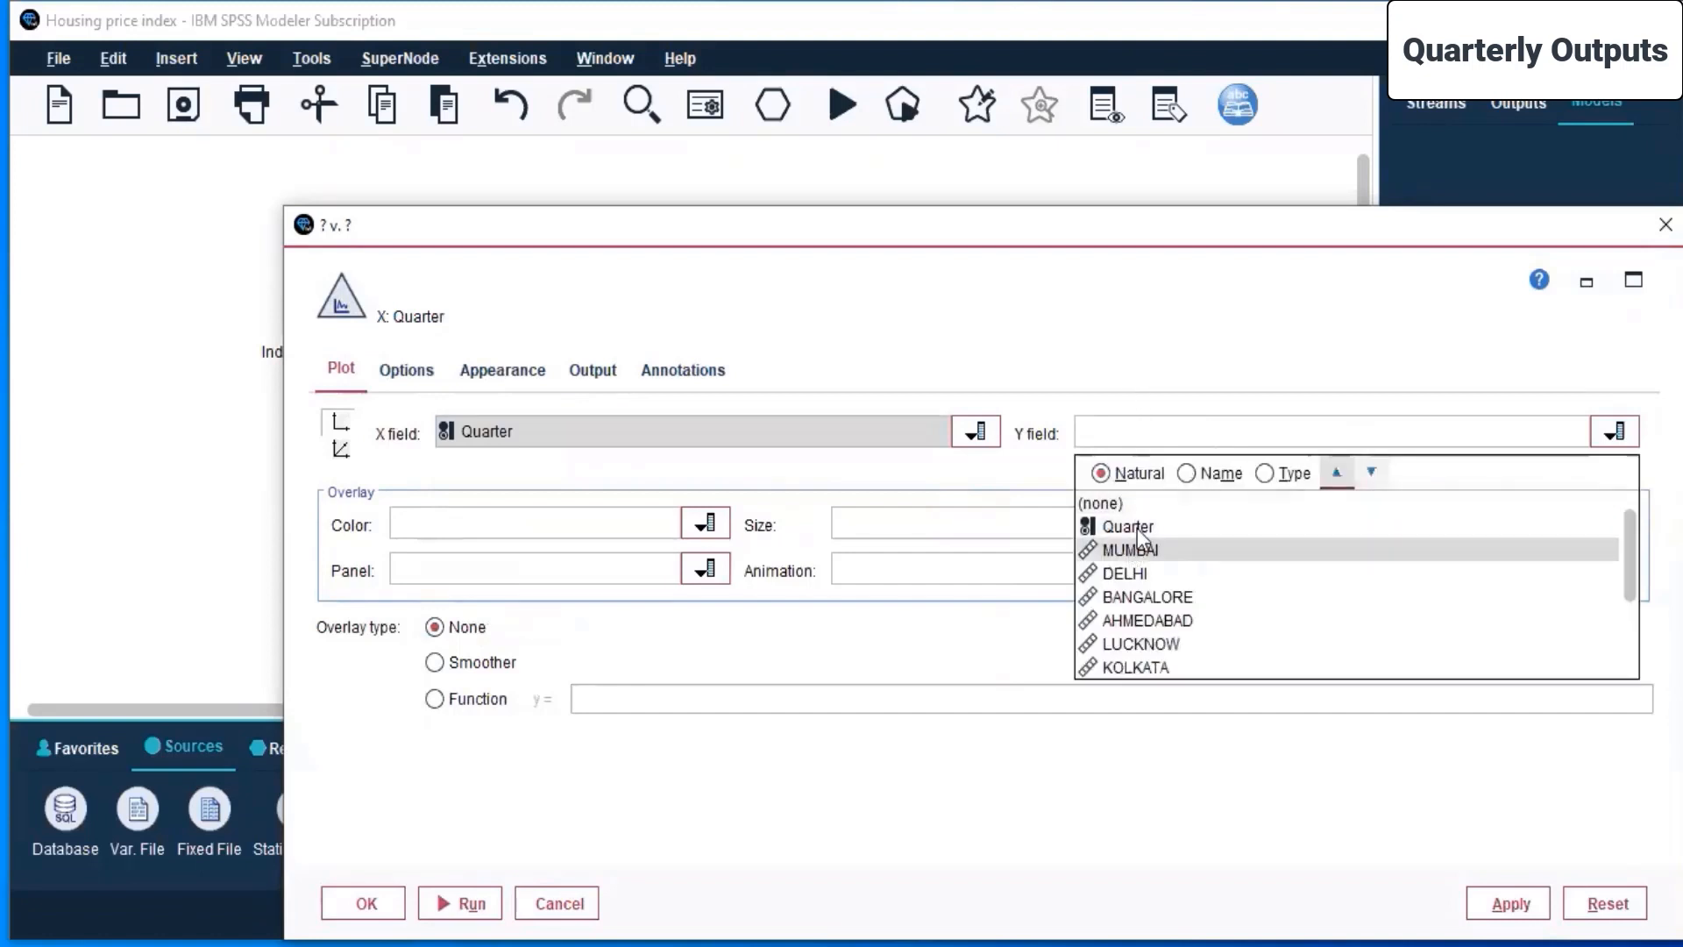
Step: Set the plot's Y field to Quarter and its X field to BANGALORE
{"action": "left_click", "coordinate": [1131, 526]}
{"action": "left_click", "coordinate": [978, 433]}
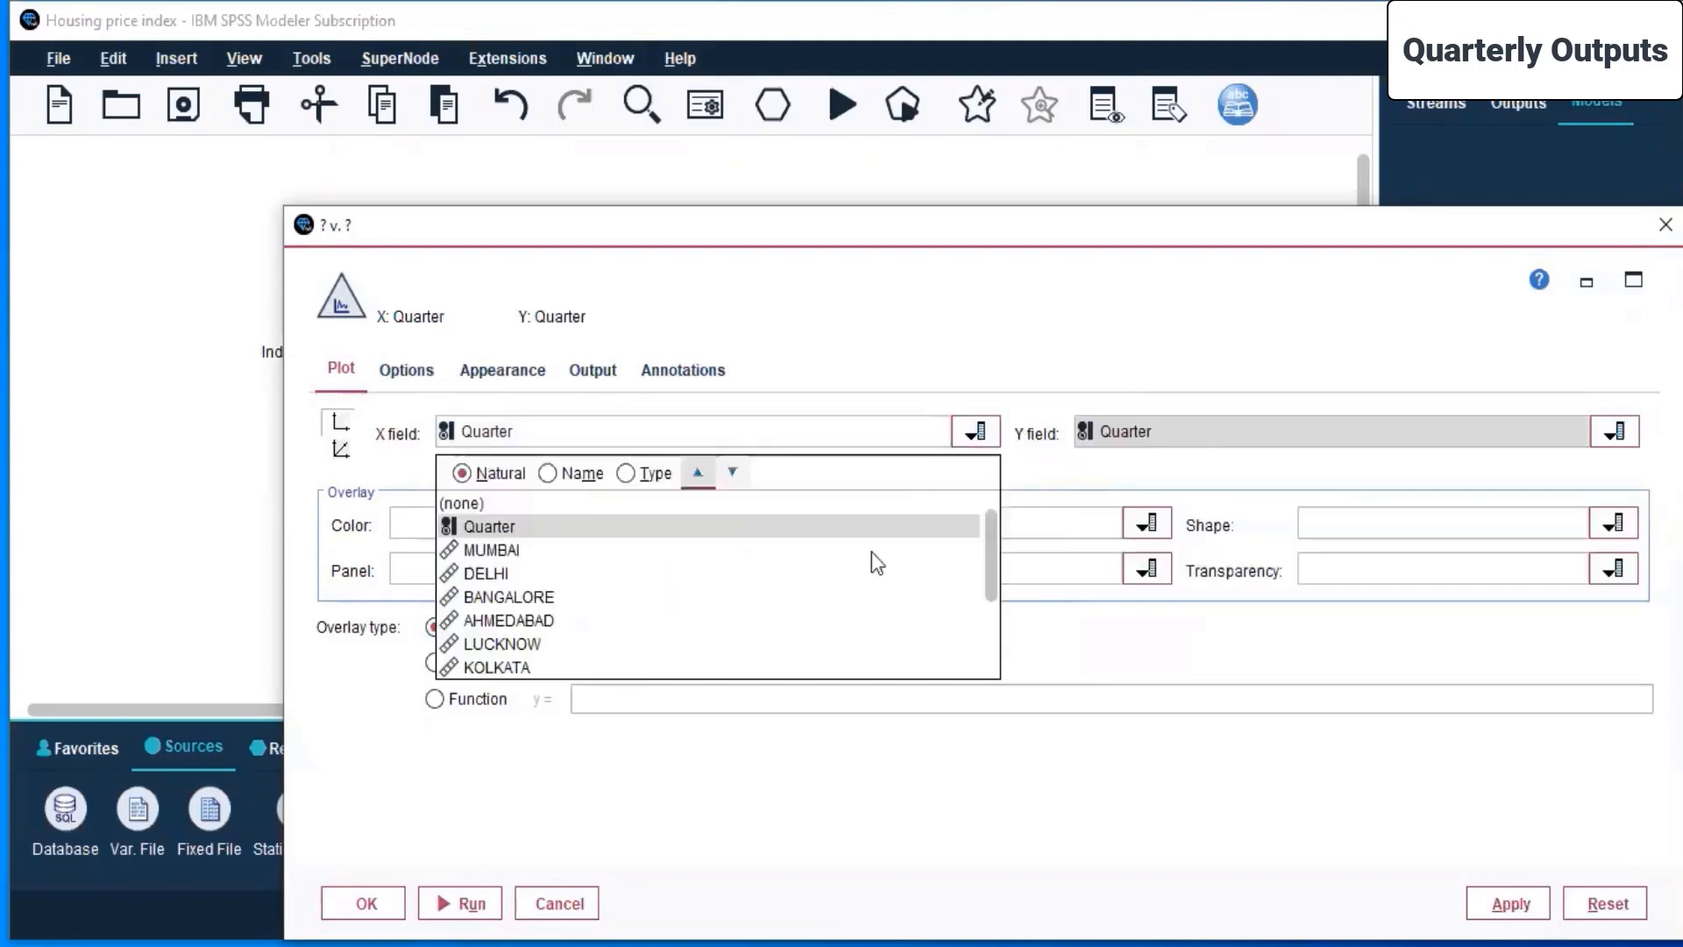
{"action": "left_click", "coordinate": [738, 551]}
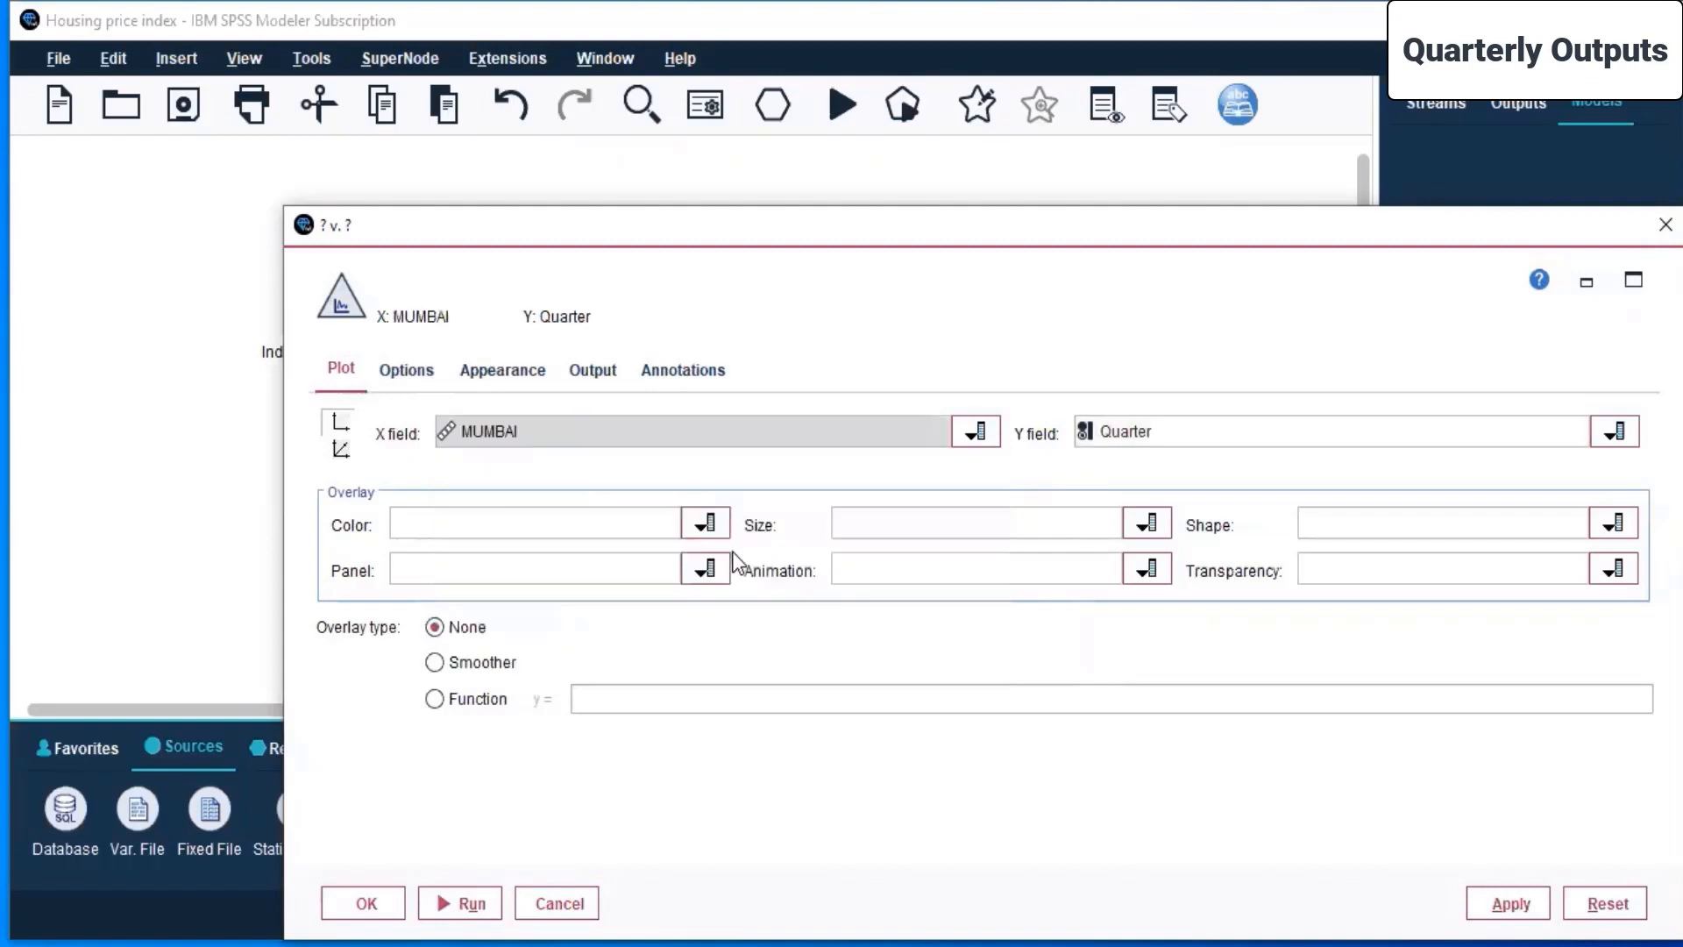
{"action": "left_click", "coordinate": [977, 433]}
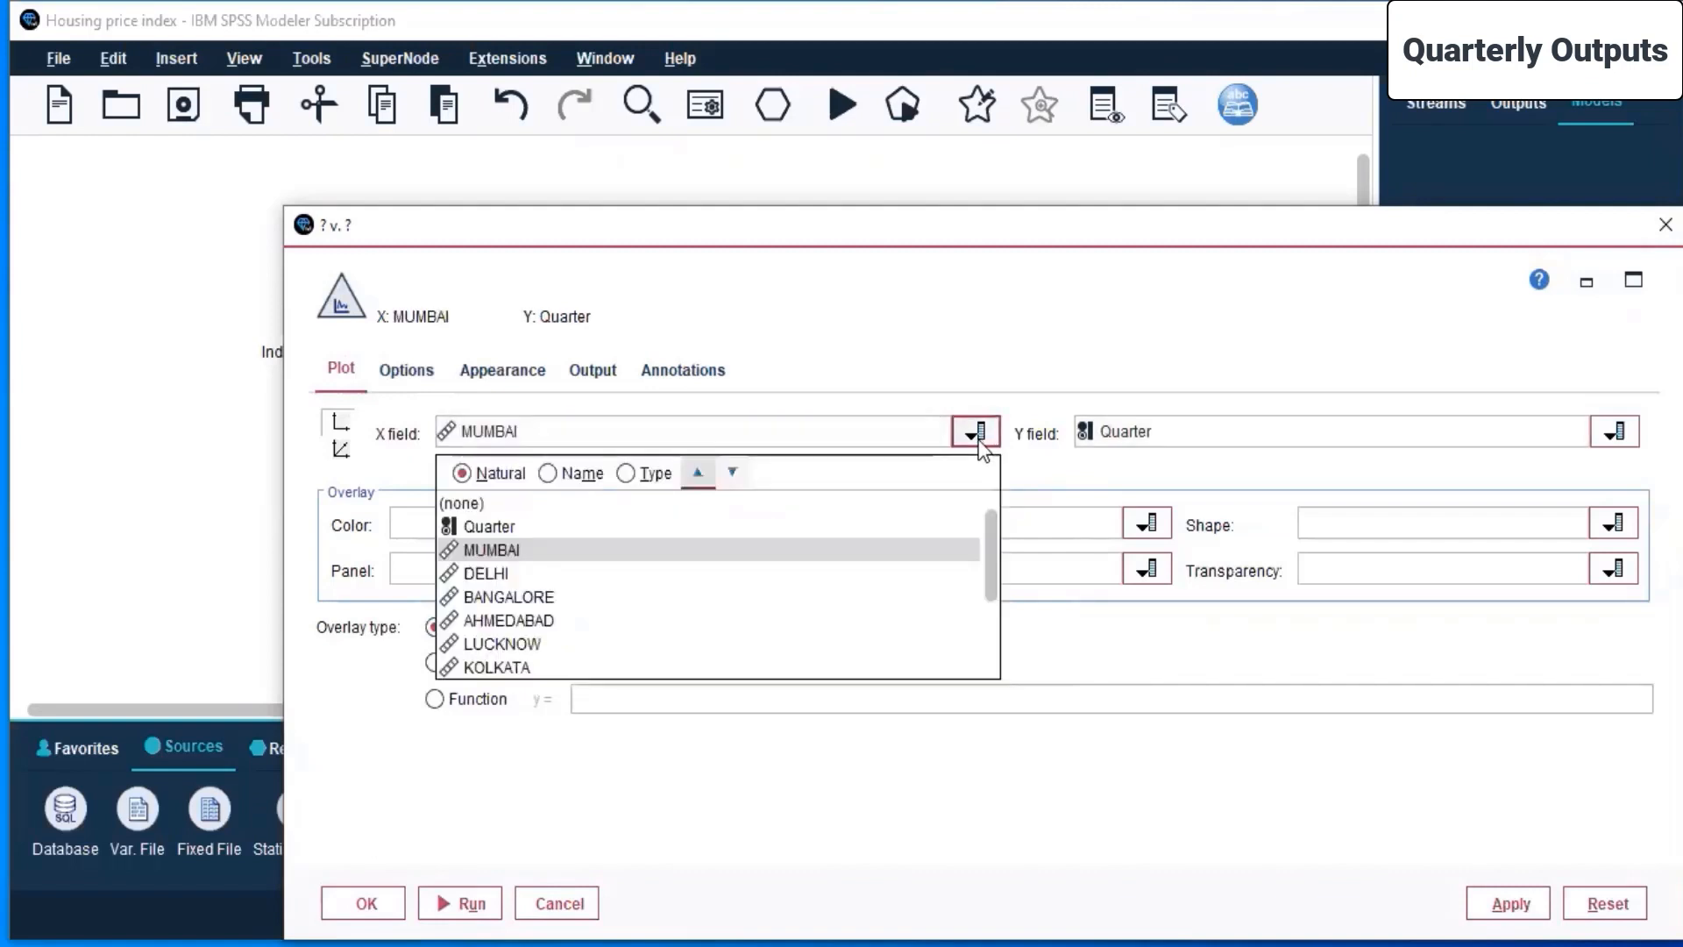
{"action": "left_click", "coordinate": [519, 578]}
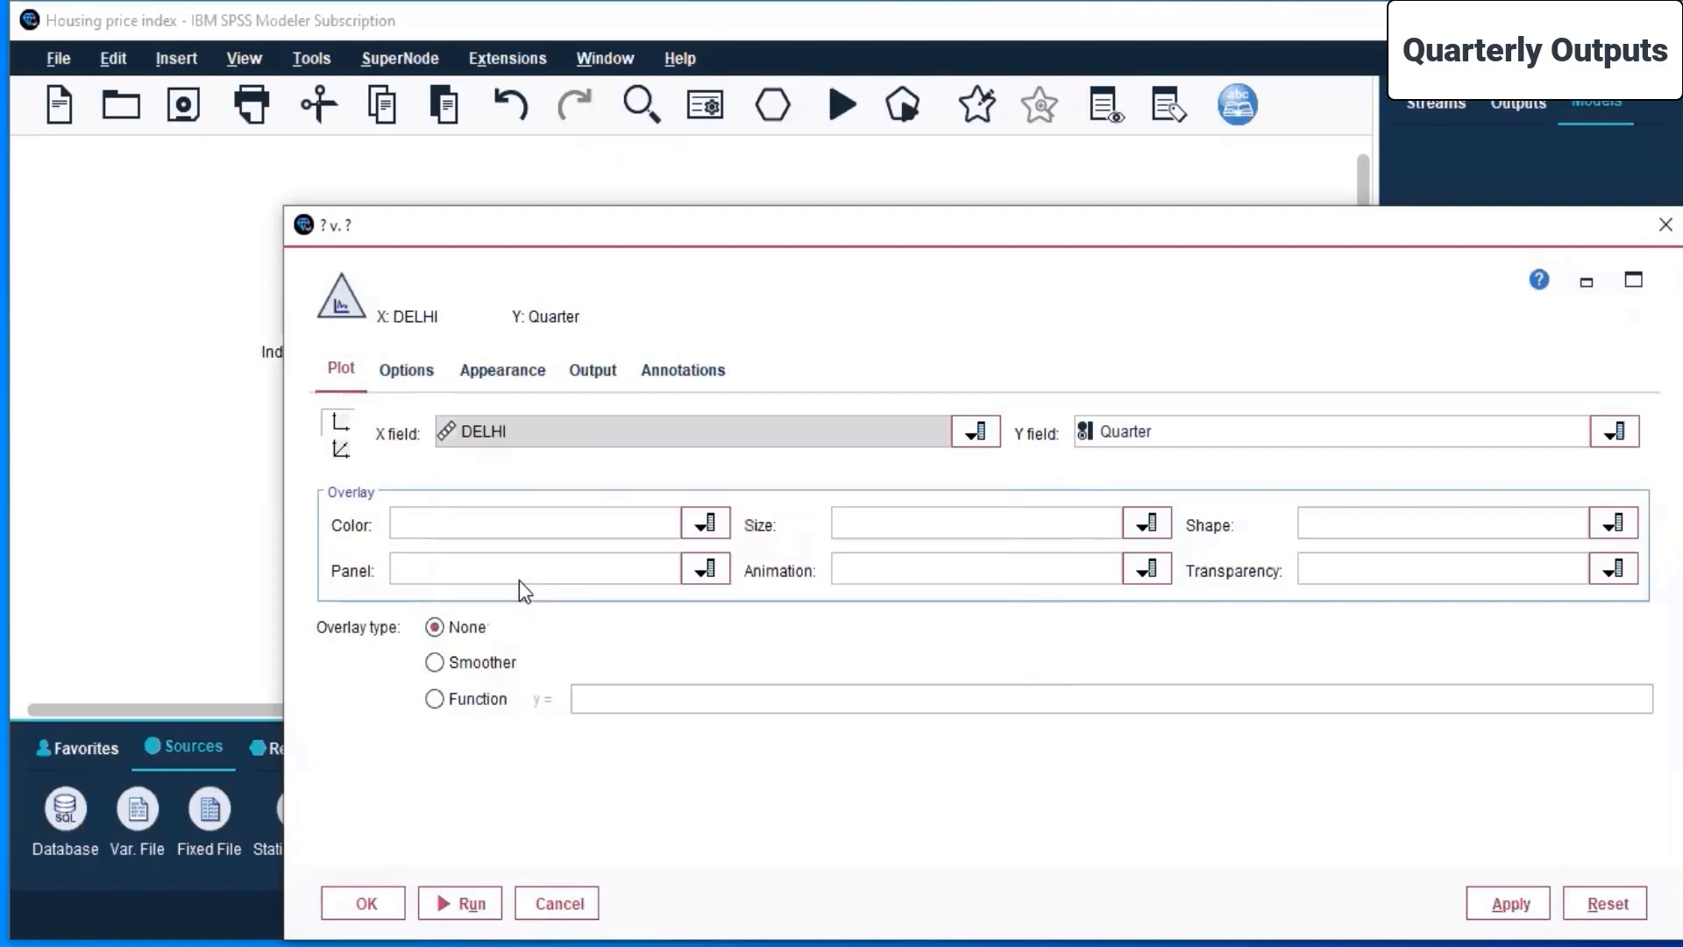
{"action": "left_click", "coordinate": [776, 428]}
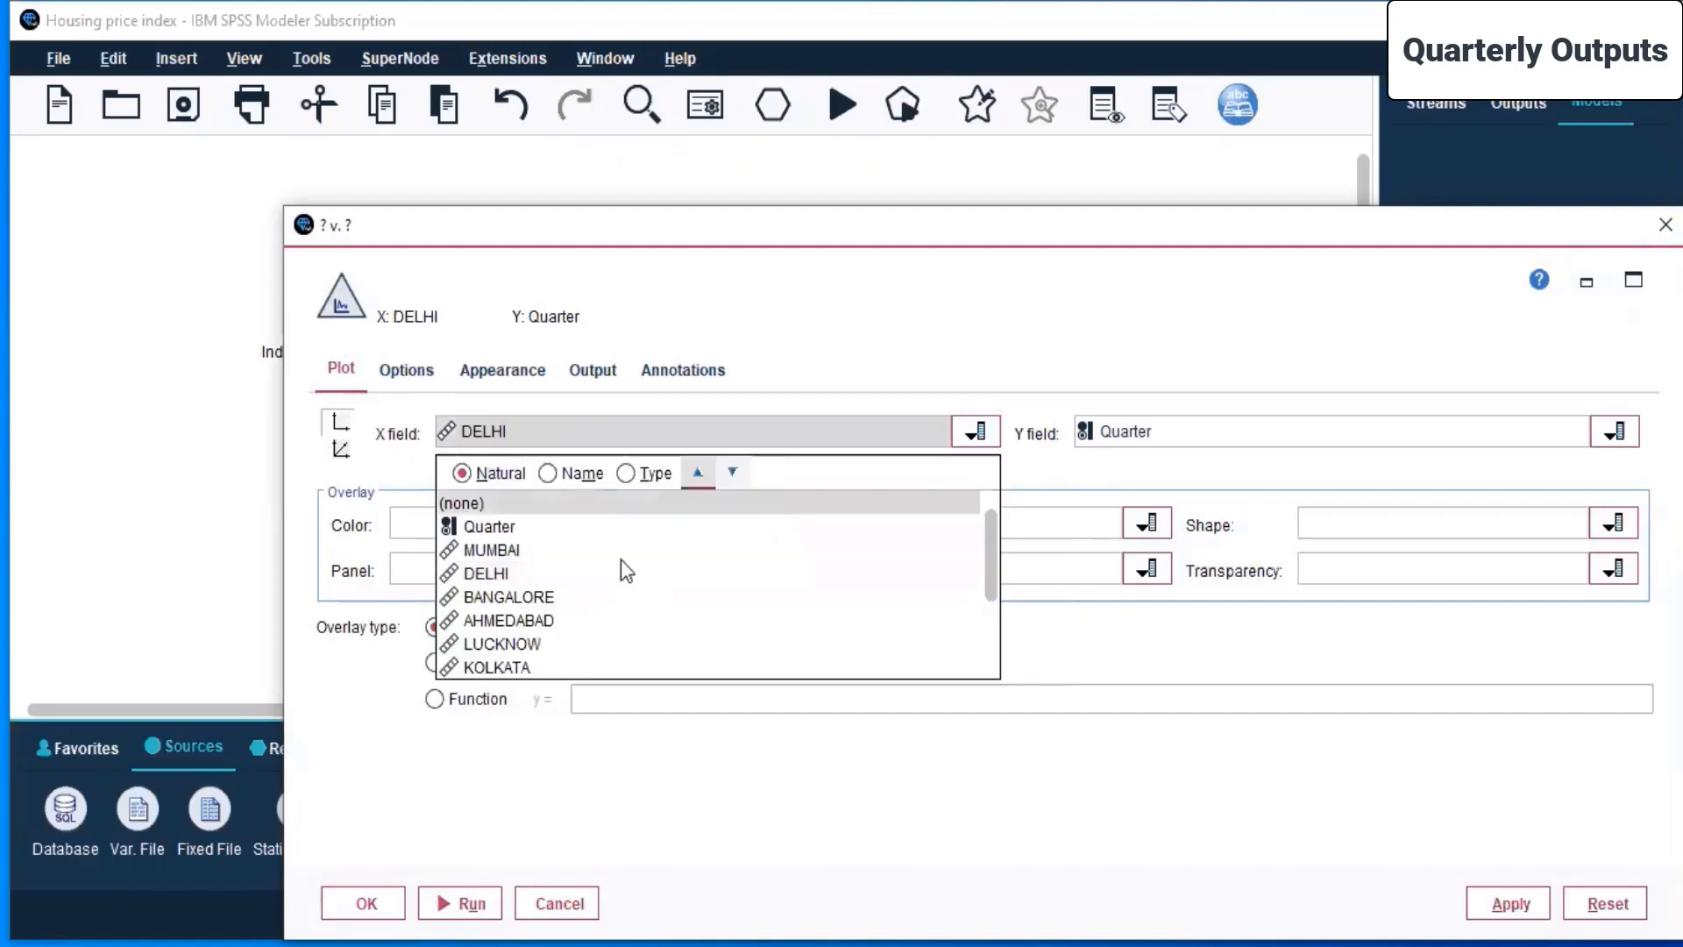
{"action": "left_click", "coordinate": [581, 597]}
{"action": "left_click_drag", "start_coordinate": [658, 233], "coordinate": [414, 133]}
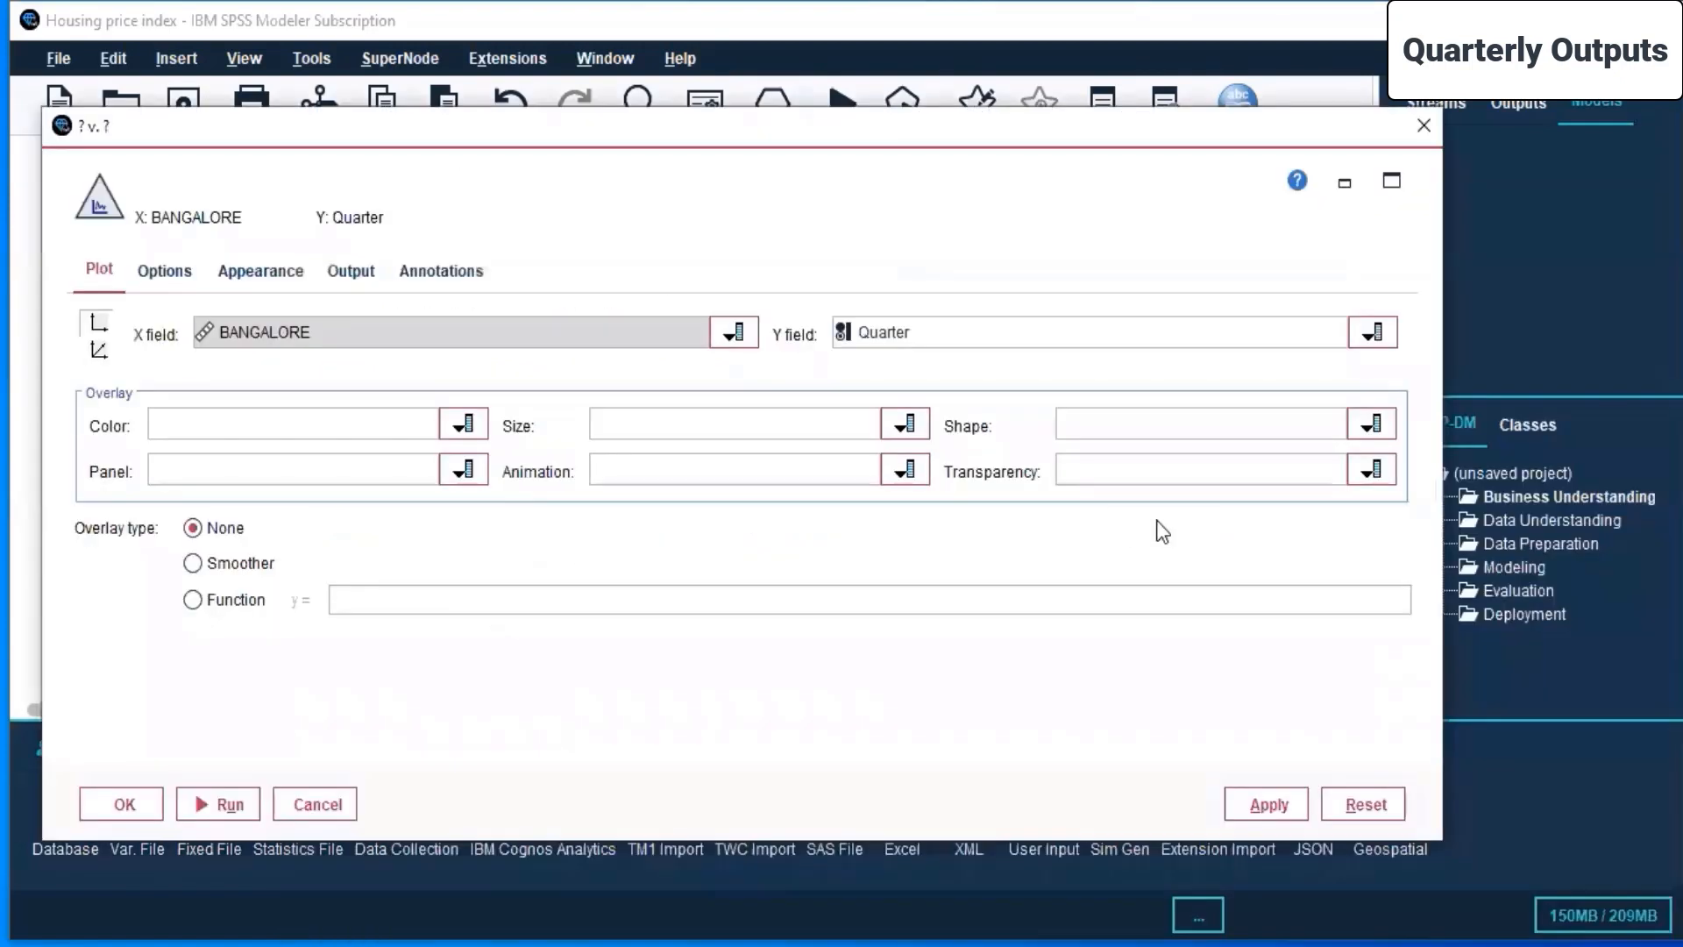
Step: Set the plot's color, size and shape overlays to (none), apply the settings and close the node's dialog
{"action": "left_click", "coordinate": [509, 494]}
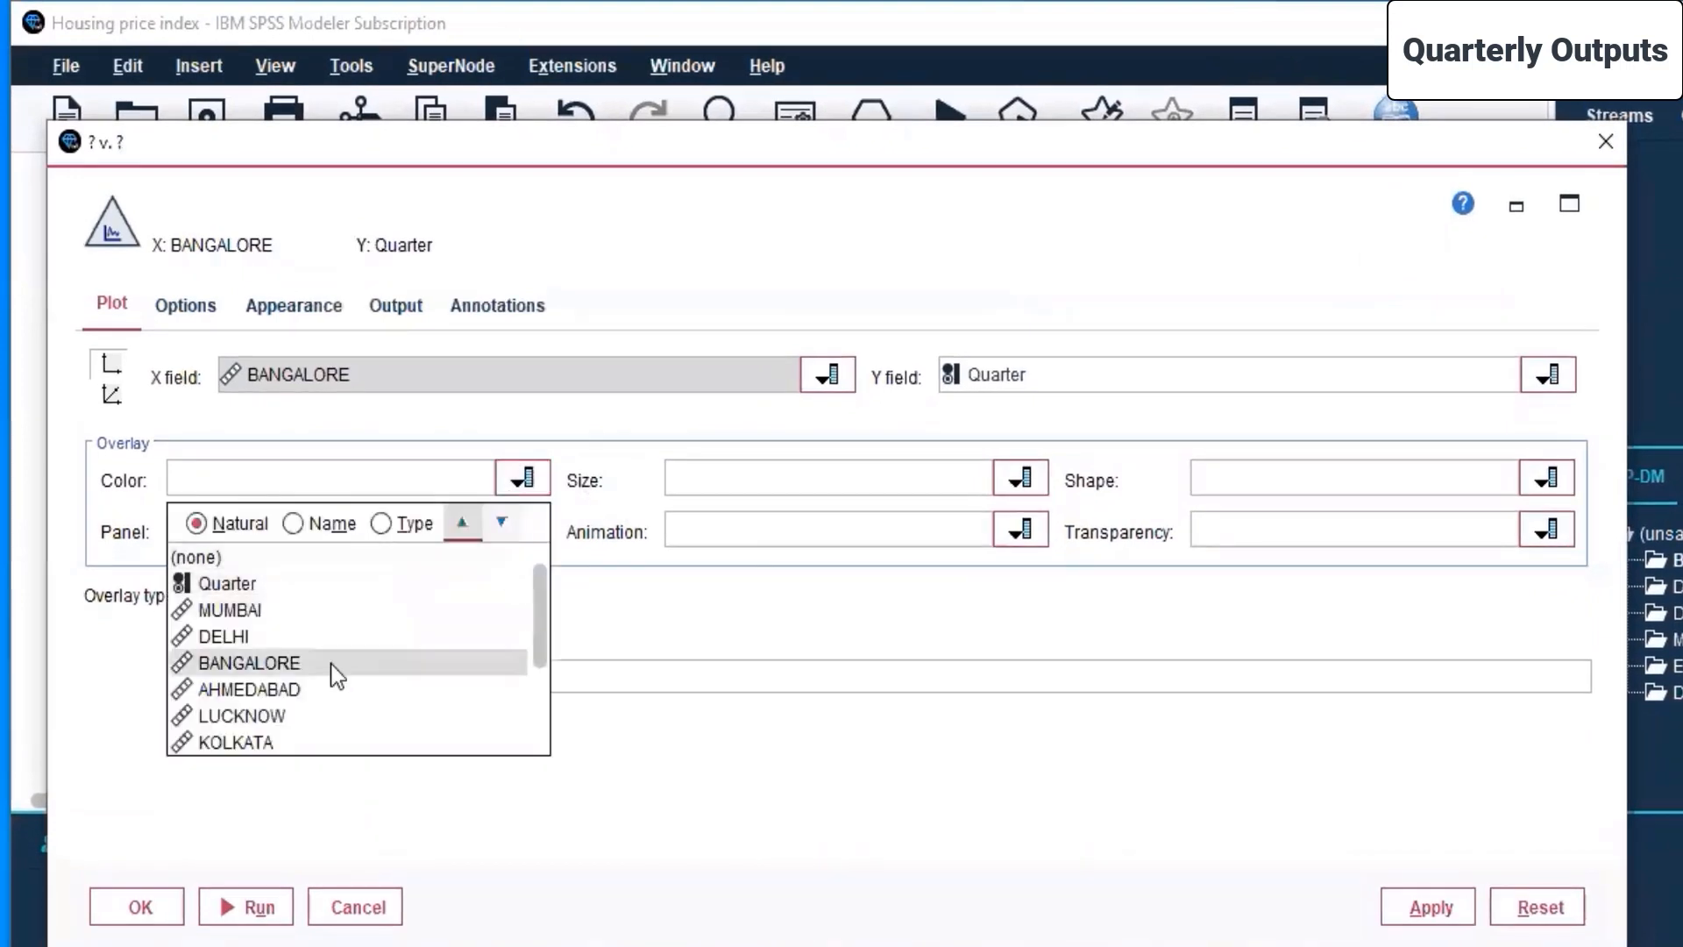
{"action": "left_click", "coordinate": [309, 555]}
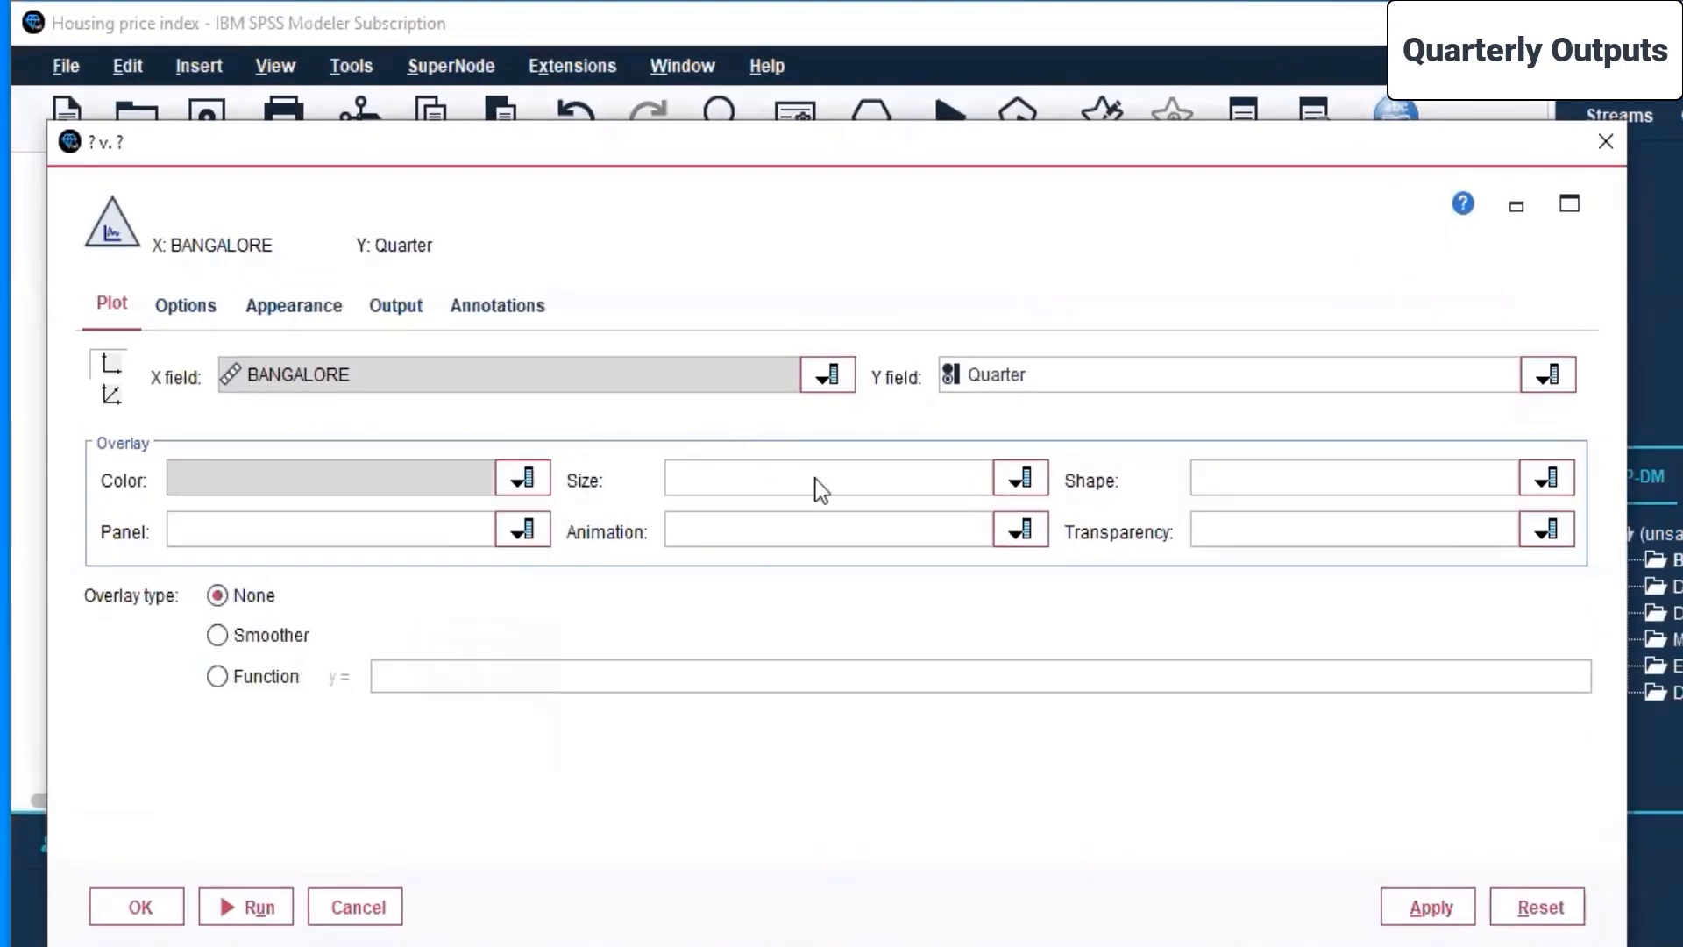
{"action": "left_click", "coordinate": [815, 479]}
{"action": "left_click", "coordinate": [808, 557]}
{"action": "left_click", "coordinate": [1280, 478]}
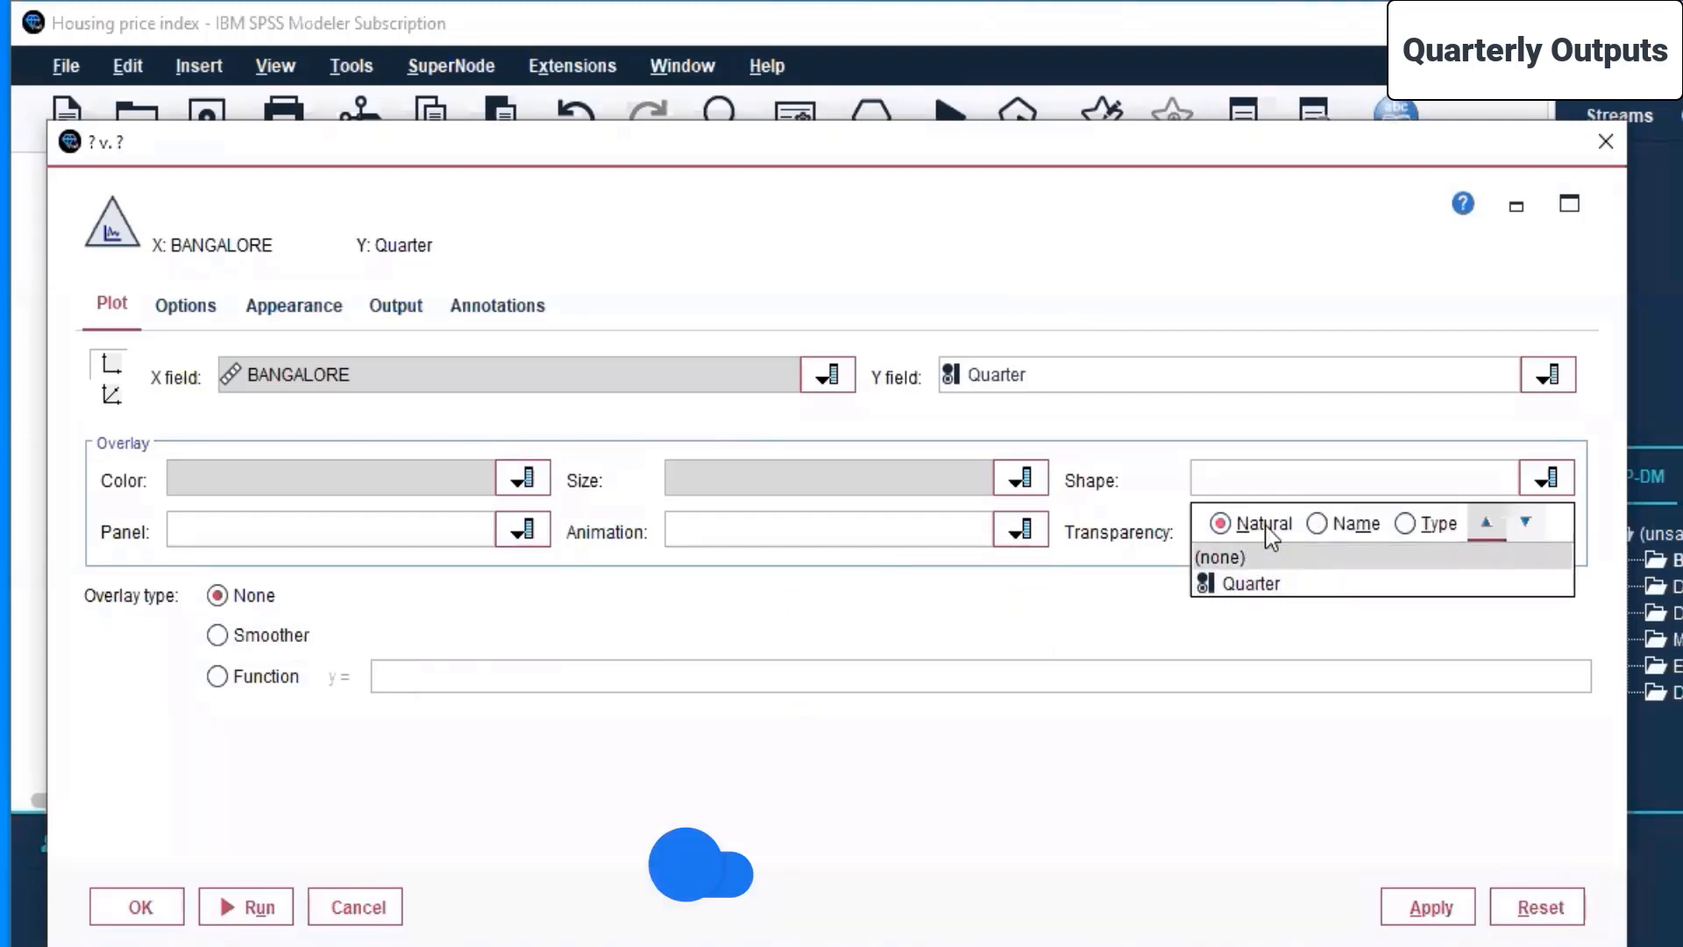
{"action": "left_click", "coordinate": [1276, 557]}
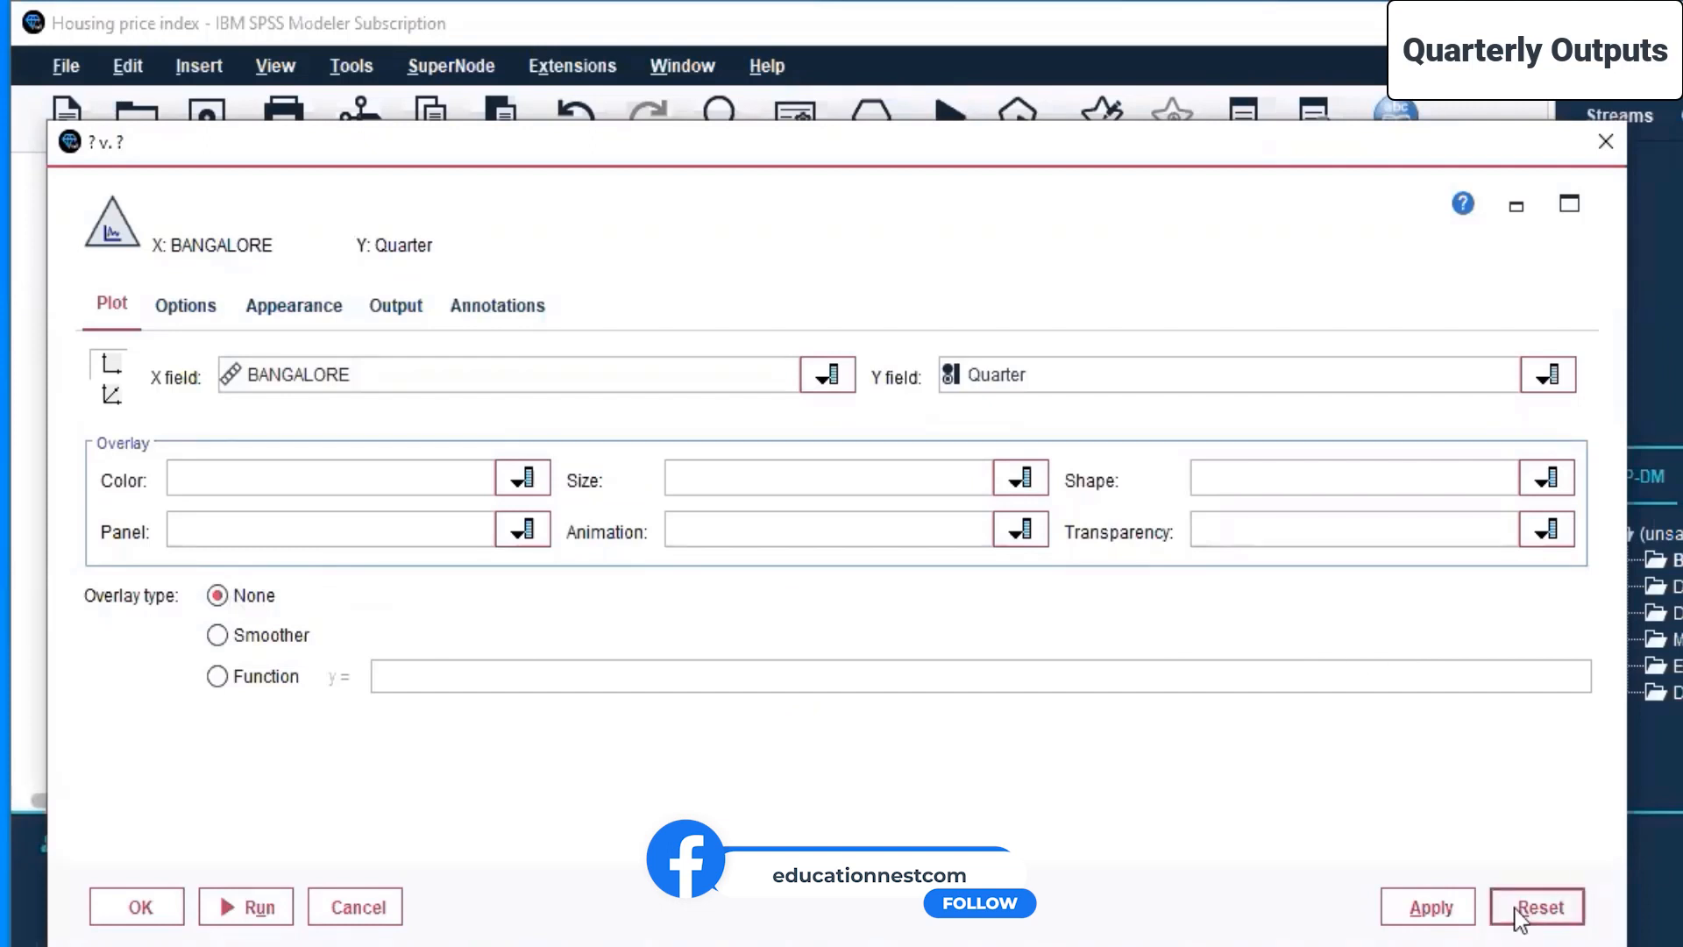
{"action": "left_click", "coordinate": [1451, 910]}
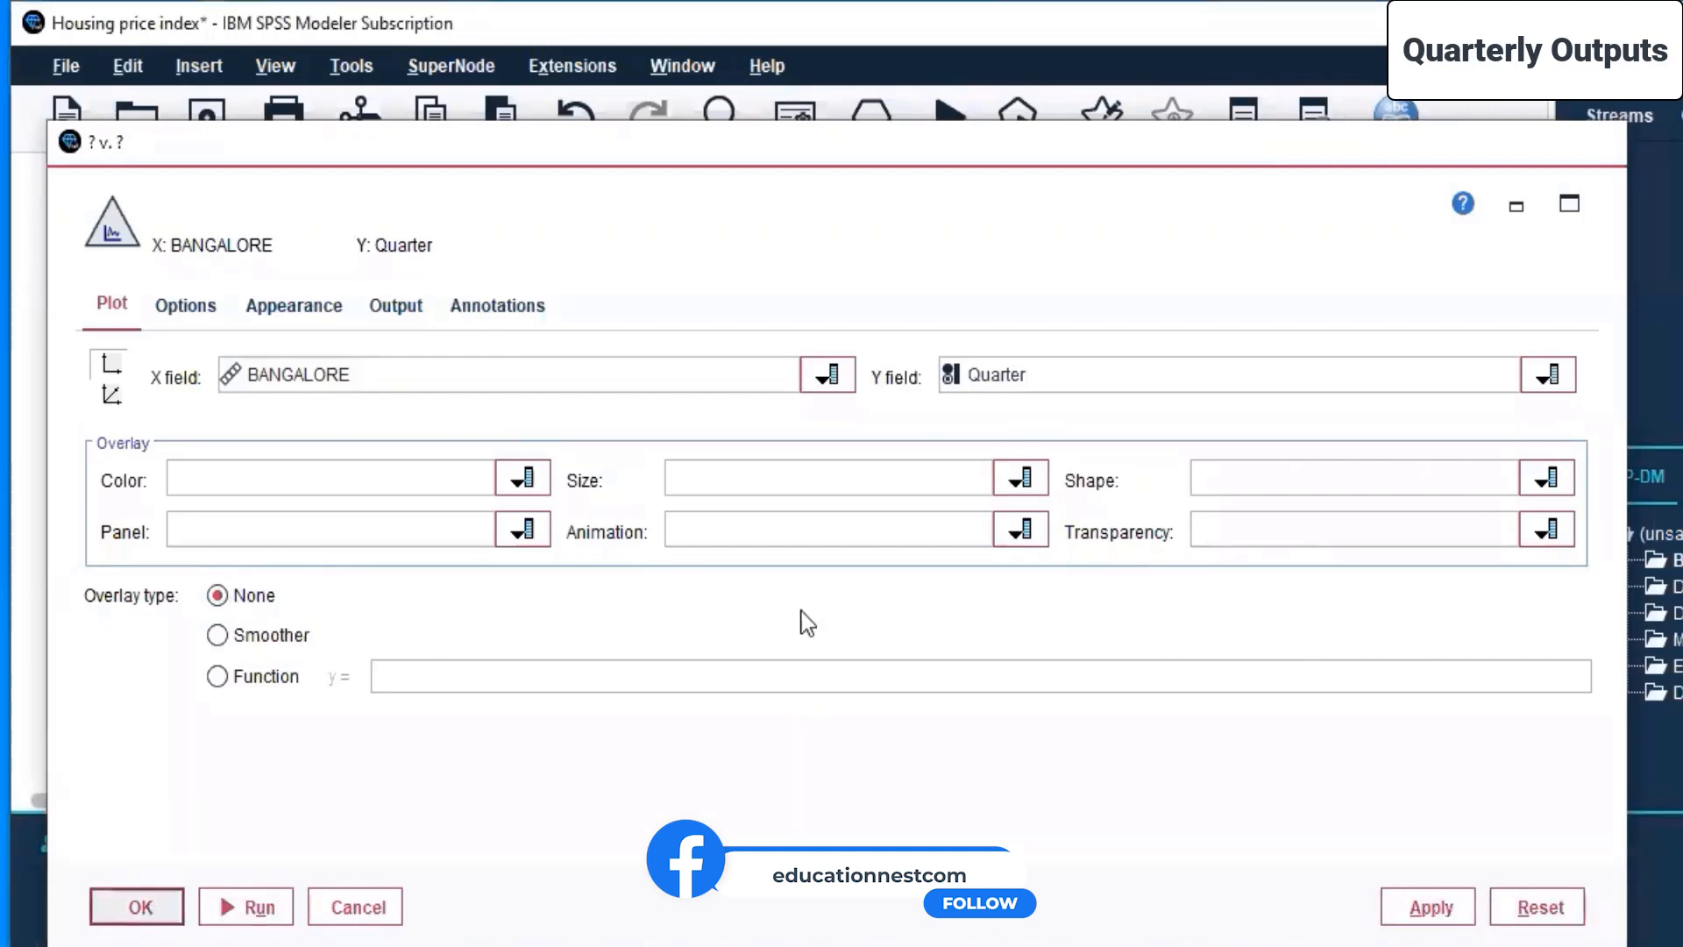
{"action": "left_click", "coordinate": [142, 906]}
Step: Run the stream from the Excel source node to produce the plot of BANGALORE v. Quarter
{"action": "right_click", "coordinate": [1008, 361]}
{"action": "key", "text": "Escape"}
{"action": "left_click", "coordinate": [379, 354]}
{"action": "right_click", "coordinate": [381, 352]}
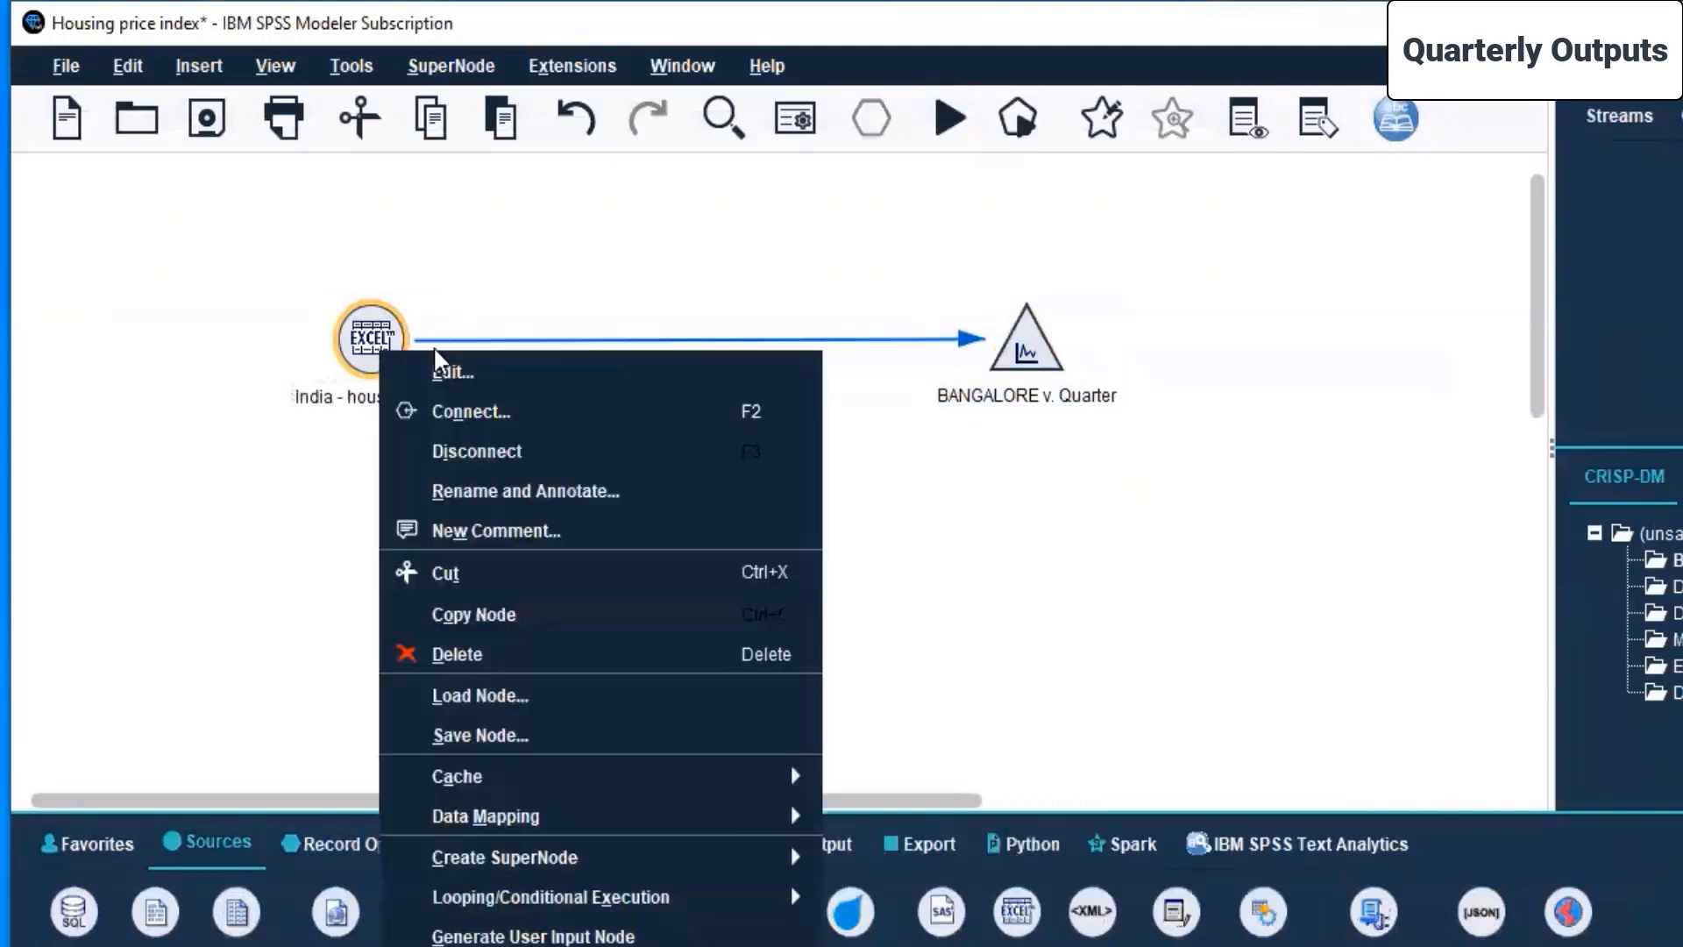
{"action": "key", "text": "Escape"}
{"action": "right_click", "coordinate": [360, 326]}
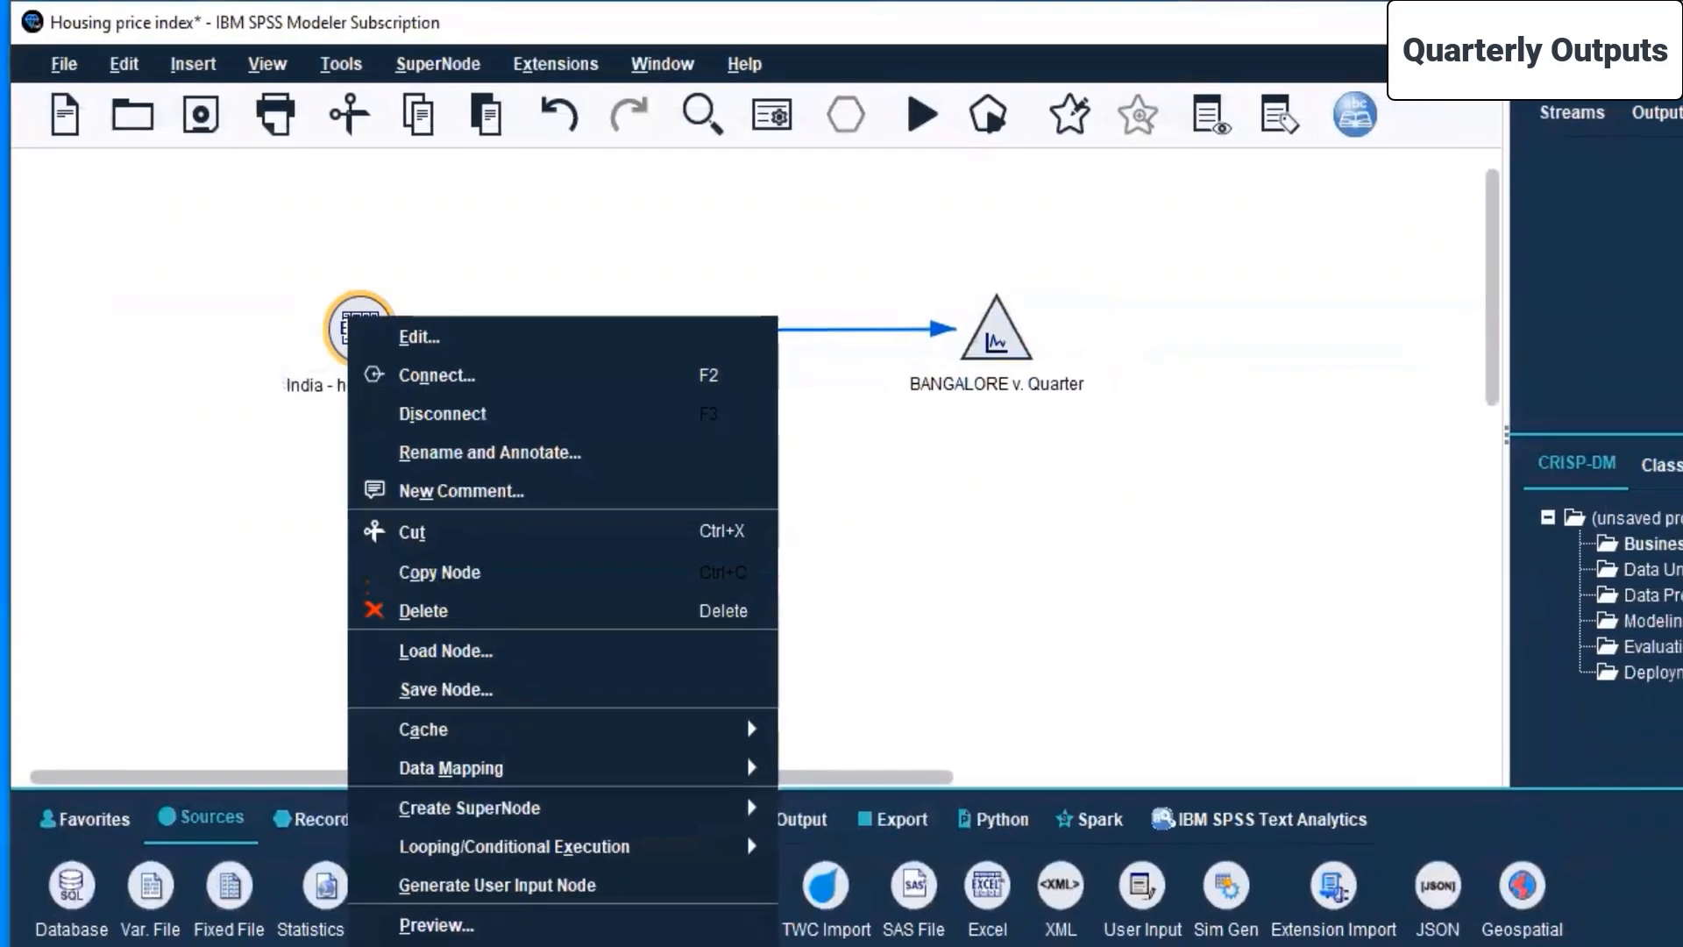
{"action": "left_click", "coordinate": [419, 919]}
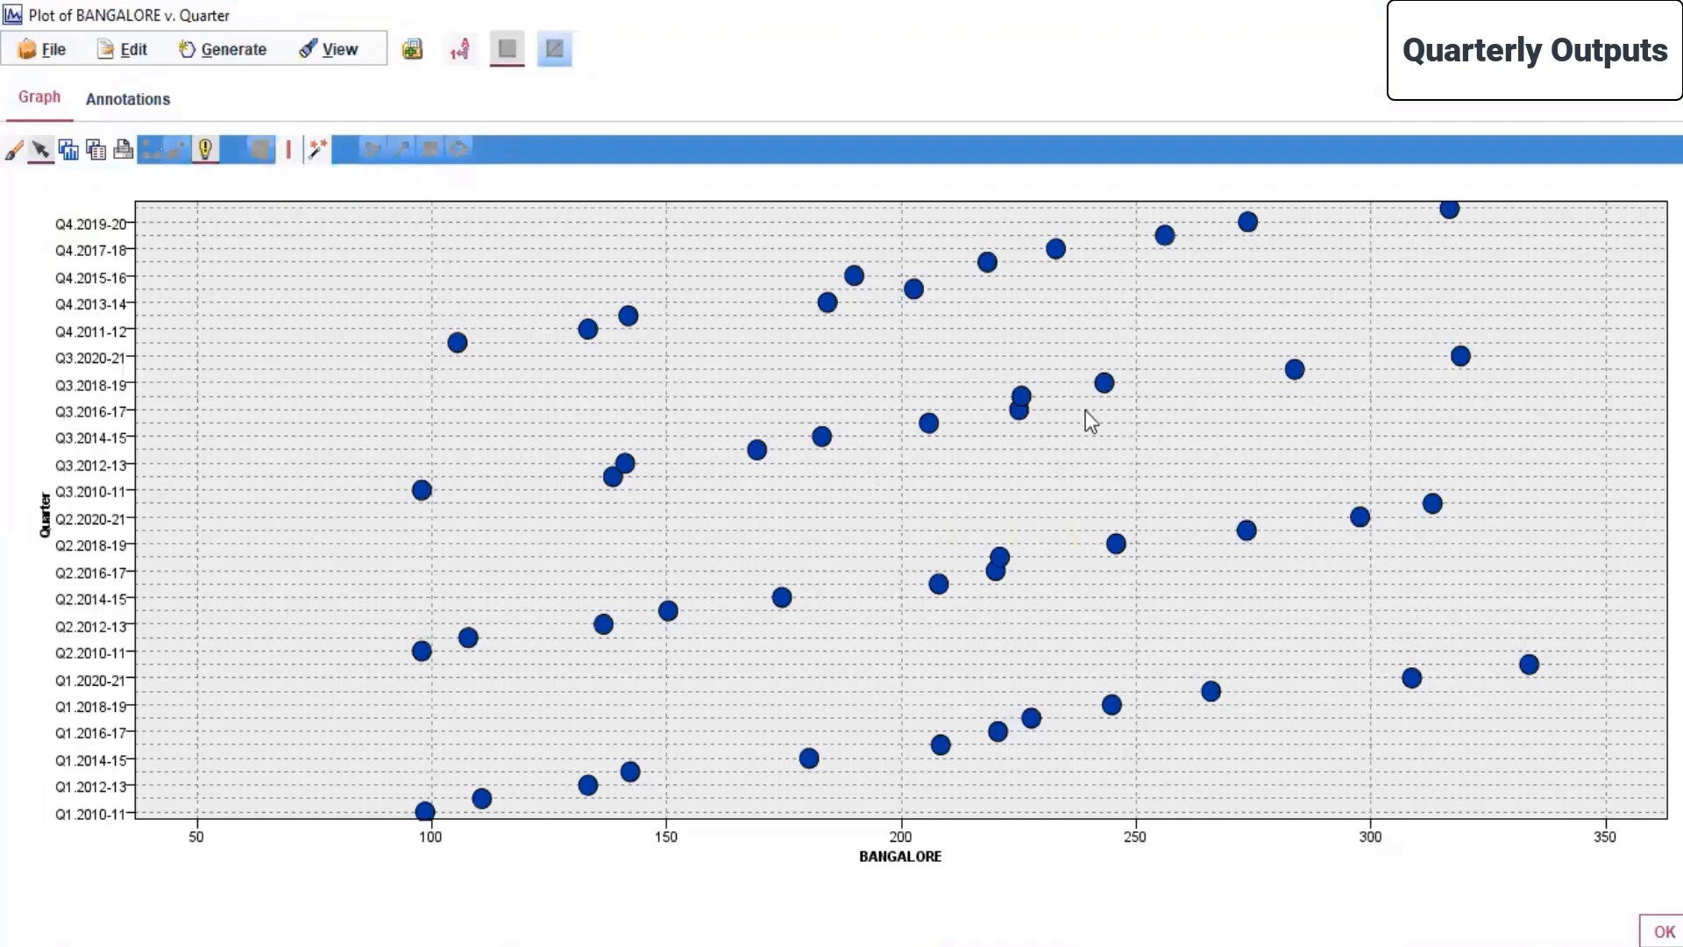
{"action": "left_click", "coordinate": [134, 51]}
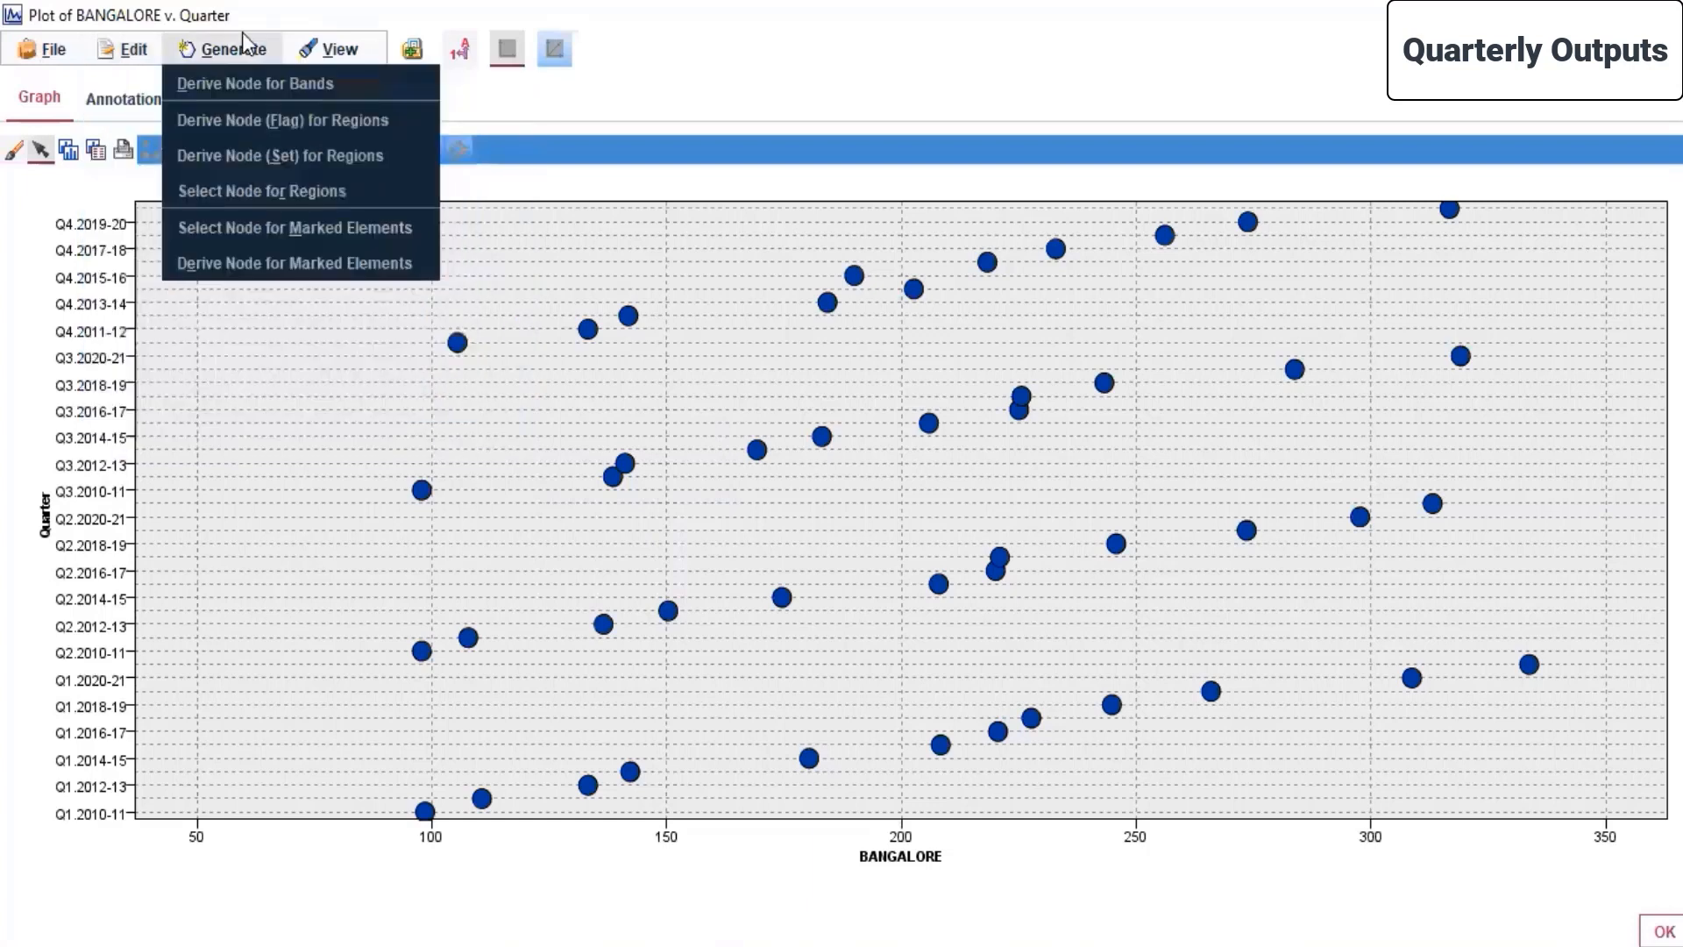
{"action": "mouse_move", "coordinate": [287, 37]}
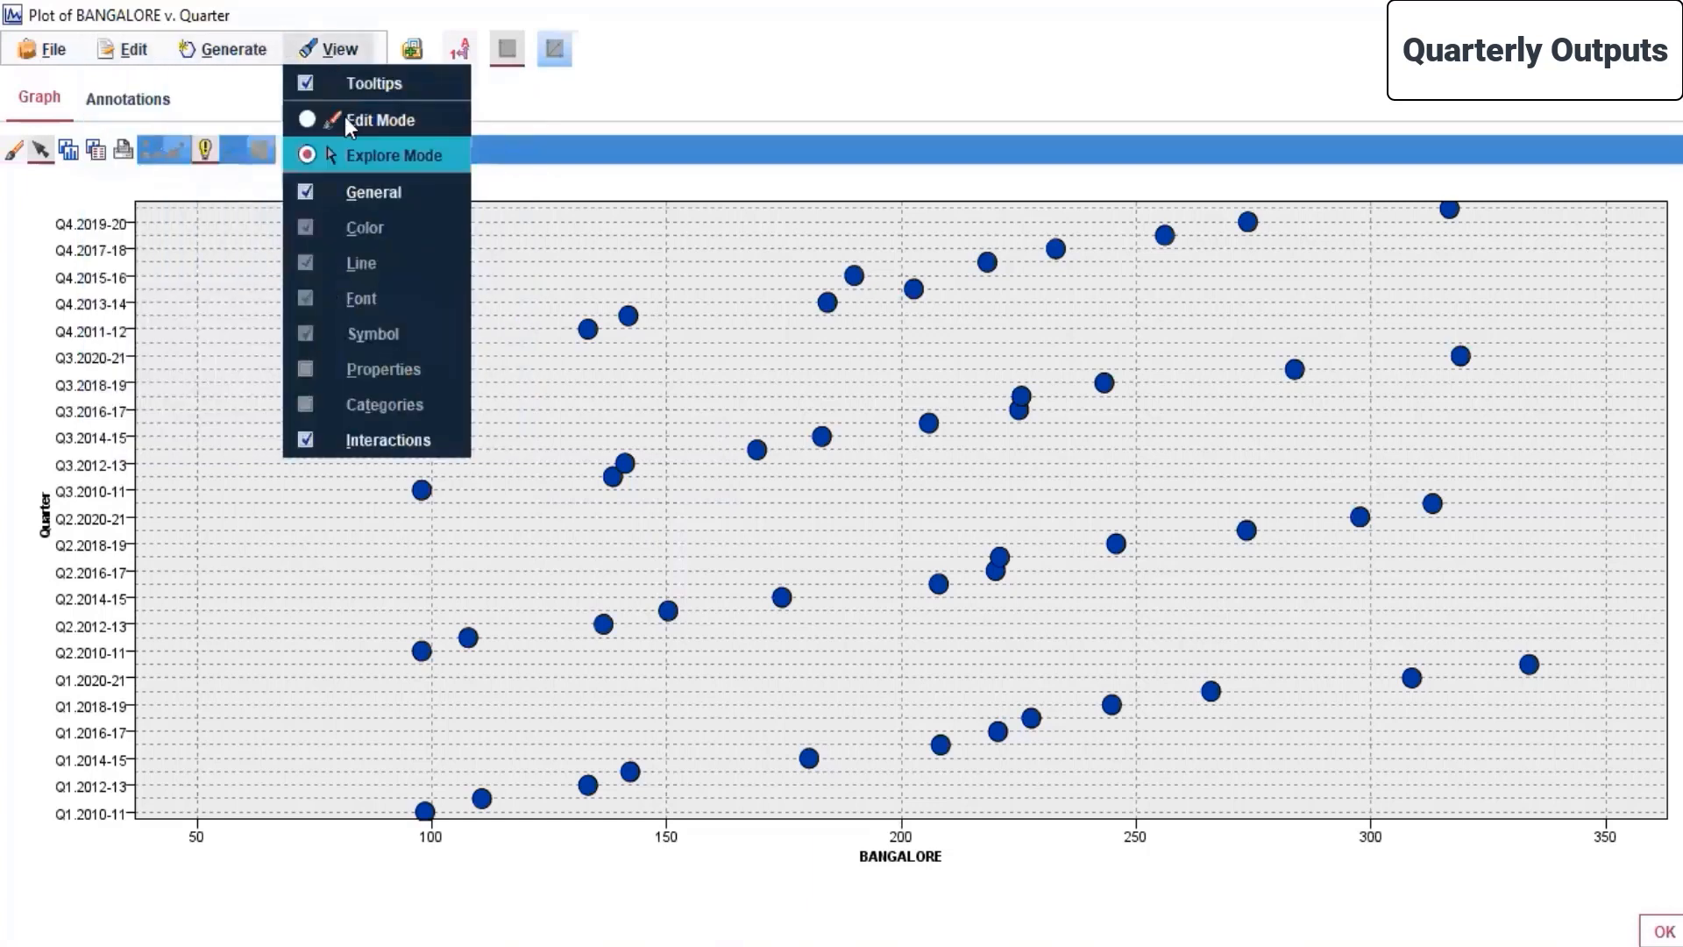
{"action": "left_click", "coordinate": [370, 433]}
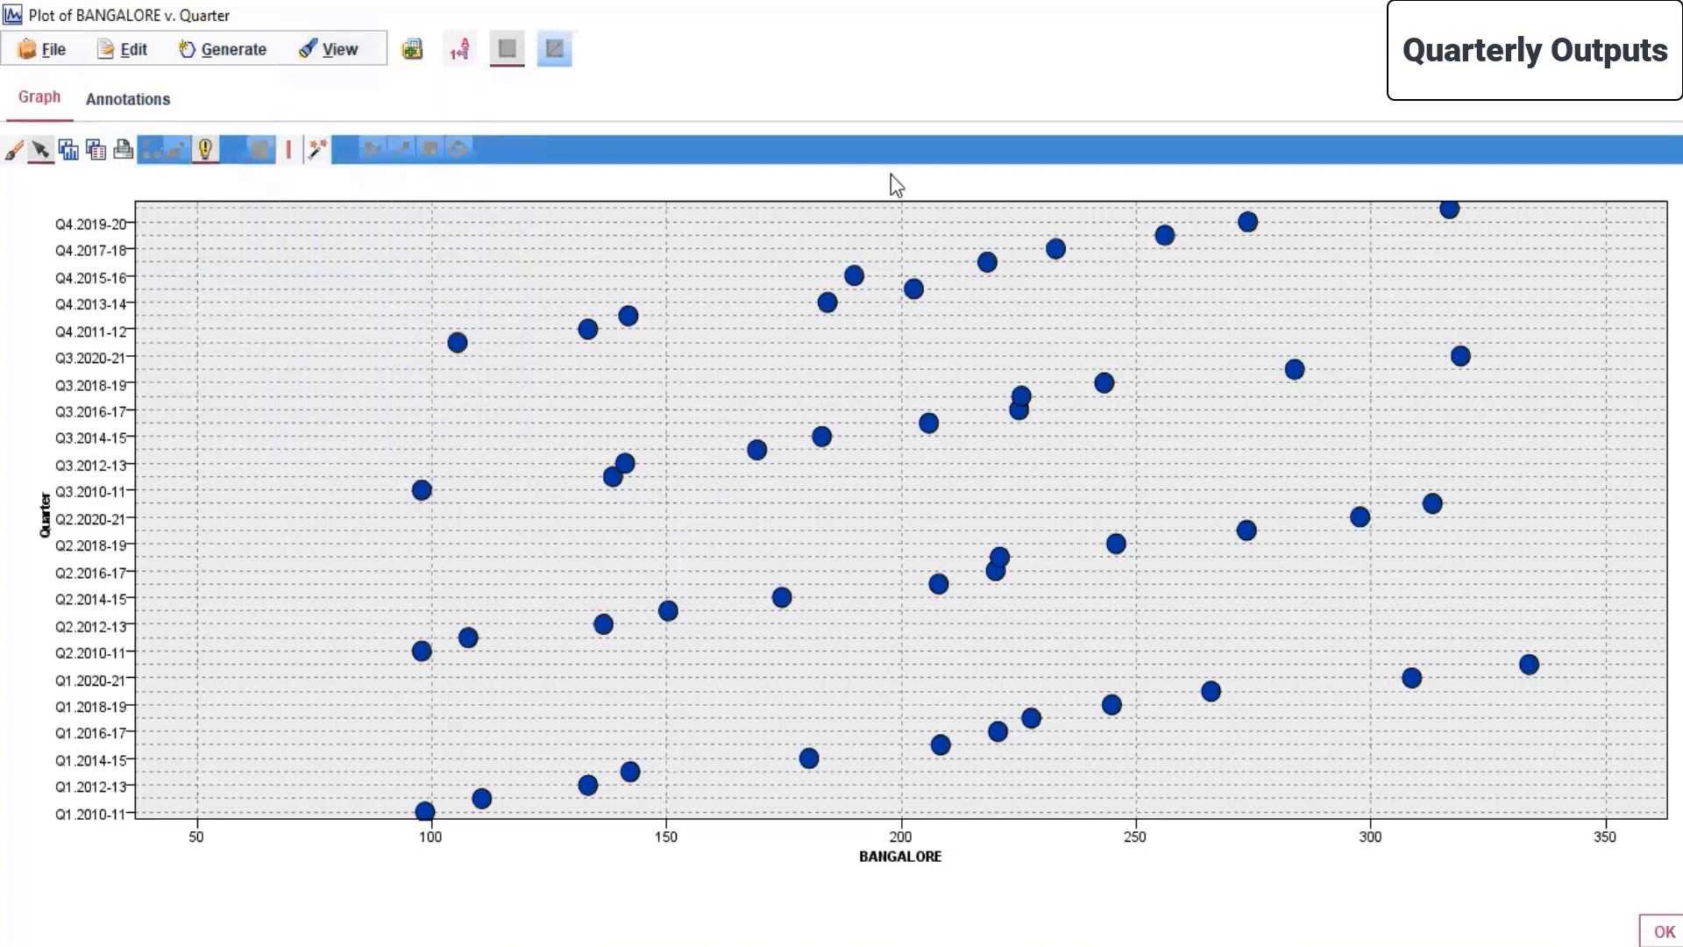
Step: Save the graph output as "Plot of BANGALORE v. Quarter" in the Day 3 folder
{"action": "left_click", "coordinate": [45, 49]}
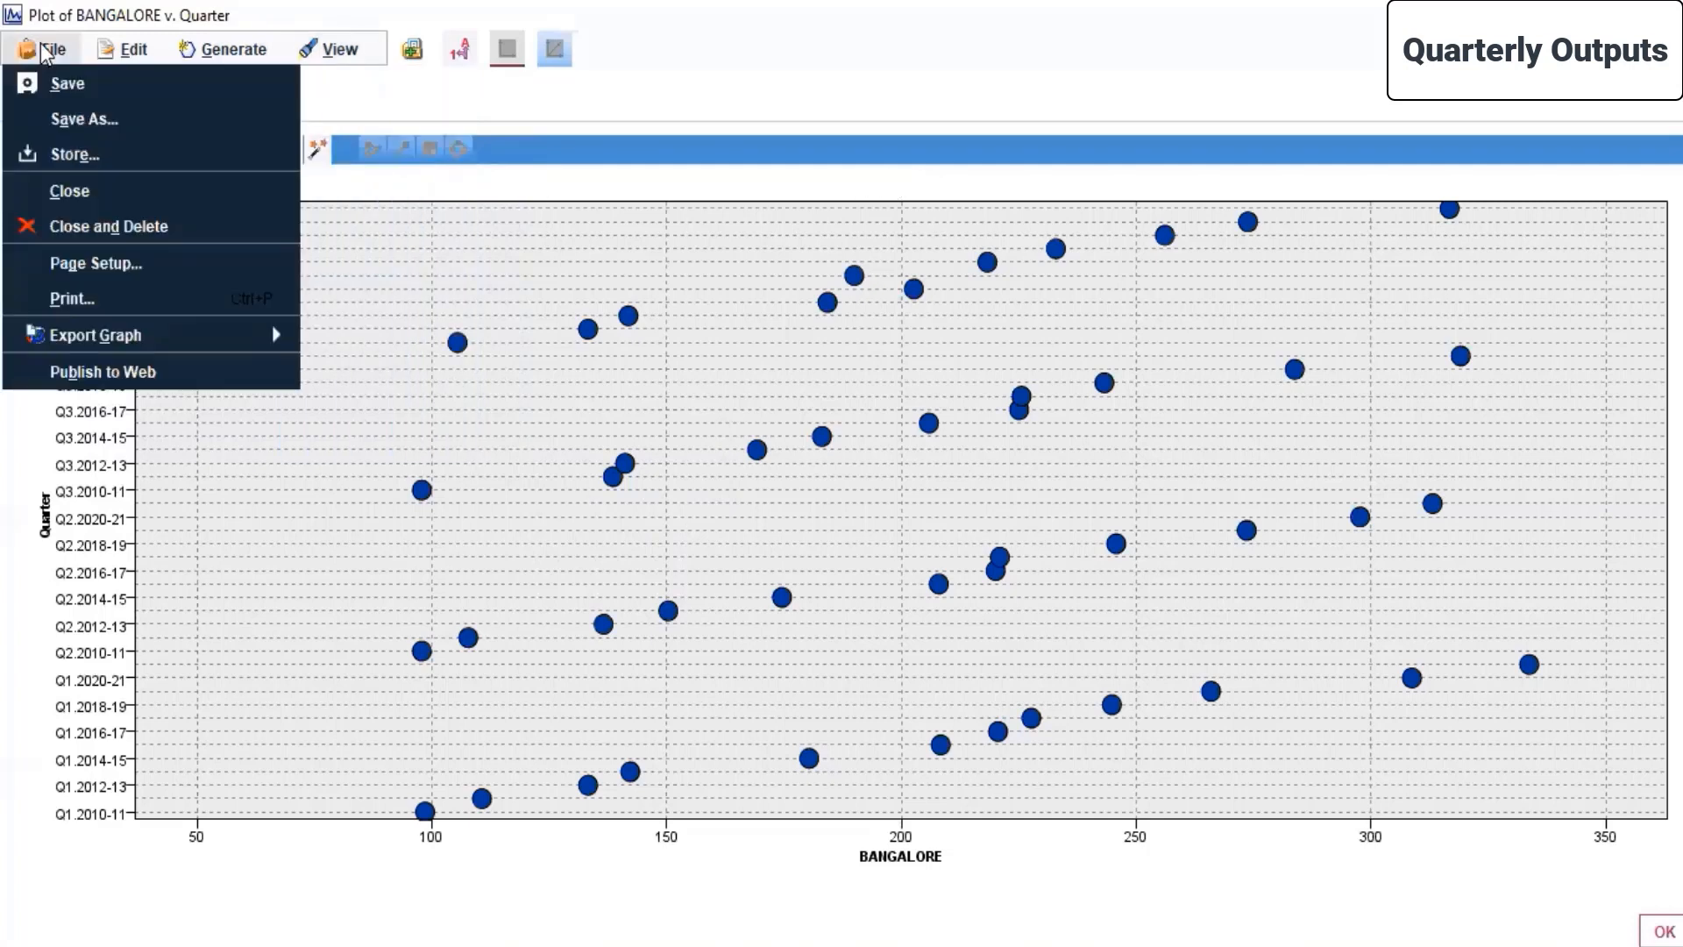
{"action": "left_click", "coordinate": [53, 84]}
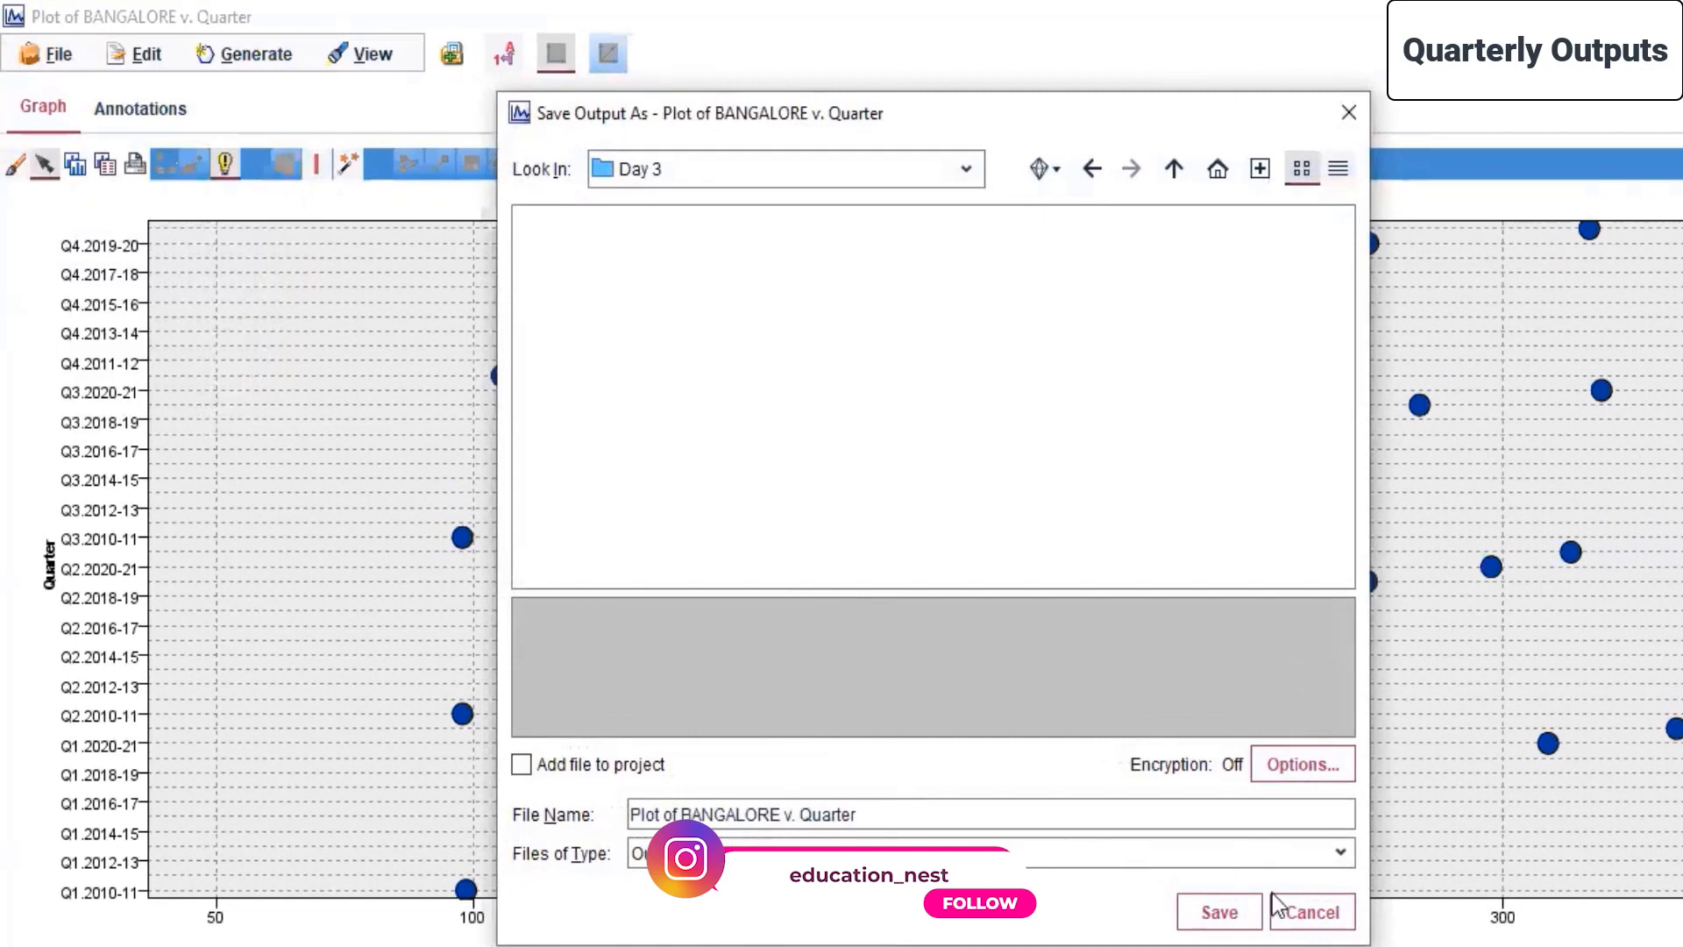
{"action": "left_click", "coordinate": [1227, 918]}
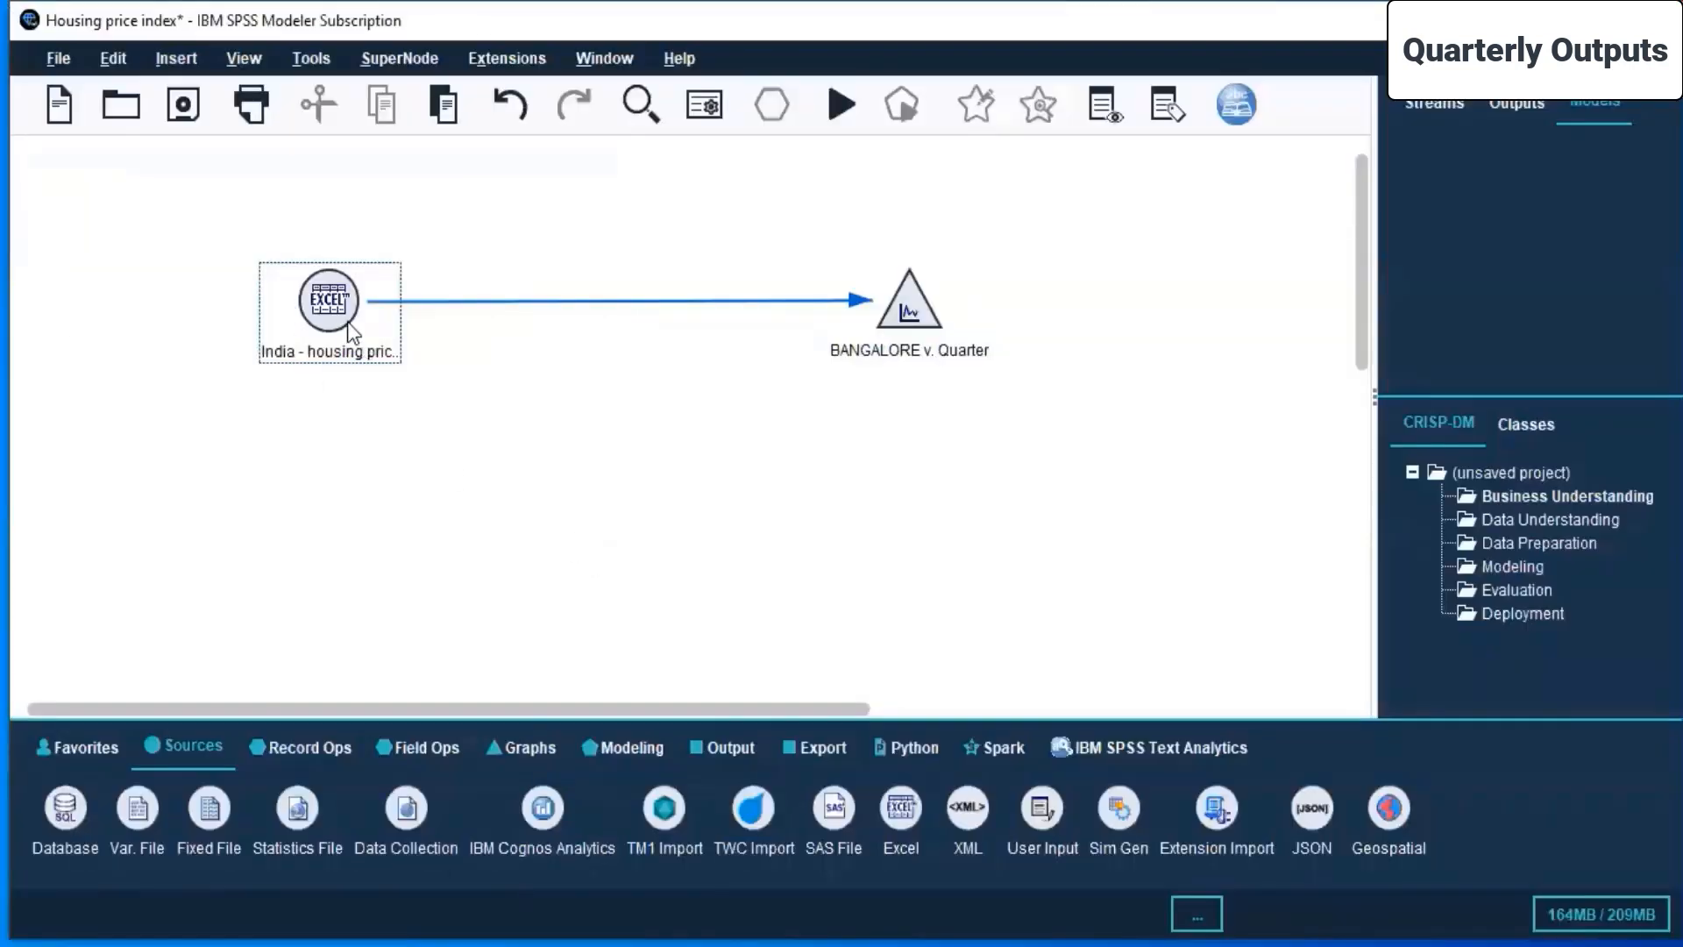
Step: Add a Multiplot graph node to the stream and place it below the BANGALORE v. Quarter node
{"action": "left_click", "coordinate": [525, 747]}
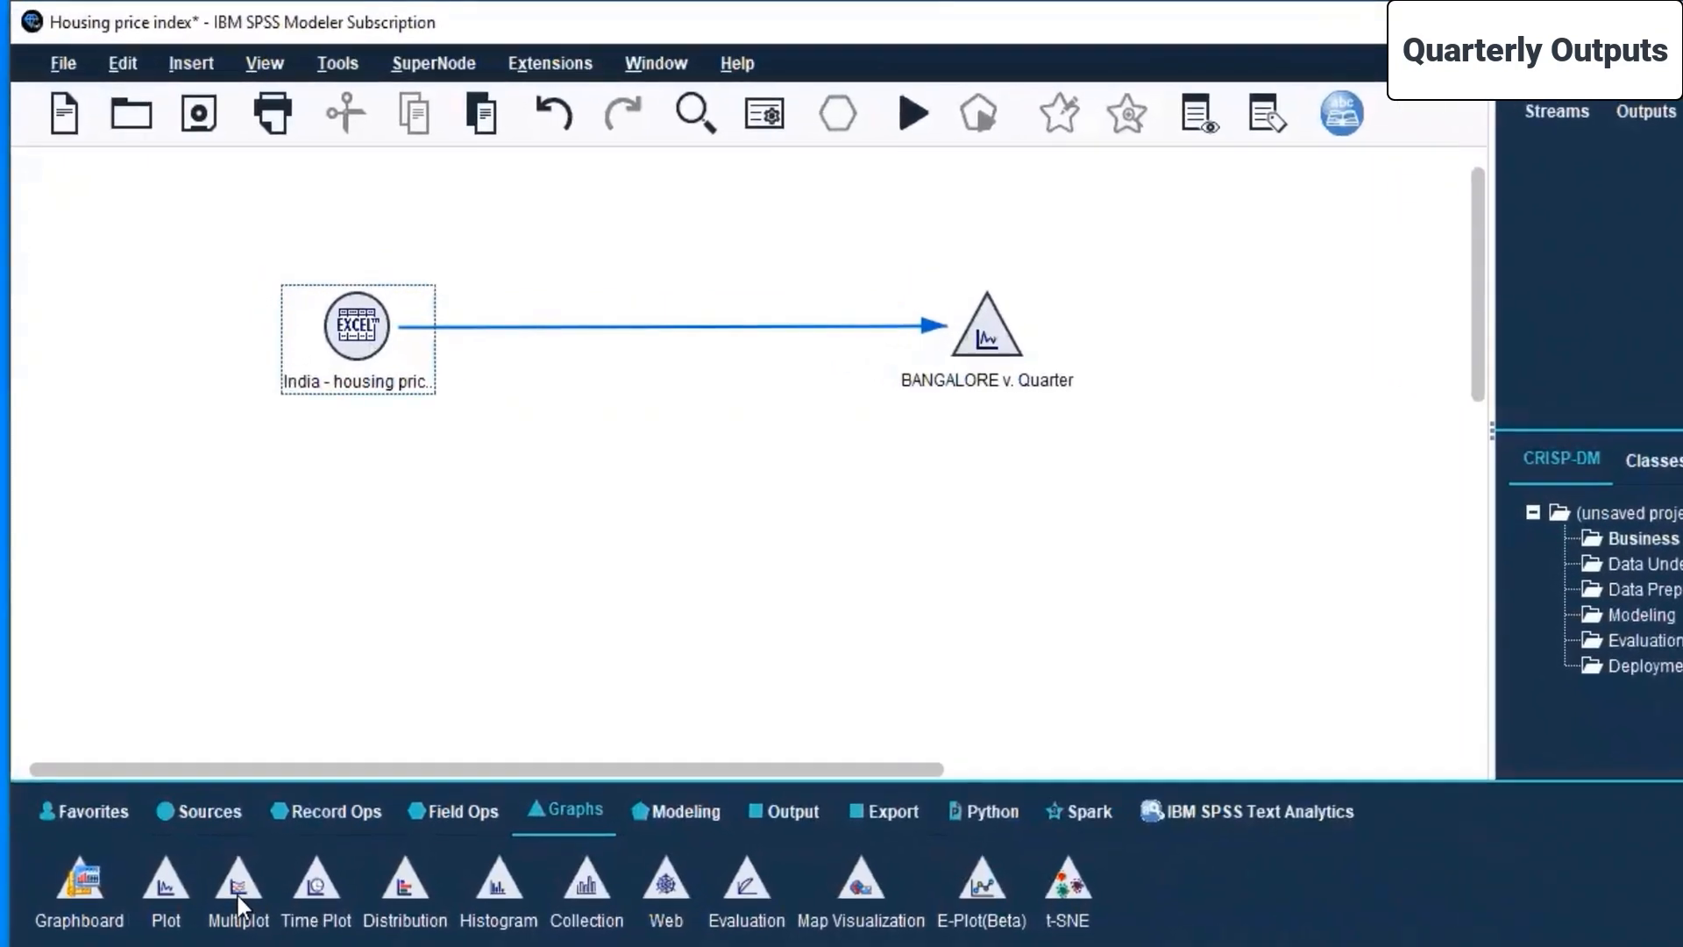
{"action": "double_click", "coordinate": [238, 896]}
{"action": "left_click_drag", "start_coordinate": [1131, 342], "coordinate": [1022, 559]}
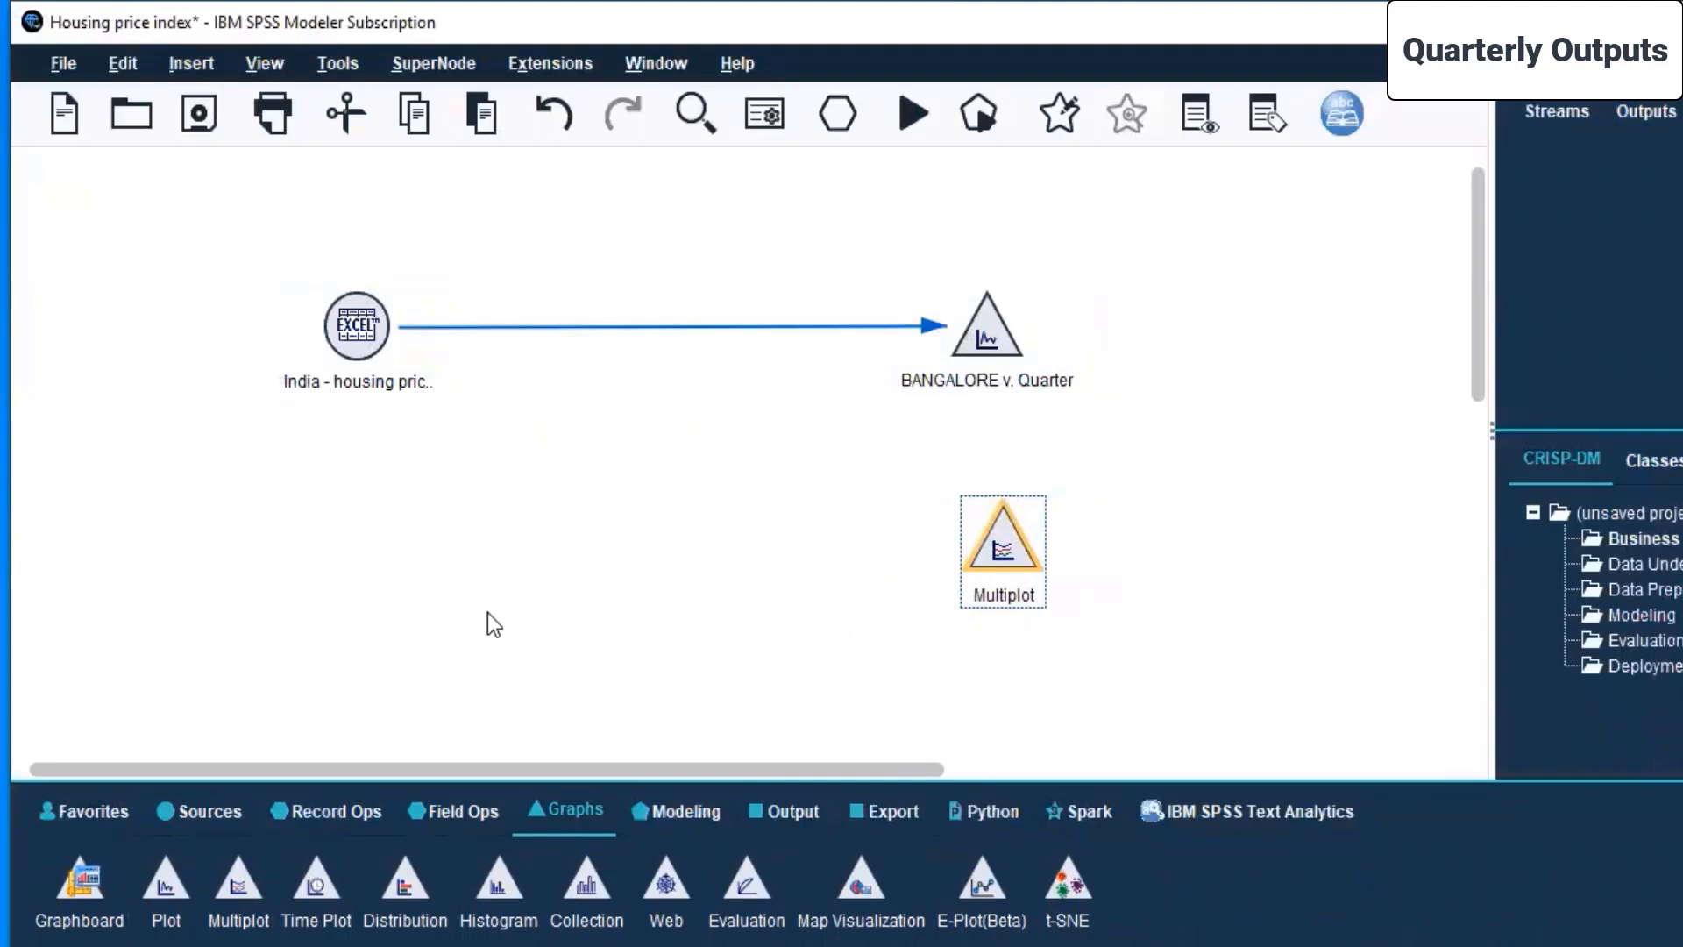
Step: Connect the Excel source node to the Multiplot node and move the Multiplot directly below the source
{"action": "left_click", "coordinate": [367, 337]}
{"action": "right_click", "coordinate": [362, 330]}
{"action": "left_click", "coordinate": [551, 385]}
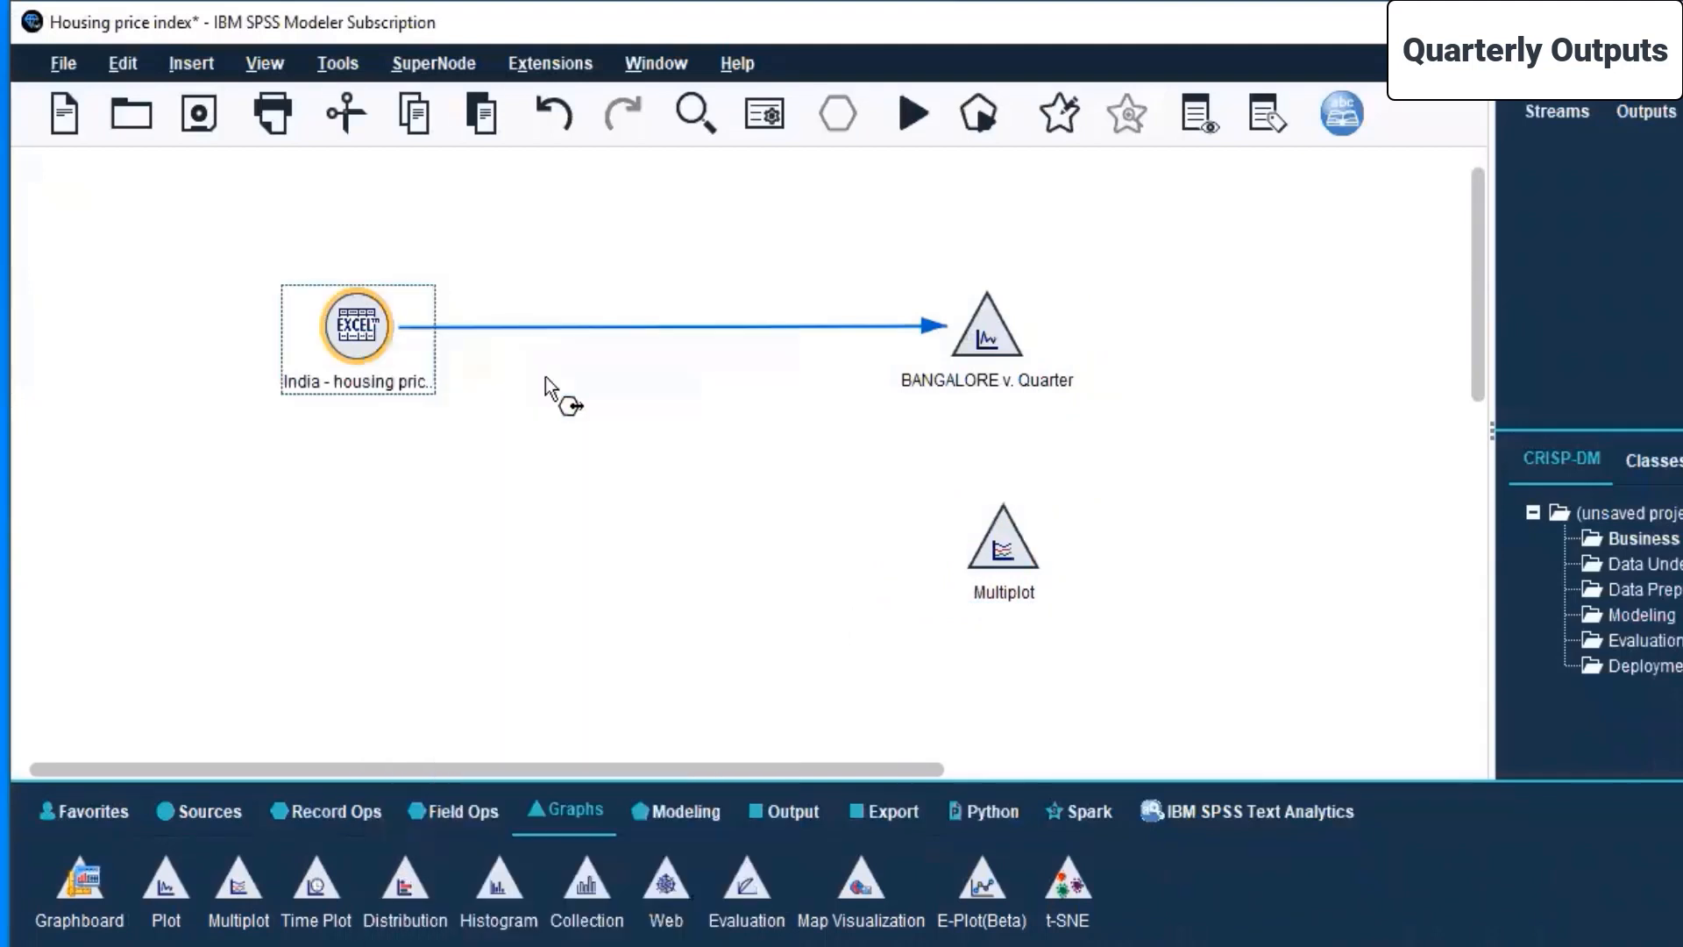
{"action": "left_click", "coordinate": [978, 546]}
{"action": "left_click_drag", "start_coordinate": [995, 561], "coordinate": [912, 564]}
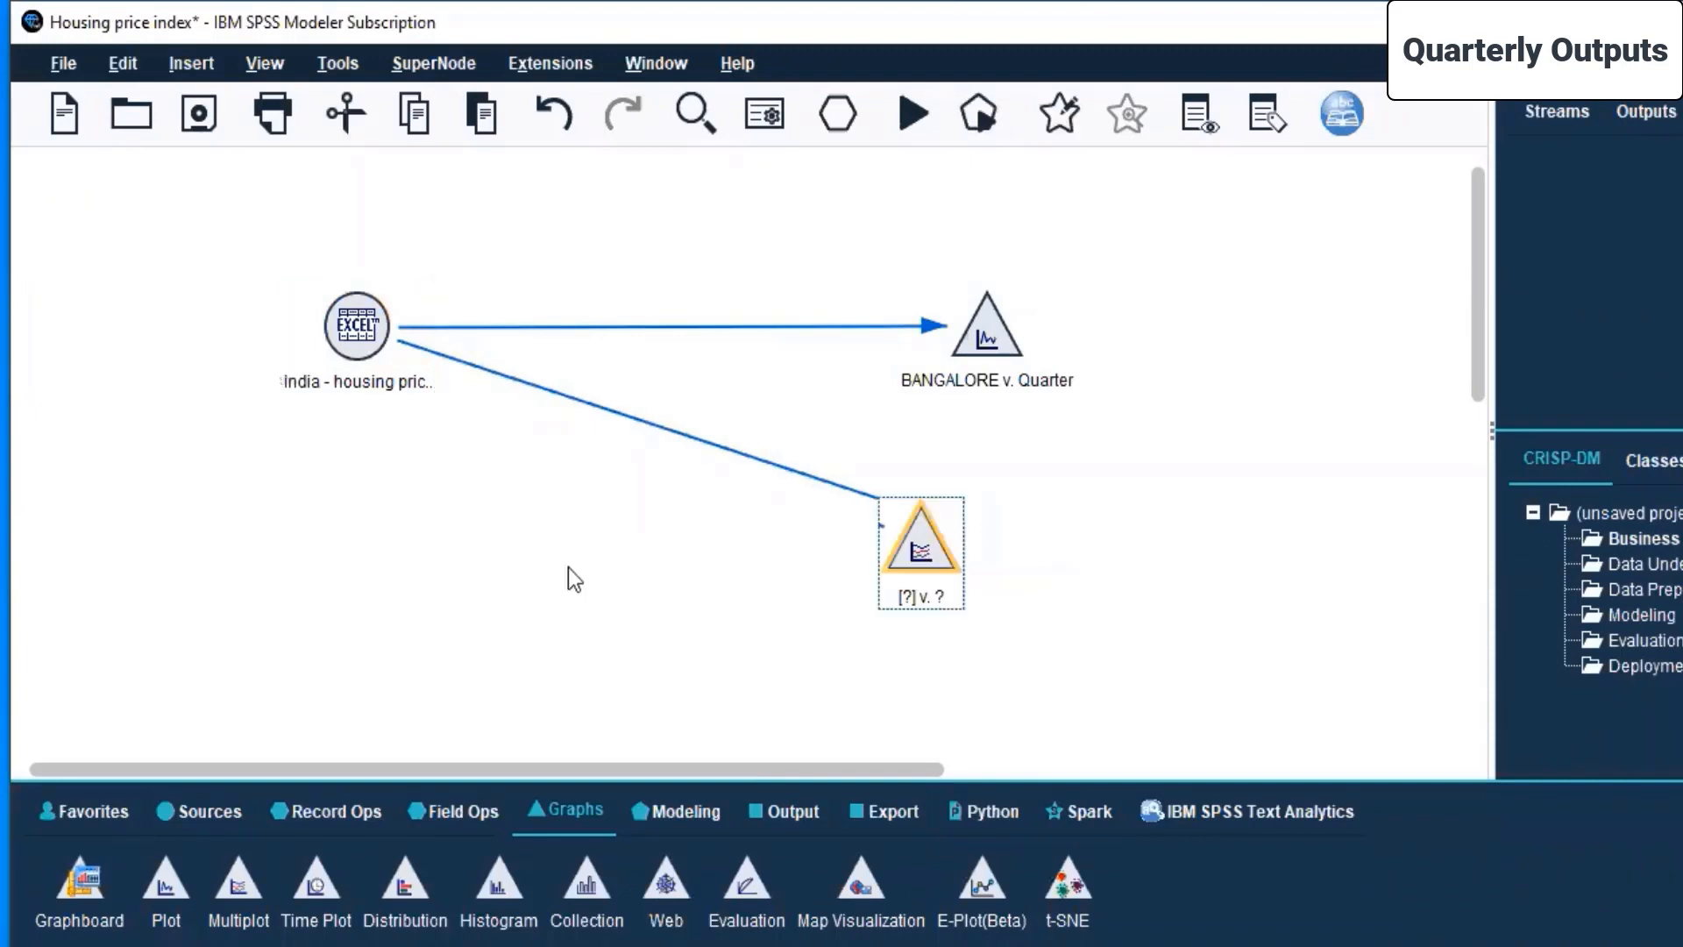
{"action": "left_click_drag", "start_coordinate": [568, 567], "coordinate": [352, 635]}
{"action": "left_click", "coordinate": [646, 539]}
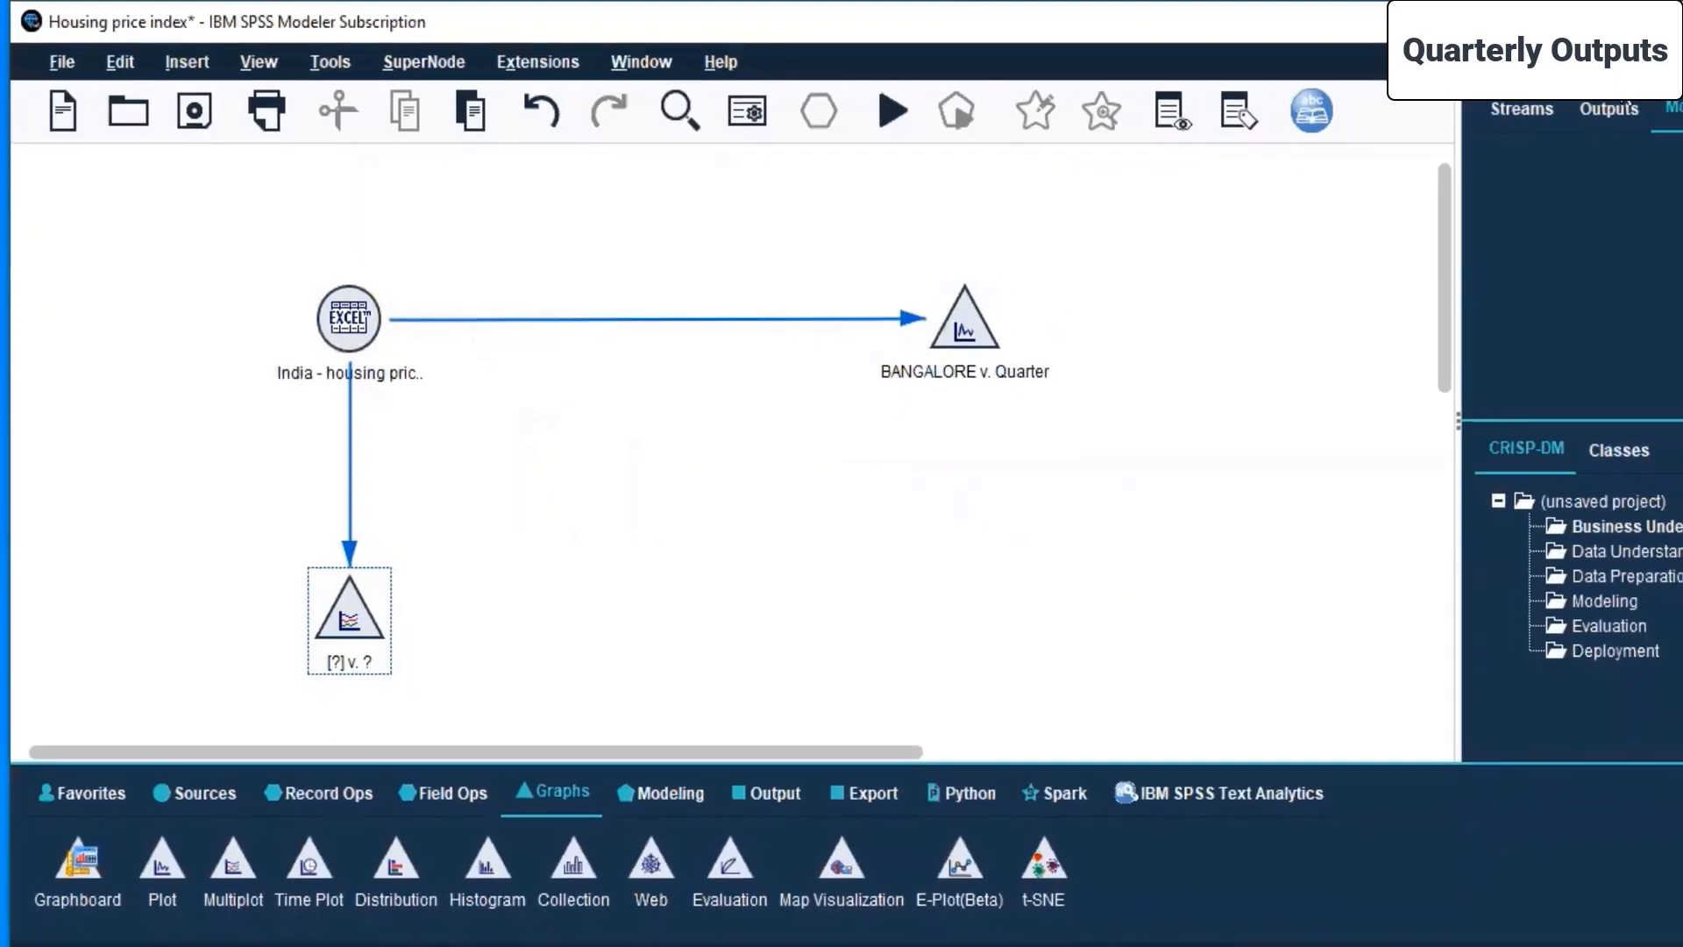
{"action": "left_click", "coordinate": [1608, 108]}
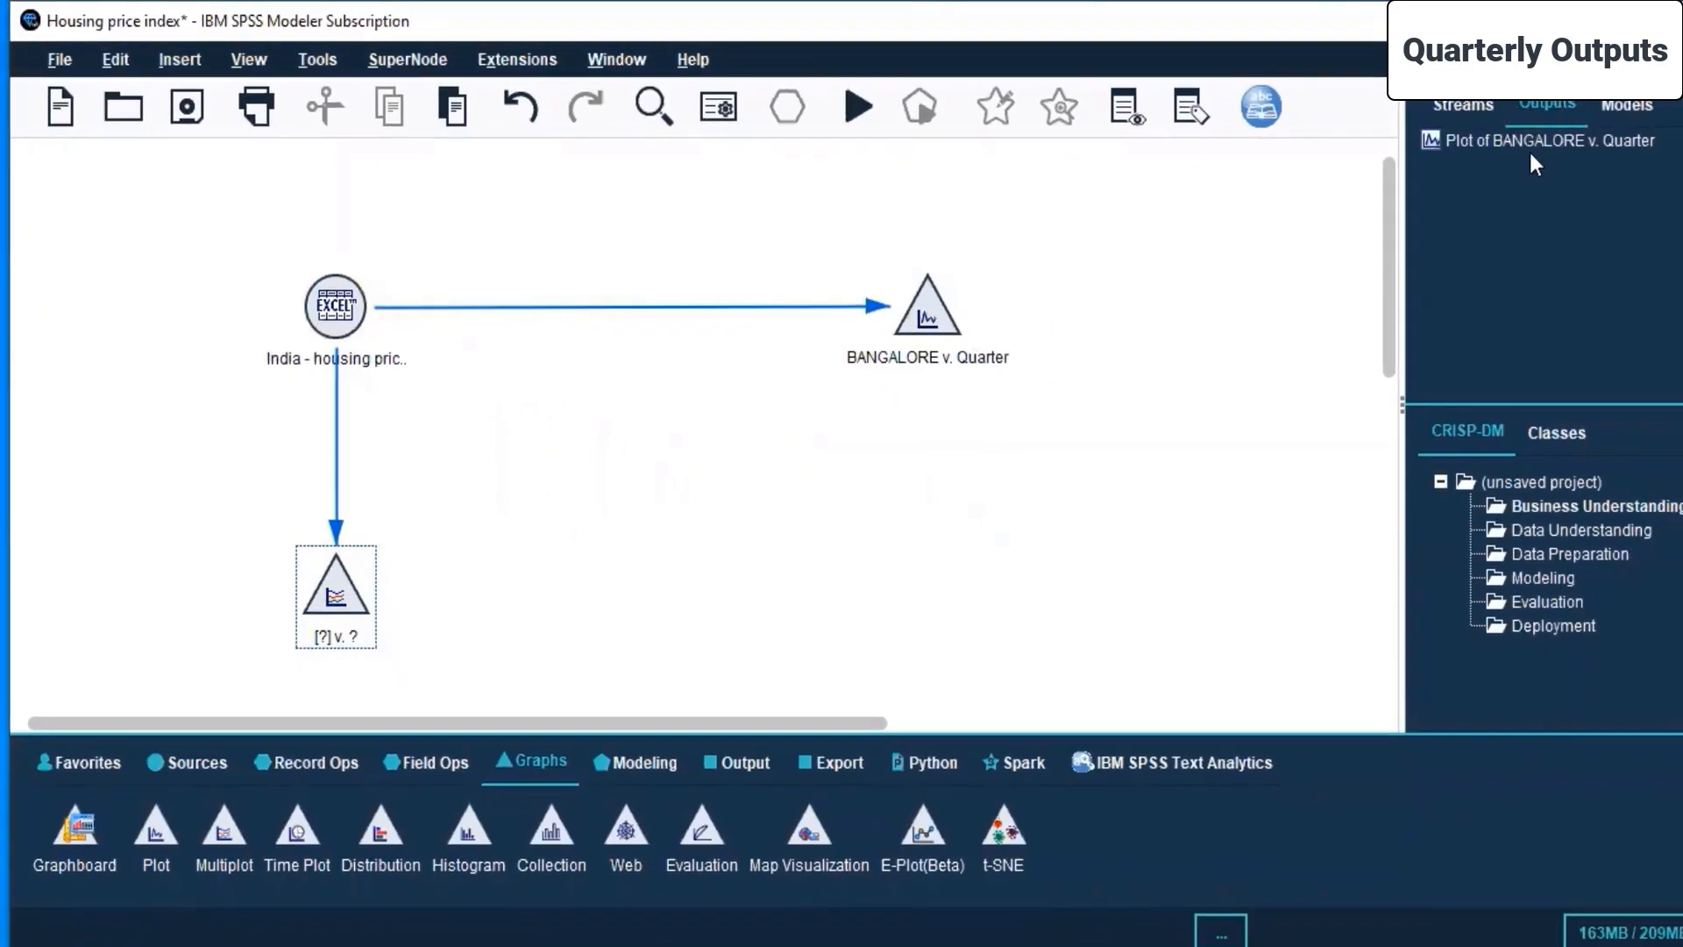
{"action": "left_click", "coordinate": [1460, 106]}
{"action": "left_click", "coordinate": [808, 544]}
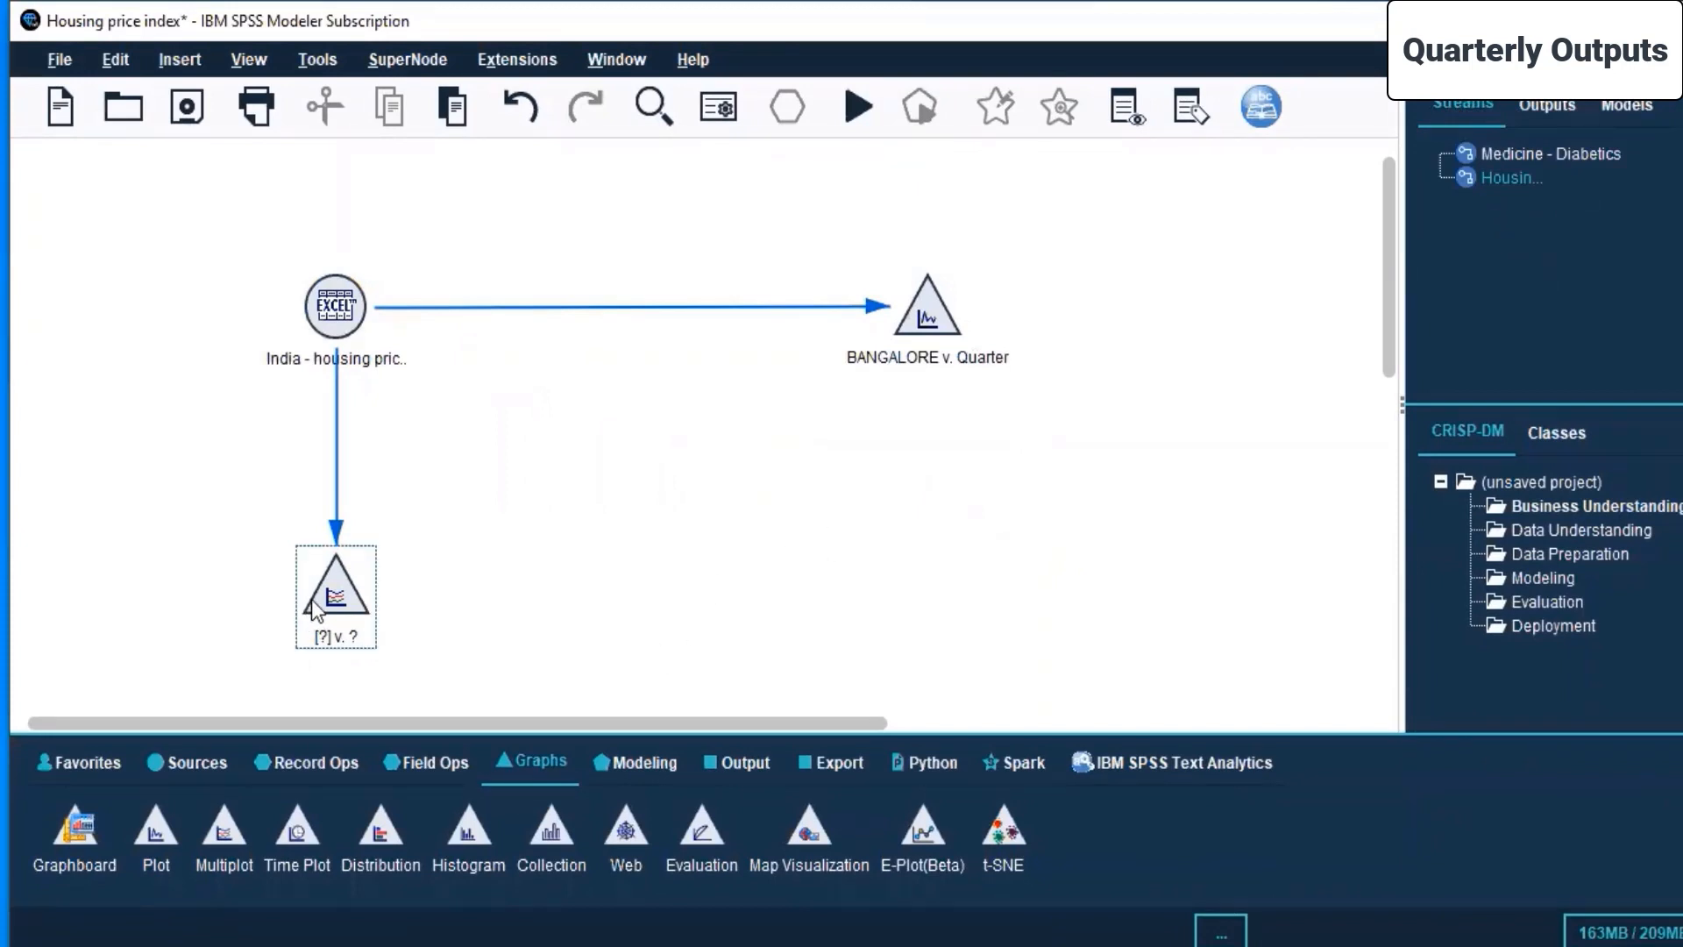
Step: Open the Multiplot node for editing and set its X field to MUMBAI
{"action": "left_click", "coordinate": [348, 590]}
{"action": "right_click", "coordinate": [347, 590]}
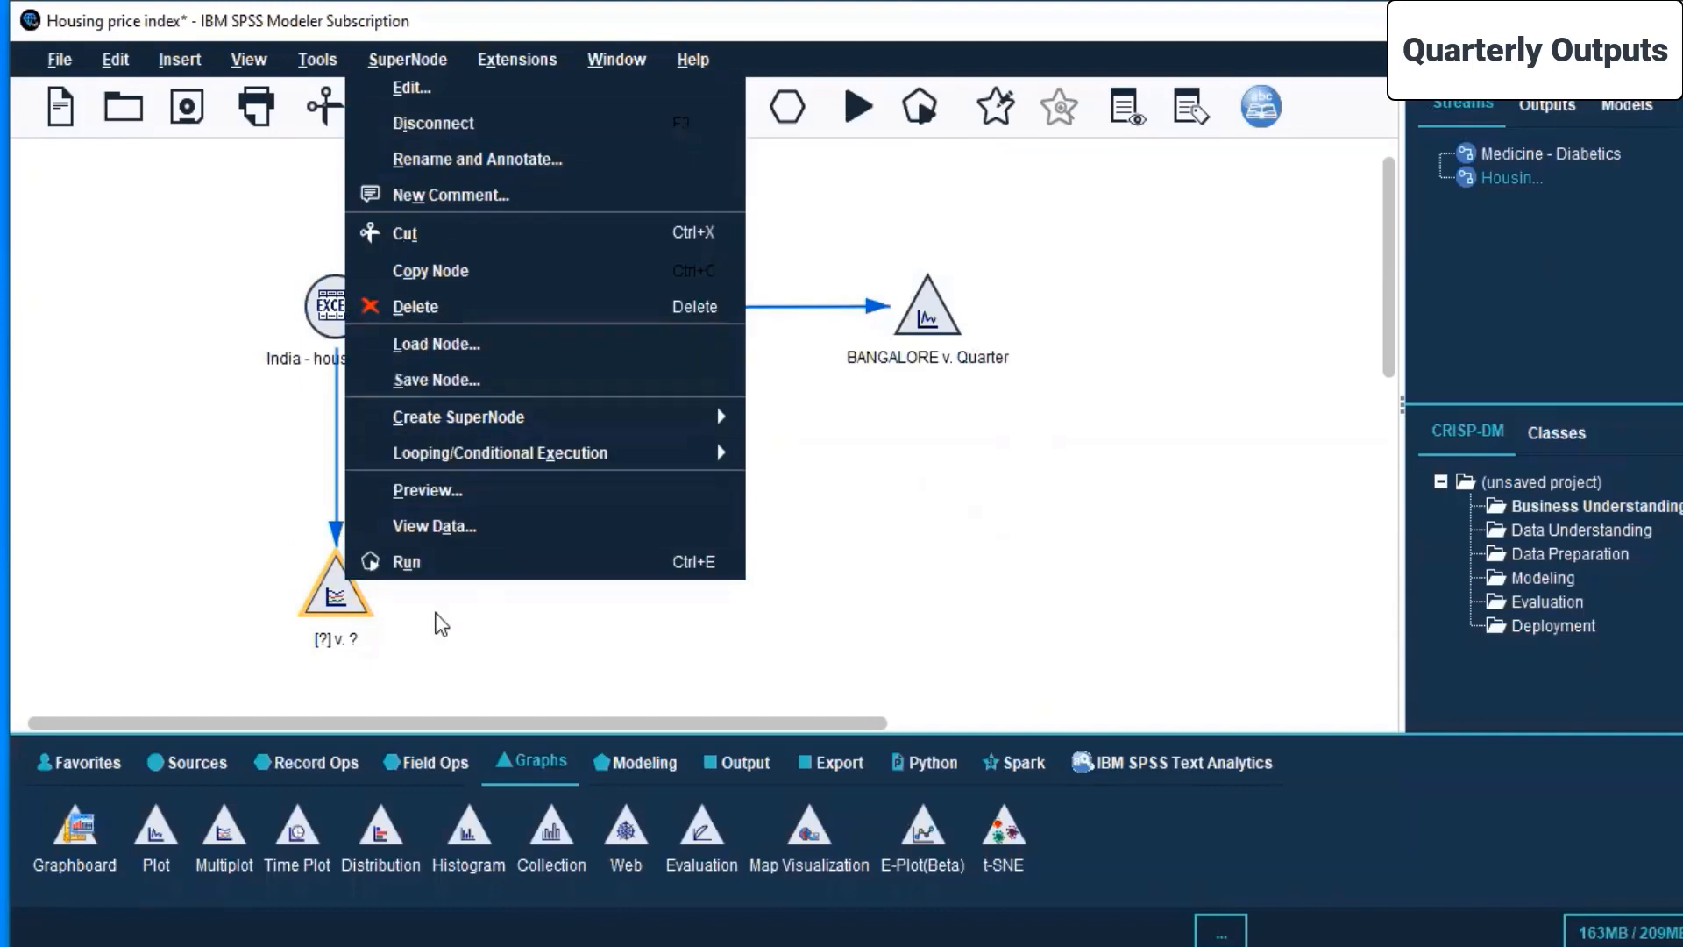
{"action": "left_click", "coordinate": [447, 87]}
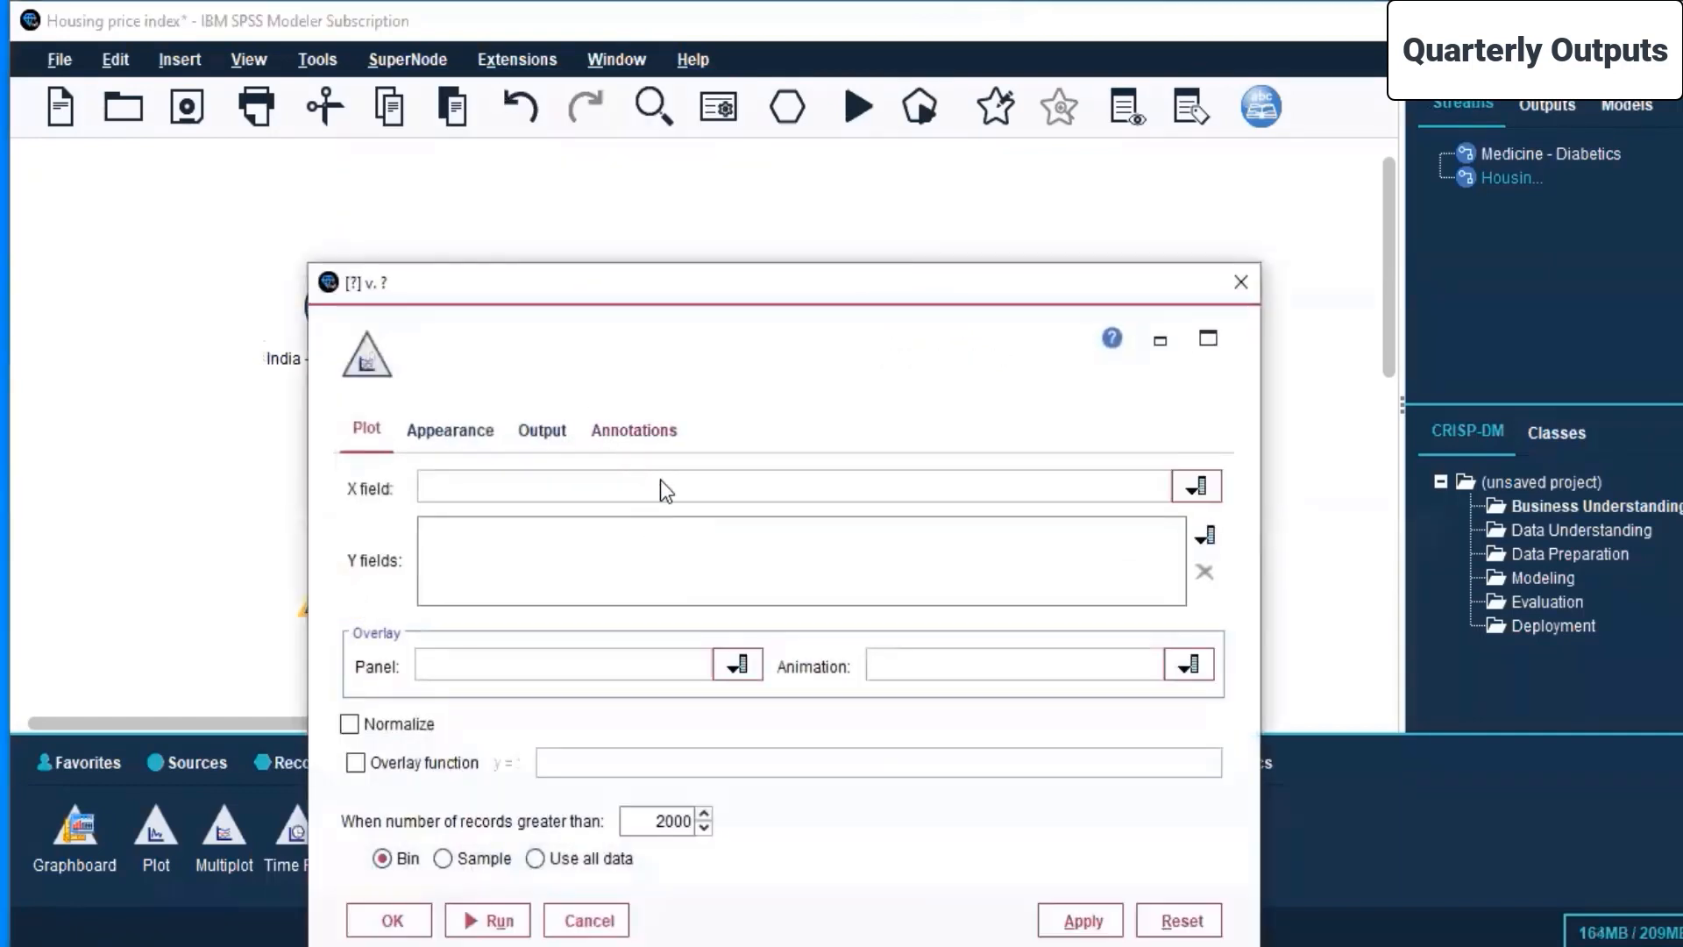
{"action": "left_click", "coordinate": [1189, 488]}
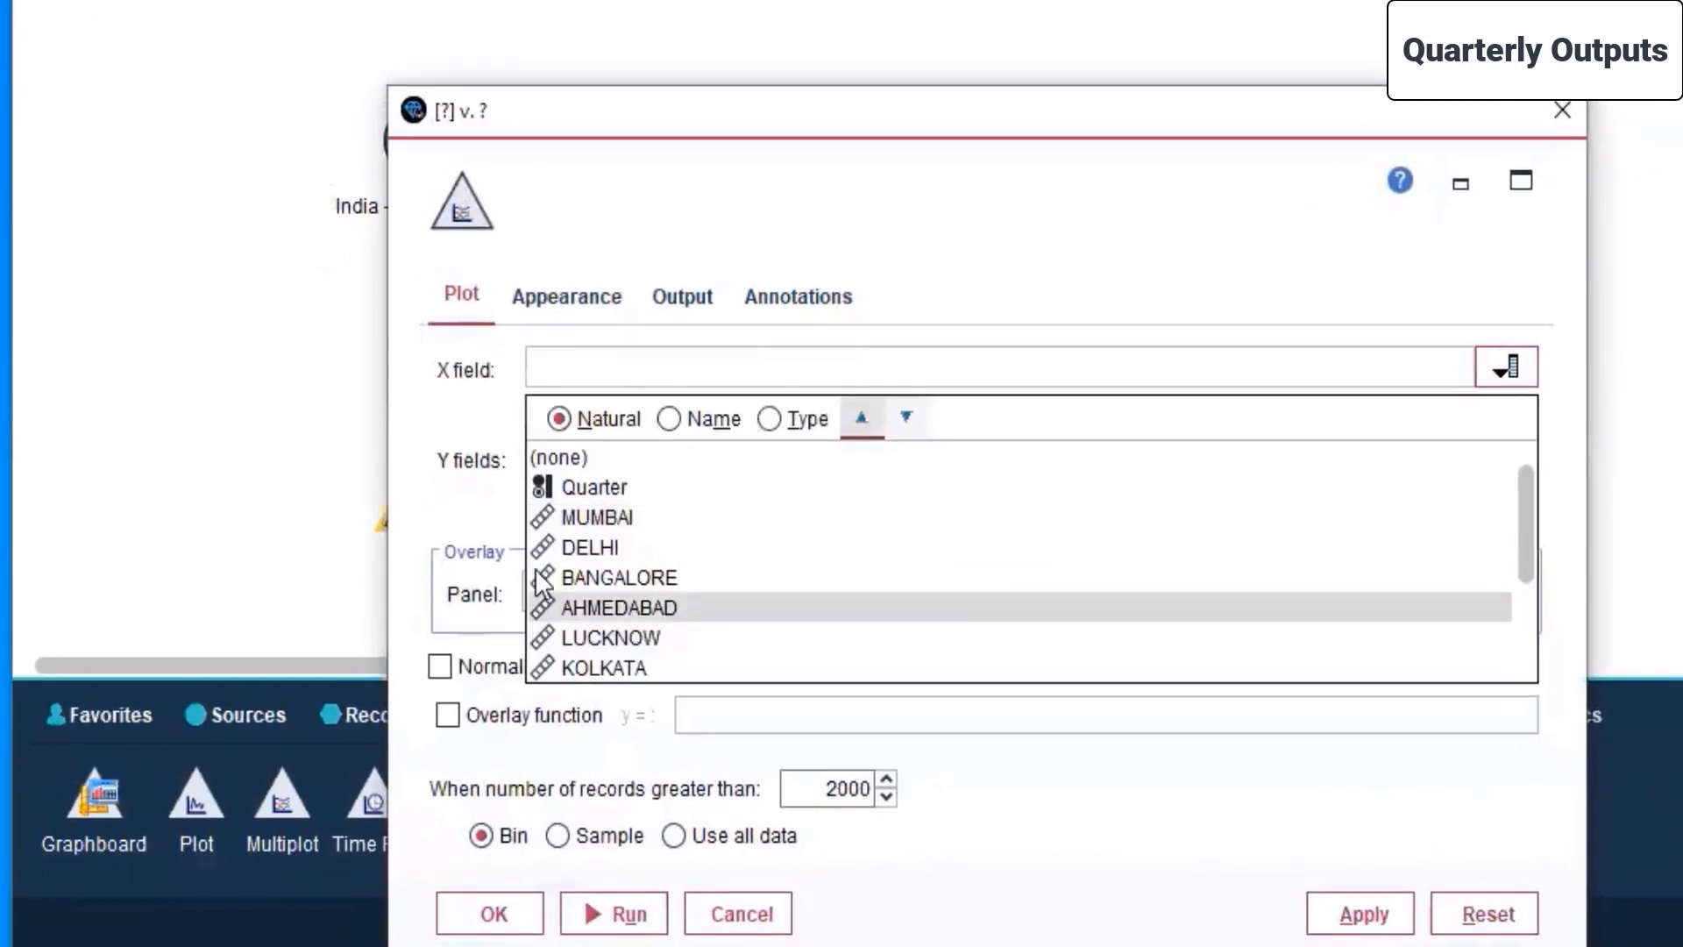
{"action": "left_click", "coordinate": [580, 517]}
Step: Add ALL INDIA as the Multiplot's Y field and confirm the field selection
{"action": "left_click", "coordinate": [1515, 436]}
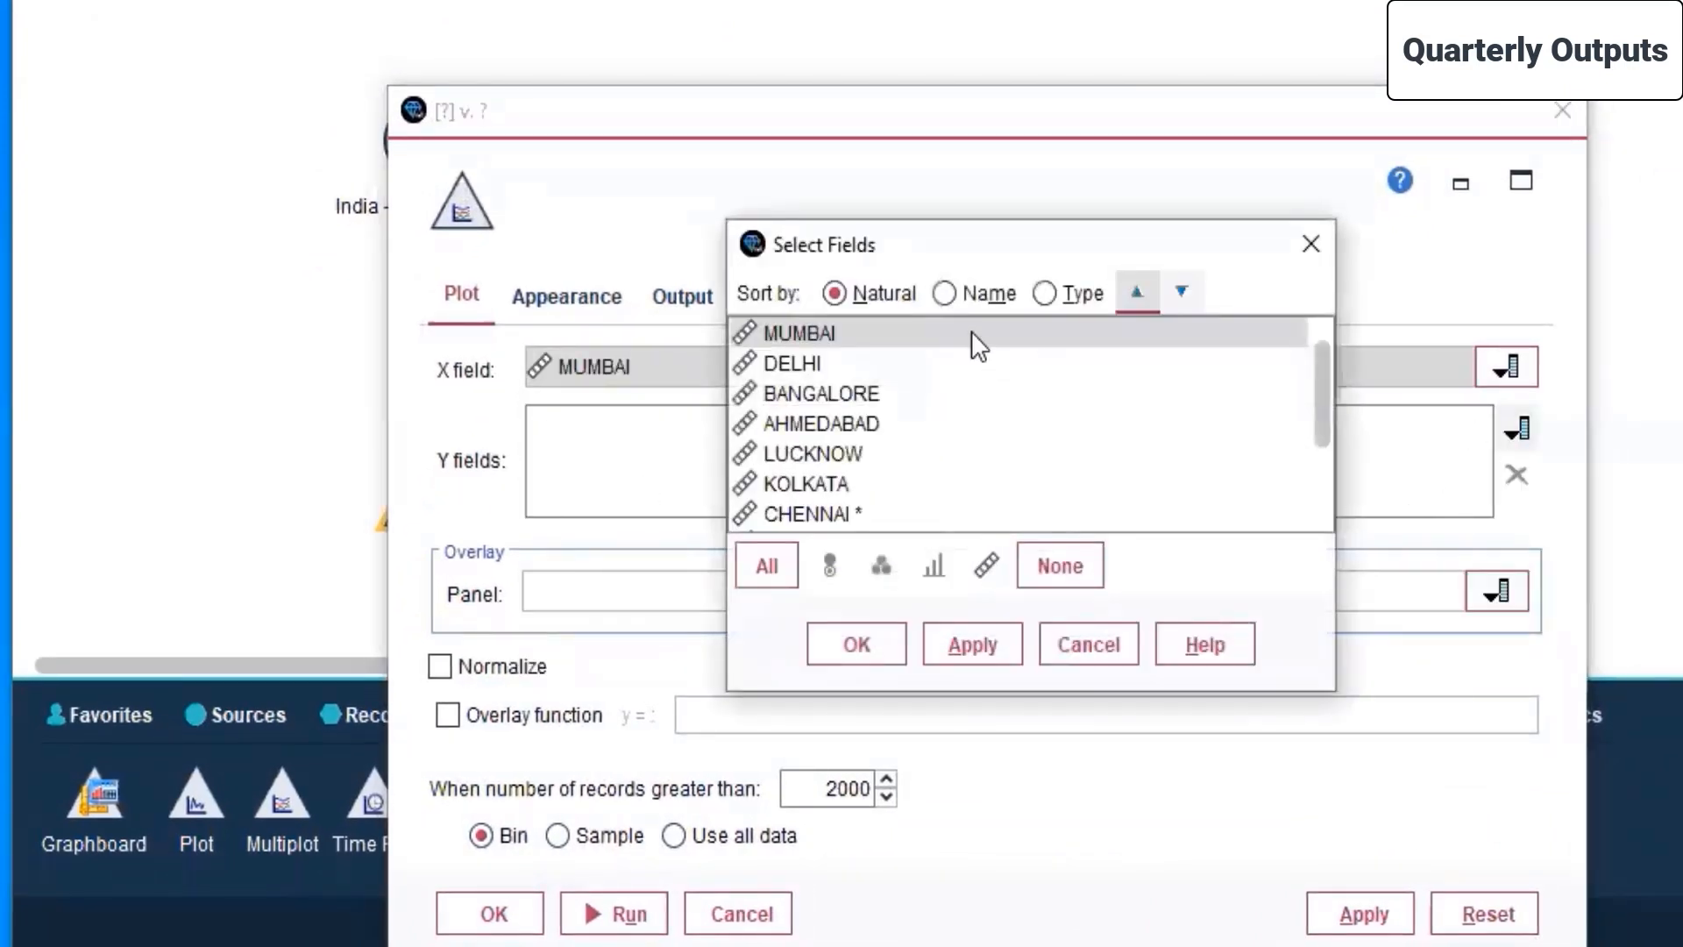
{"action": "scroll", "coordinate": [838, 449], "scroll_direction": "down", "scroll_amount": 2}
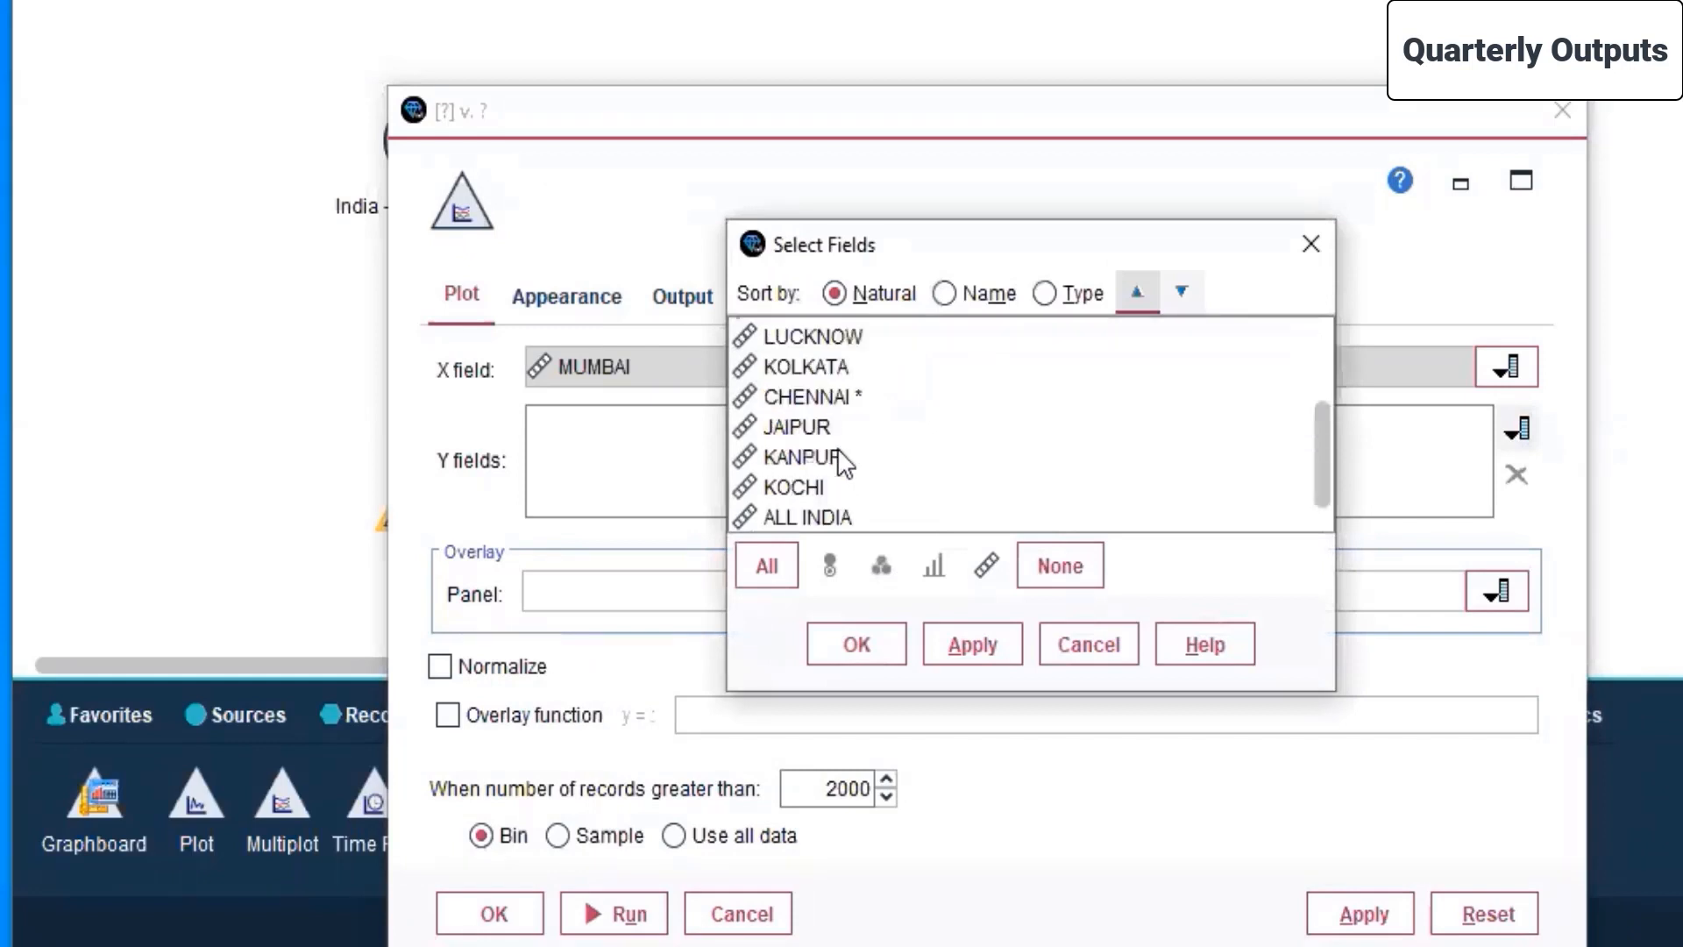
{"action": "scroll", "coordinate": [796, 524], "scroll_direction": "up", "scroll_amount": 2}
{"action": "scroll", "coordinate": [789, 497], "scroll_direction": "down", "scroll_amount": 2}
{"action": "left_click", "coordinate": [788, 513]}
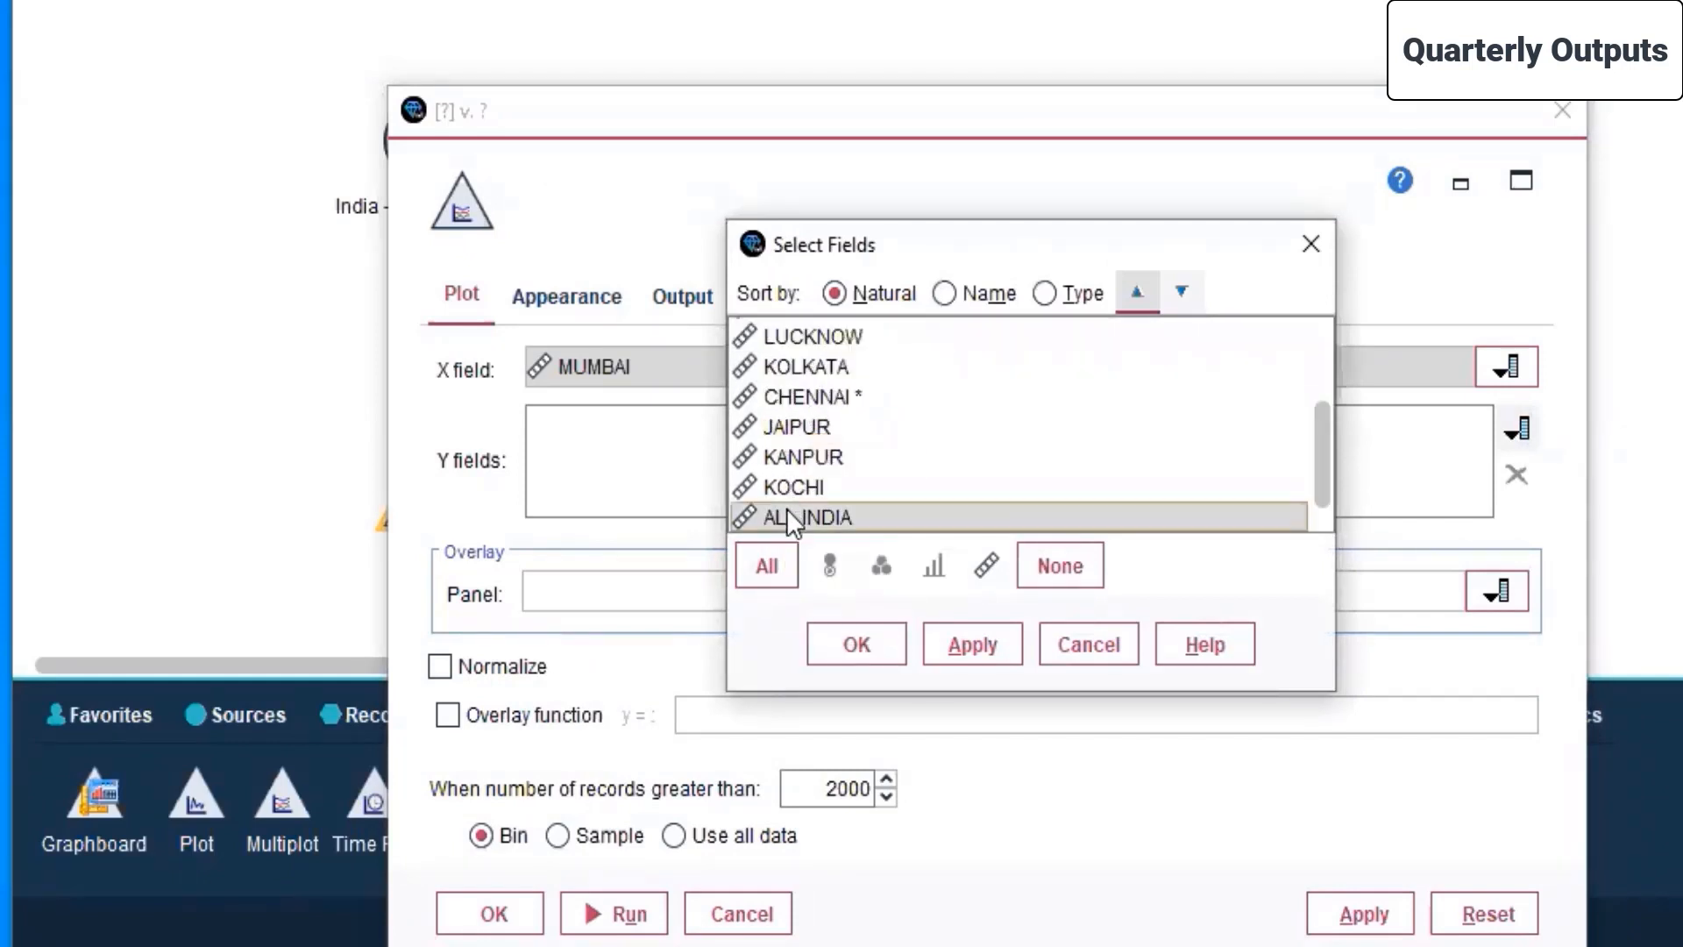
{"action": "left_click", "coordinate": [996, 652]}
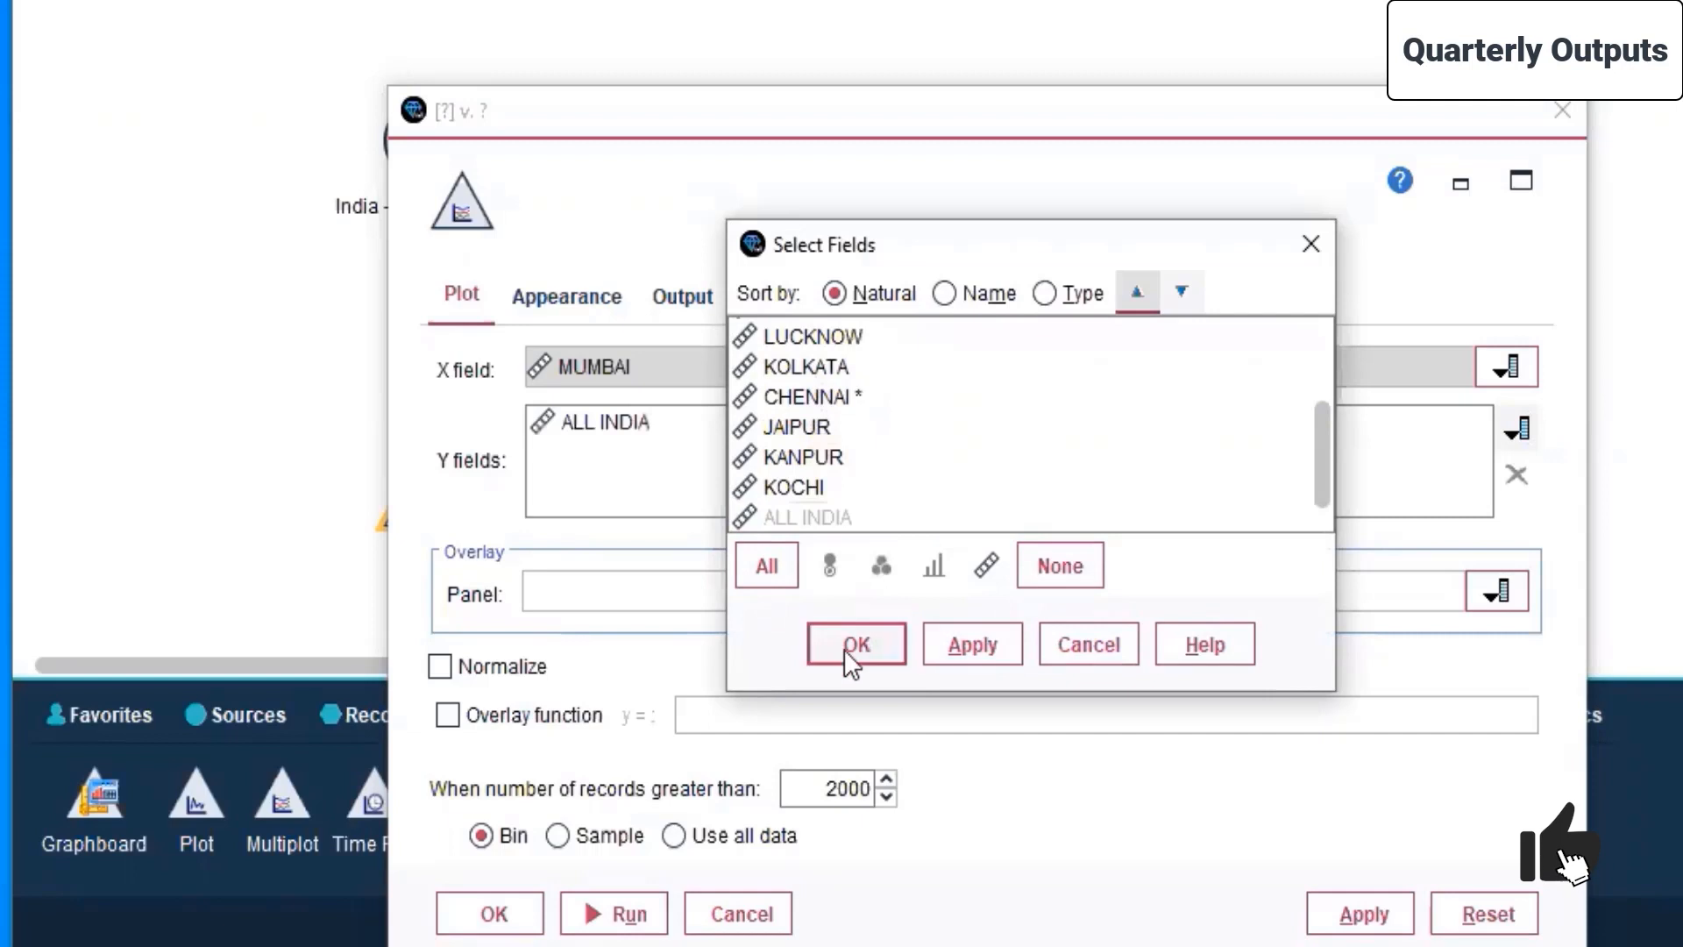
{"action": "left_click", "coordinate": [847, 646]}
Step: Set the Multiplot's overlay panel field to Quarter and its animation field to none
{"action": "left_click", "coordinate": [934, 590]}
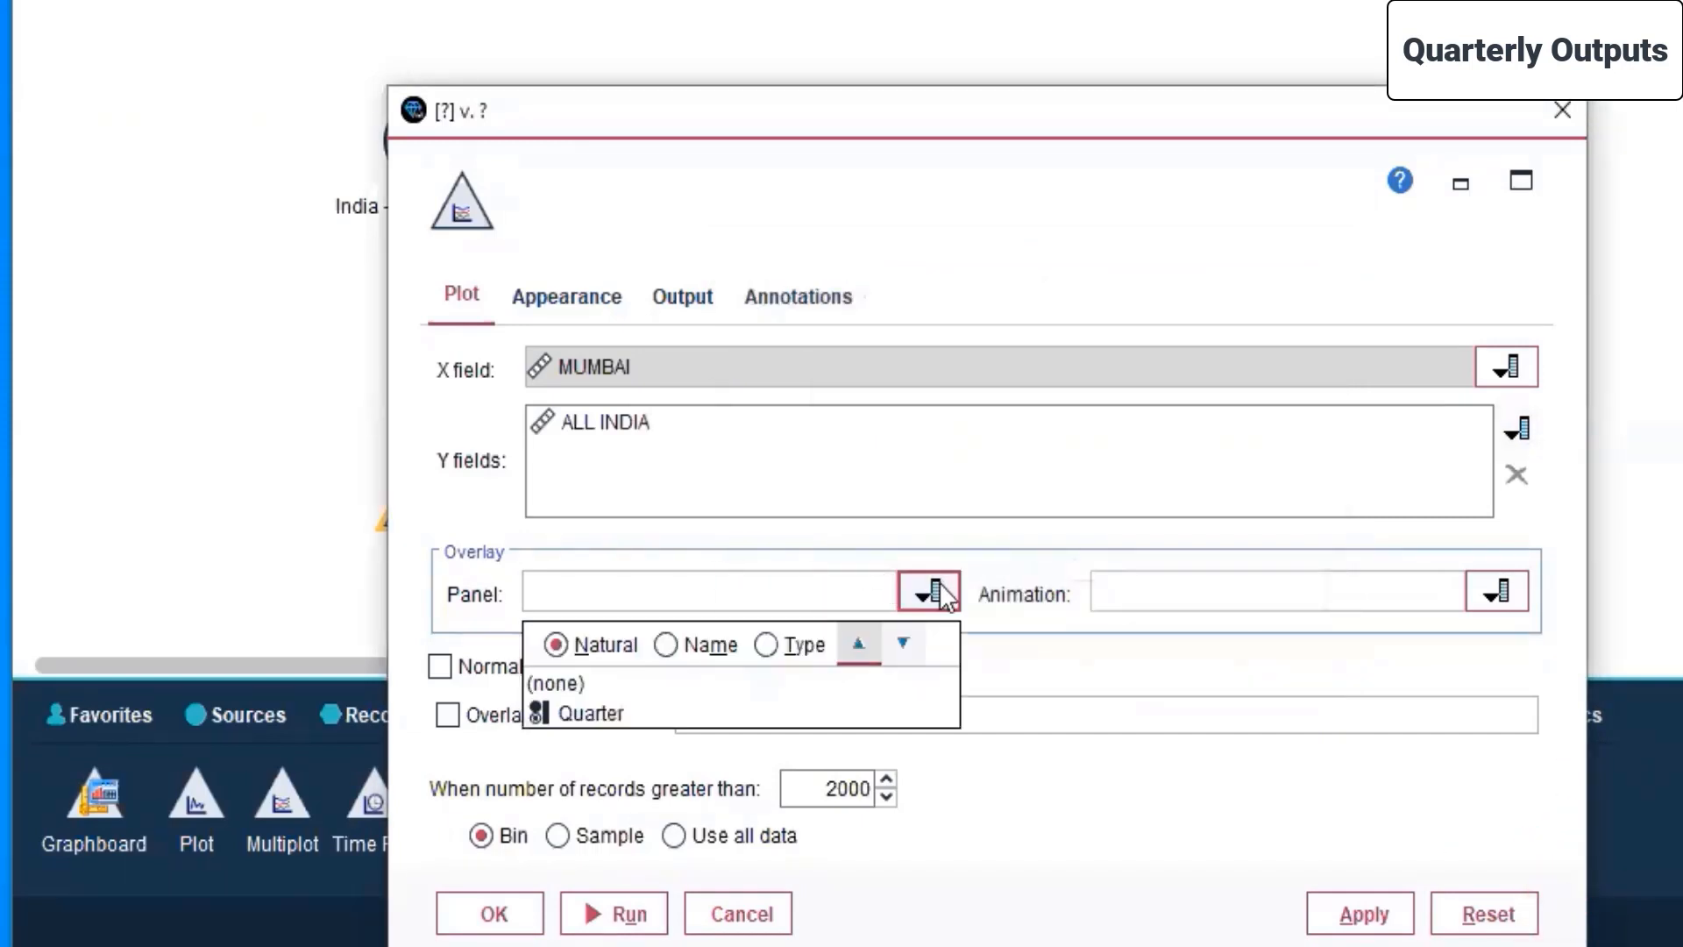
{"action": "left_click", "coordinate": [675, 709]}
{"action": "left_click", "coordinate": [1111, 600]}
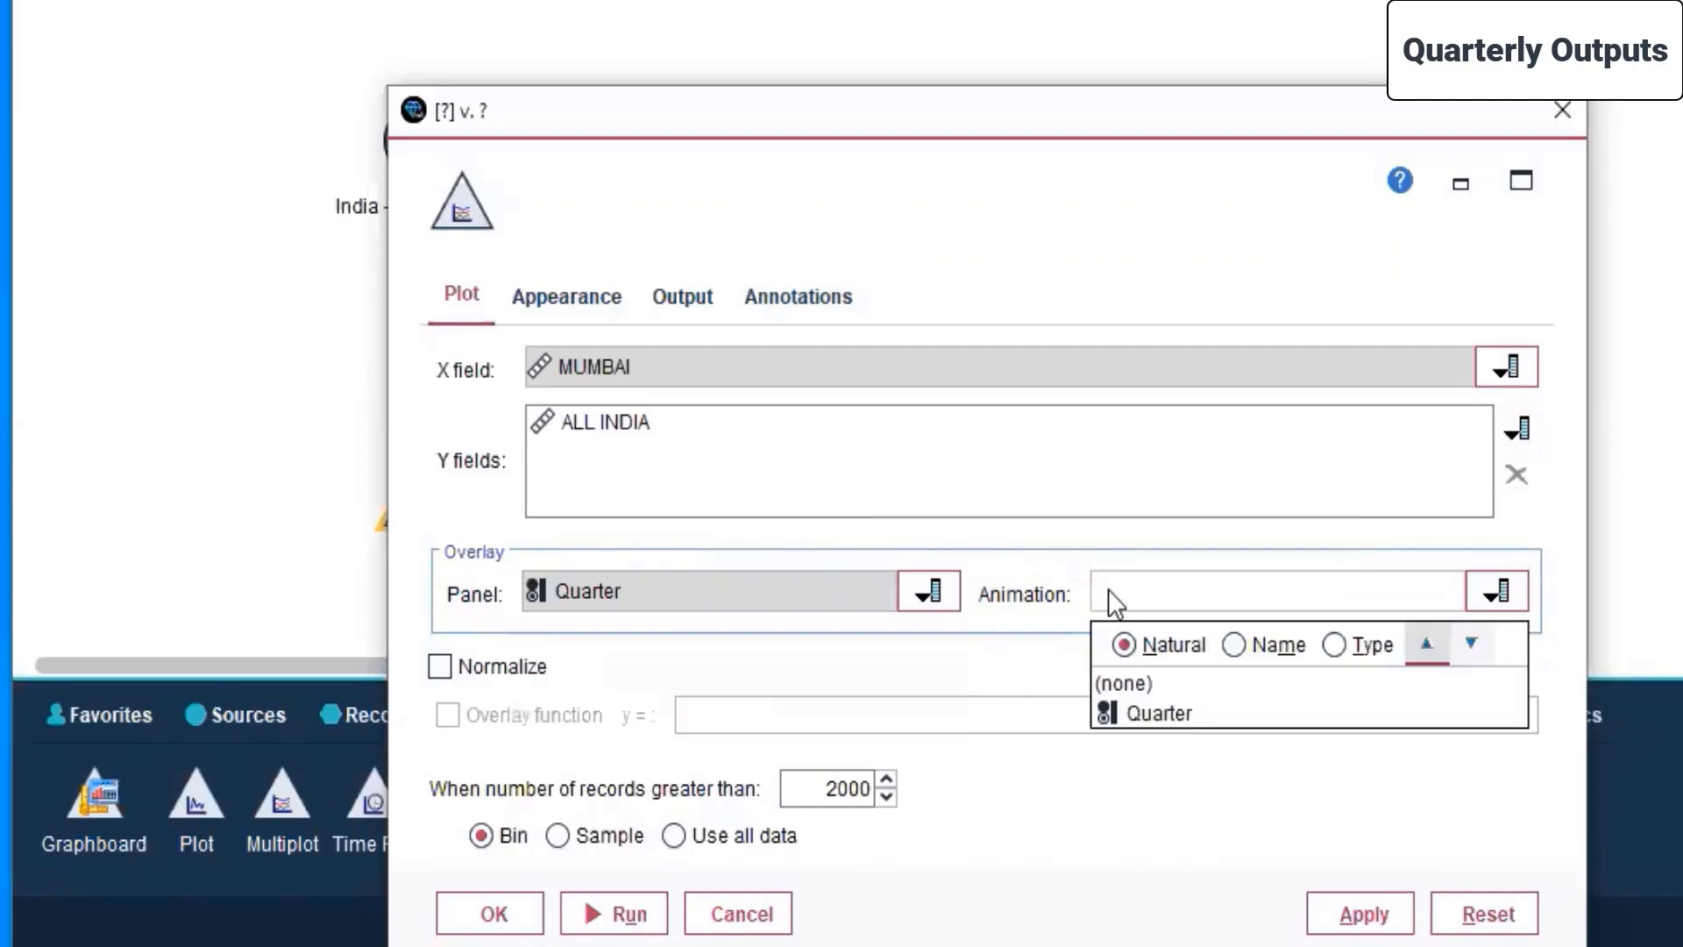
{"action": "left_click", "coordinate": [1159, 680]}
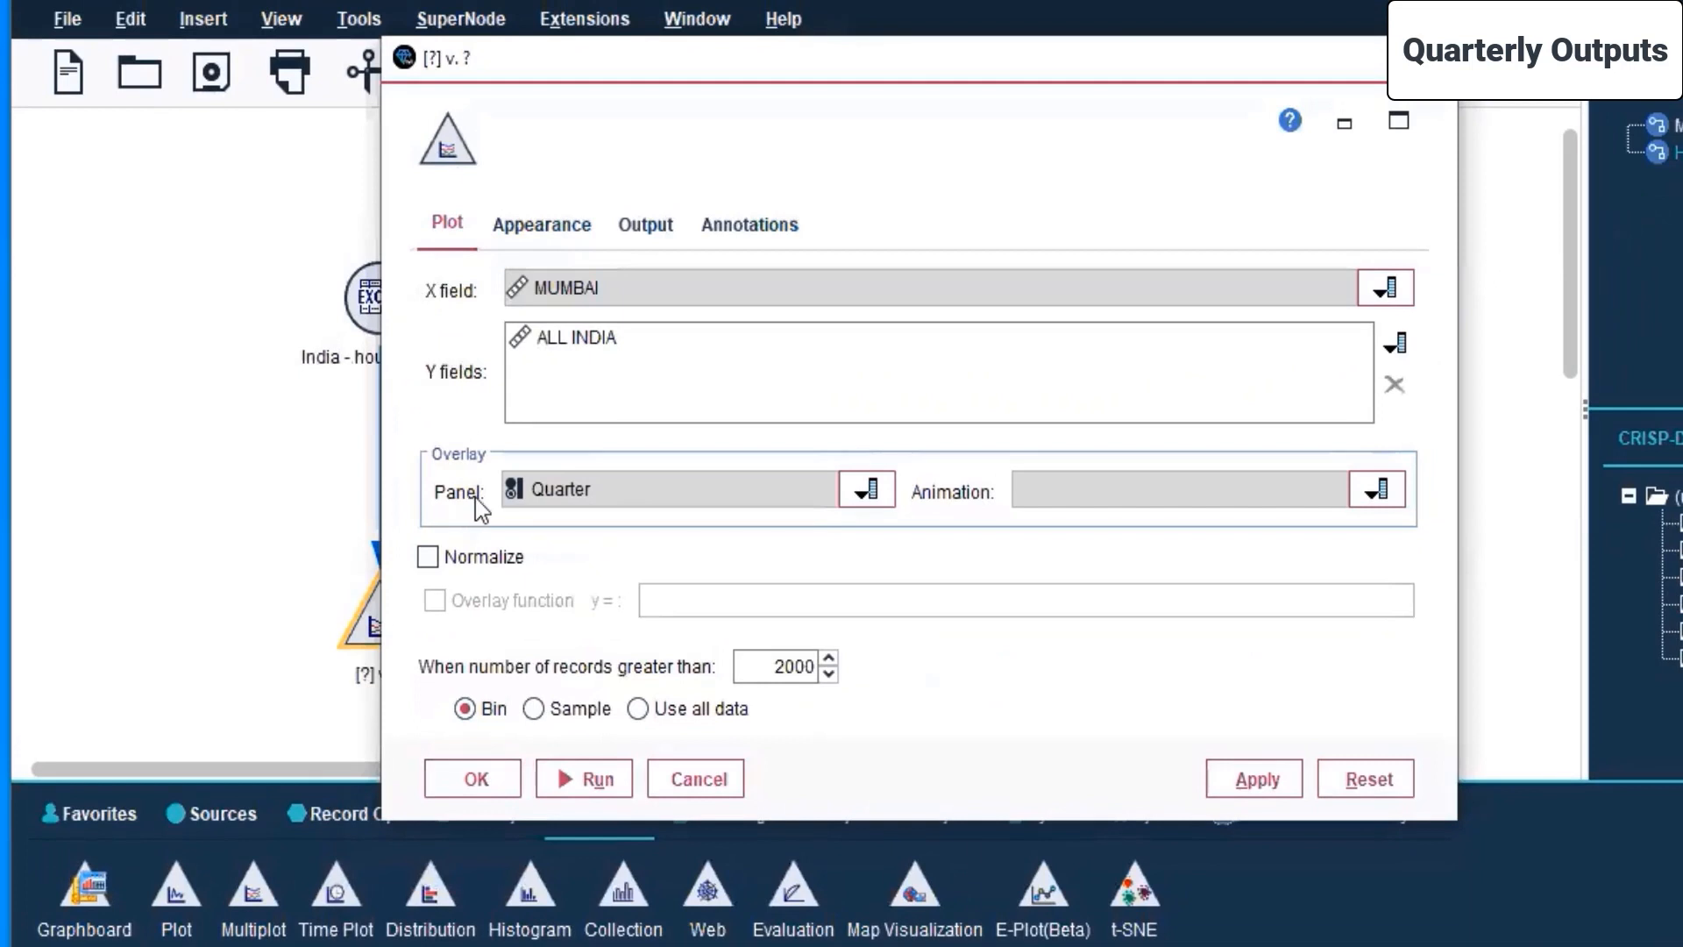
Step: Add KOLKATA to the Multiplot's Y fields and close the field selection
{"action": "left_click", "coordinate": [1389, 351]}
{"action": "left_click", "coordinate": [801, 399]}
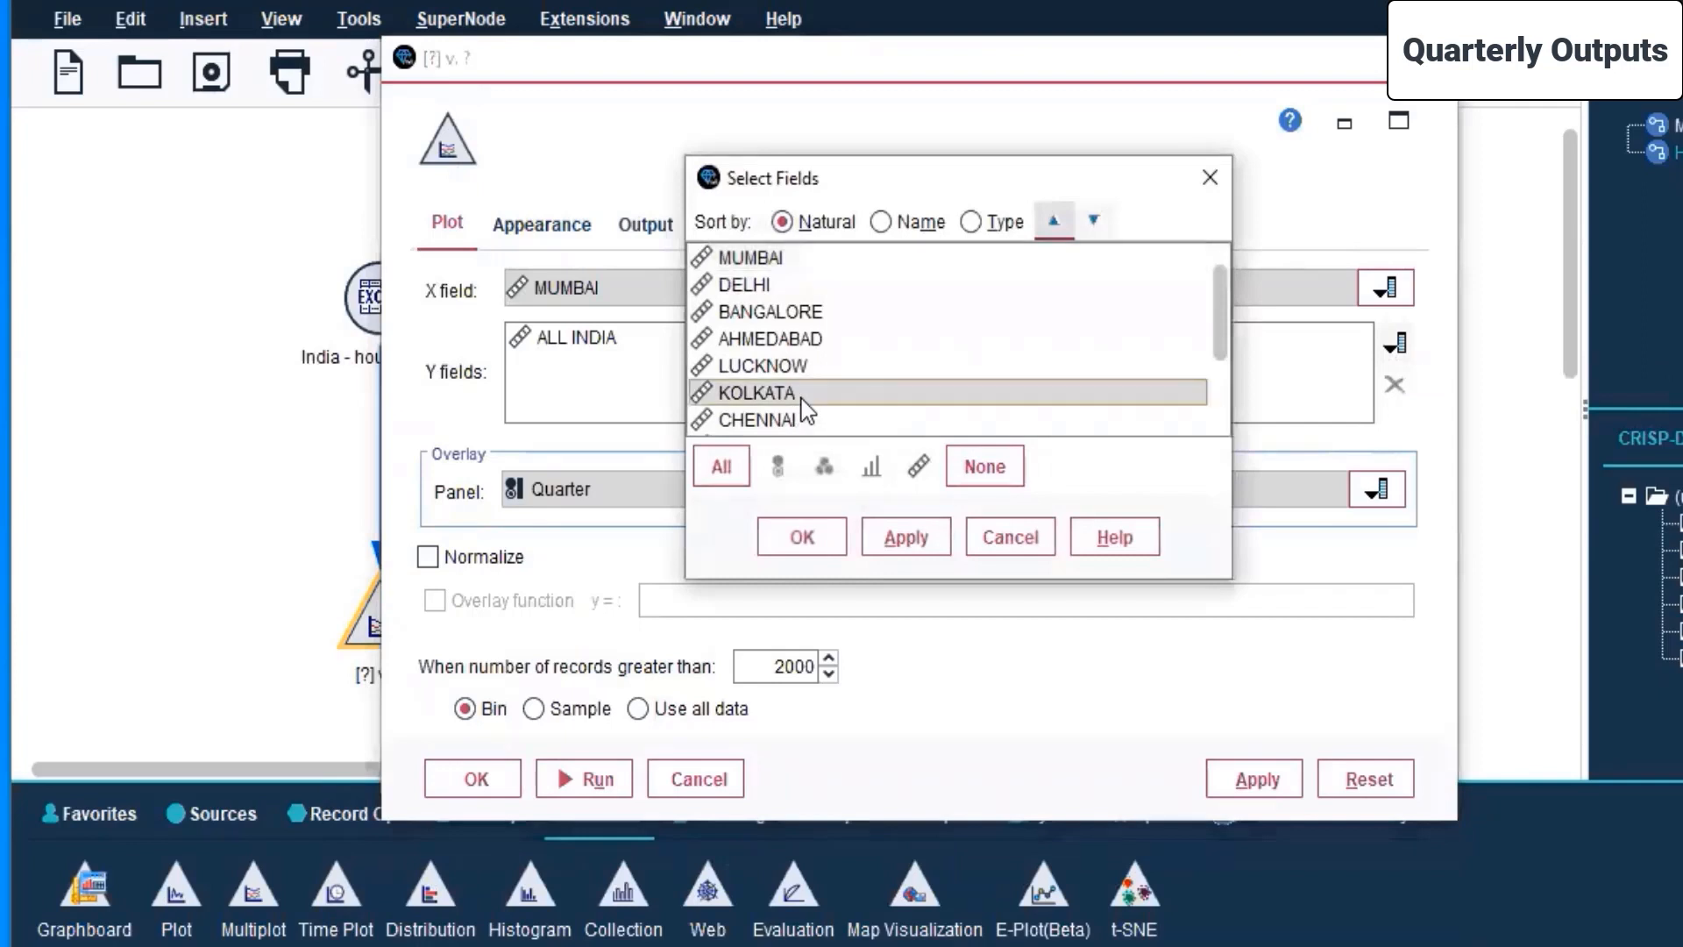
{"action": "left_click", "coordinate": [935, 536]}
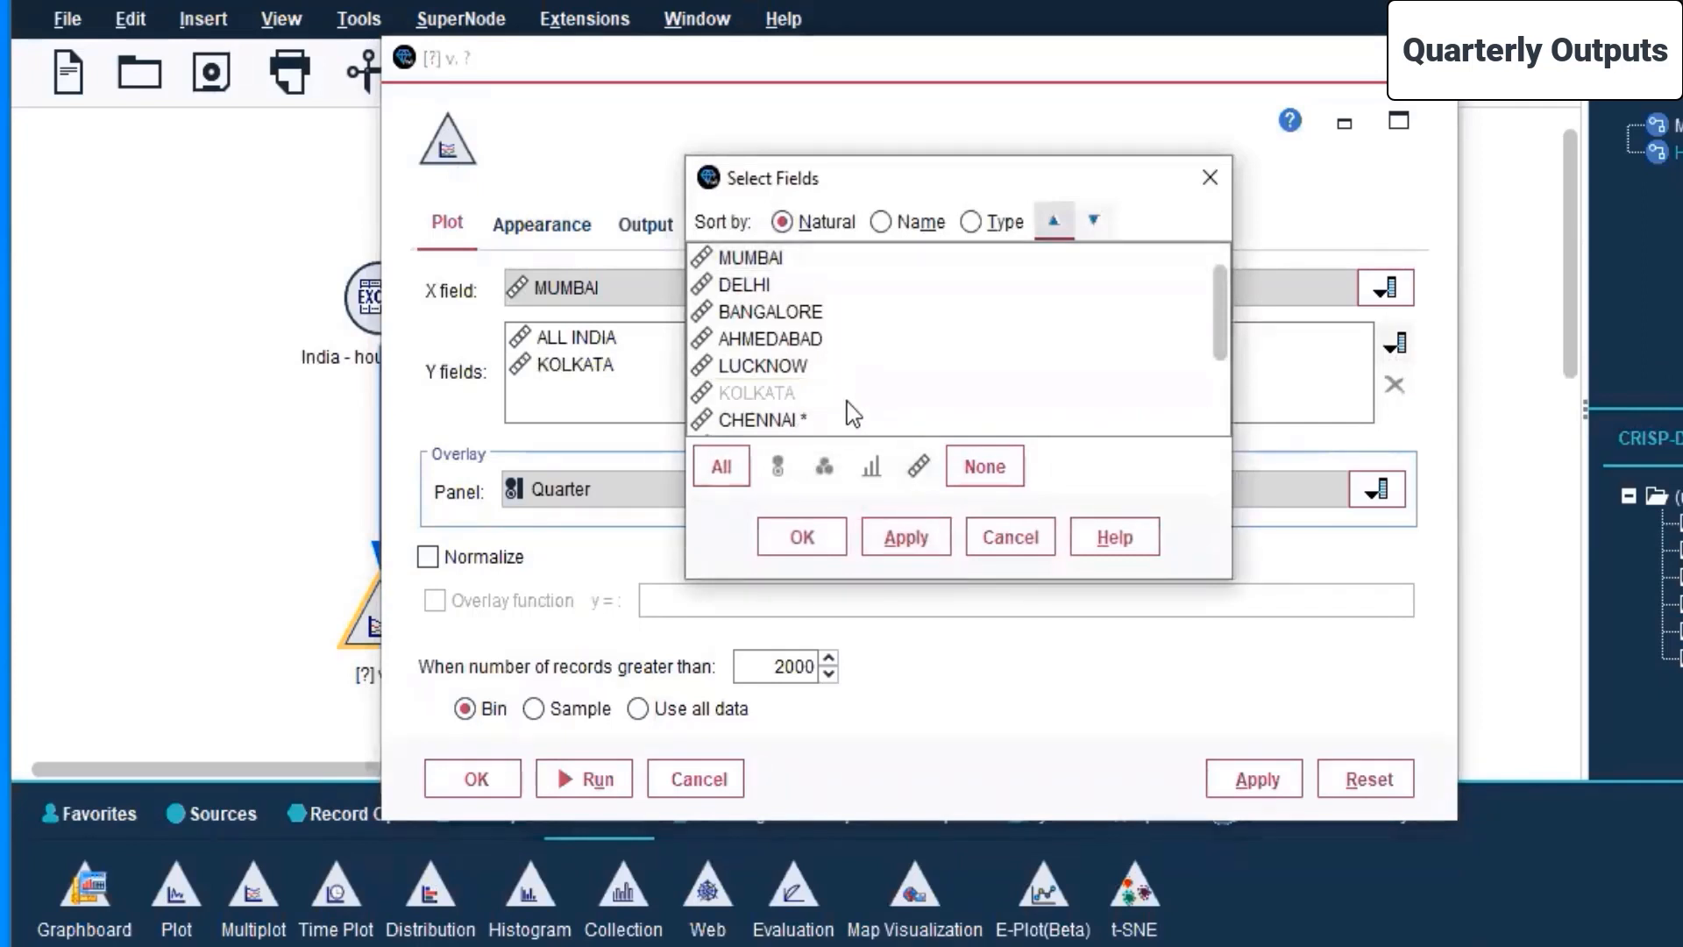
{"action": "left_click", "coordinate": [1016, 536]}
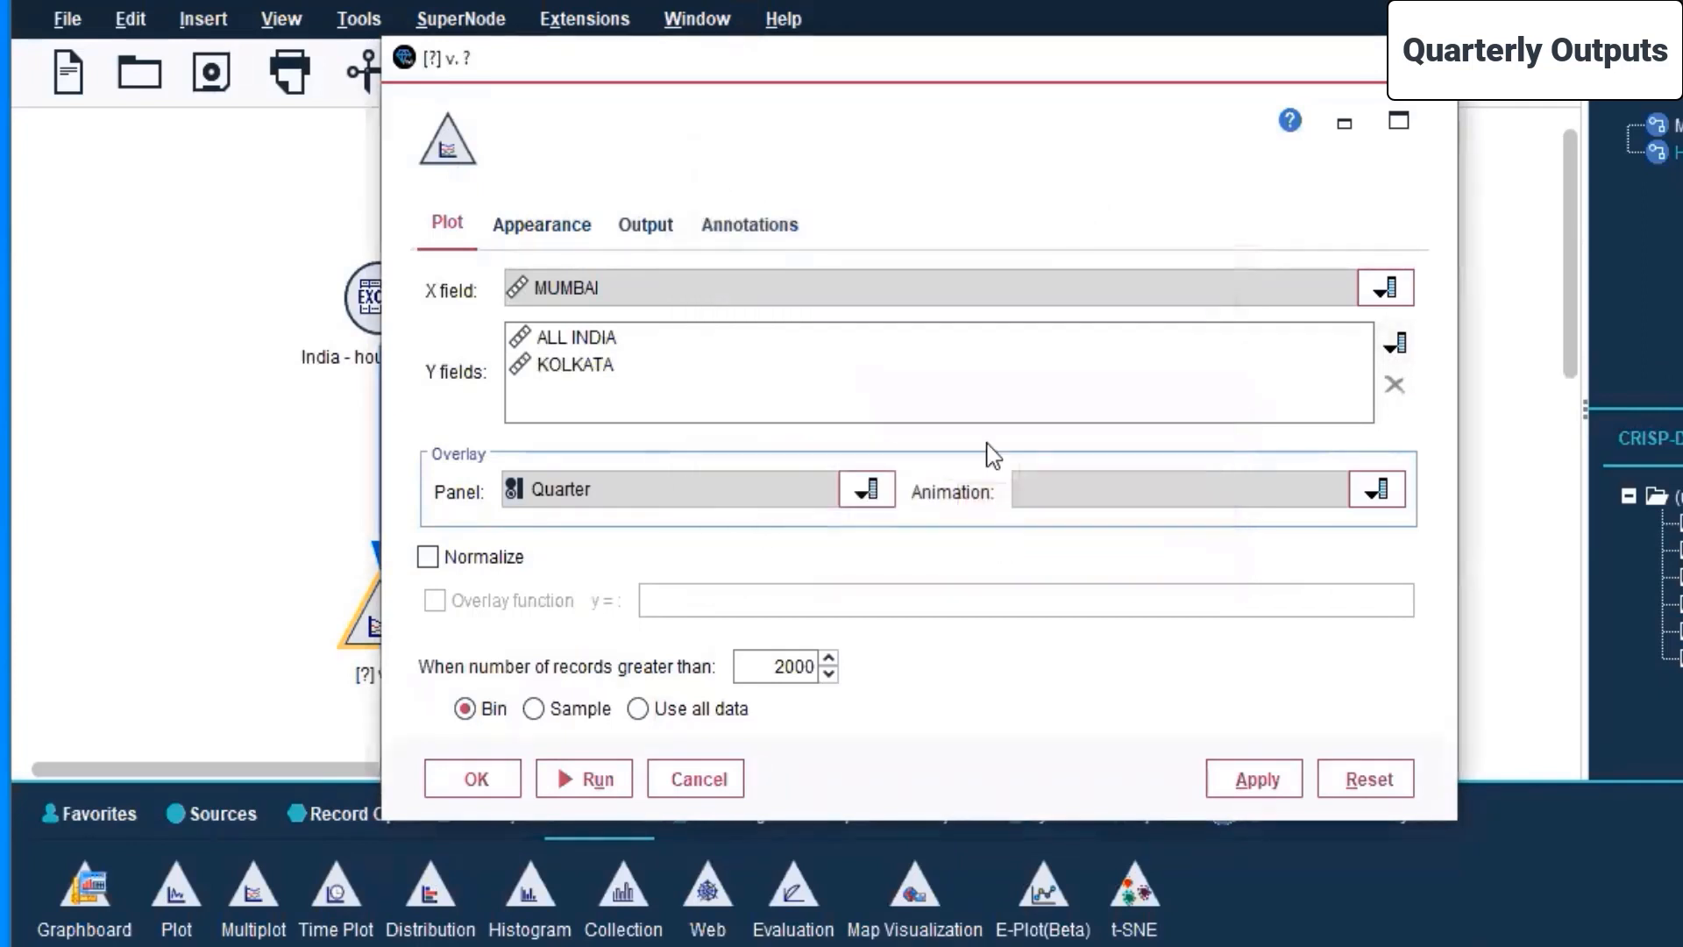
Step: Change the Multiplot's X field to ALL INDIA and remove ALL INDIA from the Y fields
{"action": "left_click", "coordinate": [924, 282]}
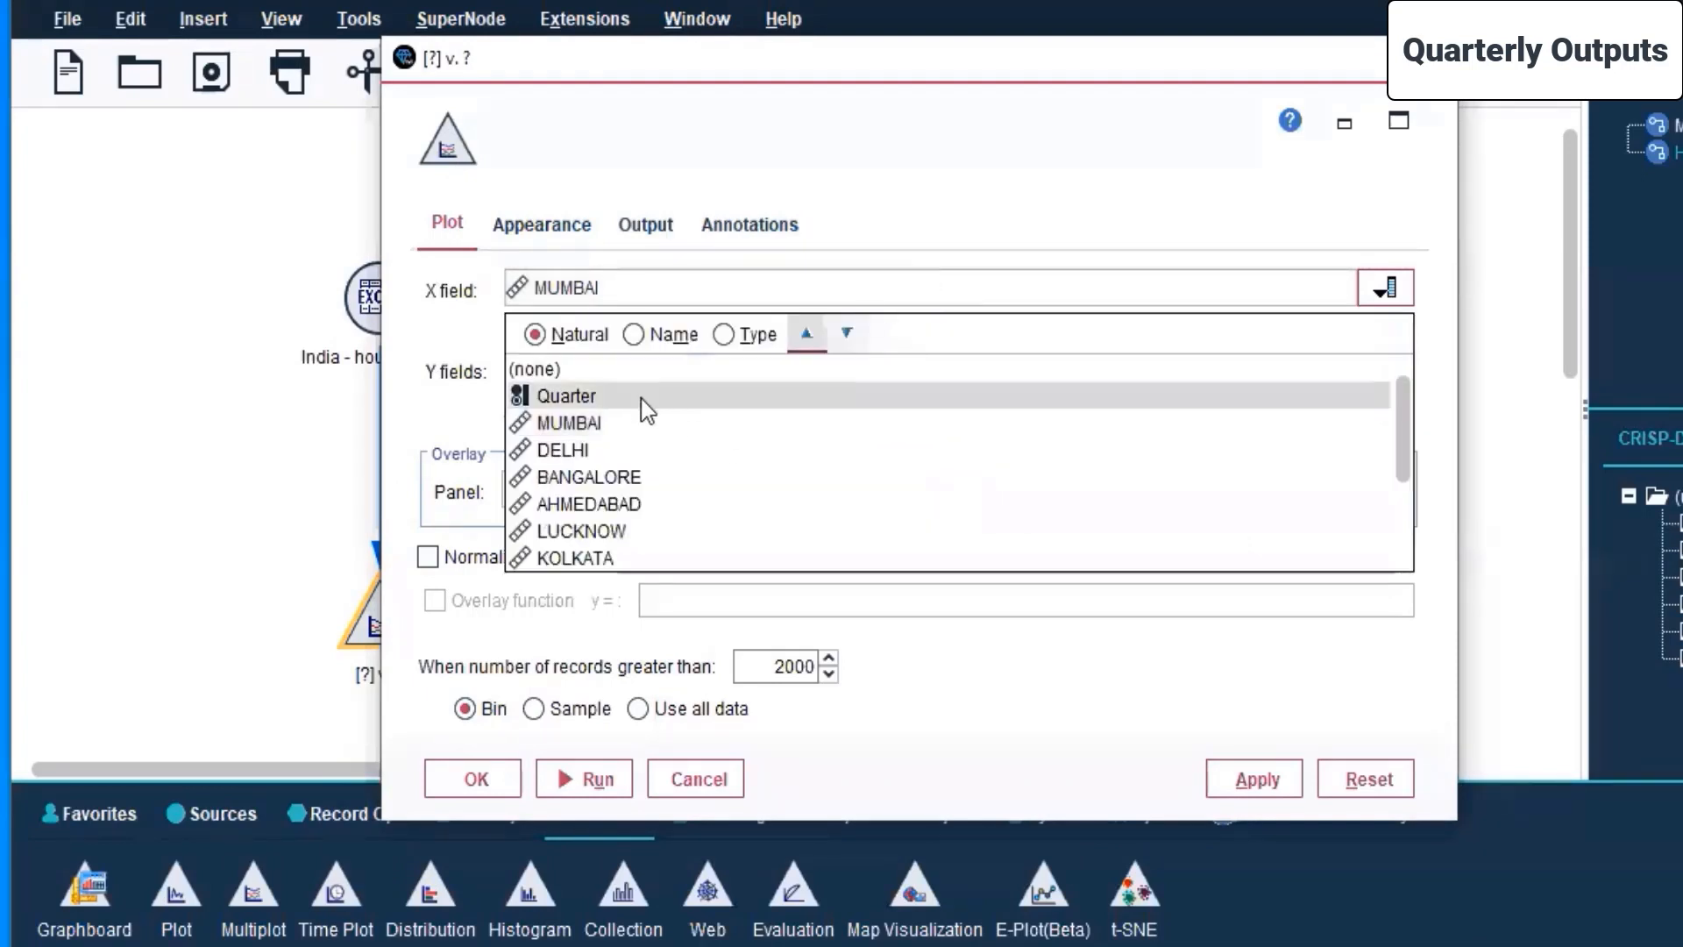
{"action": "scroll", "coordinate": [636, 504], "scroll_direction": "down", "scroll_amount": 2}
{"action": "left_click", "coordinate": [630, 557]}
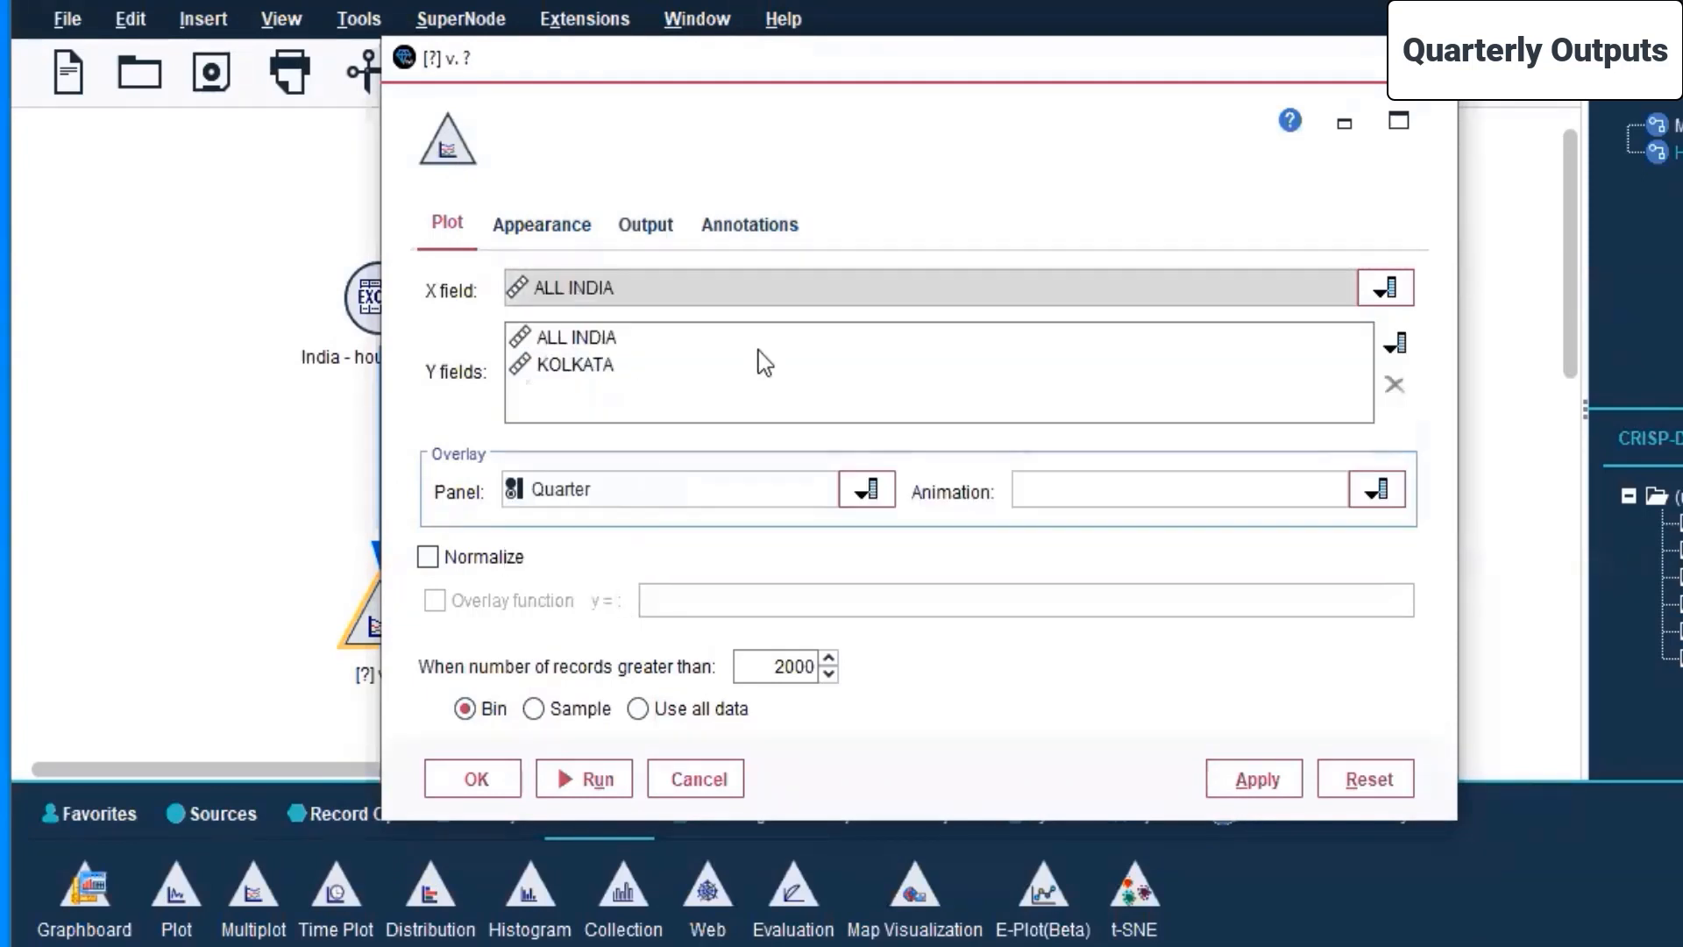
{"action": "left_click", "coordinate": [840, 344]}
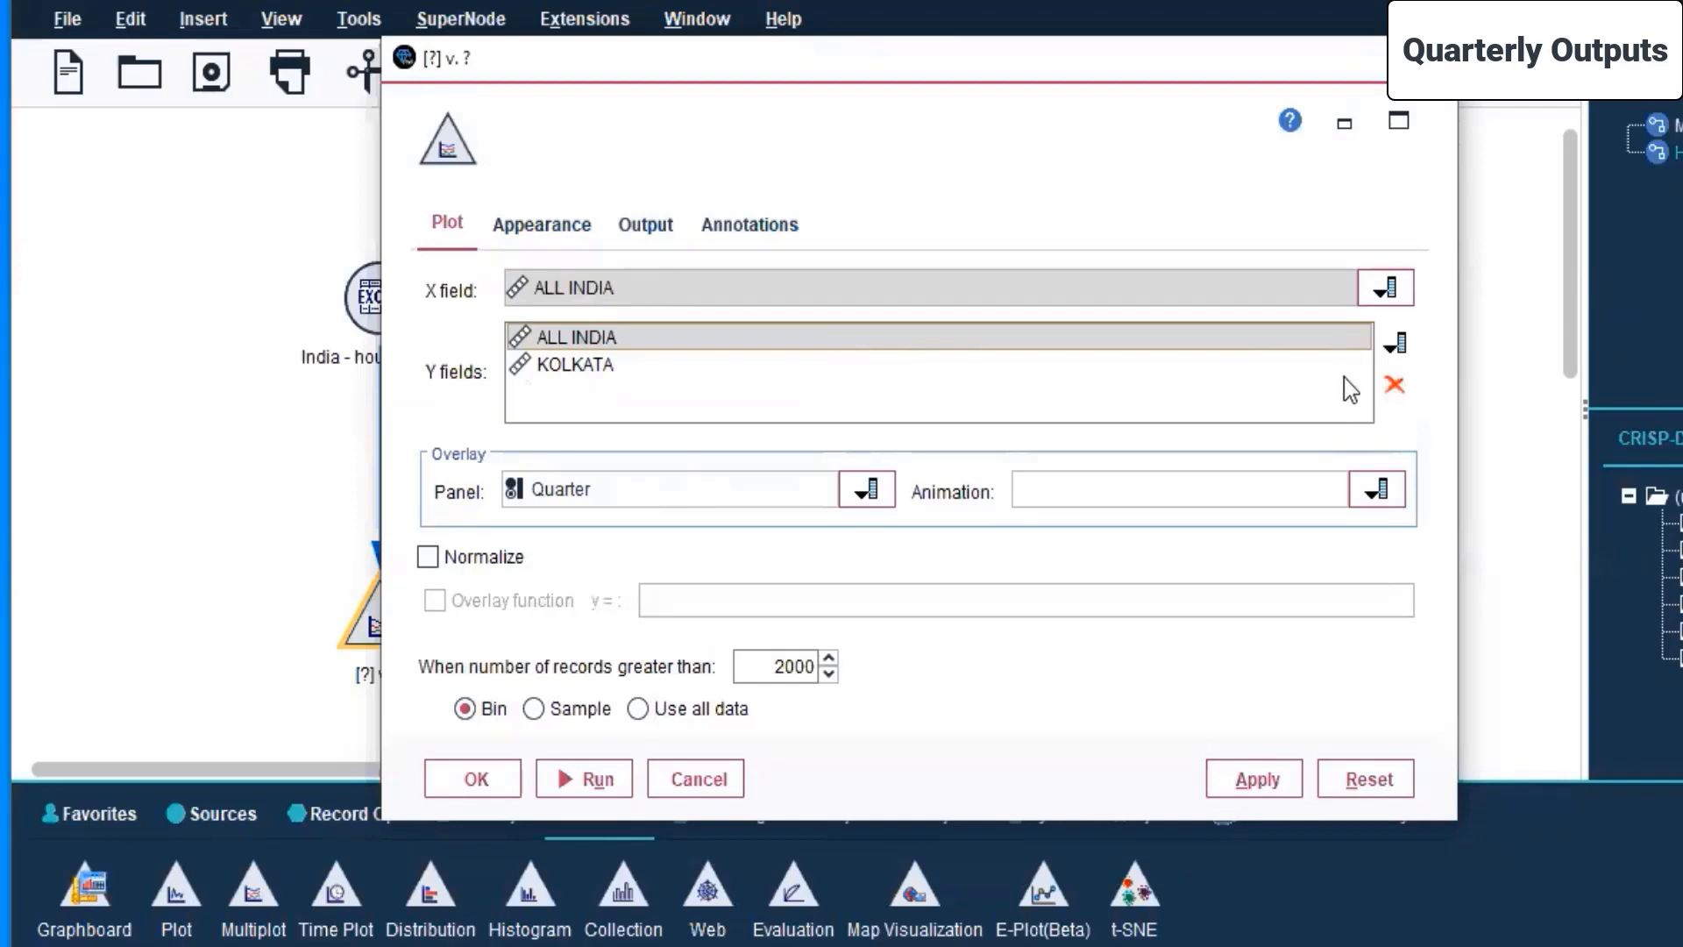
{"action": "left_click", "coordinate": [1395, 385]}
Step: Add MUMBAI, DELHI, BANGALORE, AHMEDABAD, LUCKNOW, CHENNAI, JAIPUR, KANPUR and KOCHI to the Multiplot's Y fields and confirm the selection
{"action": "left_click", "coordinate": [1396, 344]}
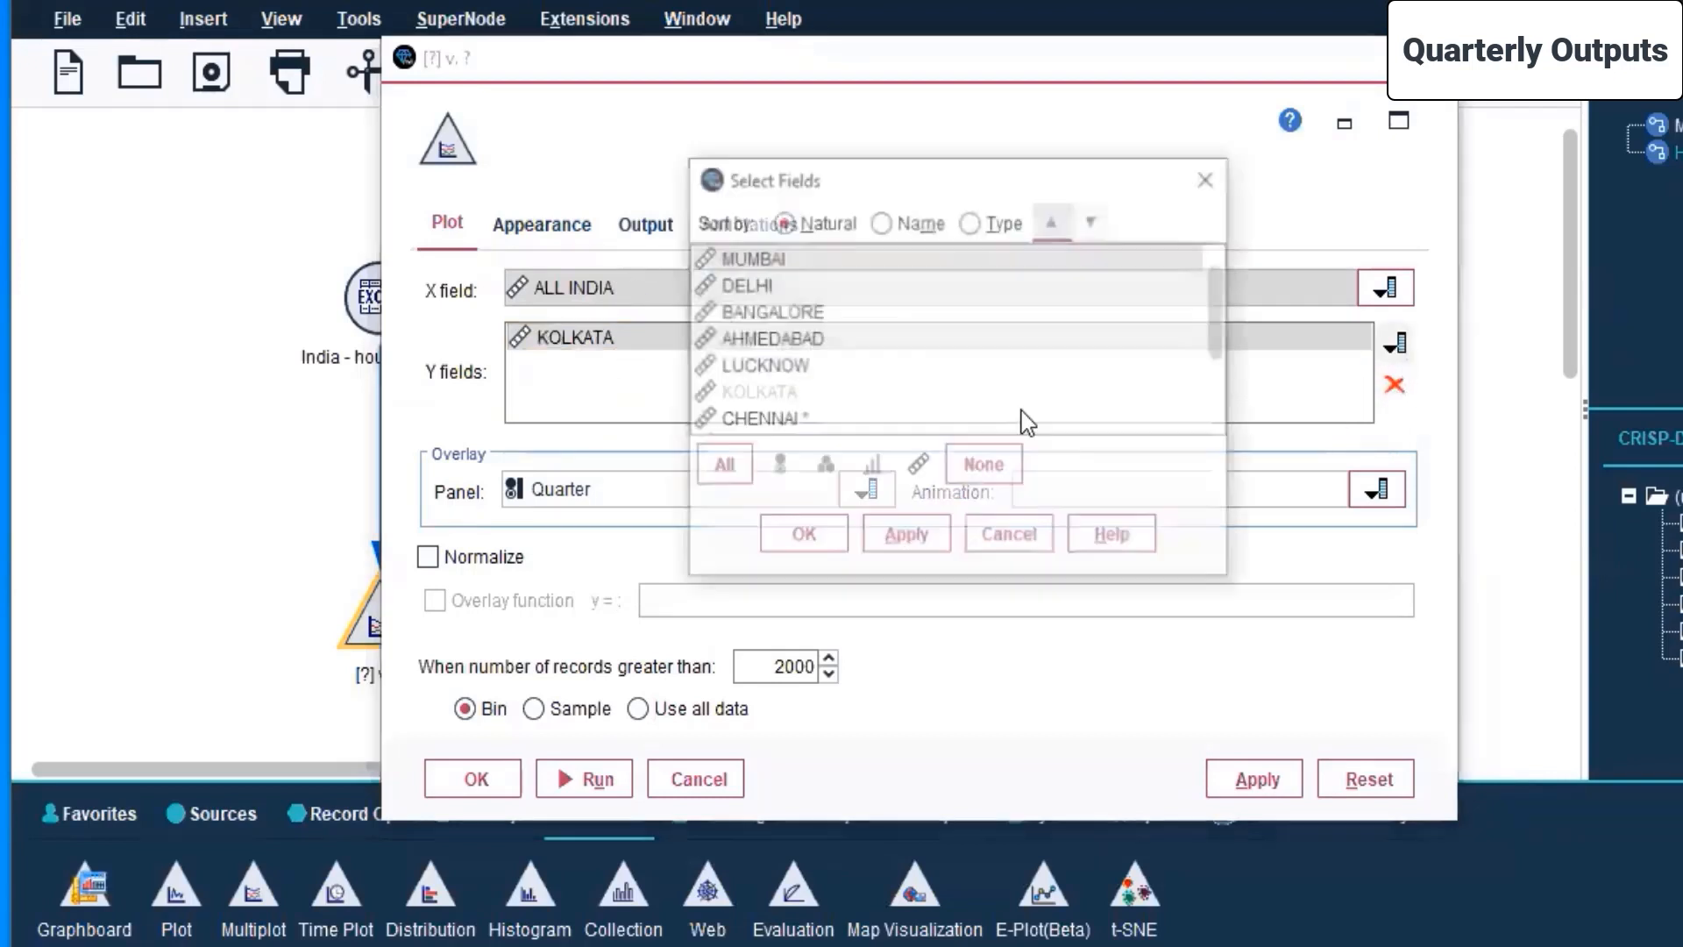
{"action": "left_click", "coordinate": [784, 340]}
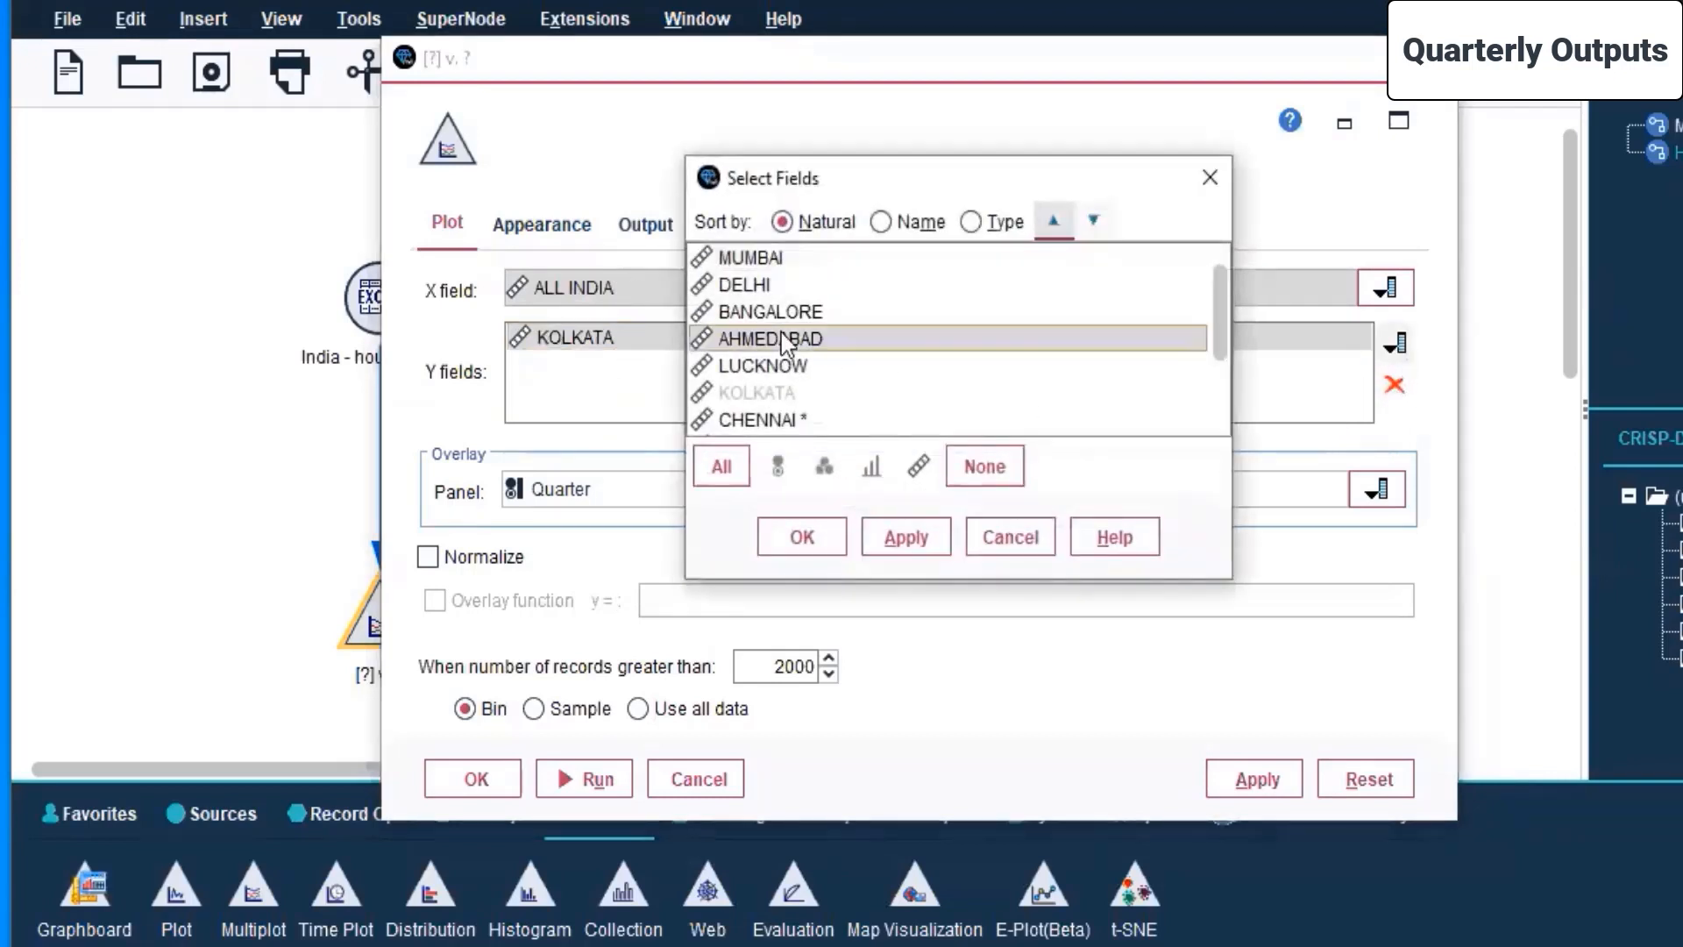
{"action": "left_click", "coordinate": [813, 313], "text": "ctrl"}
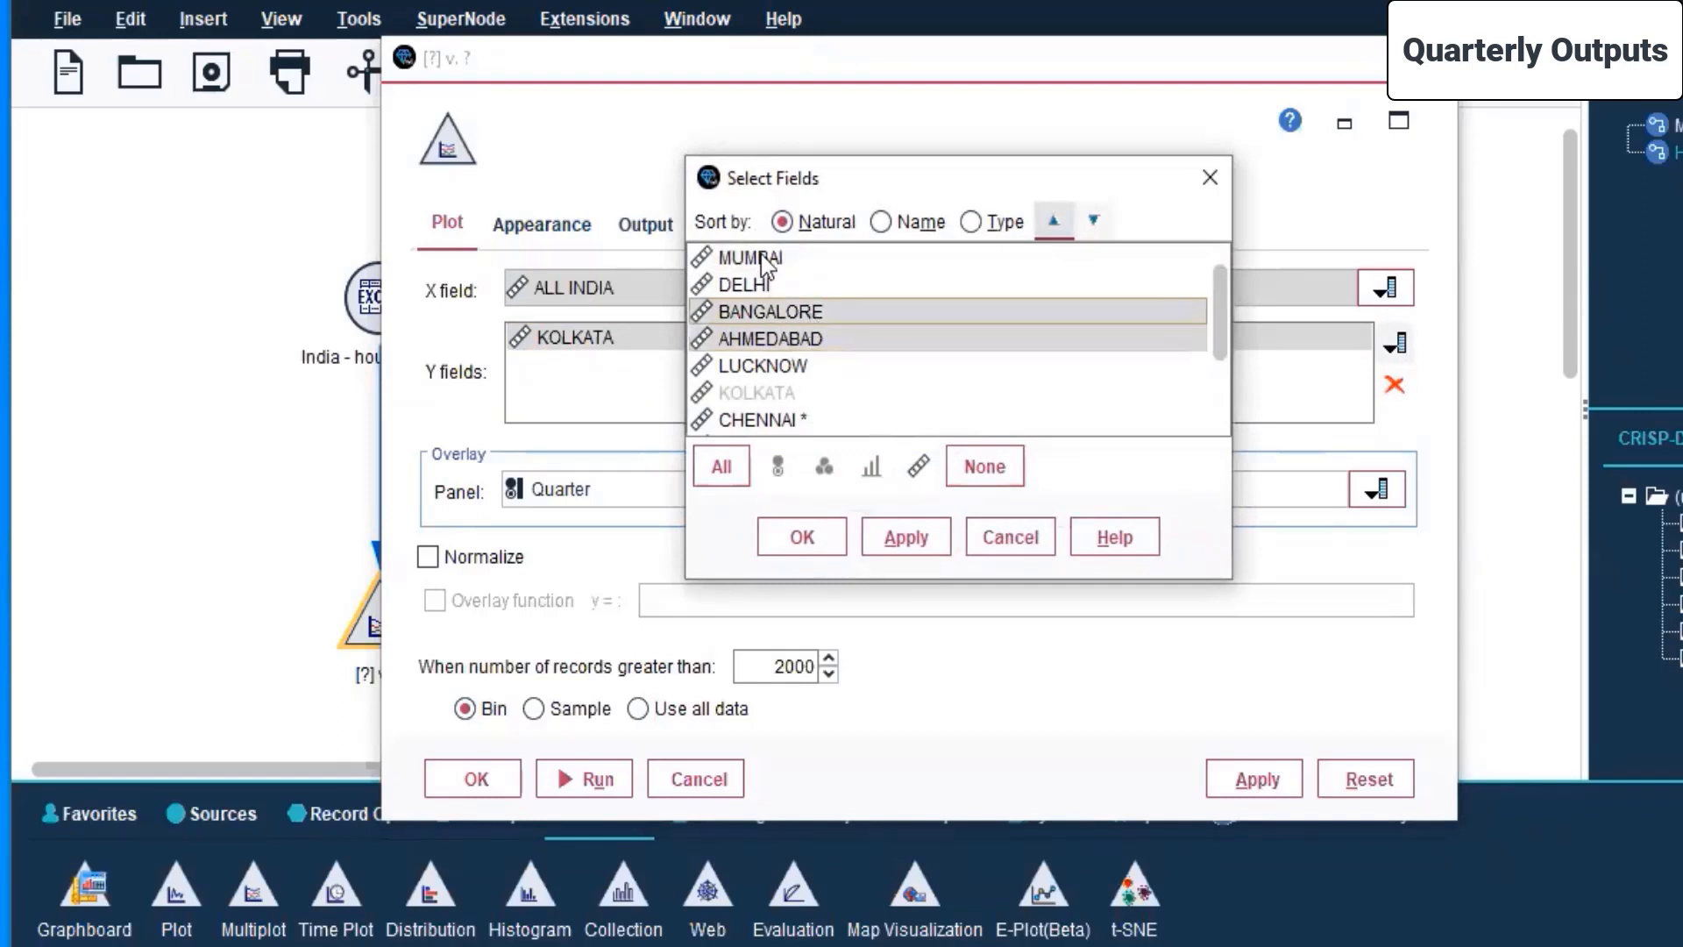
{"action": "left_click", "coordinate": [765, 260], "text": "ctrl"}
{"action": "left_click", "coordinate": [769, 286], "text": "ctrl"}
{"action": "left_click", "coordinate": [774, 369], "text": "ctrl"}
{"action": "left_click", "coordinate": [775, 397], "text": "ctrl"}
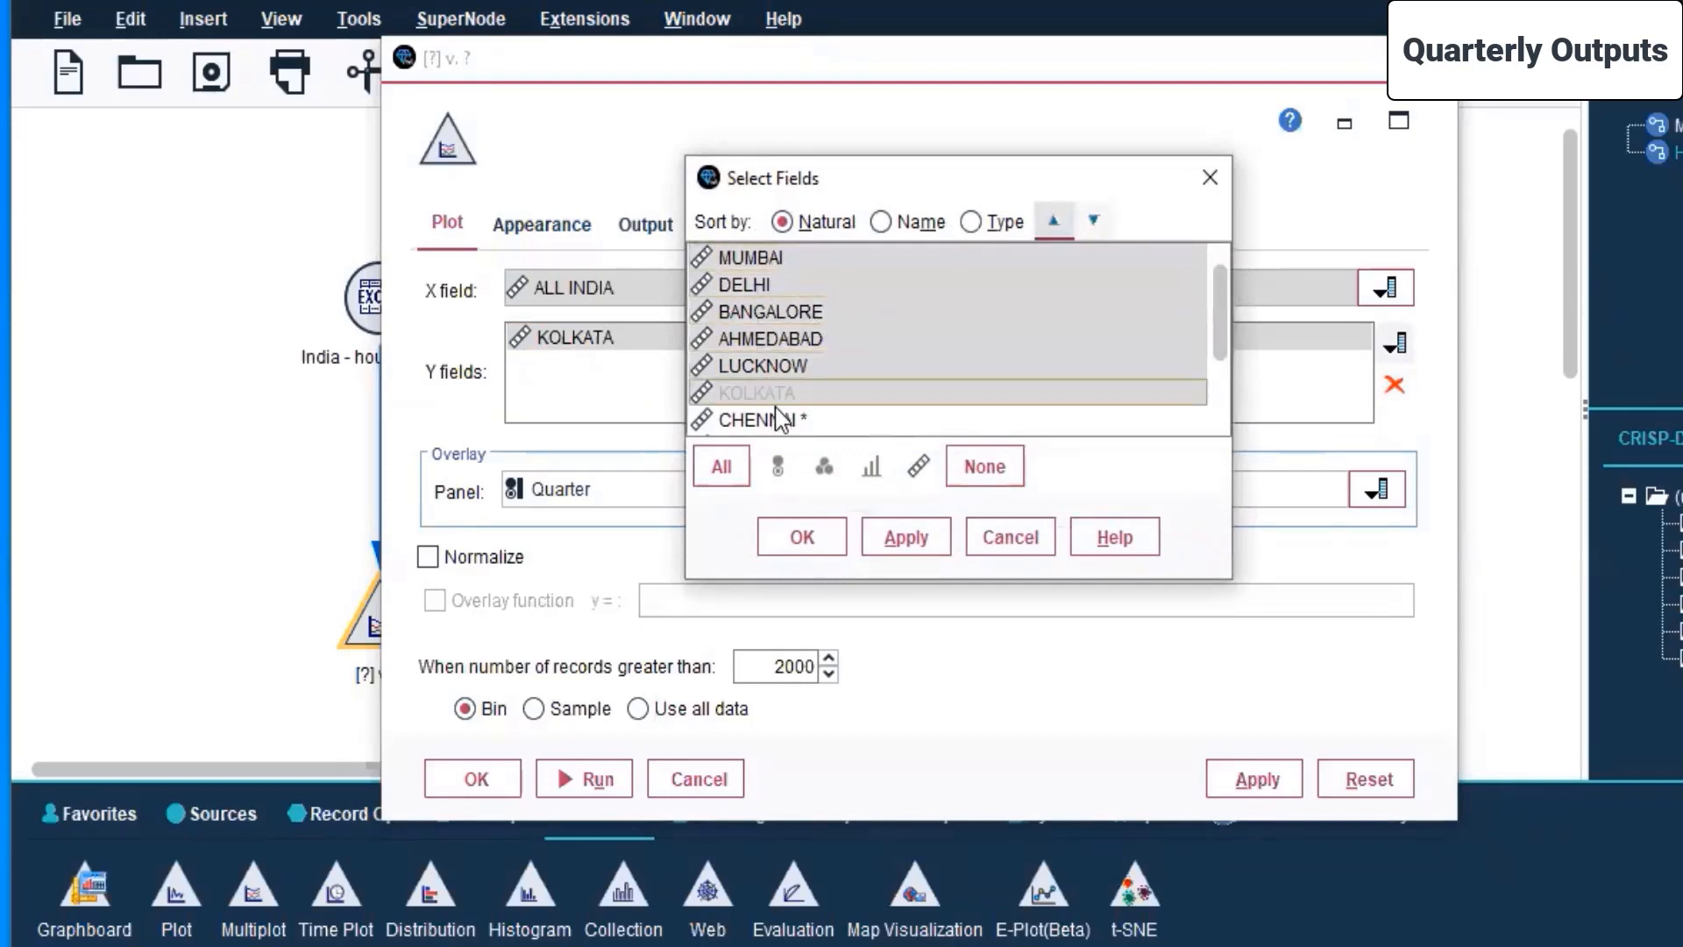
{"action": "left_click", "coordinate": [775, 396], "text": "ctrl"}
{"action": "scroll", "coordinate": [775, 407], "scroll_direction": "down", "scroll_amount": 2}
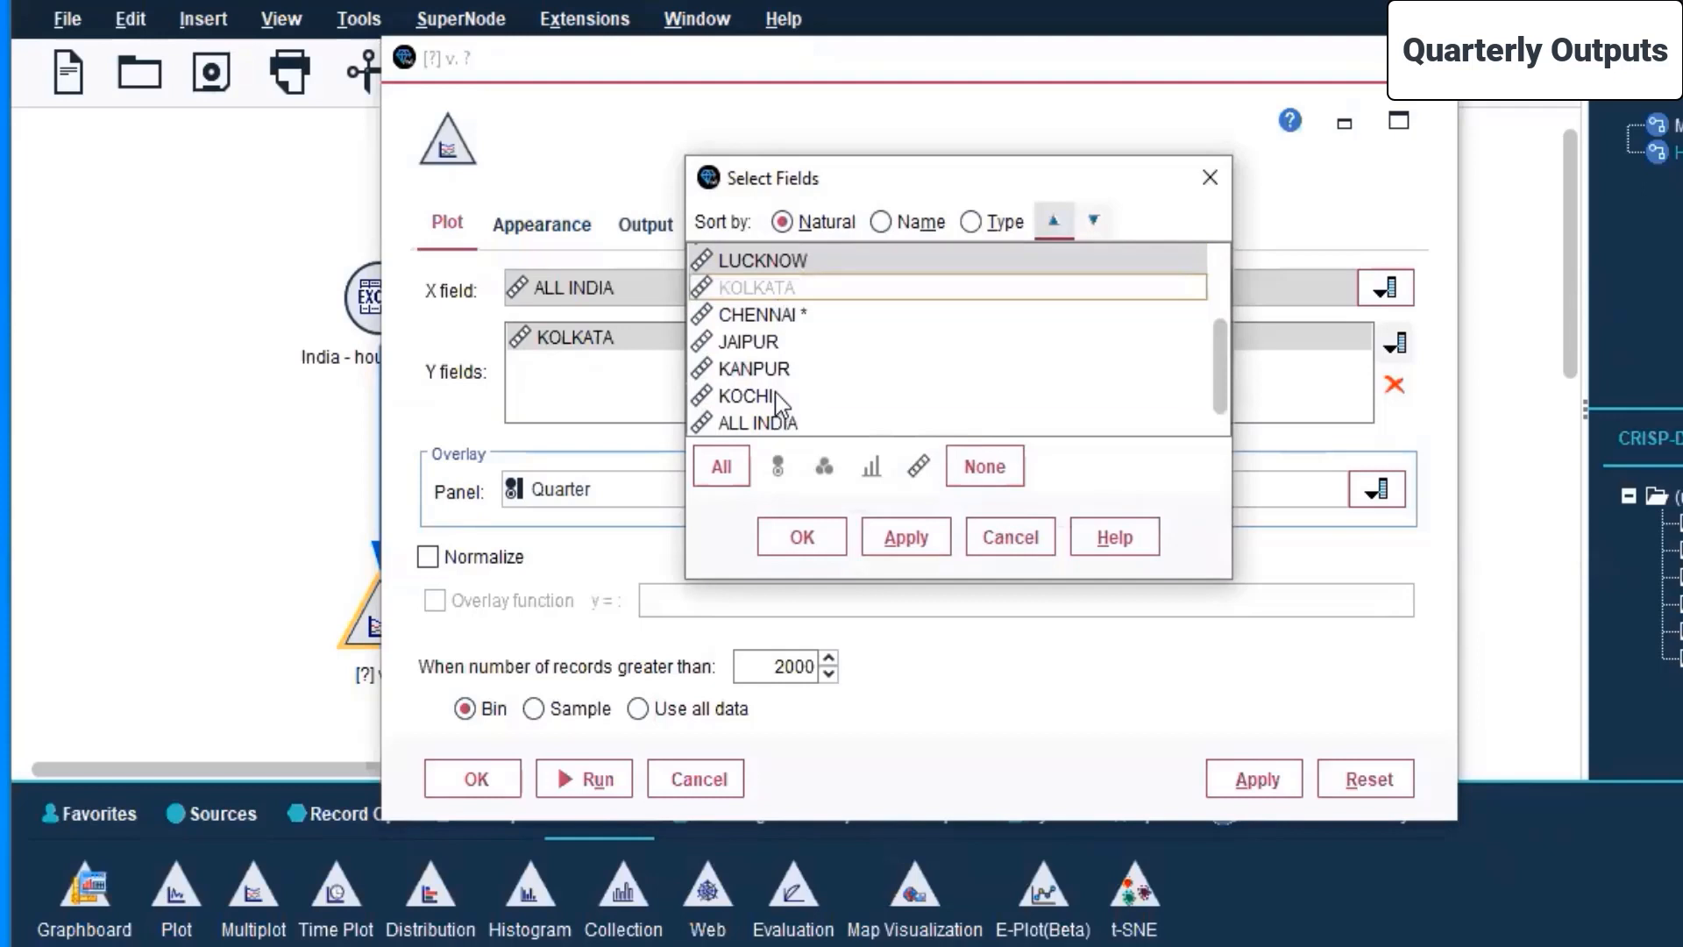
{"action": "left_click", "coordinate": [768, 369], "text": "ctrl"}
{"action": "left_click", "coordinate": [752, 345], "text": "ctrl"}
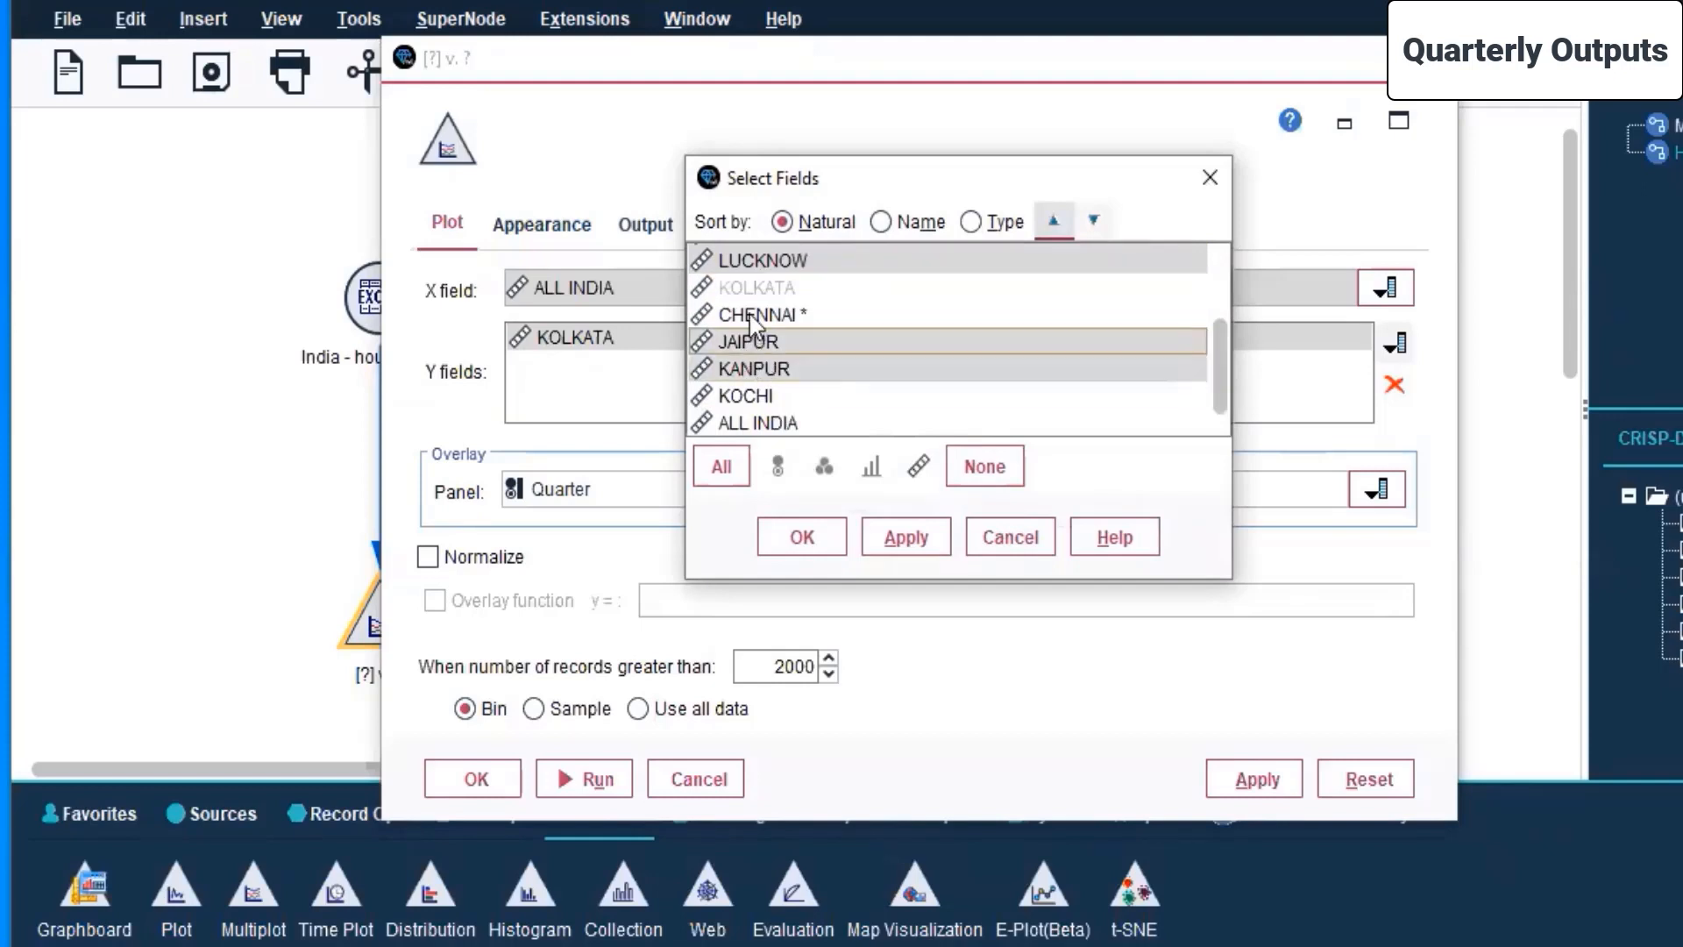
{"action": "left_click", "coordinate": [750, 317], "text": "ctrl"}
{"action": "left_click", "coordinate": [774, 396], "text": "ctrl"}
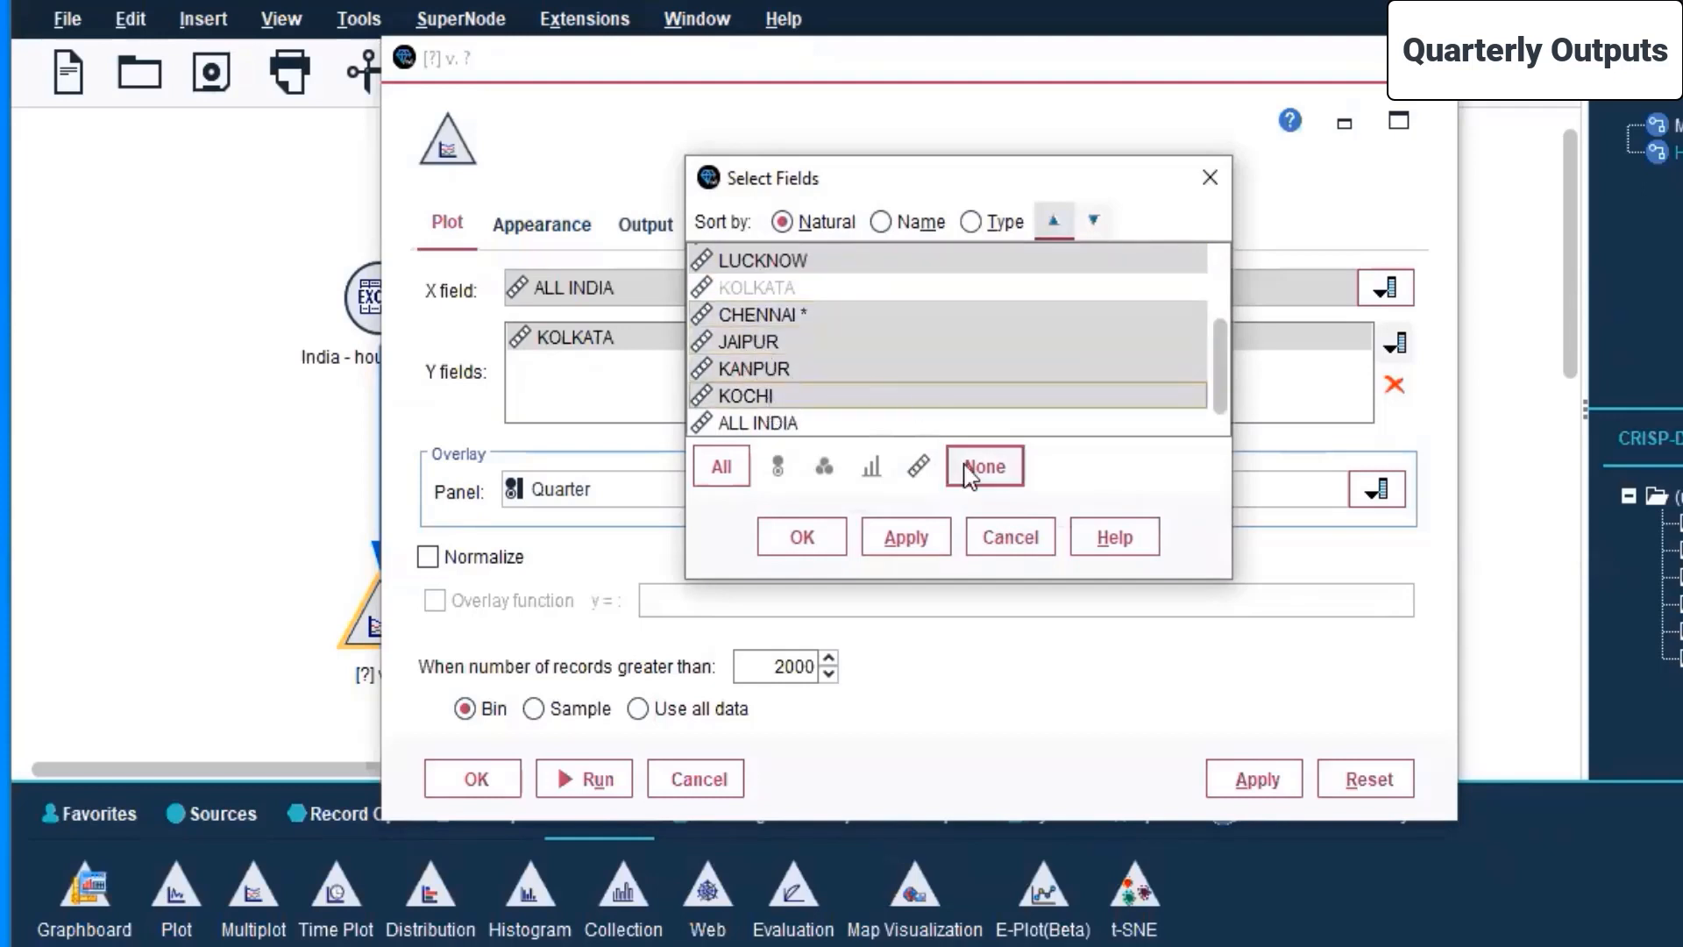
{"action": "left_click", "coordinate": [911, 542]}
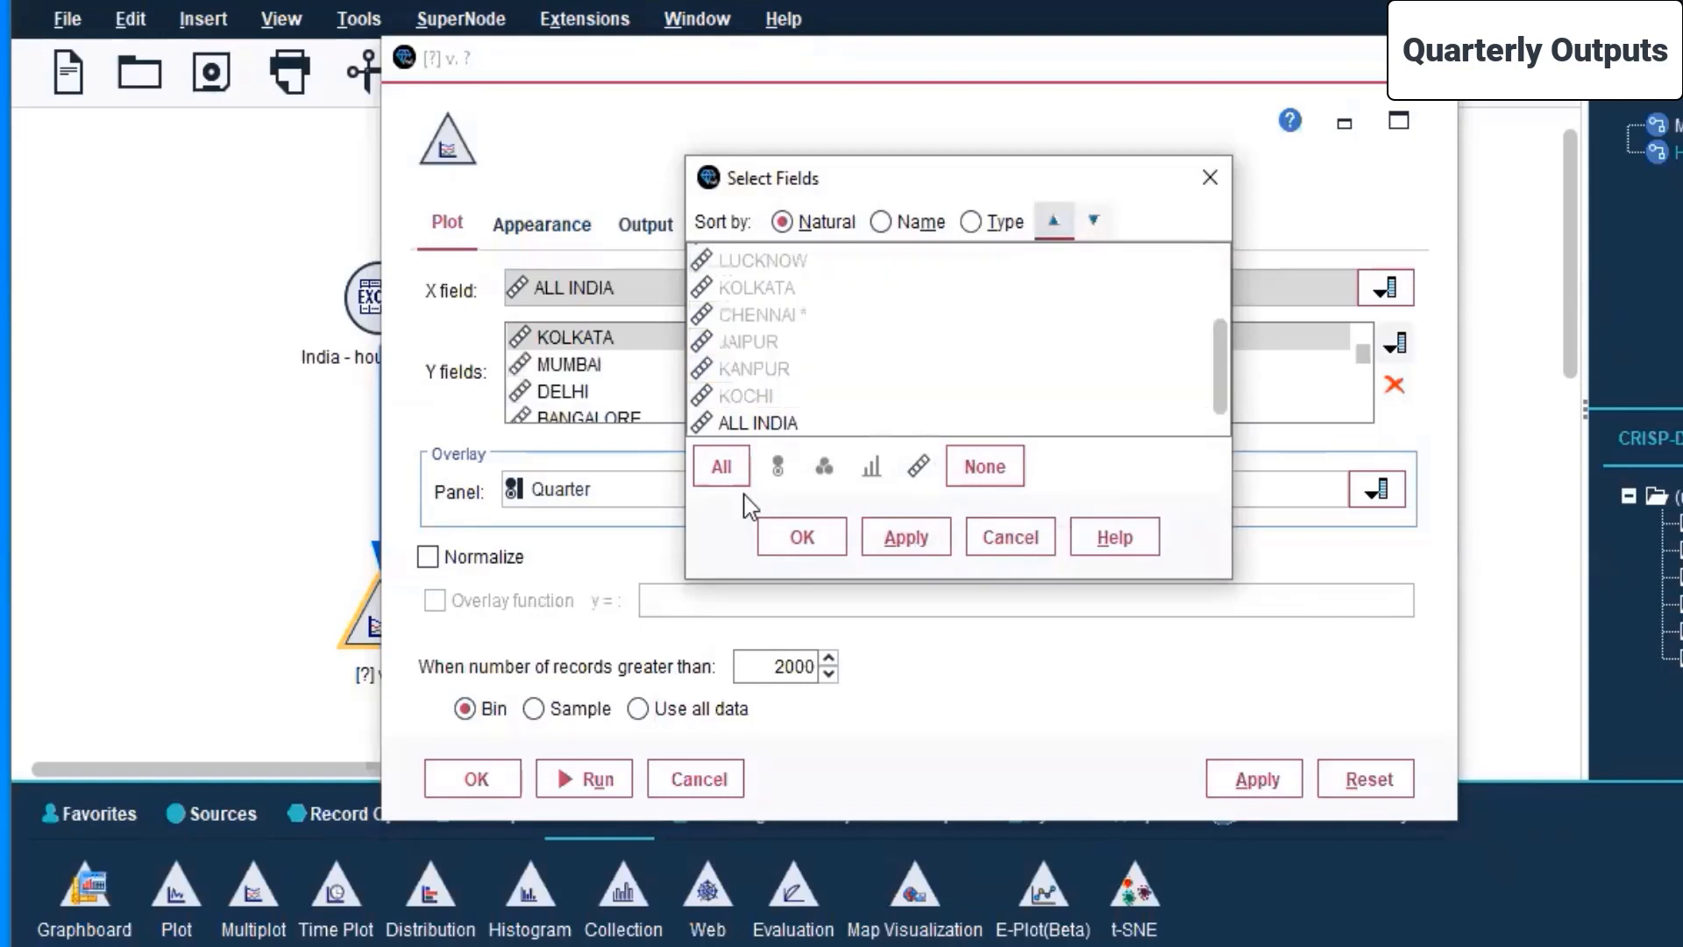
{"action": "left_click", "coordinate": [803, 543]}
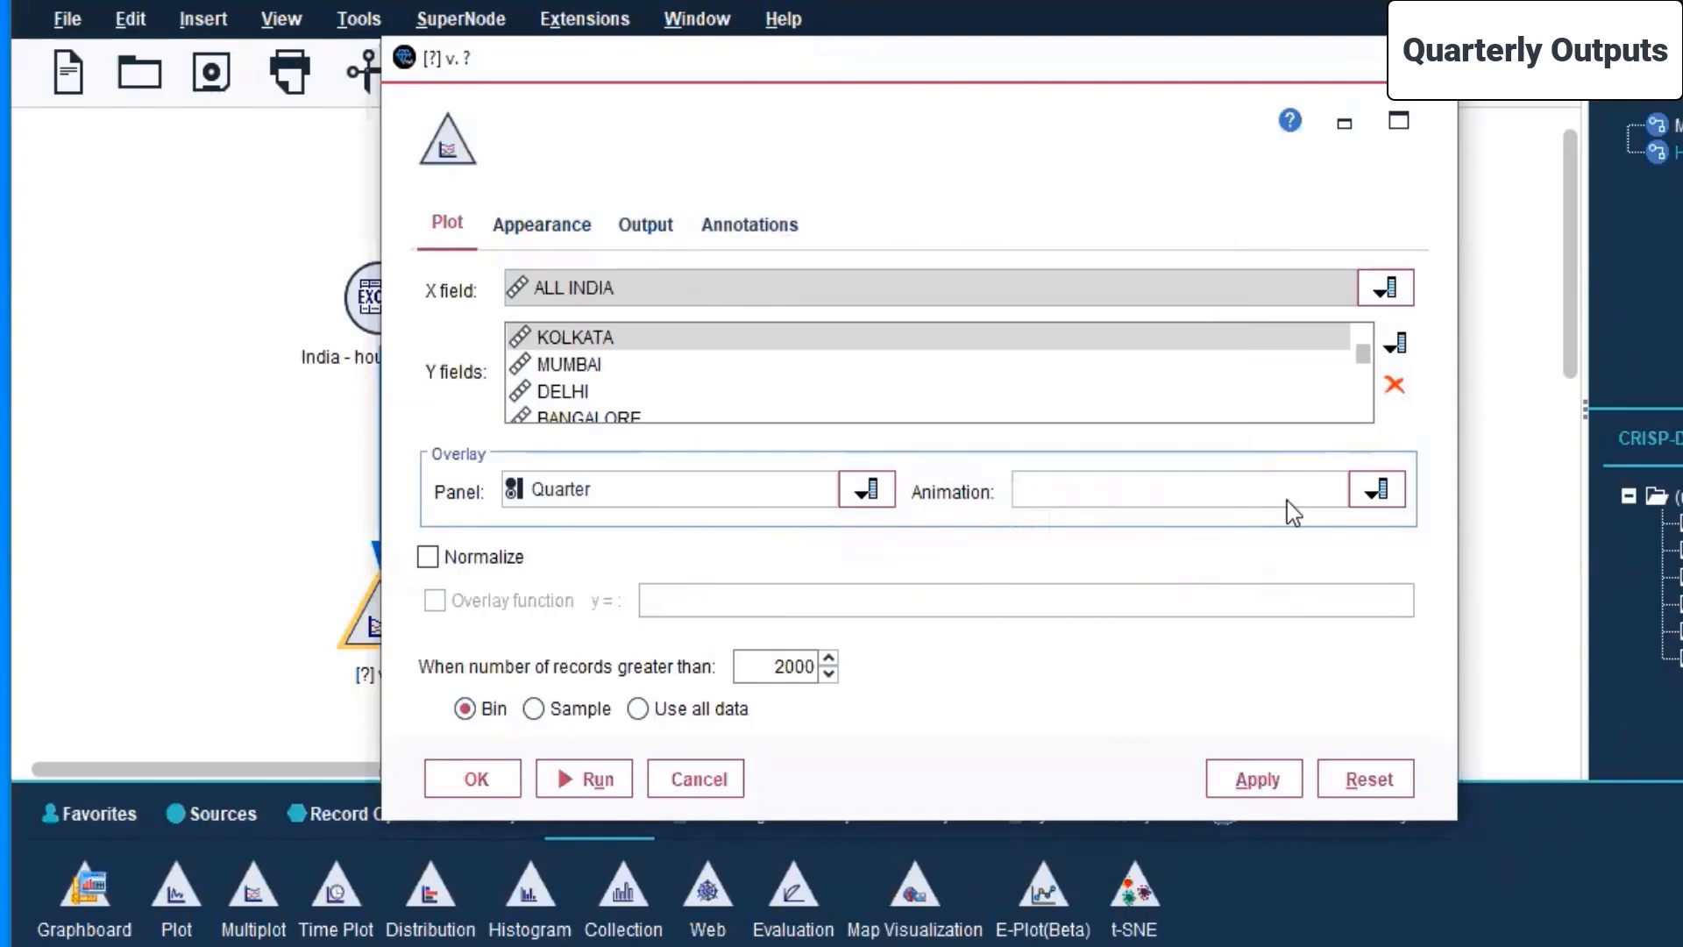
Step: Keep the animation field at none, choose to use all data above 2000 records, and save the Multiplot settings
{"action": "left_click", "coordinate": [1378, 493]}
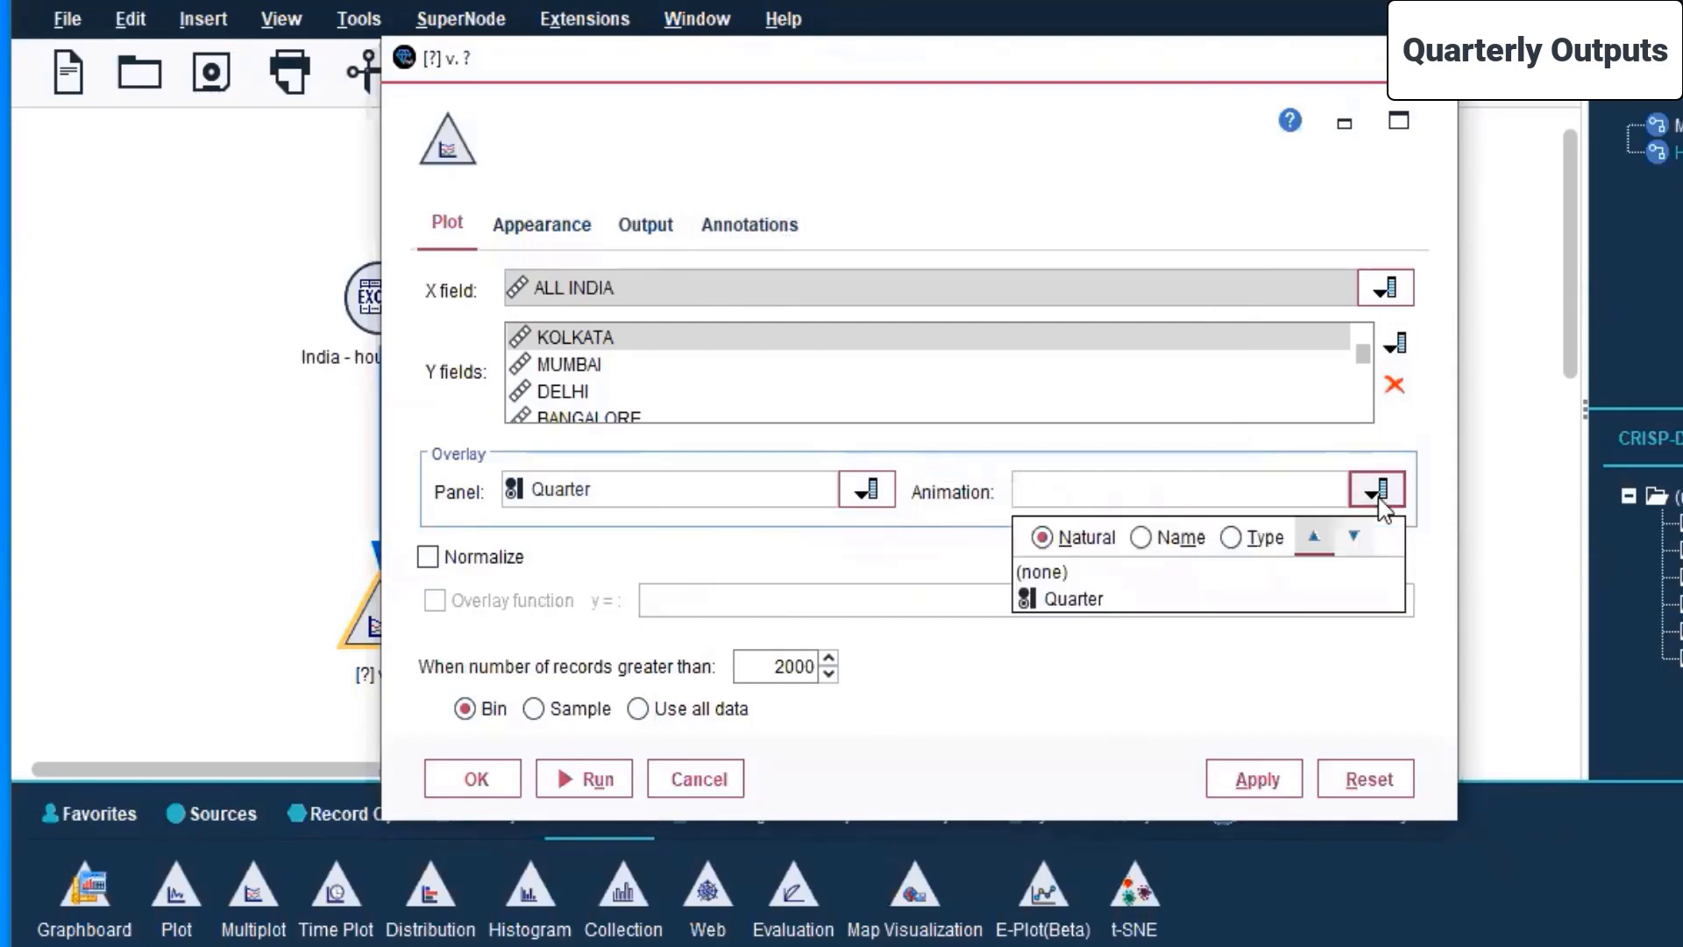
{"action": "left_click", "coordinate": [1144, 572]}
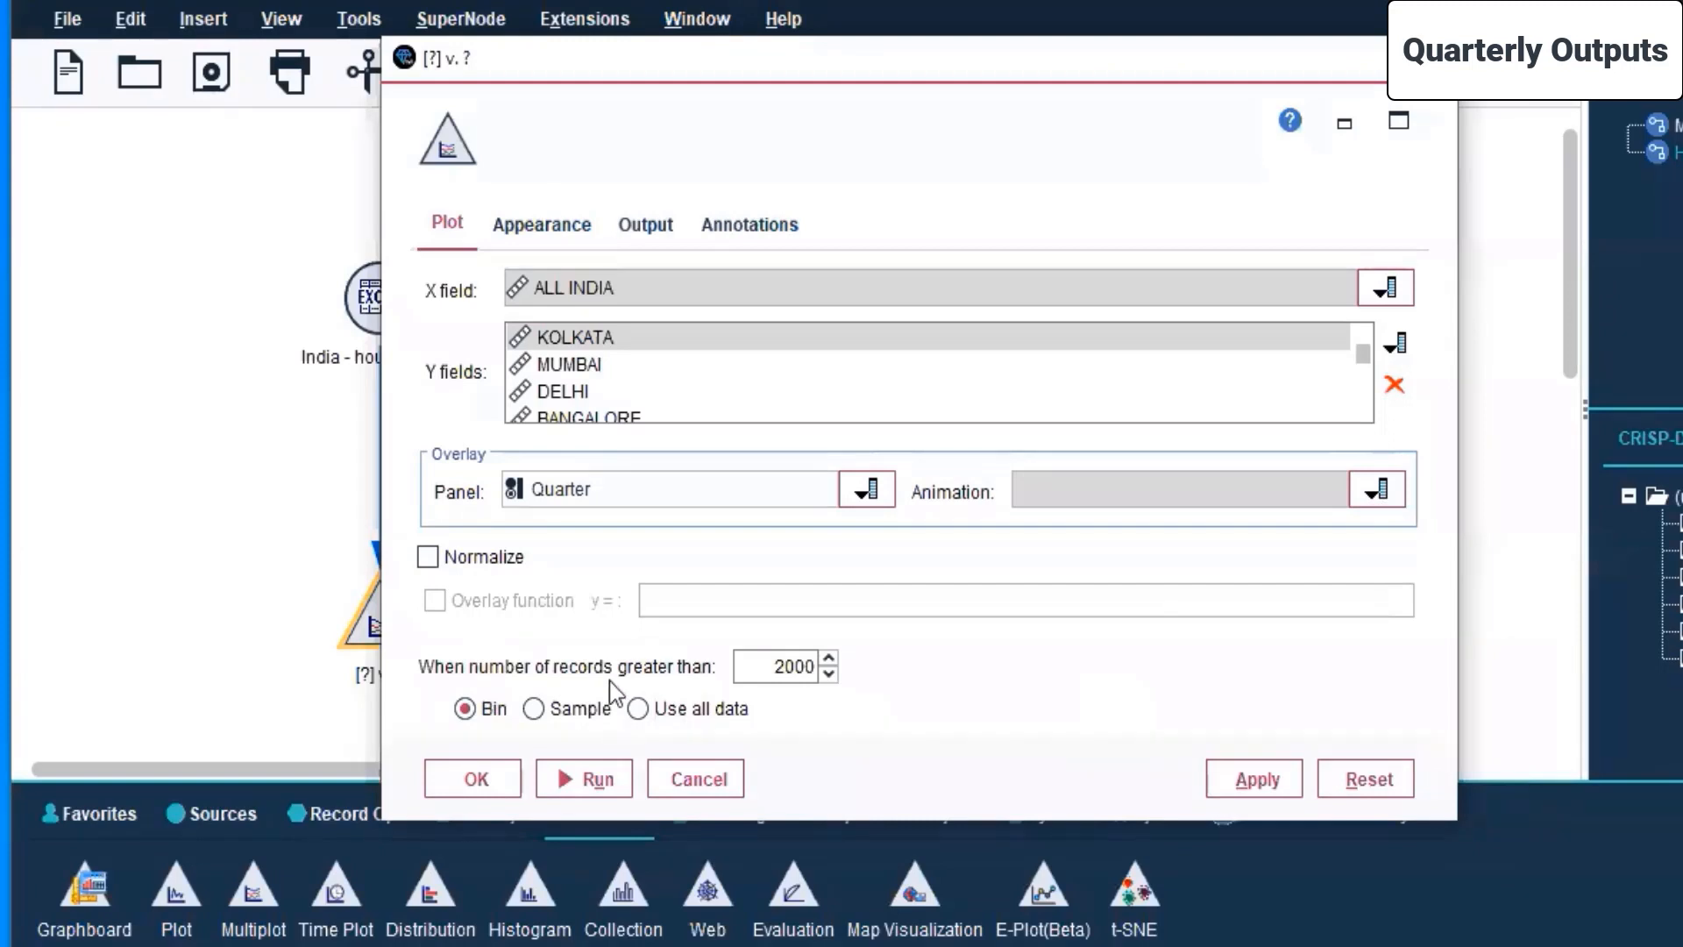
{"action": "left_click", "coordinate": [599, 712]}
{"action": "left_click", "coordinate": [643, 716]}
{"action": "left_click", "coordinate": [1263, 782]}
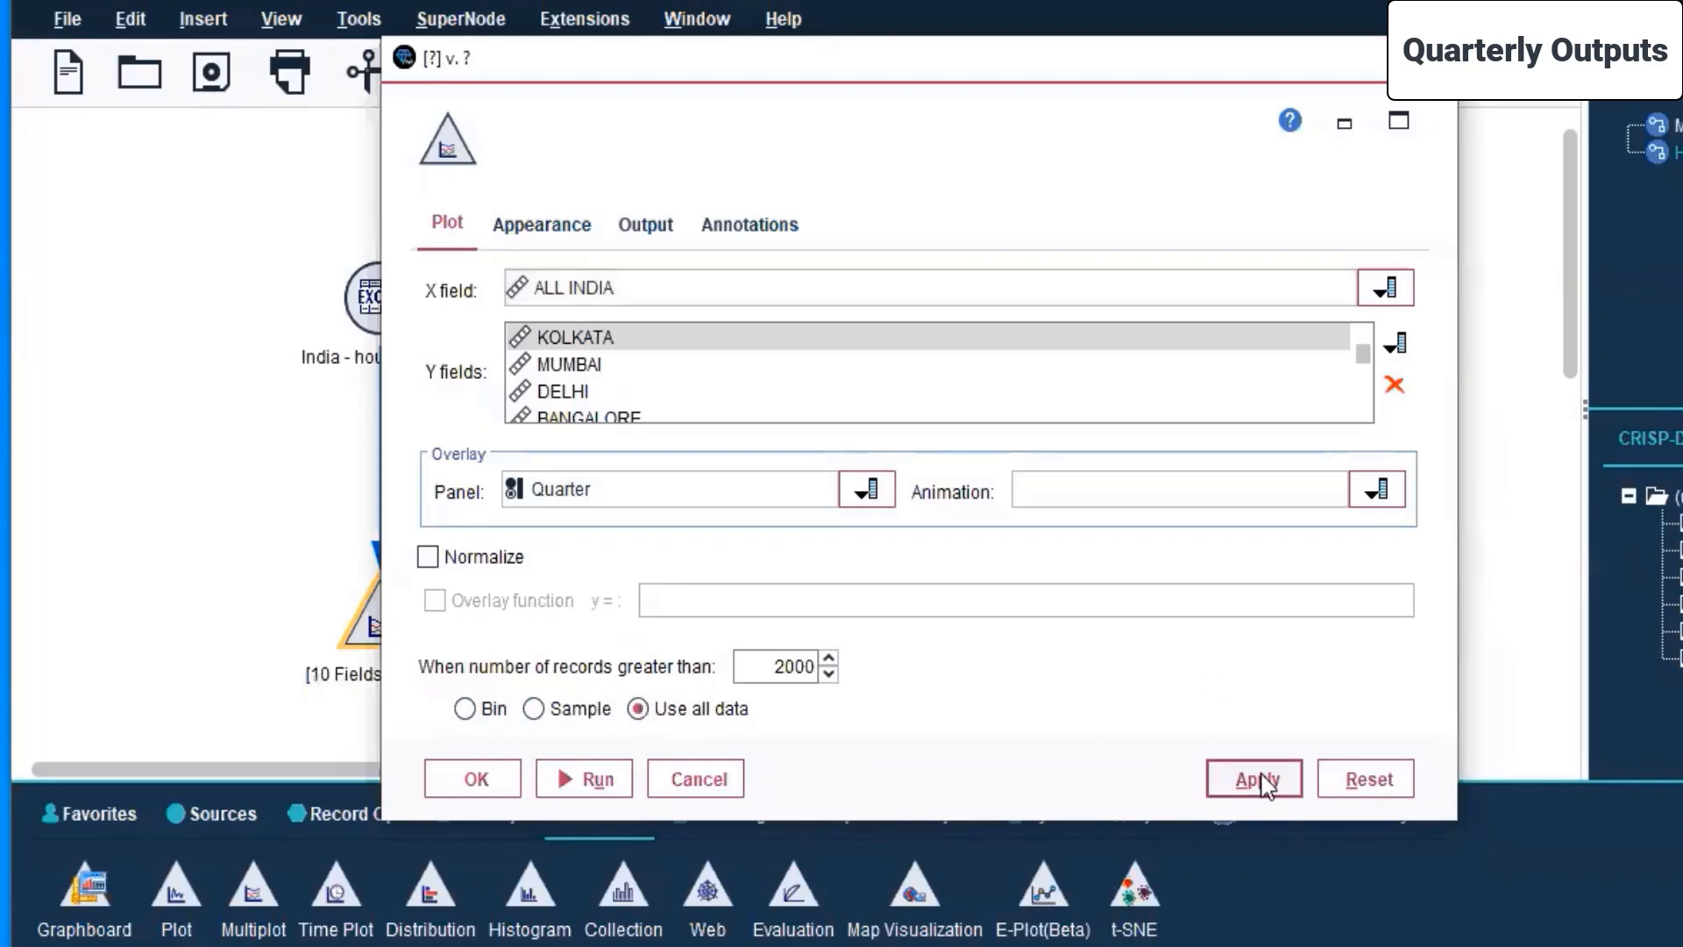
{"action": "left_click", "coordinate": [474, 779]}
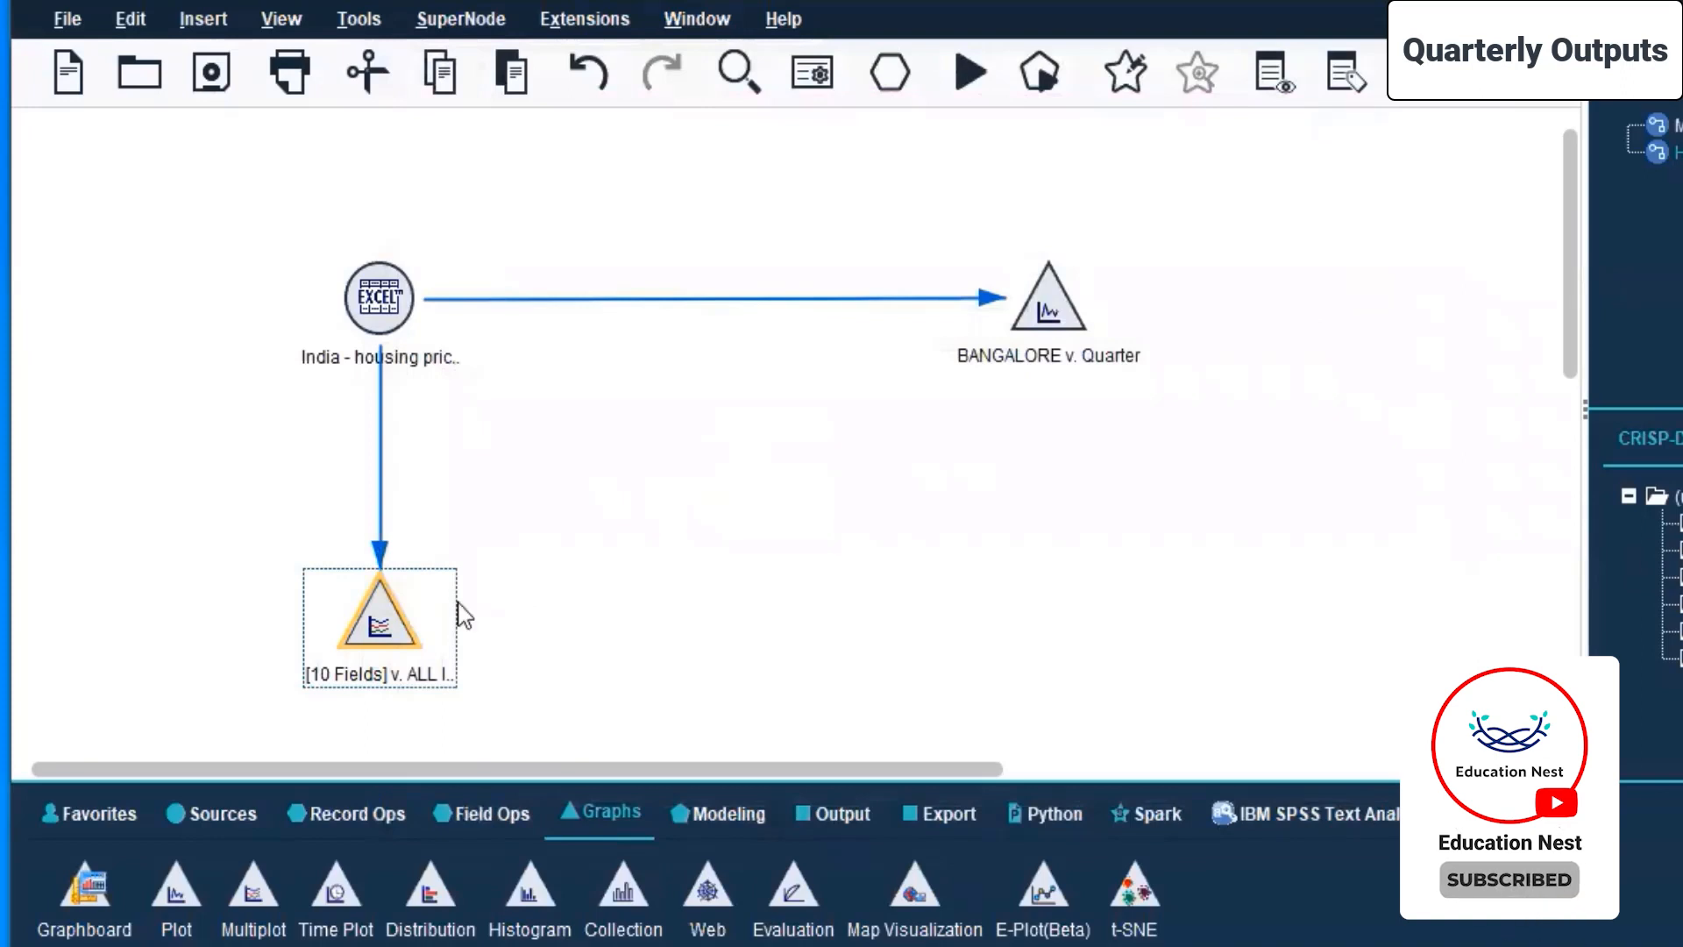
Step: Run the stream from the Excel source node to generate both graphs
{"action": "right_click", "coordinate": [430, 586]}
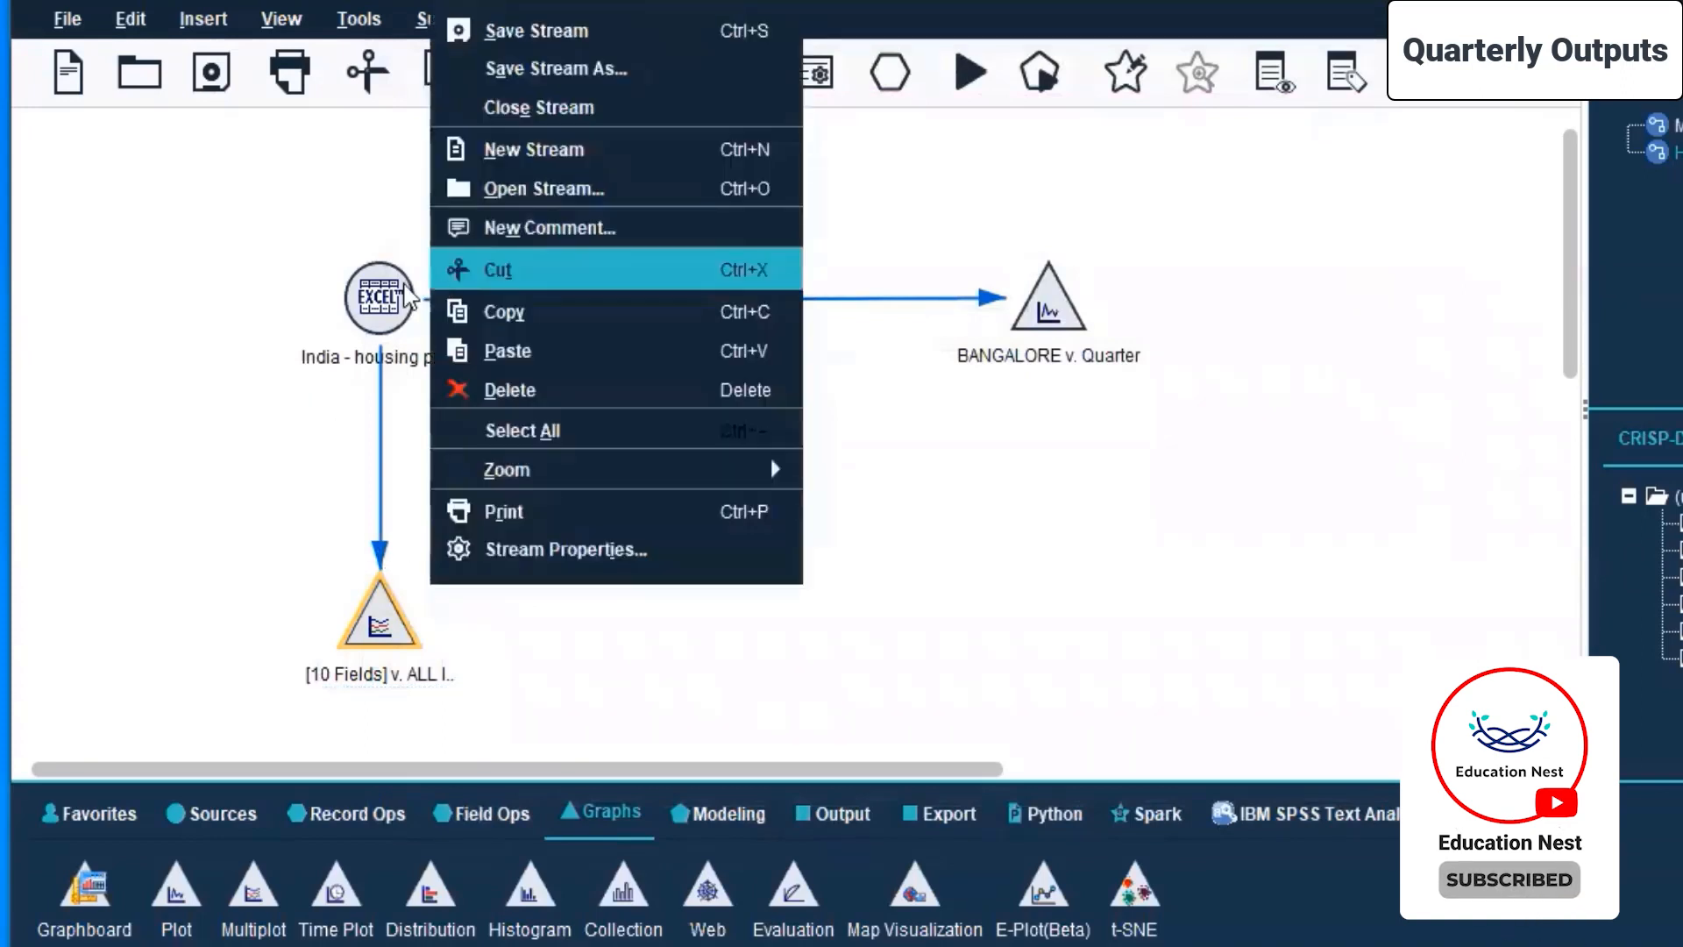
{"action": "left_click", "coordinate": [376, 296]}
{"action": "right_click", "coordinate": [376, 297]}
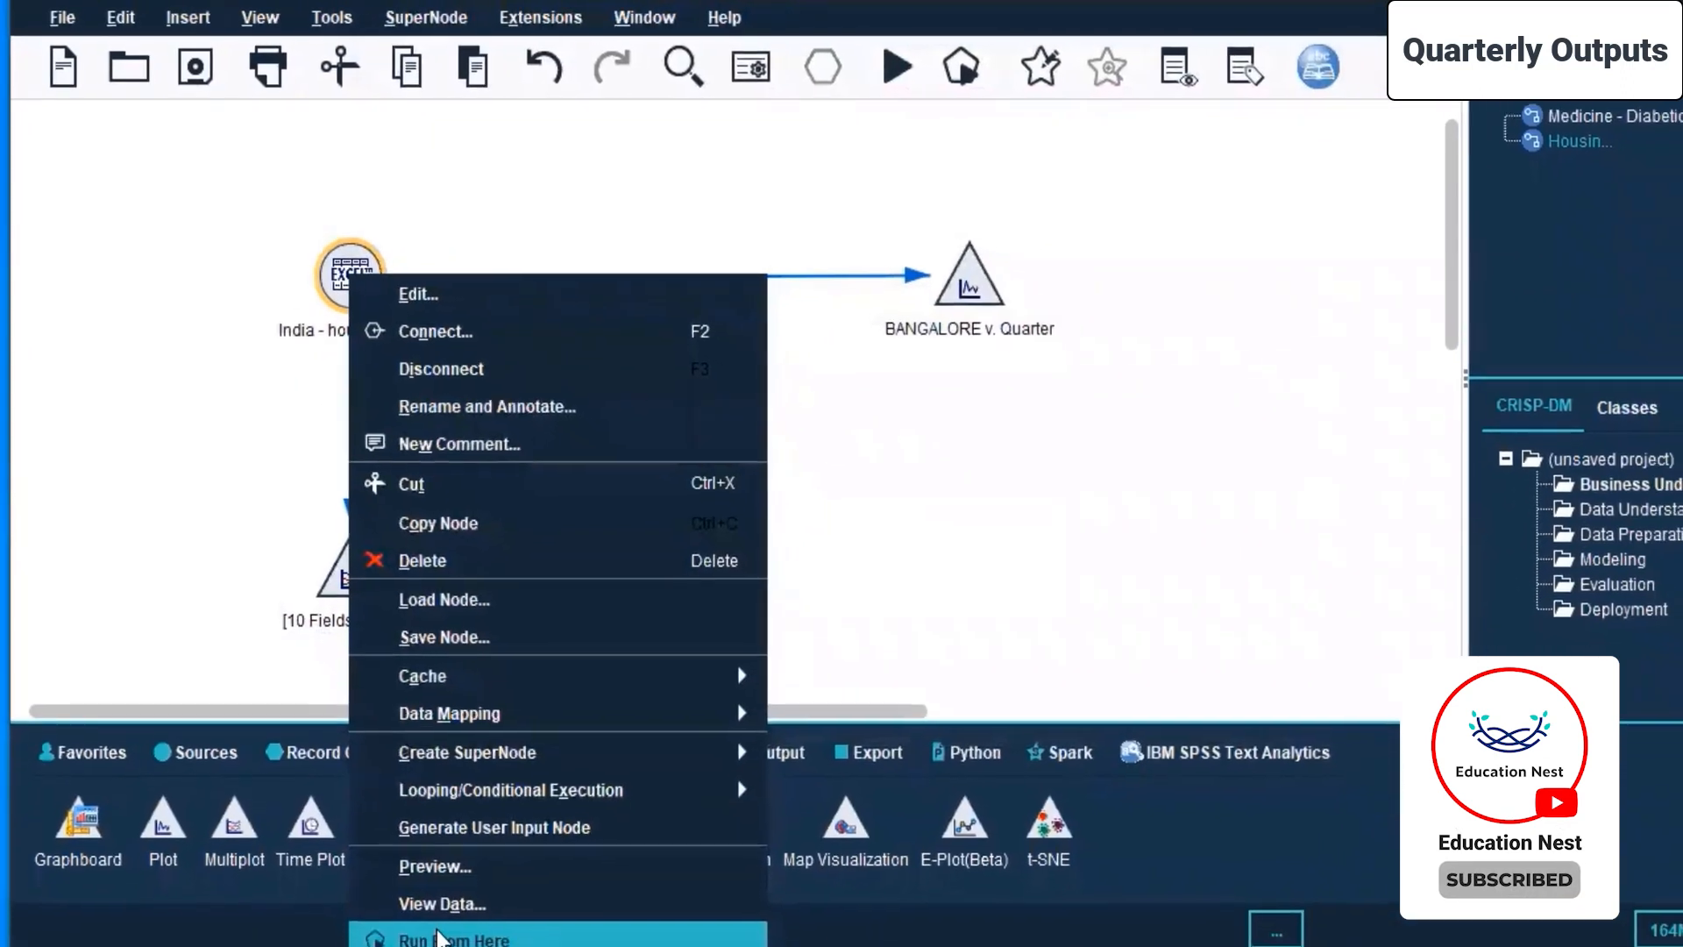
{"action": "left_click", "coordinate": [467, 930]}
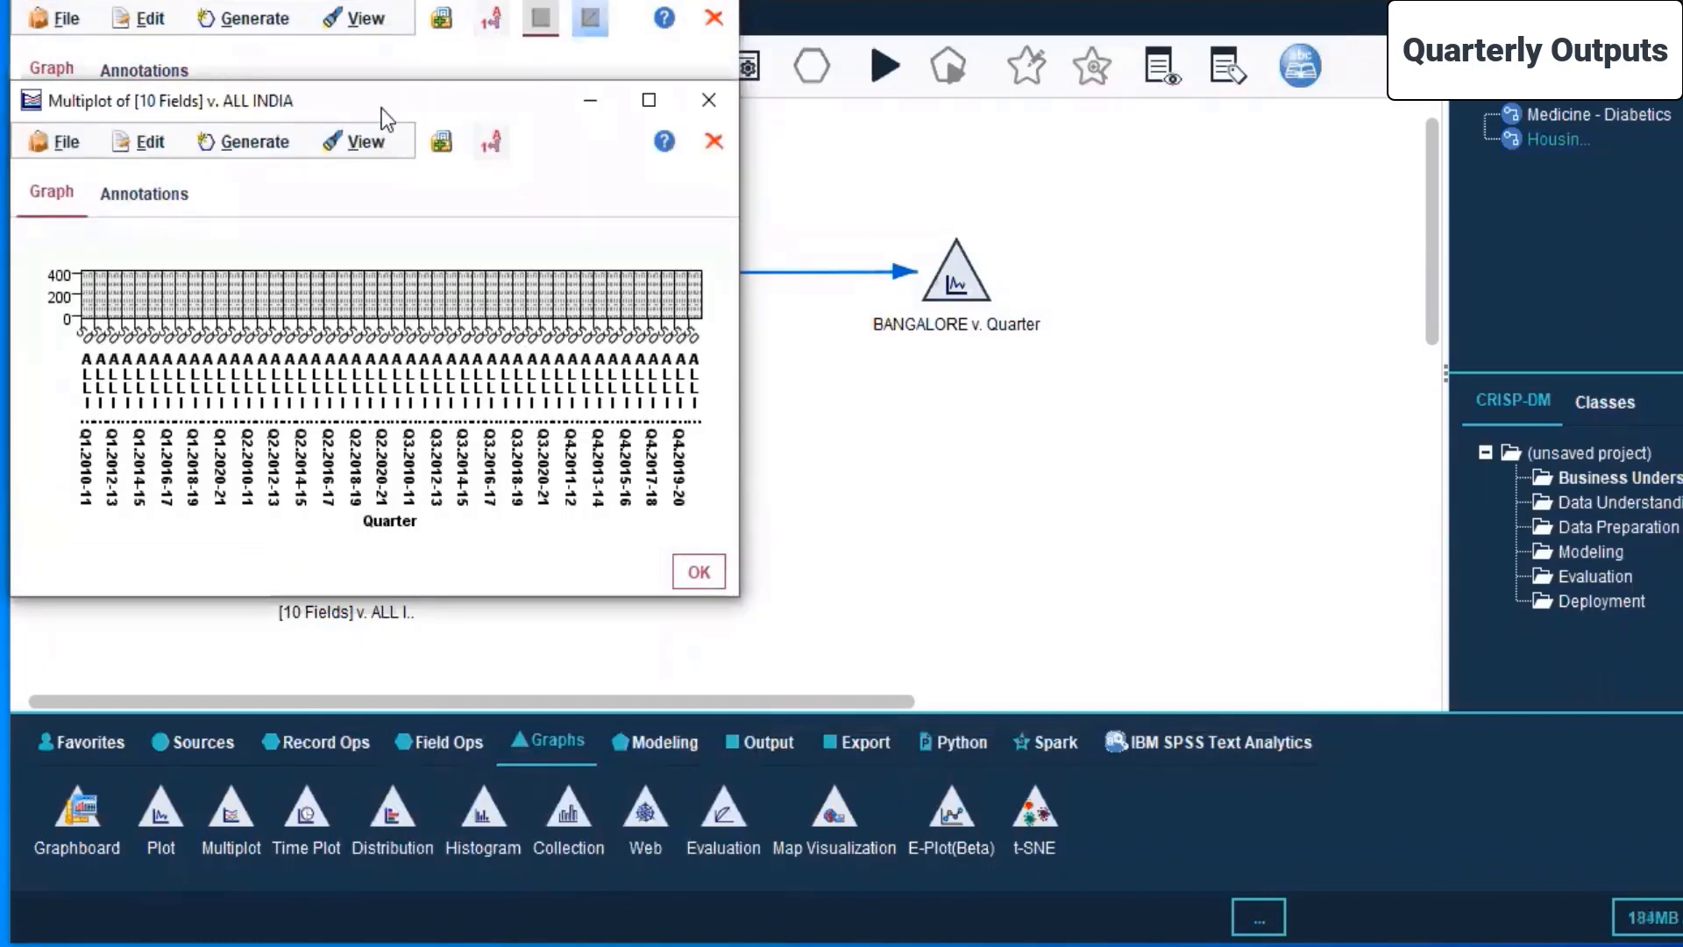
Step: Examine the Multiplot of the city fields against ALL INDIA in an enlarged window and close the graph outputs
{"action": "left_click_drag", "start_coordinate": [467, 110], "coordinate": [1013, 109]}
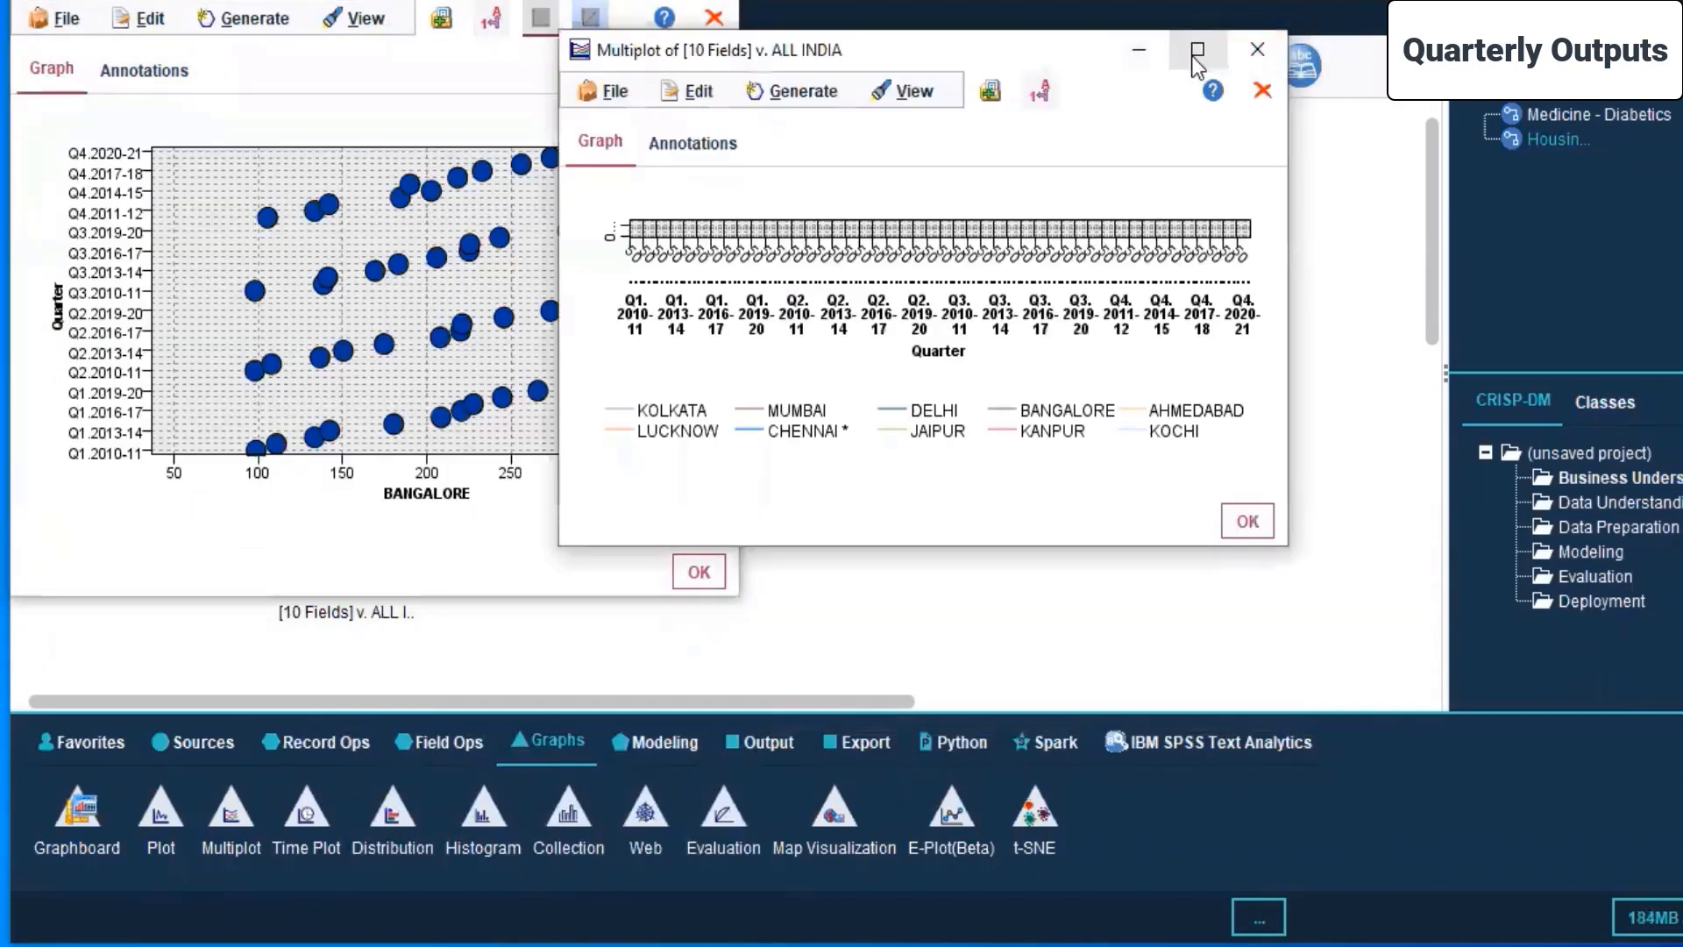
{"action": "left_click", "coordinate": [1193, 100]}
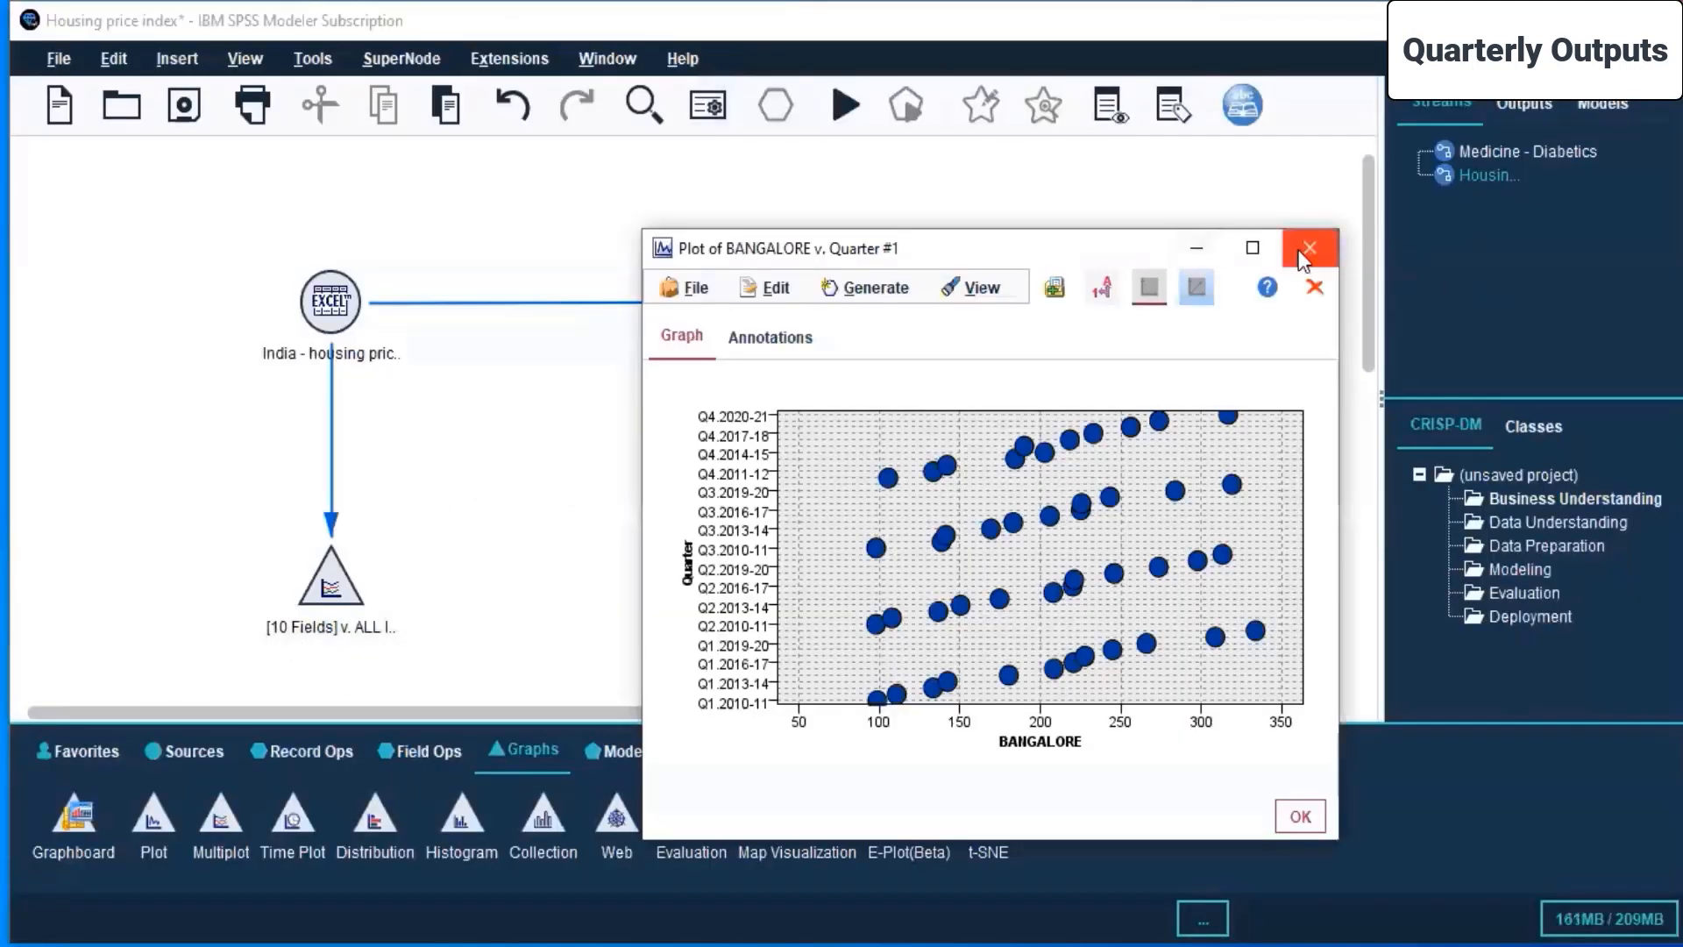
{"action": "left_click", "coordinate": [1300, 250]}
{"action": "left_click", "coordinate": [393, 355]}
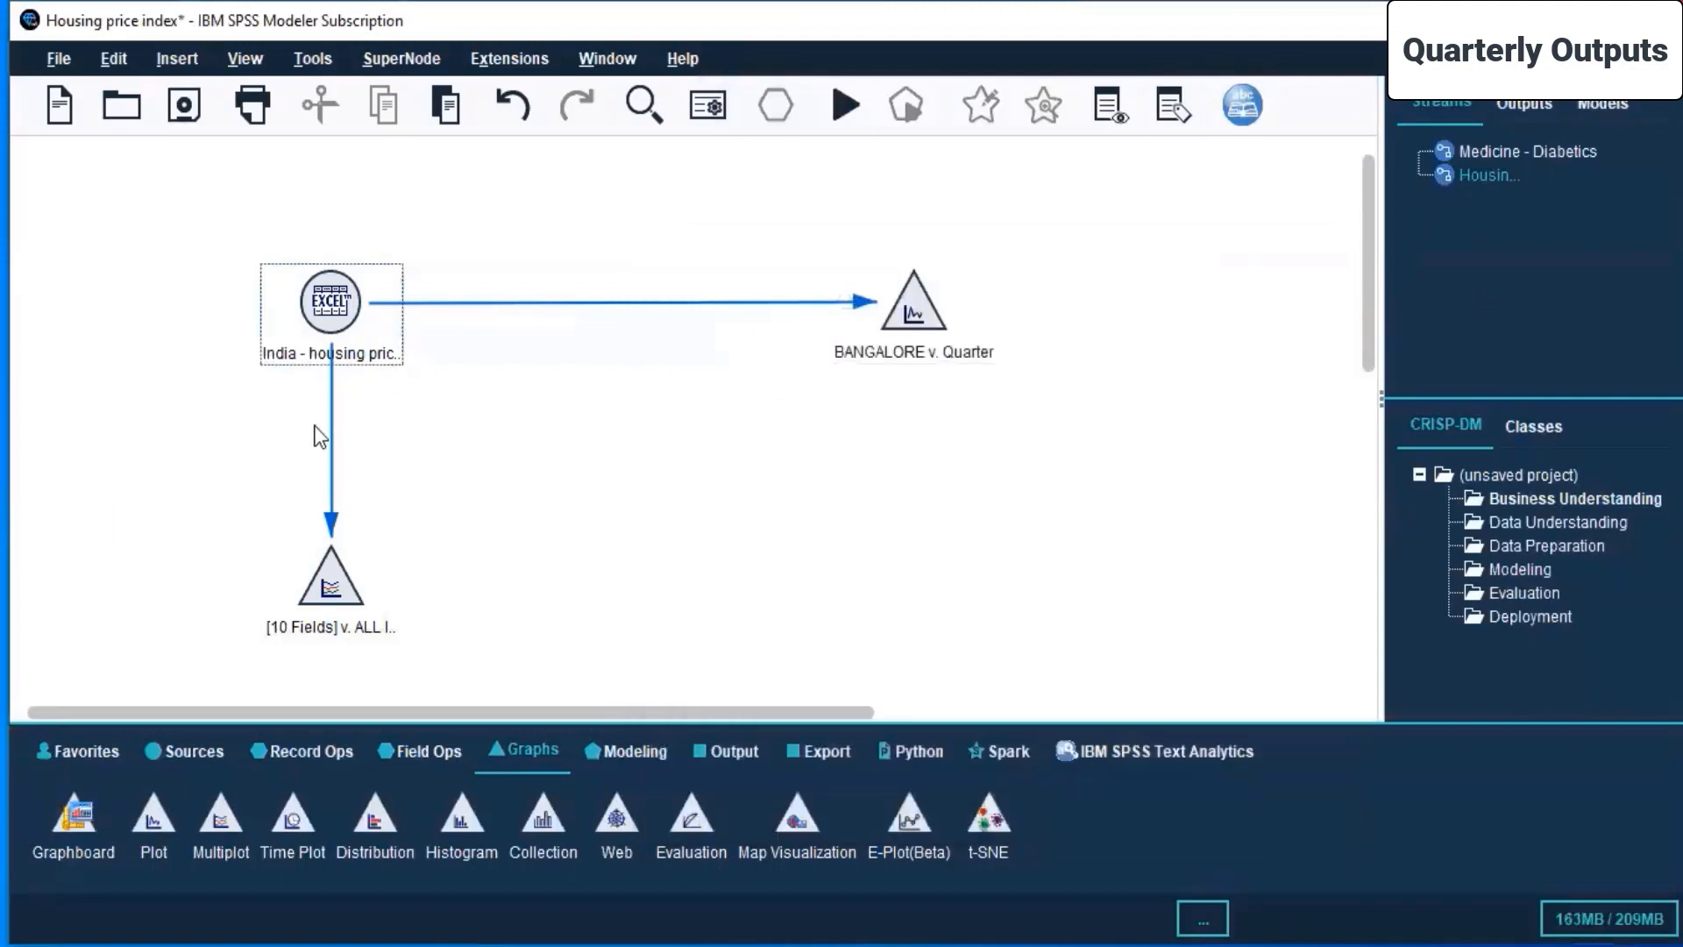
Step: Reopen the Multiplot node for editing and review its appearance, output and annotation settings before returning to the plot fields
{"action": "left_click", "coordinate": [334, 587]}
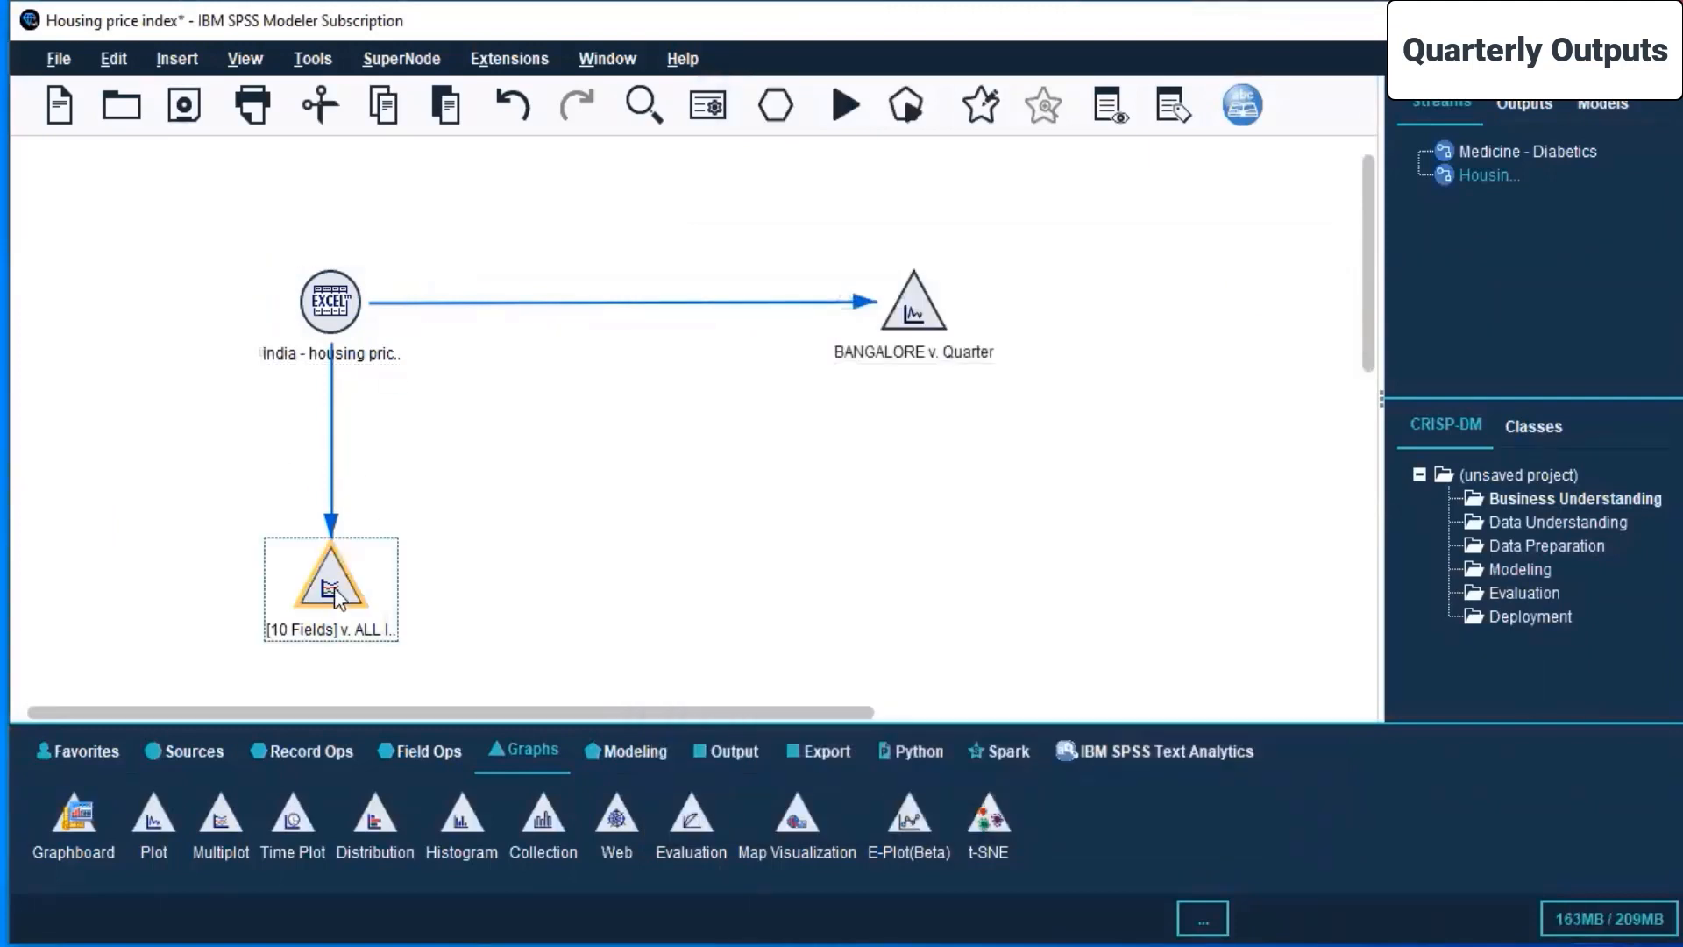
{"action": "right_click", "coordinate": [334, 587]}
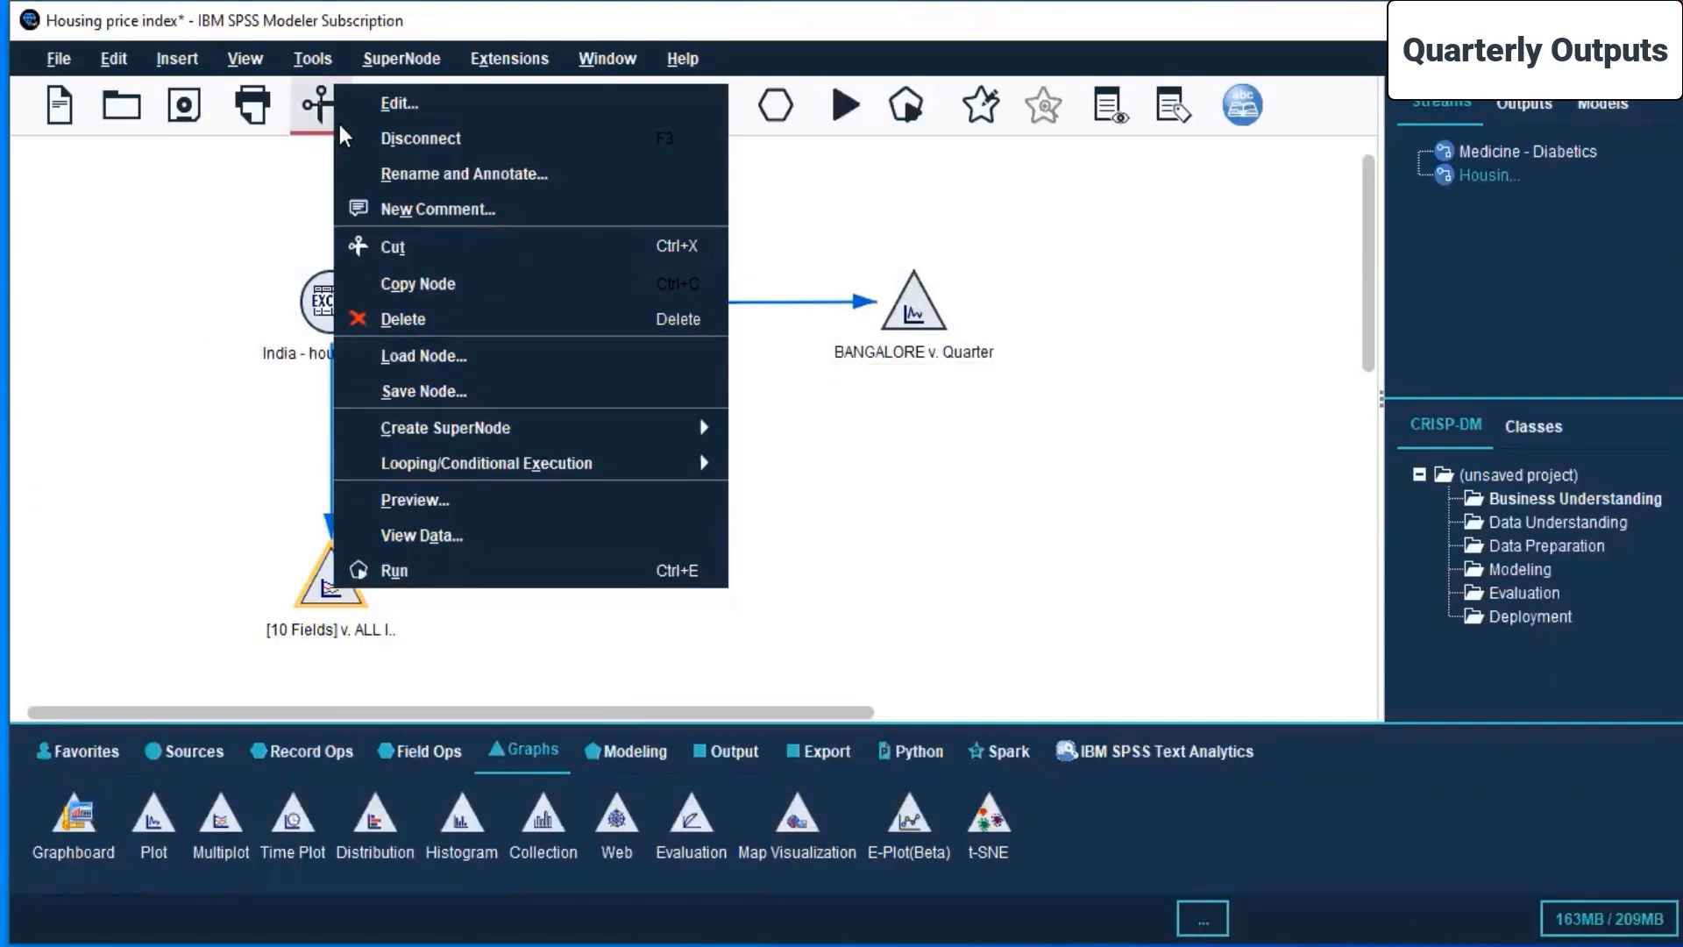
{"action": "left_click", "coordinate": [455, 106]}
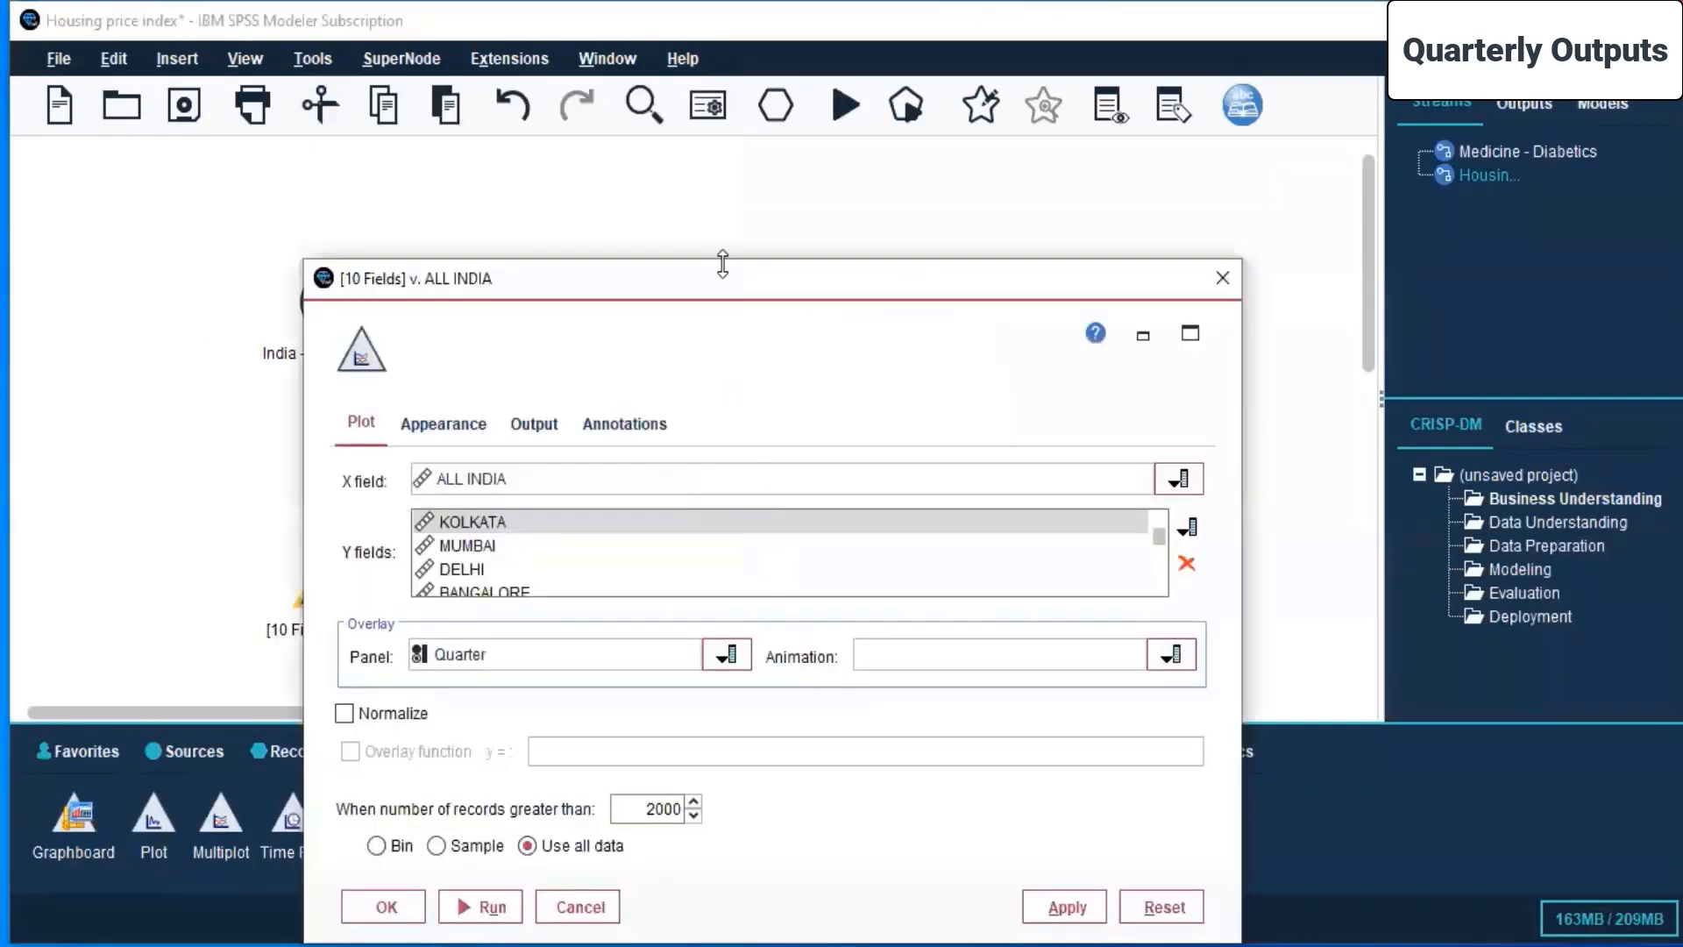
{"action": "left_click_drag", "start_coordinate": [725, 279], "coordinate": [743, 139]}
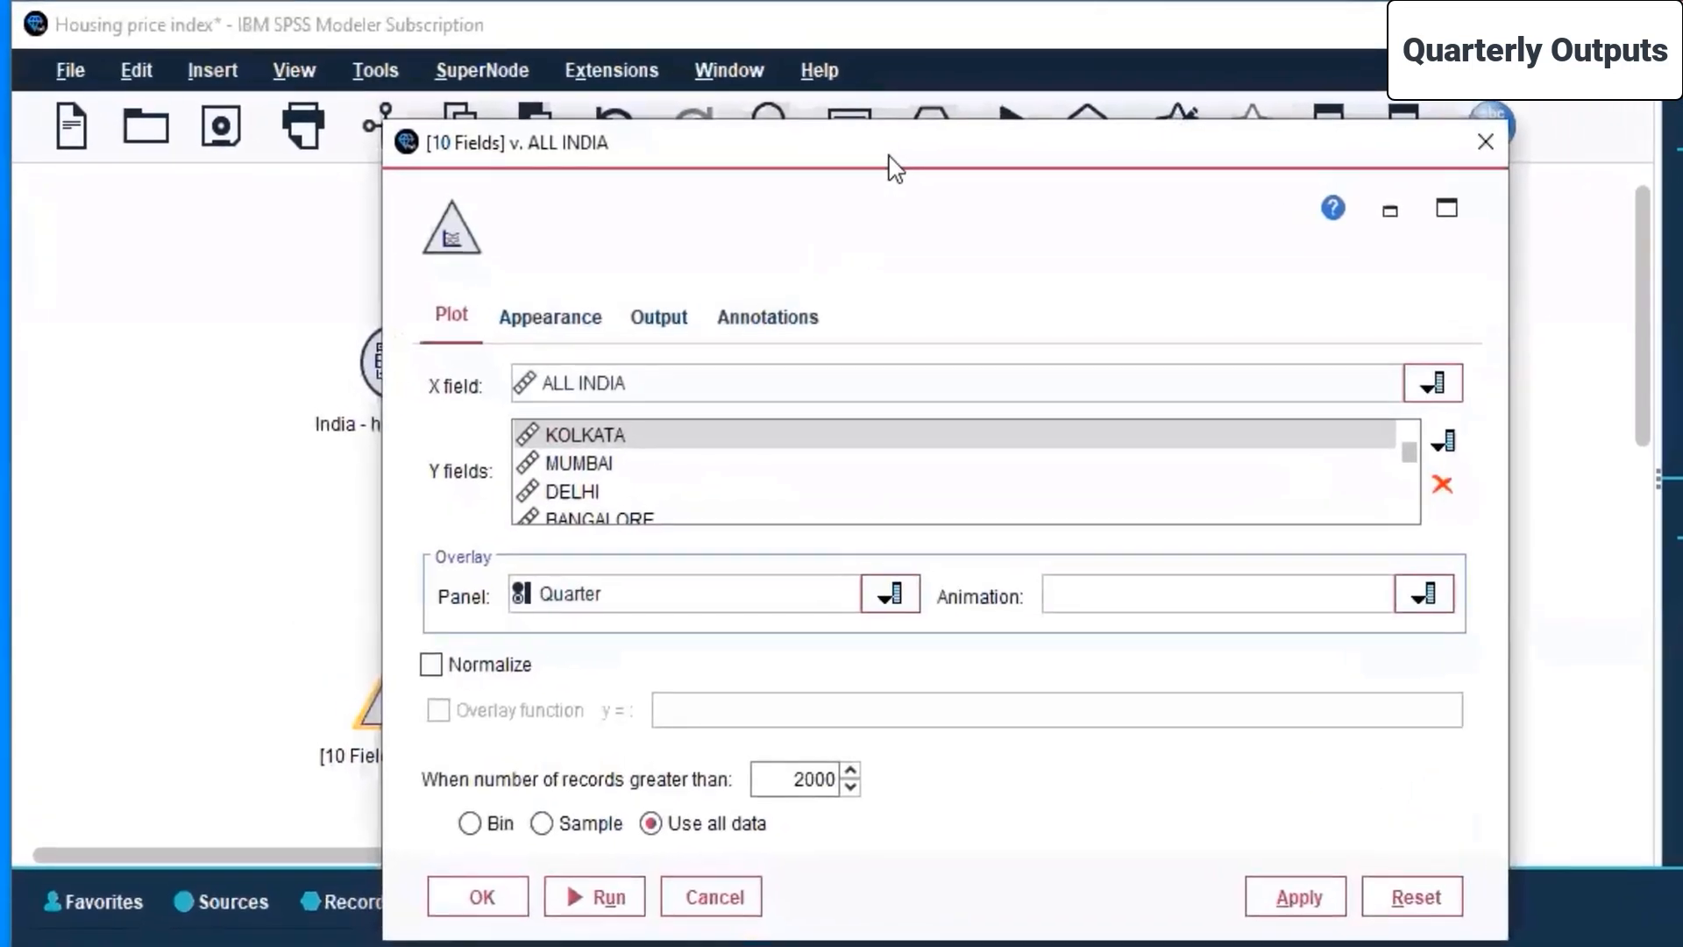
{"action": "left_click", "coordinate": [571, 336]}
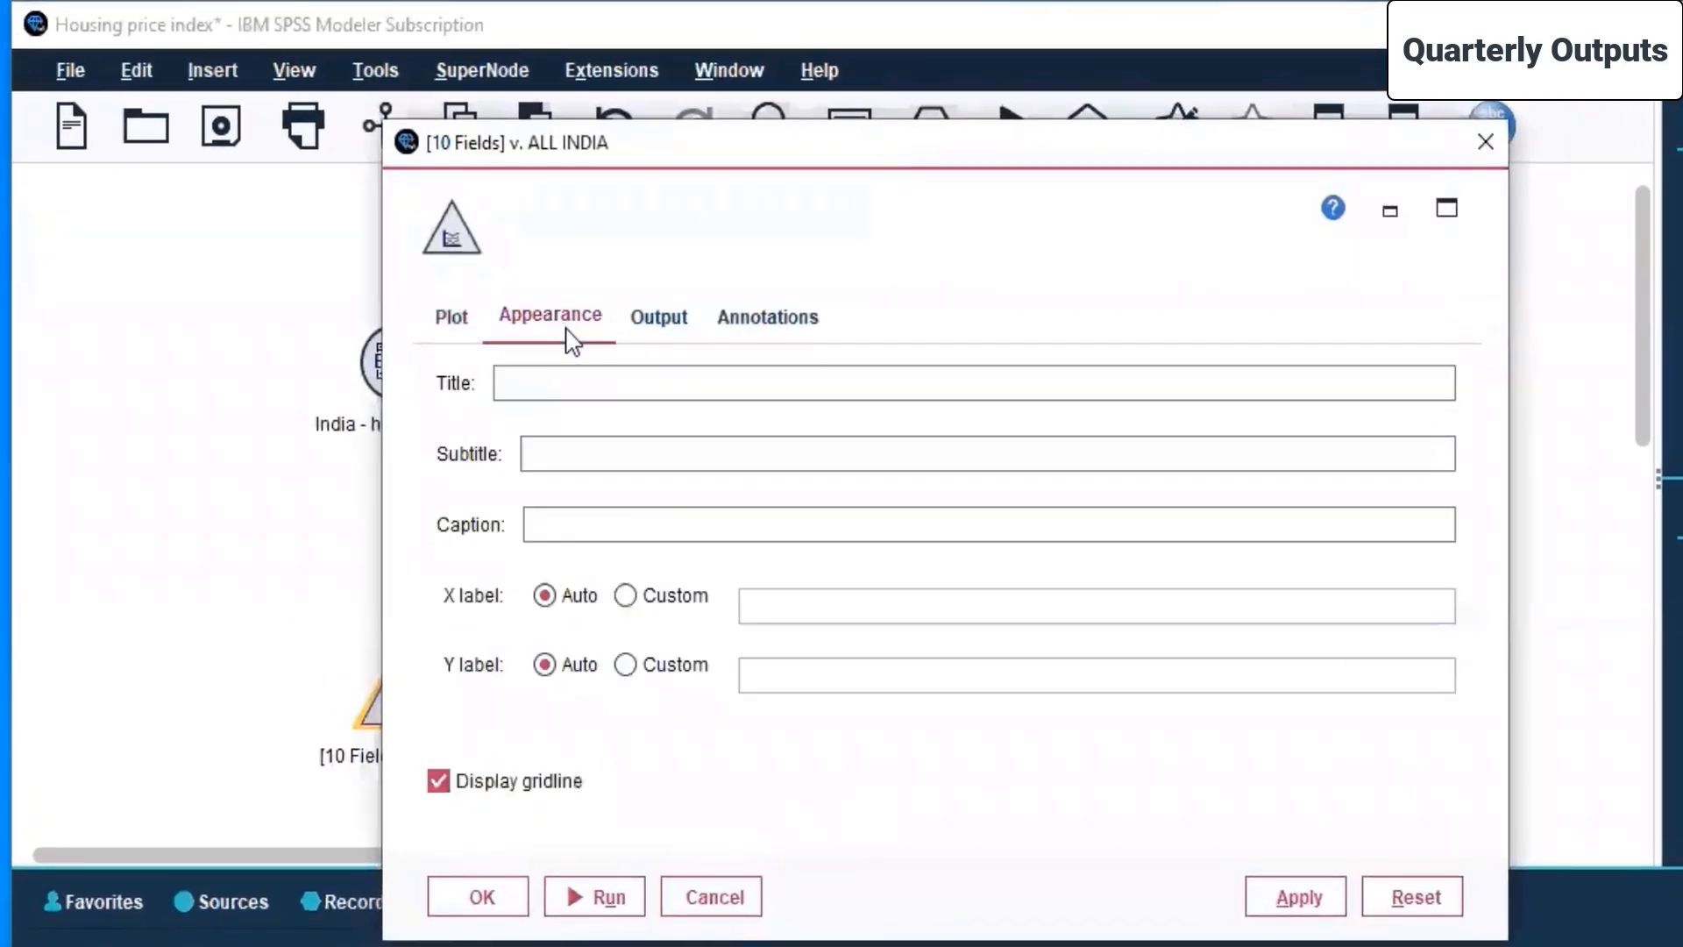
{"action": "left_click", "coordinate": [678, 329]}
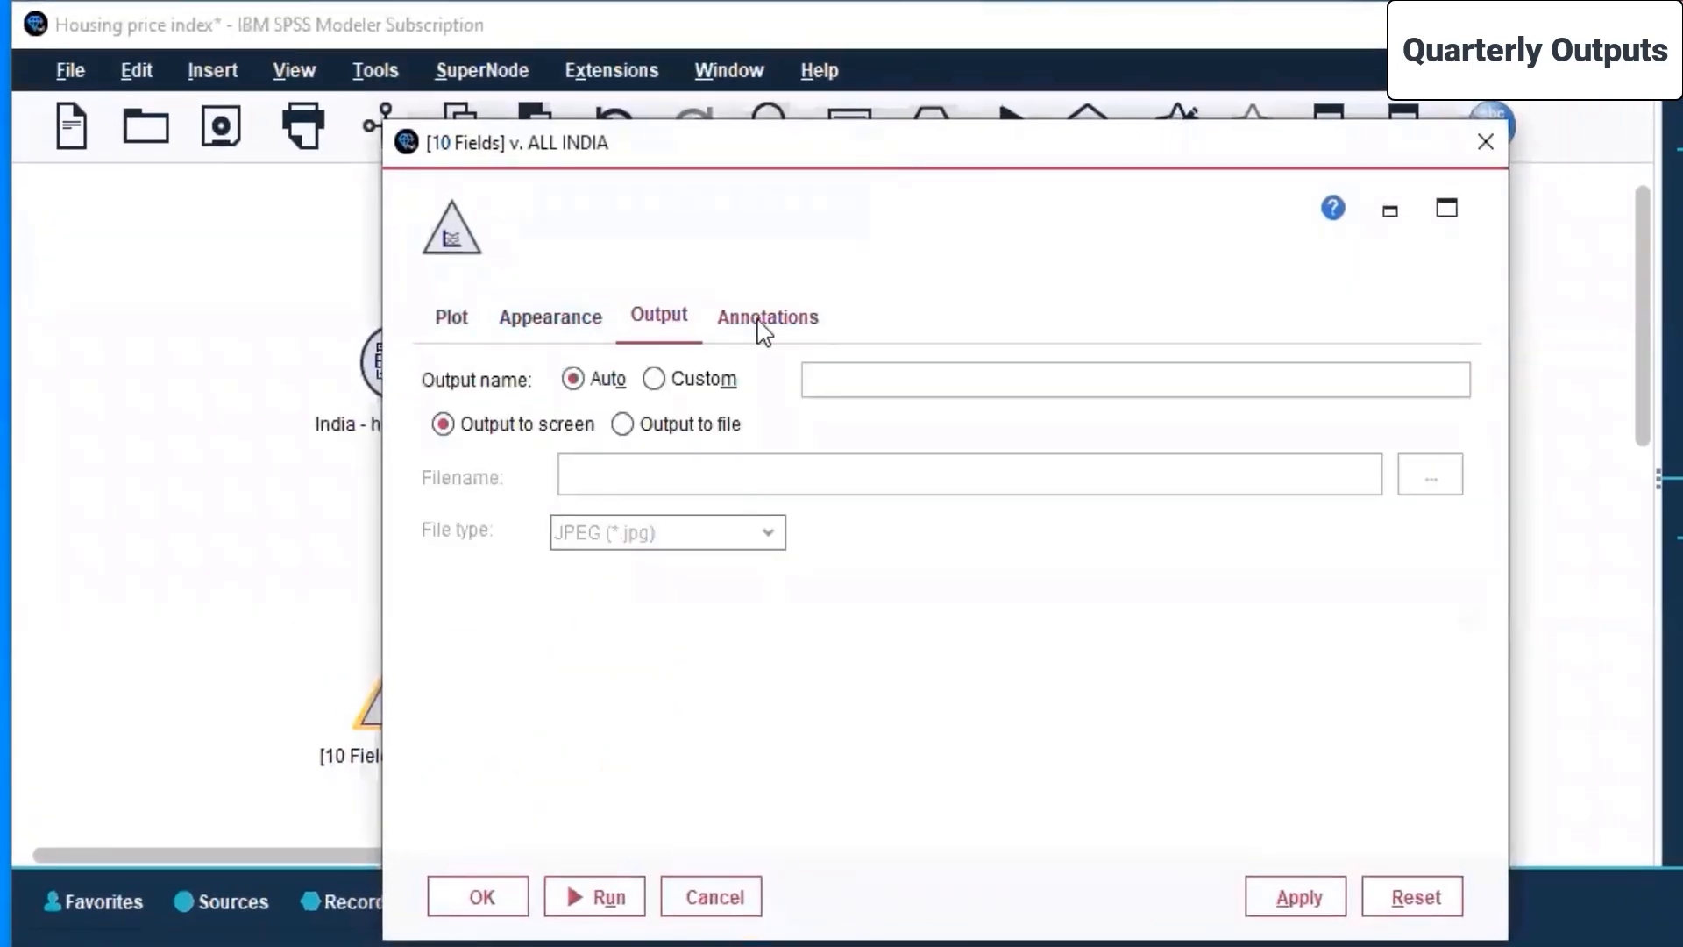
{"action": "left_click", "coordinate": [762, 326]}
{"action": "left_click", "coordinate": [1301, 896]}
{"action": "left_click", "coordinate": [451, 316]}
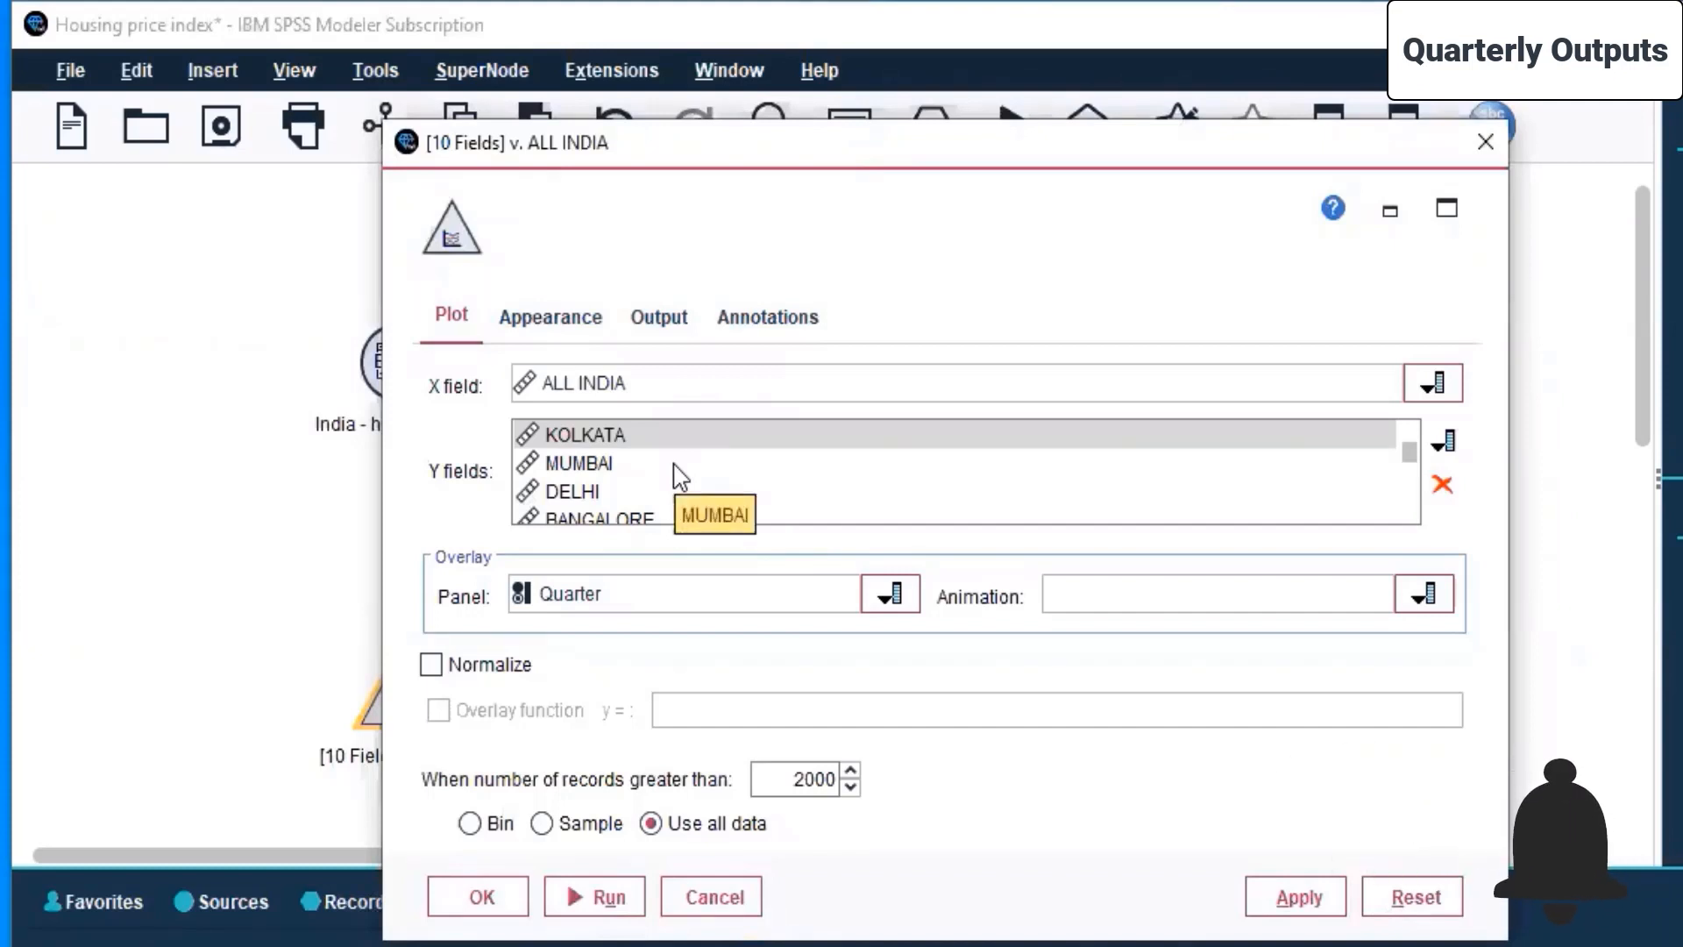
Step: Remove Y fields from the Multiplot until only KOCHI is left in the list
{"action": "left_click", "coordinate": [1448, 486]}
{"action": "left_click", "coordinate": [1448, 486]}
{"action": "left_click", "coordinate": [1448, 487]}
{"action": "left_click", "coordinate": [1448, 486]}
{"action": "left_click", "coordinate": [1448, 487]}
{"action": "left_click", "coordinate": [1448, 487]}
{"action": "left_click", "coordinate": [1449, 486]}
{"action": "left_click", "coordinate": [1448, 486]}
{"action": "left_click", "coordinate": [1448, 487]}
Step: Add AHMEDABAD as a second Y field of the Multiplot and apply the settings
{"action": "left_click", "coordinate": [1442, 441]}
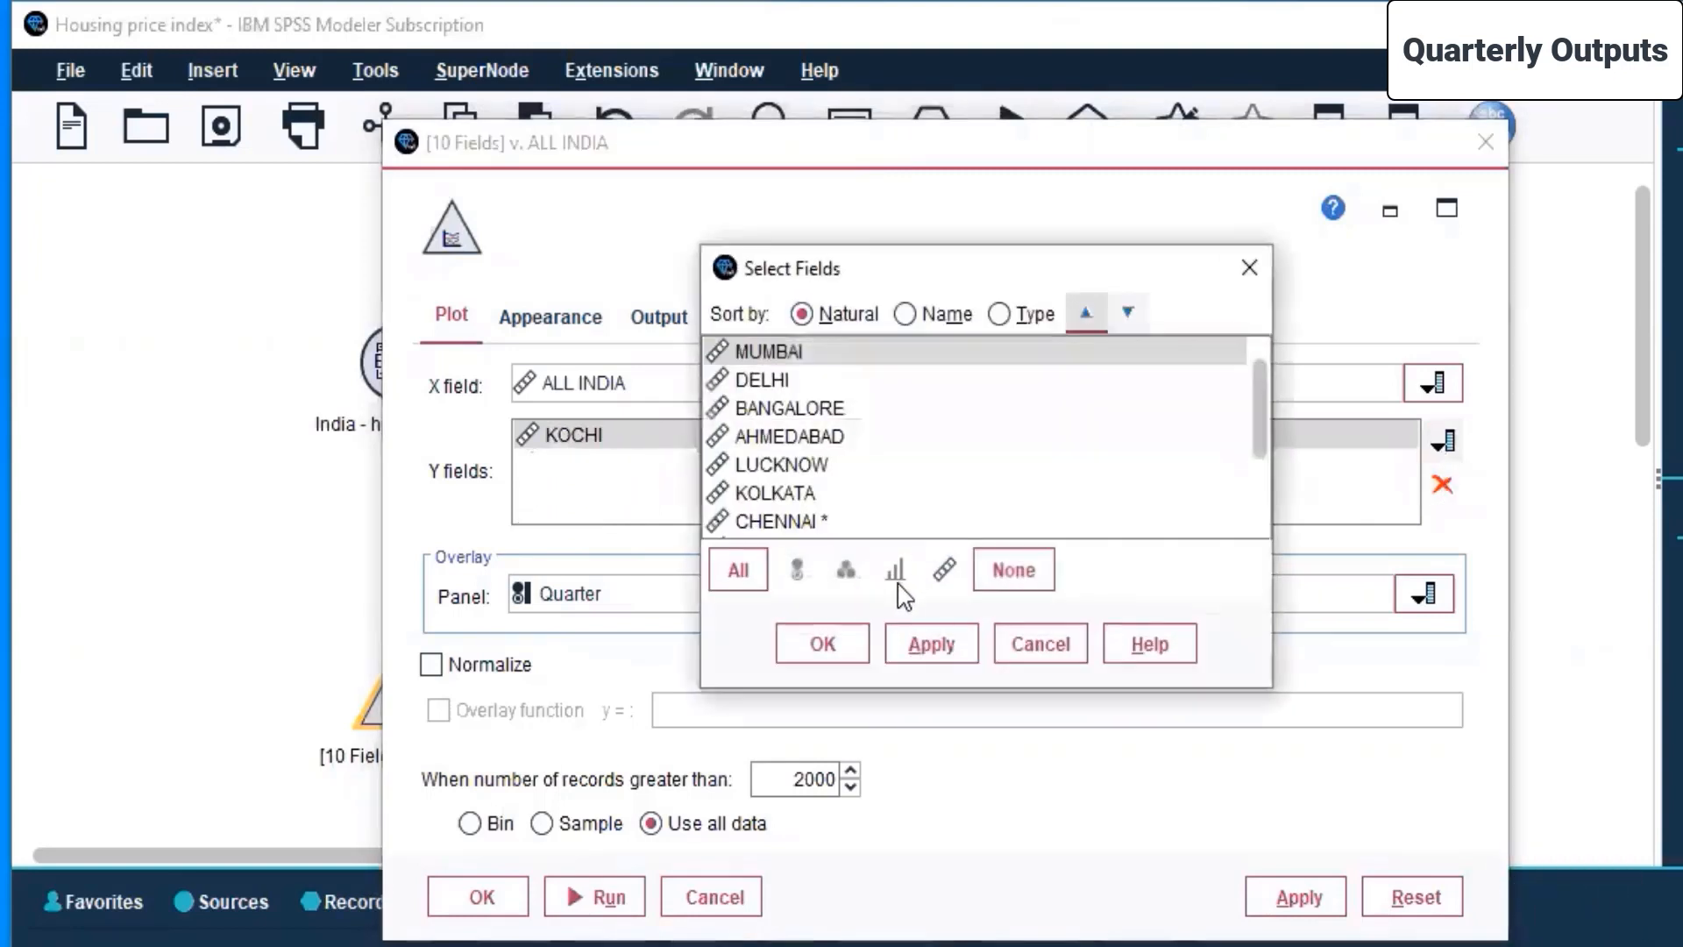
{"action": "left_click", "coordinate": [864, 436]}
{"action": "left_click", "coordinate": [964, 645]}
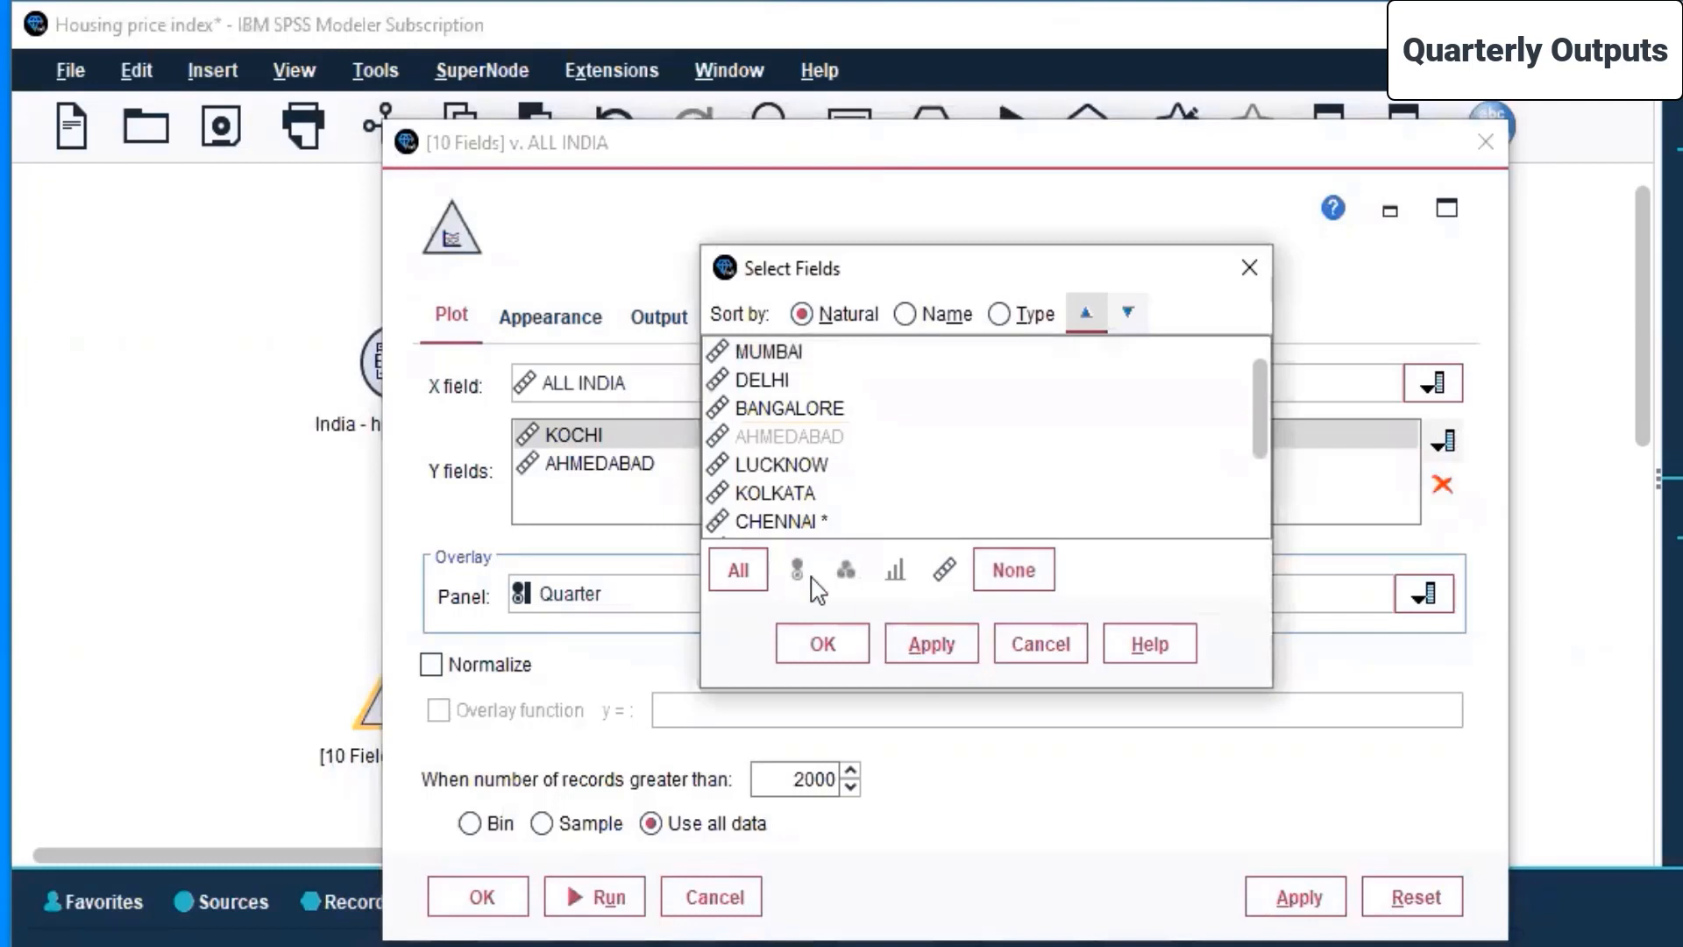
{"action": "left_click", "coordinate": [850, 657]}
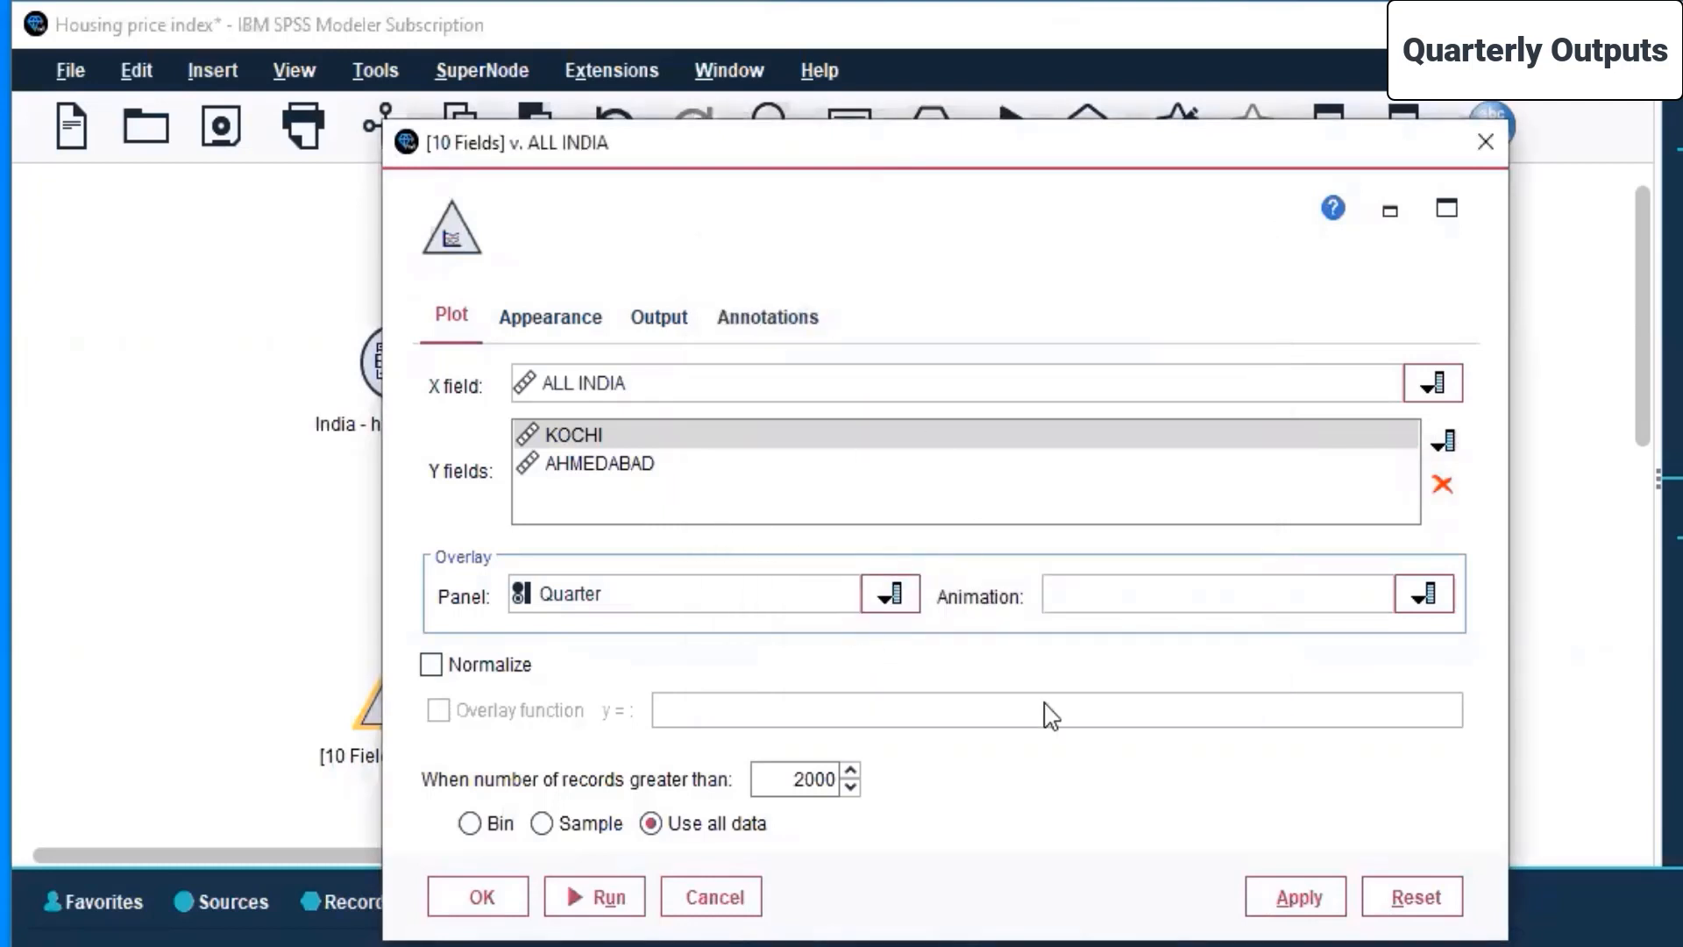
{"action": "left_click", "coordinate": [1296, 896]}
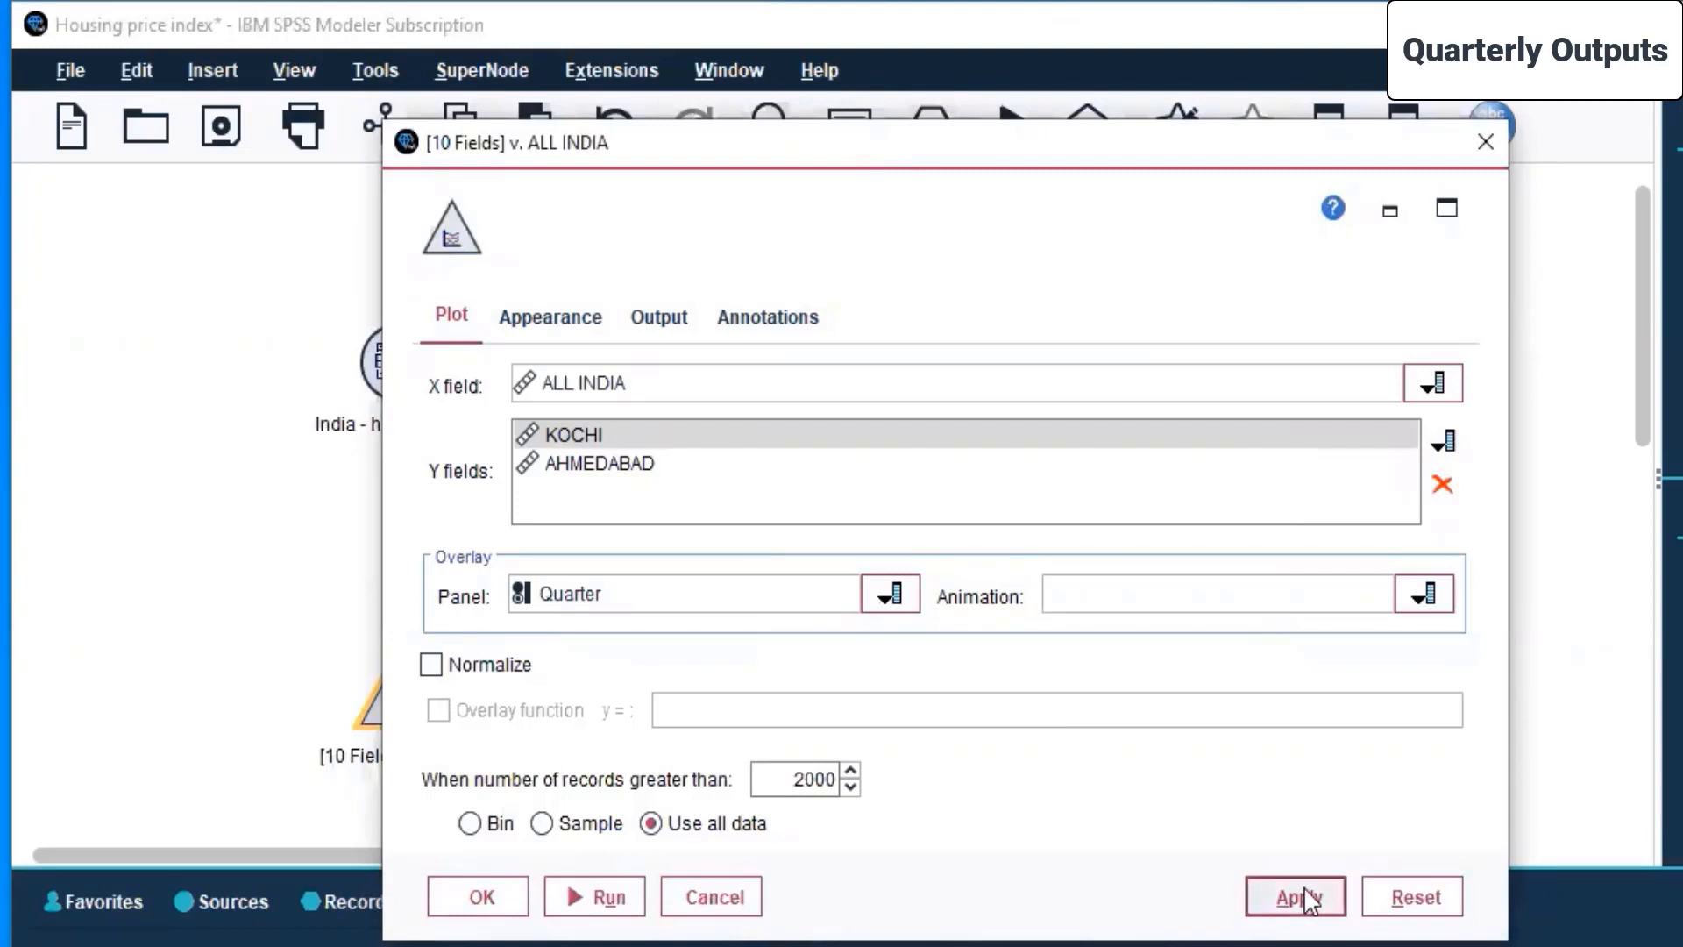
Step: Run the Multiplot of KOCHI and AHMEDABAD against ALL INDIA and enlarge the resulting graph window
{"action": "left_click", "coordinate": [585, 897]}
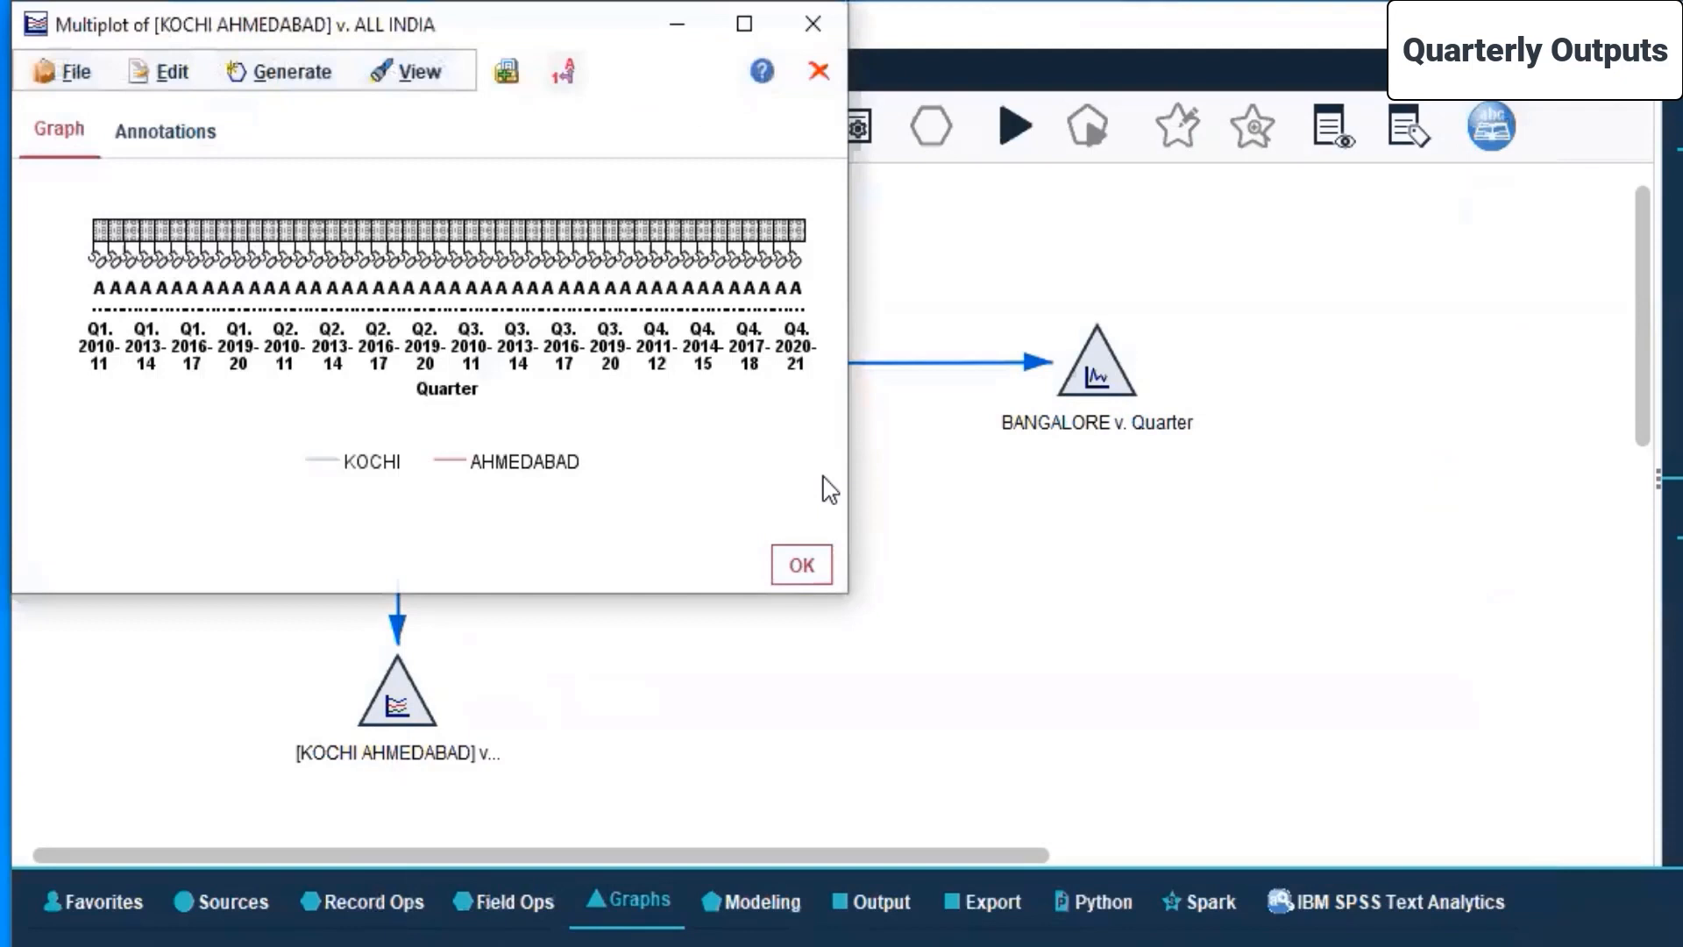
{"action": "left_click", "coordinate": [1269, 194]}
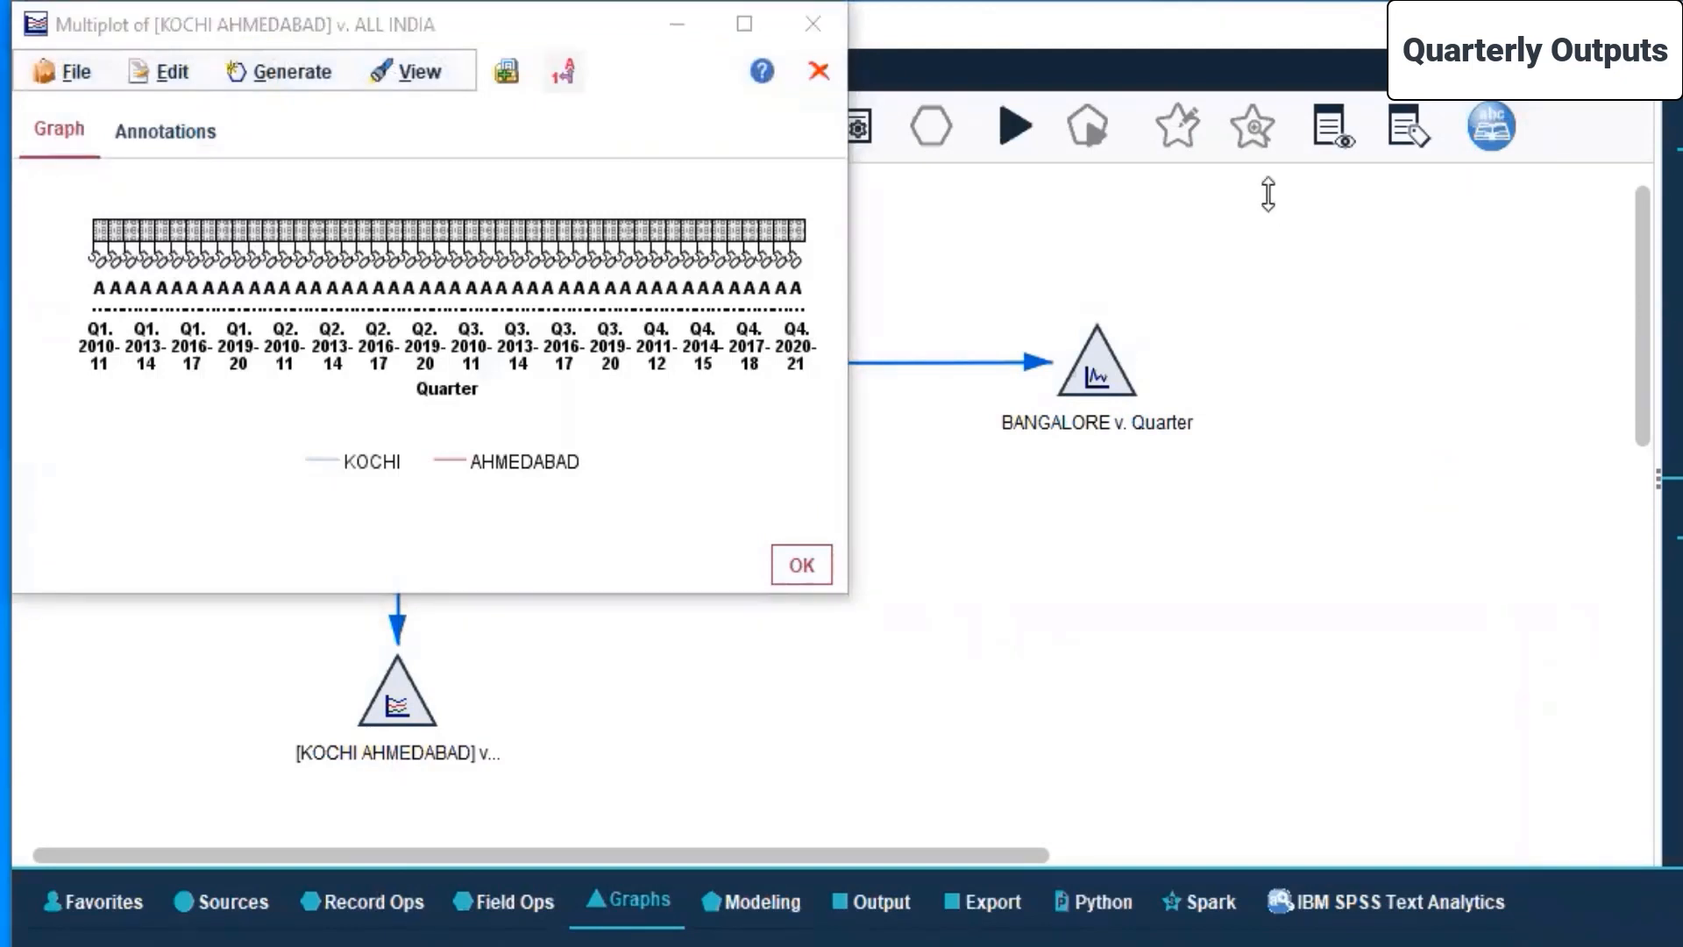
{"action": "double_click", "coordinate": [339, 22]}
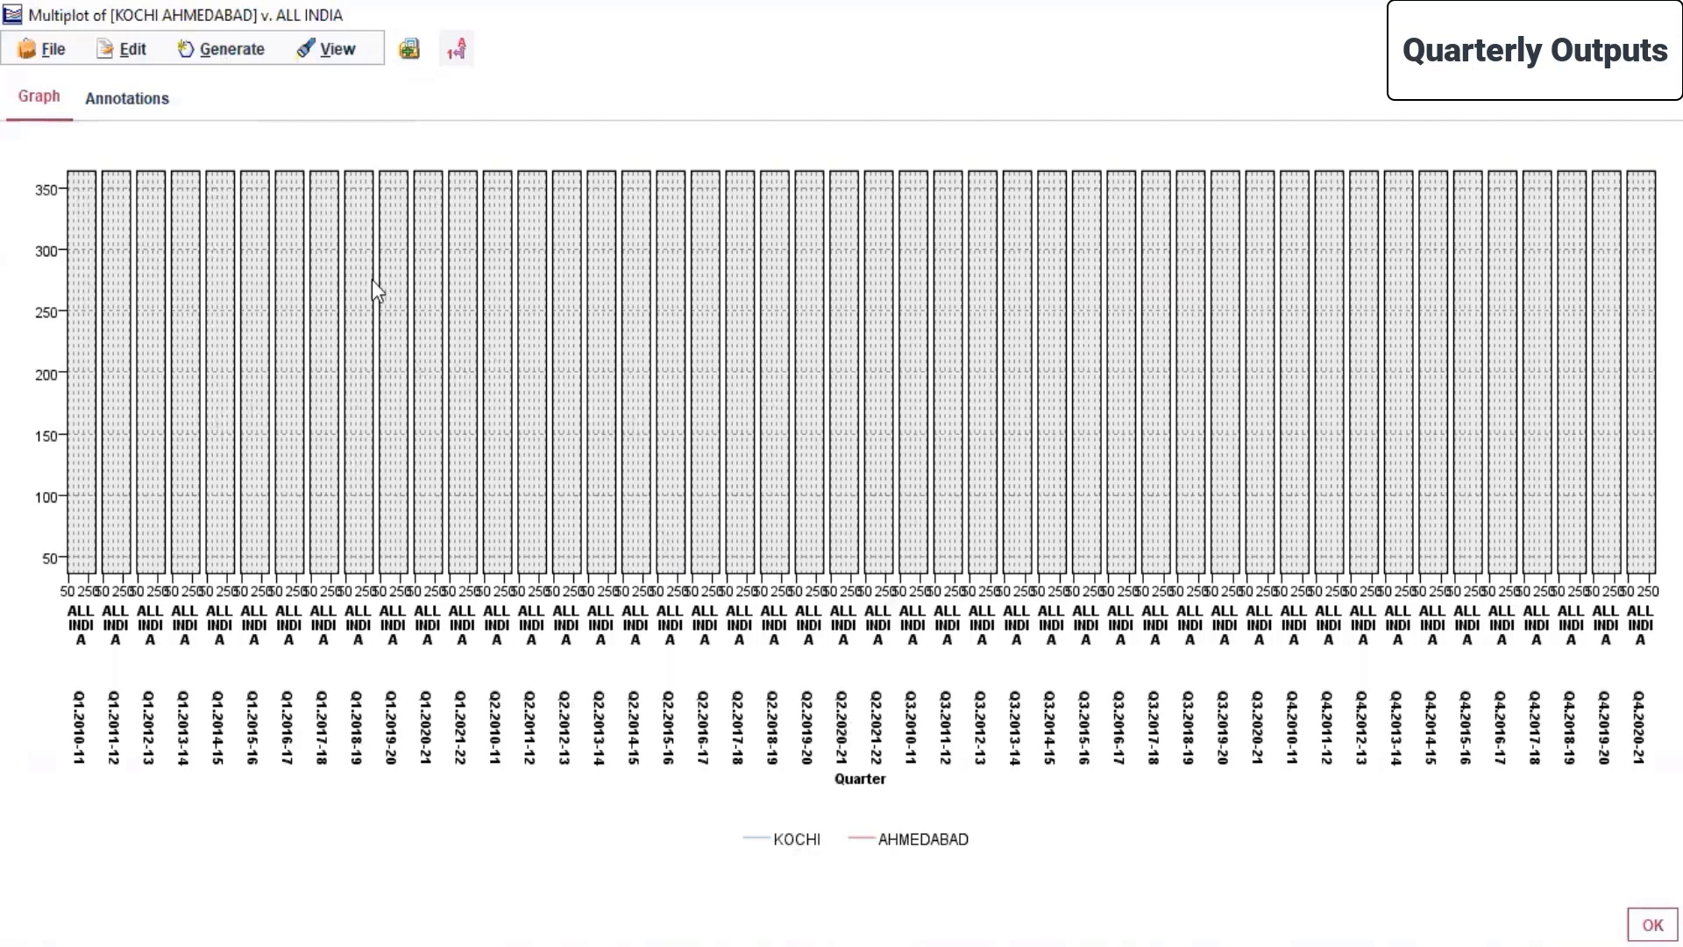
Step: Review the Multiplot output's annotations and file options, and return to the graph
{"action": "left_click", "coordinate": [134, 105]}
{"action": "left_click", "coordinate": [118, 58]}
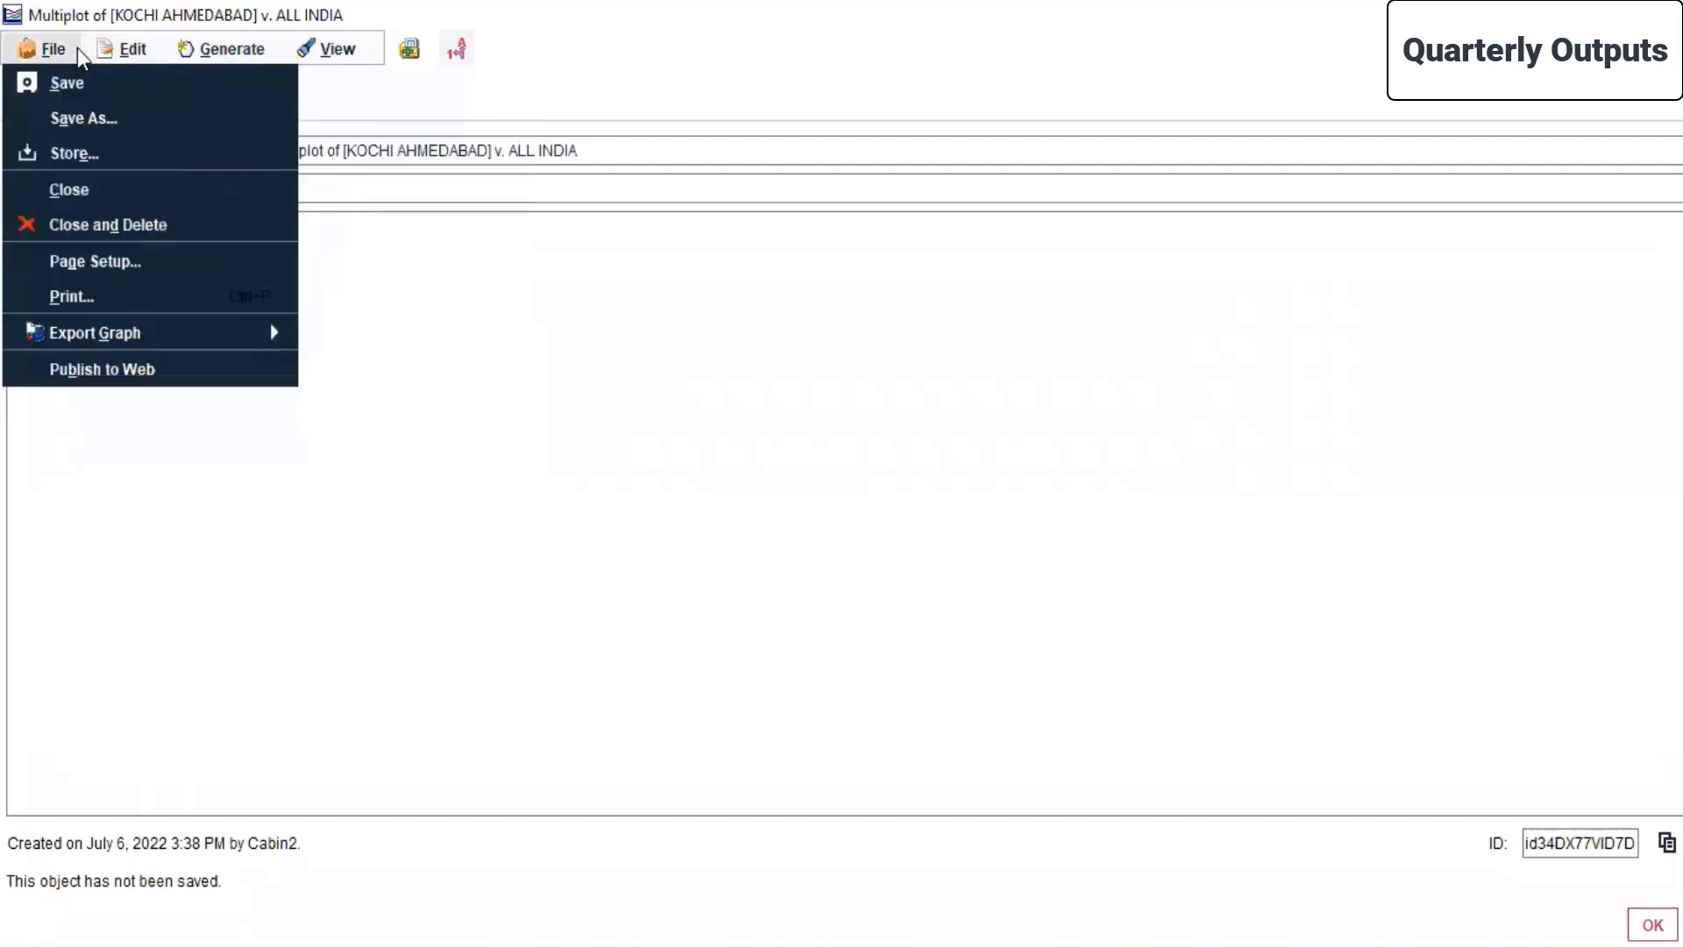
{"action": "left_click", "coordinate": [81, 47]}
{"action": "left_click", "coordinate": [39, 98]}
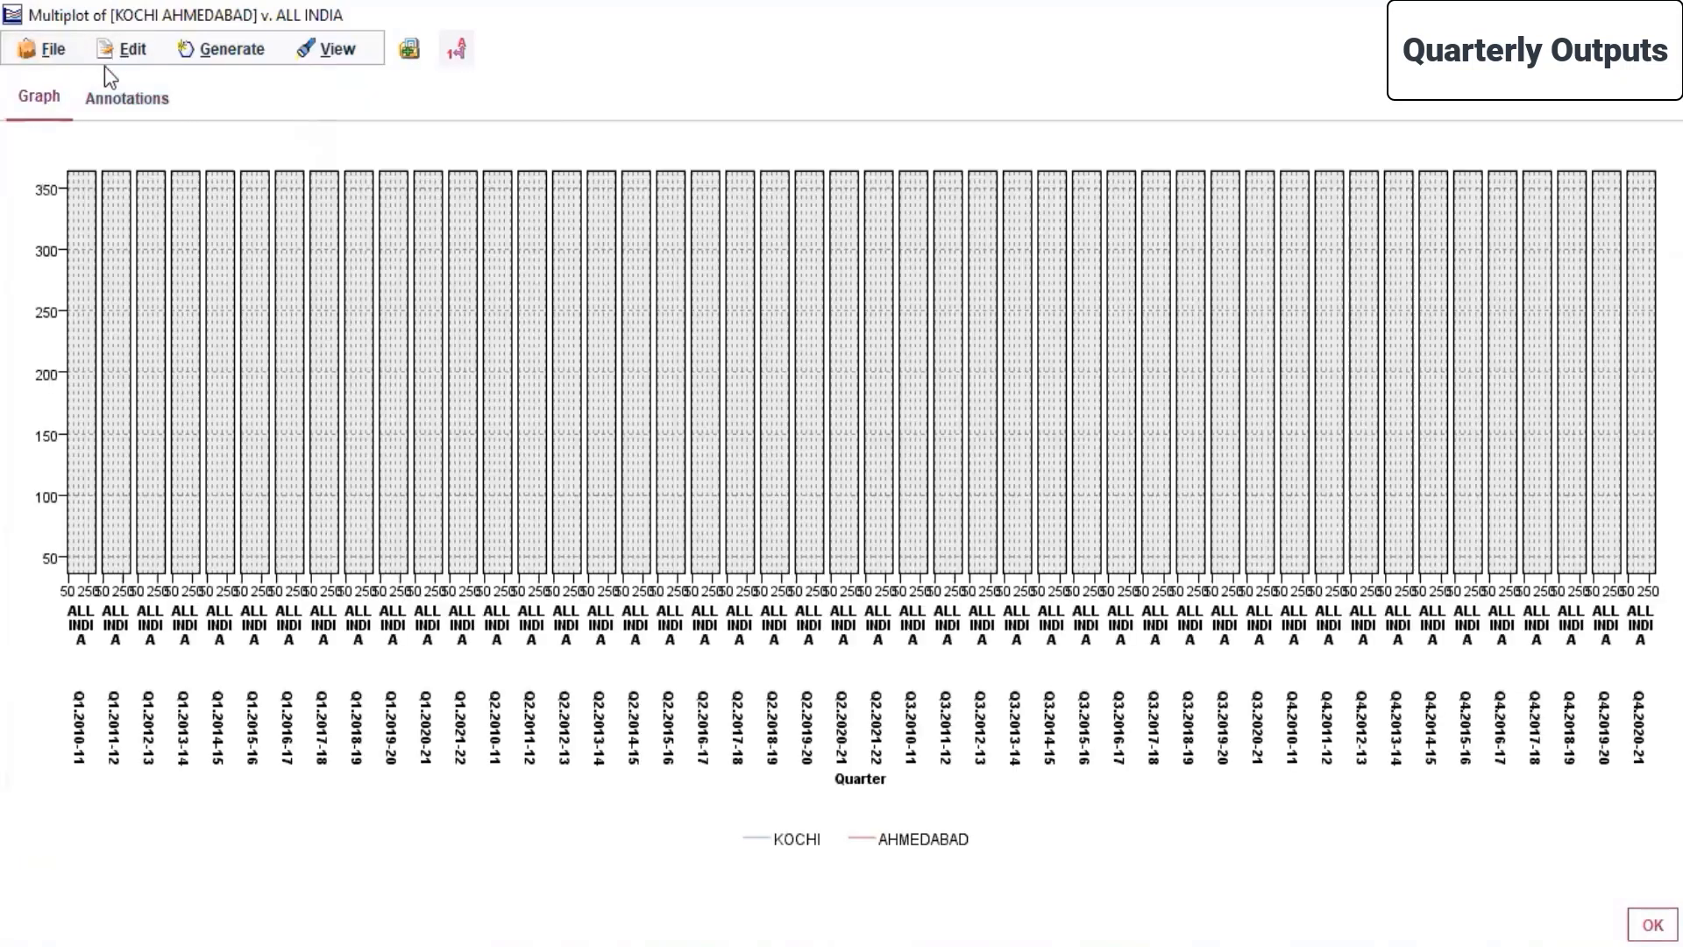
Step: Store the Multiplot graph's styles in its node
{"action": "left_click", "coordinate": [107, 56]}
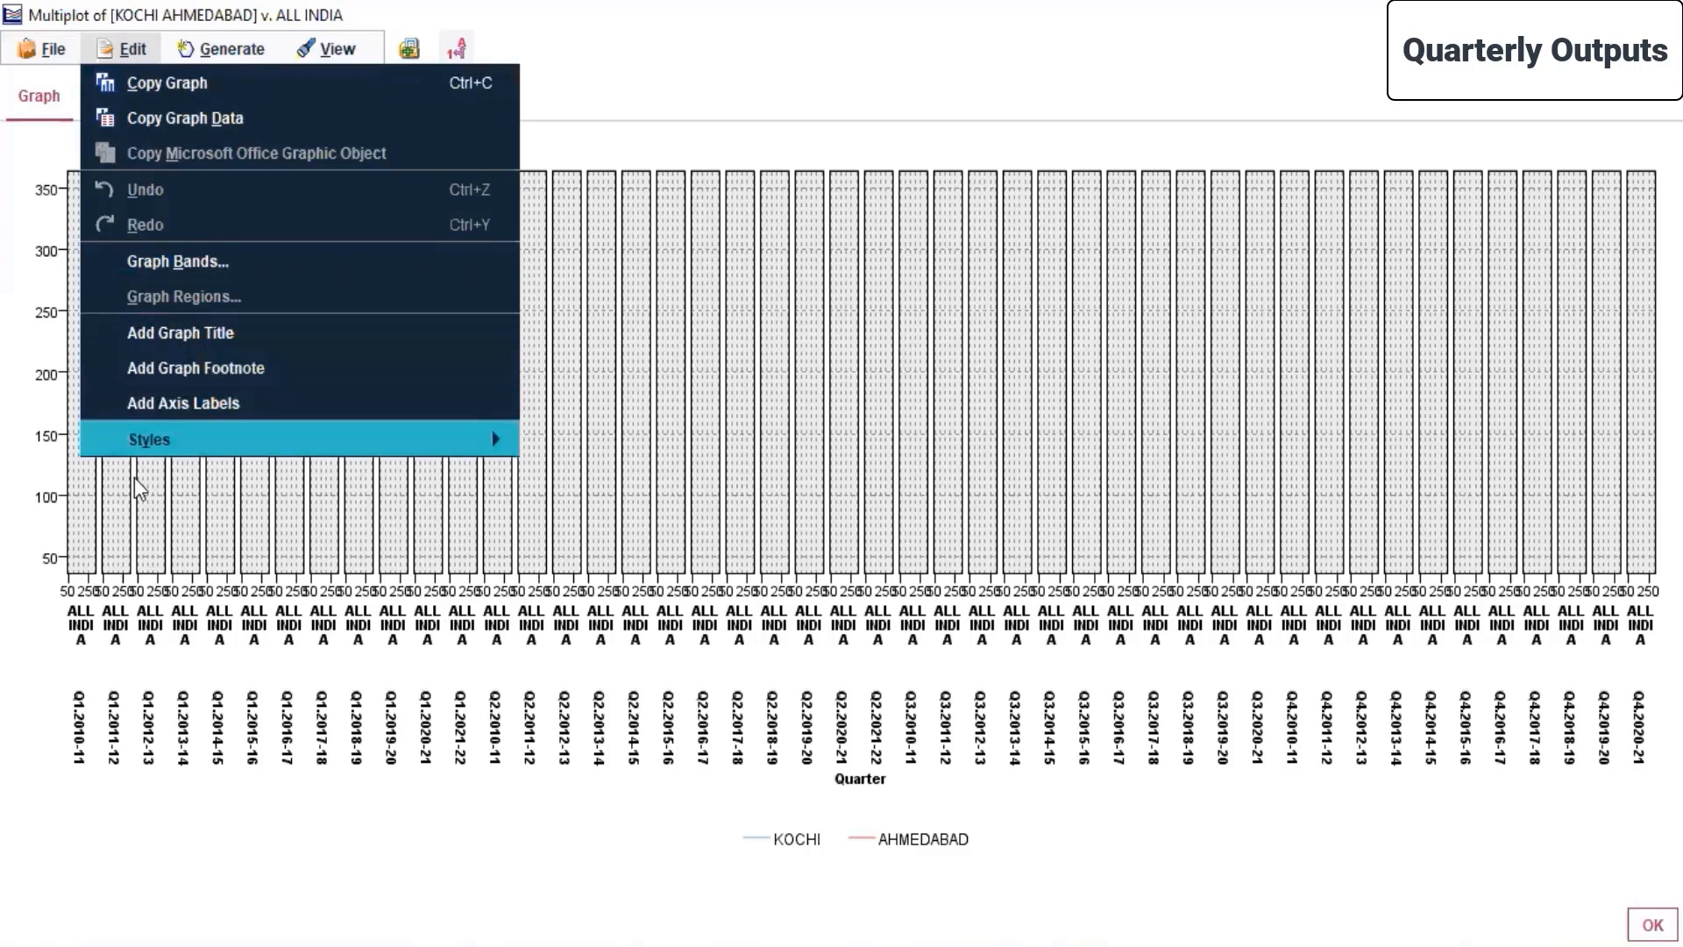
{"action": "mouse_move", "coordinate": [149, 442]}
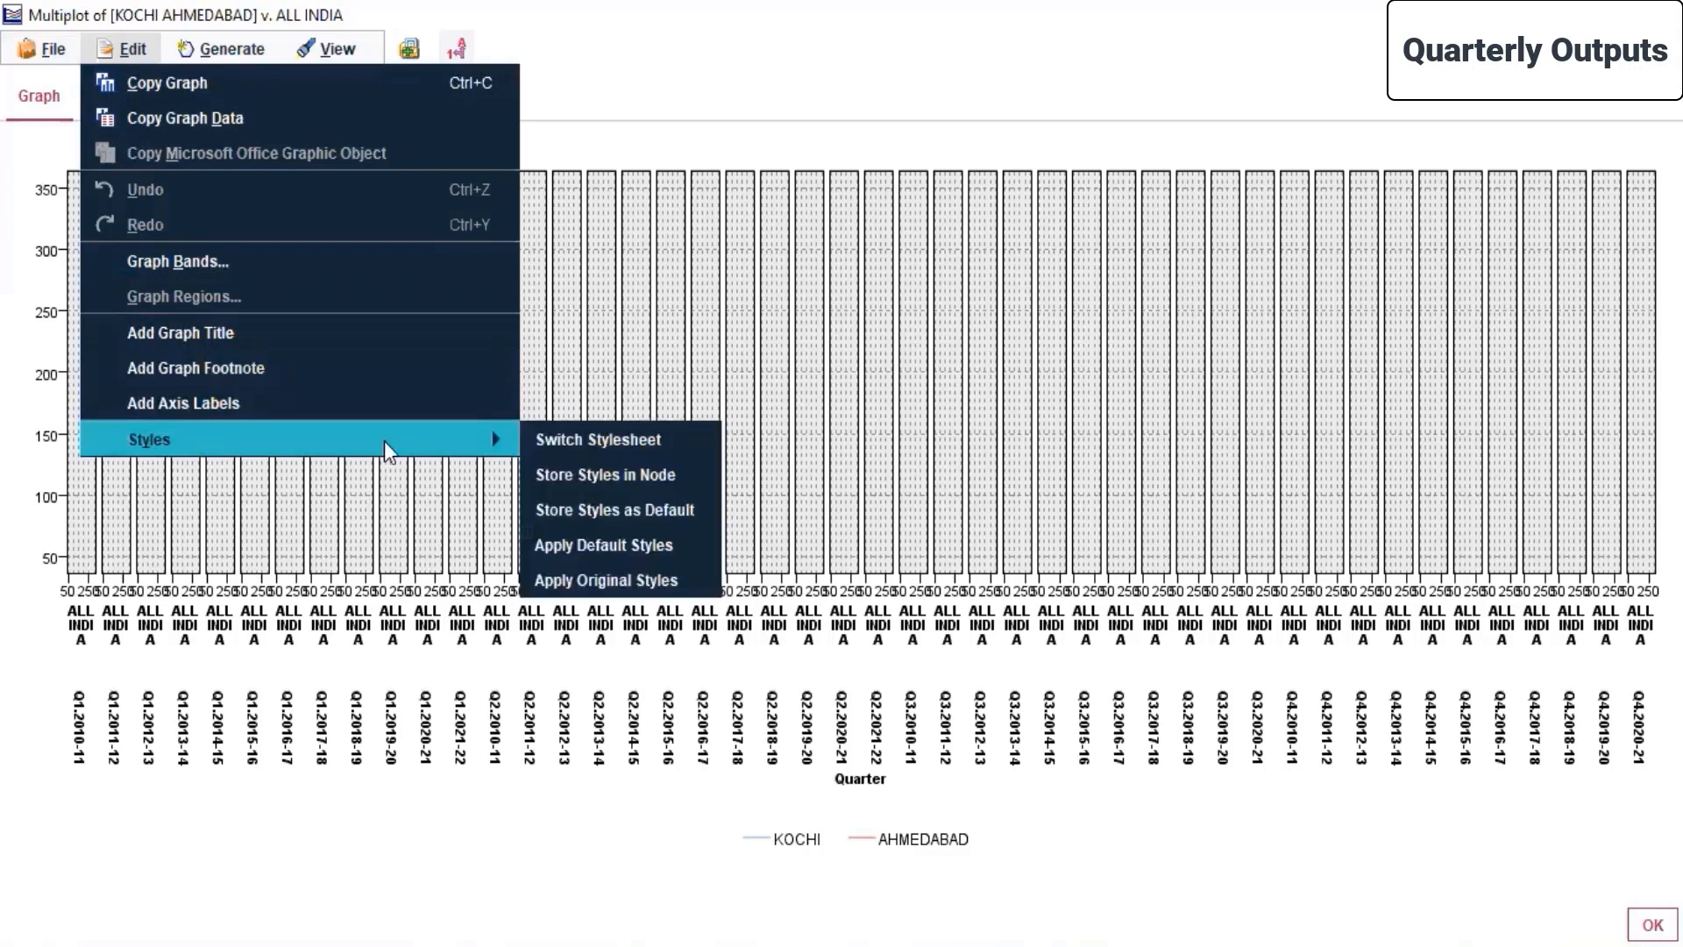
{"action": "left_click", "coordinate": [660, 482]}
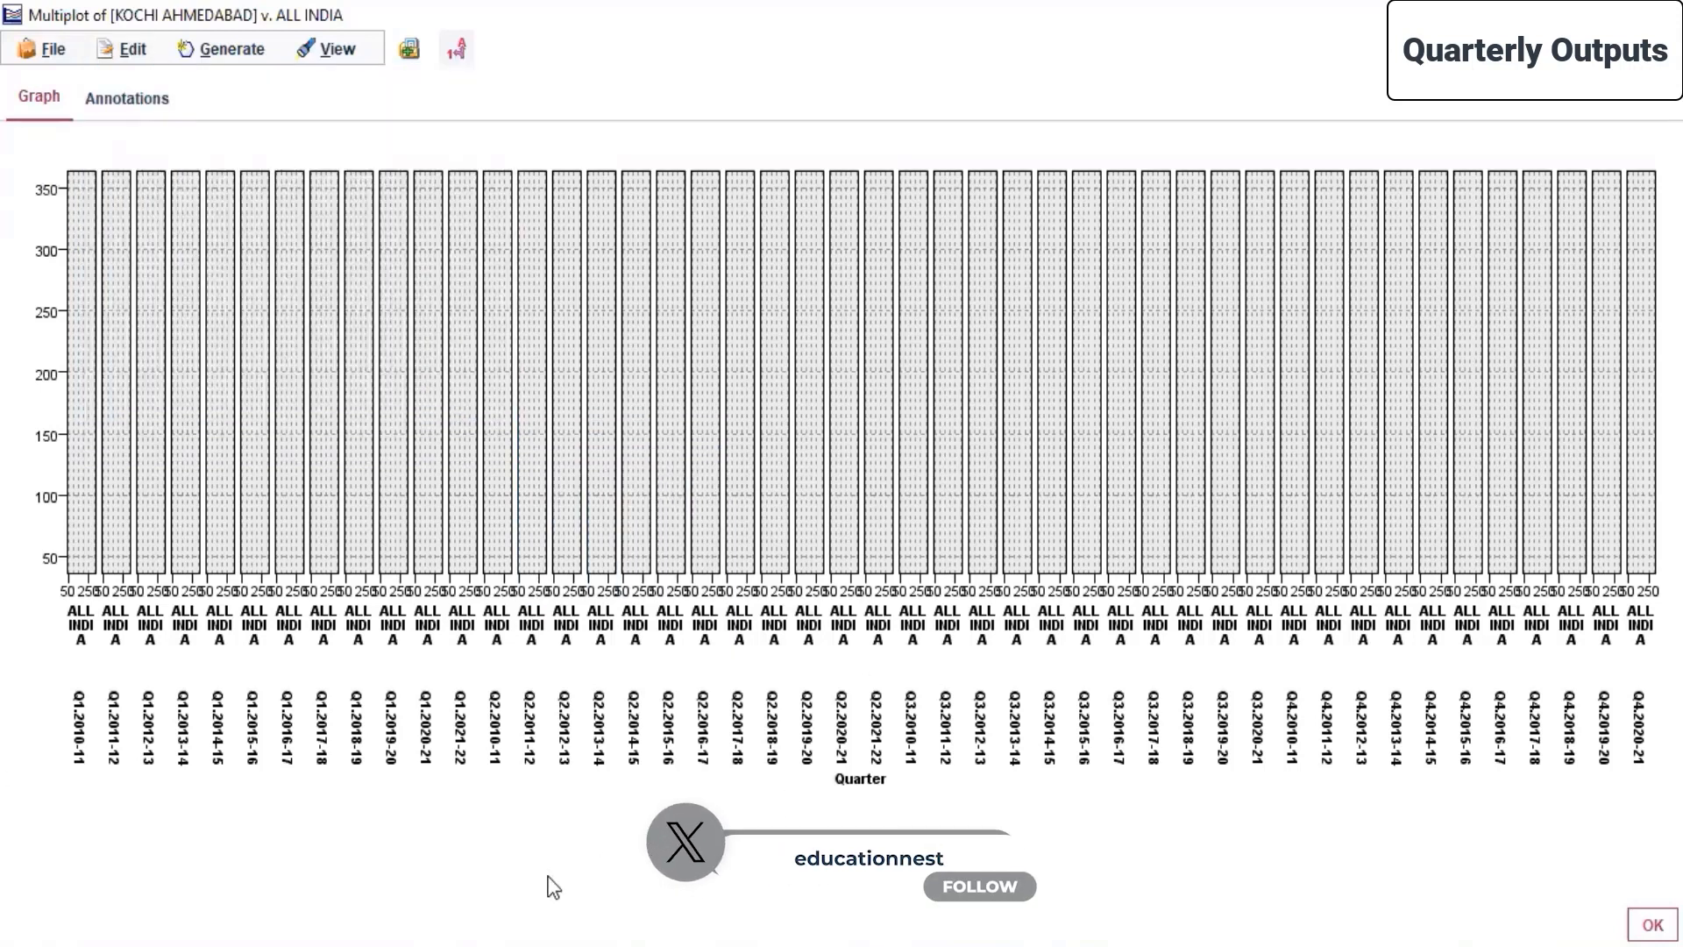
Step: Review the stylesheets available for the Multiplot graph and cancel the stylesheet switch
{"action": "left_click", "coordinate": [107, 55]}
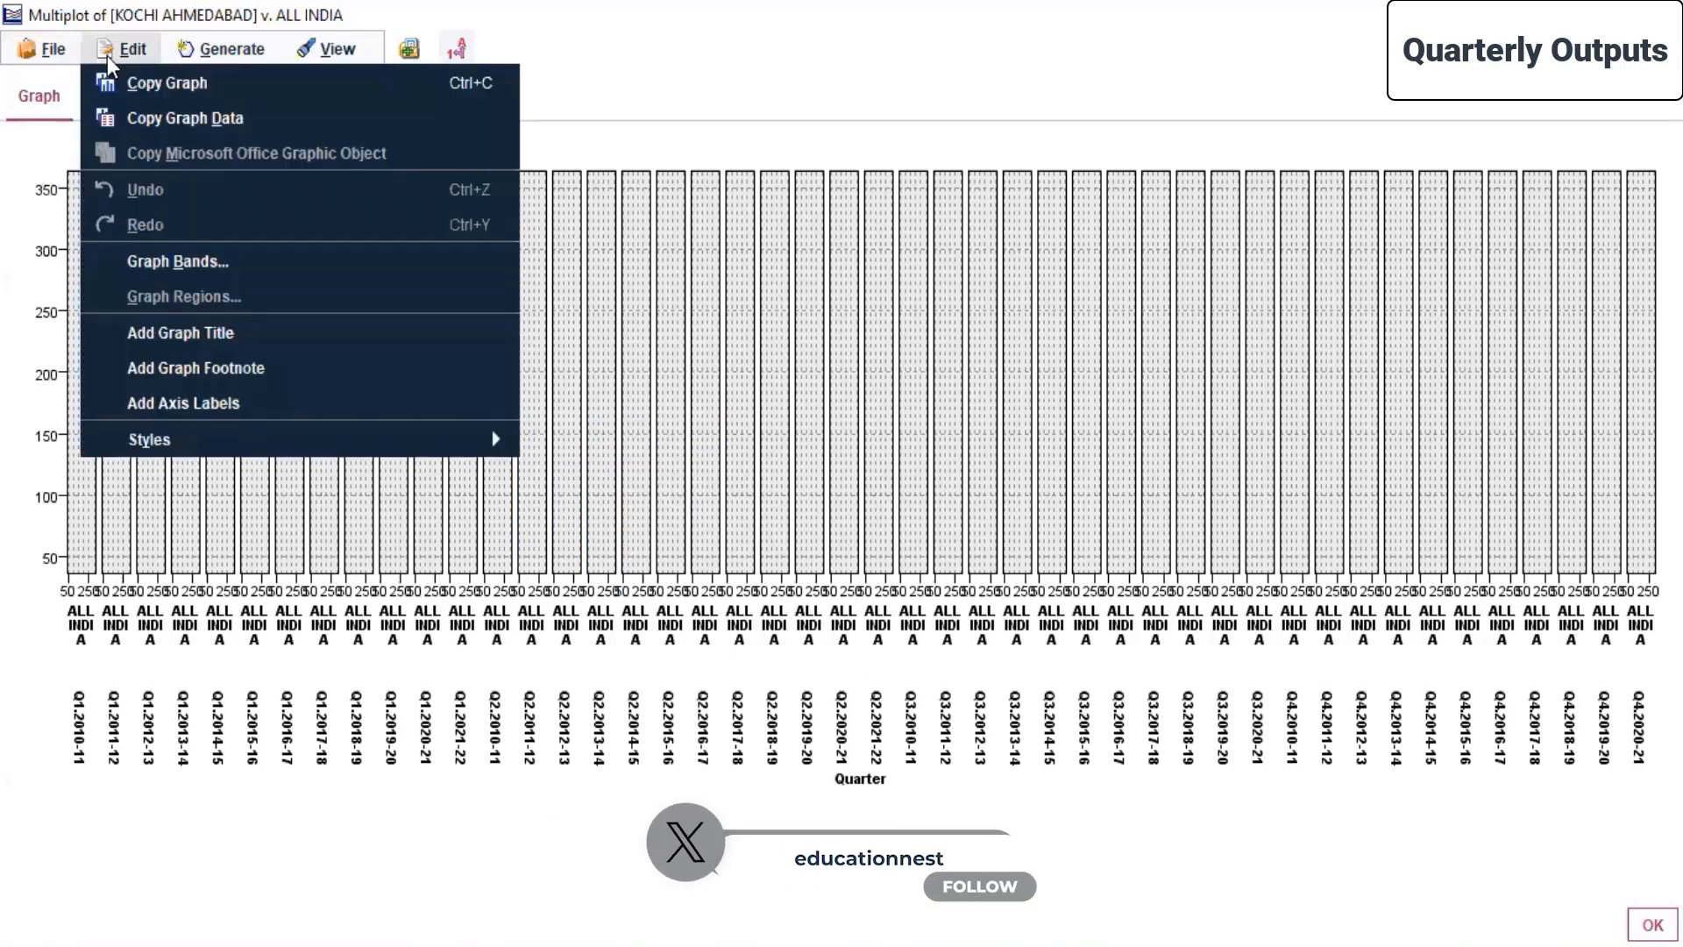
{"action": "mouse_move", "coordinate": [228, 449]}
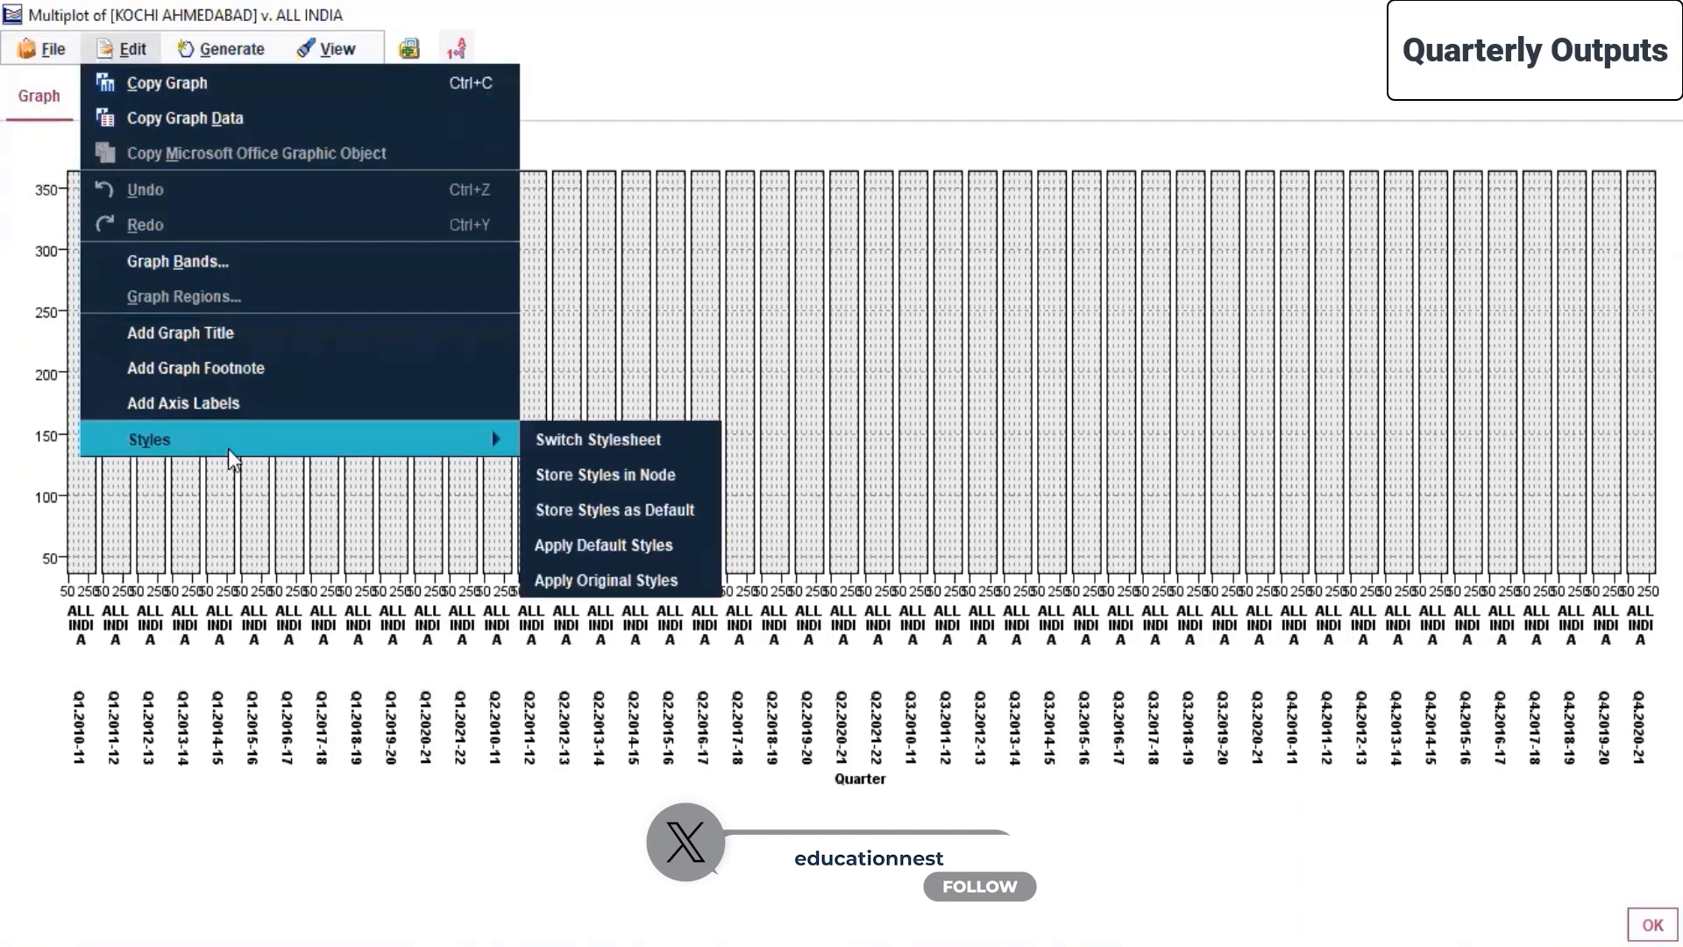
{"action": "left_click", "coordinate": [558, 445]}
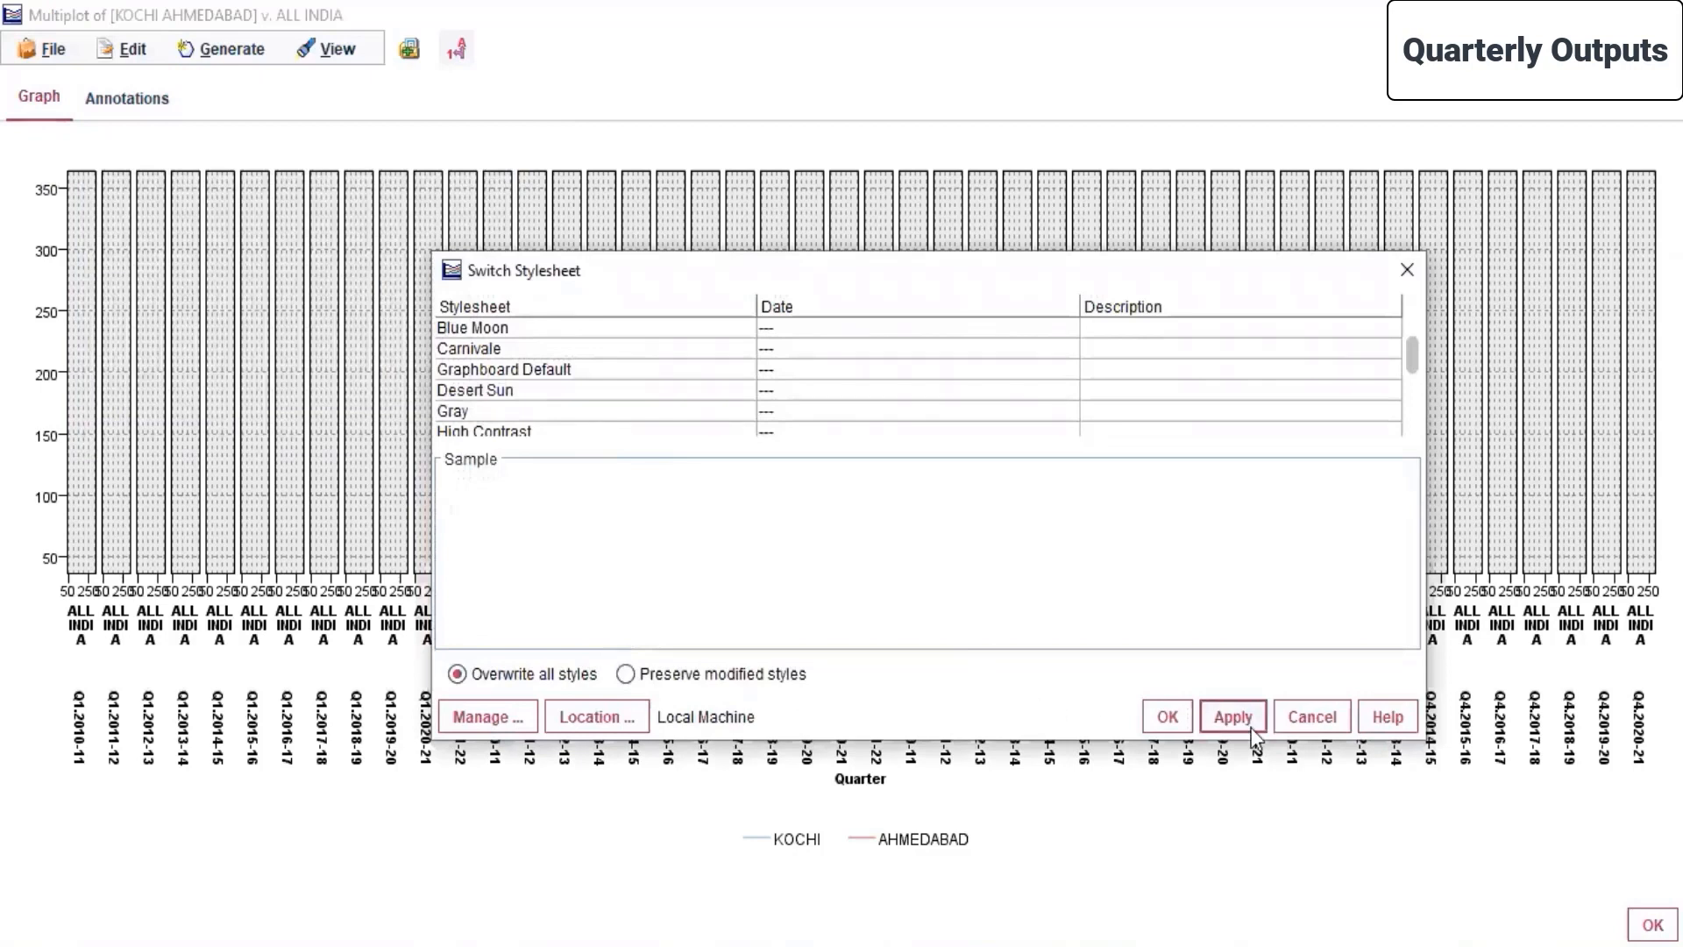
{"action": "left_click", "coordinate": [1312, 715]}
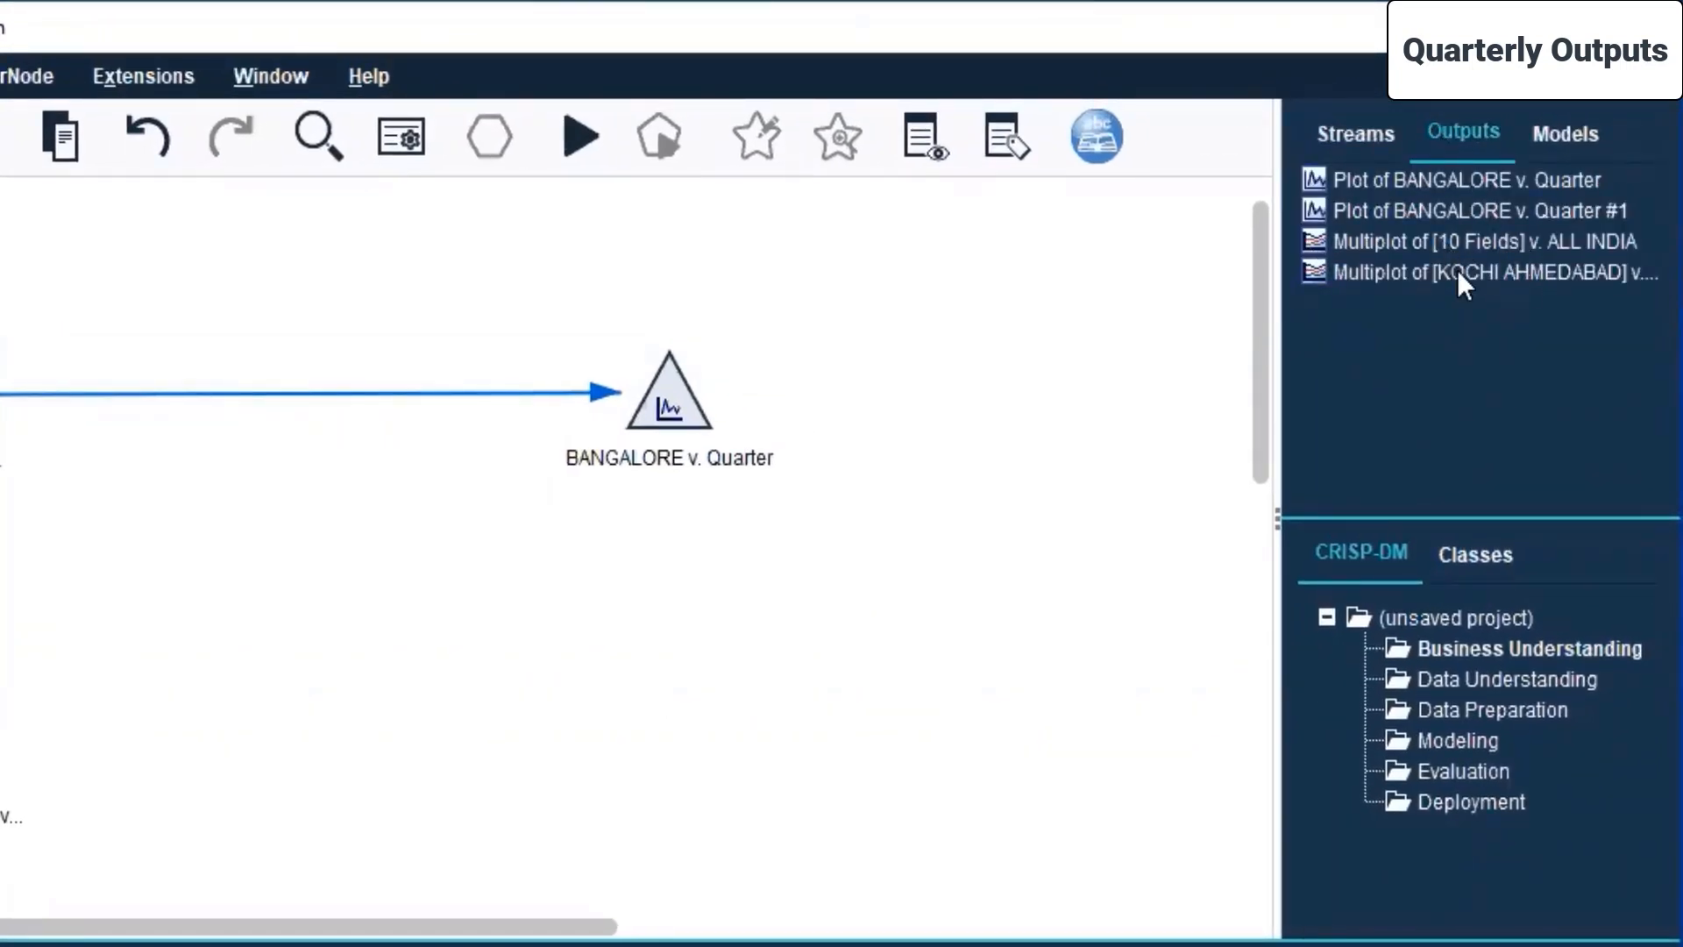
Step: Delete the duplicate output Plot of BANGALORE v. Quarter #1 from the stream's outputs
{"action": "left_click", "coordinate": [1466, 201]}
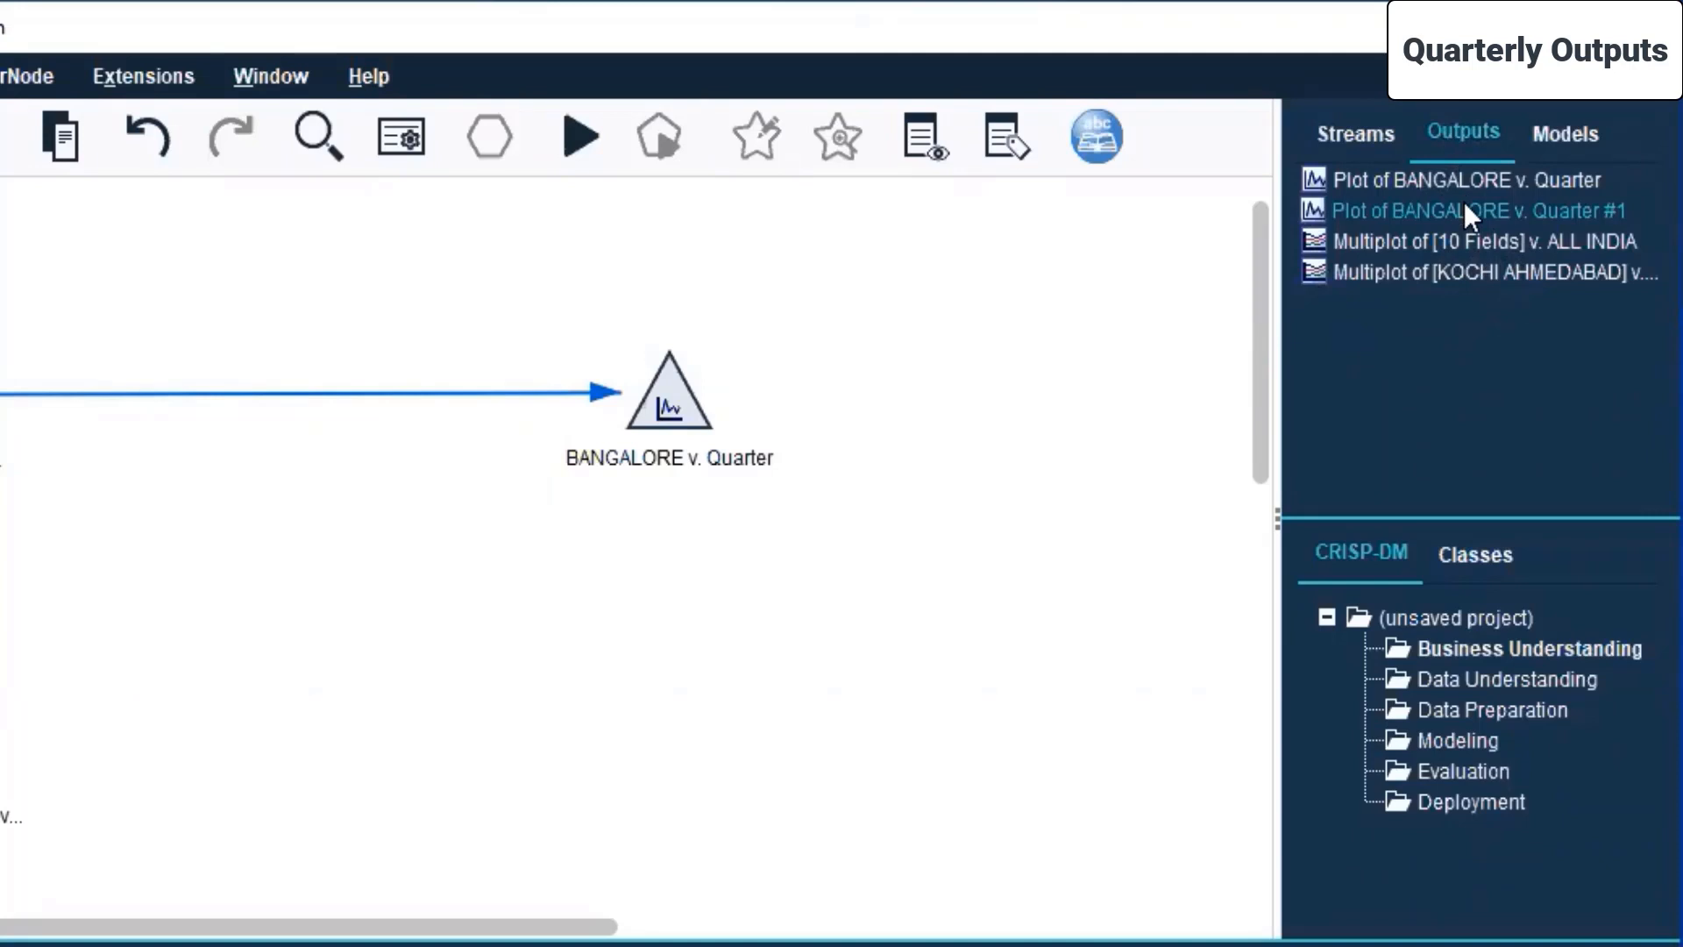
{"action": "right_click", "coordinate": [1404, 211]}
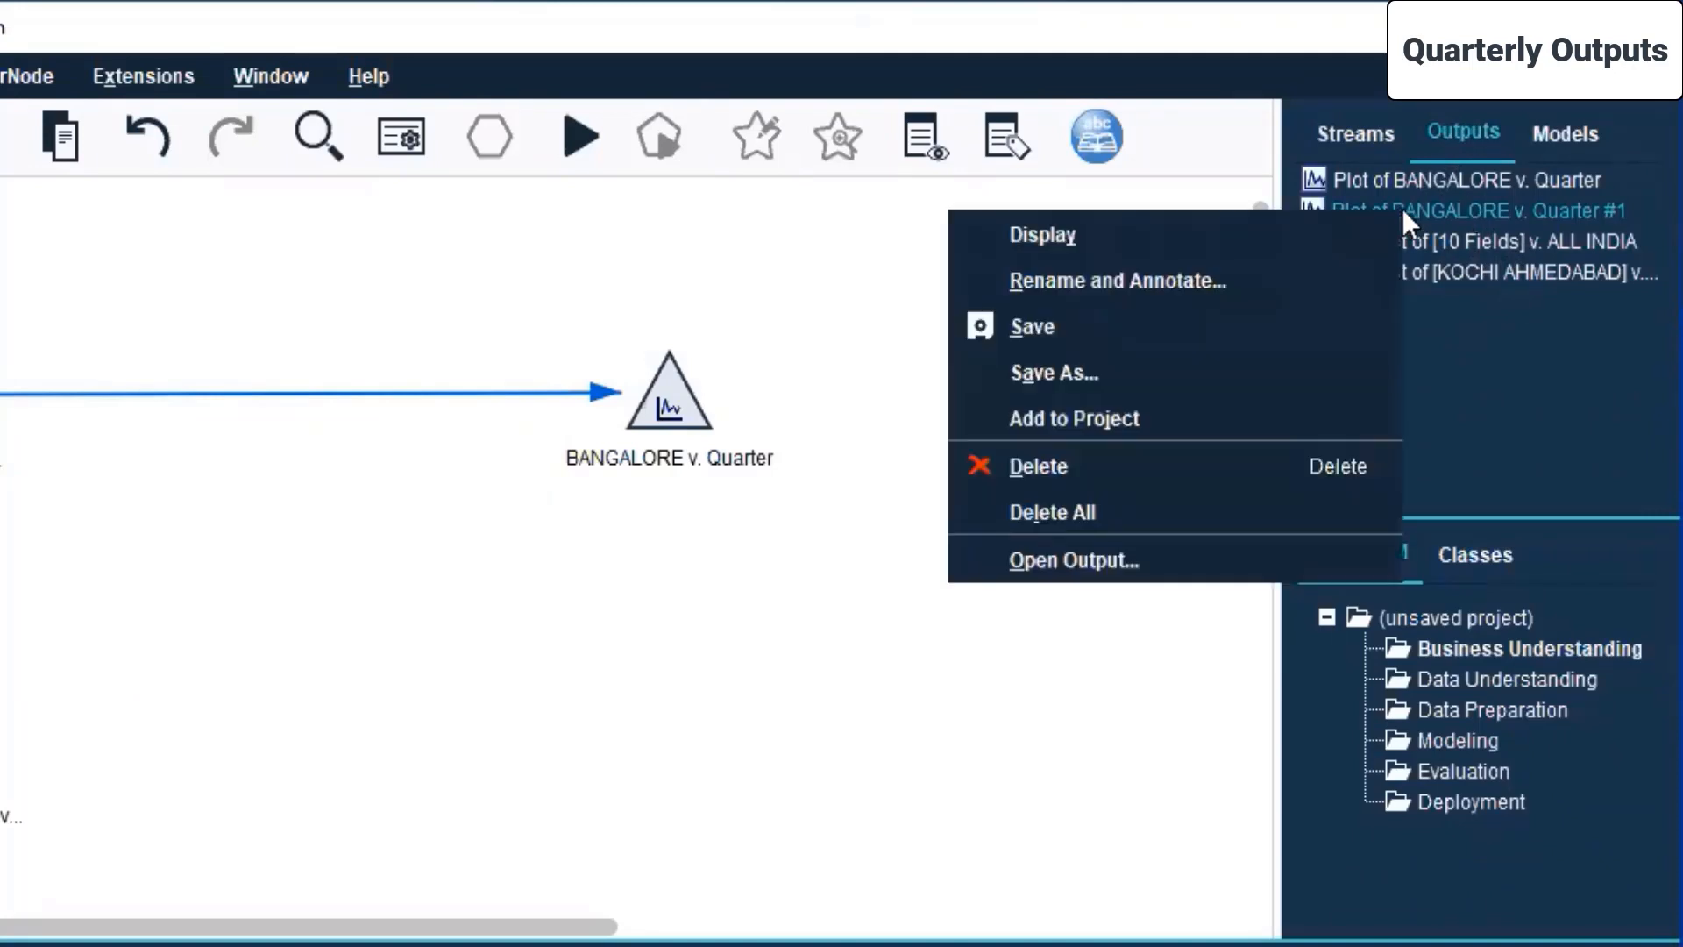
{"action": "left_click", "coordinate": [1108, 474]}
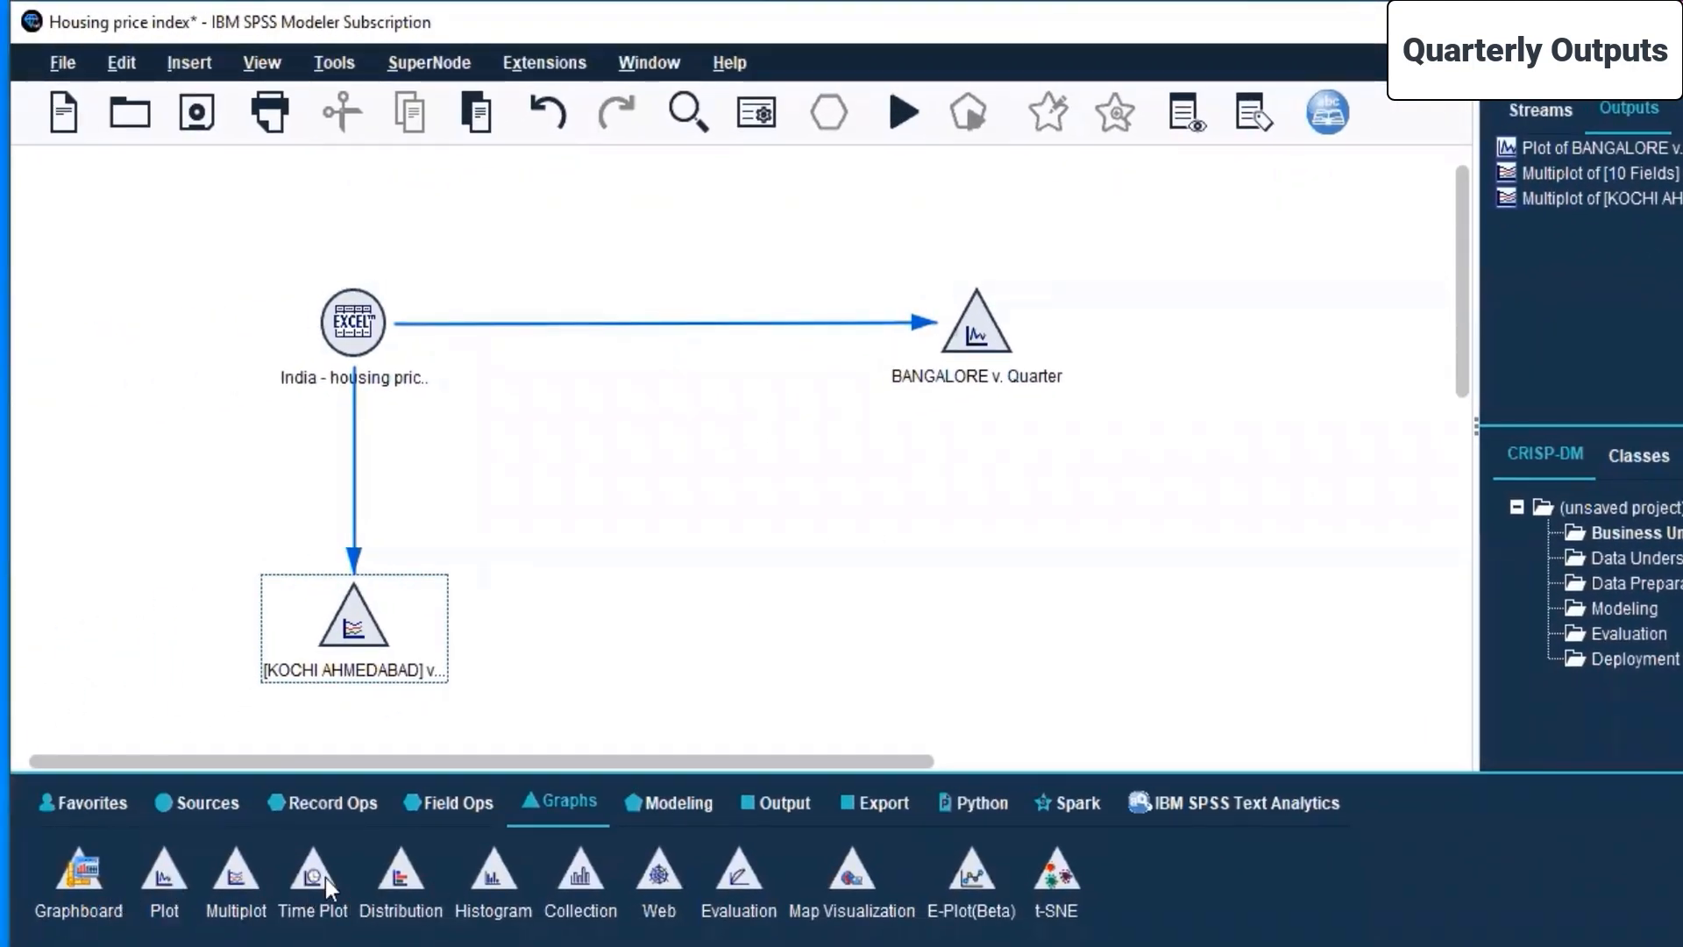
Step: Place a Time Plot node in the empty area of the canvas and try to select series for it
{"action": "left_click_drag", "start_coordinate": [304, 877], "coordinate": [766, 670]}
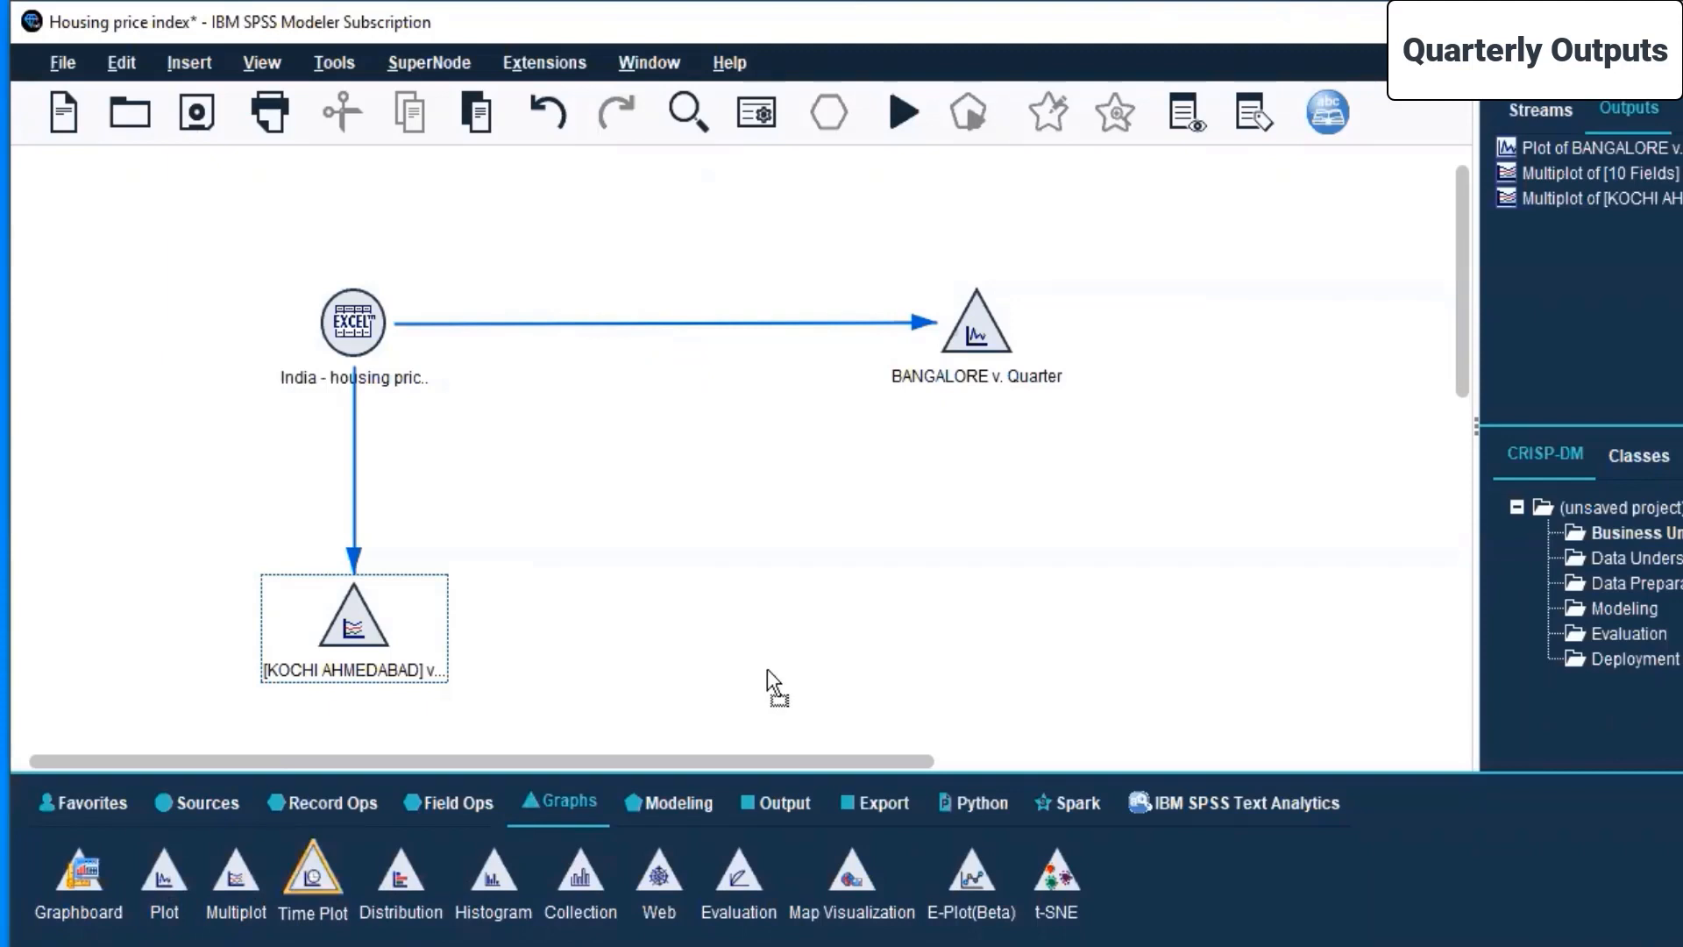
{"action": "left_click_drag", "start_coordinate": [836, 602], "coordinate": [836, 602]}
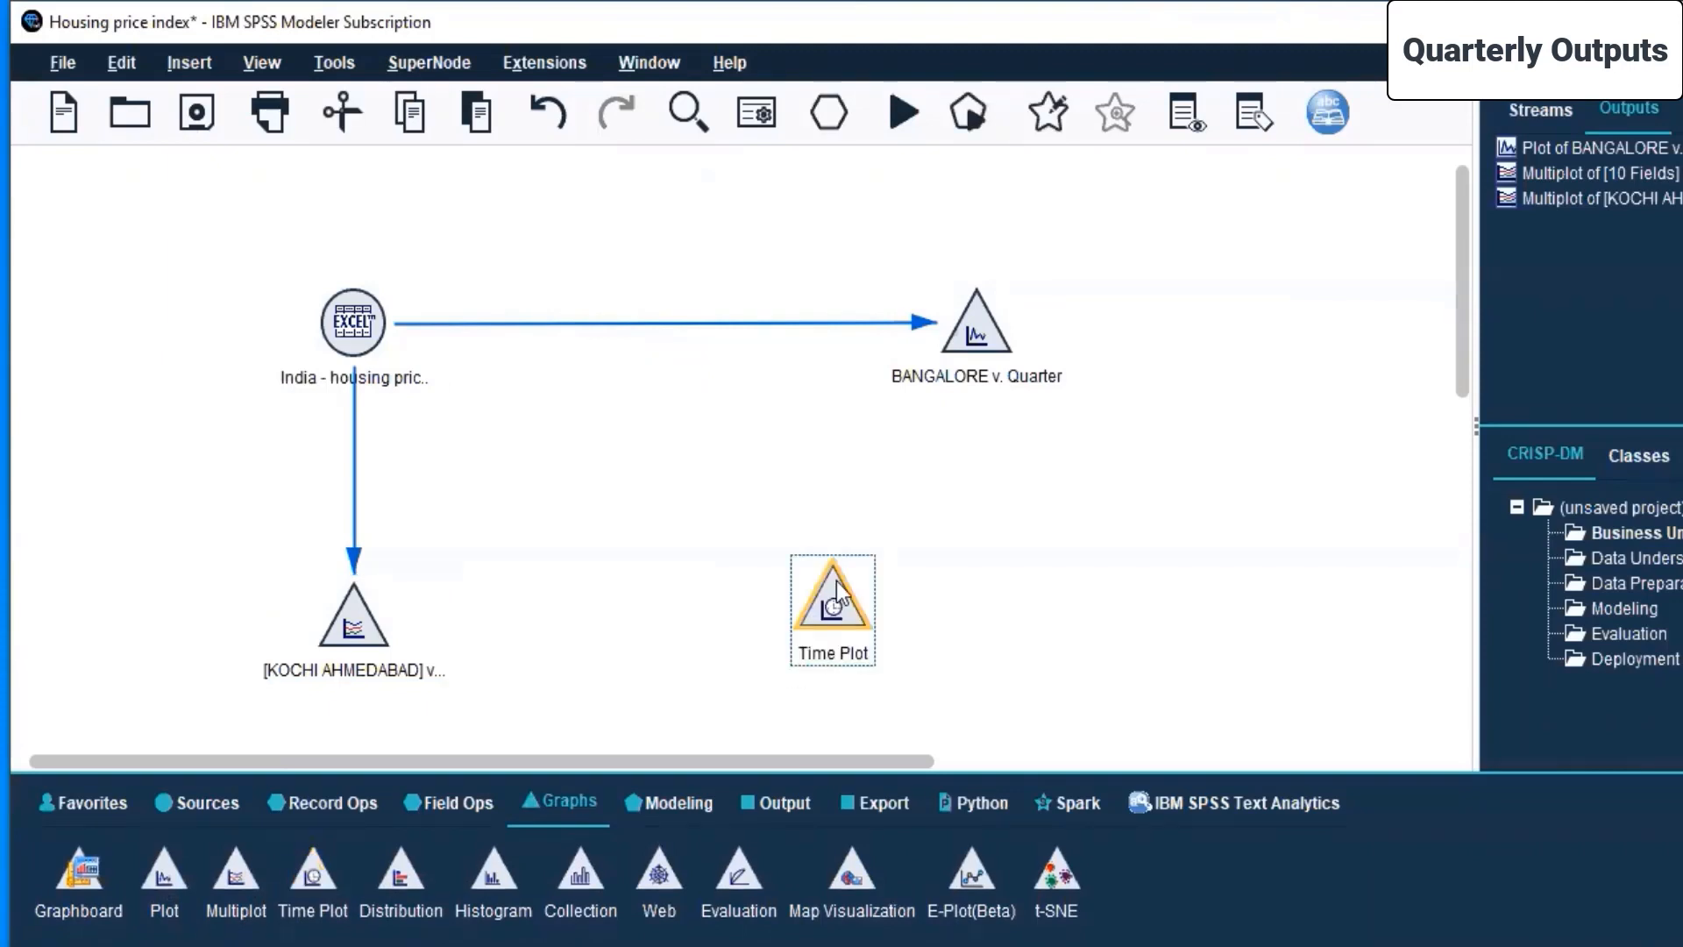
{"action": "double_click", "coordinate": [836, 583]}
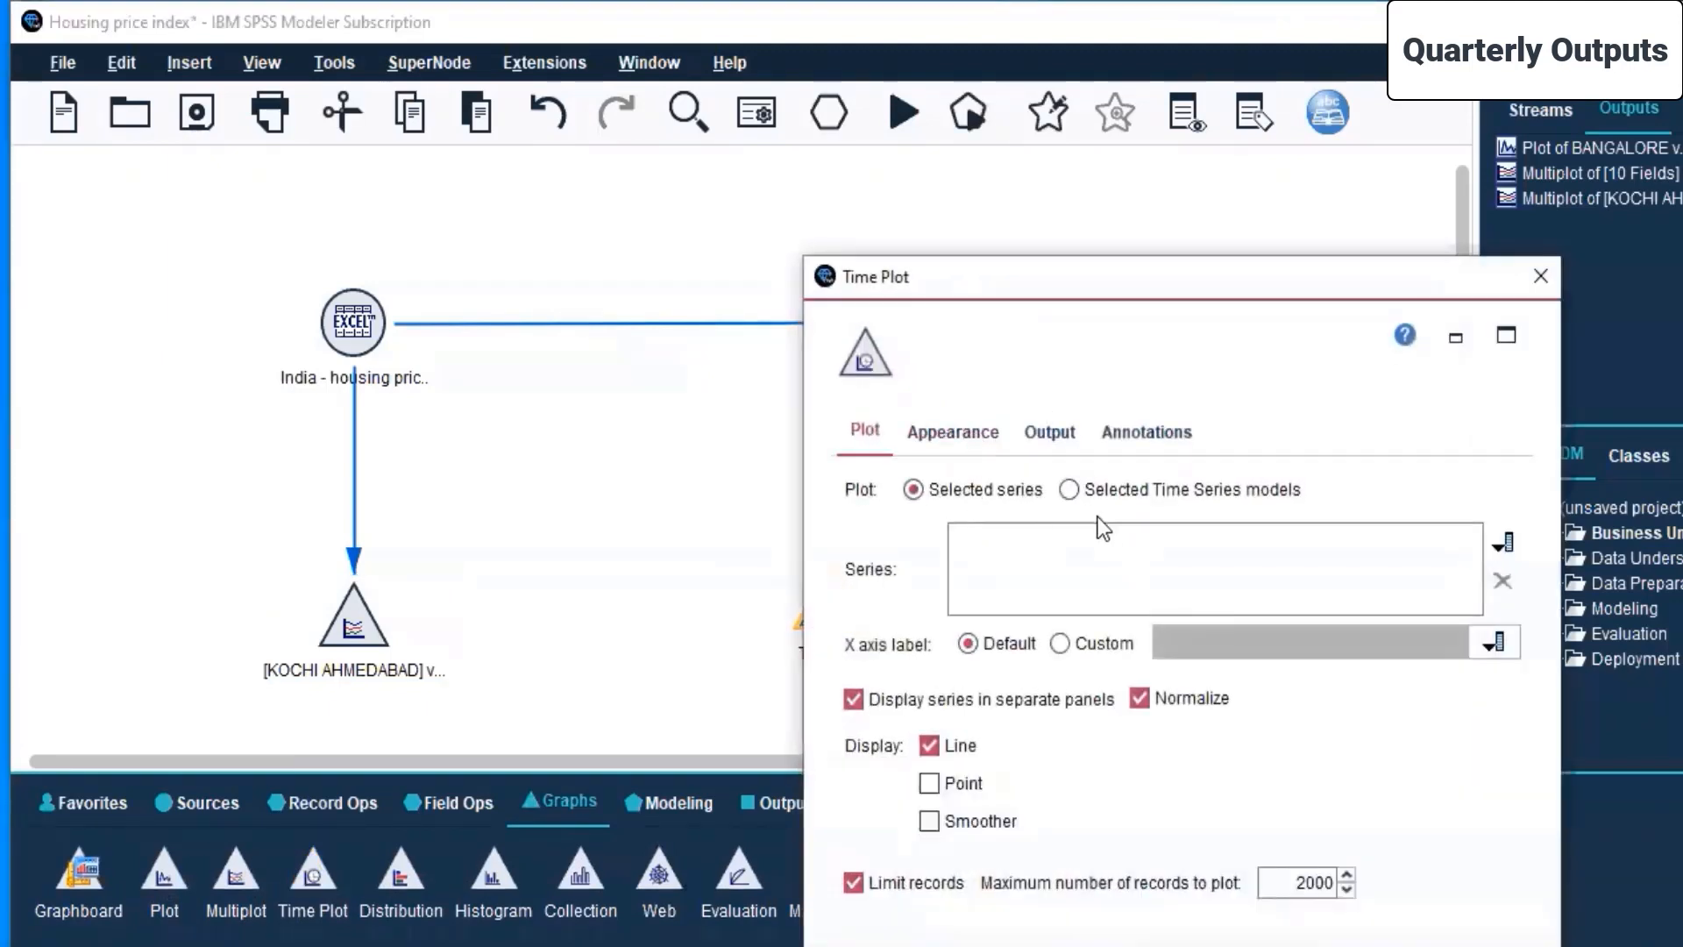
{"action": "left_click", "coordinate": [1502, 539]}
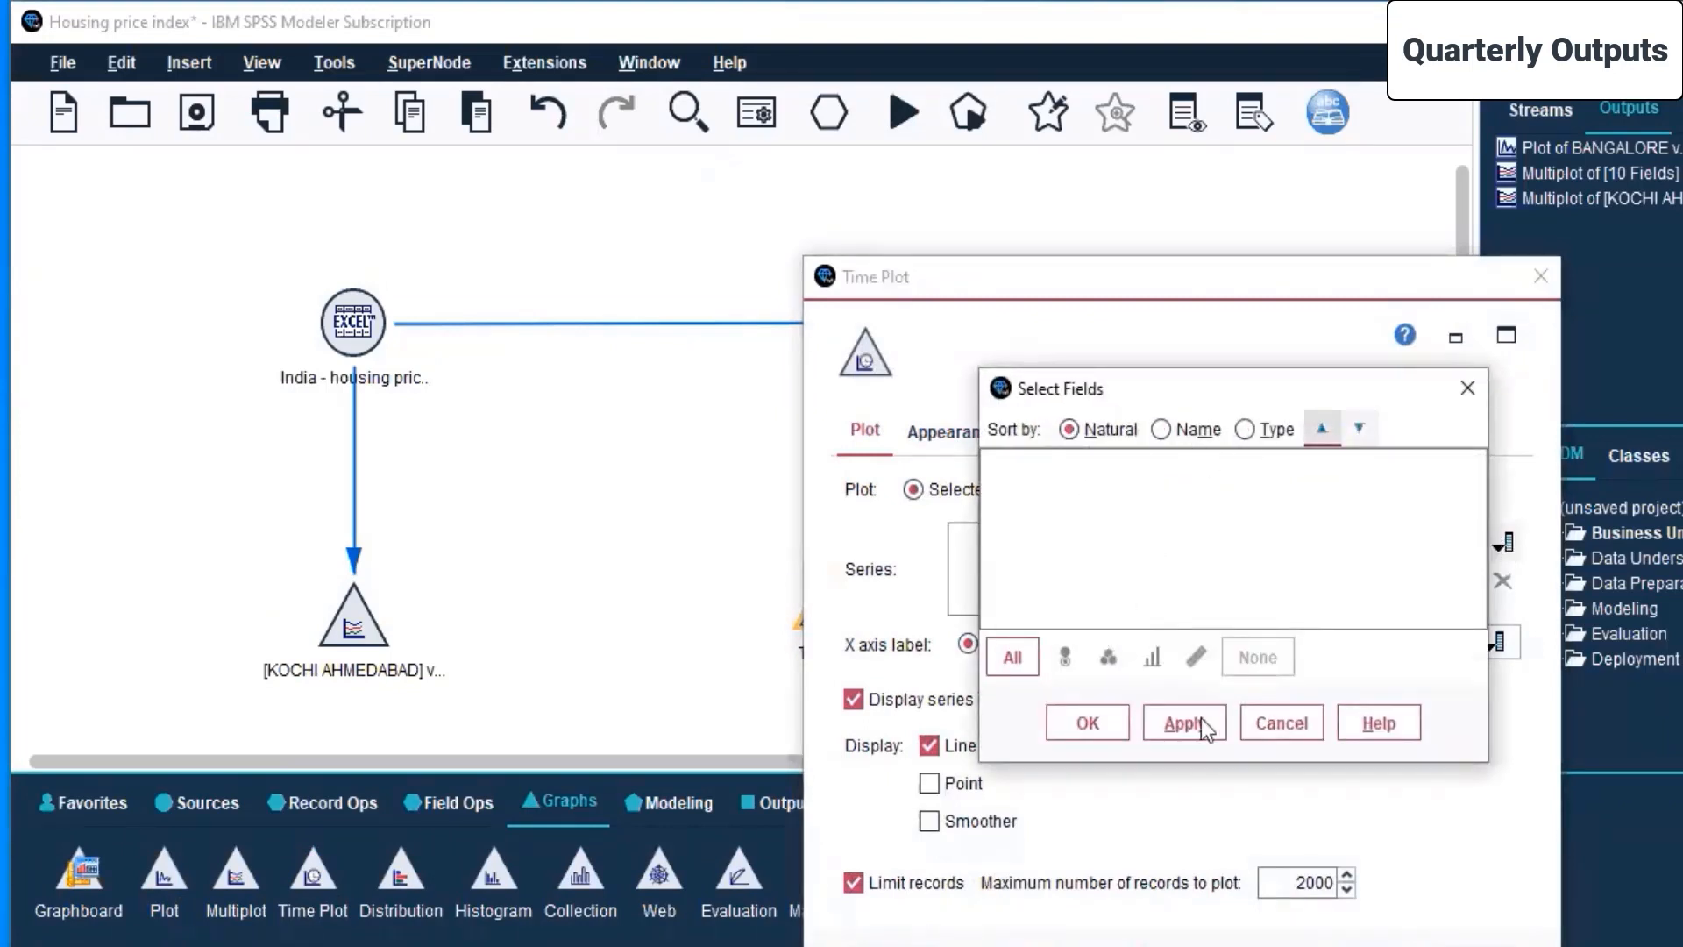
{"action": "left_click", "coordinate": [1302, 722]}
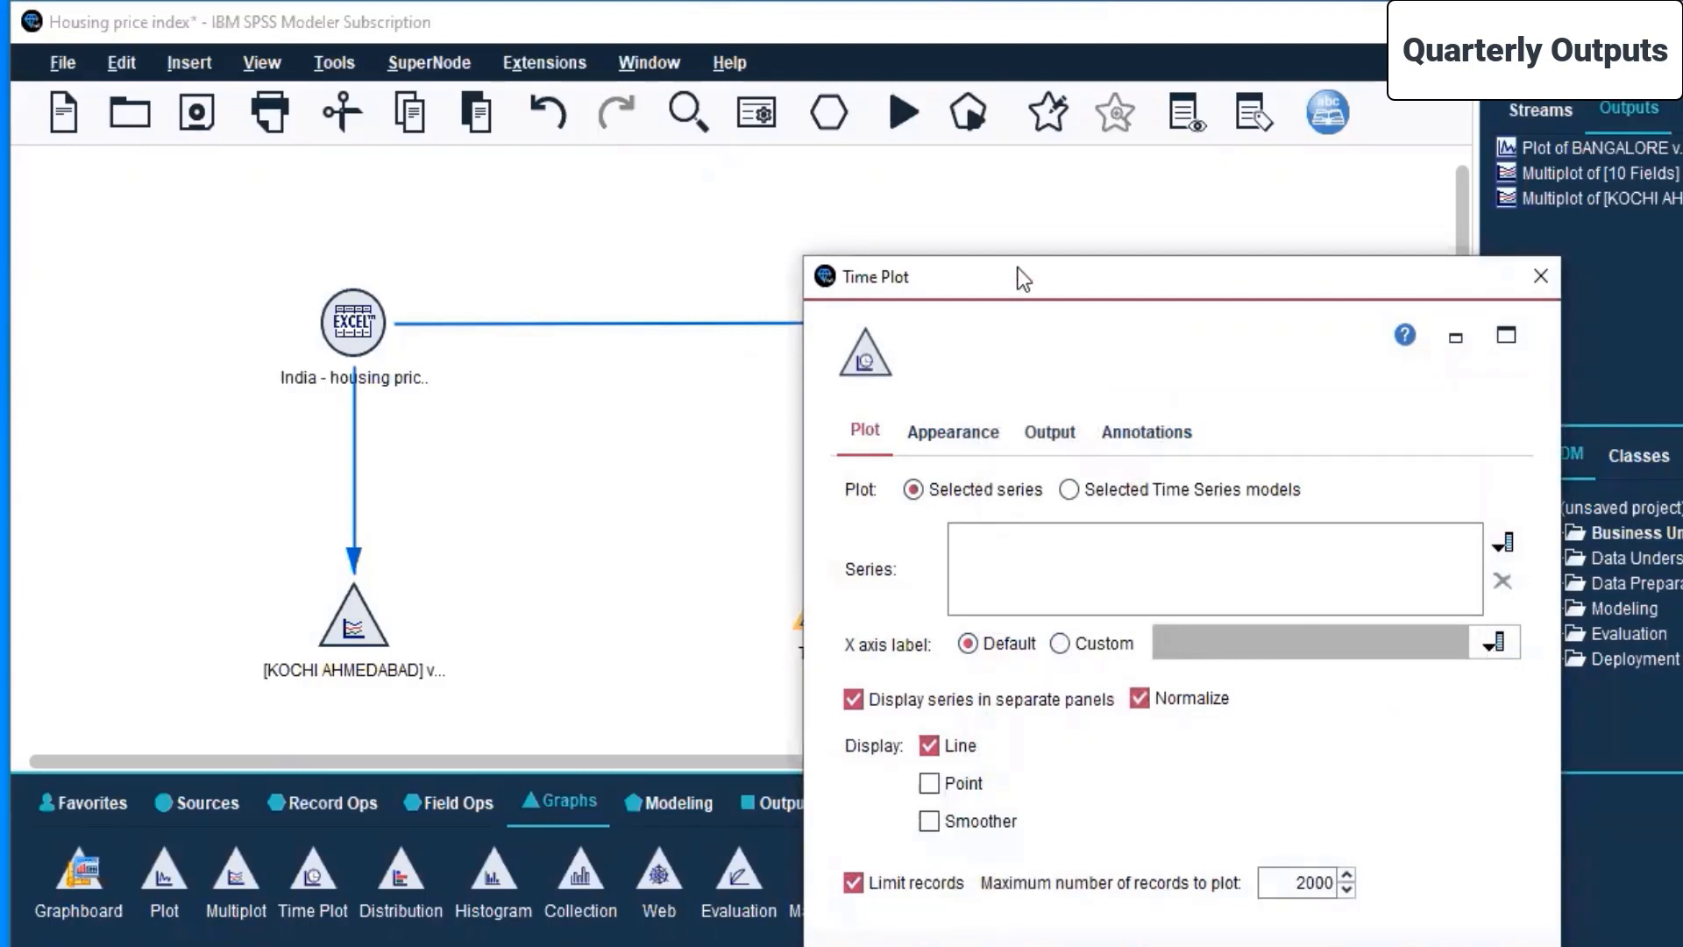
Step: Try to choose fields for Selected Time Series models, sorted by type, and delete the Time Plot node
{"action": "left_click_drag", "start_coordinate": [1021, 291], "coordinate": [869, 140]}
{"action": "left_click", "coordinate": [919, 339]}
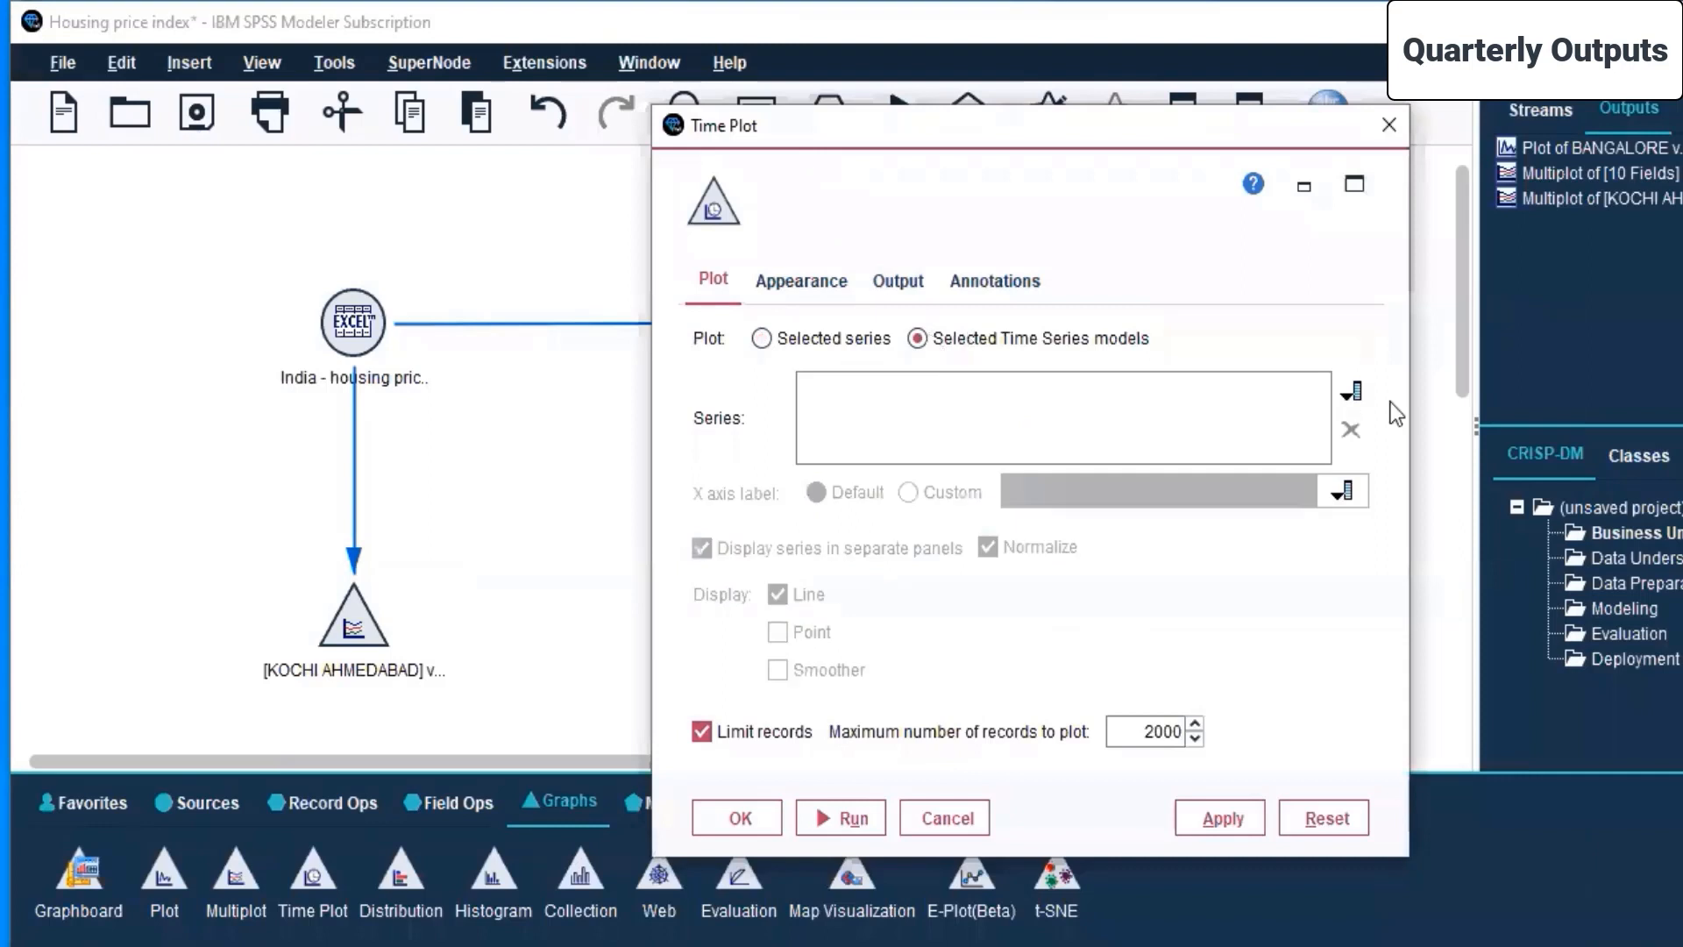
{"action": "left_click", "coordinate": [1350, 392]}
{"action": "left_click", "coordinate": [1046, 287]}
{"action": "left_click", "coordinate": [1089, 281]}
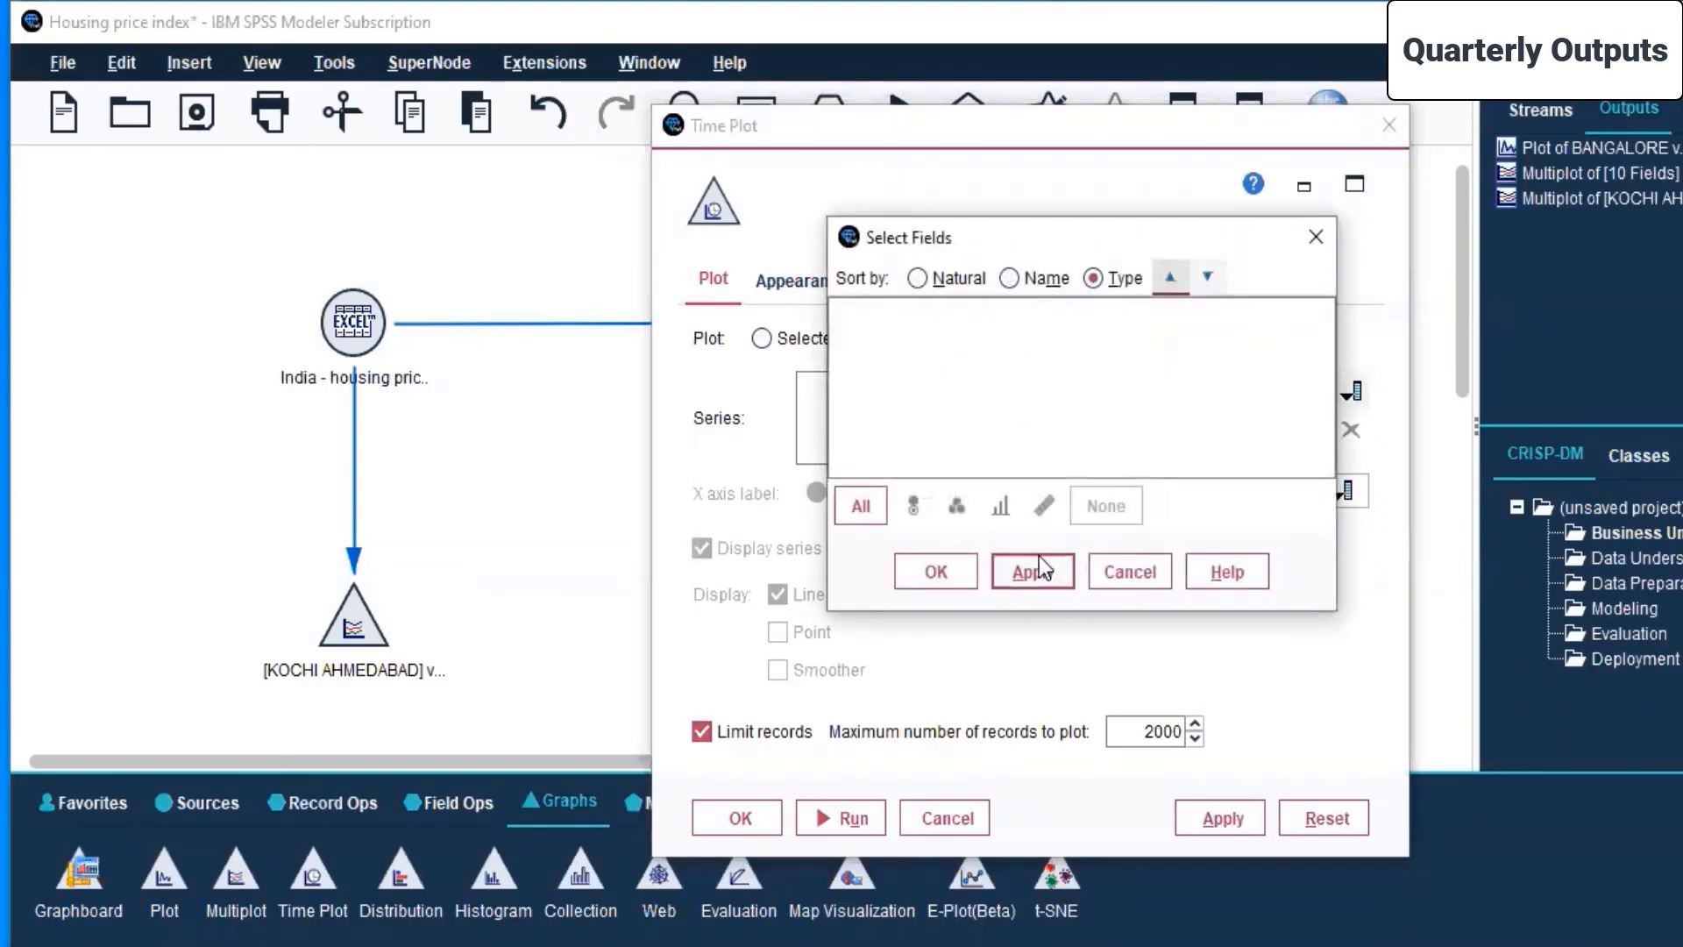
{"action": "left_click", "coordinate": [1148, 563]}
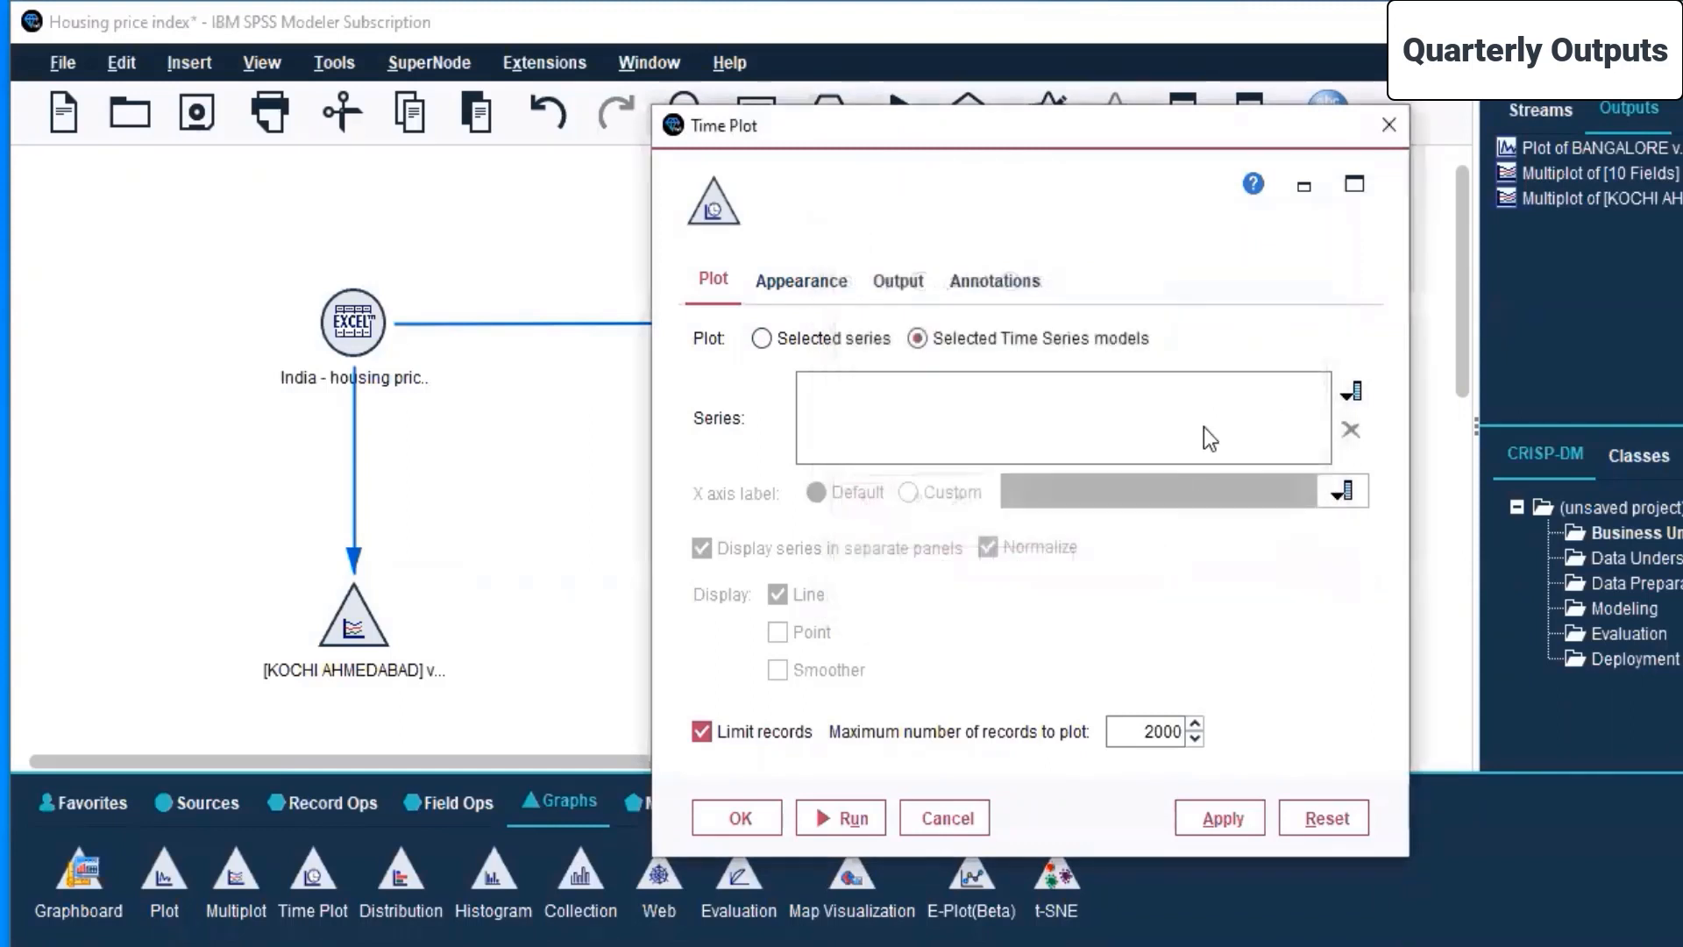
{"action": "left_click", "coordinate": [1388, 124]}
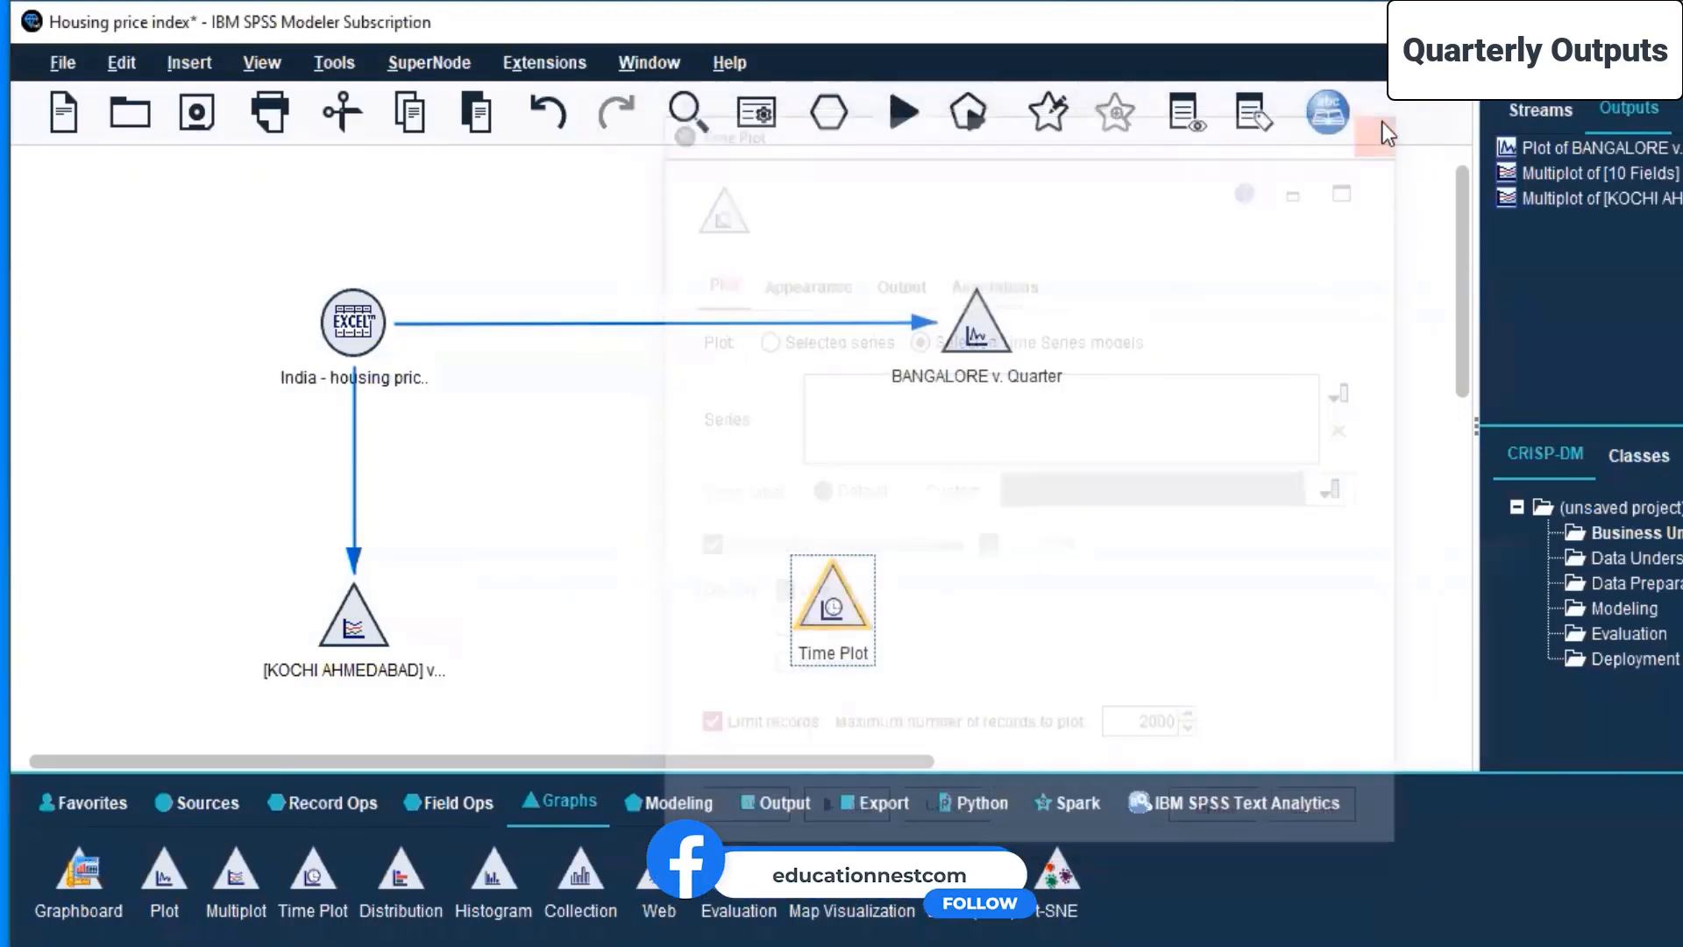
{"action": "right_click", "coordinate": [833, 605]}
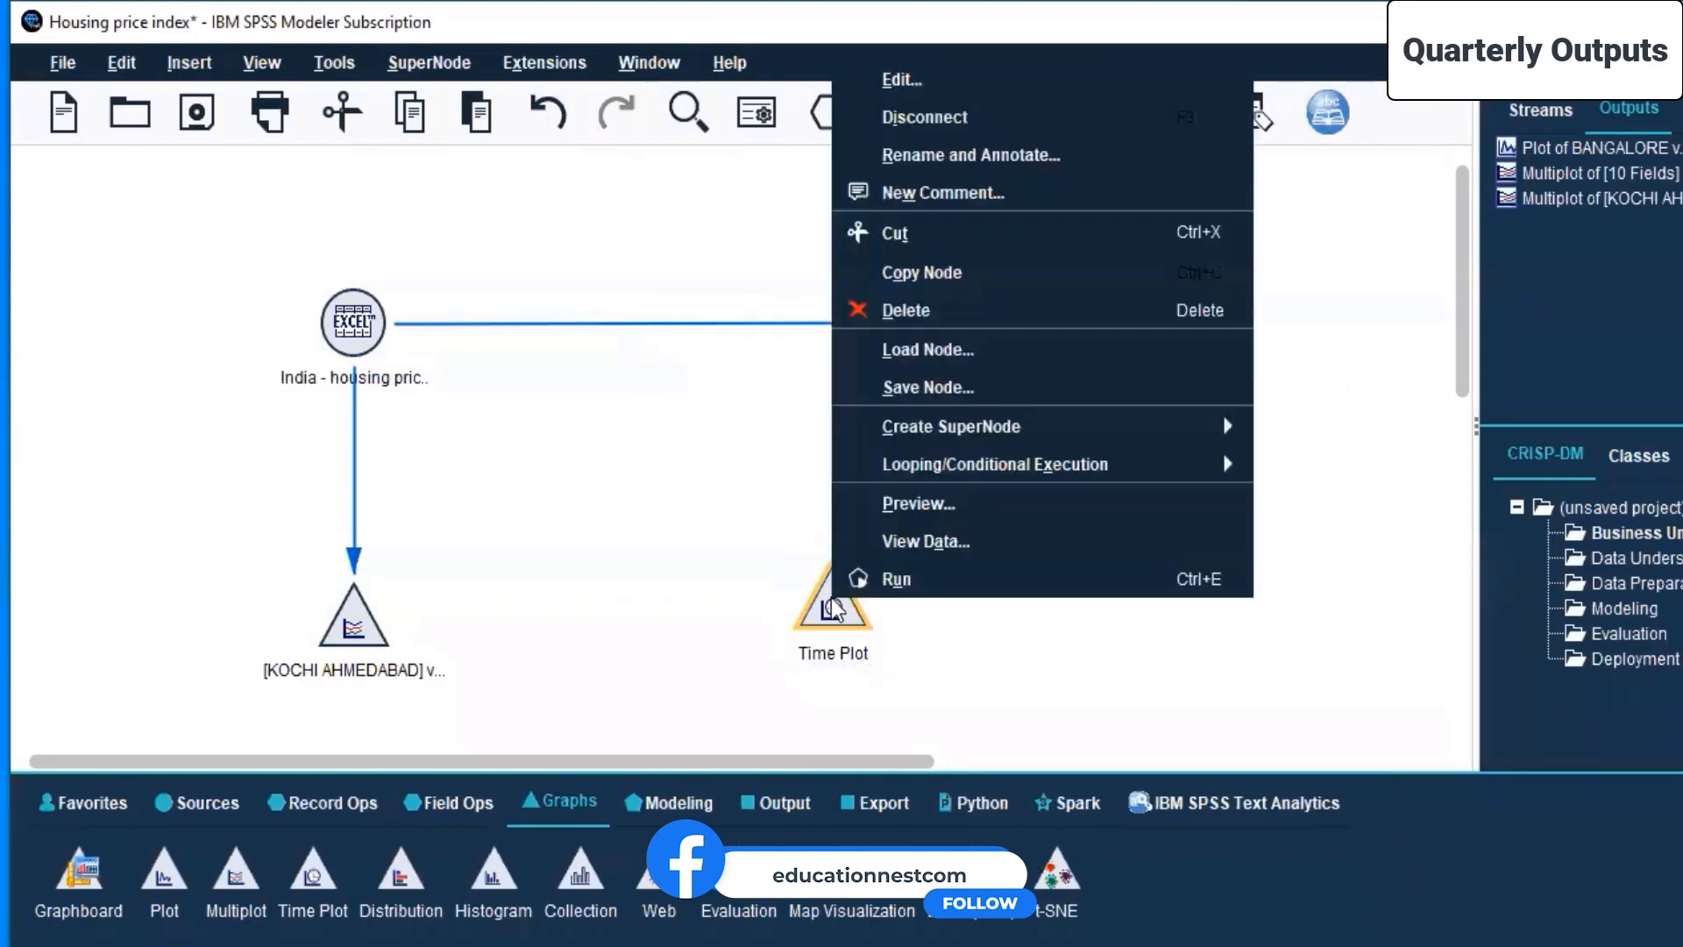
{"action": "left_click", "coordinate": [896, 314]}
Step: Add a Histogram node connected to the Excel source and place it below the BANGALORE v. Quarter node
{"action": "left_click", "coordinate": [491, 866]}
{"action": "left_click", "coordinate": [481, 328]}
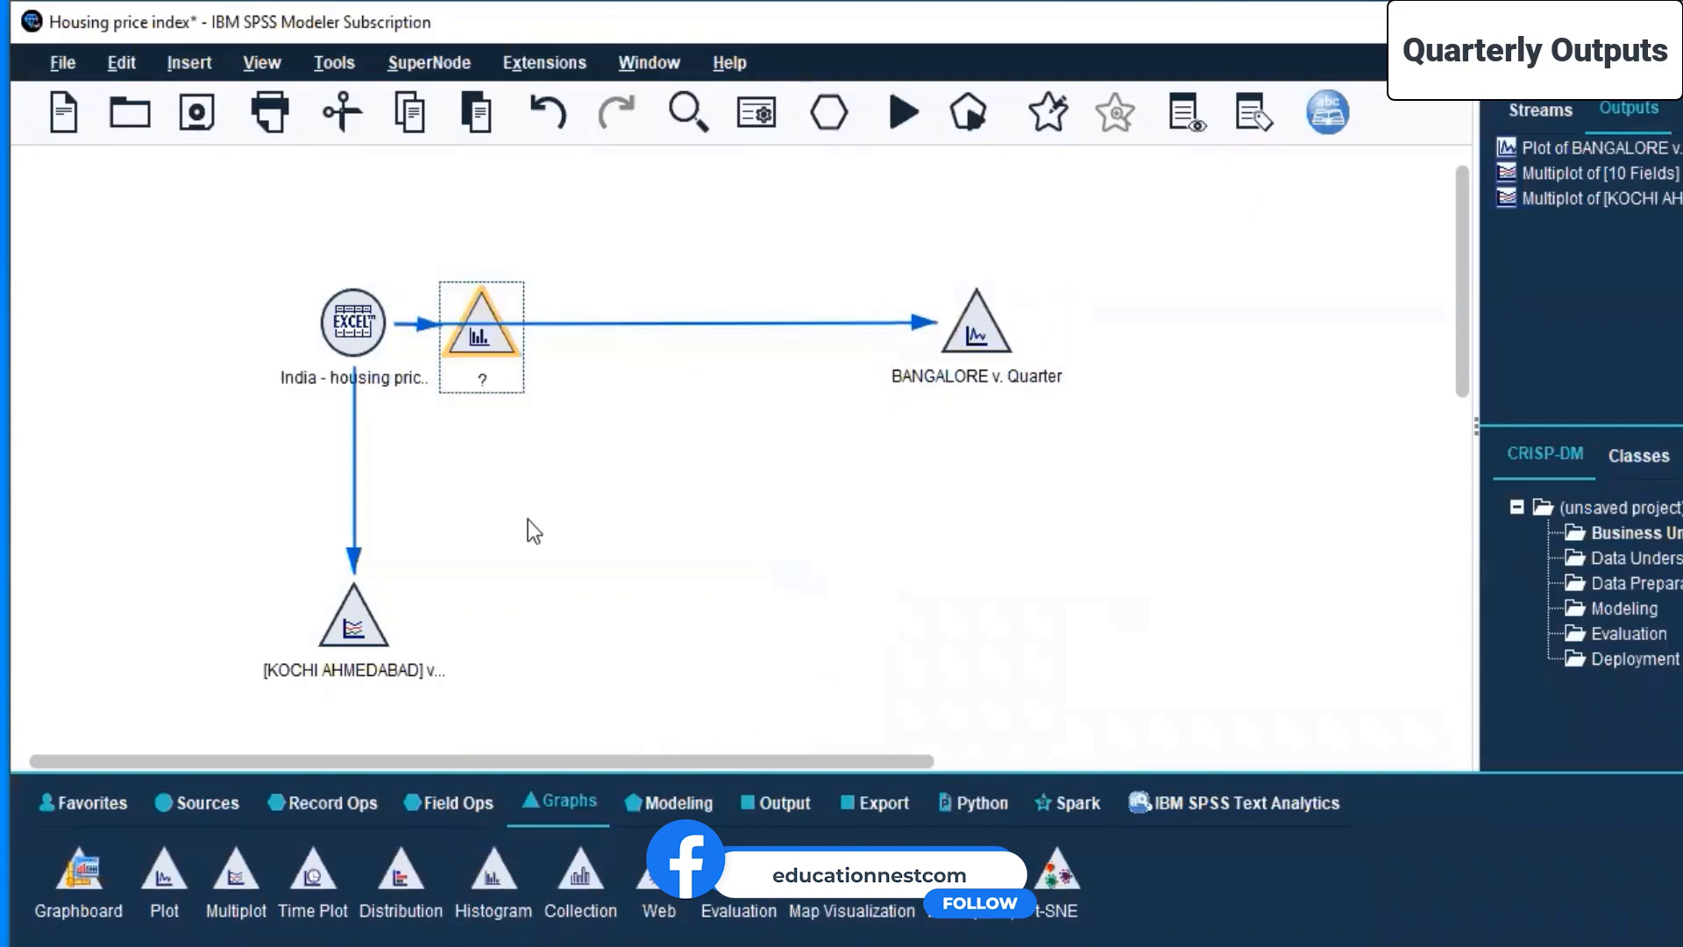
{"action": "left_click_drag", "start_coordinate": [485, 367], "coordinate": [973, 609]}
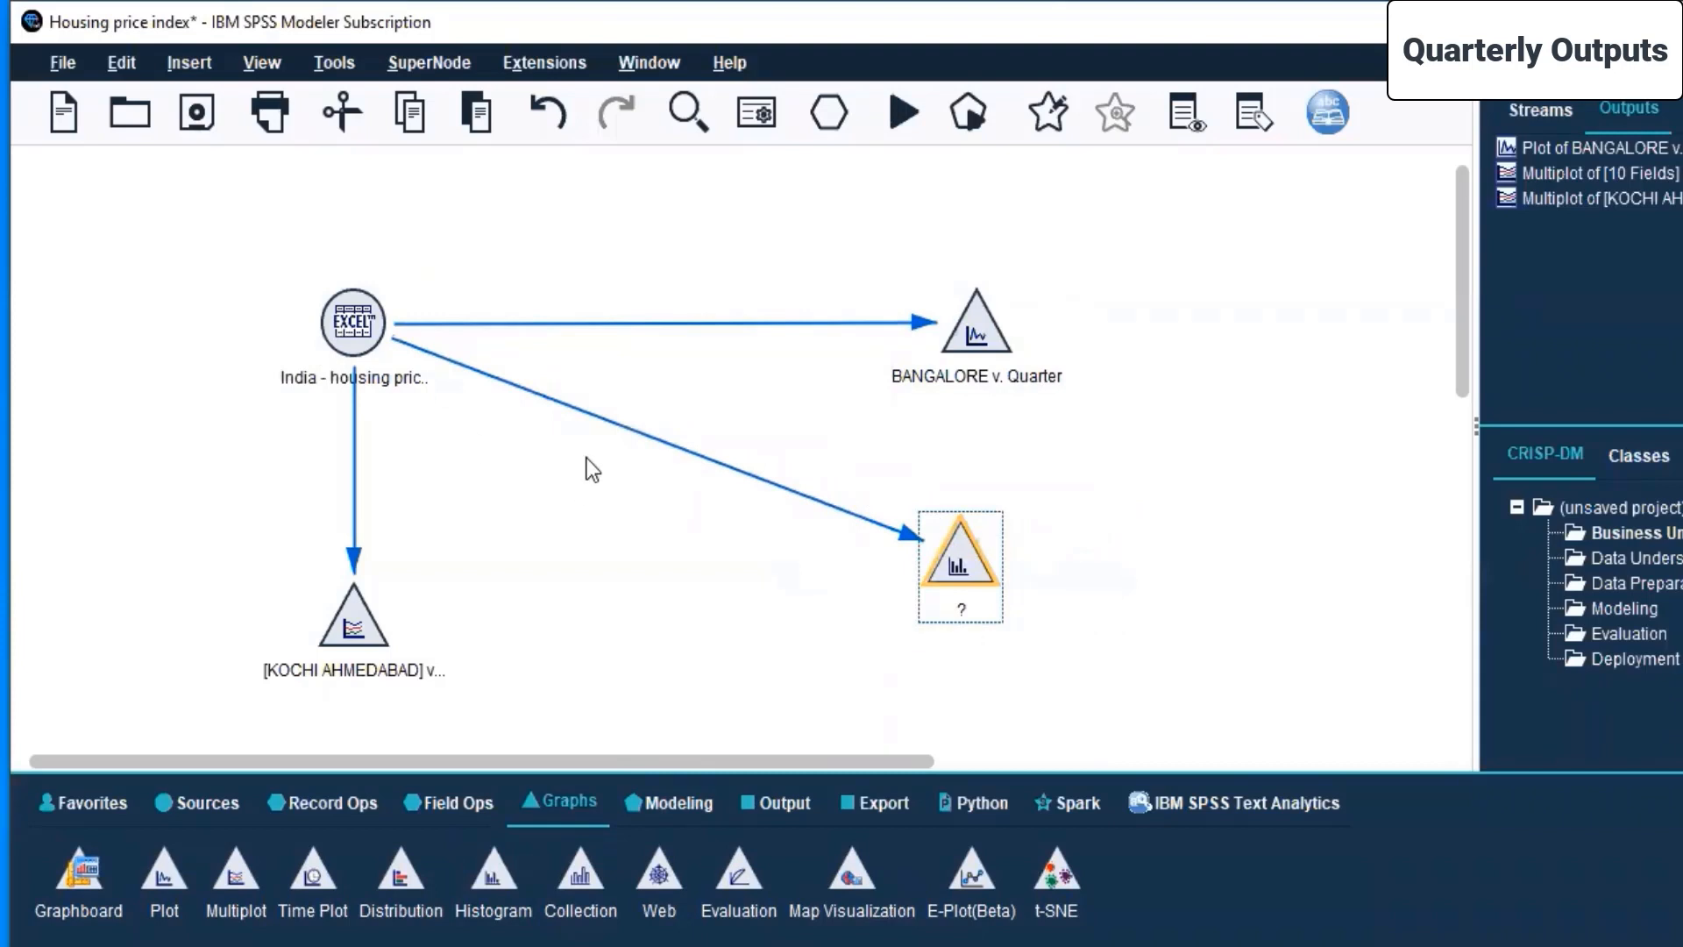
Step: Open the Histogram node for editing and set its plot field to ALL INDIA
{"action": "right_click", "coordinate": [950, 558]}
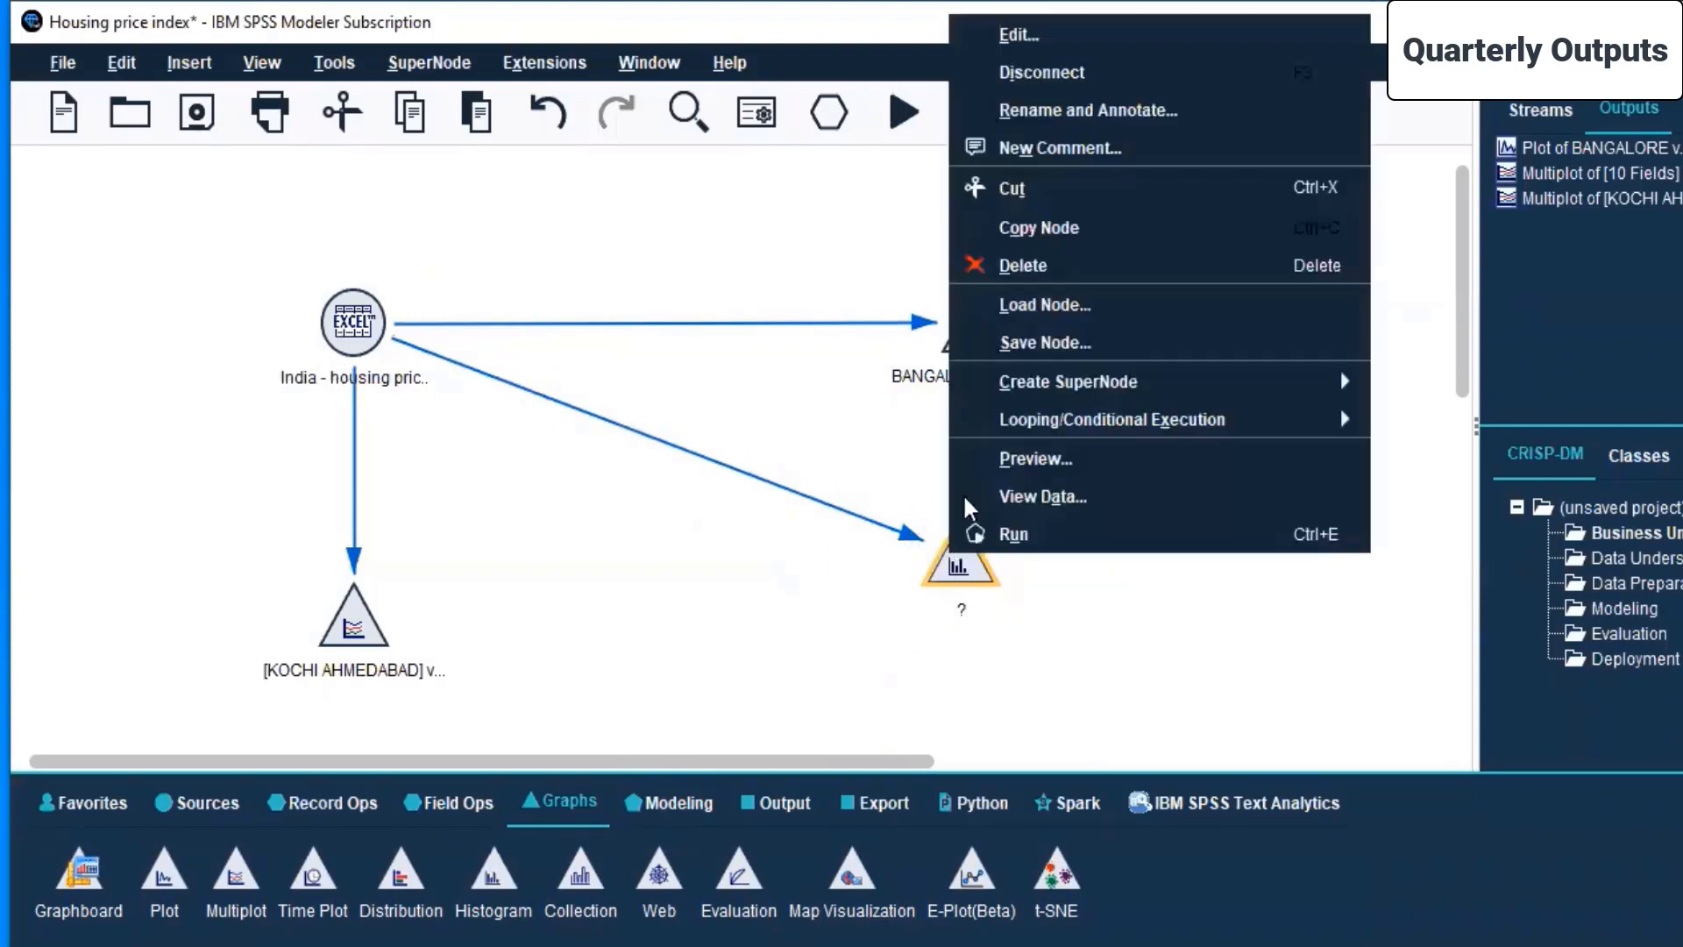
{"action": "left_click", "coordinate": [1008, 35]}
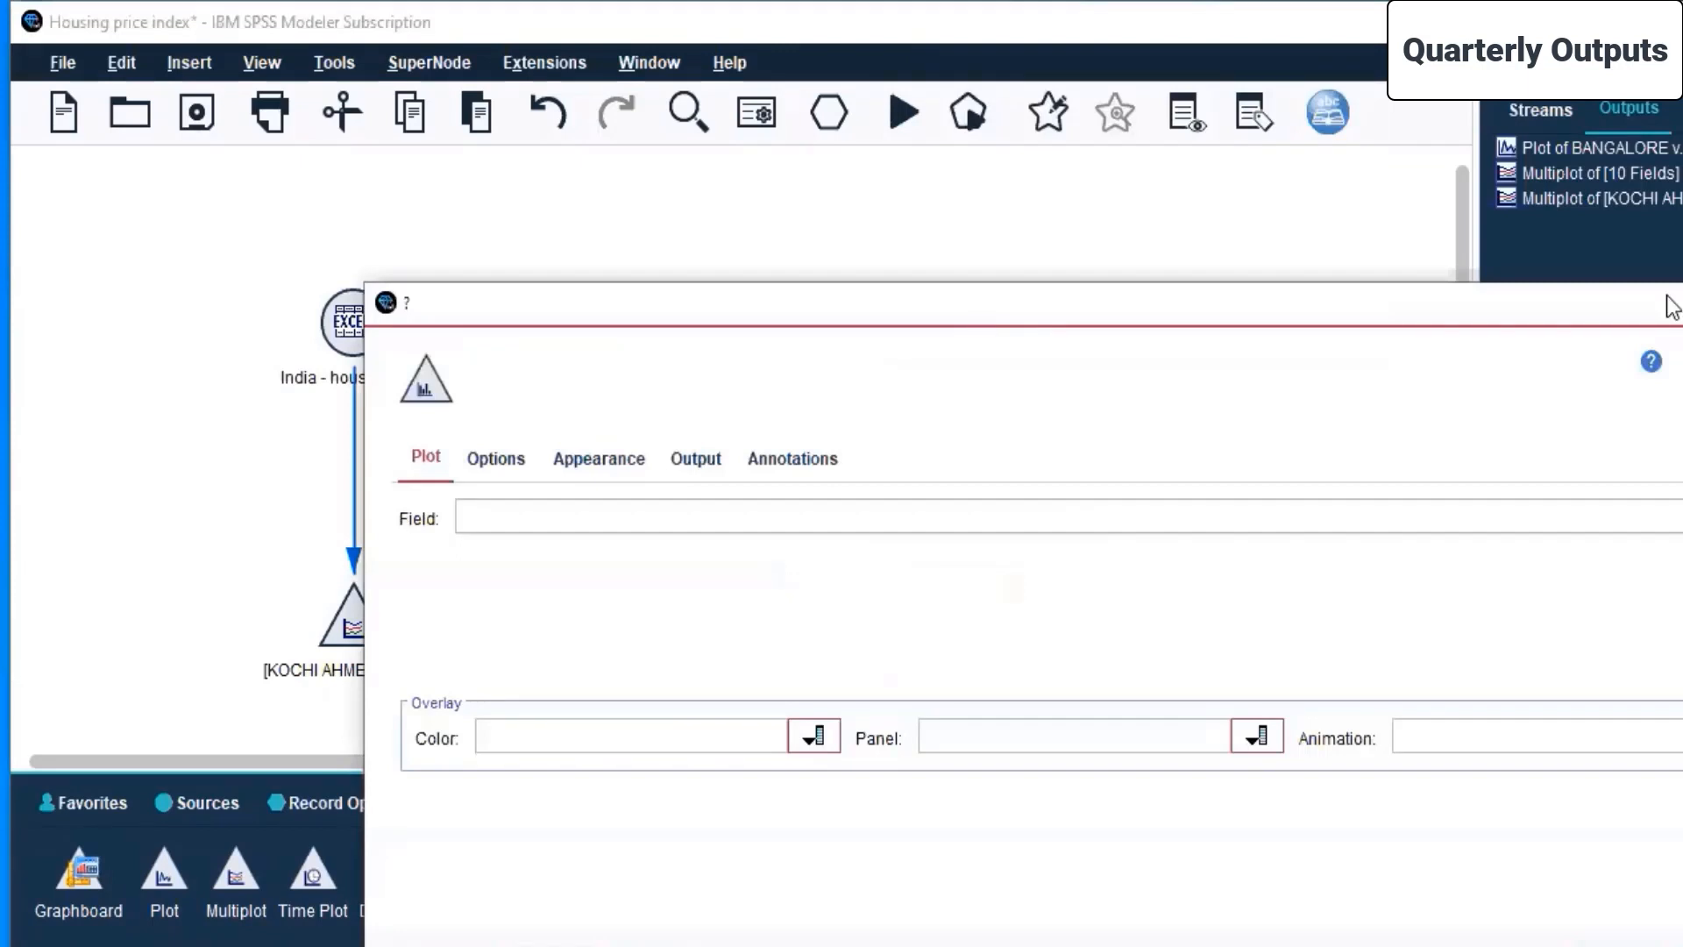
{"action": "left_click", "coordinate": [1665, 339]}
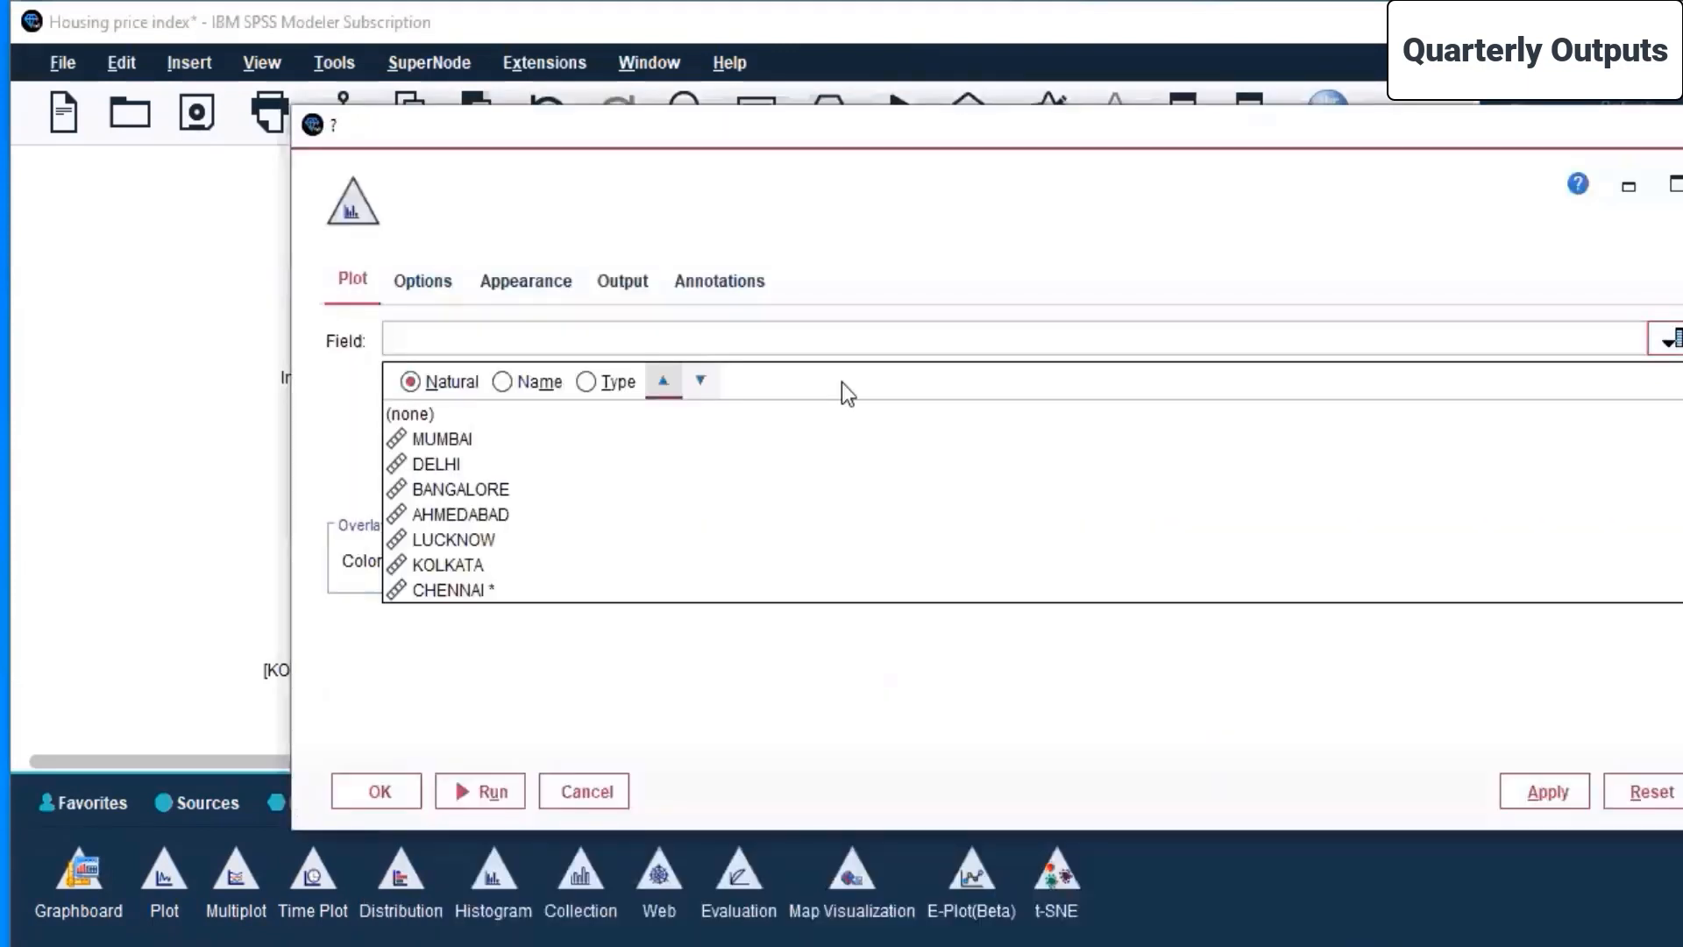
{"action": "scroll", "coordinate": [450, 578], "scroll_direction": "down", "scroll_amount": 2}
{"action": "left_click", "coordinate": [451, 590]}
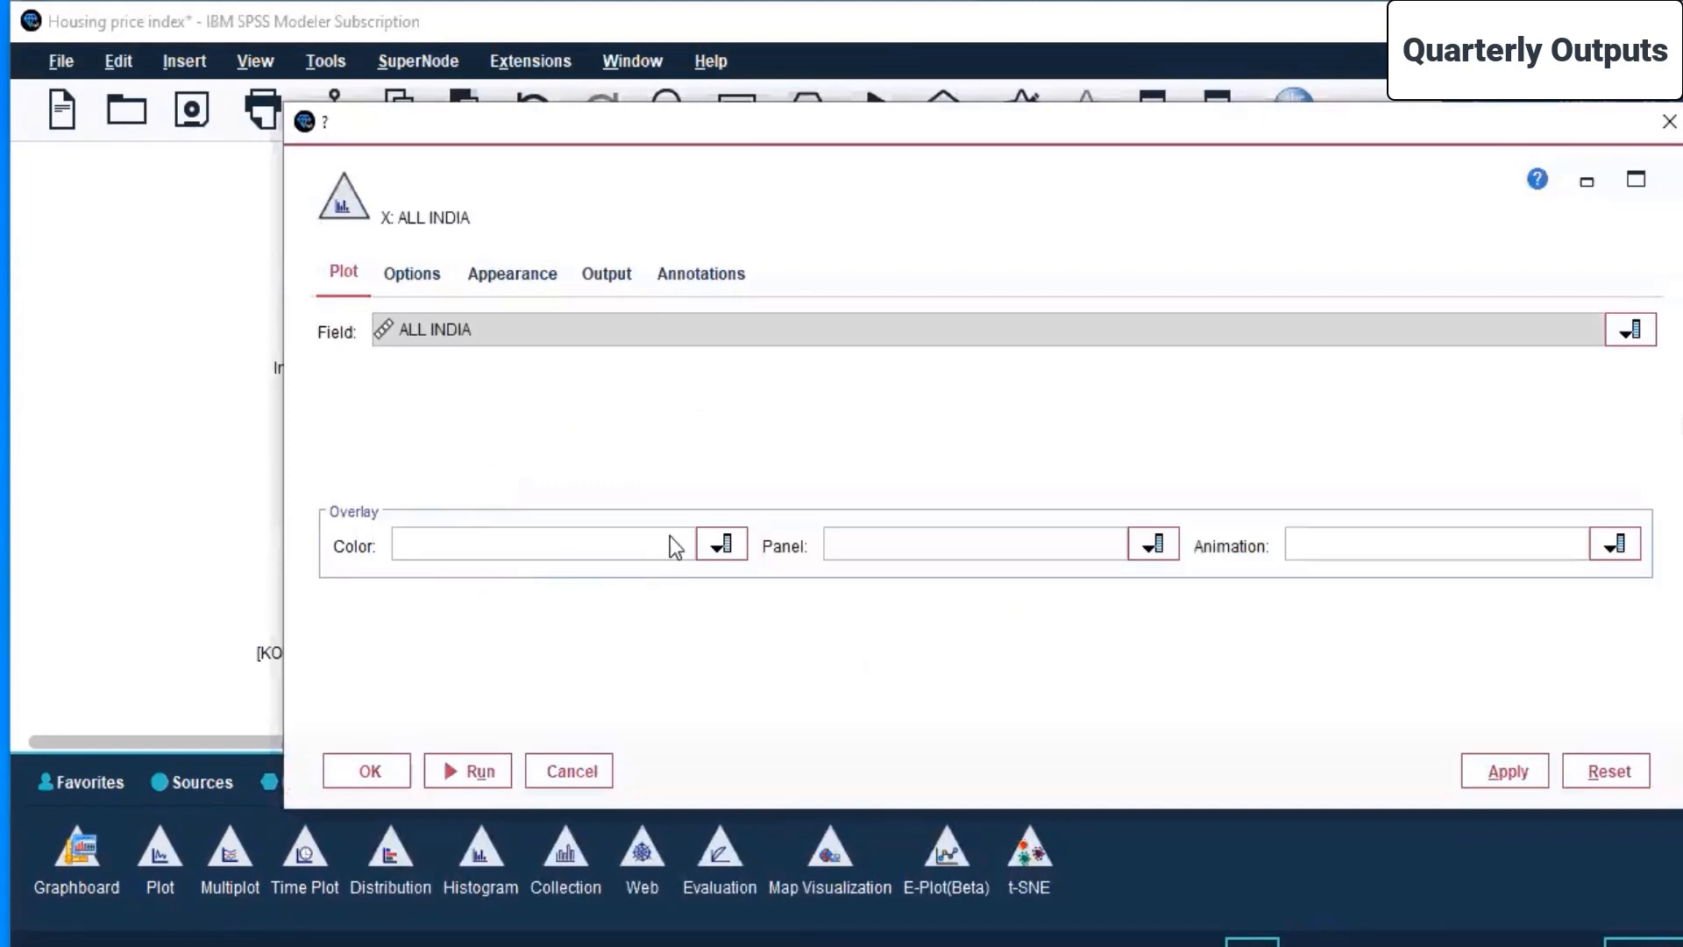
Step: Leave the Histogram node's color and panel overlays empty, apply its settings and close the node dialog
{"action": "left_click", "coordinate": [654, 558]}
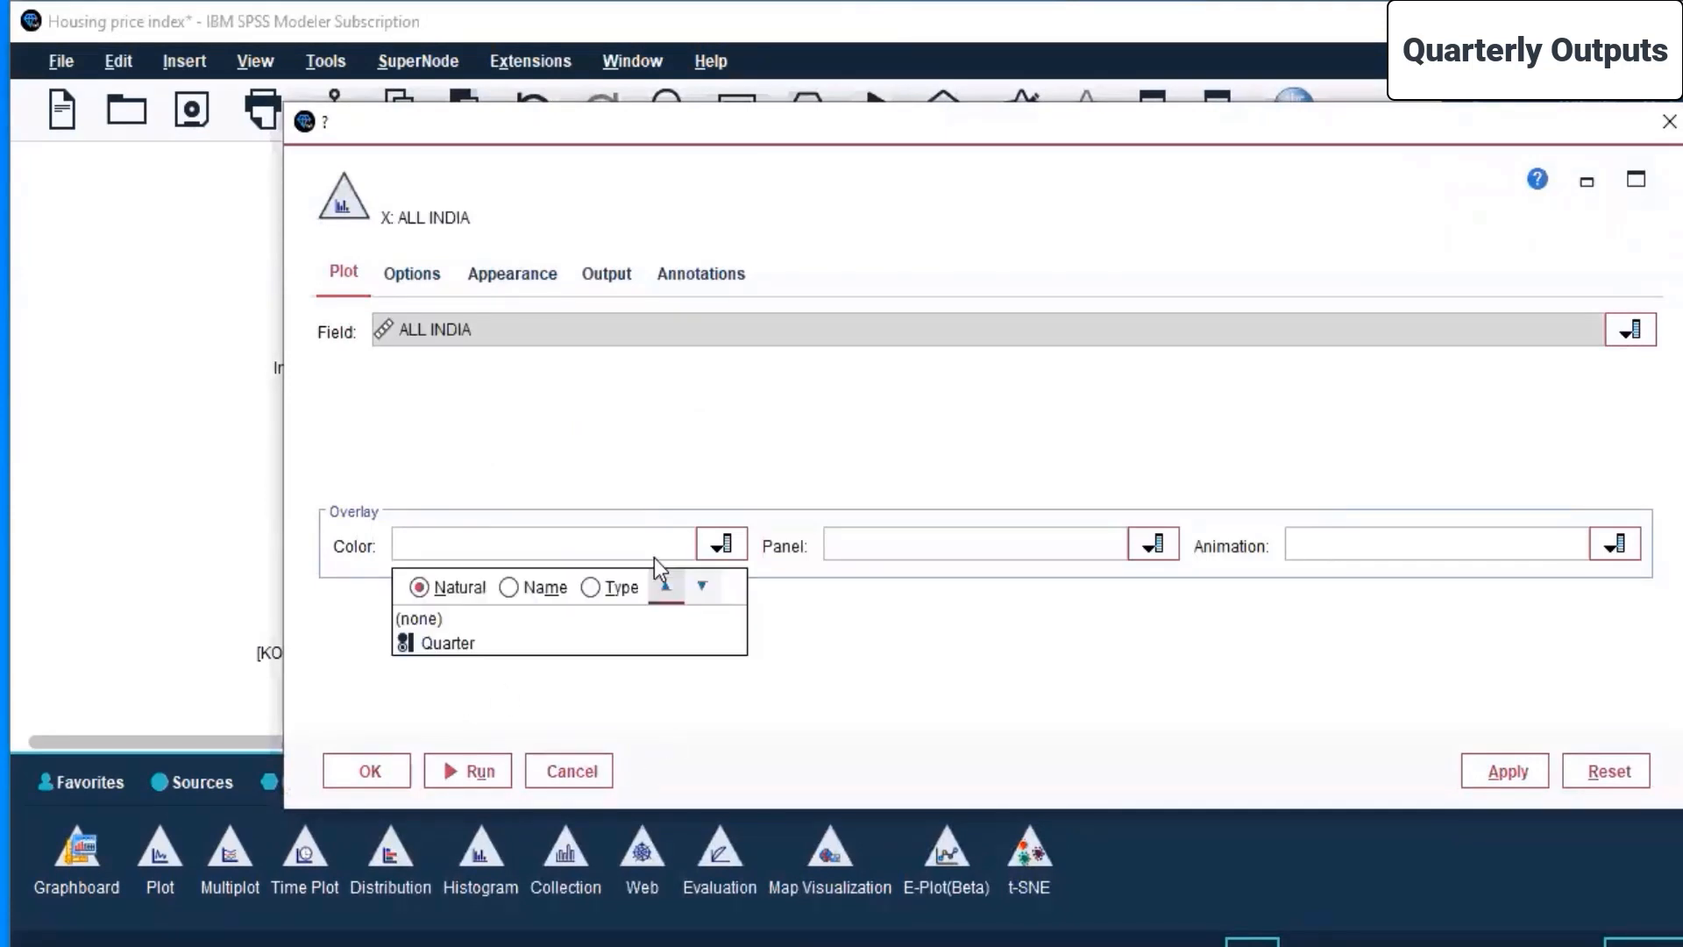
{"action": "left_click", "coordinate": [1002, 533]}
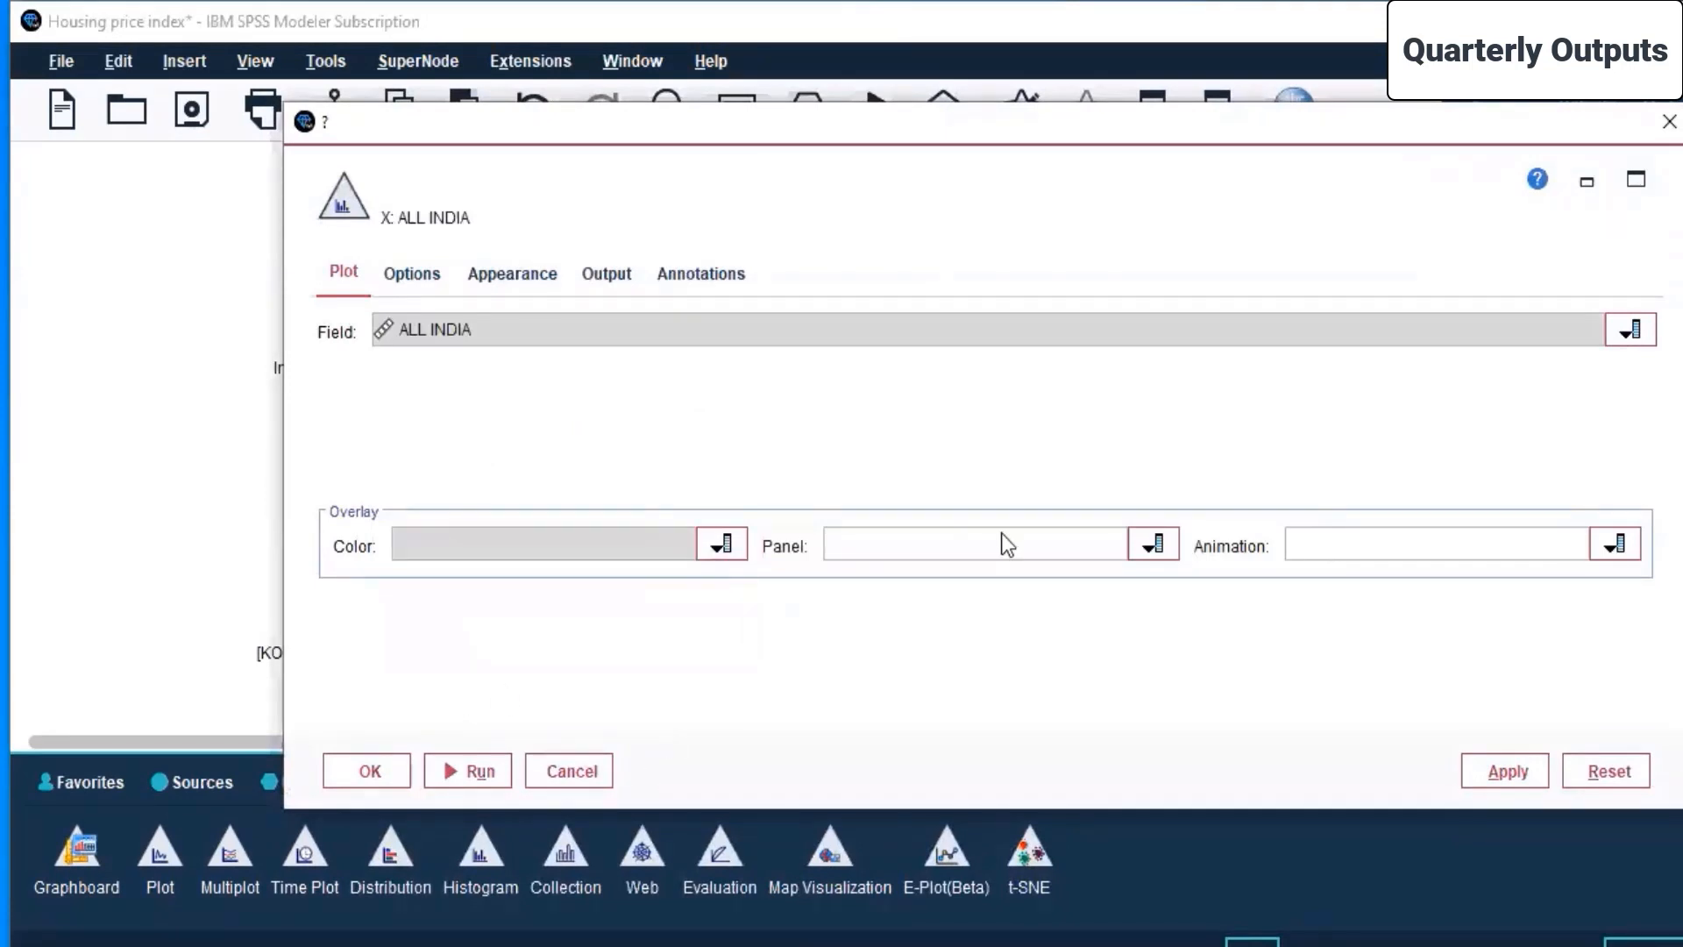
{"action": "left_click", "coordinate": [1517, 761]}
{"action": "left_click", "coordinate": [411, 770]}
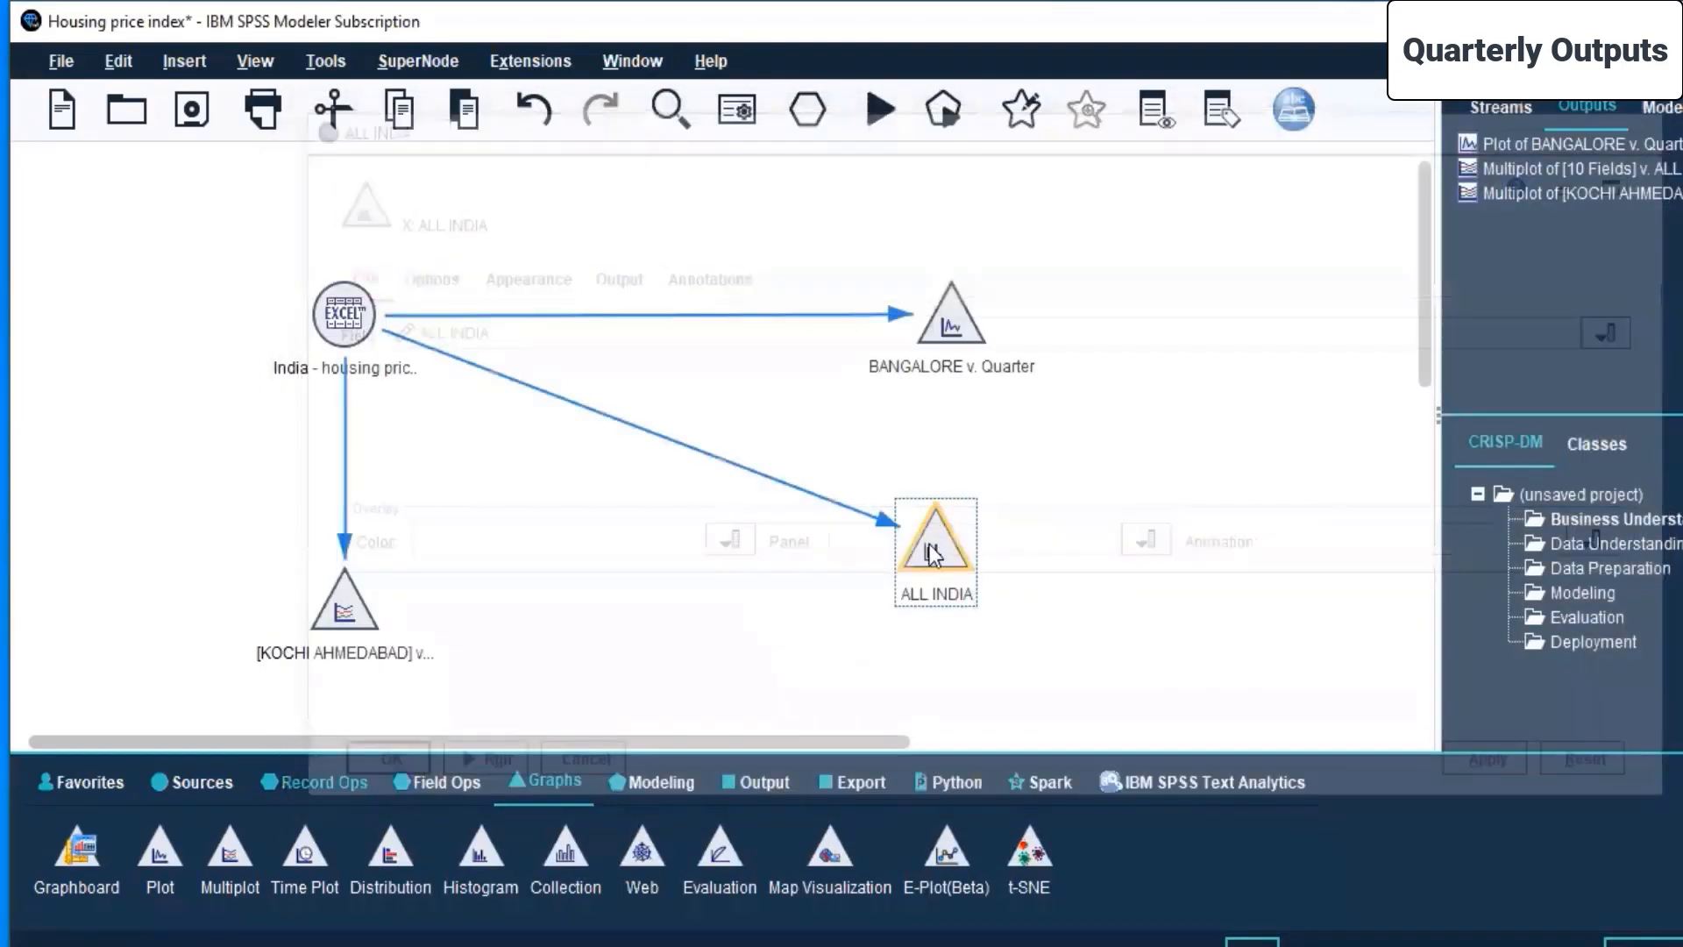
Step: Run the ALL INDIA Histogram node and maximise its output window
{"action": "right_click", "coordinate": [919, 547]}
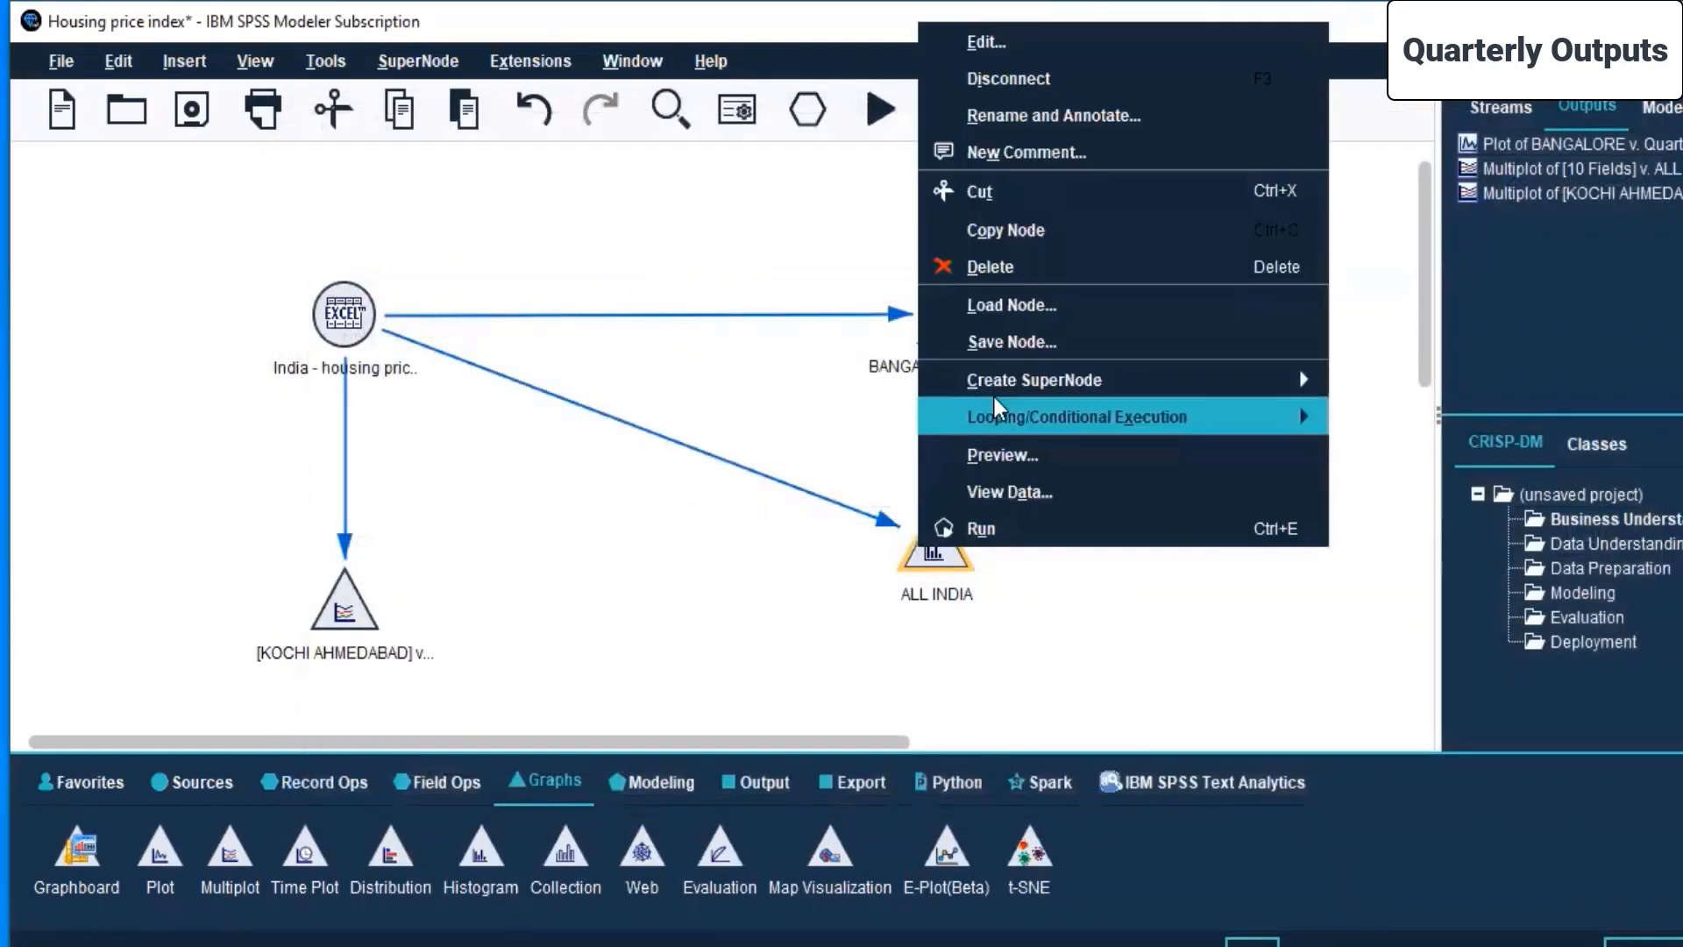
{"action": "left_click", "coordinate": [978, 524]}
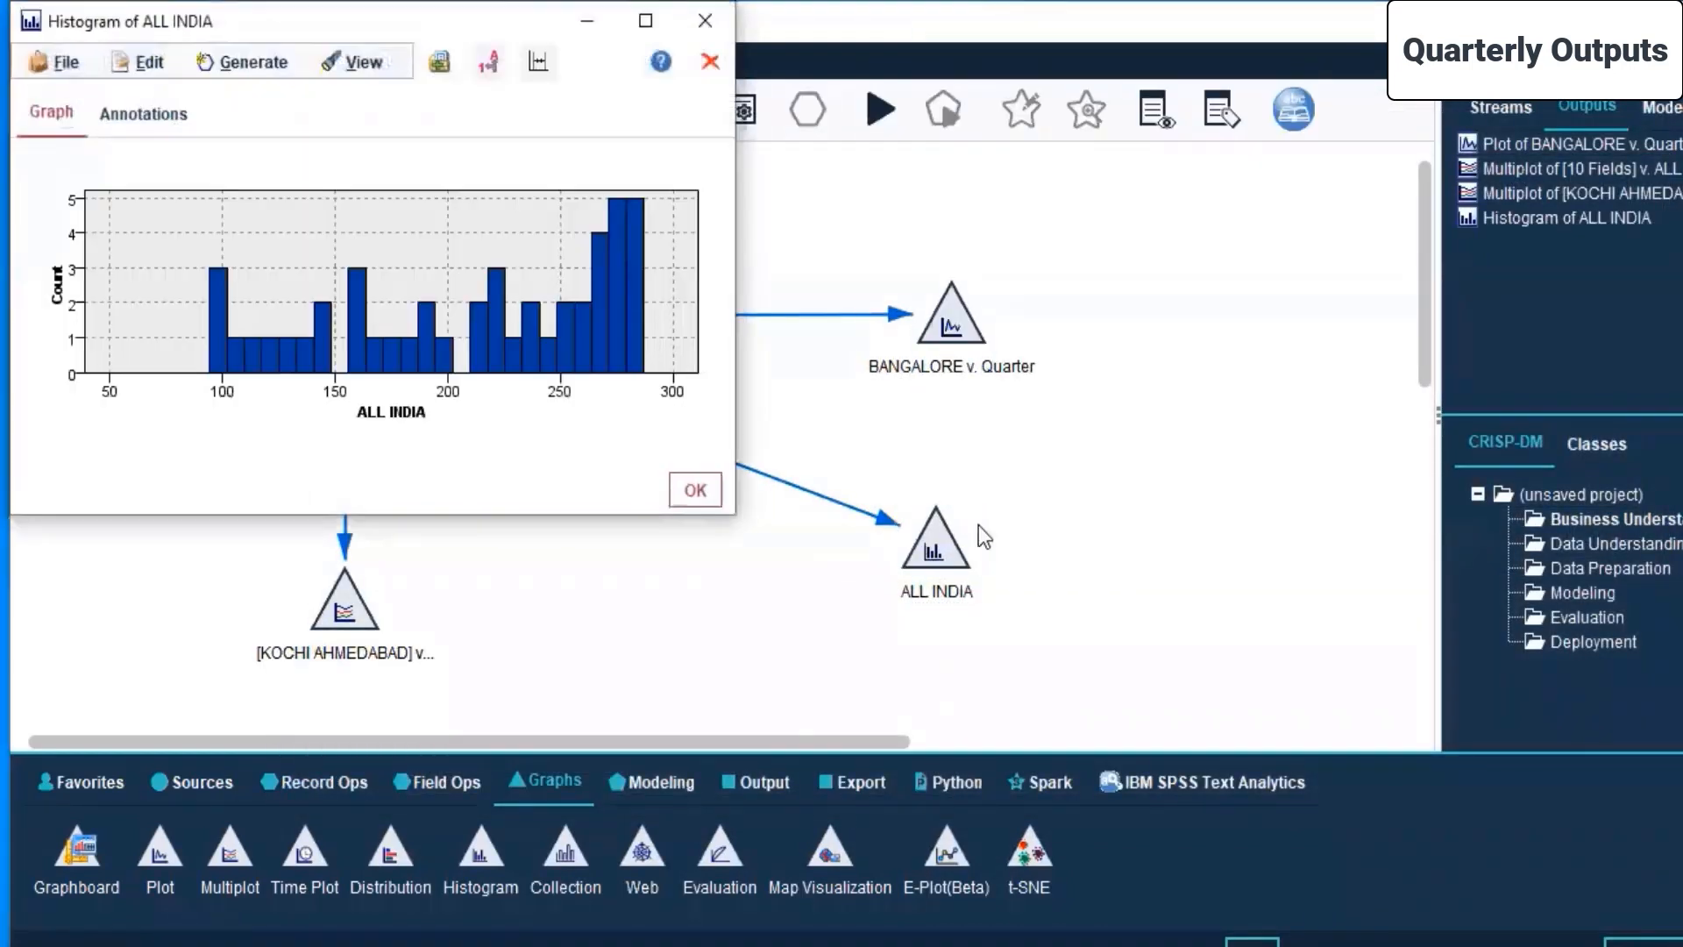
{"action": "left_click", "coordinate": [645, 20]}
Step: Examine the ALL INDIA value and count of the histogram bars across the index range, and check the output's annotations
{"action": "mouse_move", "coordinate": [1135, 751]}
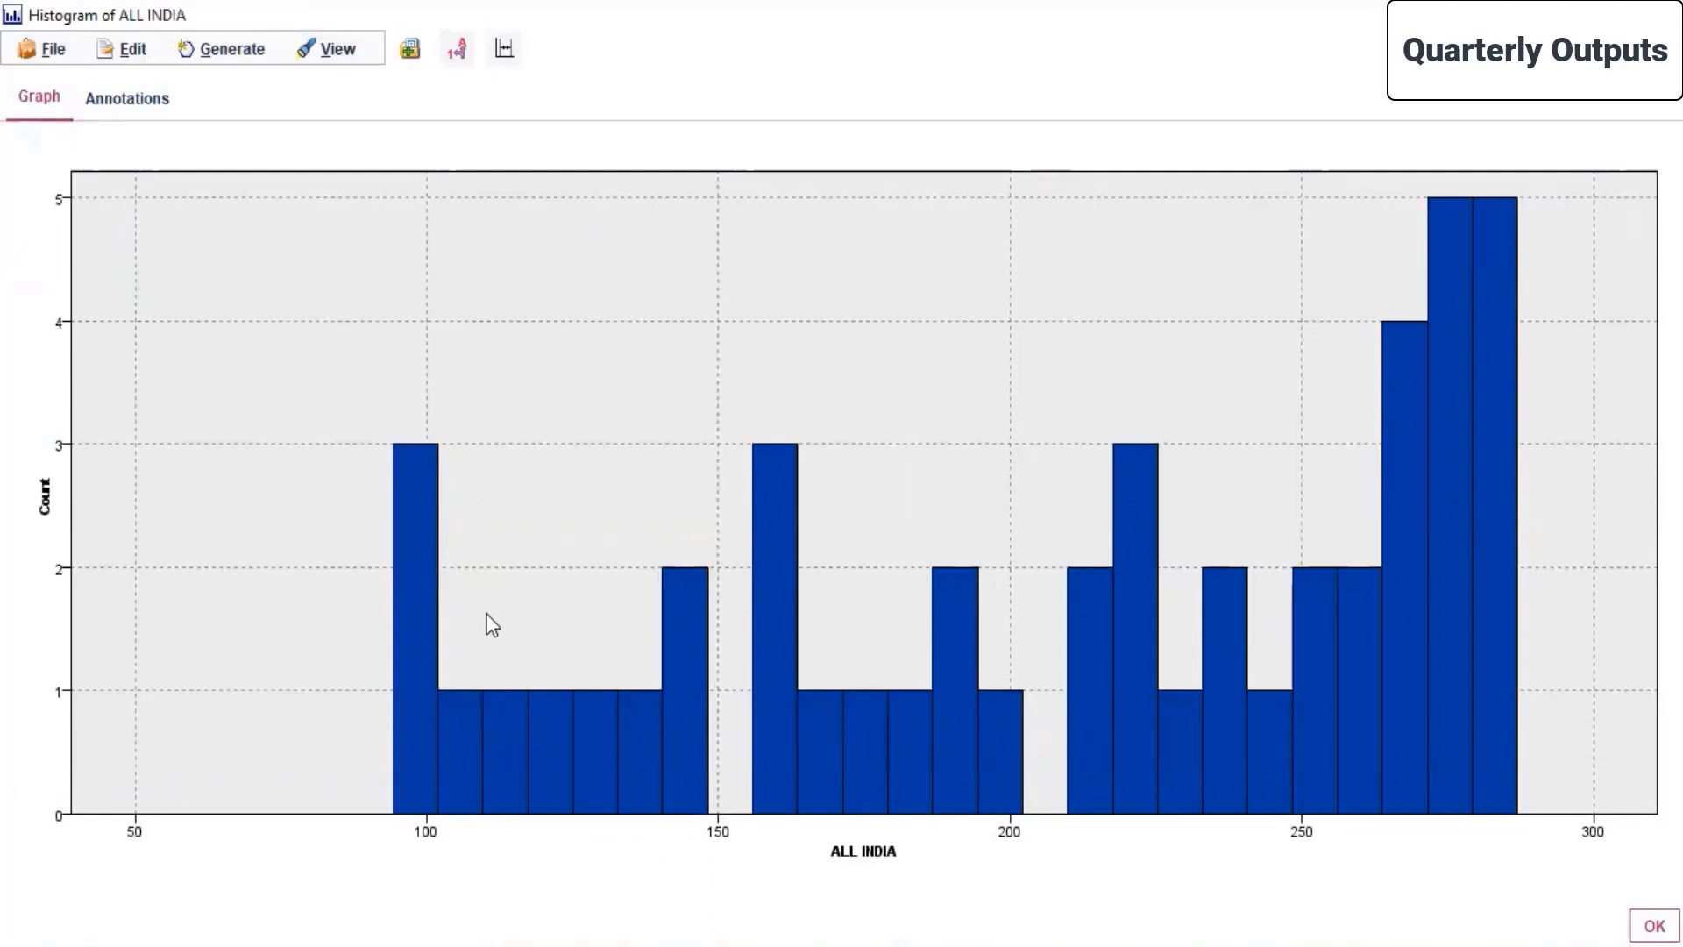
{"action": "mouse_move", "coordinate": [781, 729]}
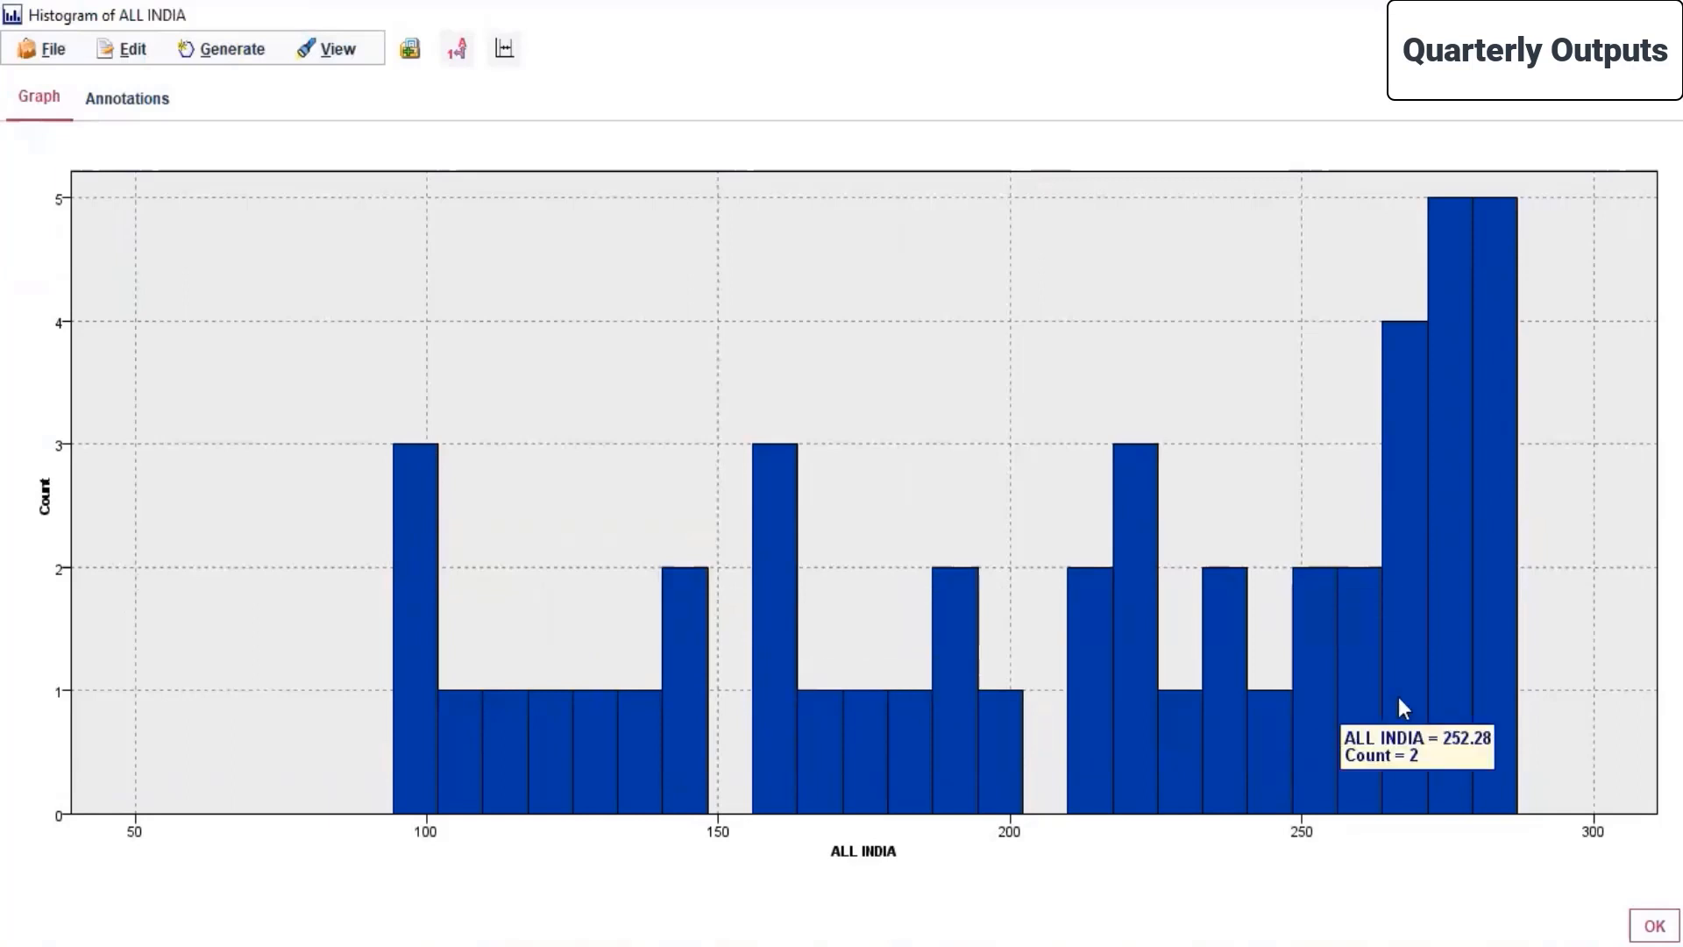
{"action": "mouse_move", "coordinate": [1291, 694]}
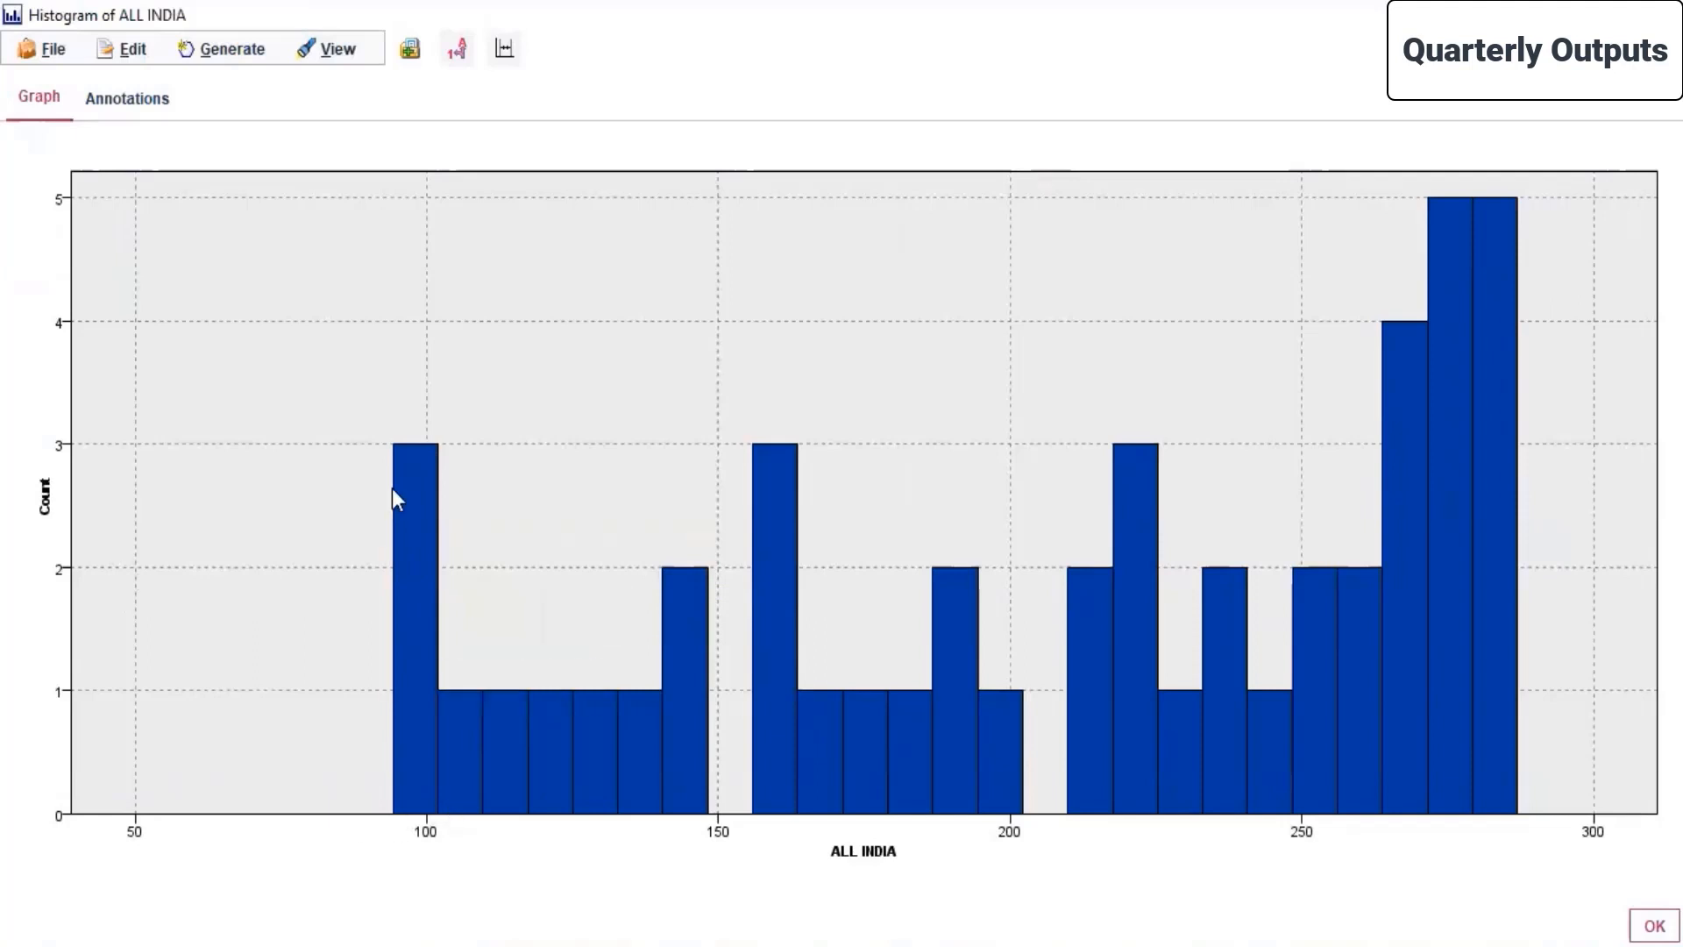
{"action": "mouse_move", "coordinate": [393, 449]}
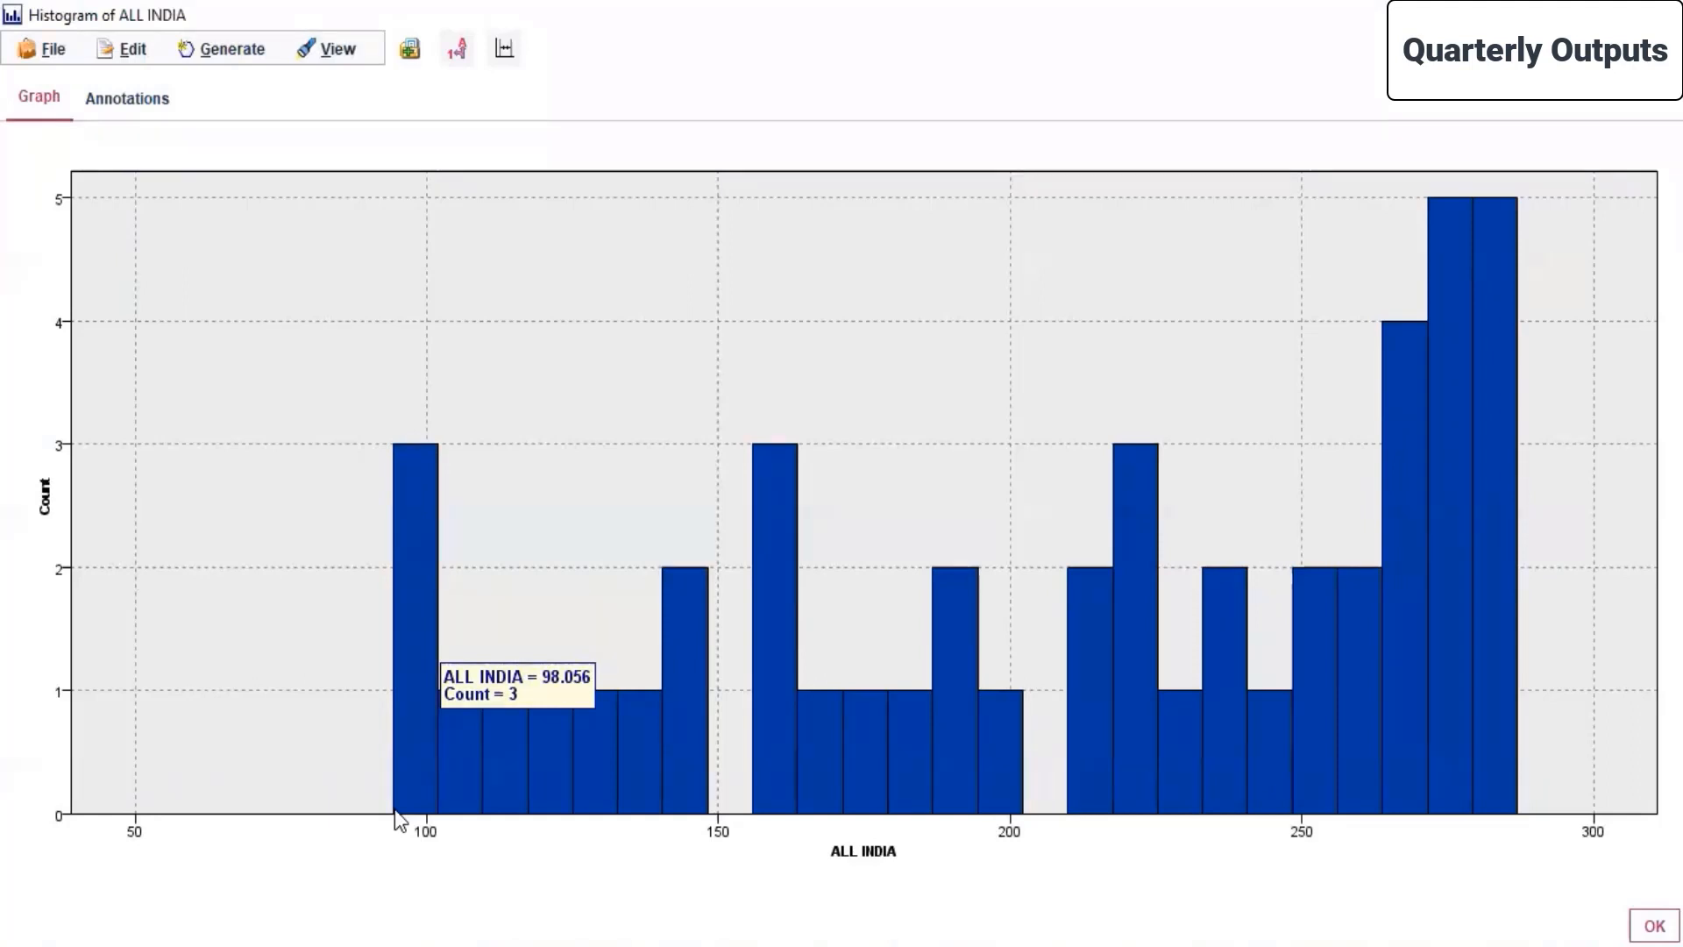
{"action": "mouse_move", "coordinate": [707, 800]}
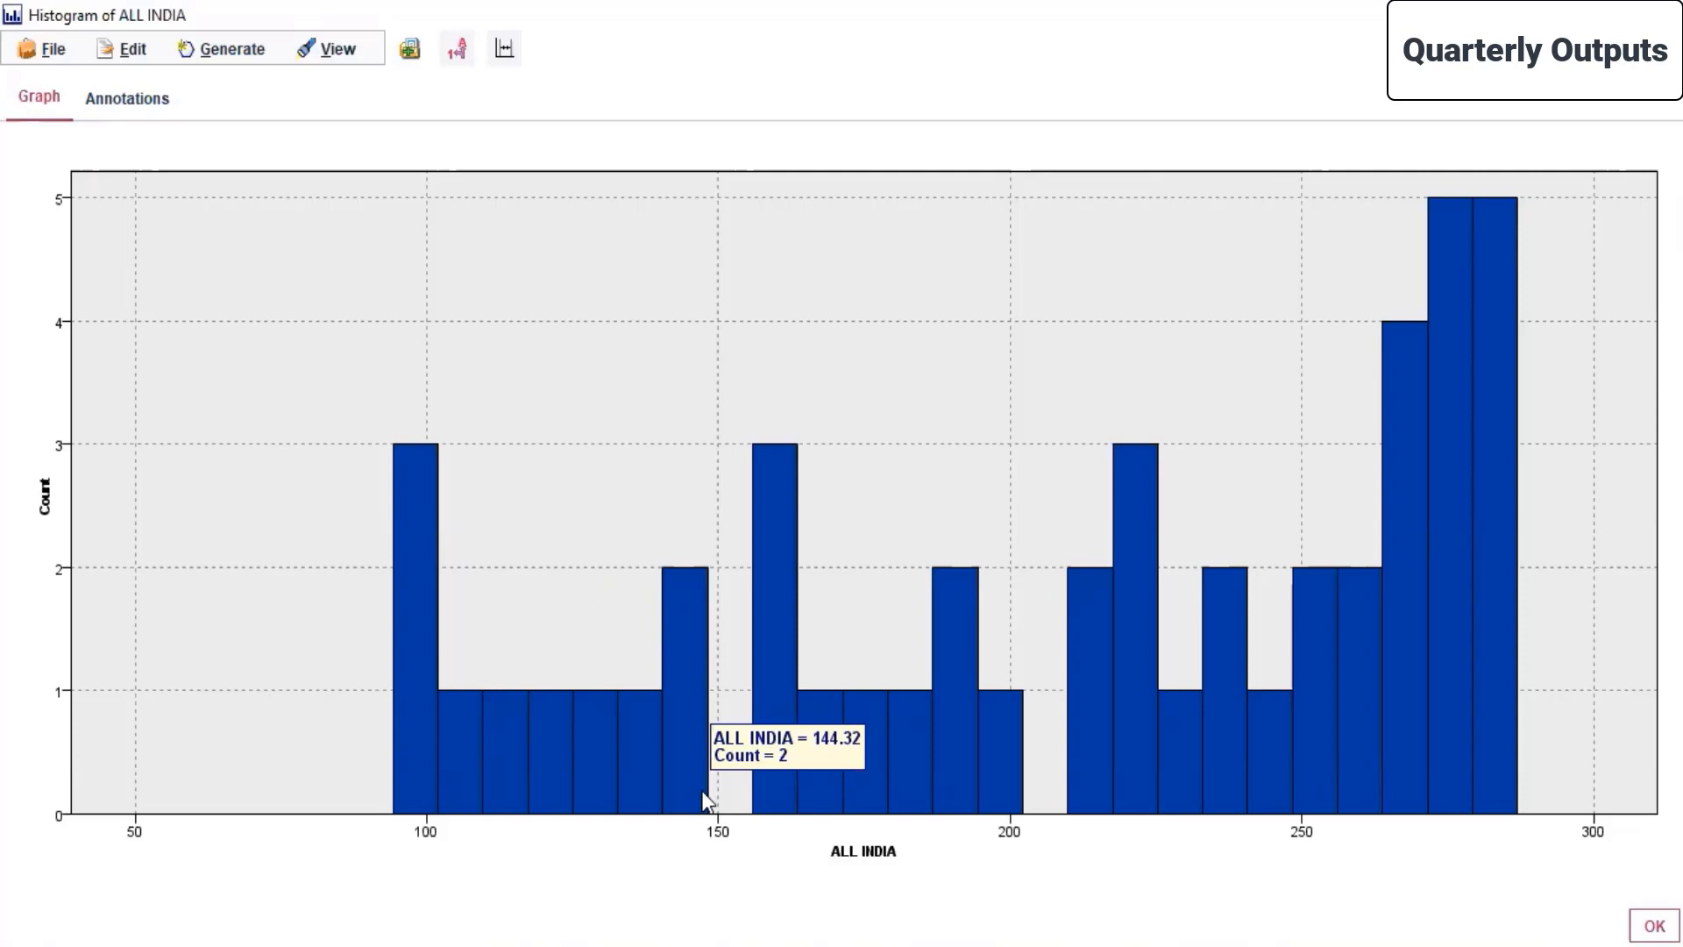
{"action": "mouse_move", "coordinate": [405, 754]}
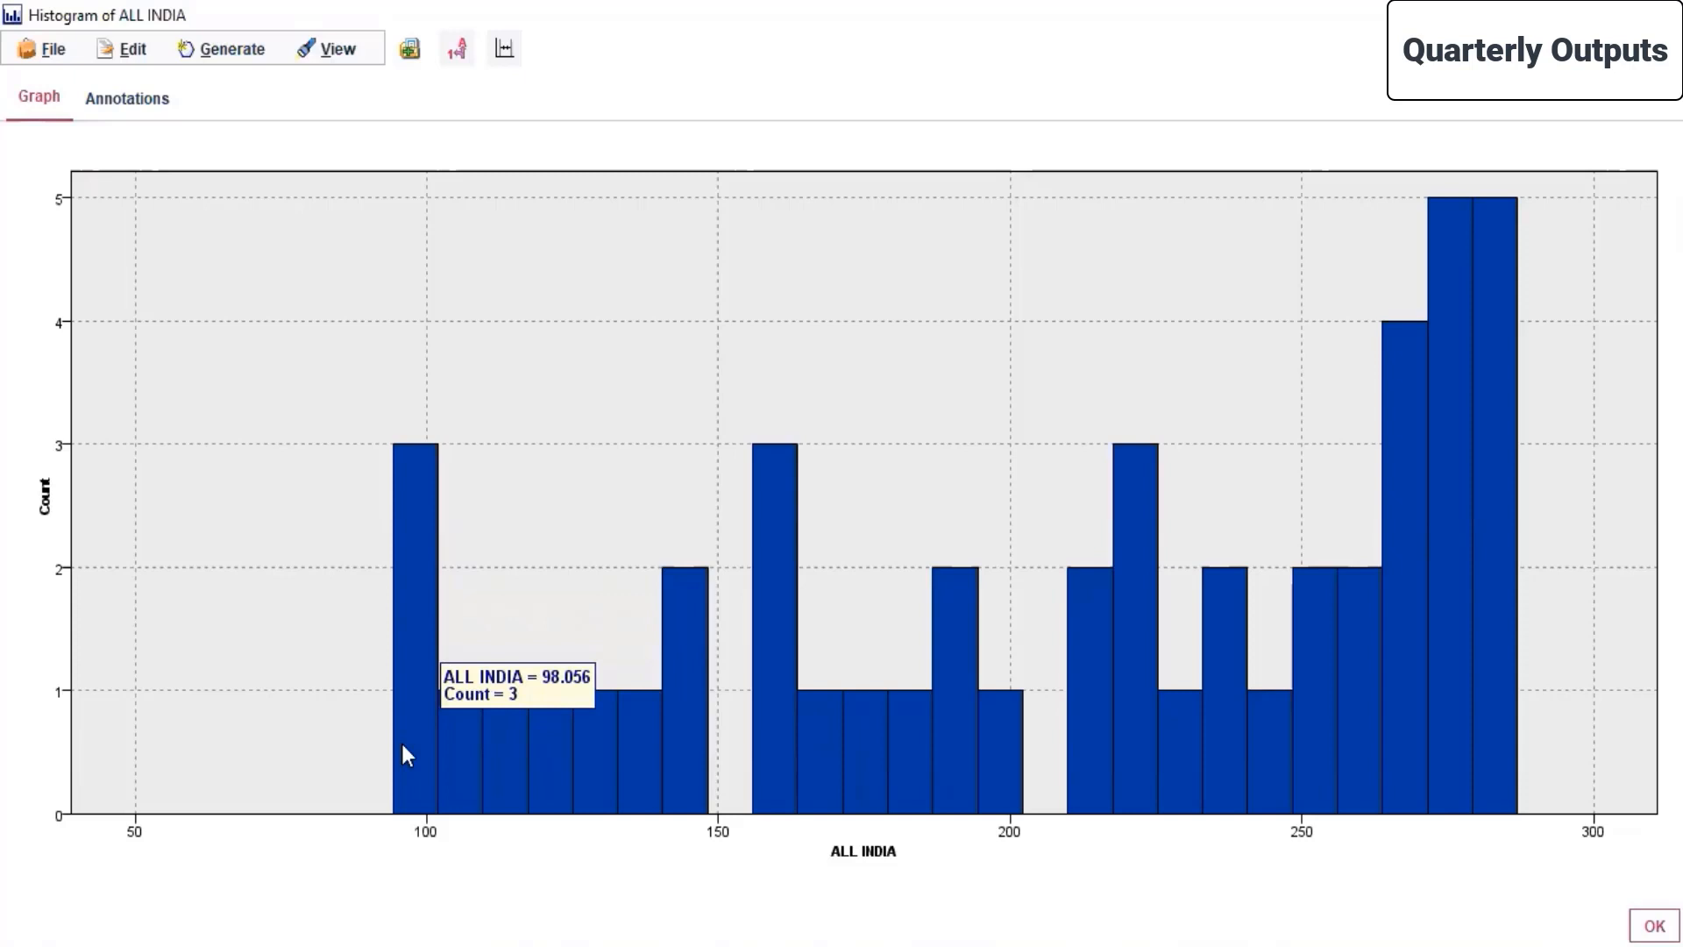
{"action": "mouse_move", "coordinate": [762, 824]}
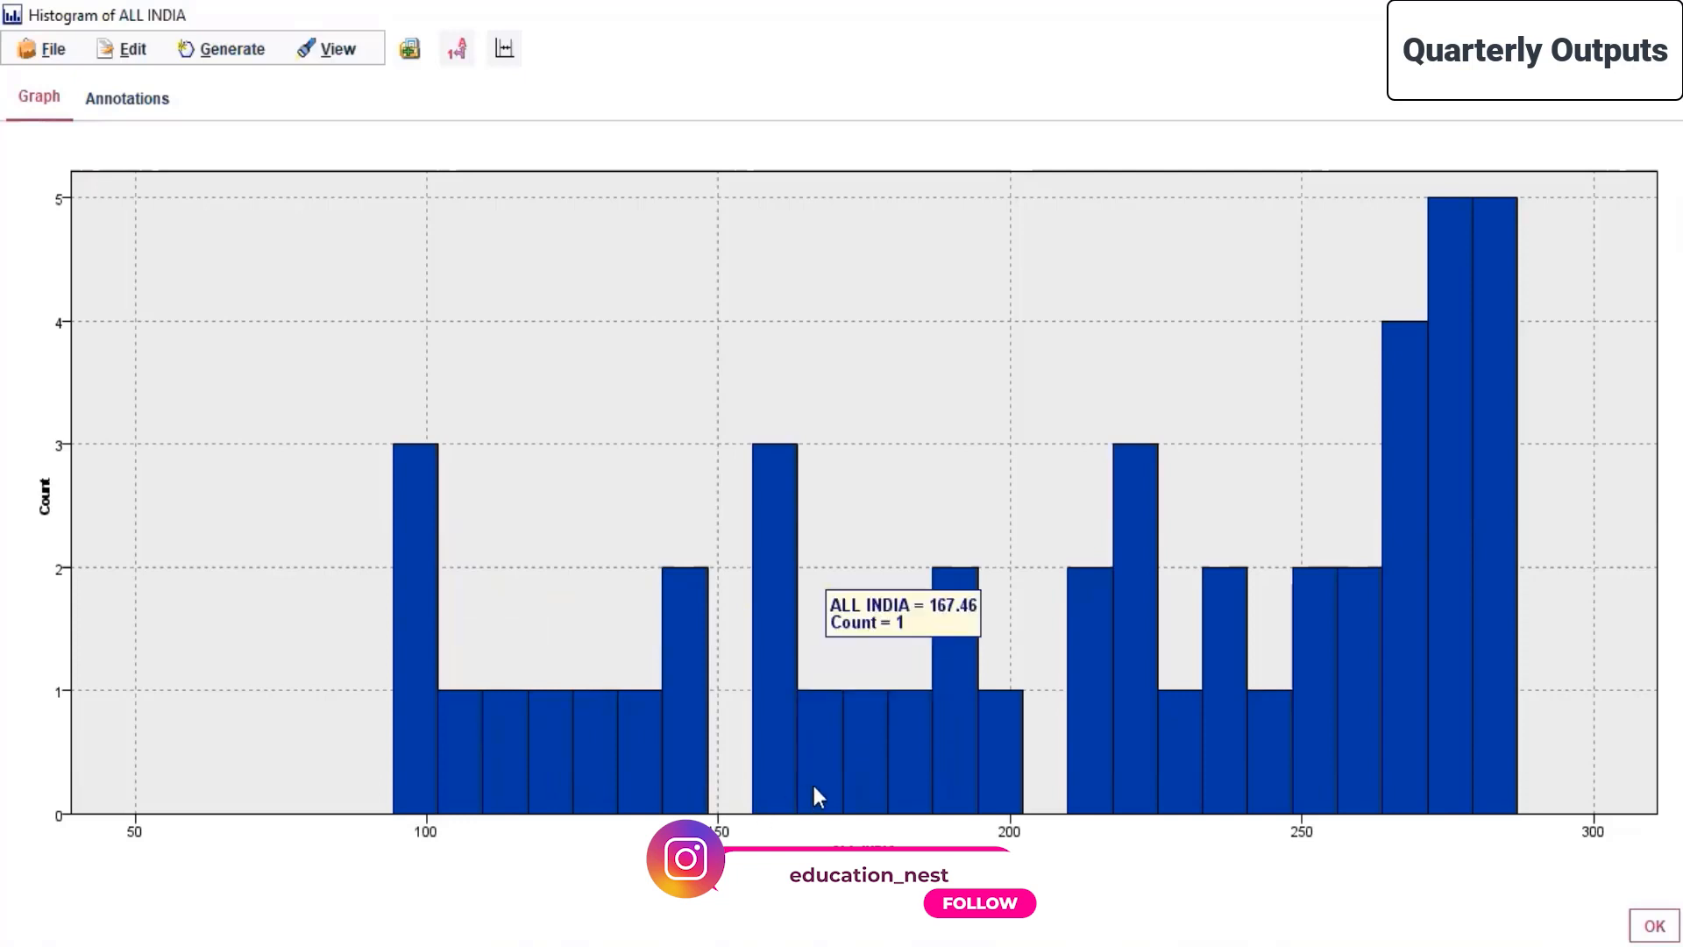
{"action": "mouse_move", "coordinate": [951, 777]}
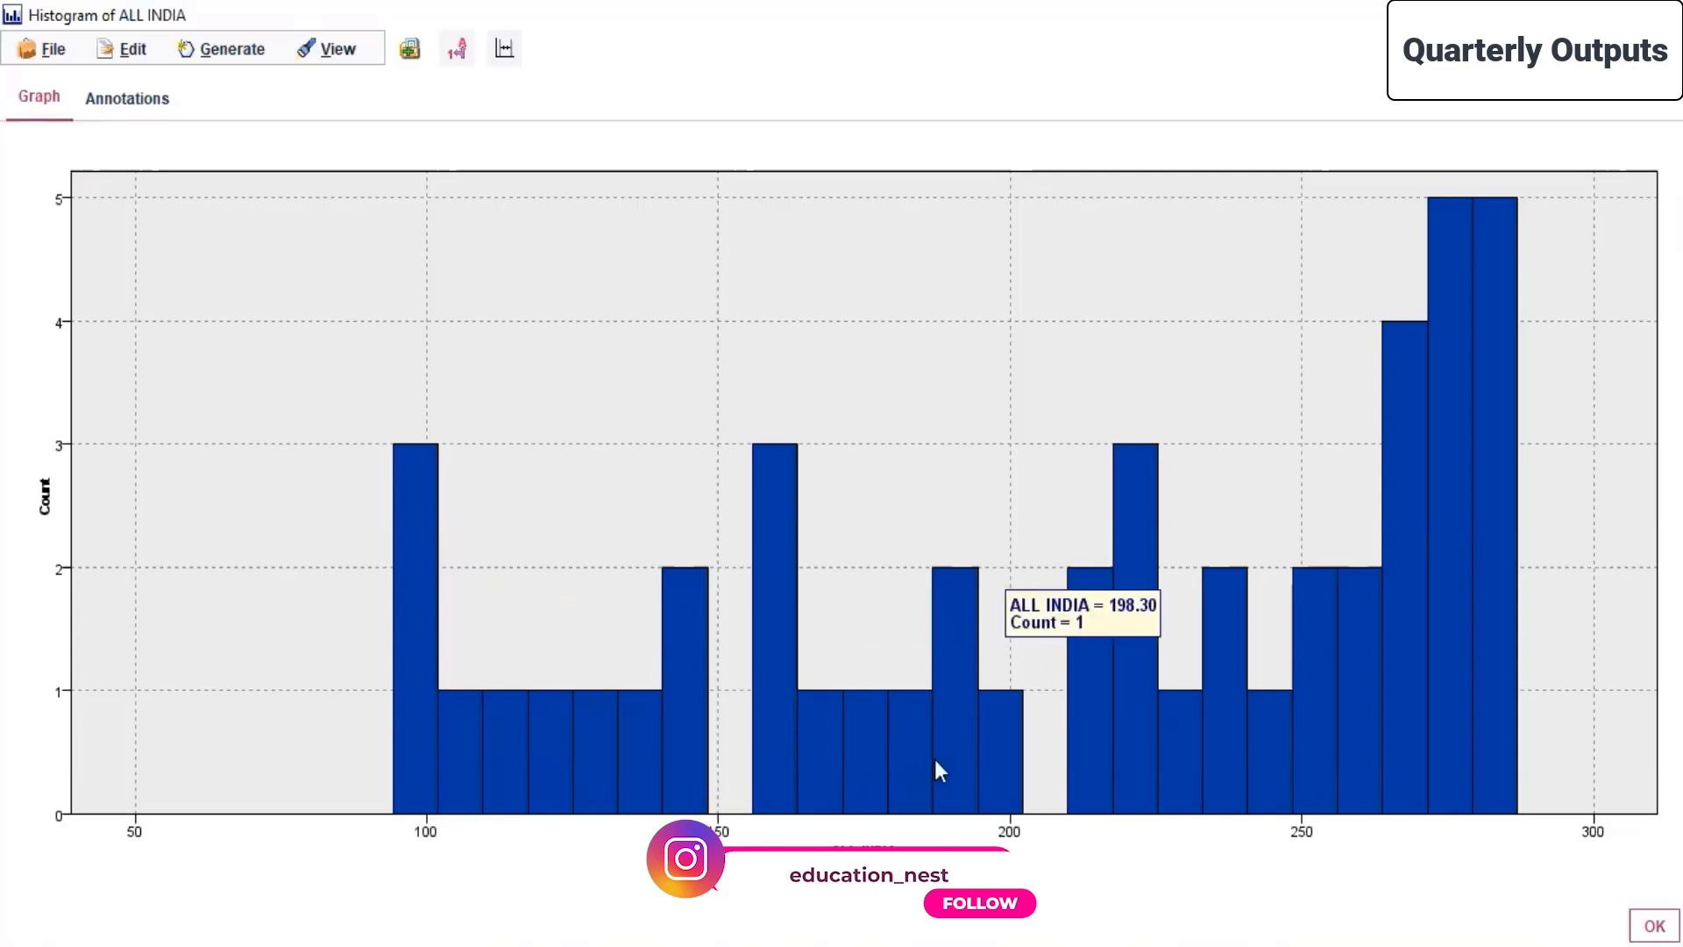
{"action": "mouse_move", "coordinate": [878, 763]}
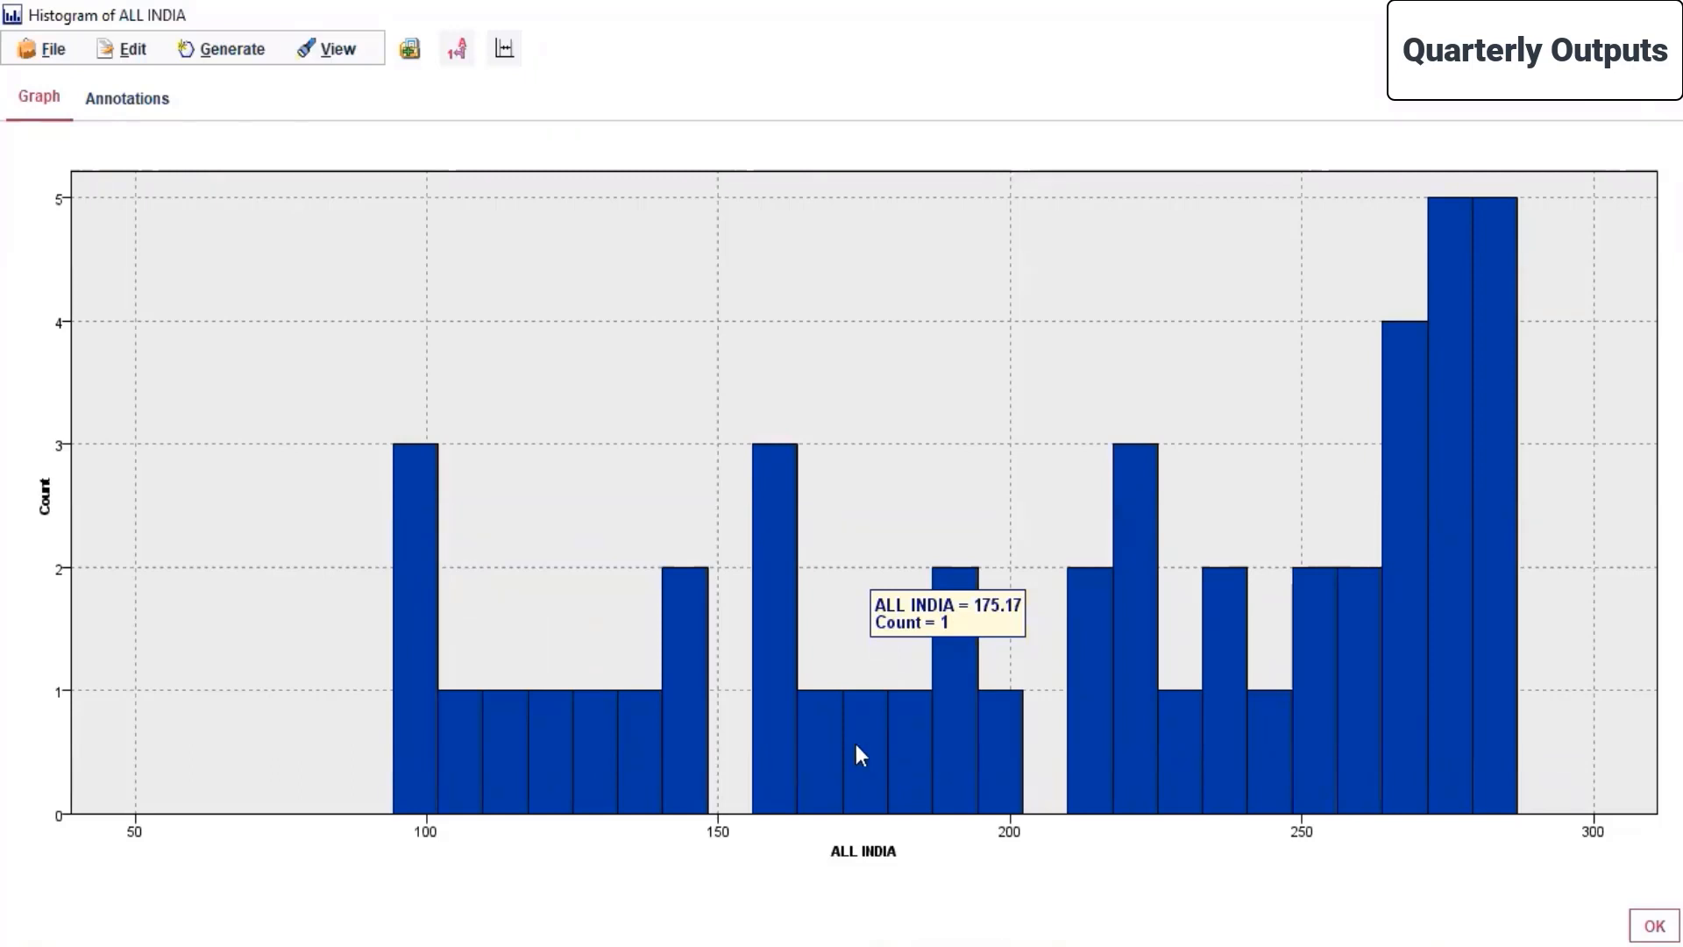
{"action": "mouse_move", "coordinate": [793, 614]}
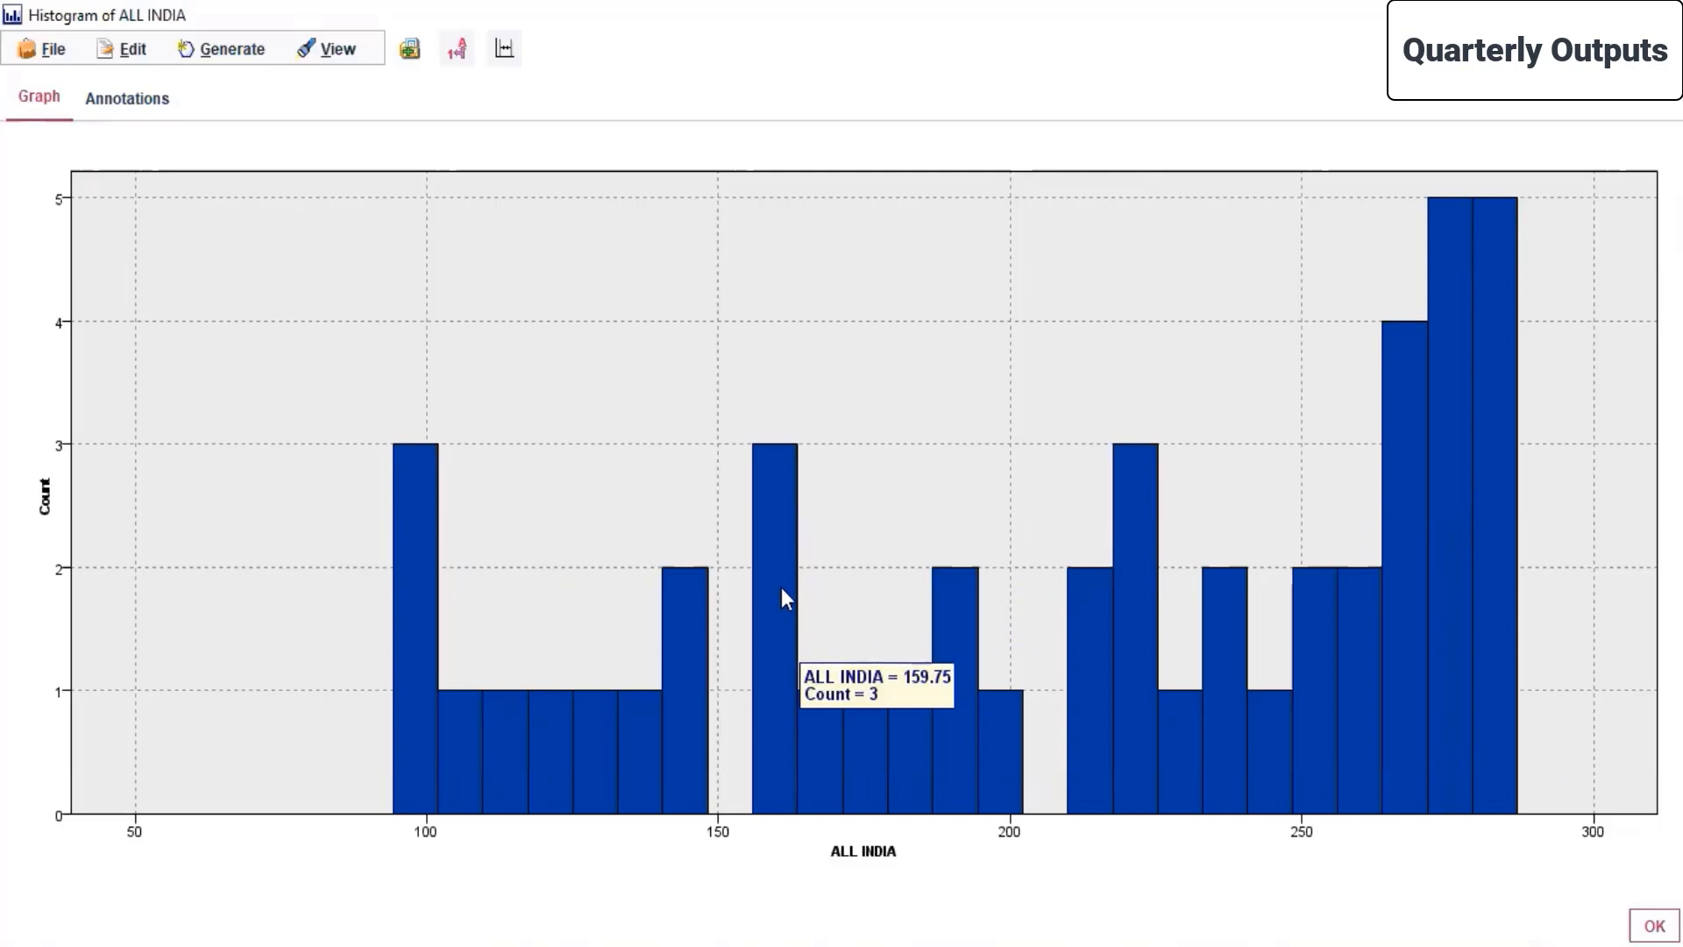
{"action": "mouse_move", "coordinate": [966, 595]}
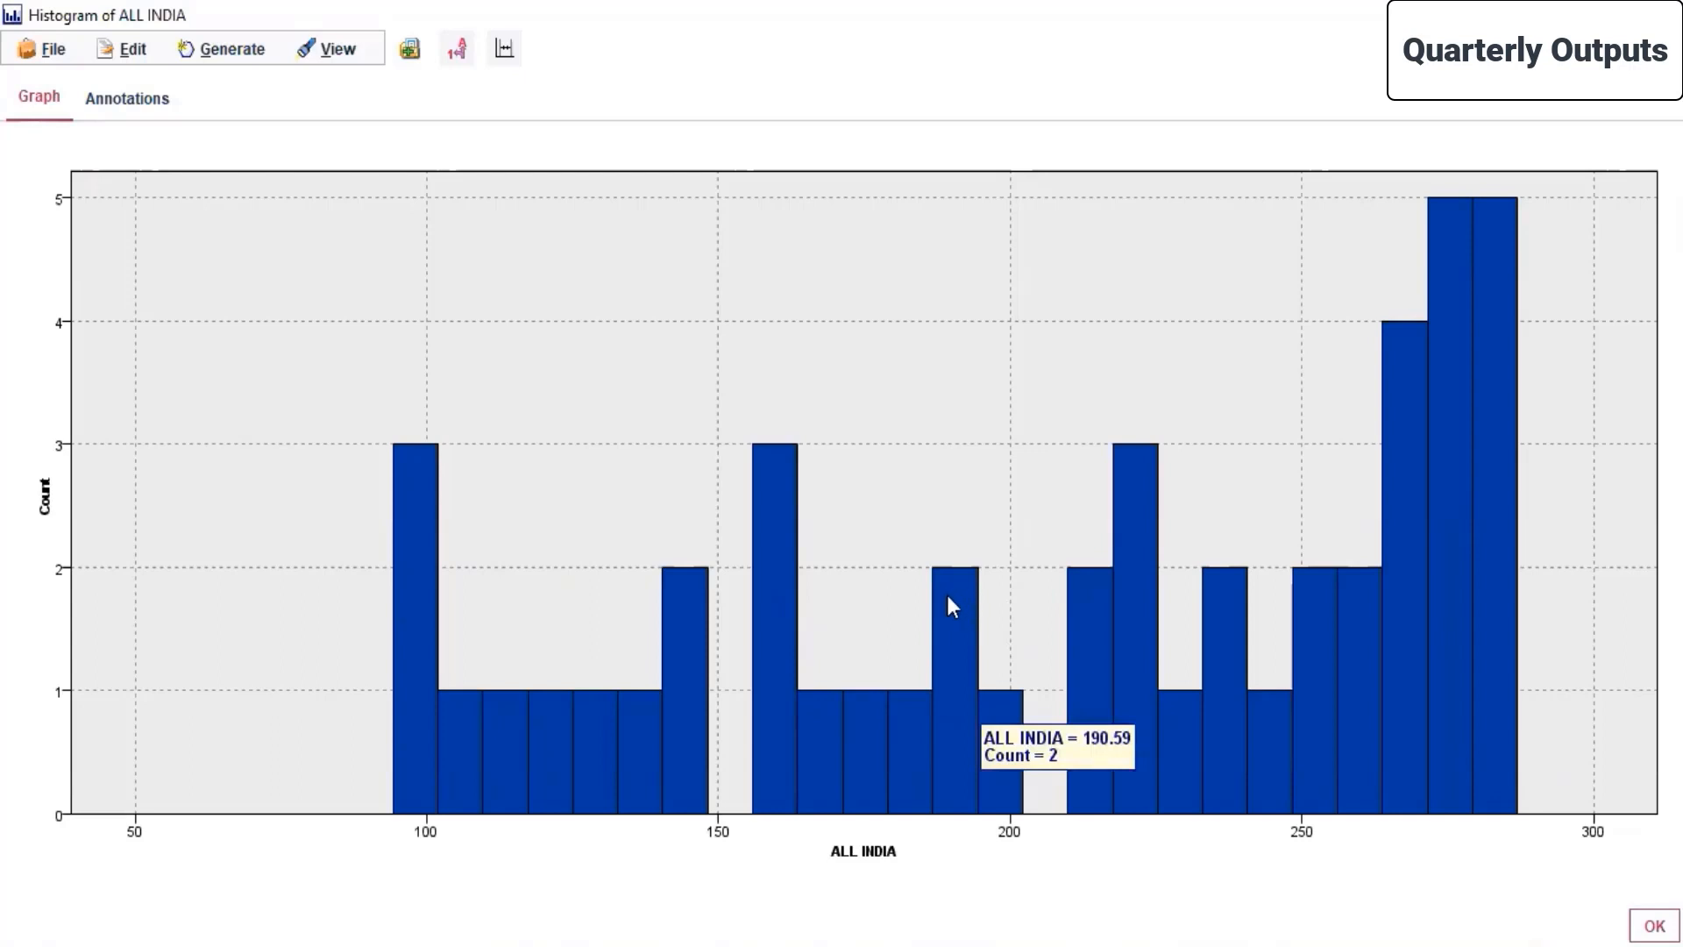
{"action": "left_click", "coordinate": [133, 100]}
{"action": "left_click", "coordinate": [28, 104]}
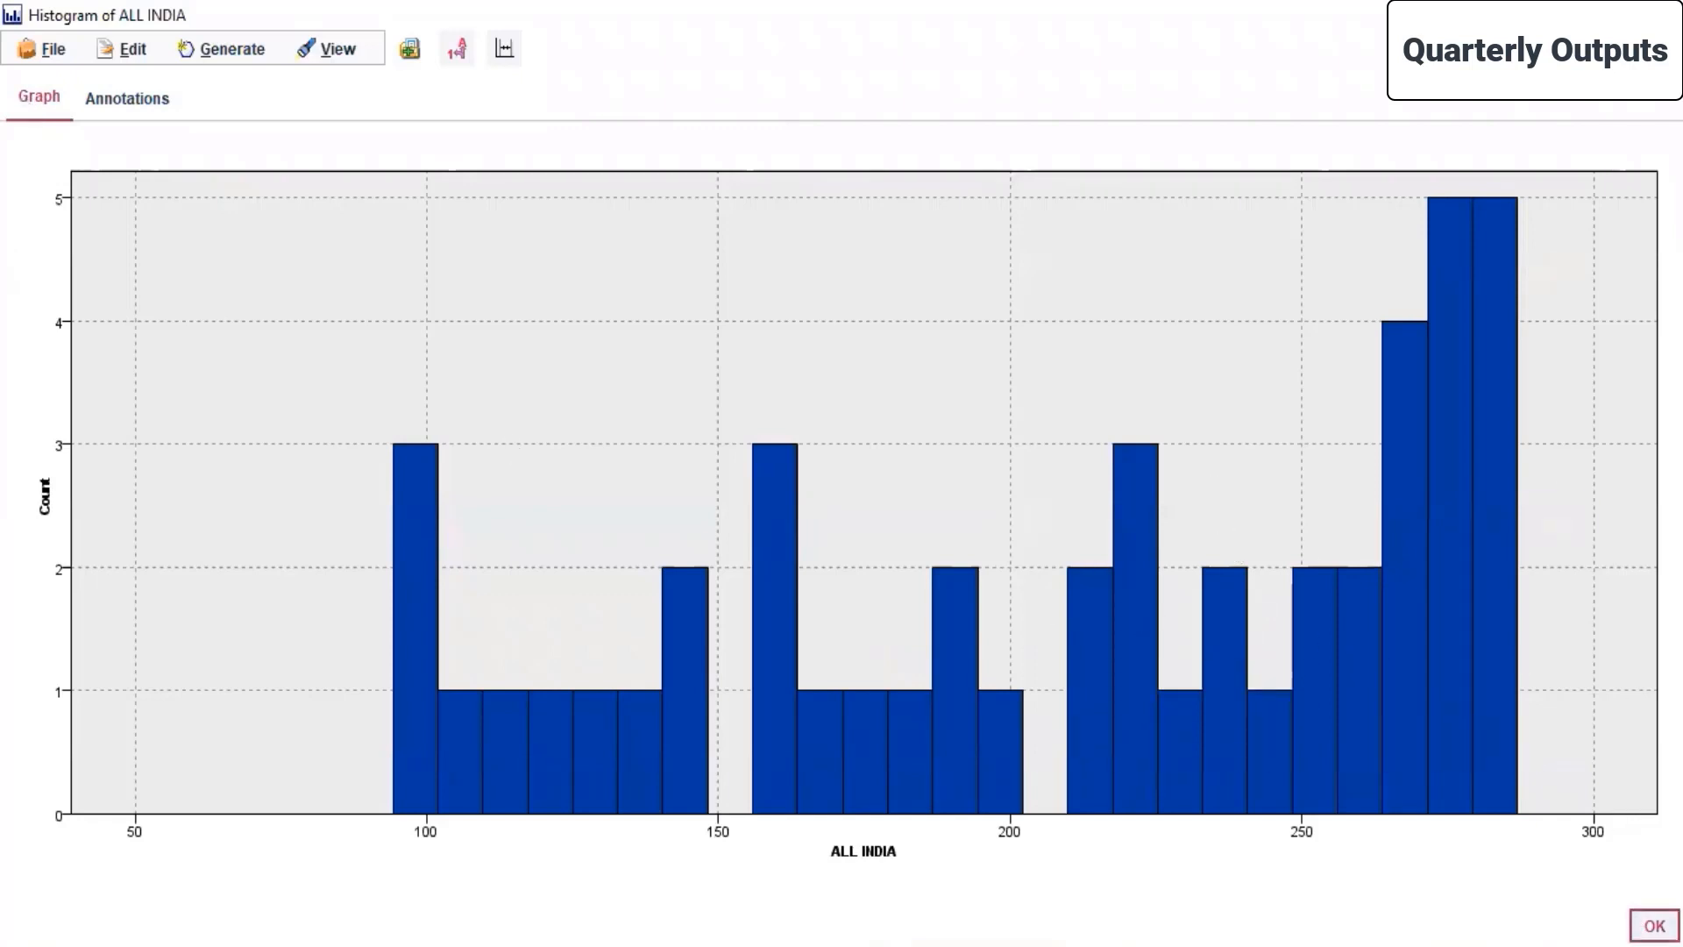
Step: Save the histogram output as Histogram of ALL INDIA in the Day 3 folder as a .cou output file and close its window
{"action": "left_click", "coordinate": [37, 56]}
{"action": "left_click", "coordinate": [70, 84]}
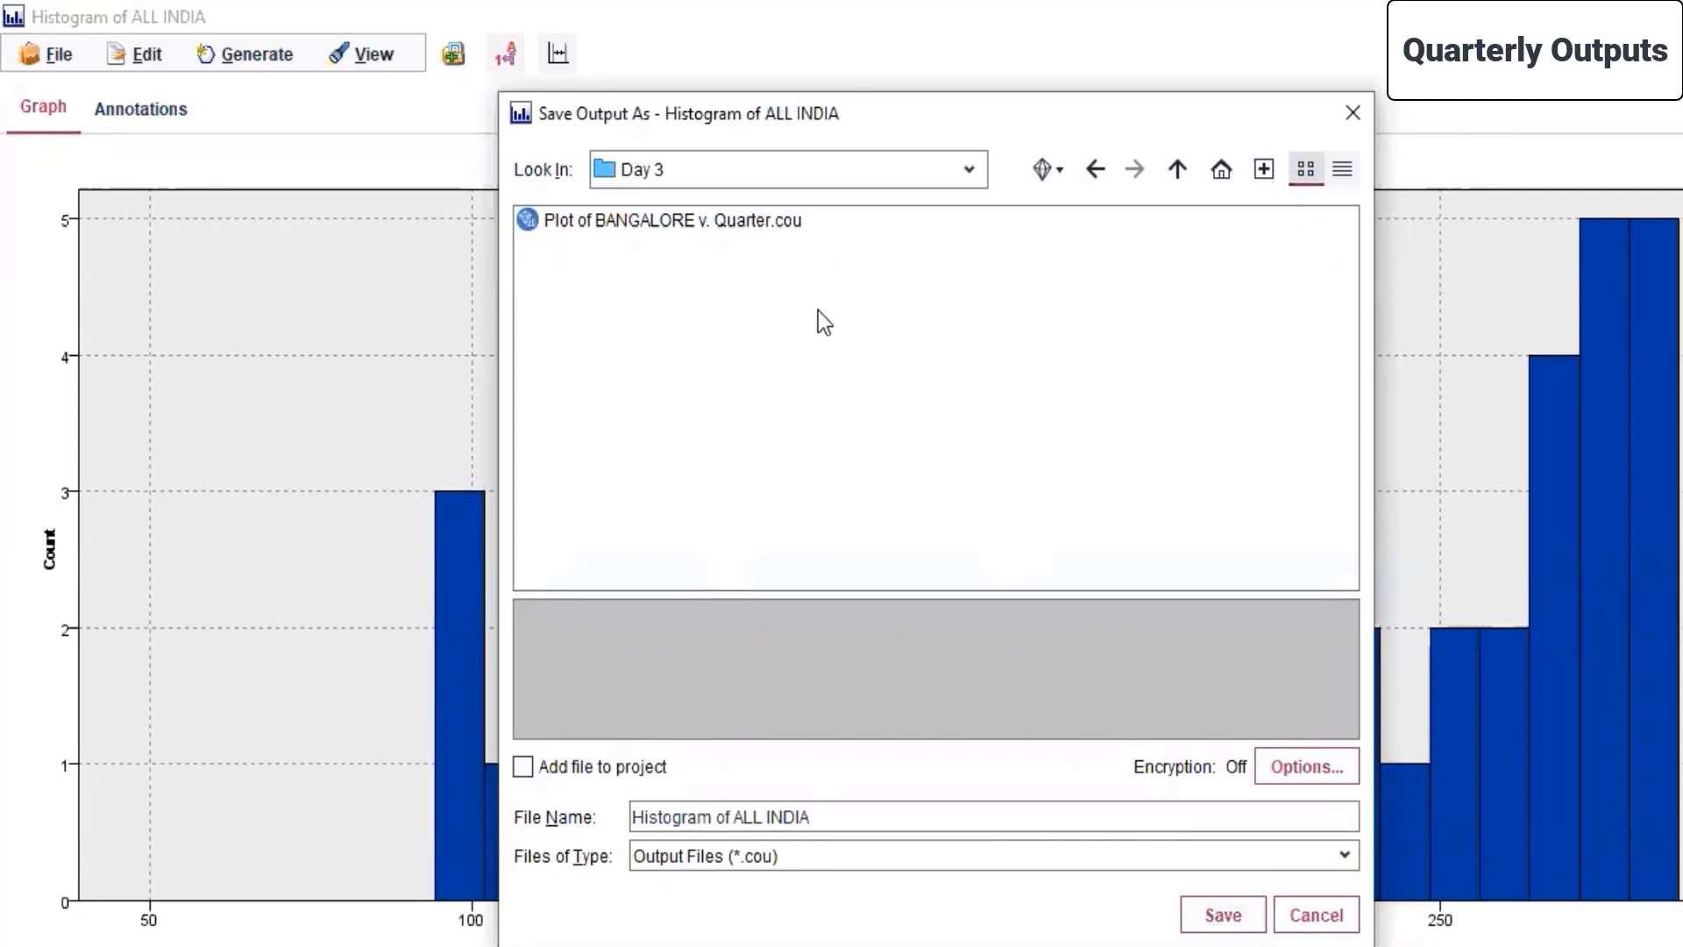
{"action": "left_click", "coordinate": [1234, 910]}
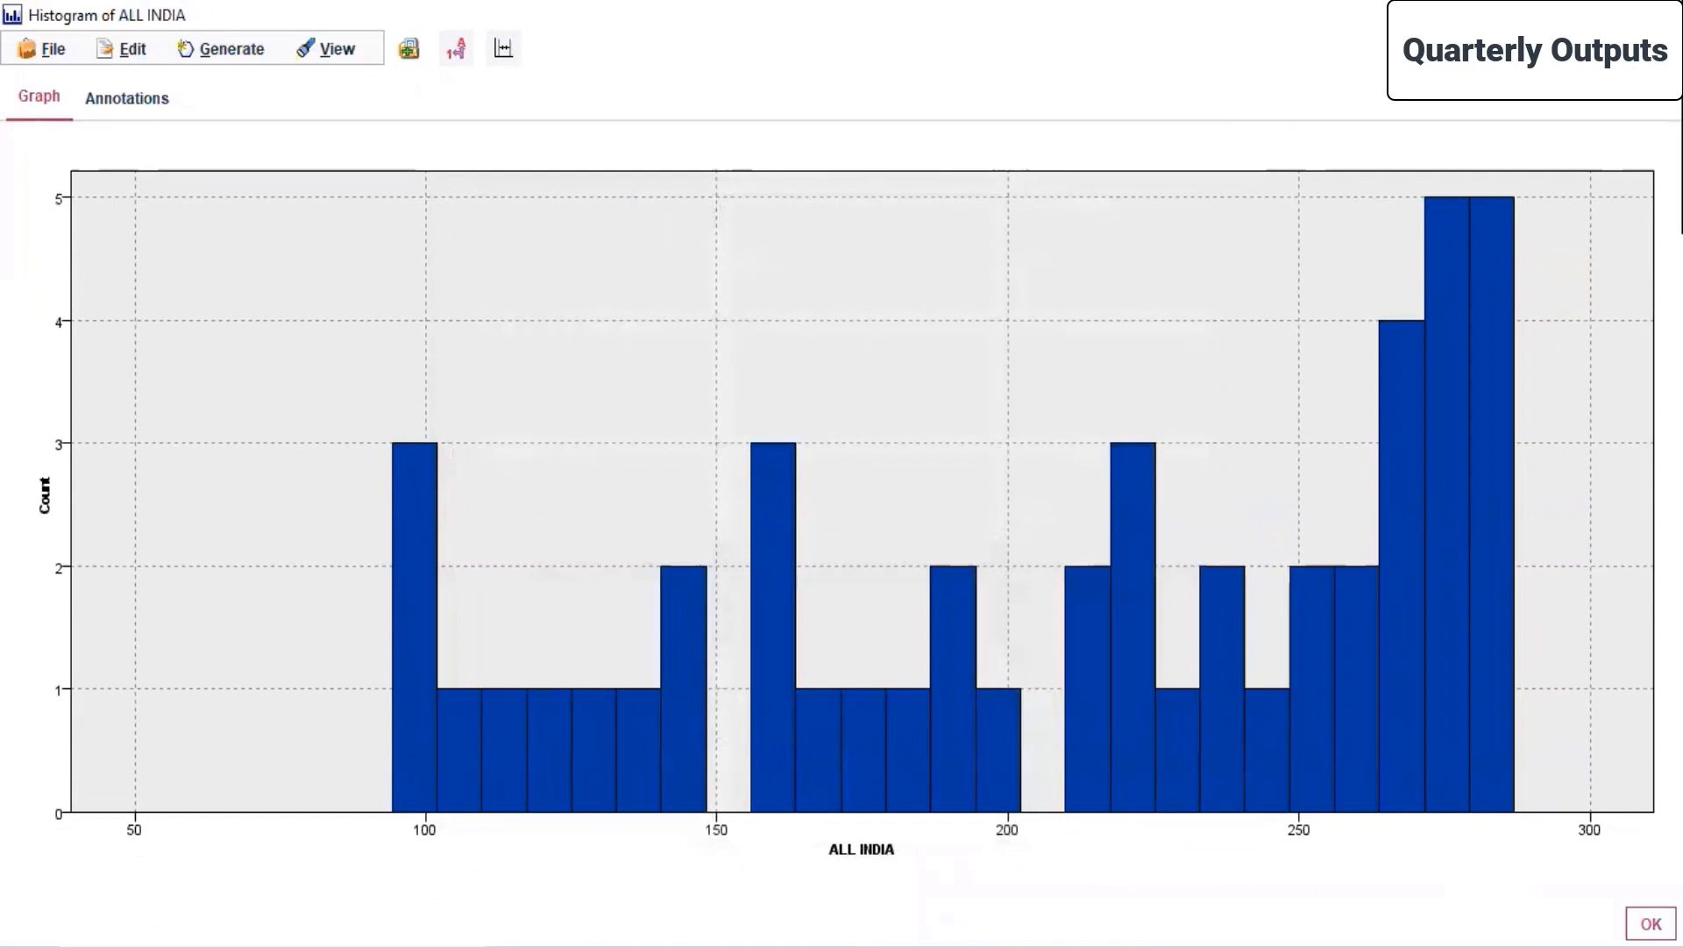
{"action": "left_click", "coordinate": [1650, 923]}
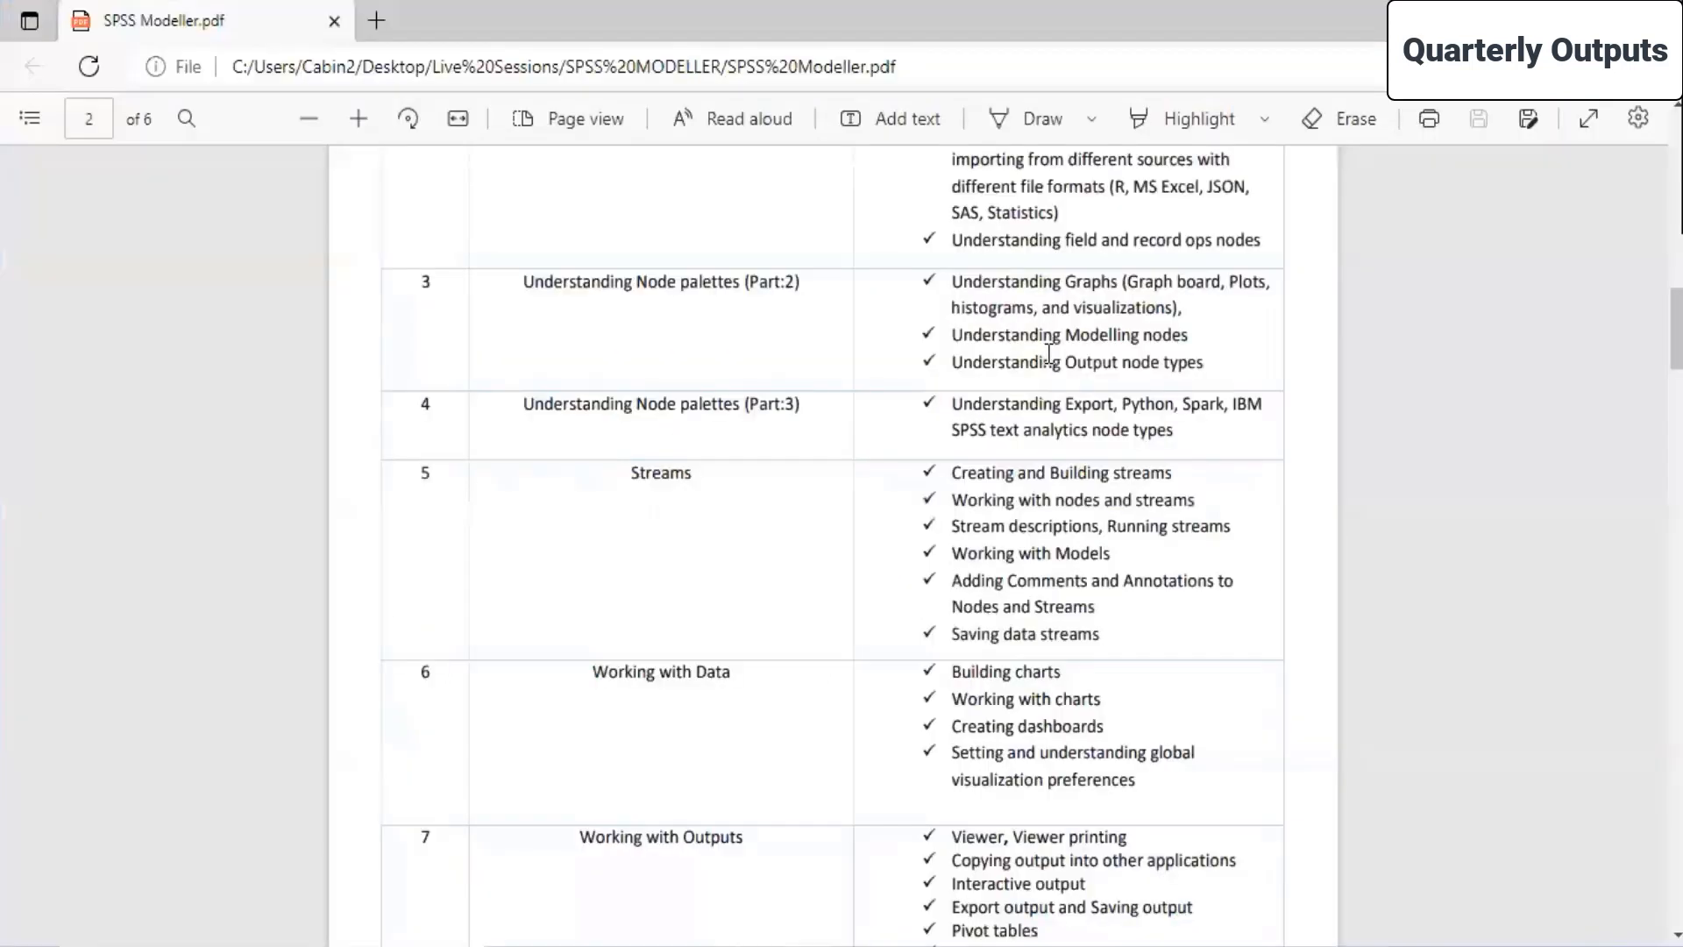
Step: Check the graph topics in the SPSS Modeller PDF, and add a Map Visualization node connected from the Excel source in the stream
{"action": "left_click_drag", "start_coordinate": [999, 303], "coordinate": [1185, 307]}
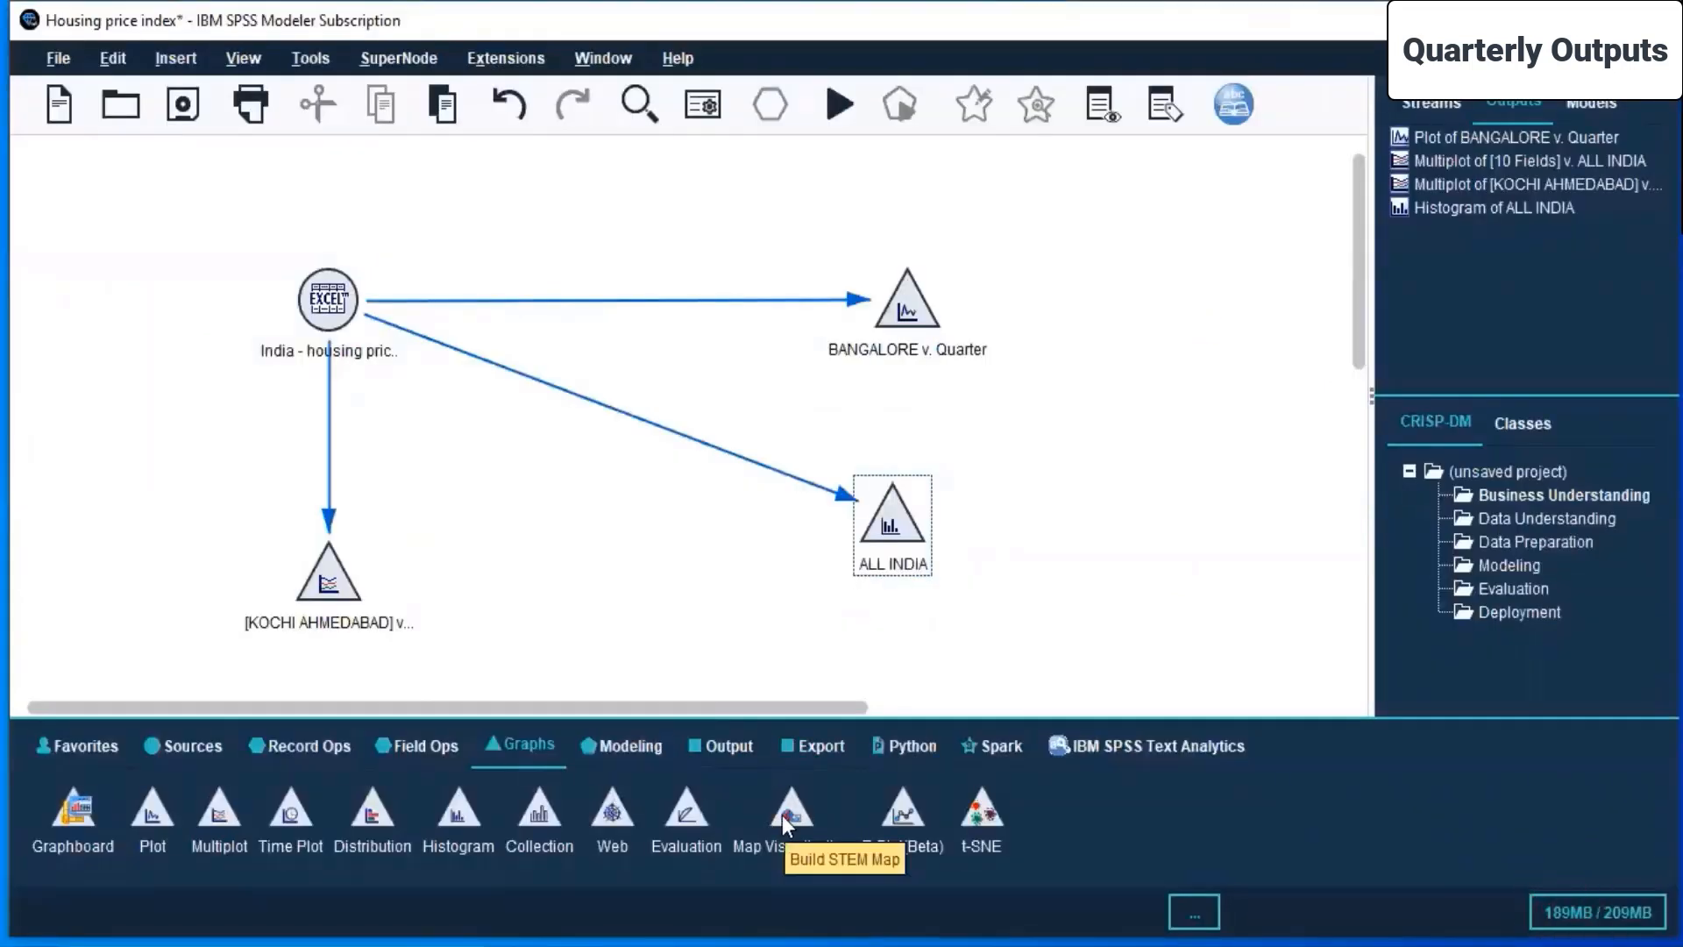
{"action": "double_click", "coordinate": [782, 815]}
{"action": "right_click", "coordinate": [325, 303]}
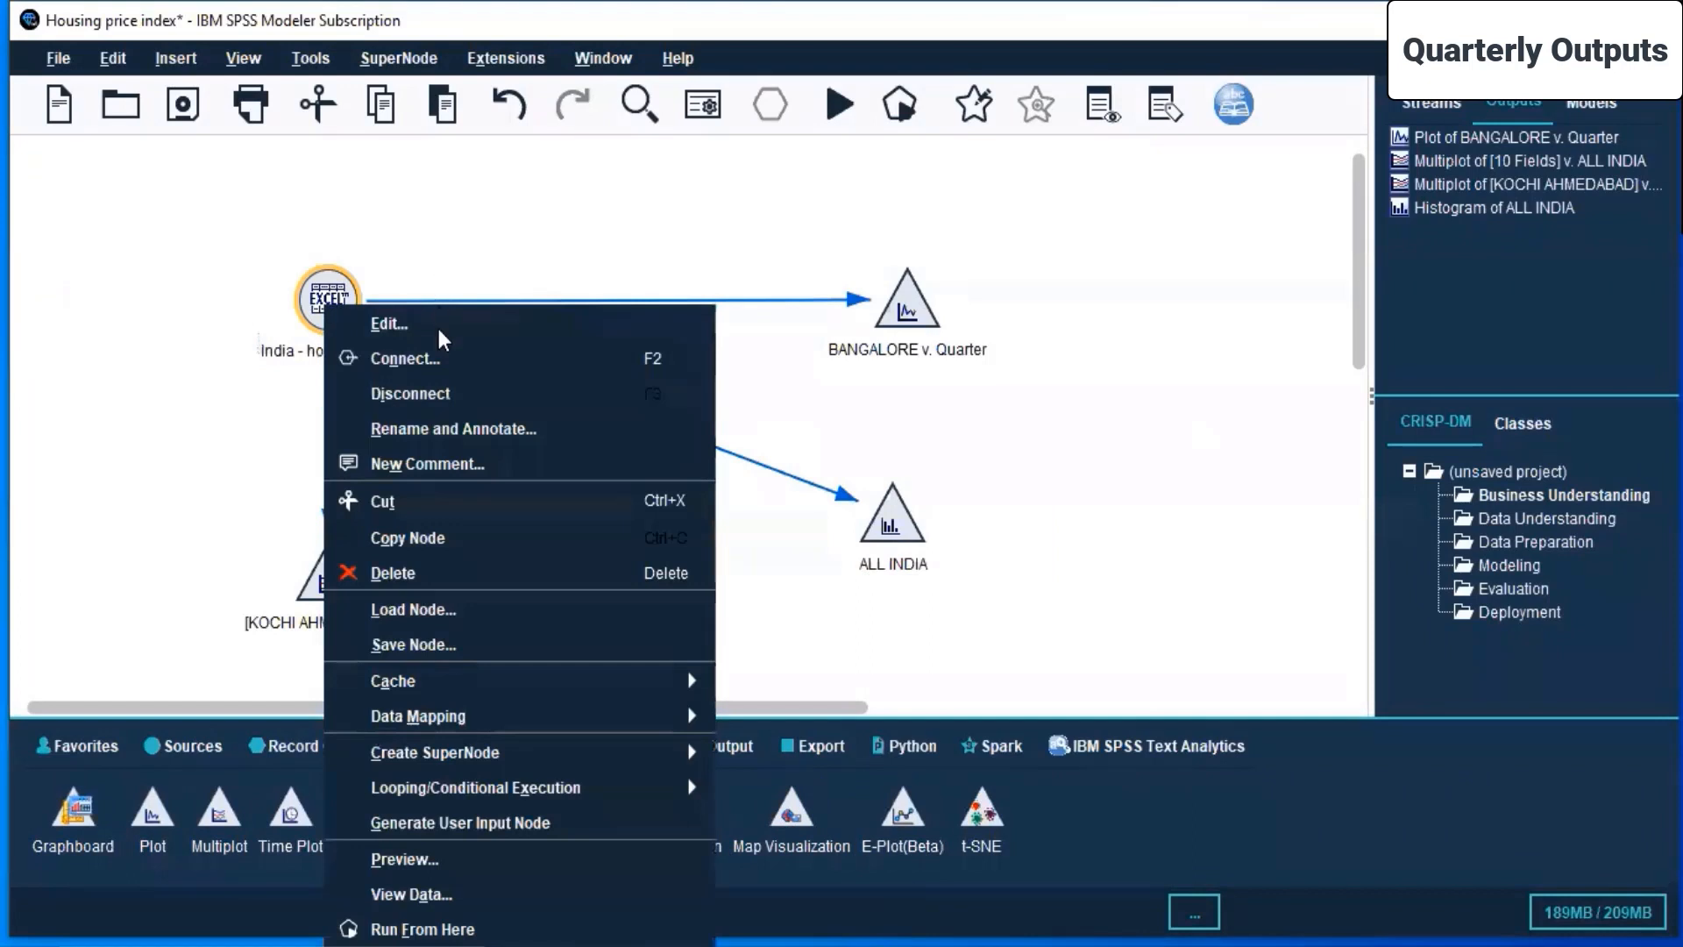
{"action": "left_click", "coordinate": [454, 361]}
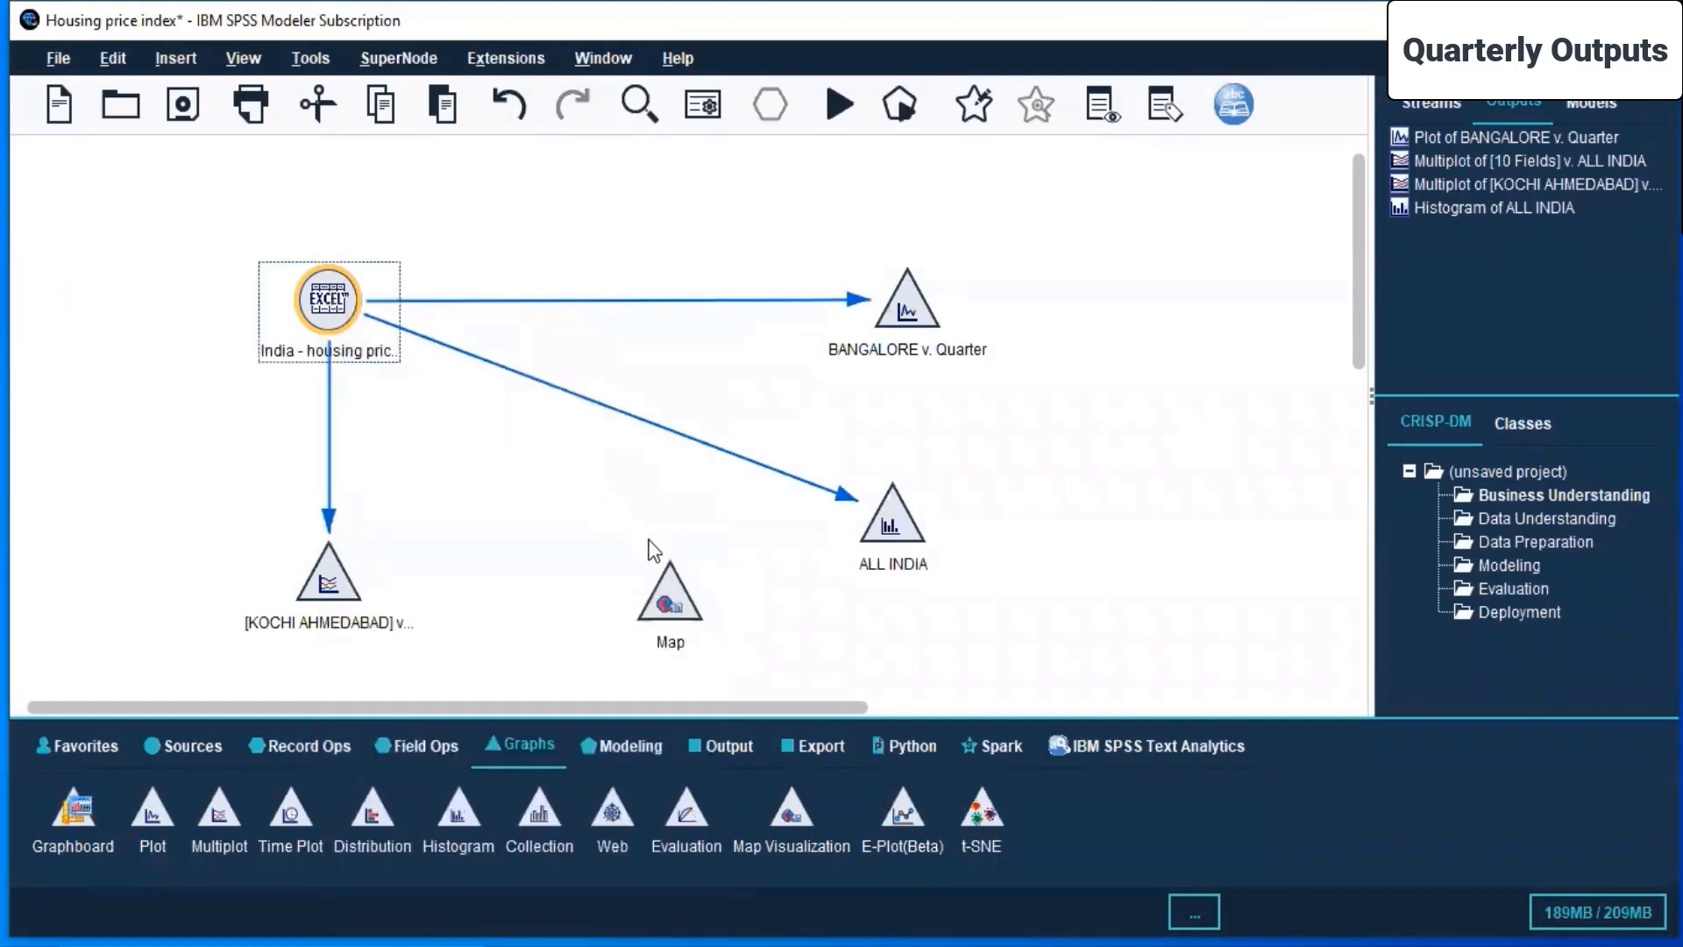
{"action": "left_click", "coordinate": [666, 571]}
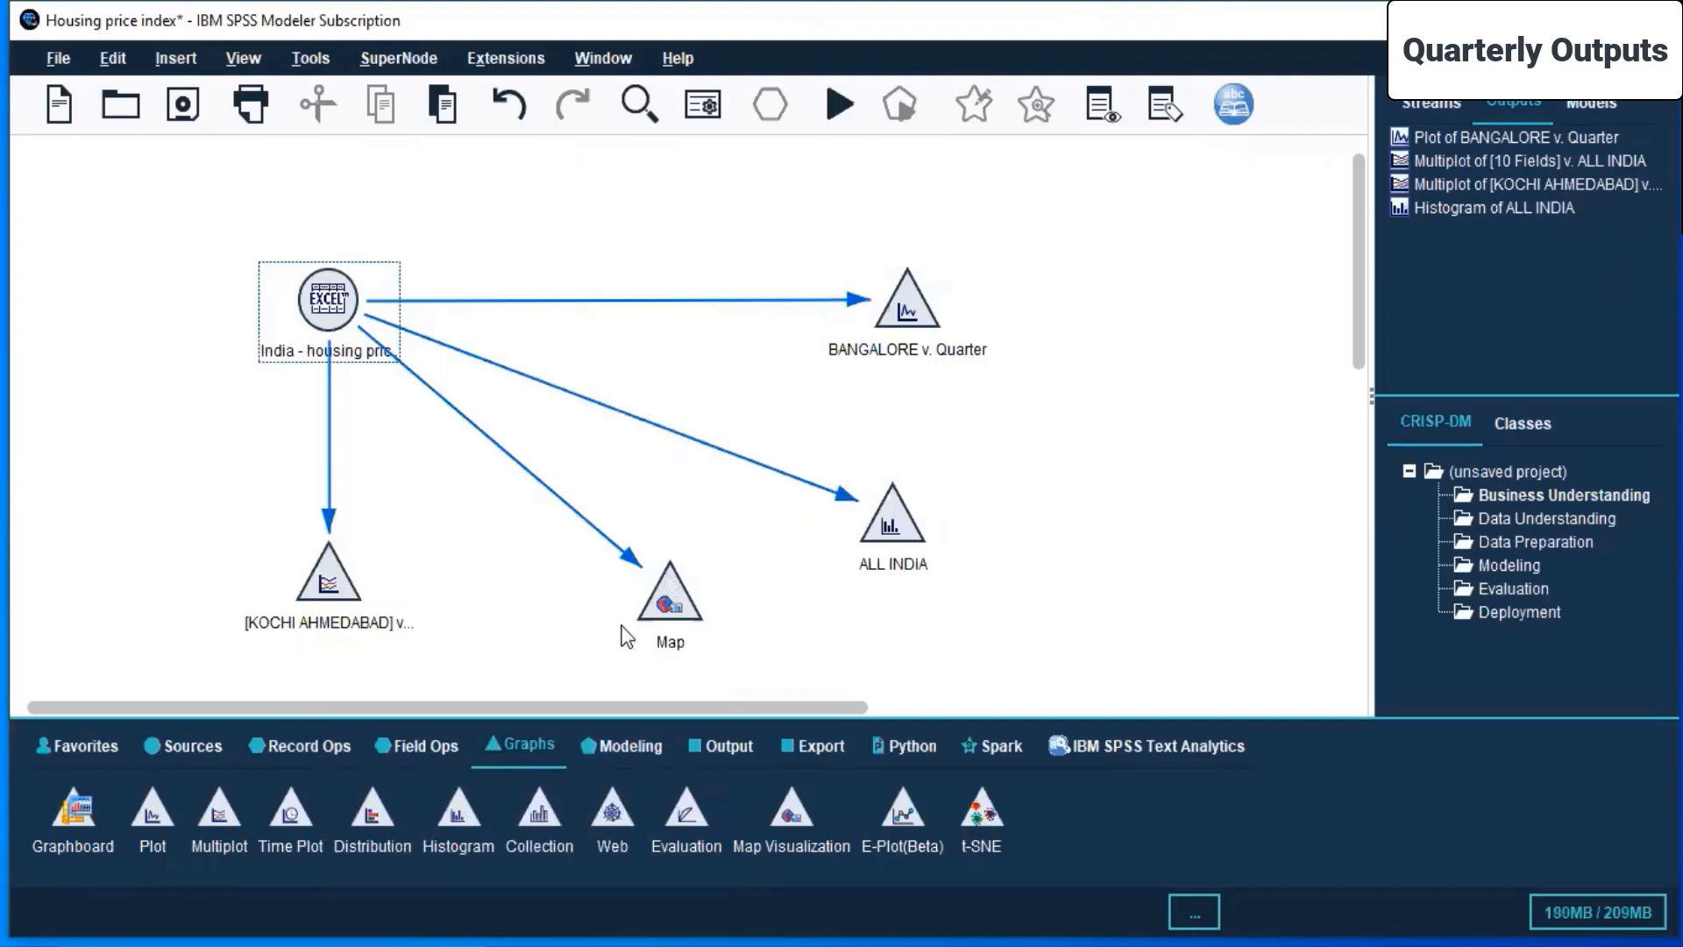
Step: Try to run the Map node on the Excel data, dismiss the stream messages and save the Housing price index stream
{"action": "left_click", "coordinate": [677, 596]}
{"action": "right_click", "coordinate": [676, 596]}
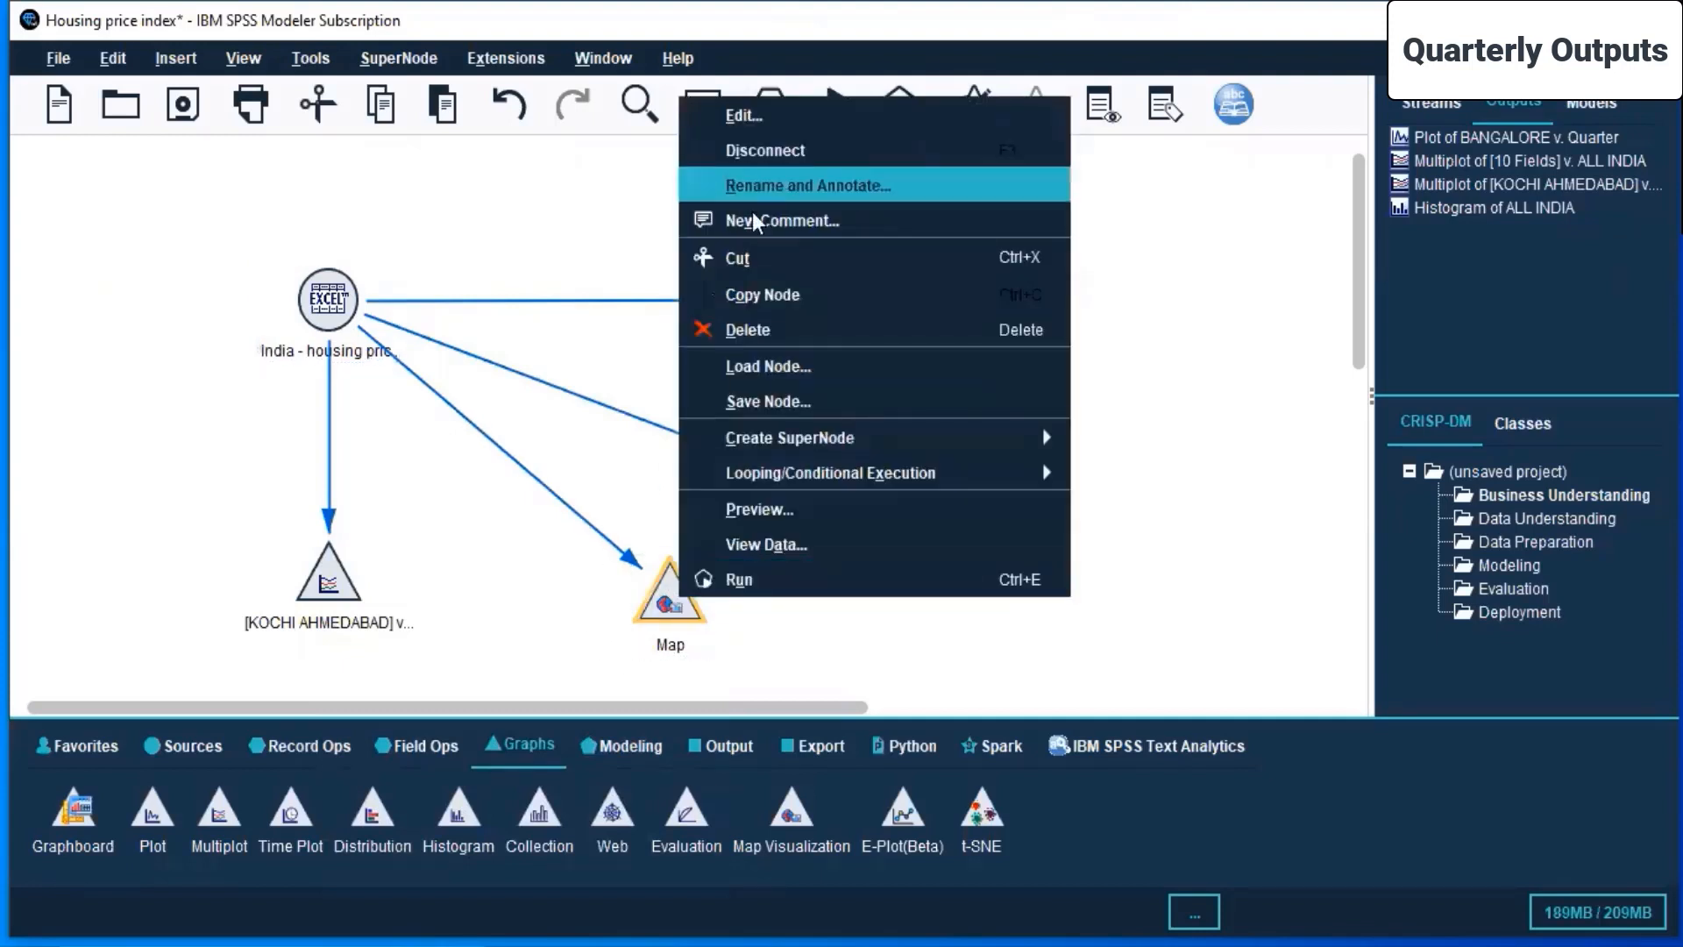
{"action": "left_click", "coordinate": [746, 579]}
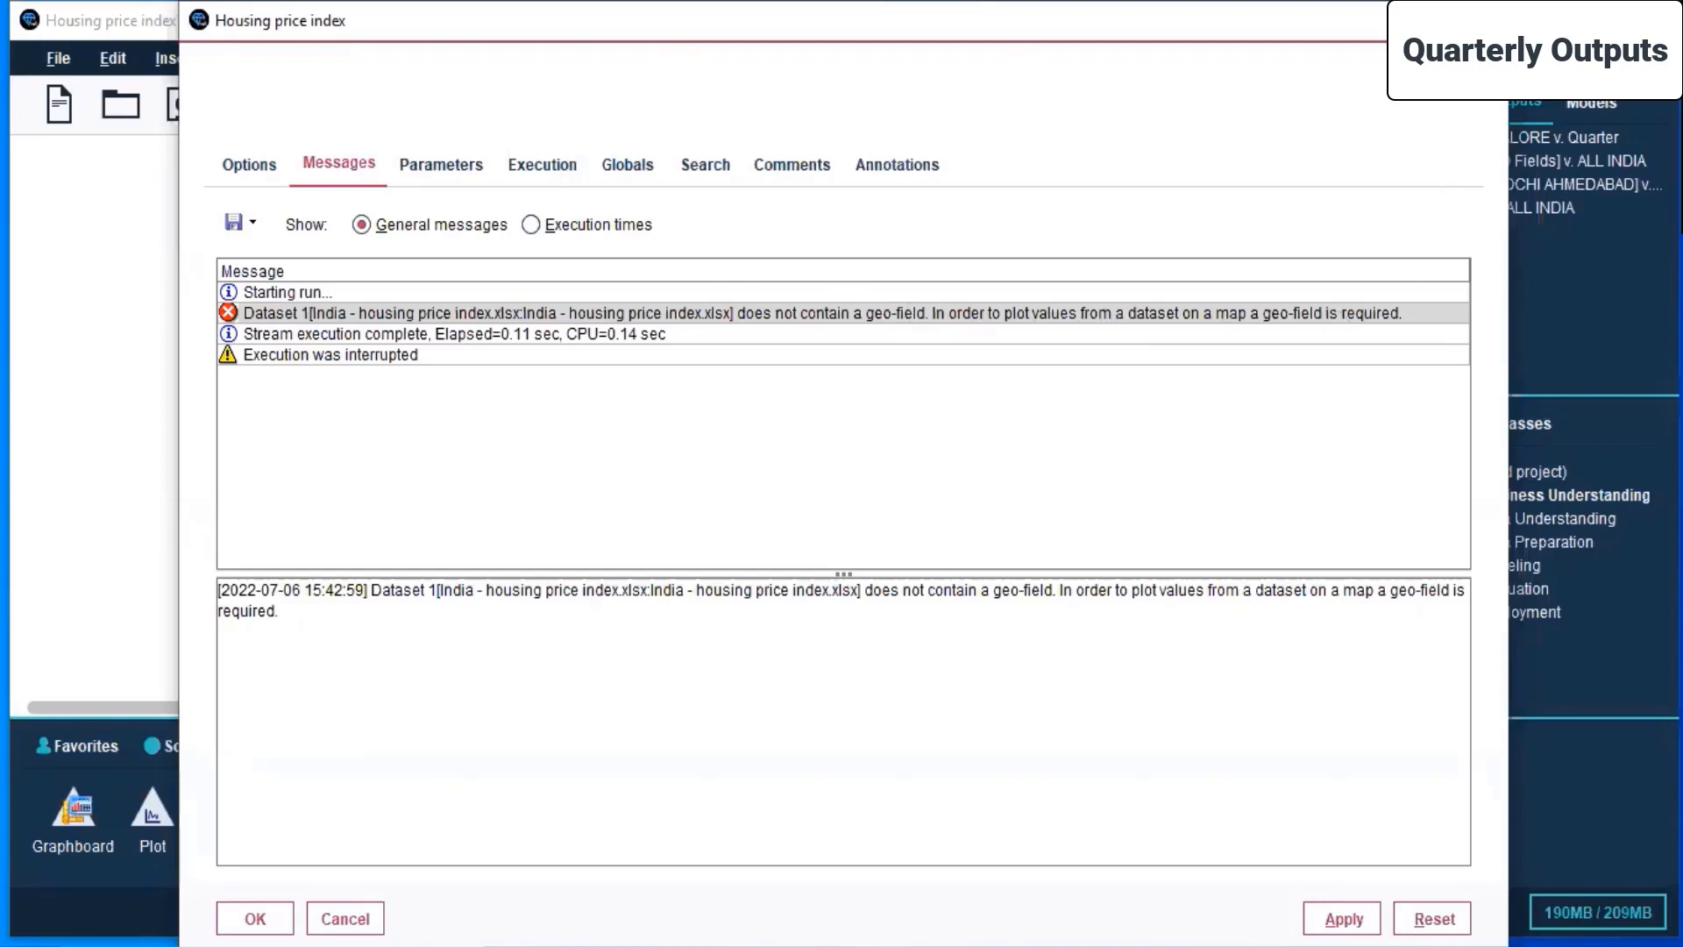
{"action": "left_click", "coordinate": [345, 918]}
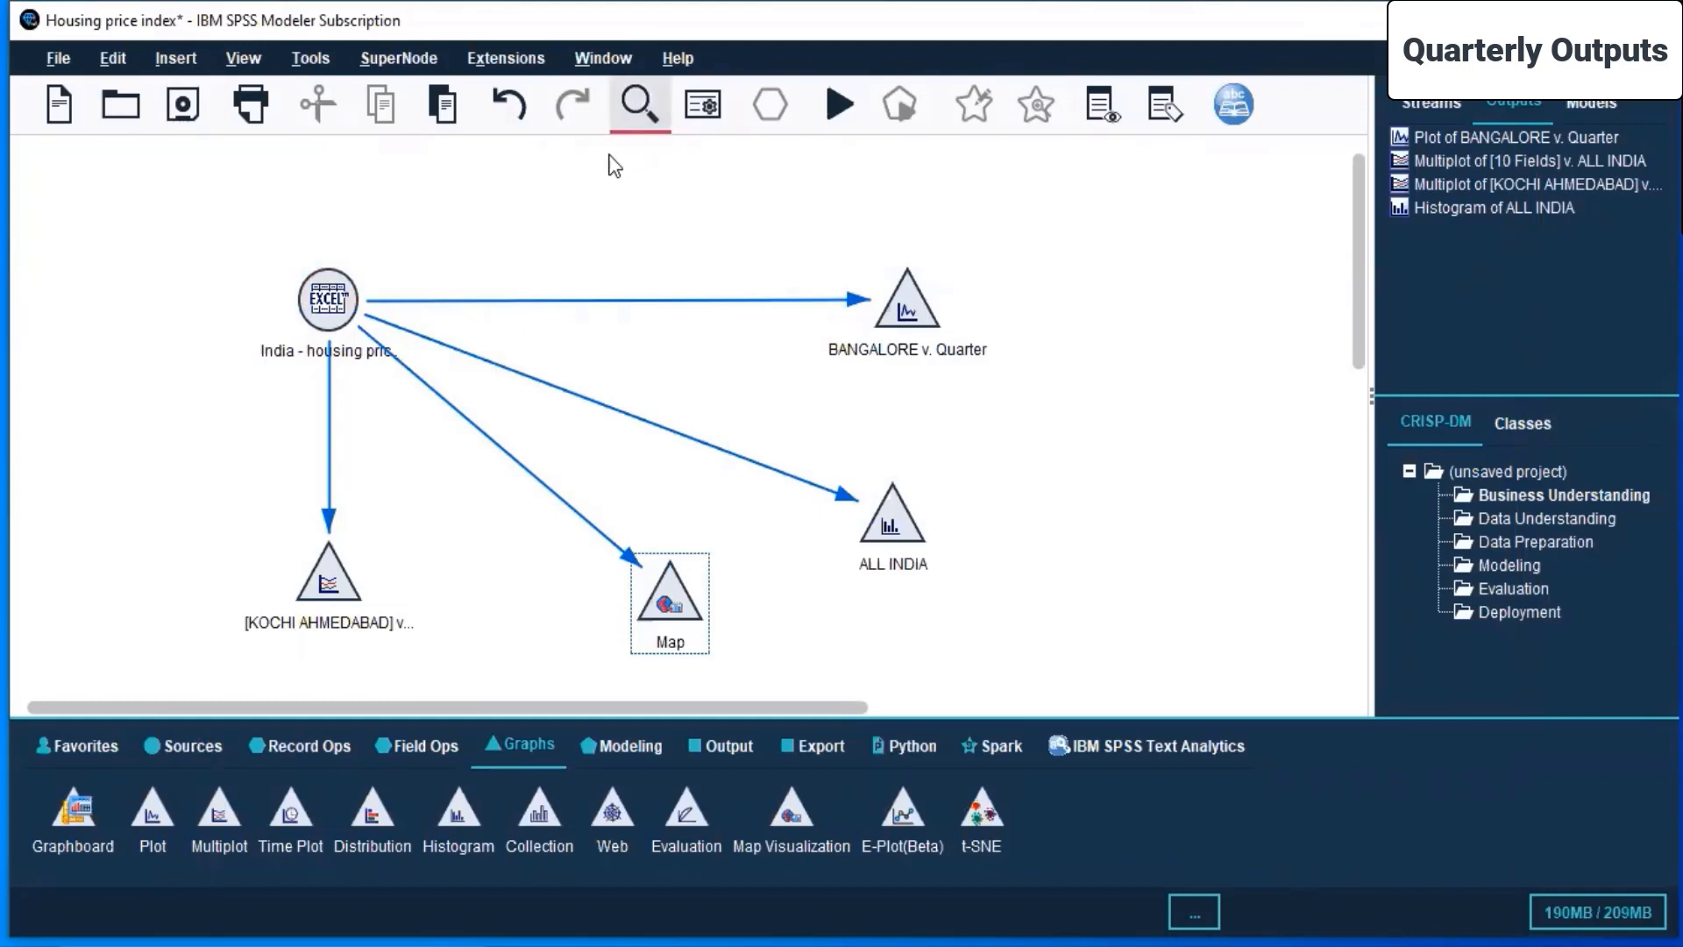
{"action": "left_click", "coordinate": [169, 116]}
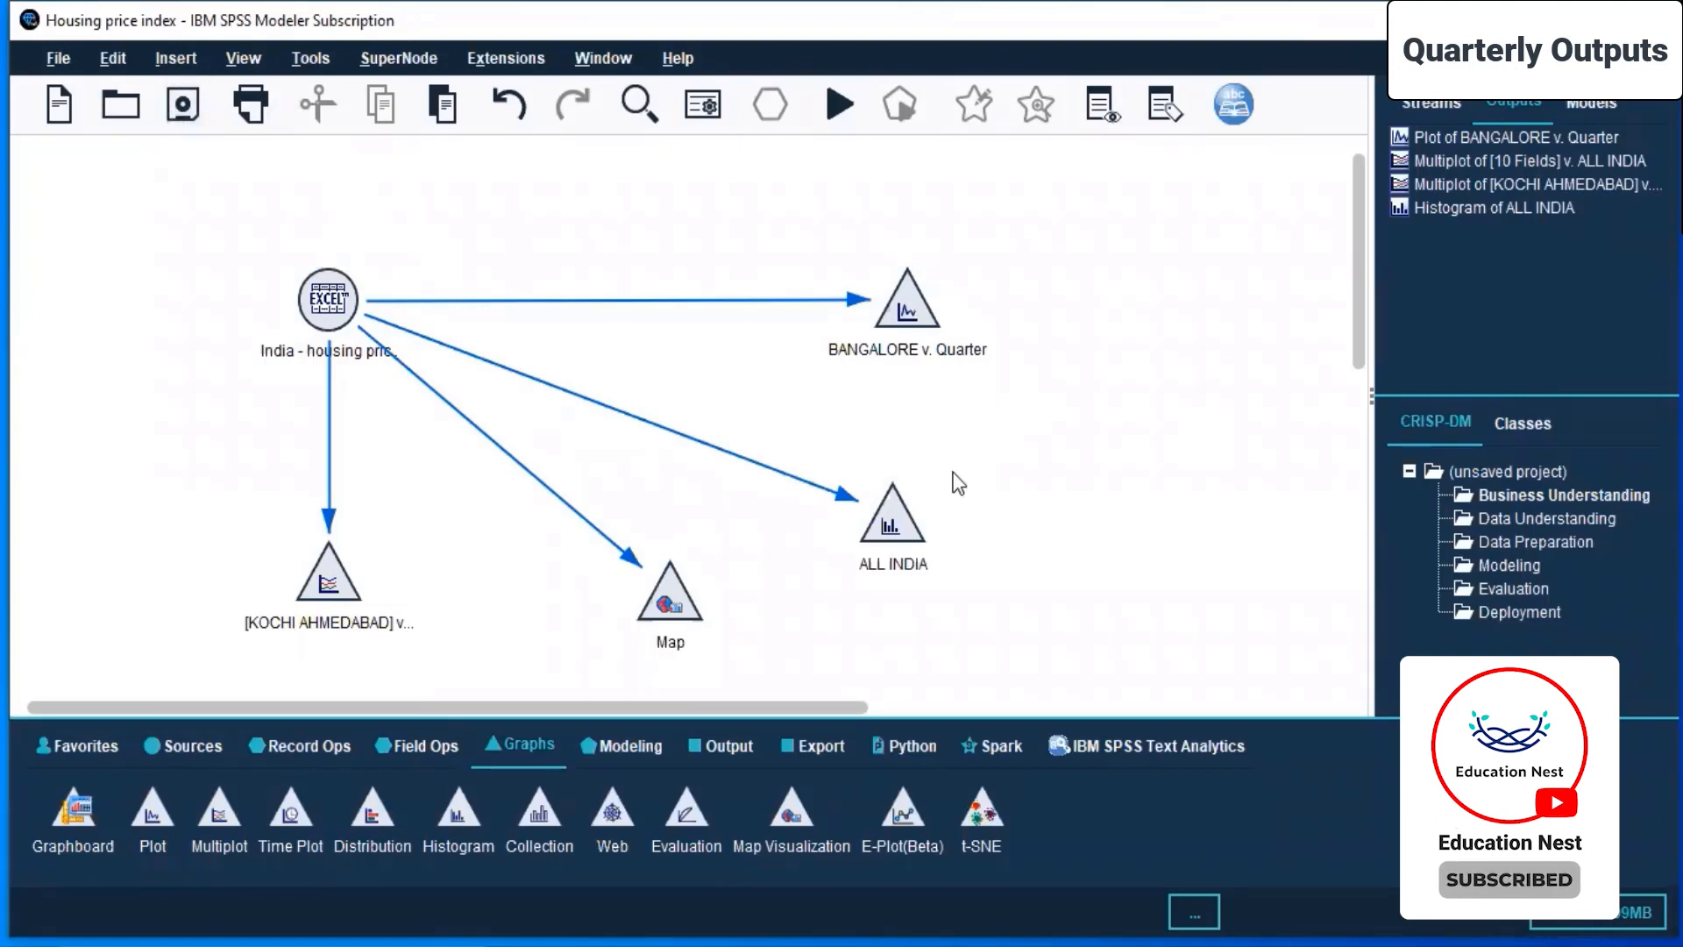
Step: Place an E-Plot(Beta) node near the upper edge of the canvas and connect the Excel source to it
{"action": "left_click", "coordinate": [693, 807]}
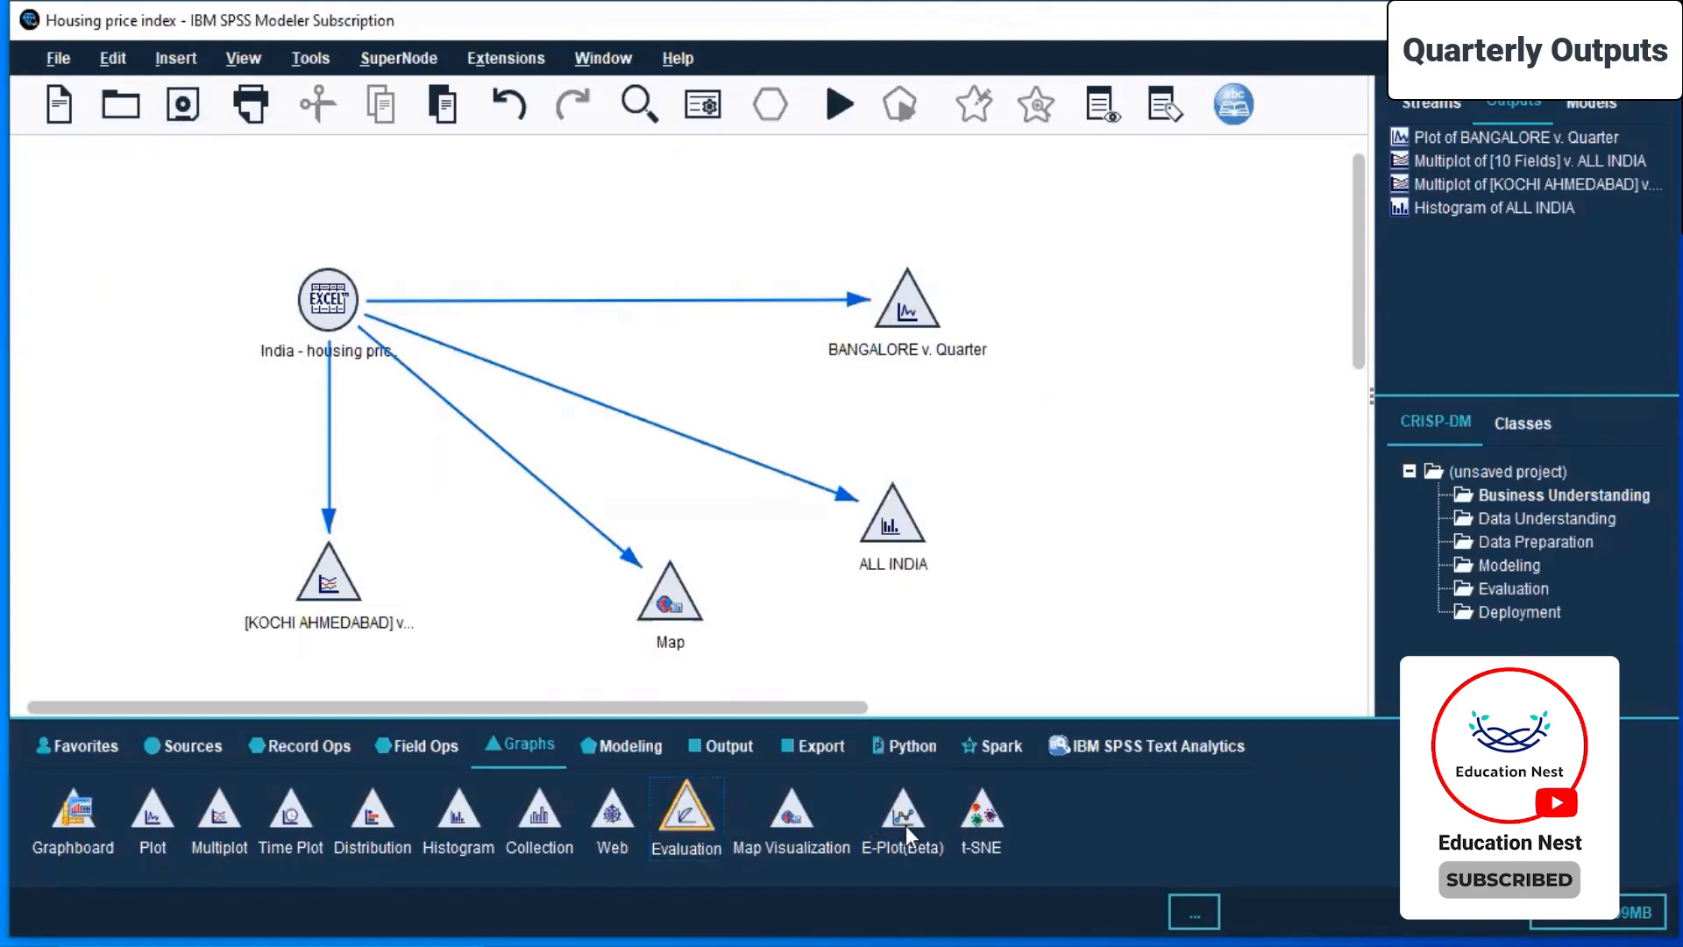
{"action": "left_click_drag", "start_coordinate": [906, 824], "coordinate": [682, 230]}
{"action": "left_click", "coordinate": [331, 282]}
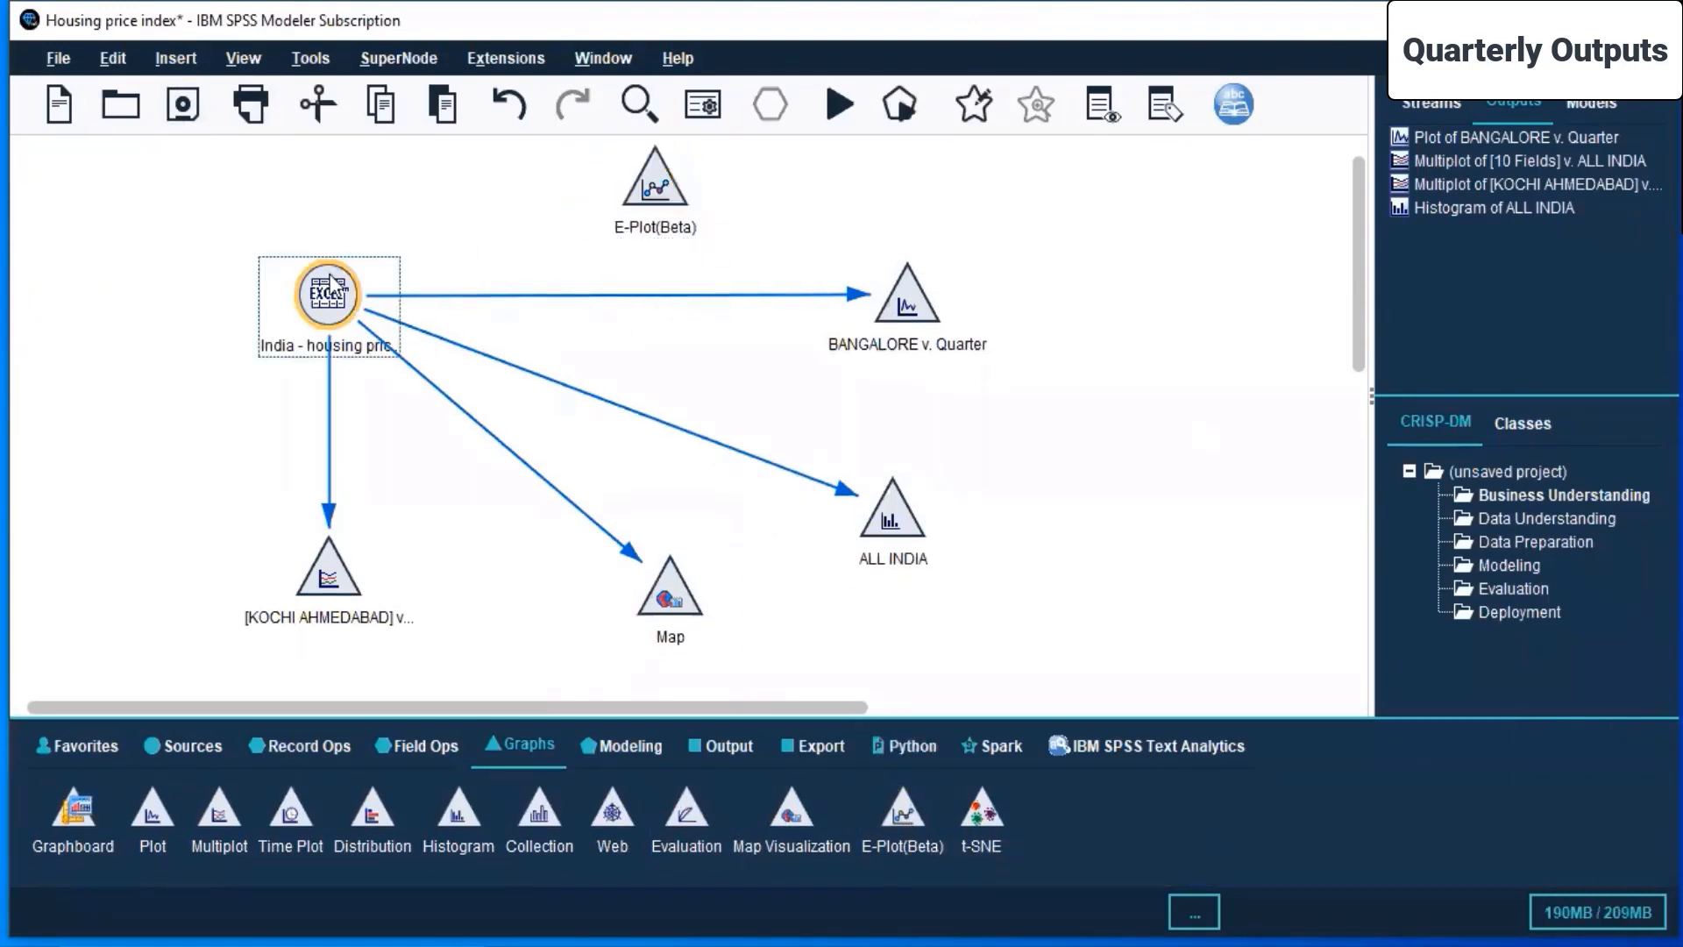
{"action": "right_click", "coordinate": [331, 282]}
{"action": "left_click", "coordinate": [384, 324]}
{"action": "left_click", "coordinate": [645, 176]}
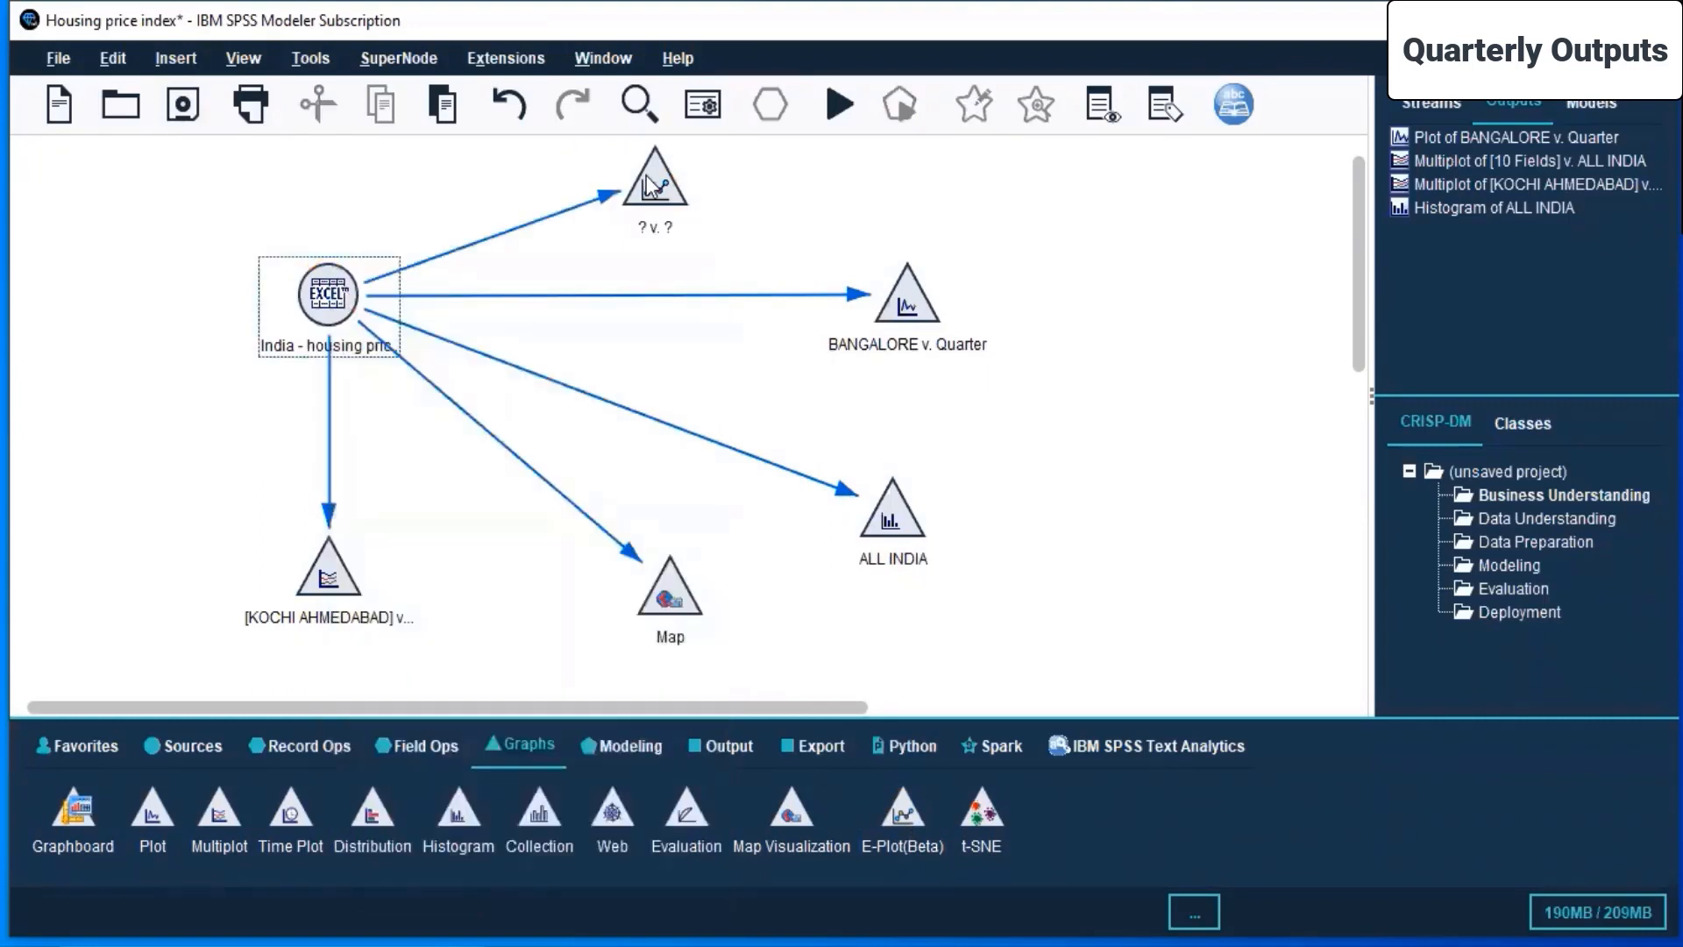
Step: Set the E-Plot node's X field to MUMBAI and its Y field to ALL INDIA, and apply the settings
{"action": "double_click", "coordinate": [645, 176]}
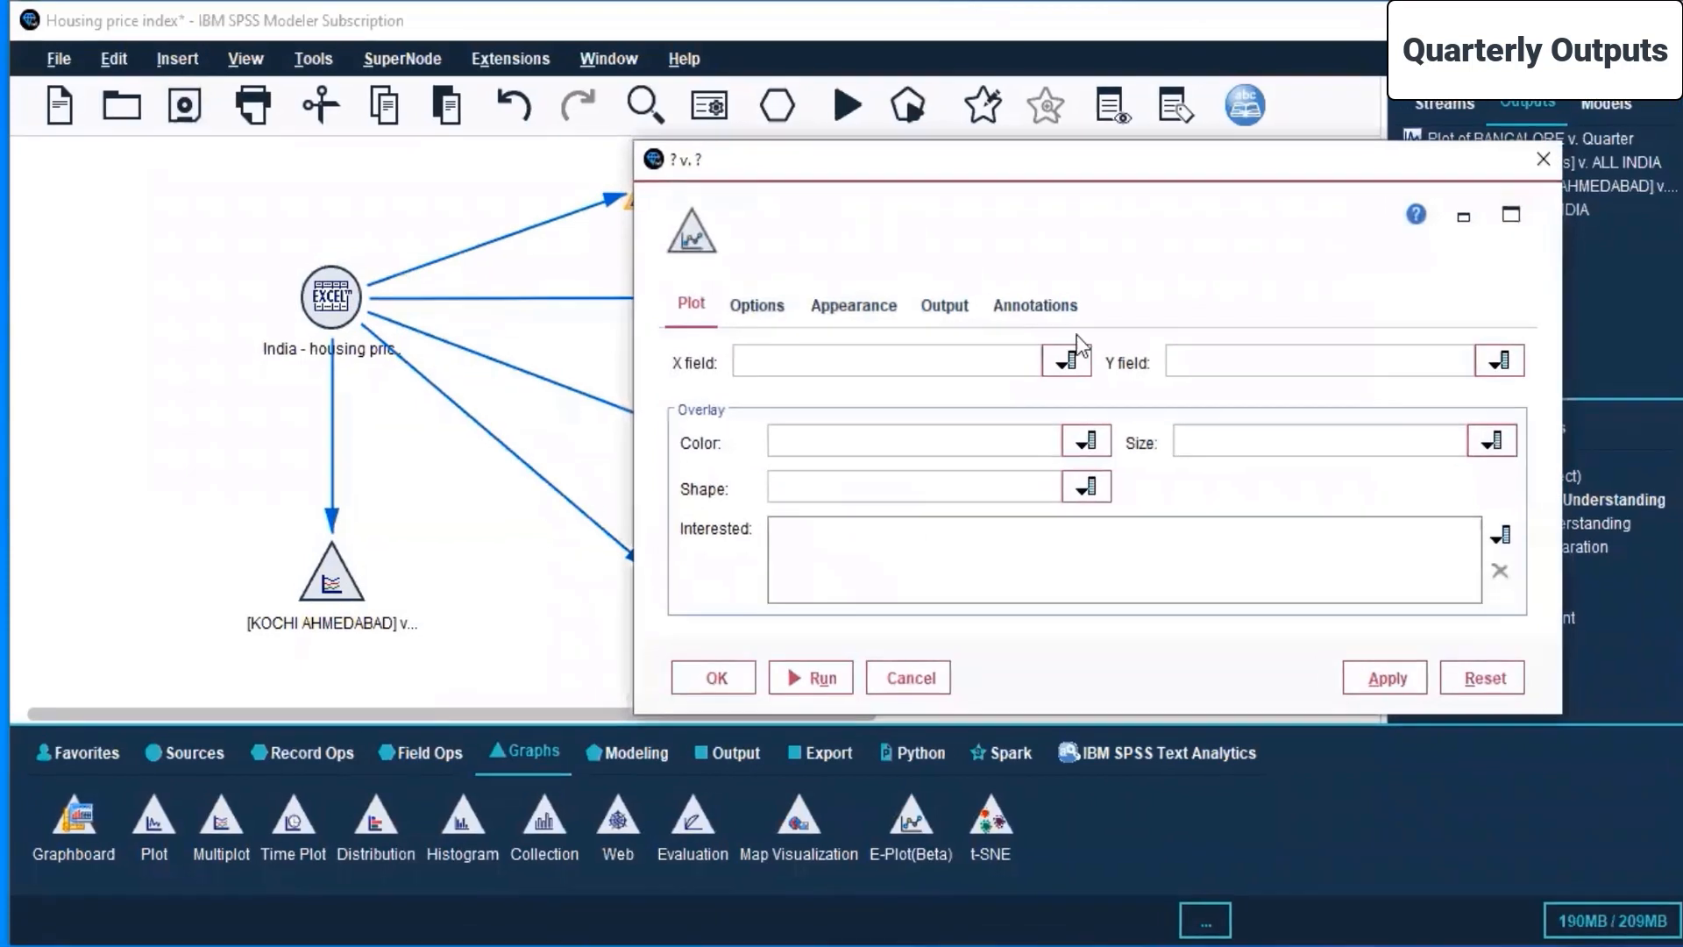
{"action": "left_click", "coordinate": [1057, 357]}
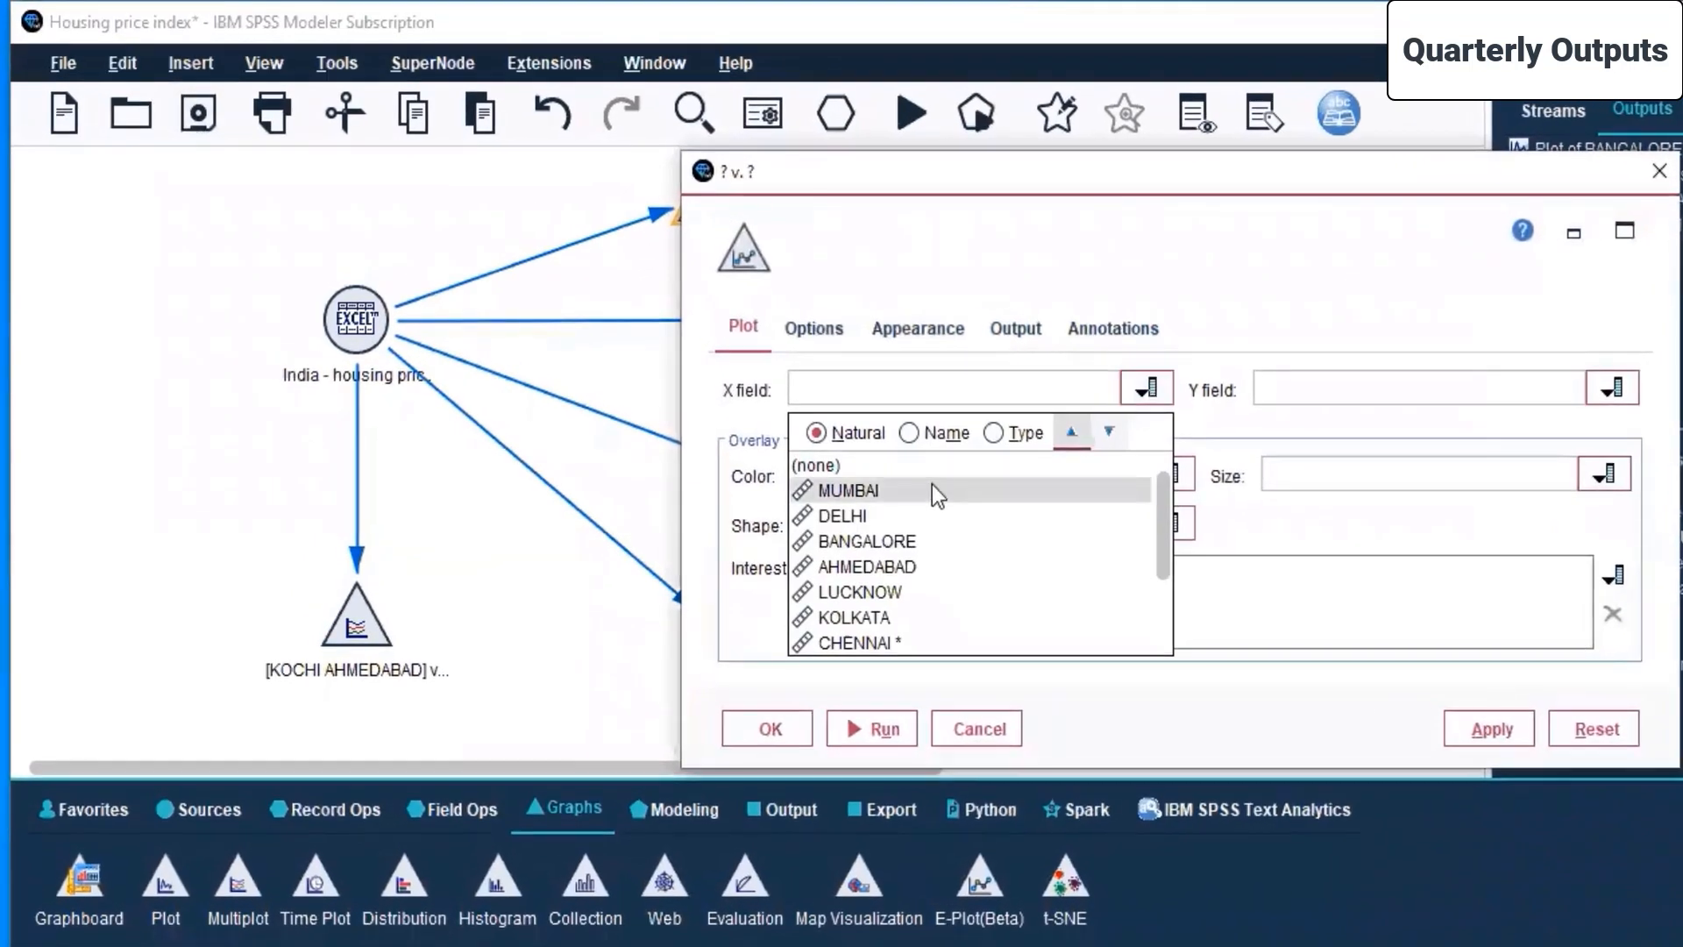
{"action": "left_click", "coordinate": [933, 489]}
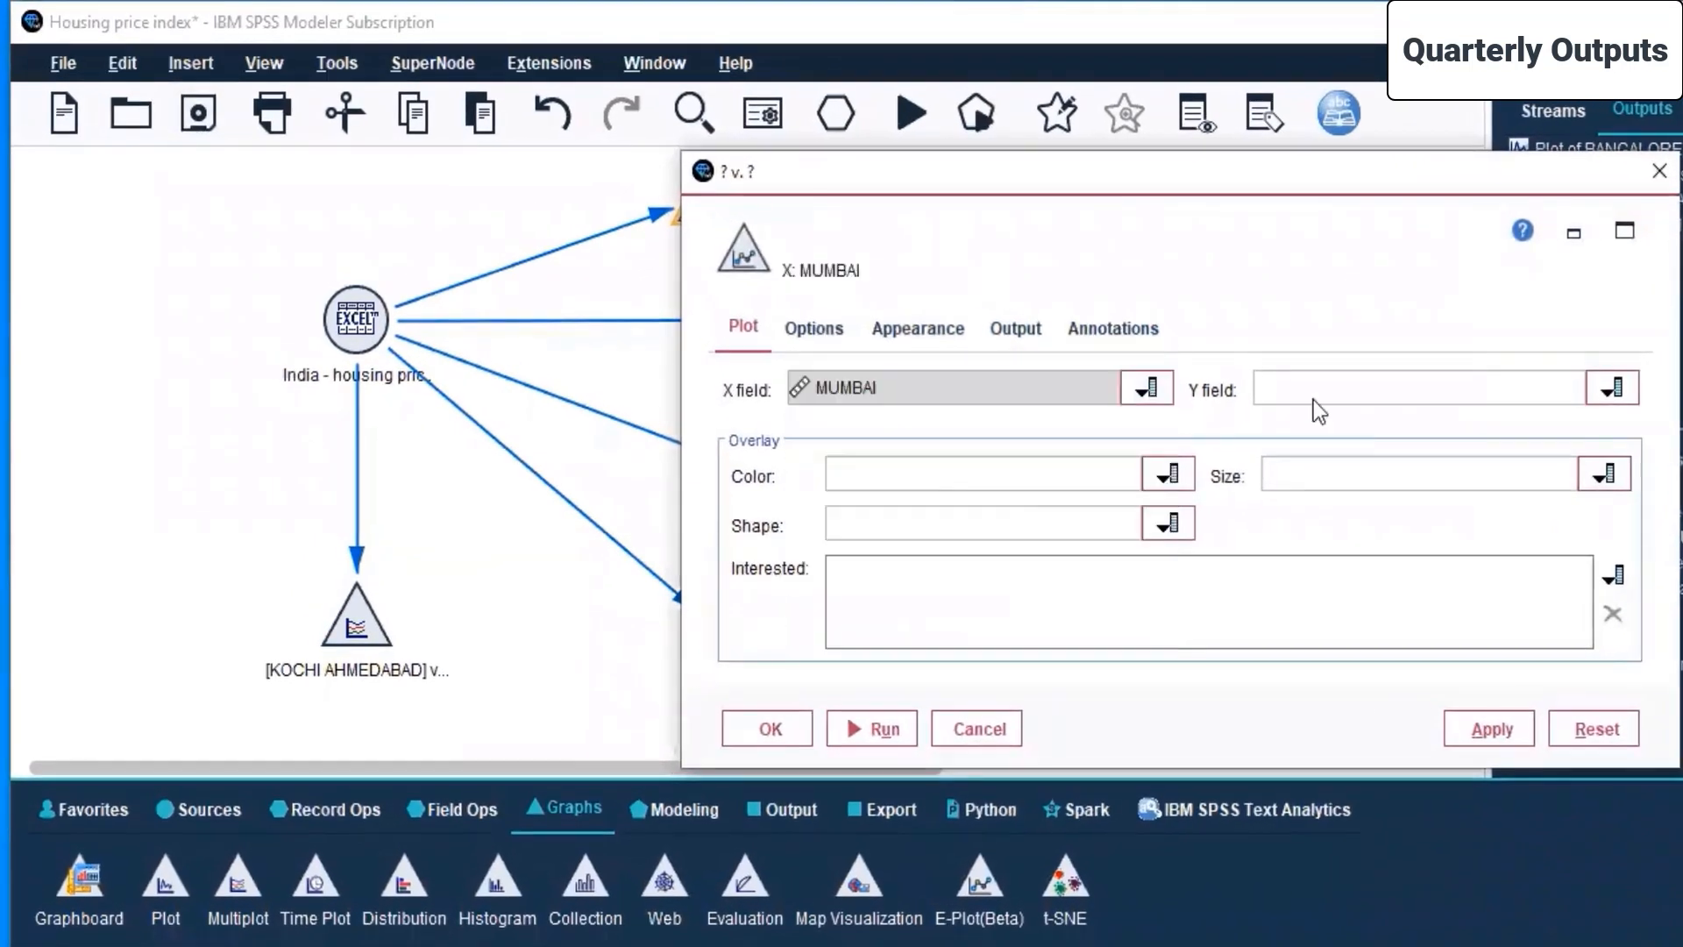
{"action": "left_click", "coordinate": [1319, 391]}
{"action": "scroll", "coordinate": [1333, 632], "scroll_direction": "down", "scroll_amount": 2}
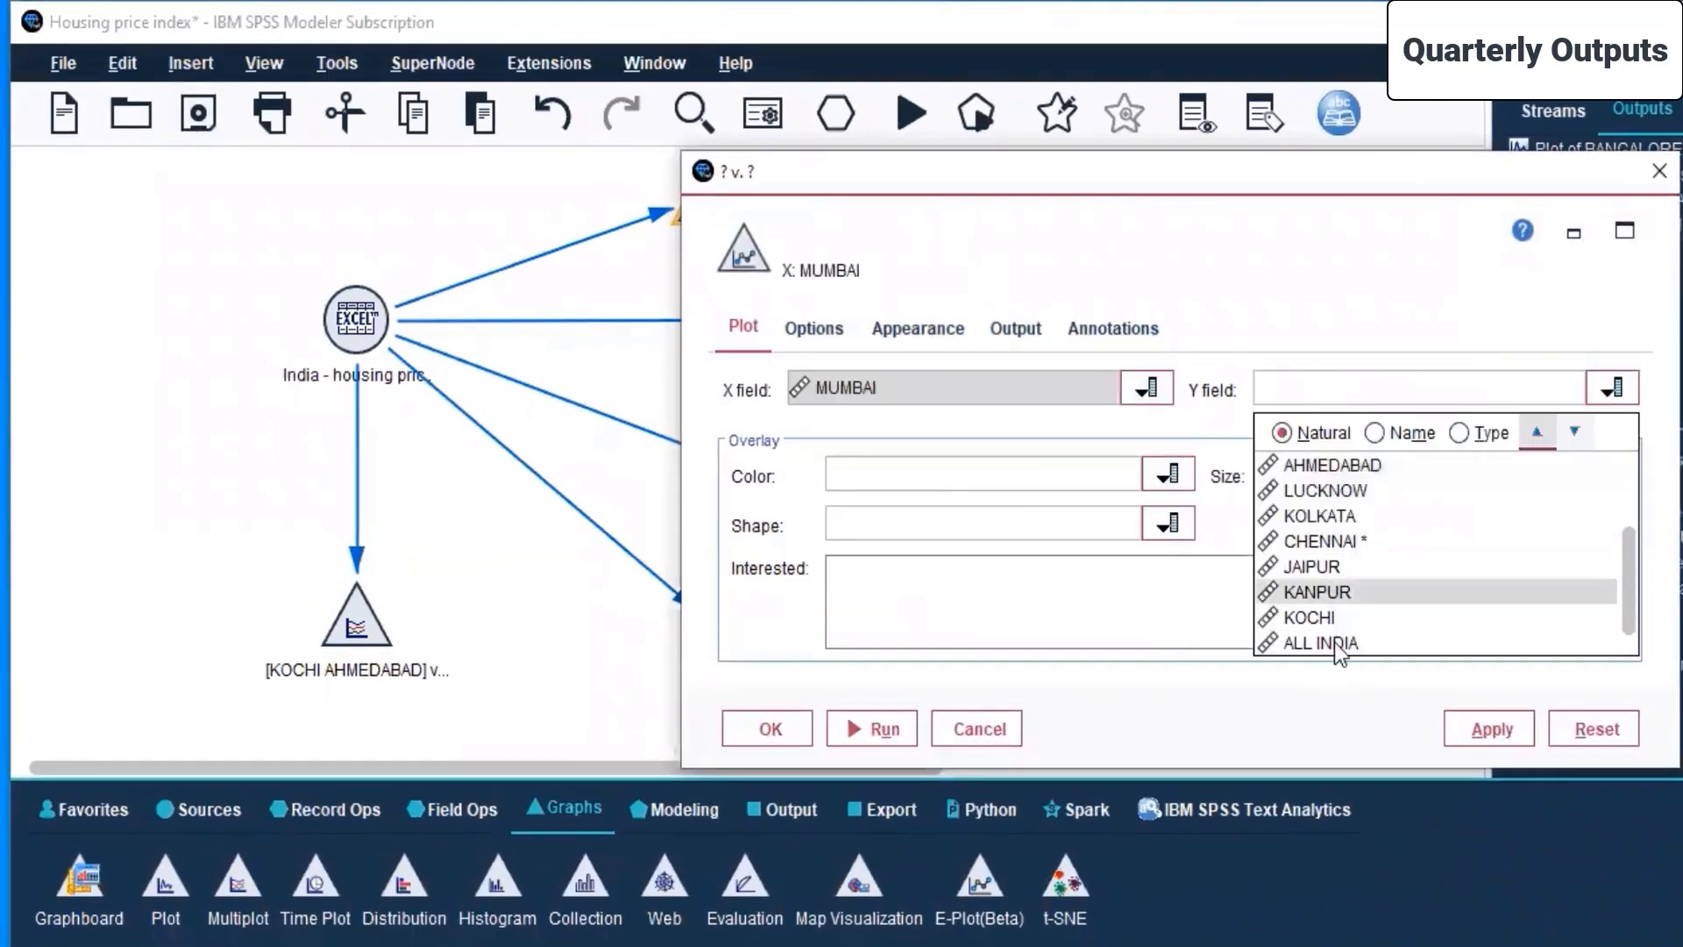
{"action": "left_click", "coordinate": [1321, 643]}
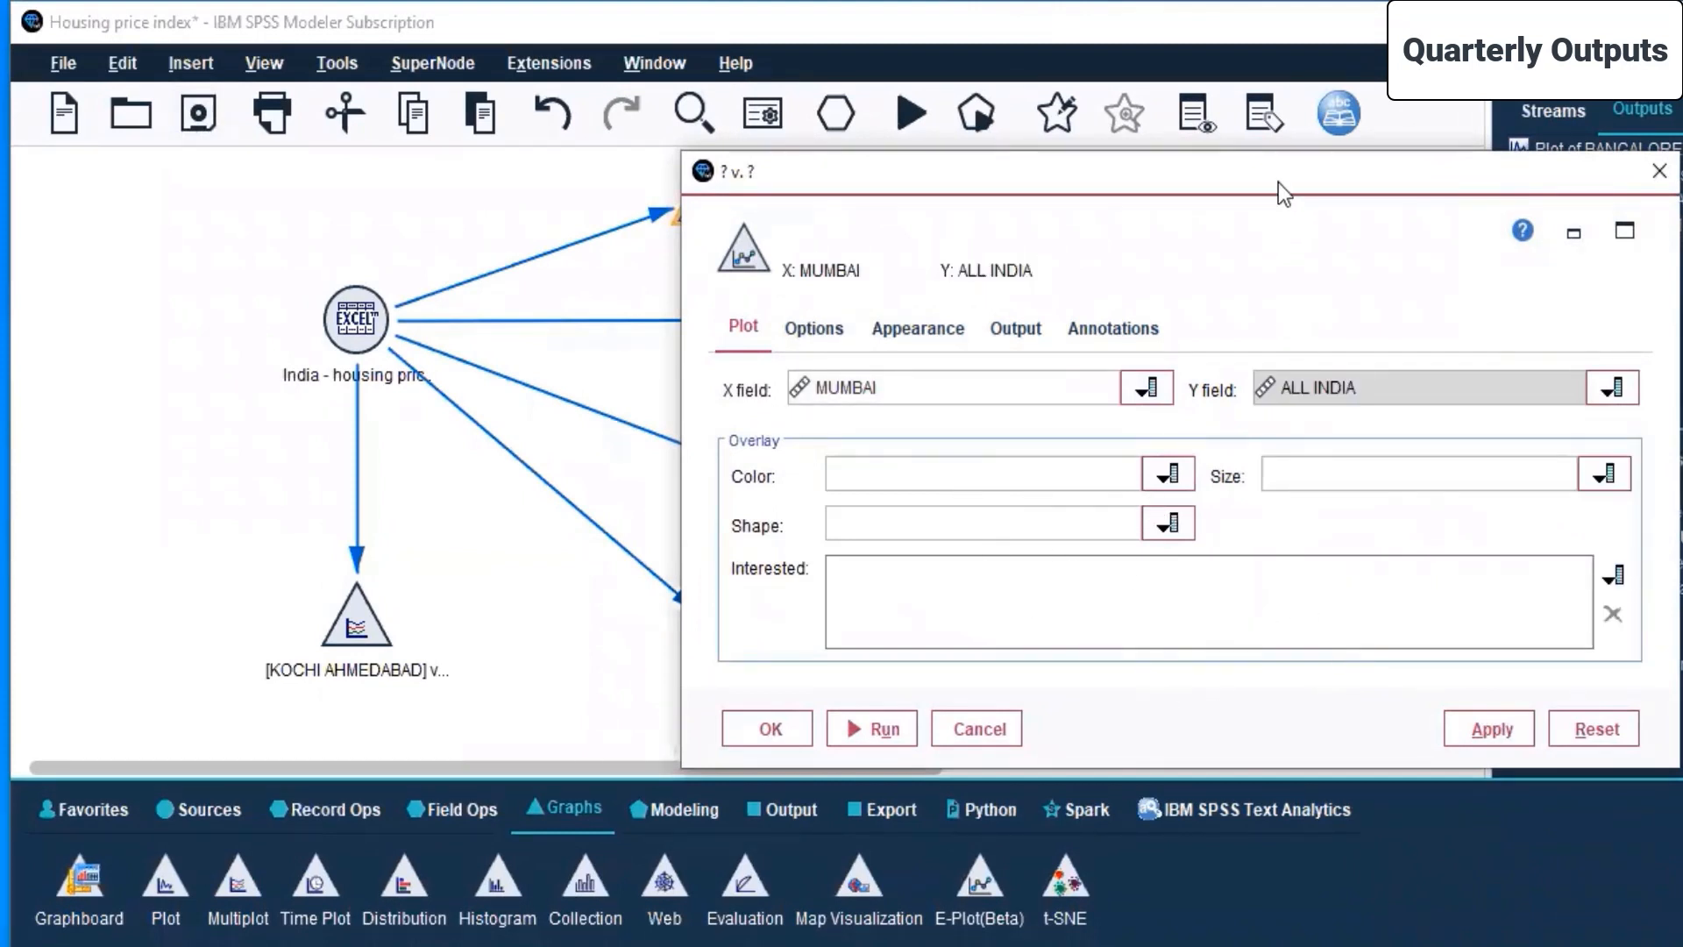
{"action": "left_click_drag", "start_coordinate": [1258, 170], "coordinate": [943, 112]}
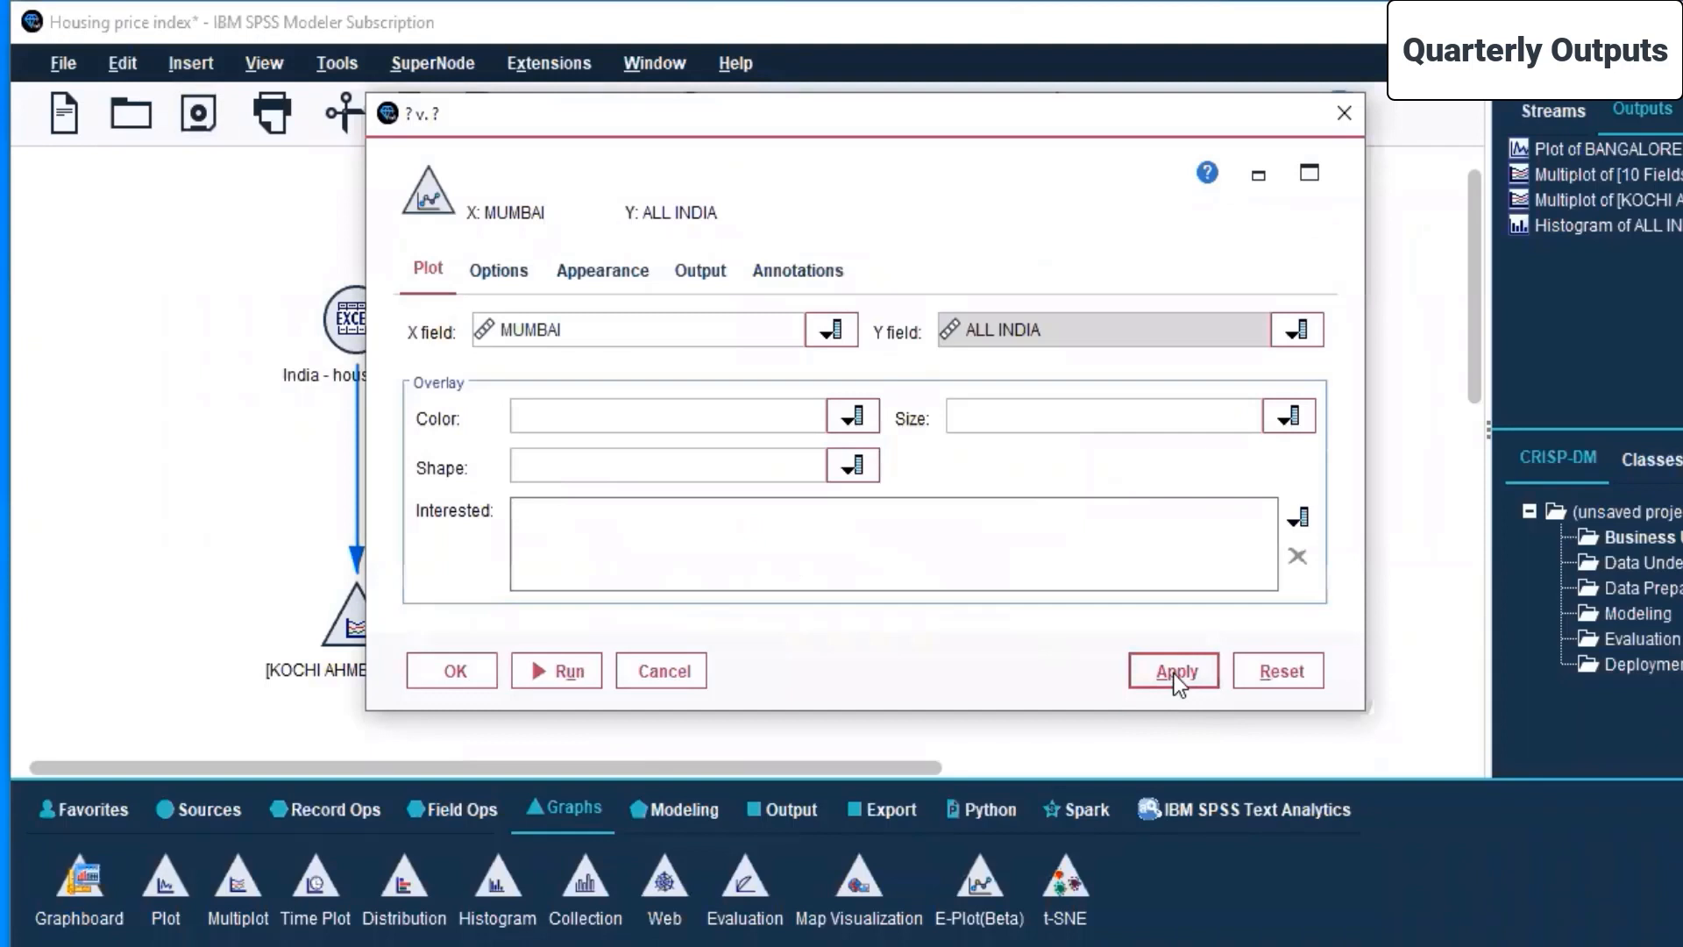
{"action": "left_click", "coordinate": [1174, 672]}
{"action": "left_click", "coordinate": [466, 665]}
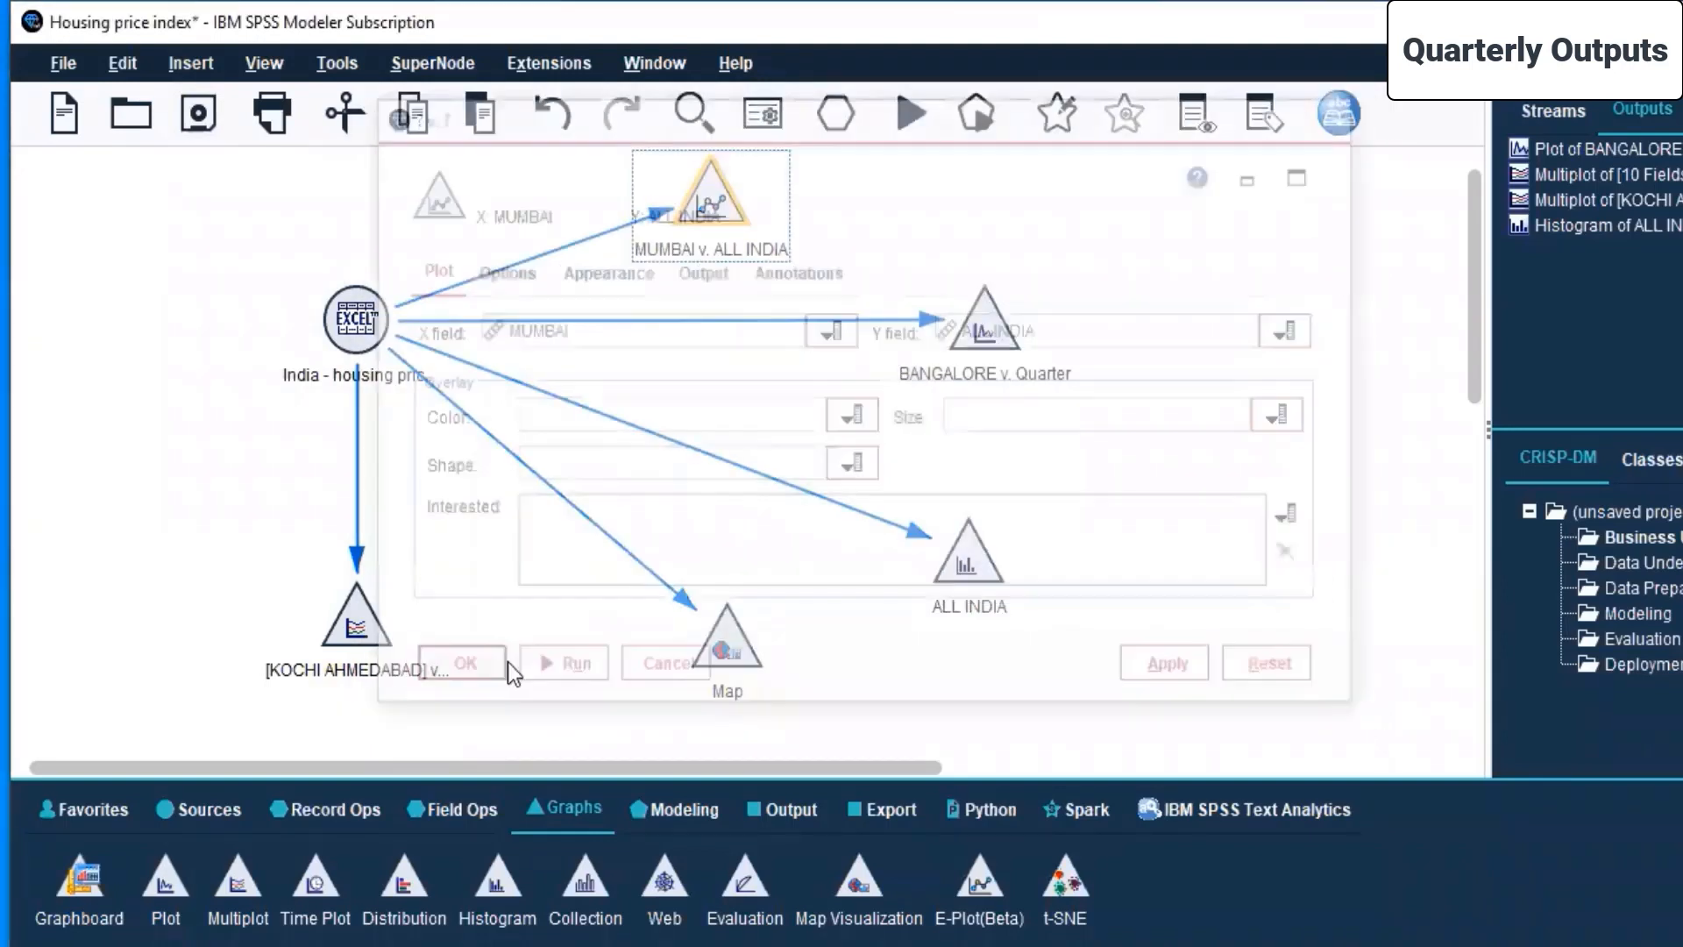
Step: Run the E-Plot node and save its output in the Day 3 folder as EPlot of MUMBAI v. ALL INDIA, type .cou
{"action": "right_click", "coordinate": [691, 176]}
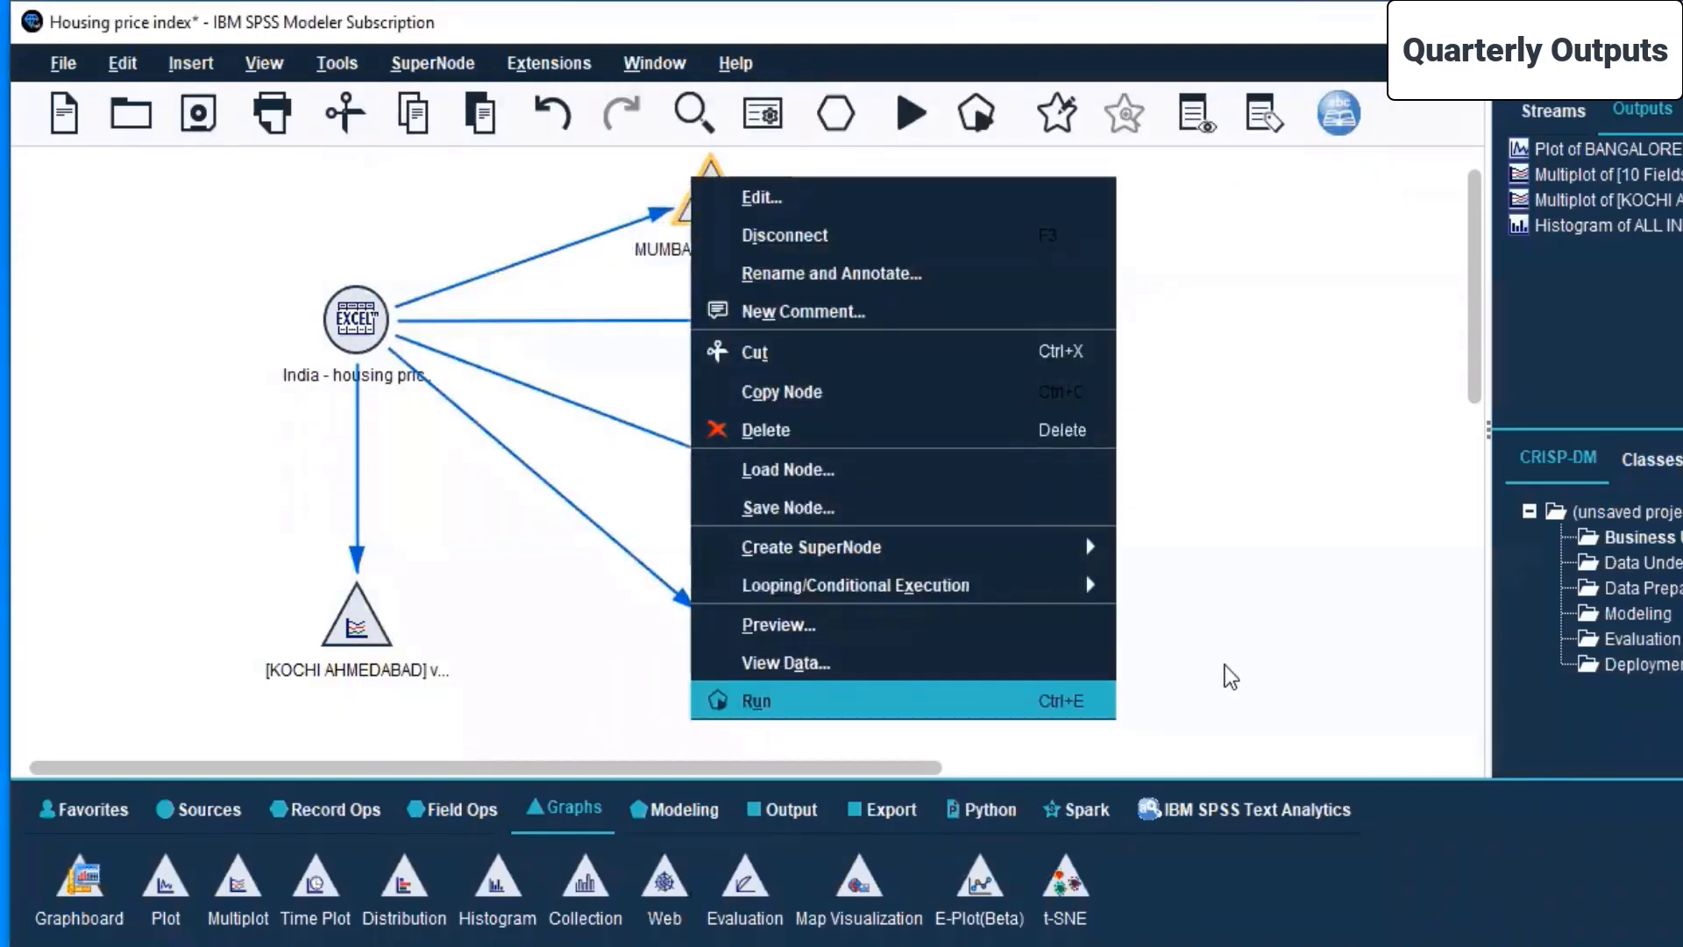
{"action": "left_click", "coordinate": [956, 698]}
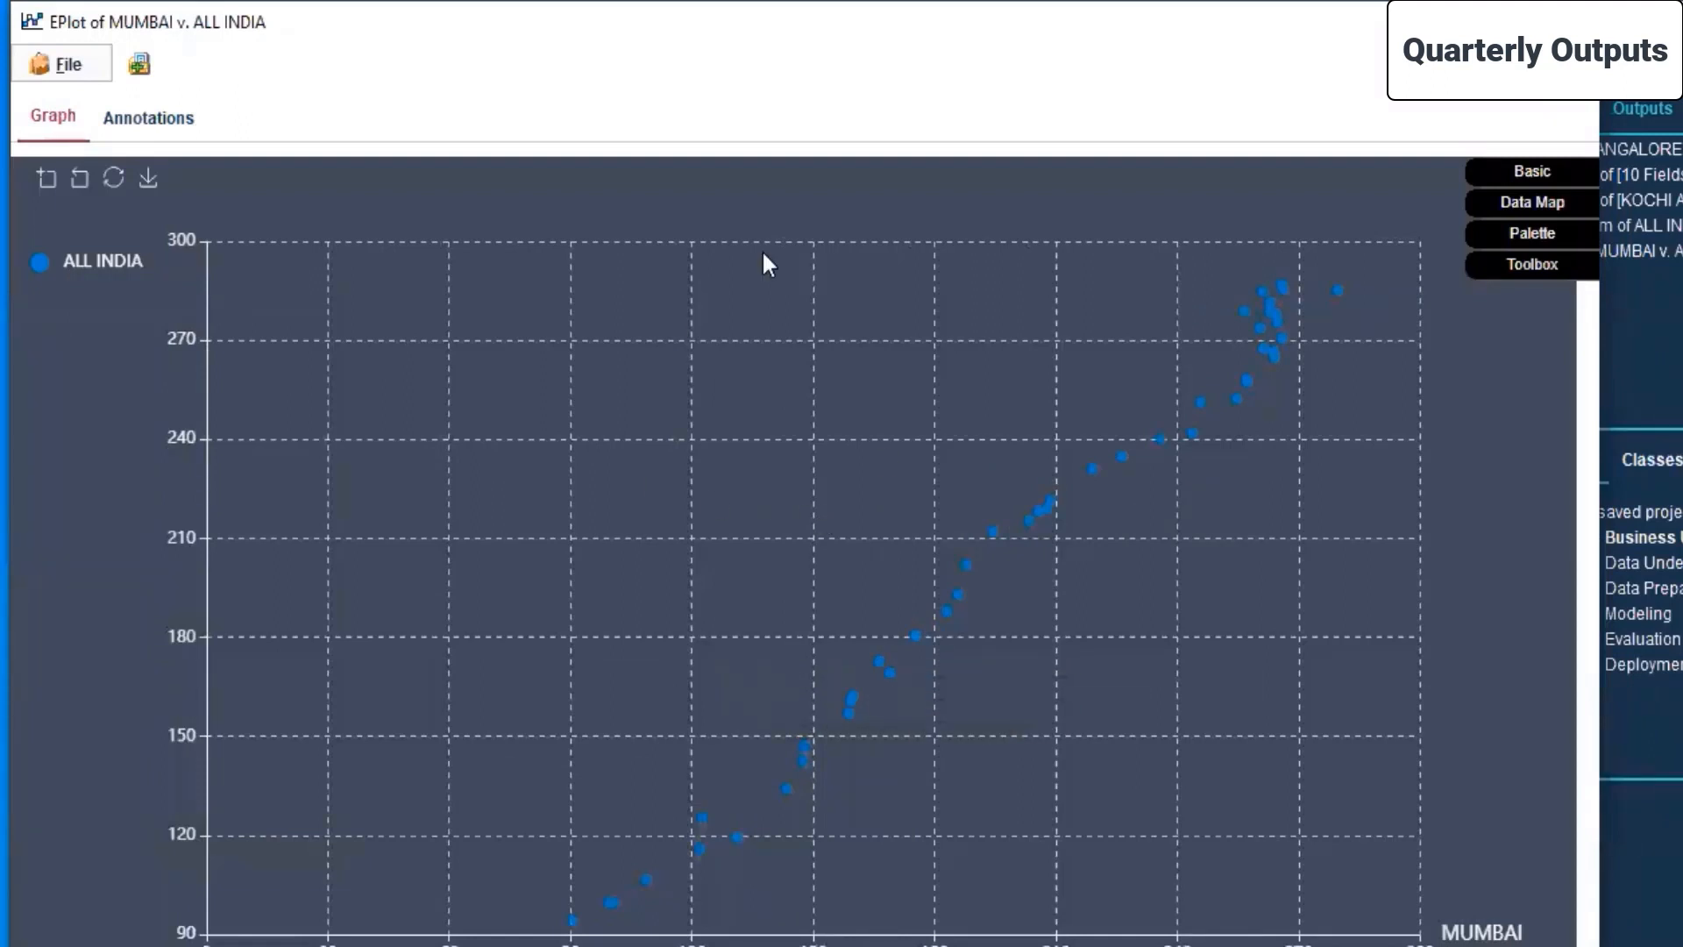
{"action": "left_click", "coordinate": [1551, 19]}
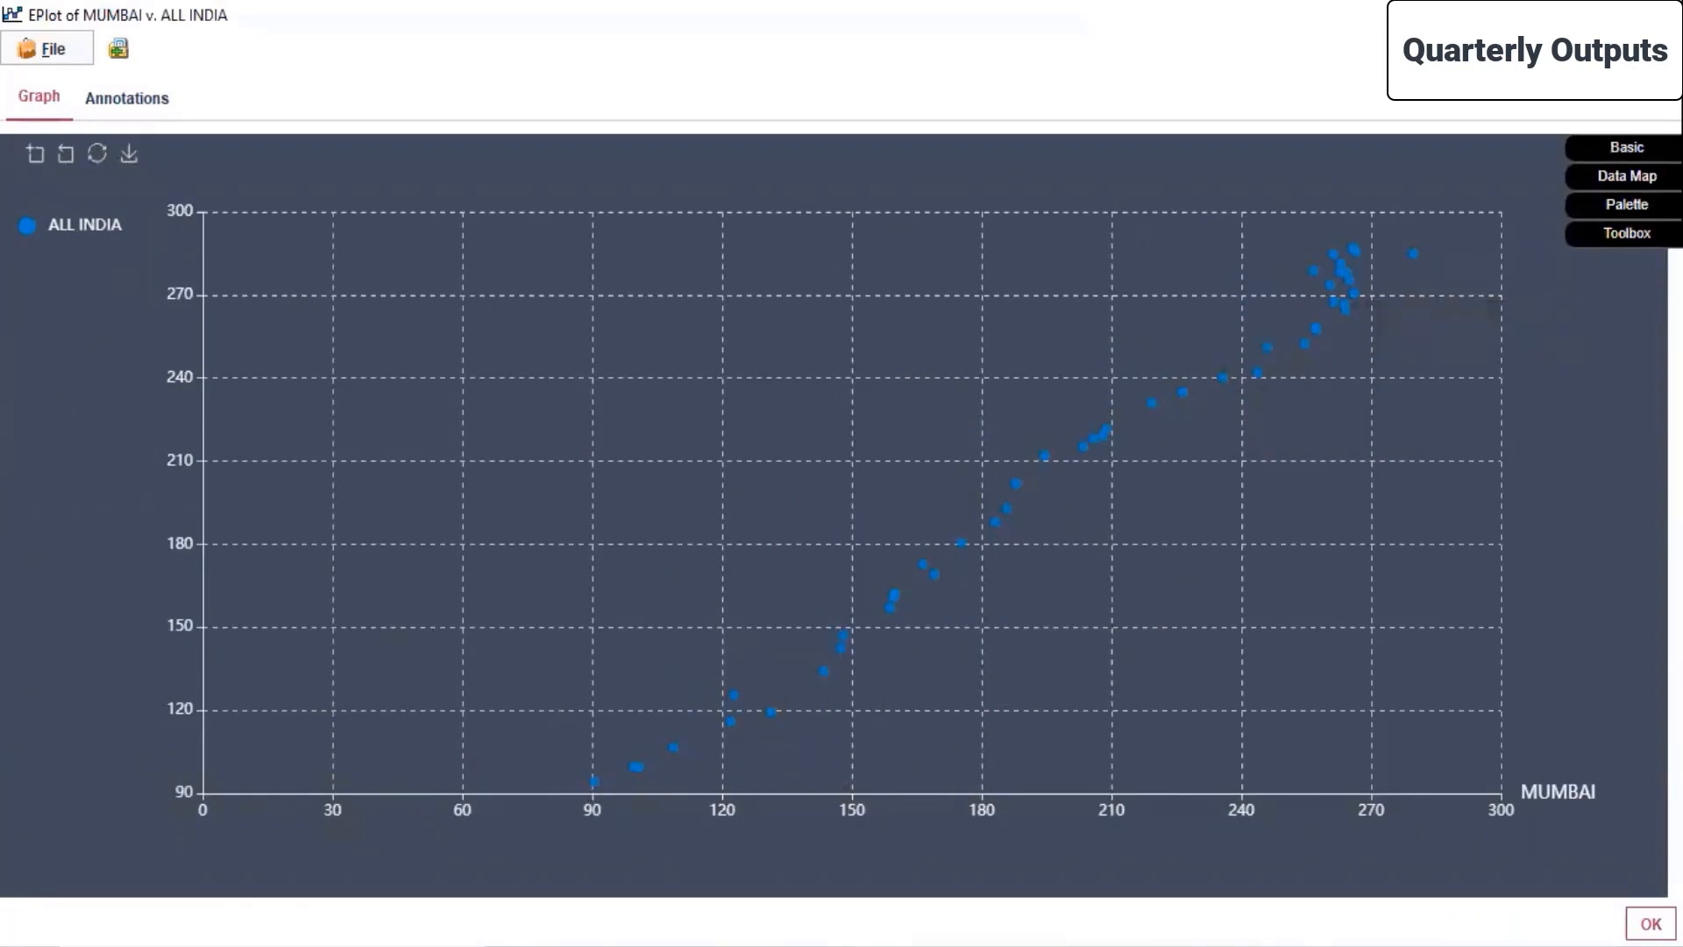
{"action": "left_click", "coordinate": [24, 51]}
{"action": "left_click", "coordinate": [63, 82]}
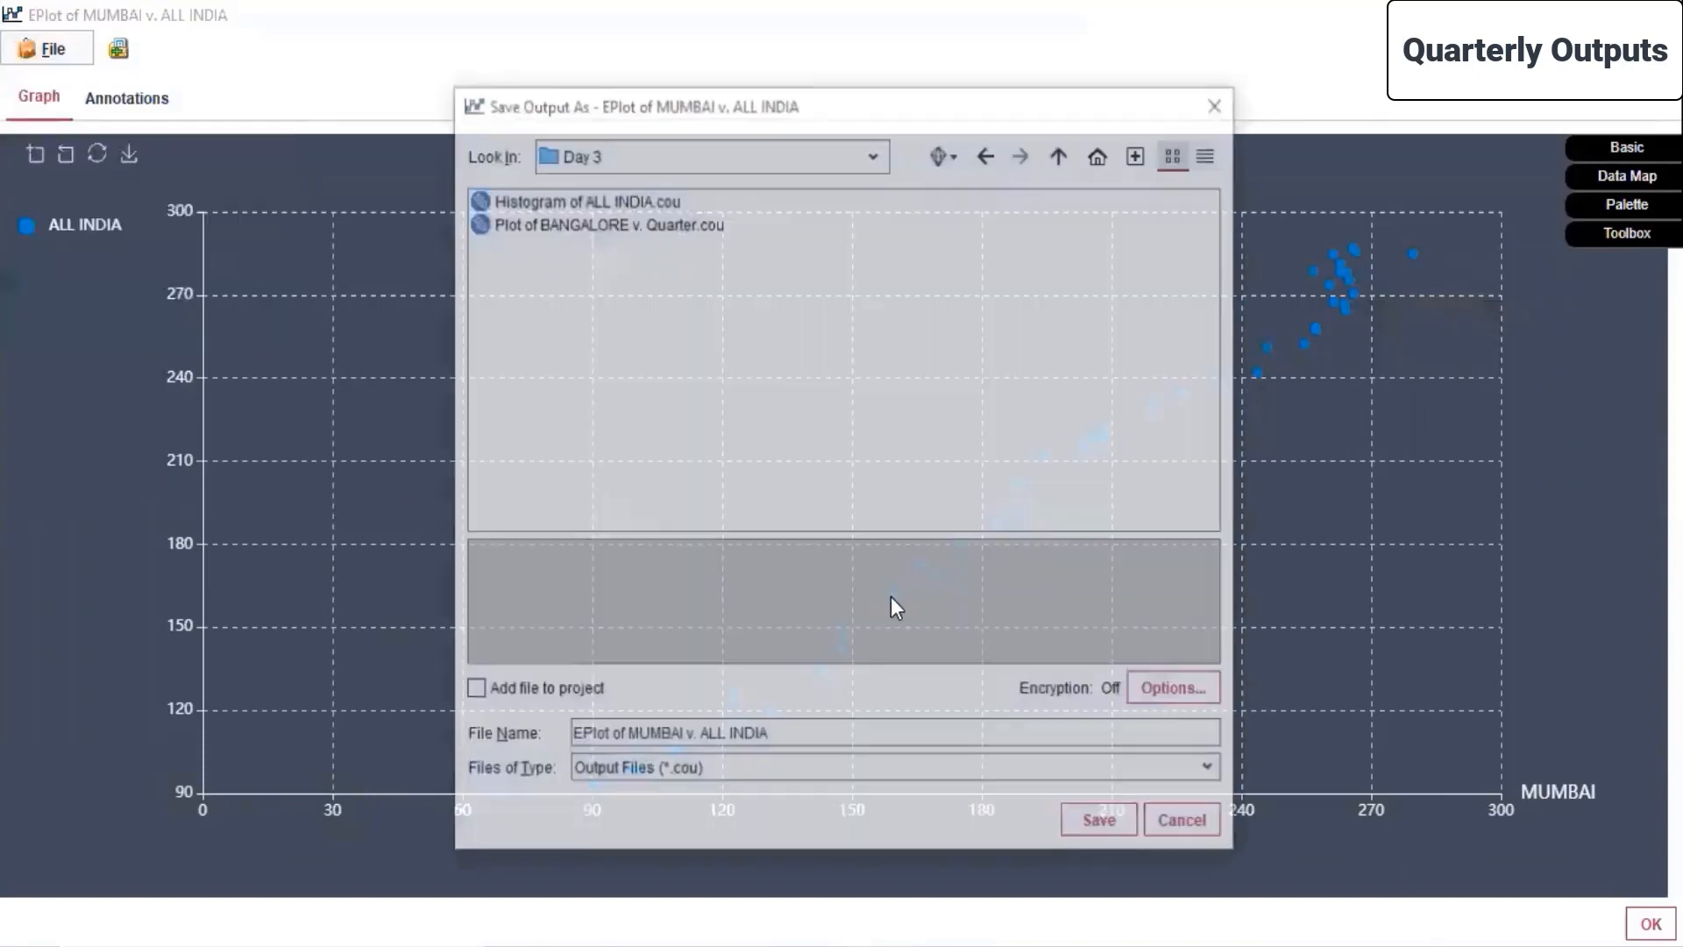
{"action": "left_click", "coordinate": [1102, 824]}
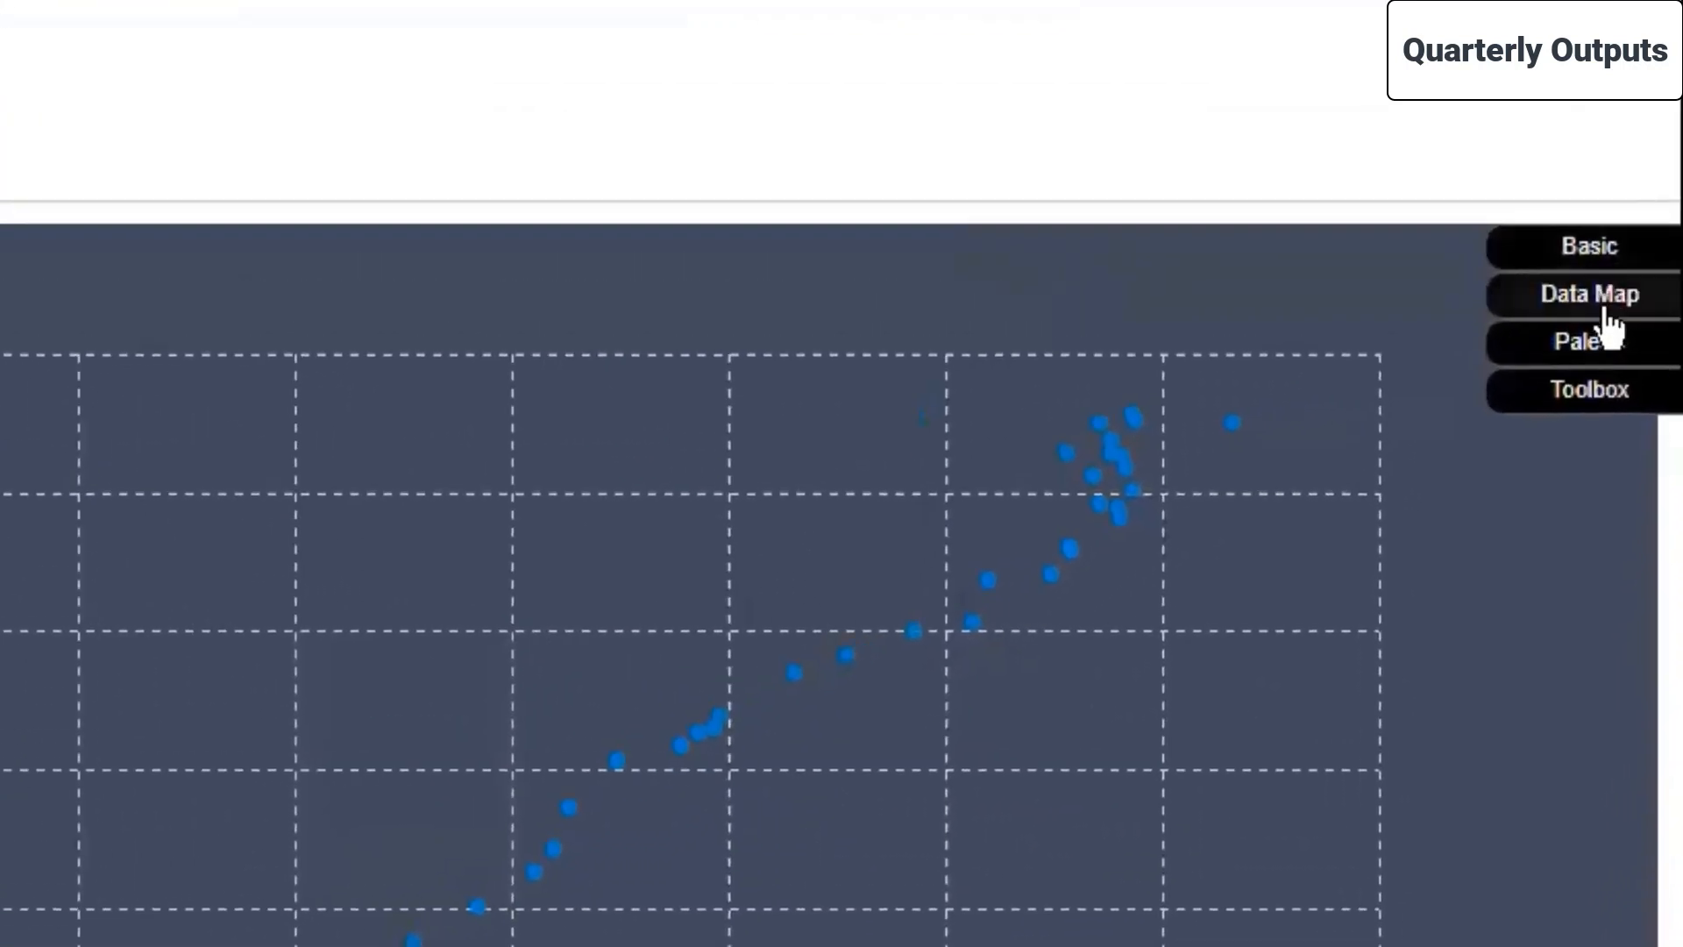
Step: Map both the color and the size of the E-Plot points to ALL INDIA, keeping the shape map at No Data
{"action": "left_click", "coordinate": [1605, 307]}
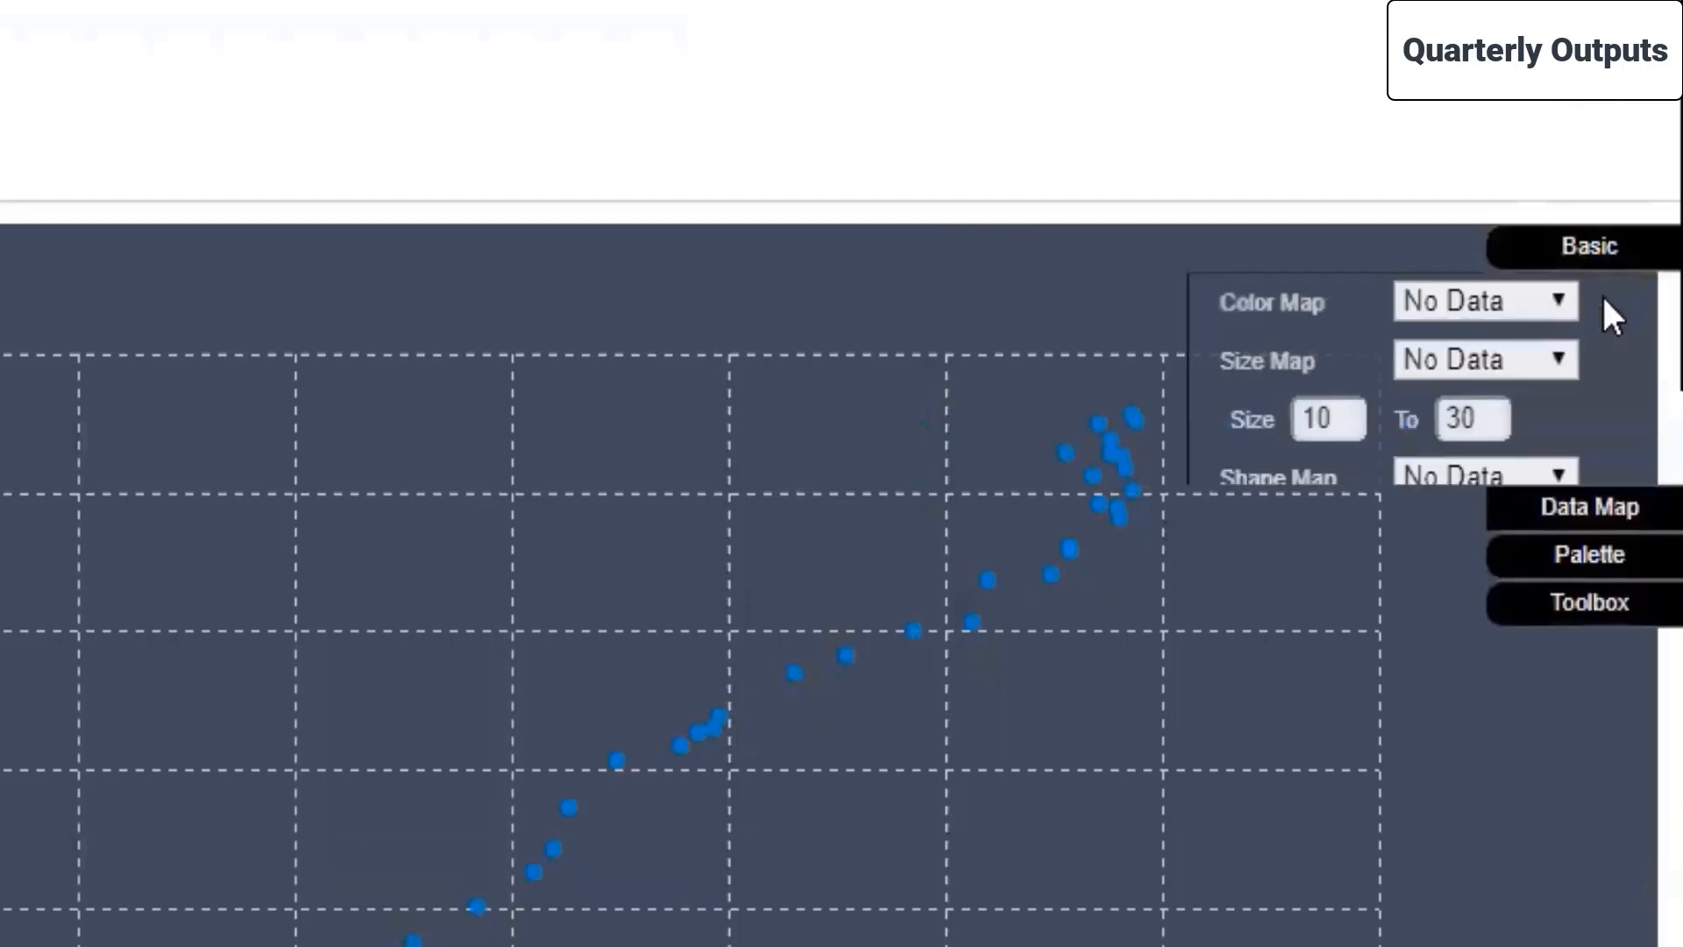
{"action": "left_click", "coordinate": [1544, 298]}
{"action": "left_click", "coordinate": [1536, 374]}
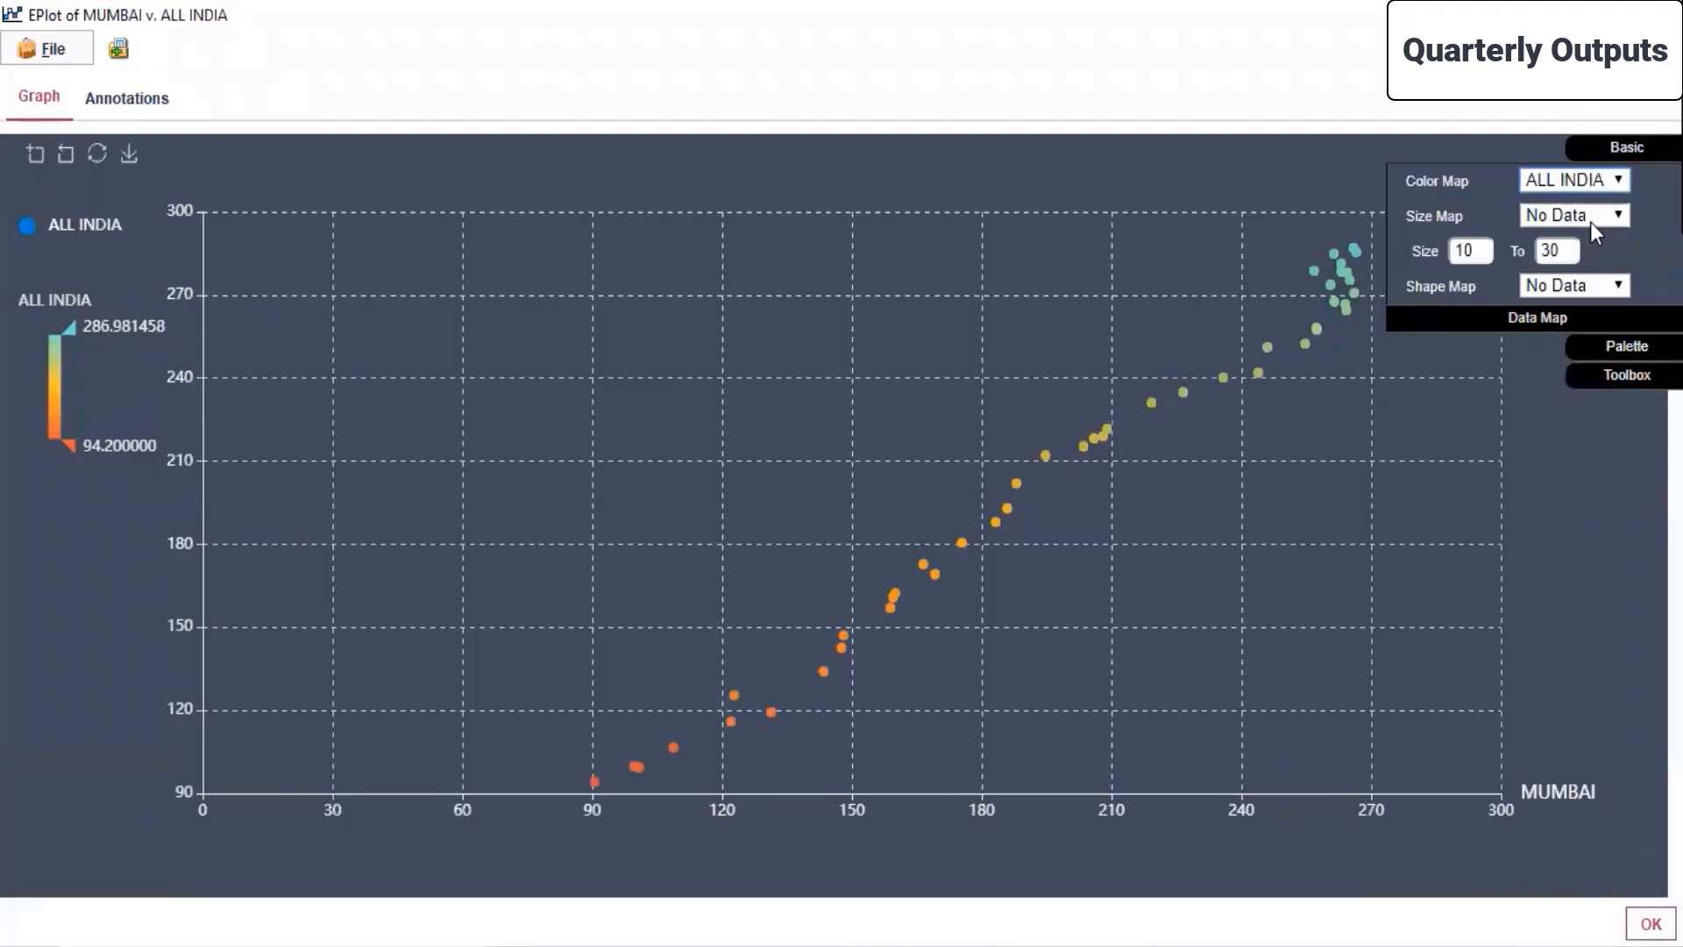
{"action": "left_click", "coordinate": [1590, 222]}
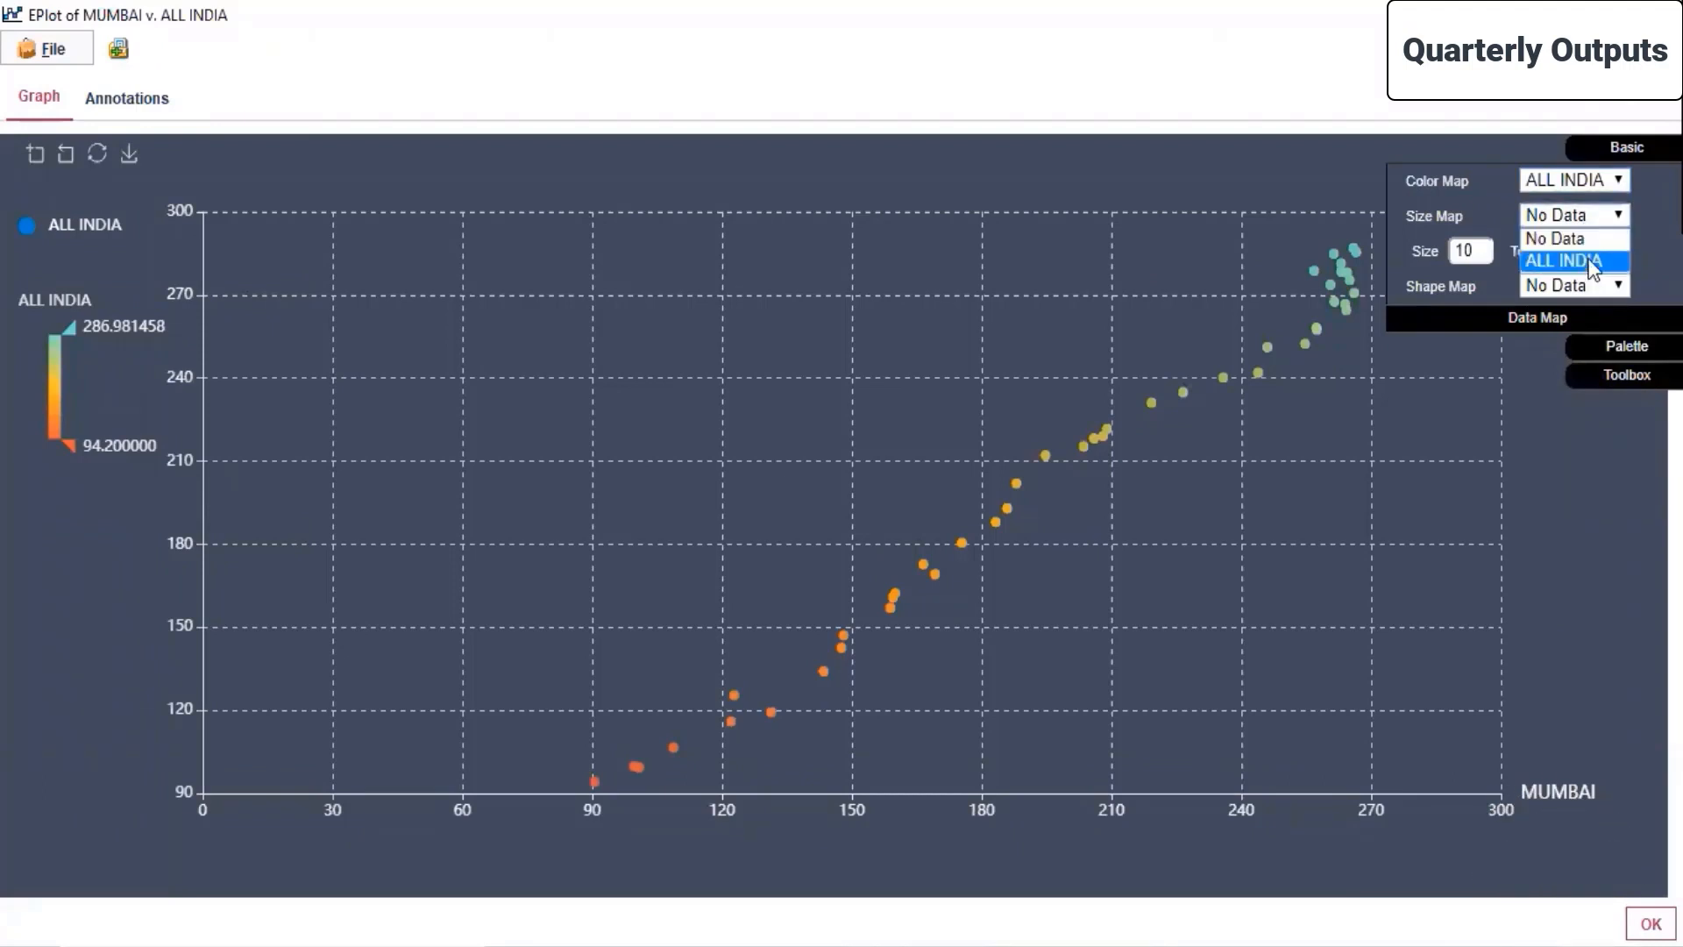
{"action": "left_click", "coordinate": [1569, 262]}
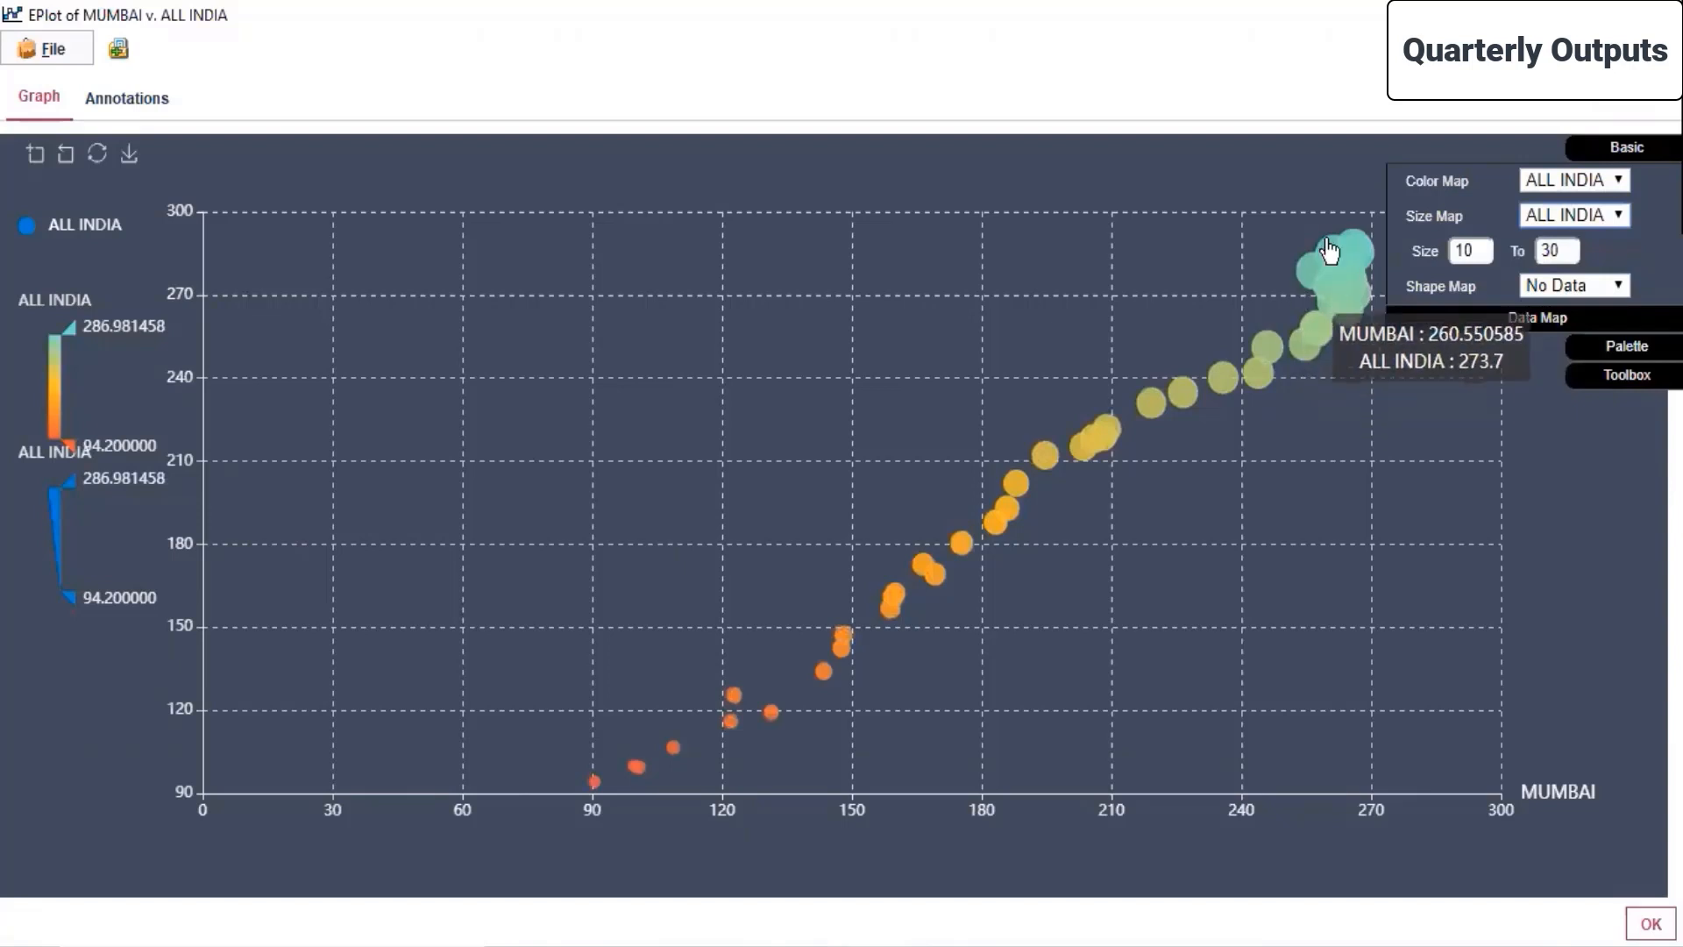
{"action": "mouse_move", "coordinate": [1282, 296]}
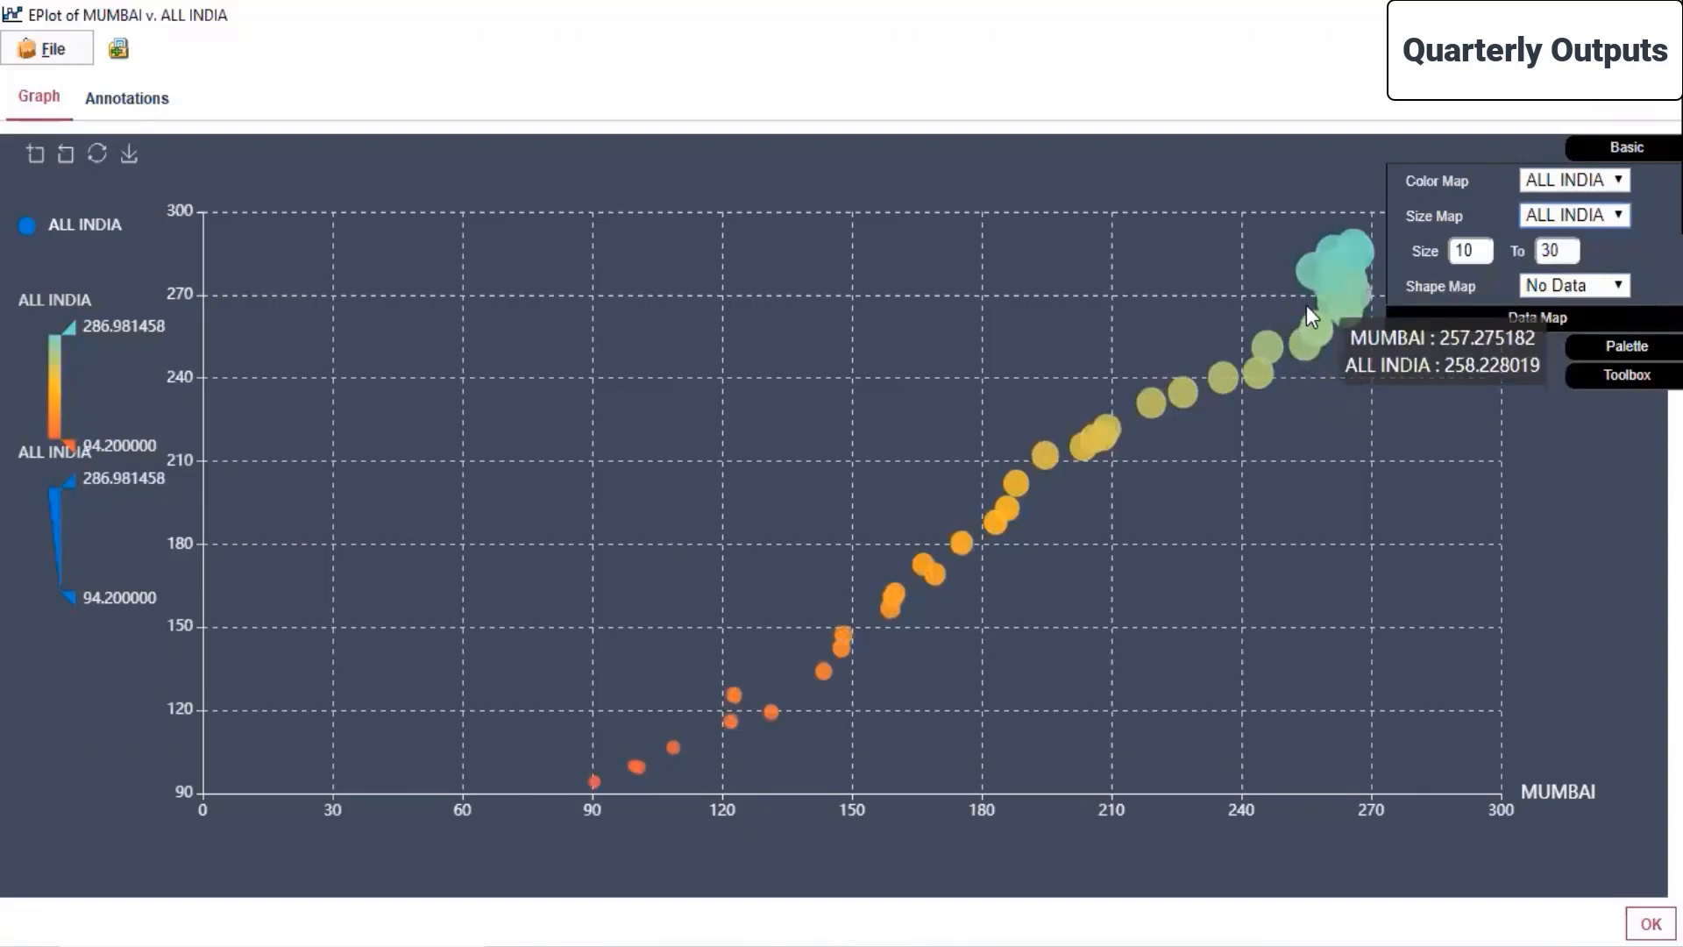
{"action": "left_click", "coordinate": [1575, 279]}
{"action": "left_click", "coordinate": [1570, 311]}
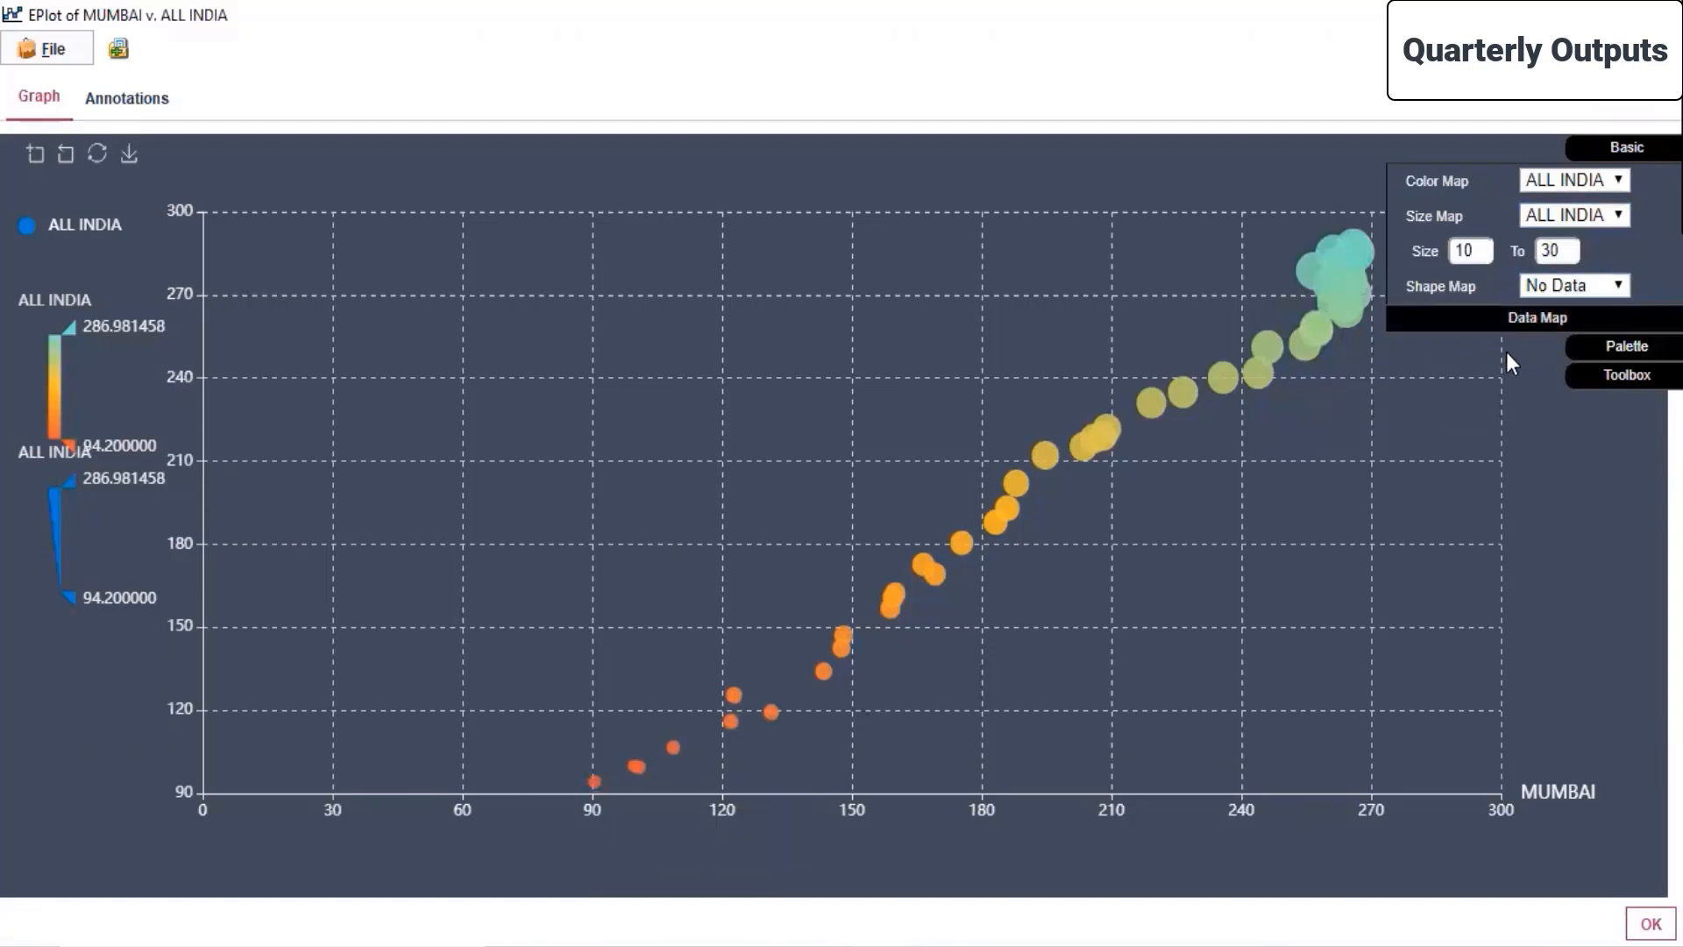
Step: Show the basic chart settings, and zoom in on the plot's mid-range points before restoring the full plot
{"action": "left_click", "coordinate": [1627, 148]}
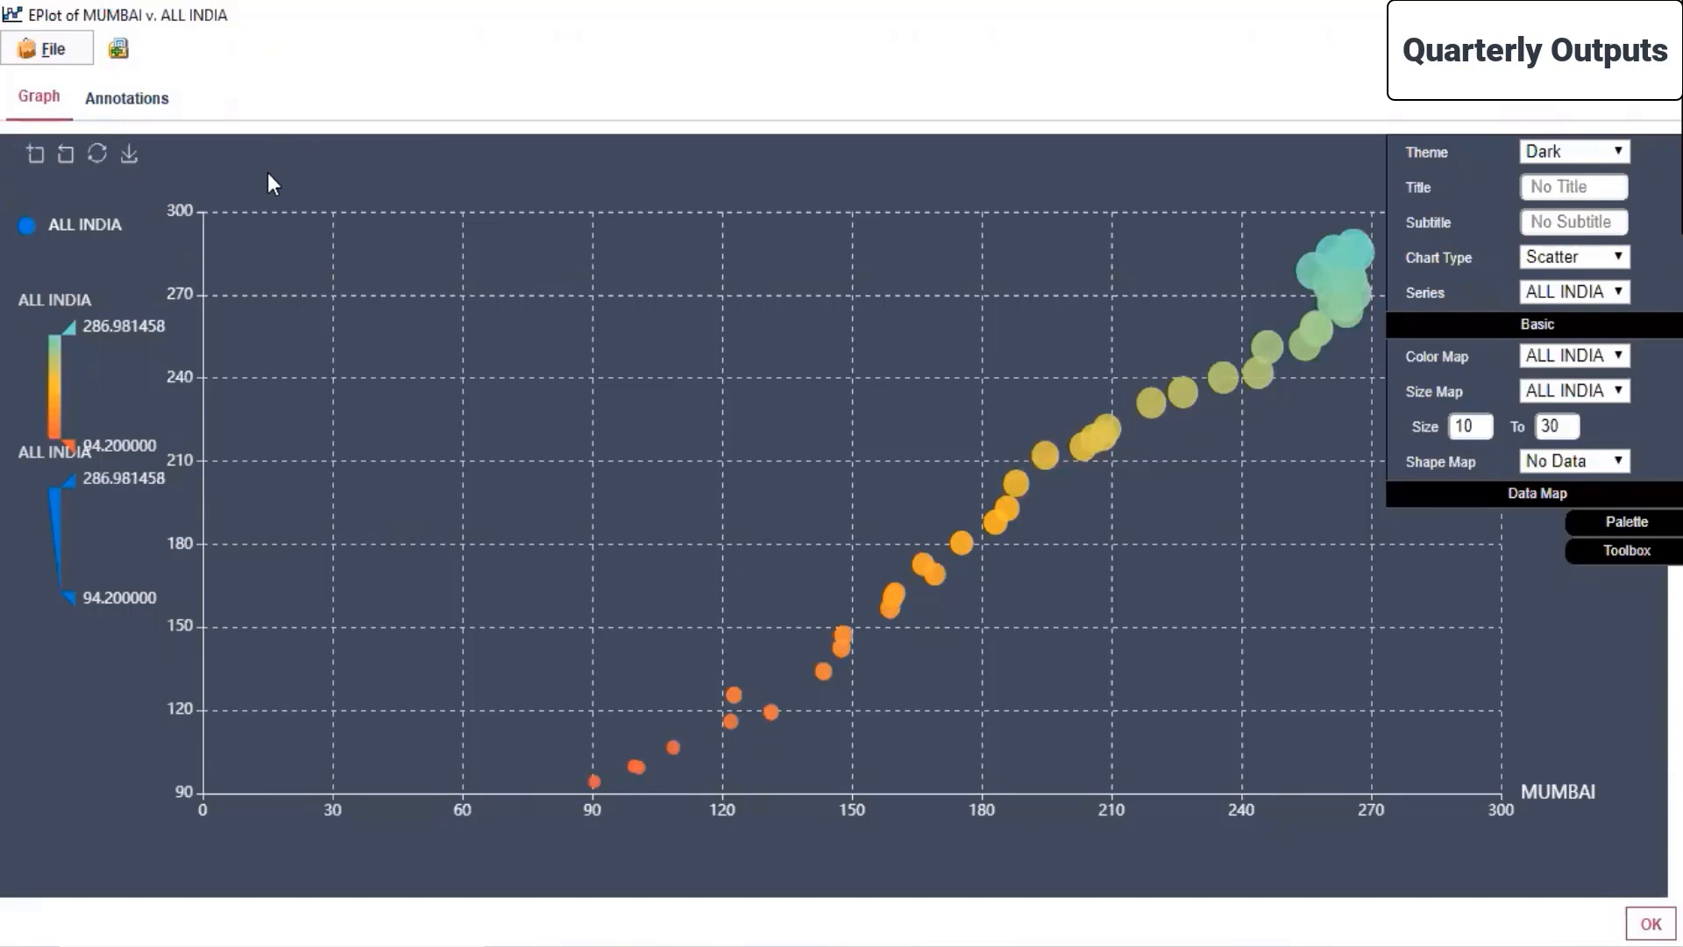
{"action": "left_click", "coordinate": [37, 163]}
{"action": "left_click_drag", "start_coordinate": [681, 271], "coordinate": [1161, 555]}
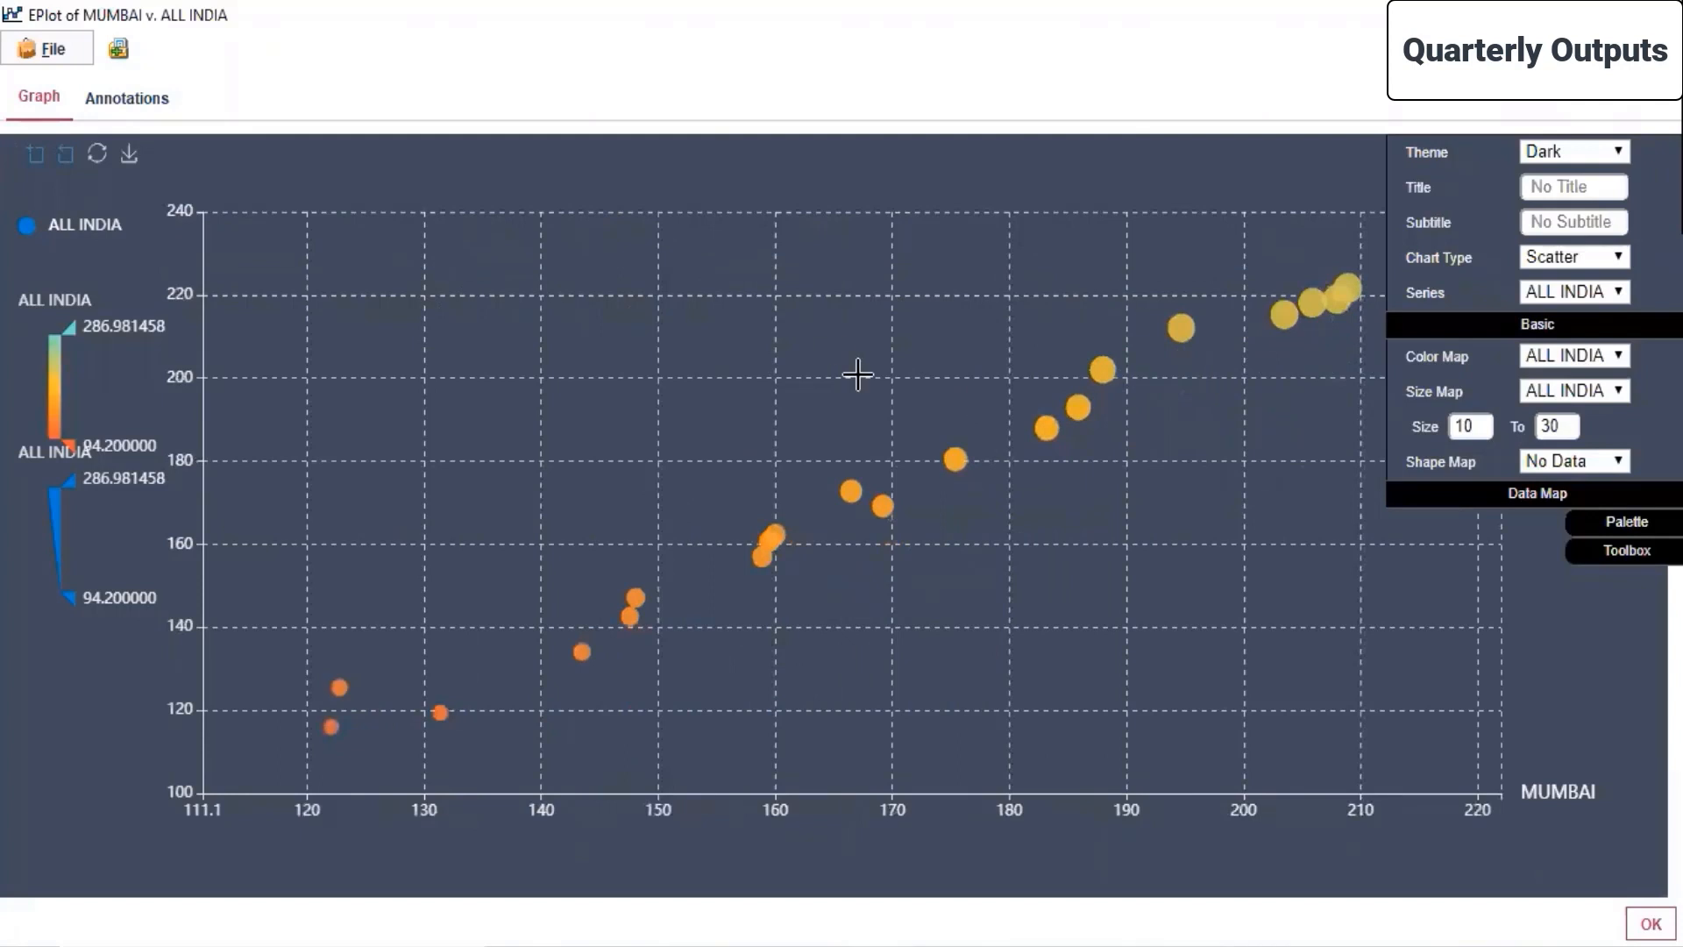
{"action": "left_click", "coordinate": [68, 156]}
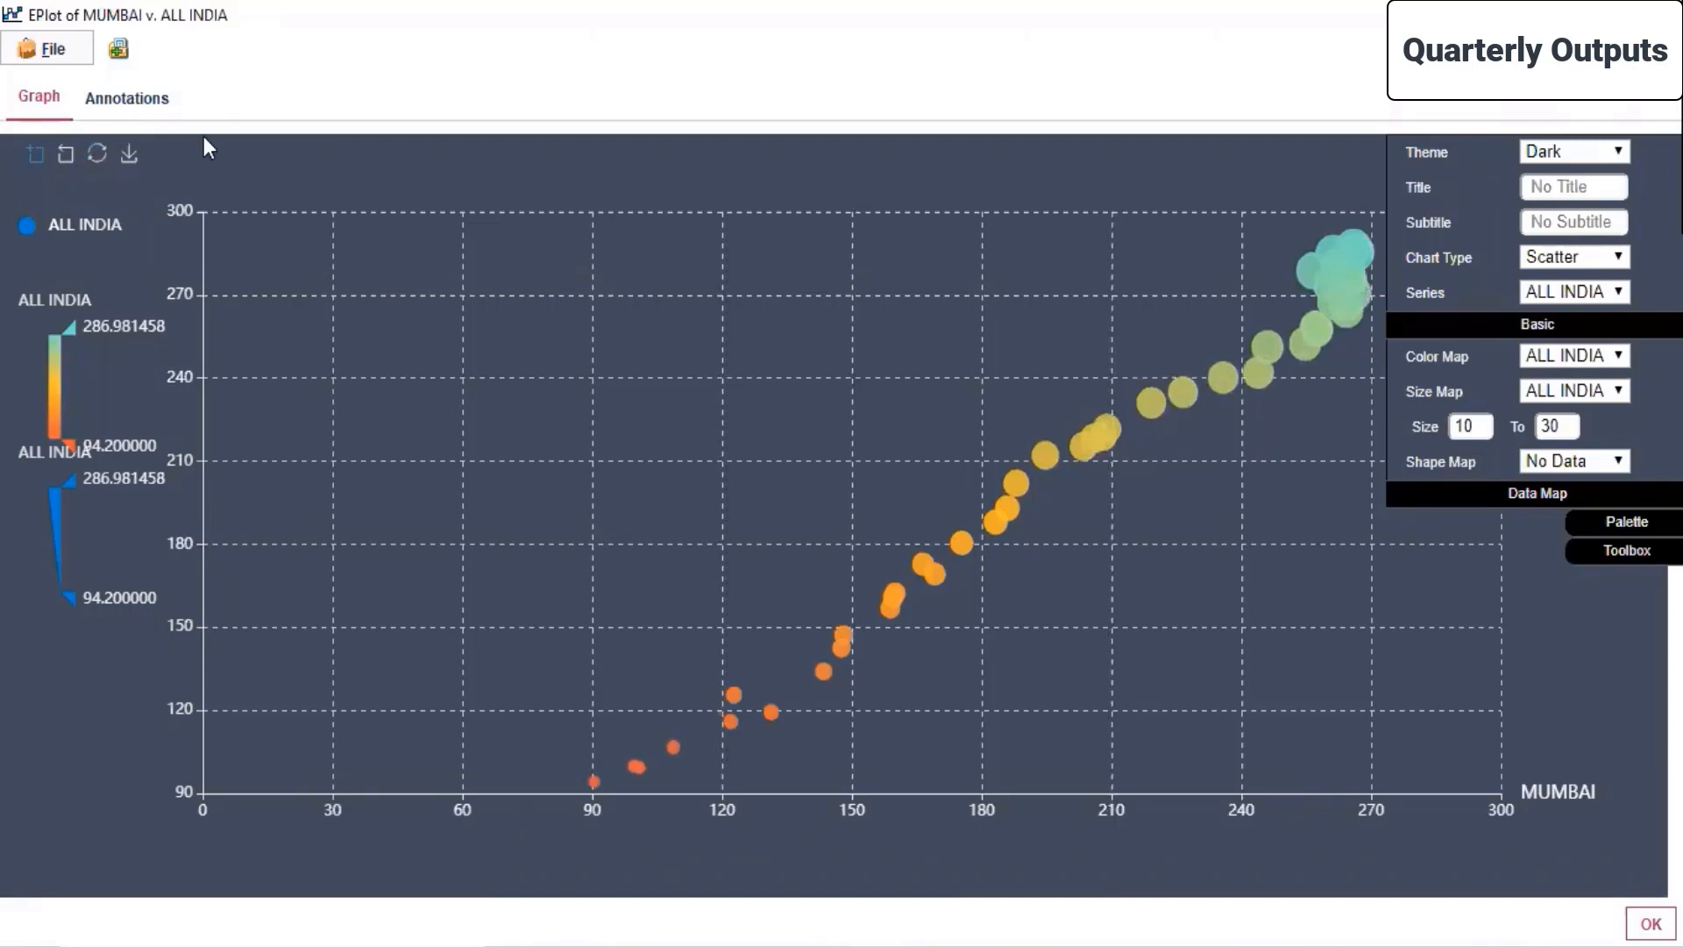
Step: Export the E-Plot chart as eplot_output to the Day 3 folder and close the plot window
{"action": "left_click", "coordinate": [129, 160]}
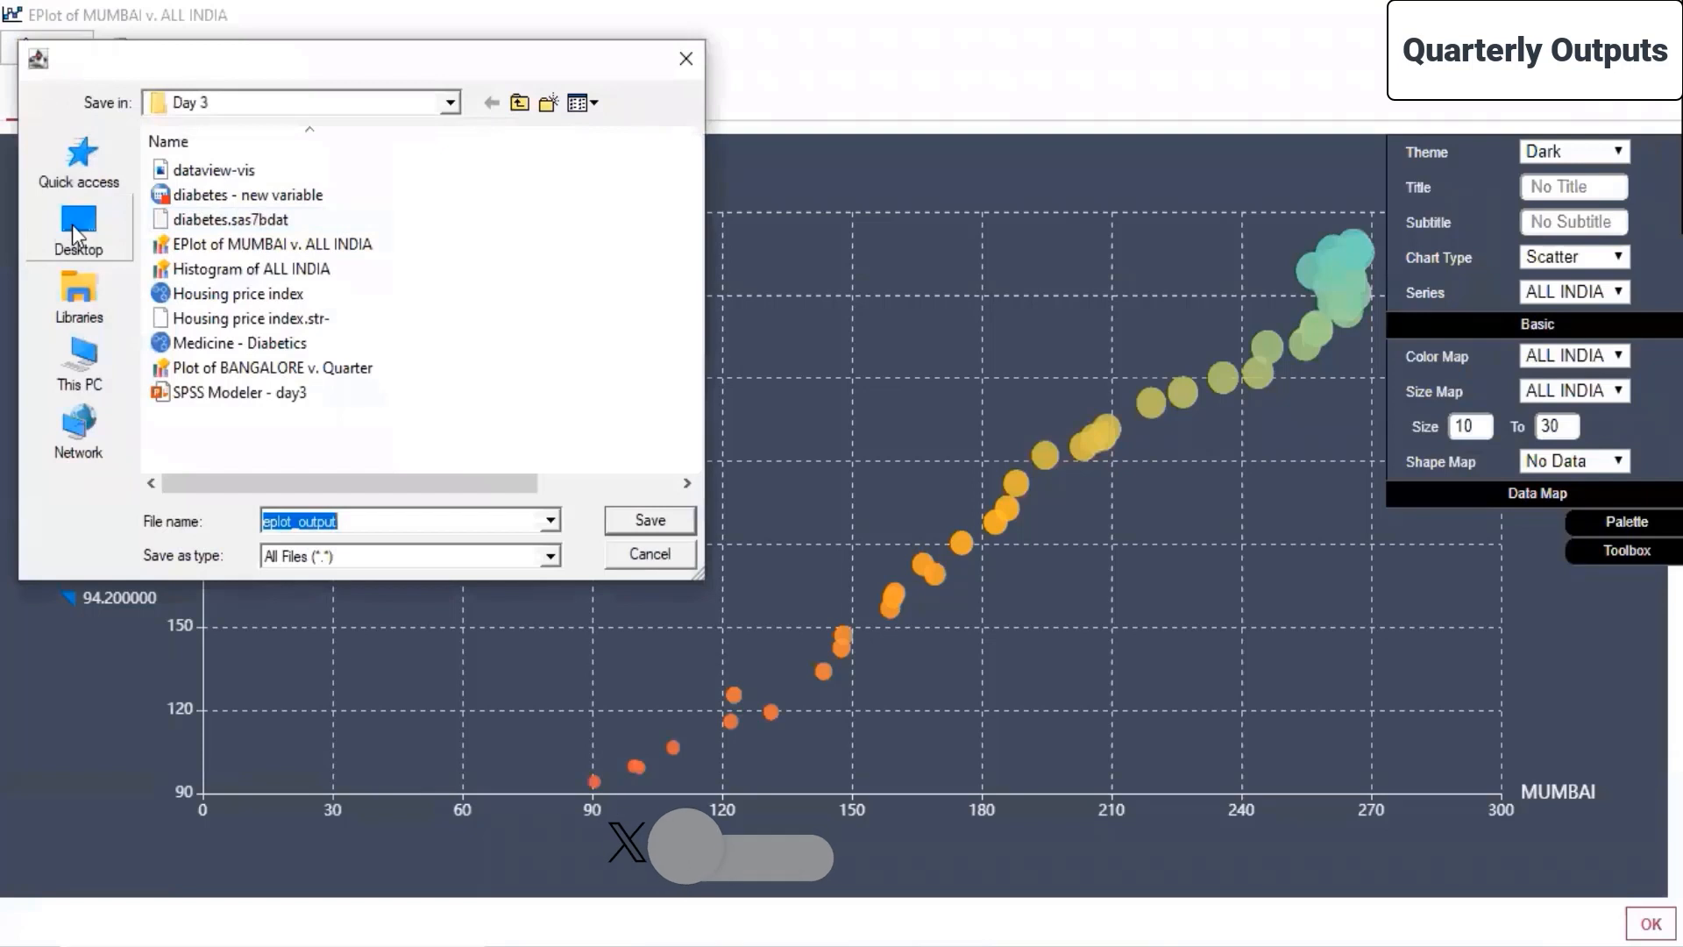
{"action": "left_click", "coordinate": [73, 229]}
{"action": "scroll", "coordinate": [182, 314], "scroll_direction": "down", "scroll_amount": 2}
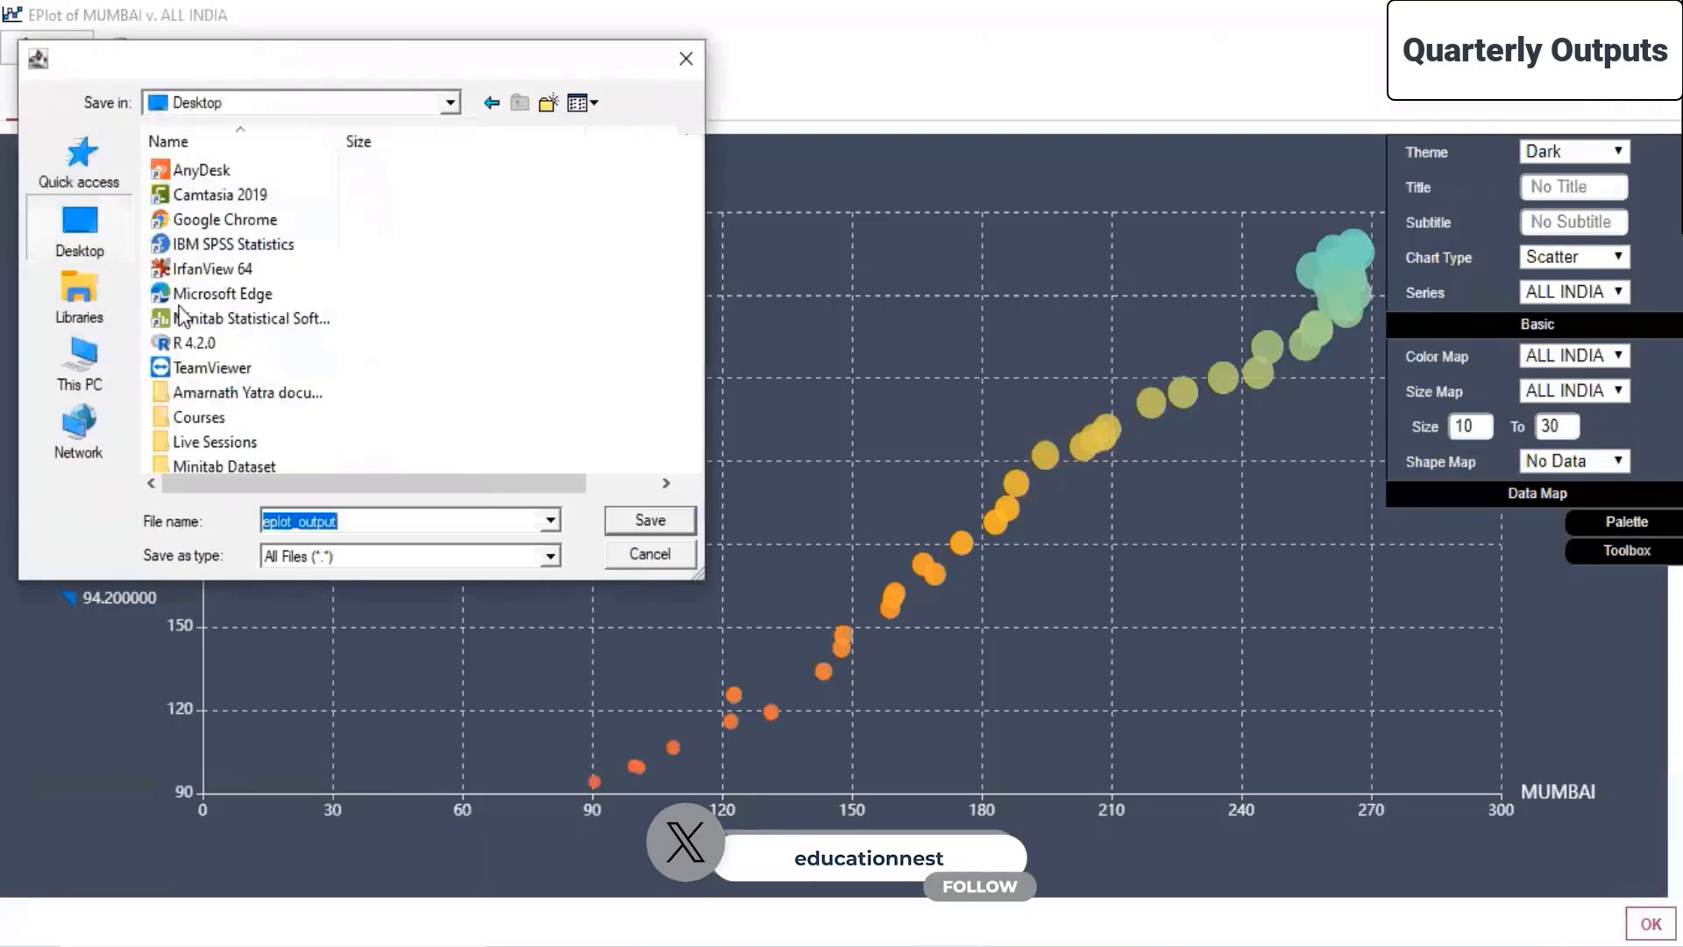
{"action": "scroll", "coordinate": [181, 313], "scroll_direction": "down", "scroll_amount": 5}
{"action": "double_click", "coordinate": [197, 199]}
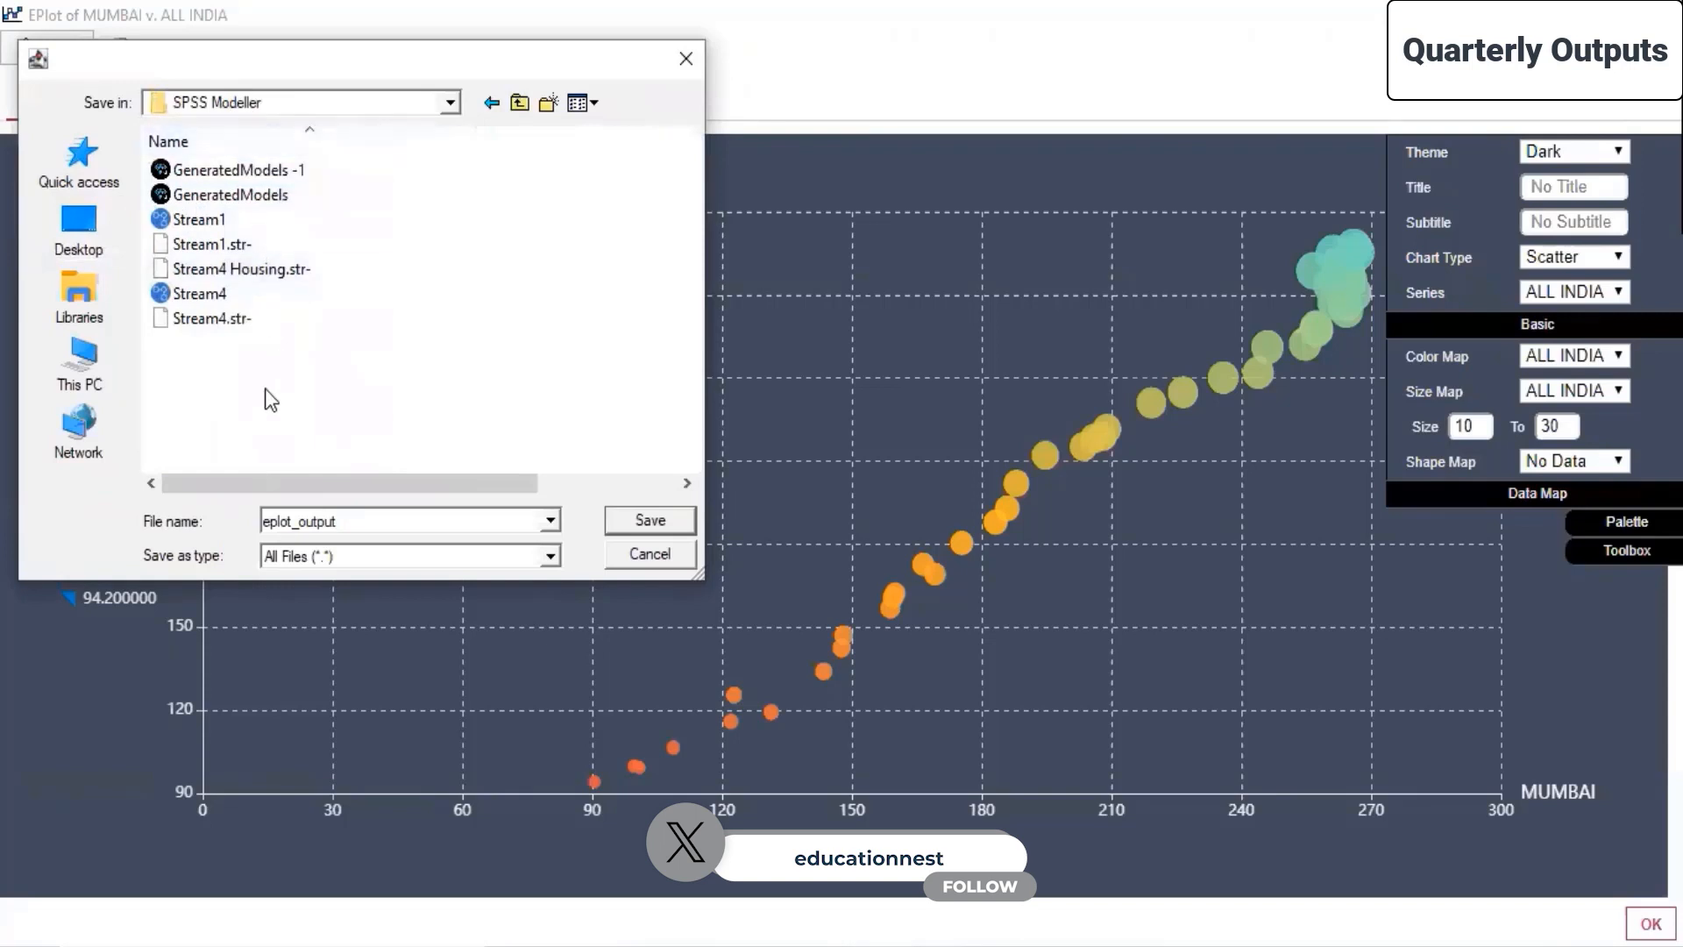
{"action": "left_click", "coordinate": [451, 103]}
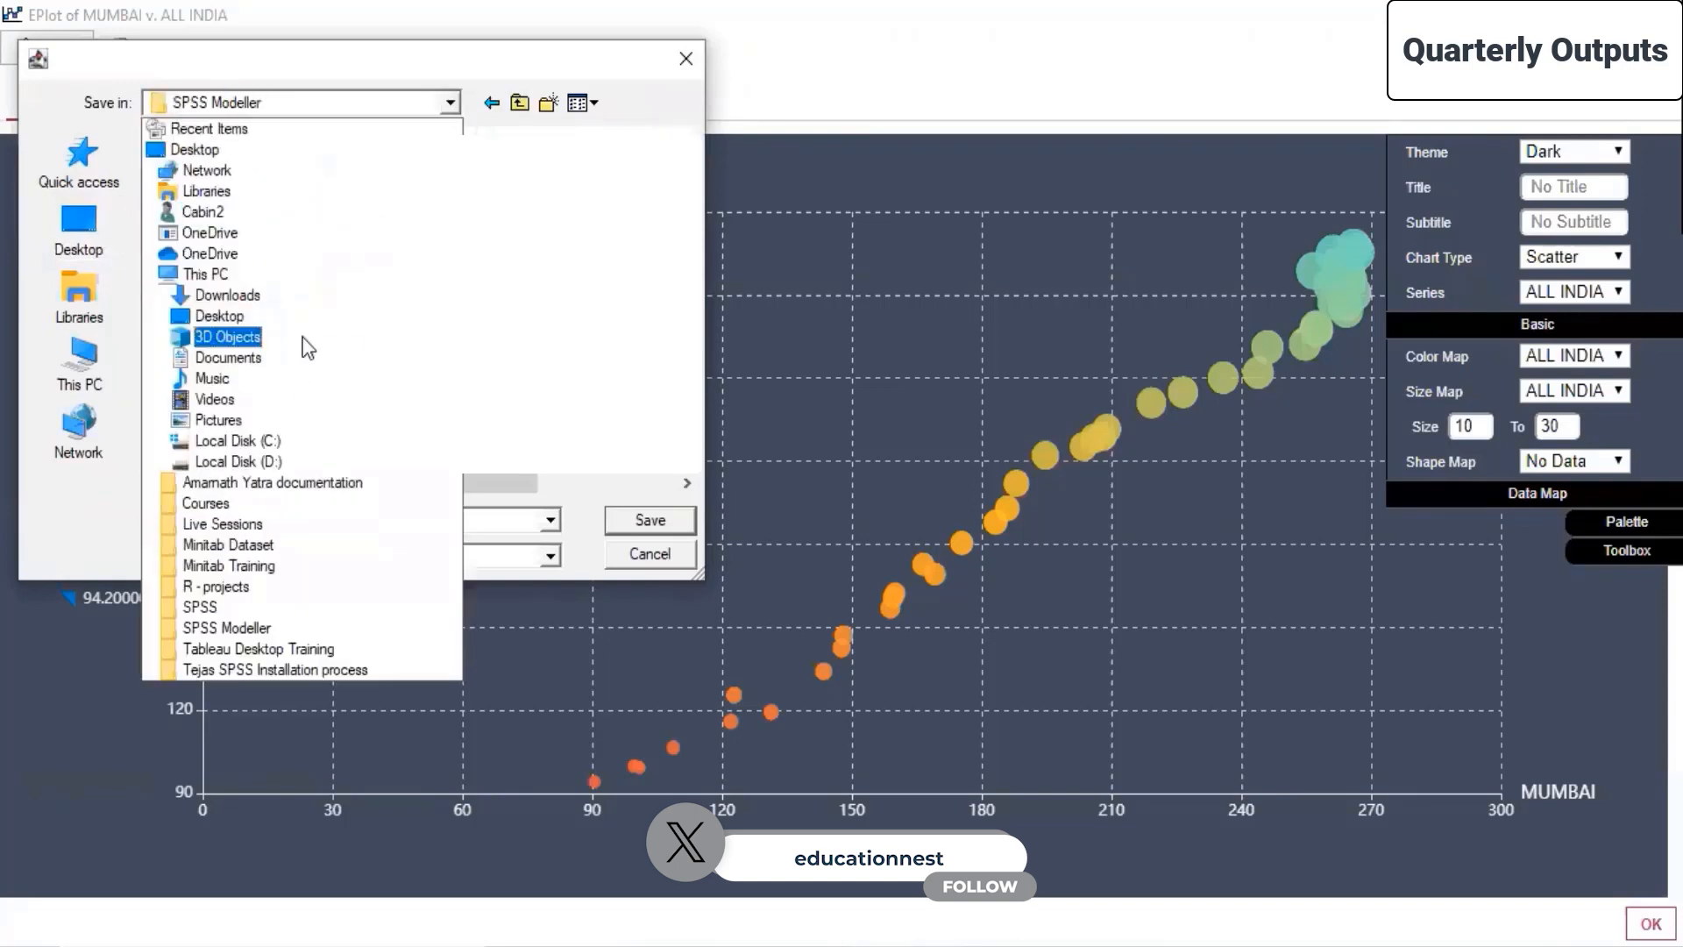
{"action": "left_click", "coordinate": [241, 520]}
{"action": "double_click", "coordinate": [229, 318]}
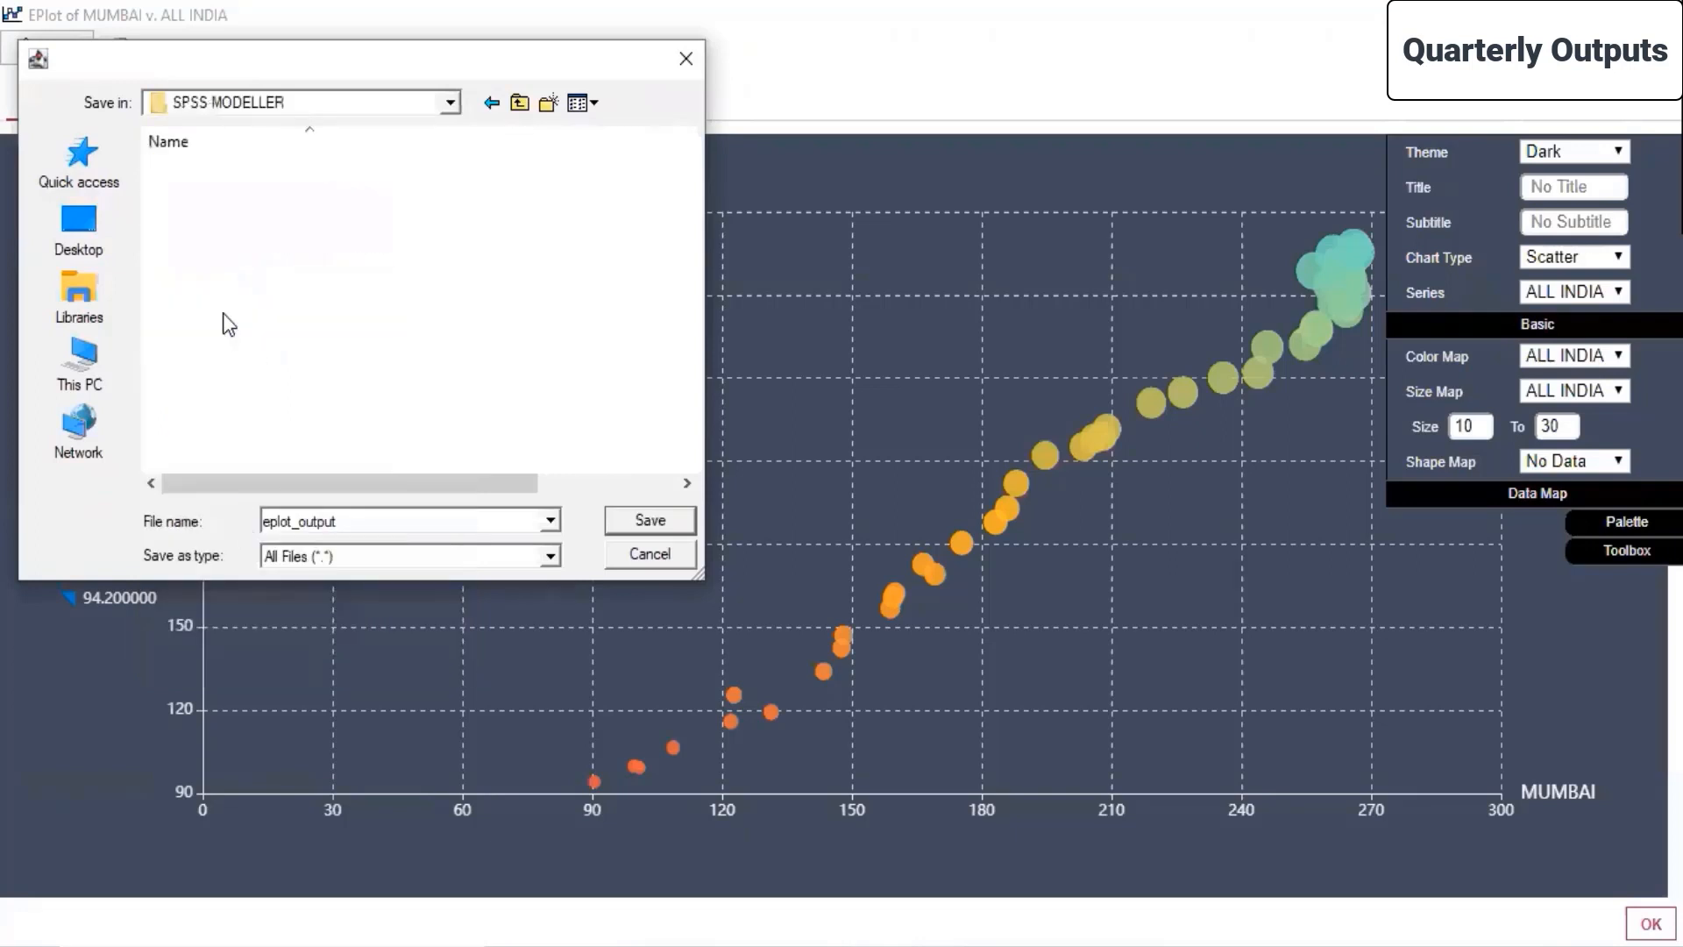
{"action": "double_click", "coordinate": [228, 221]}
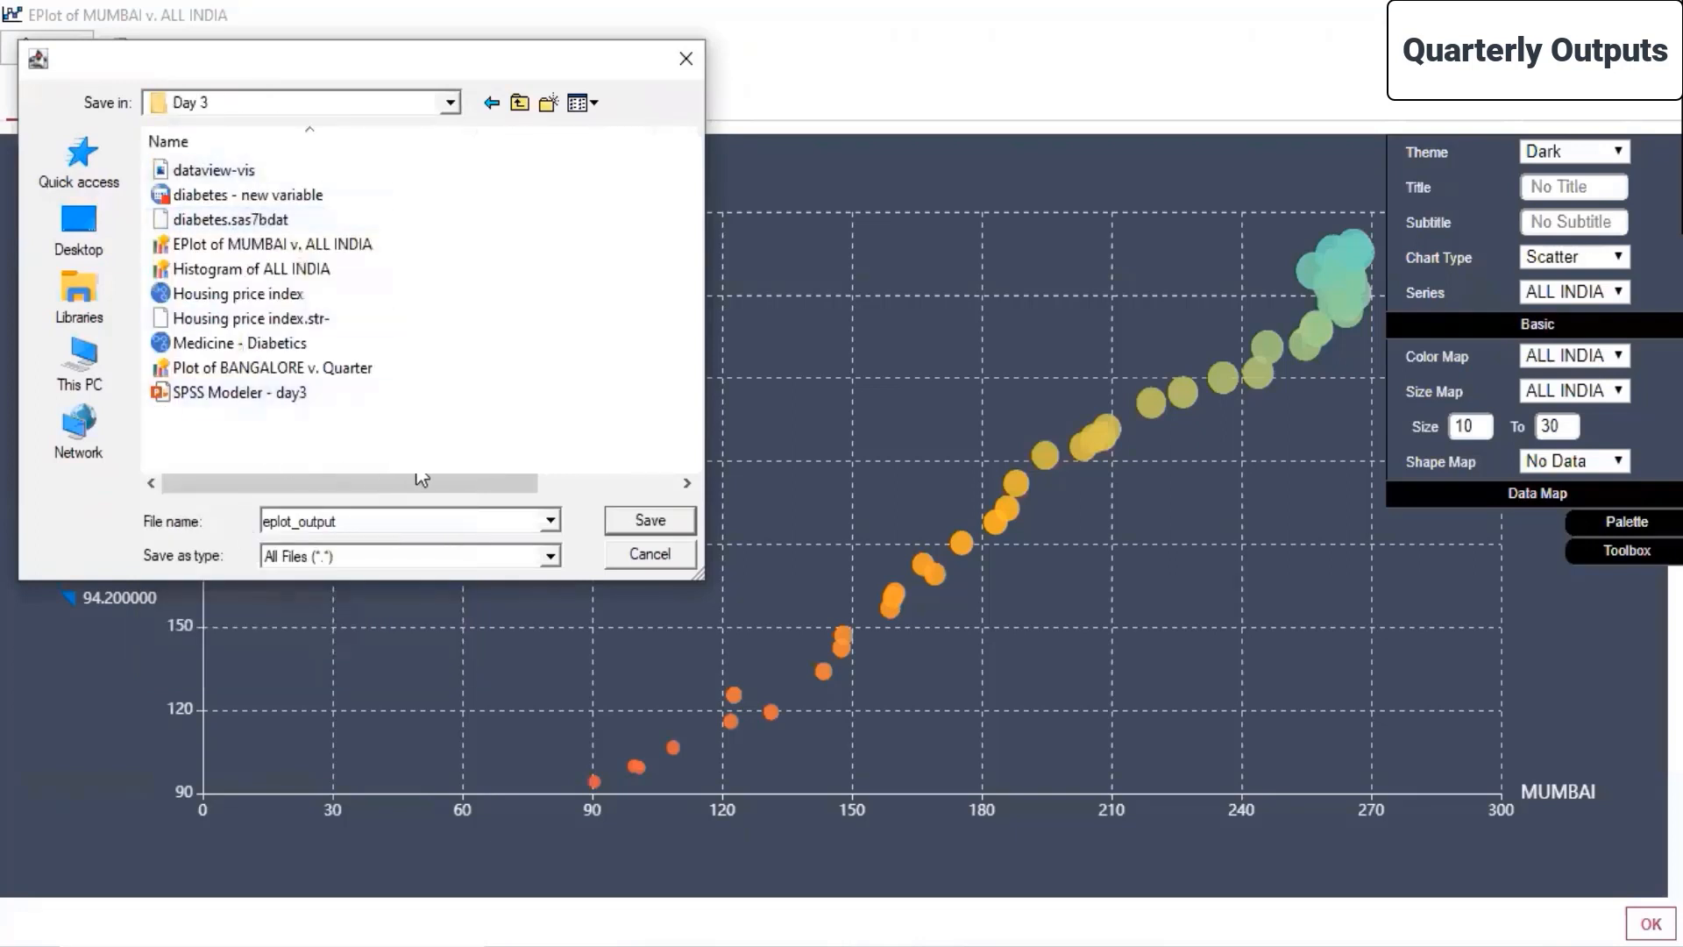
{"action": "left_click", "coordinate": [629, 523]}
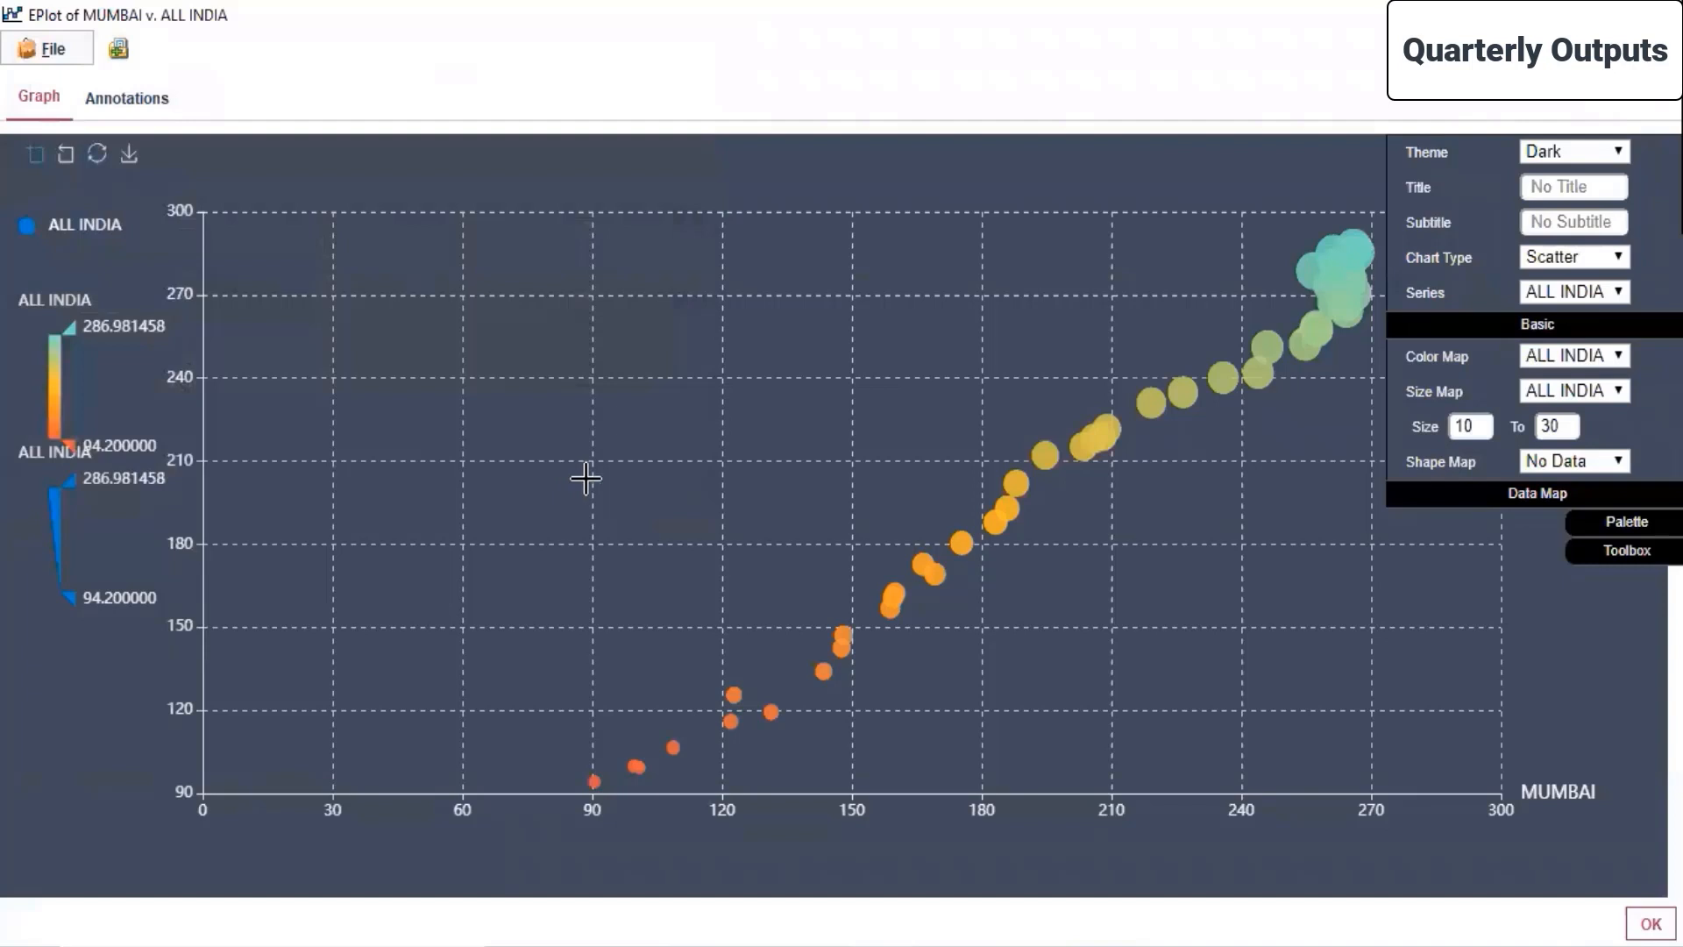
{"action": "left_click", "coordinate": [1650, 924]}
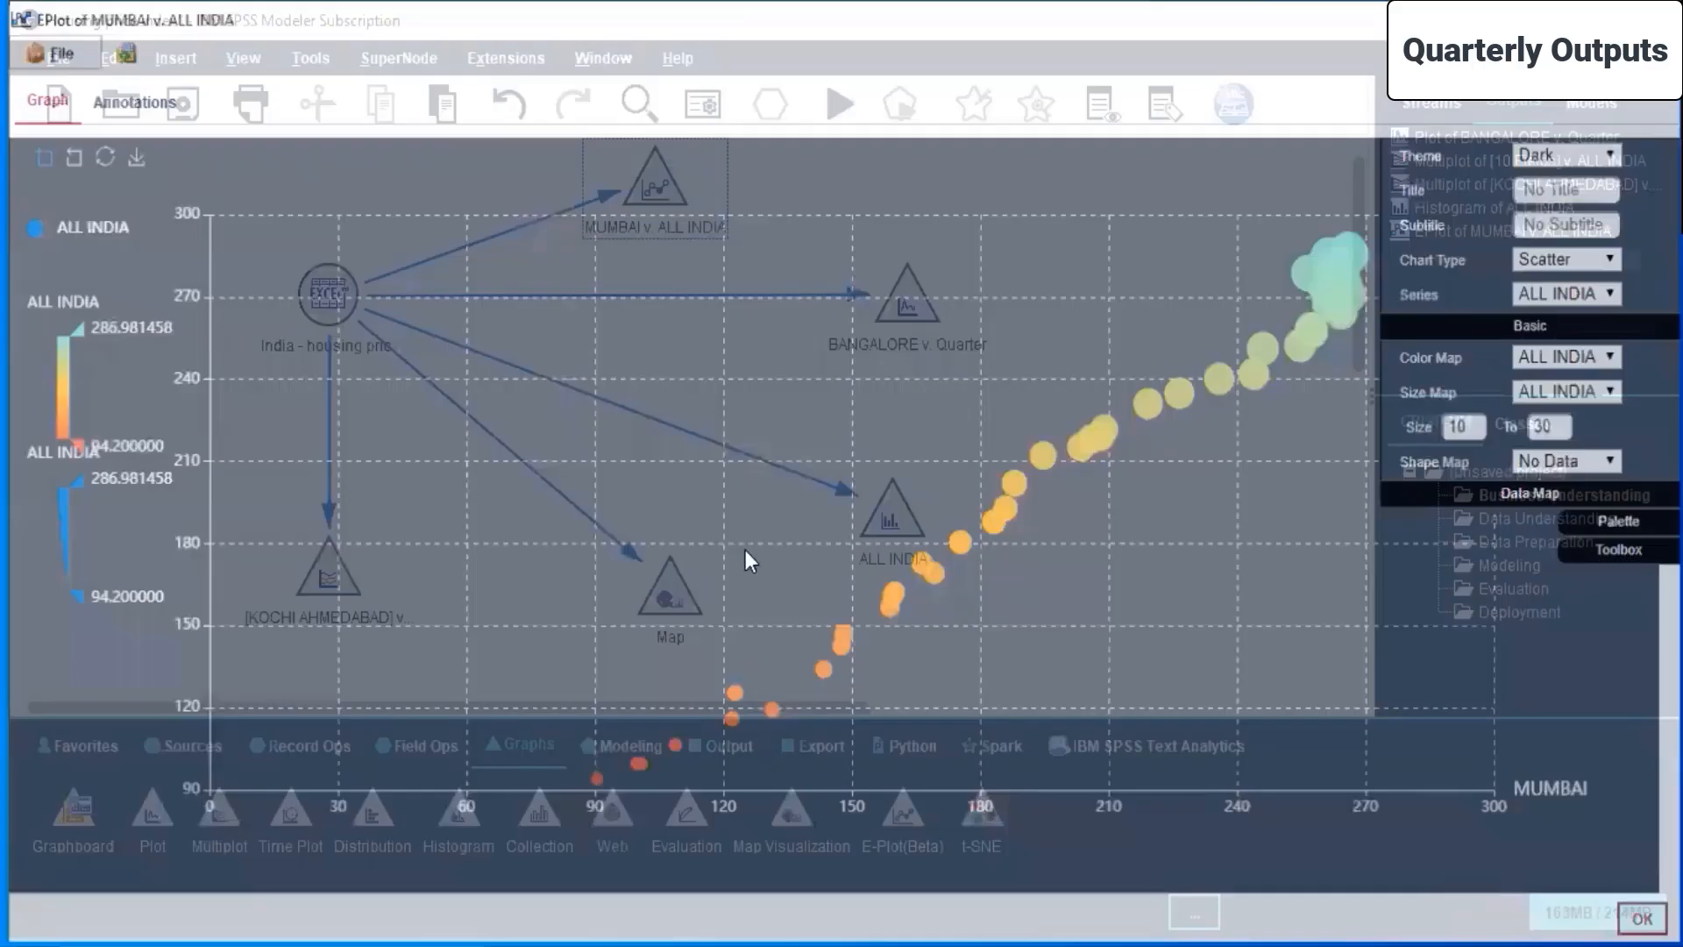
Step: Check the Output and Modeling node palettes and save the Housing price index stream
{"action": "left_click", "coordinate": [607, 747]}
{"action": "left_click", "coordinate": [708, 746]}
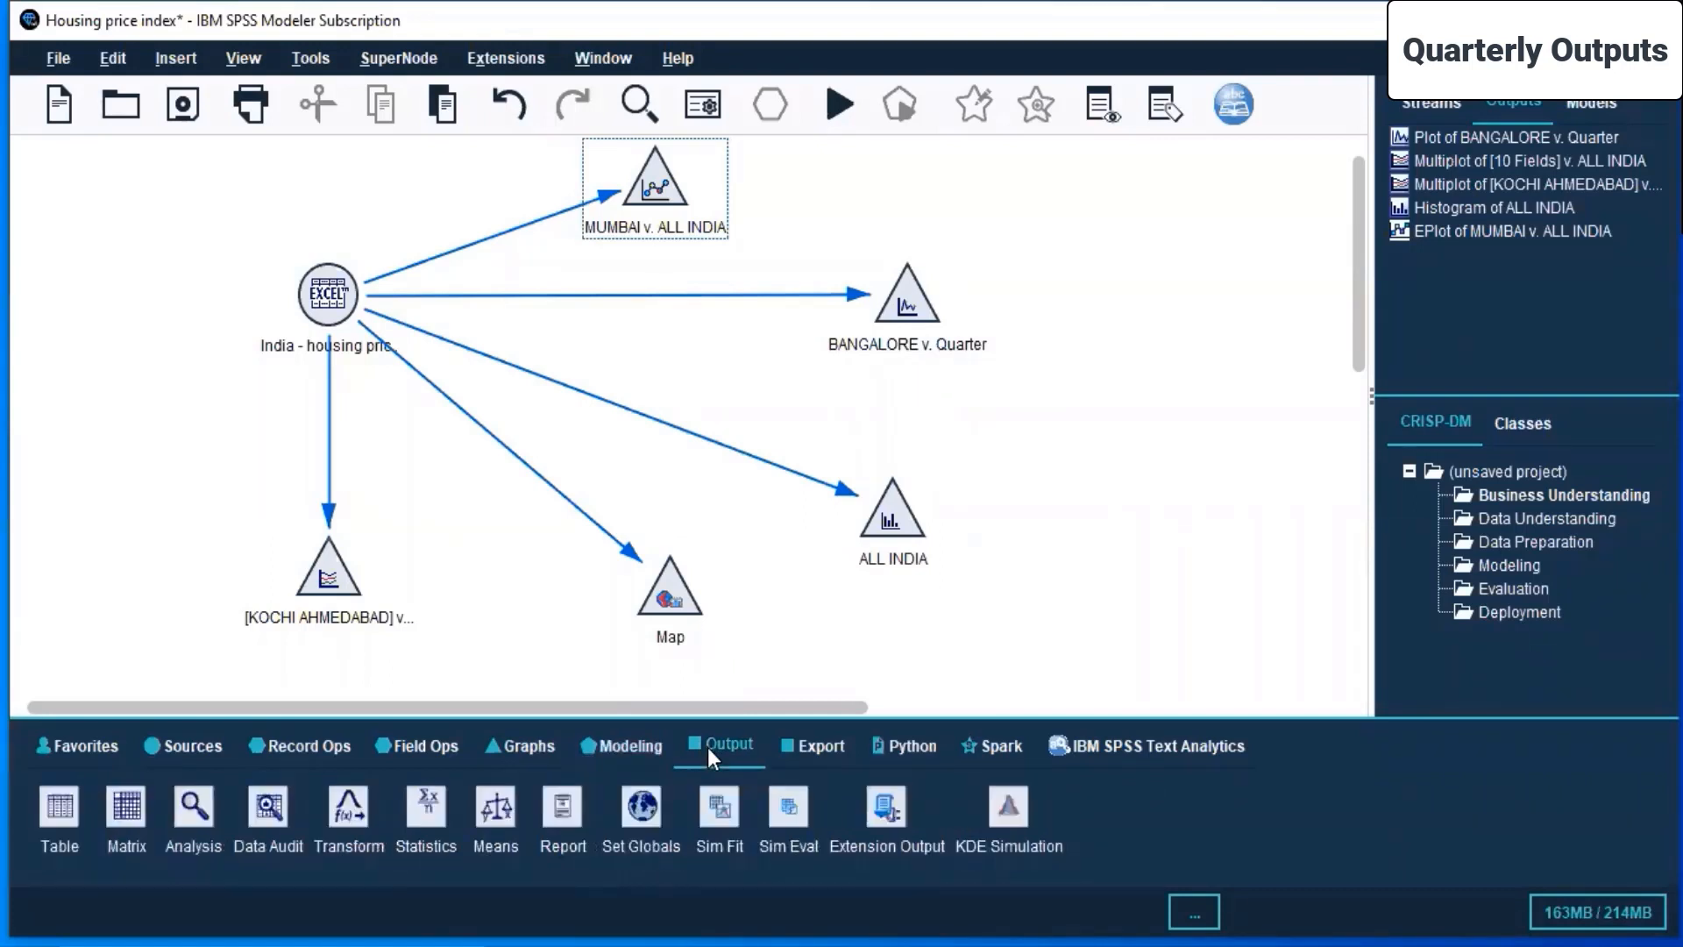
{"action": "left_click", "coordinate": [595, 757]}
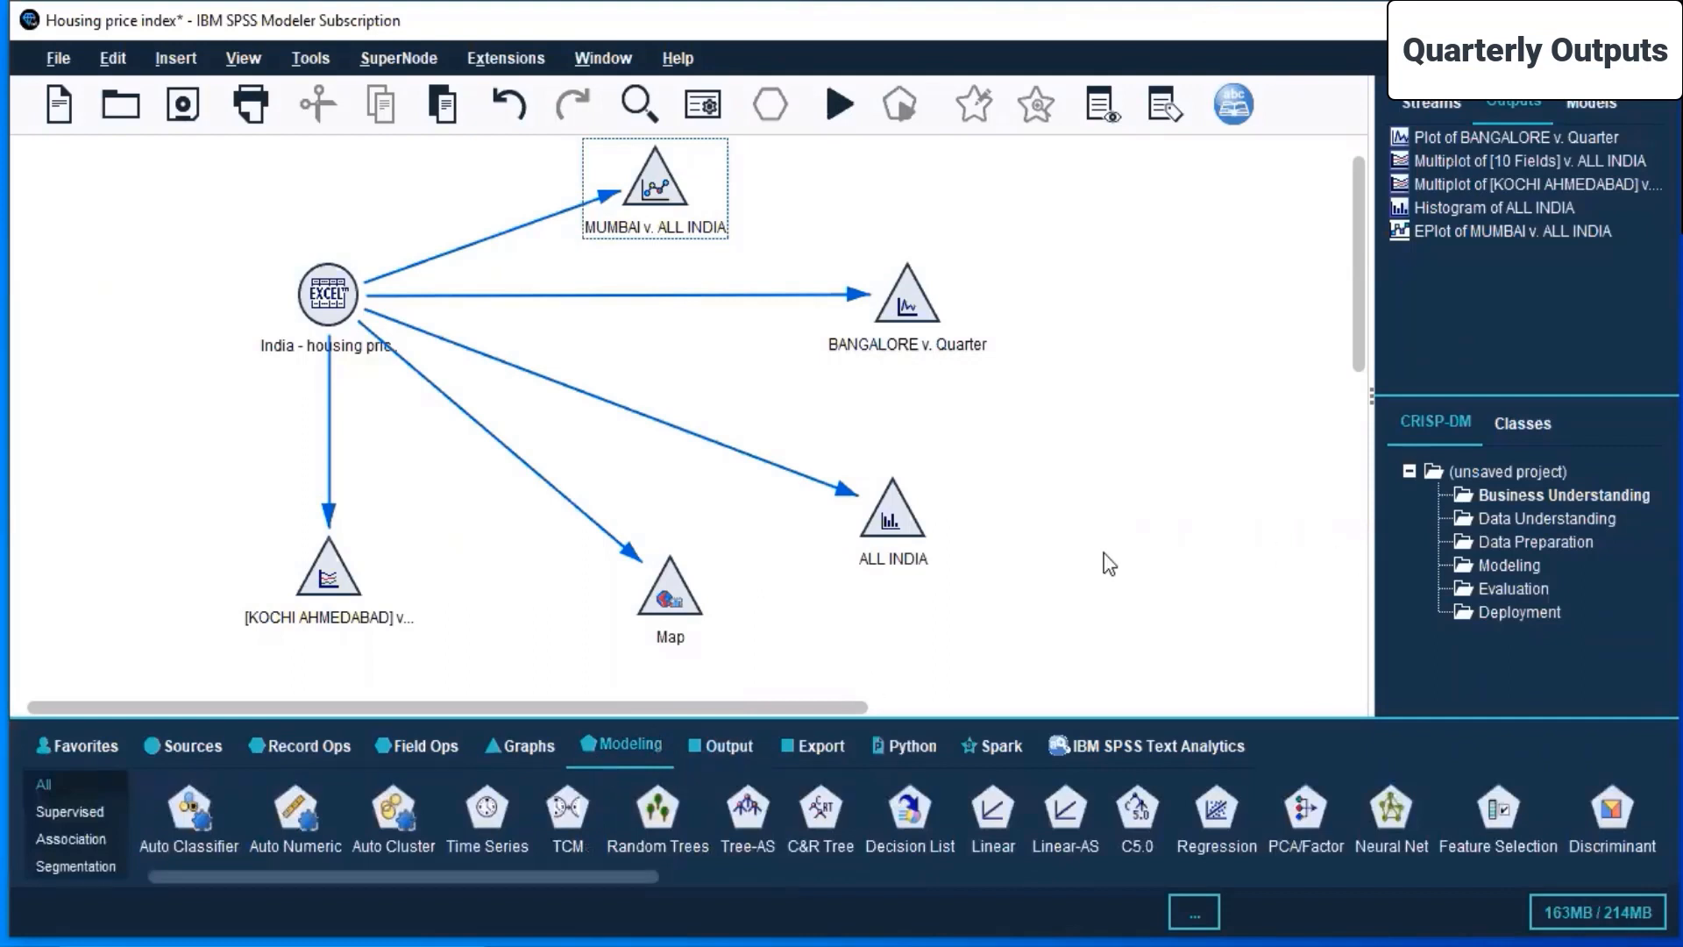
{"action": "left_click", "coordinate": [198, 107]}
{"action": "left_click", "coordinate": [185, 107]}
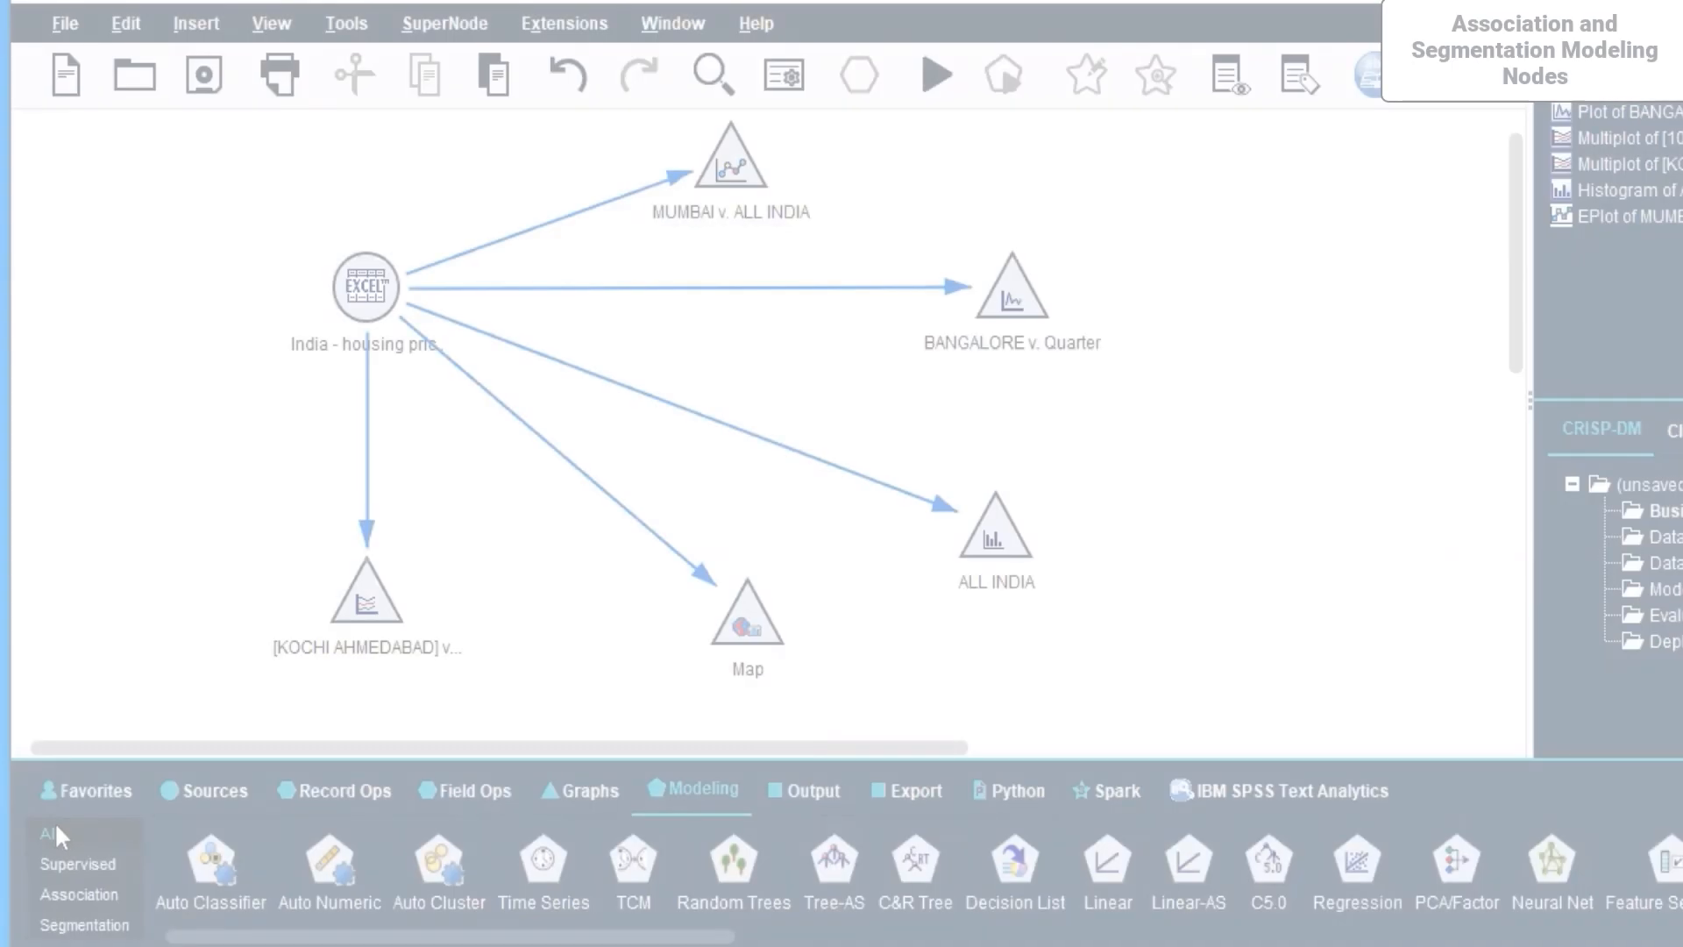
Step: Look through the available modeling nodes by category, from all to supervised and association
{"action": "left_click", "coordinate": [719, 793]}
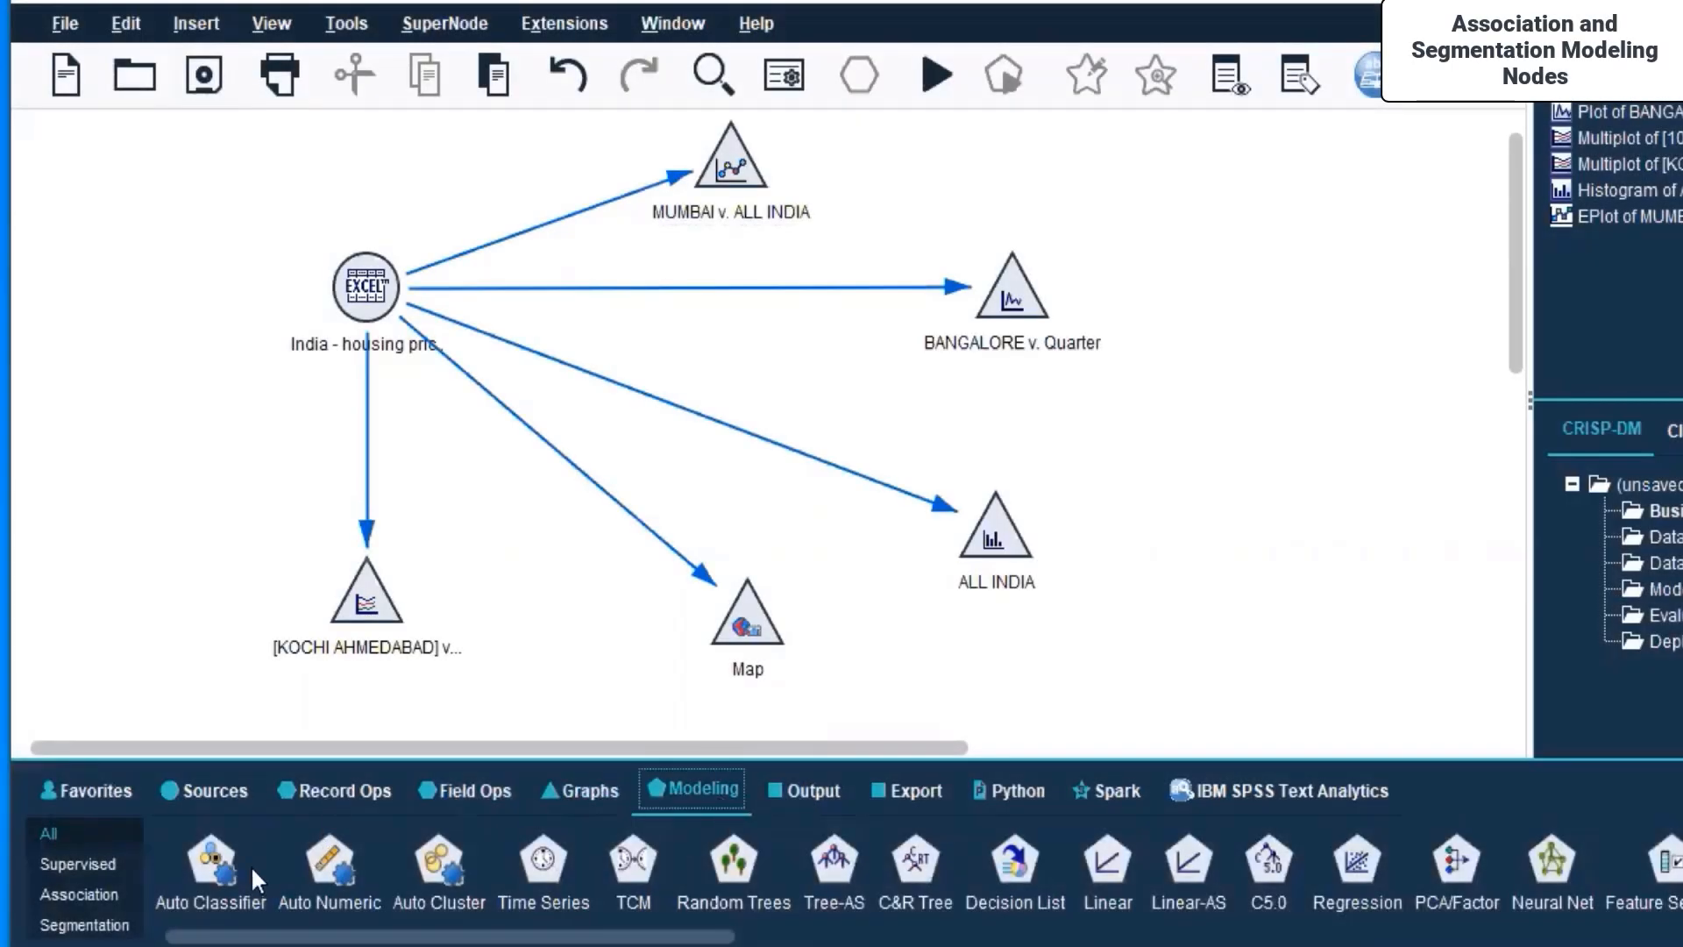
{"action": "left_click", "coordinate": [48, 833]}
{"action": "left_click", "coordinate": [55, 863]}
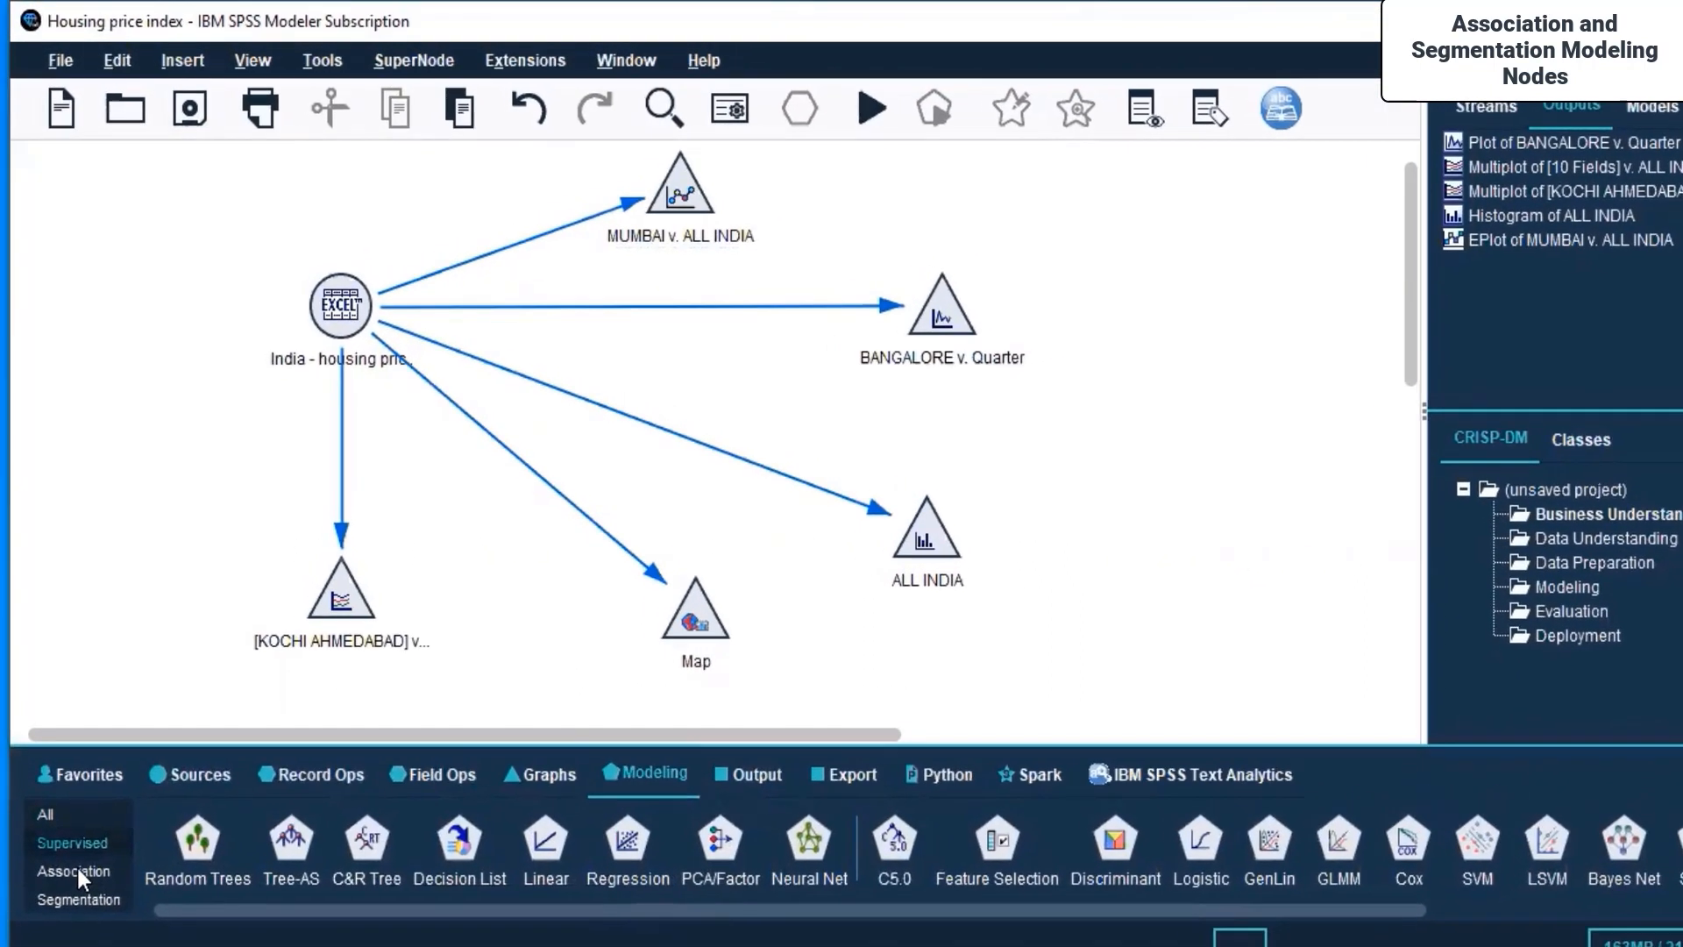
{"action": "left_click", "coordinate": [74, 841]}
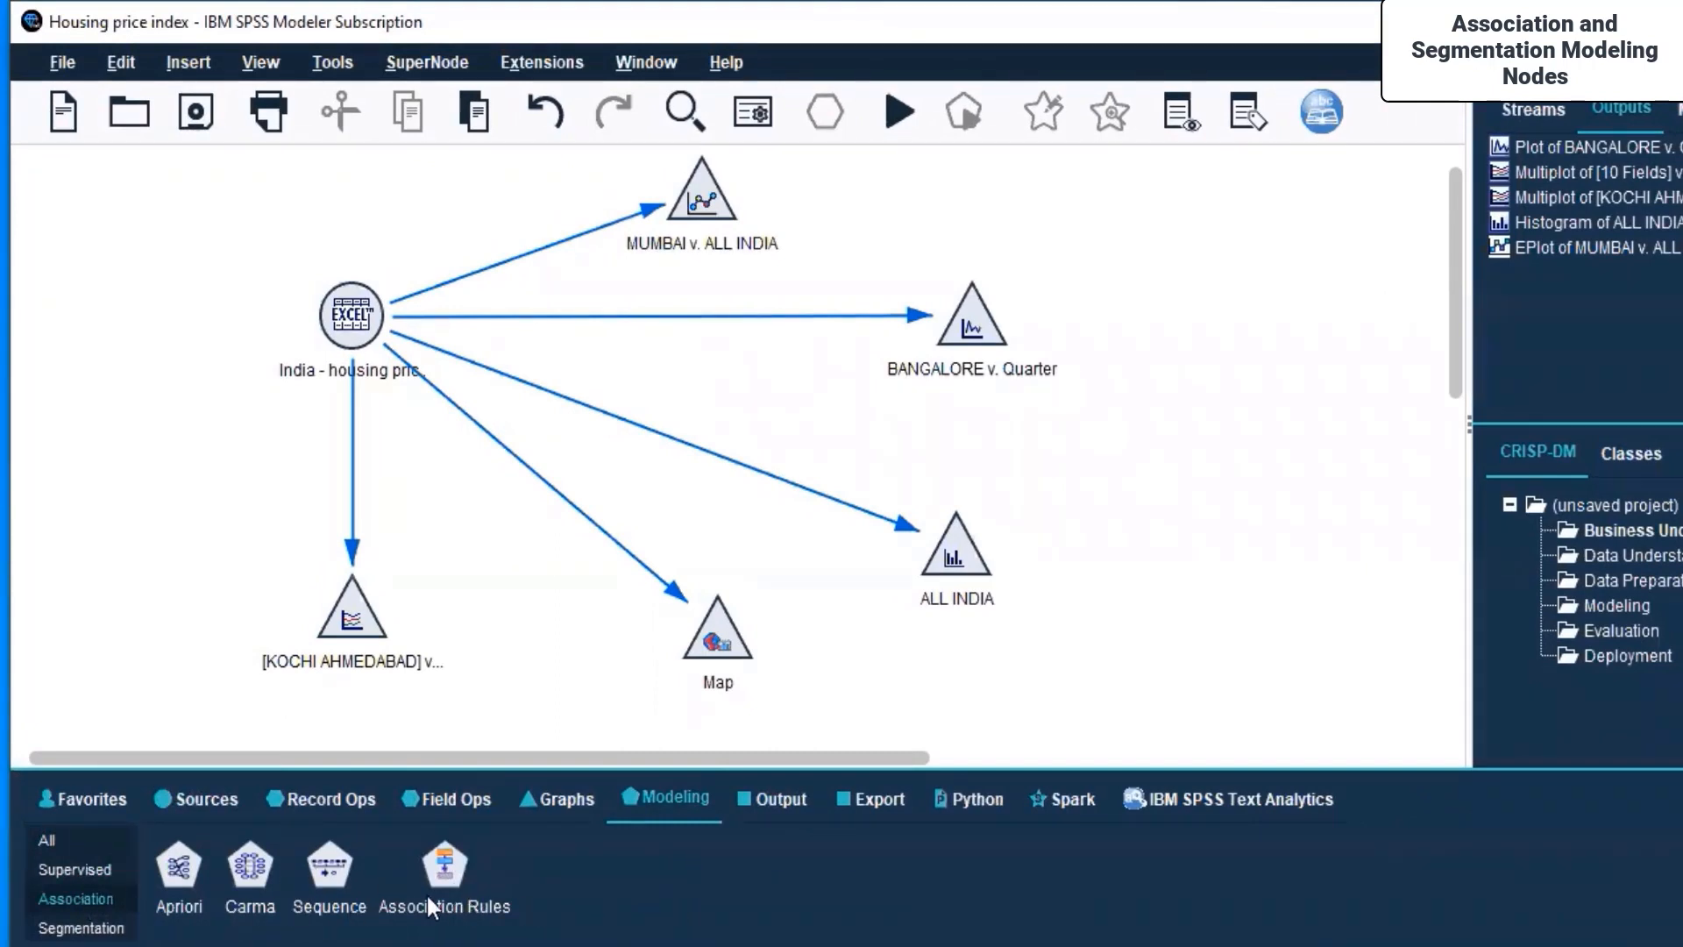
Step: View the segmentation modeling nodes, and add a supervised Regression node to the stream beside the Excel source
{"action": "left_click", "coordinate": [98, 933]}
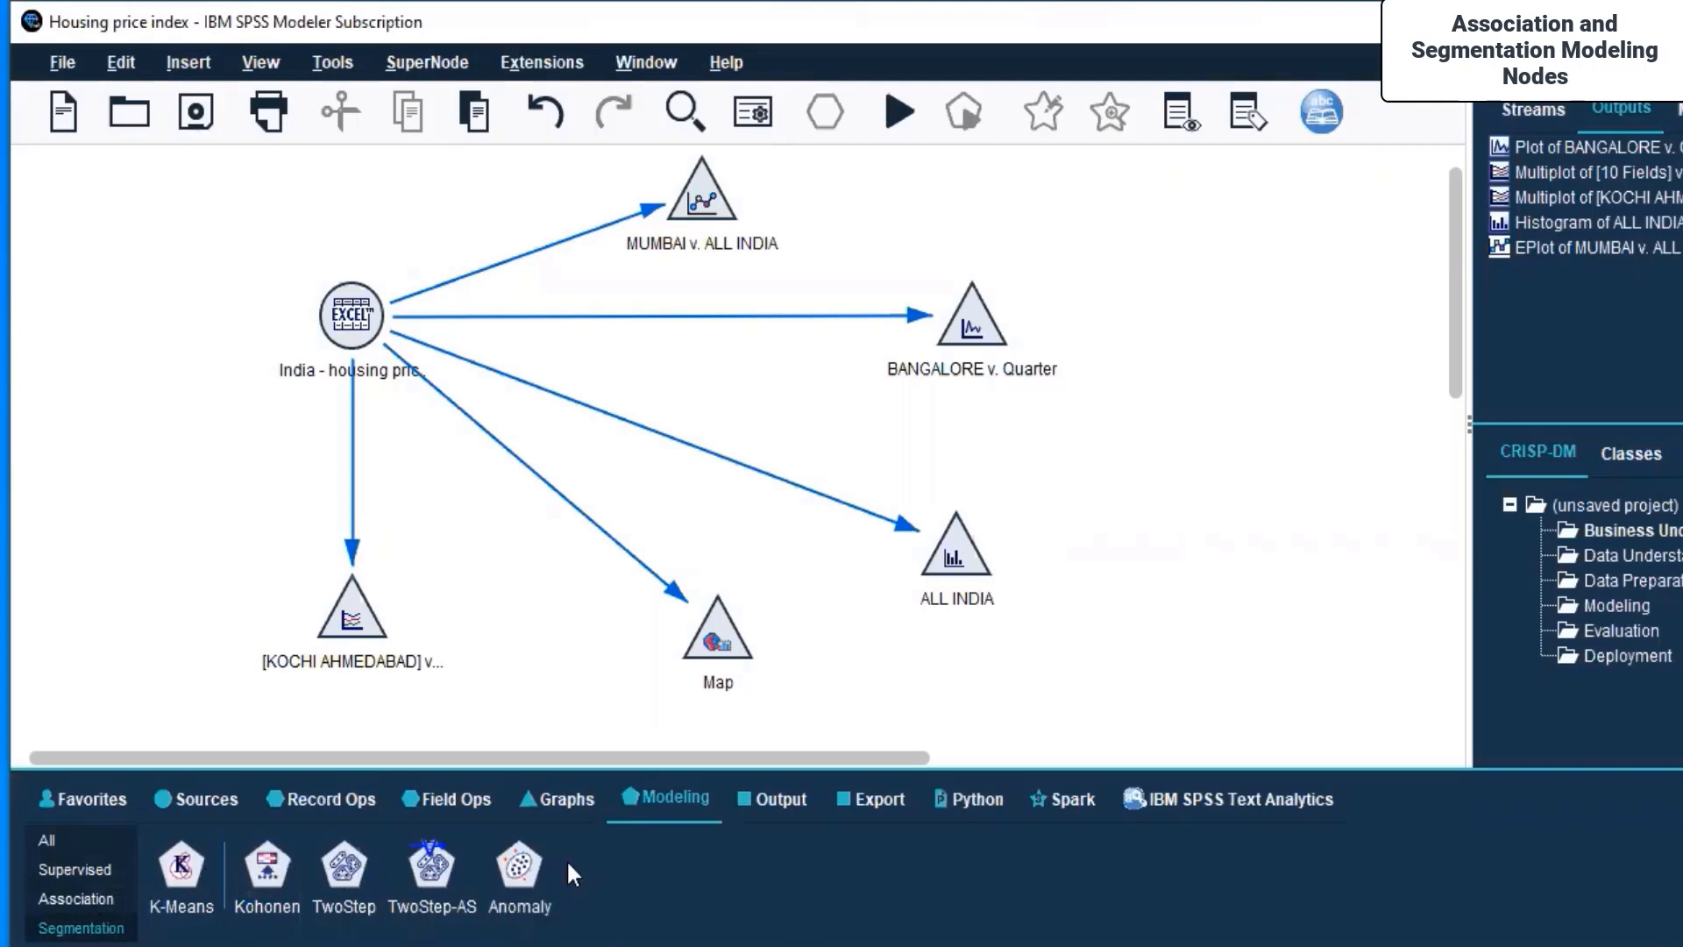
{"action": "left_click", "coordinate": [66, 871]}
{"action": "left_click", "coordinate": [1193, 533]}
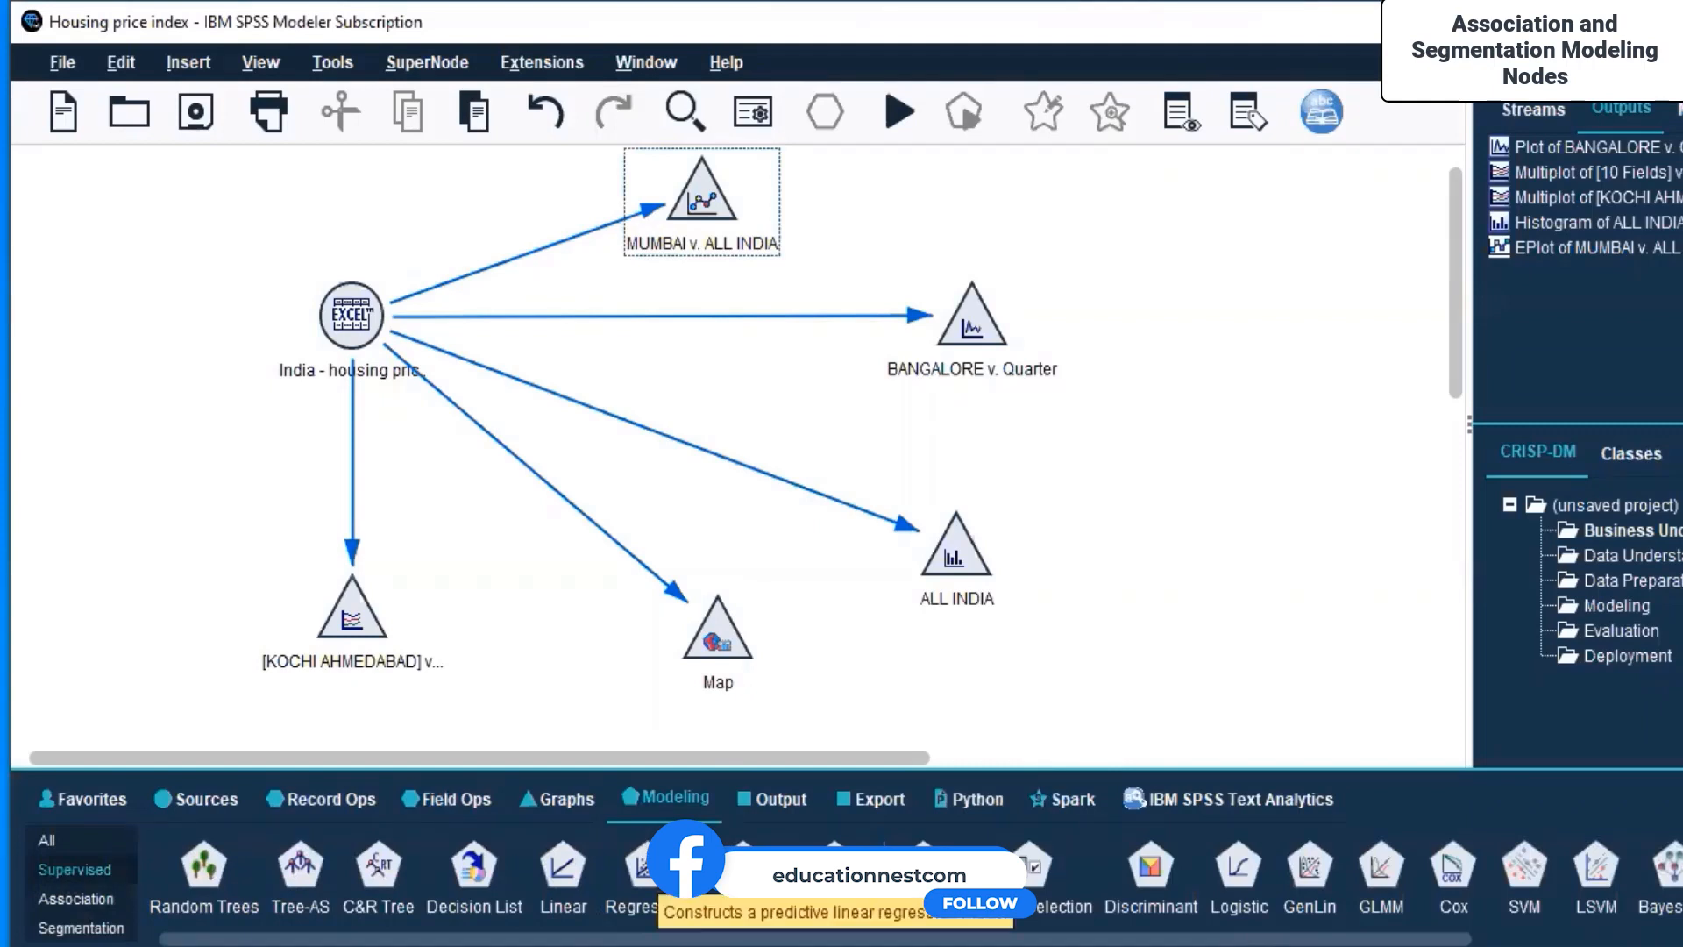
{"action": "double_click", "coordinate": [646, 866]}
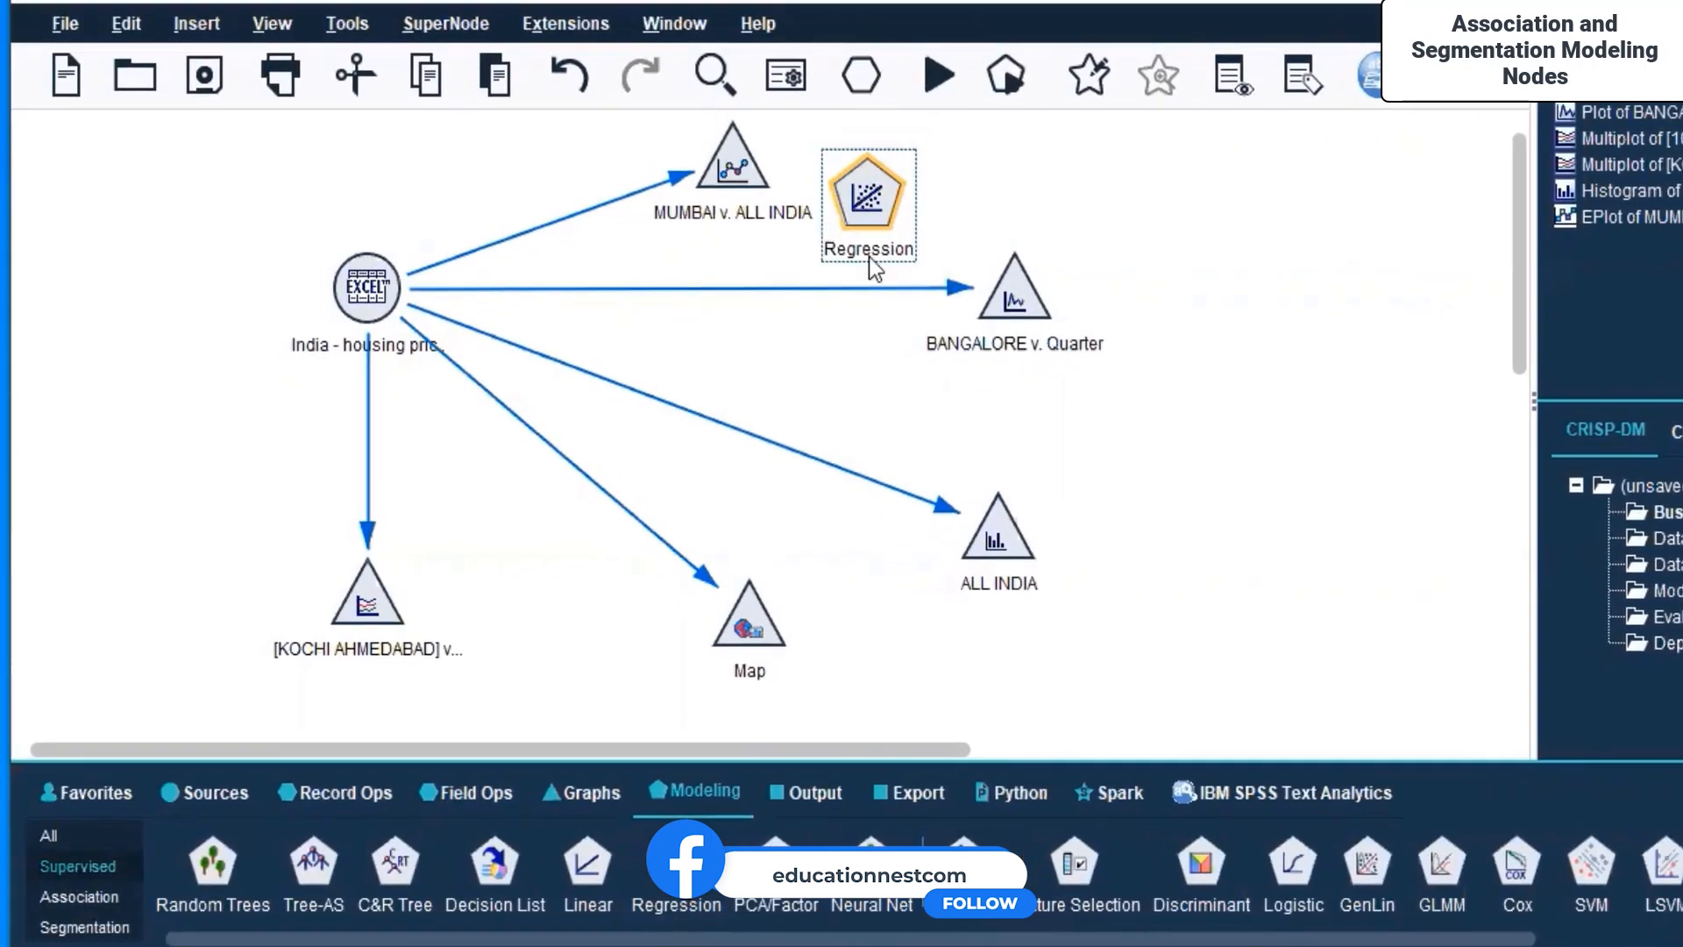
{"action": "left_click_drag", "start_coordinate": [872, 263], "coordinate": [96, 227]}
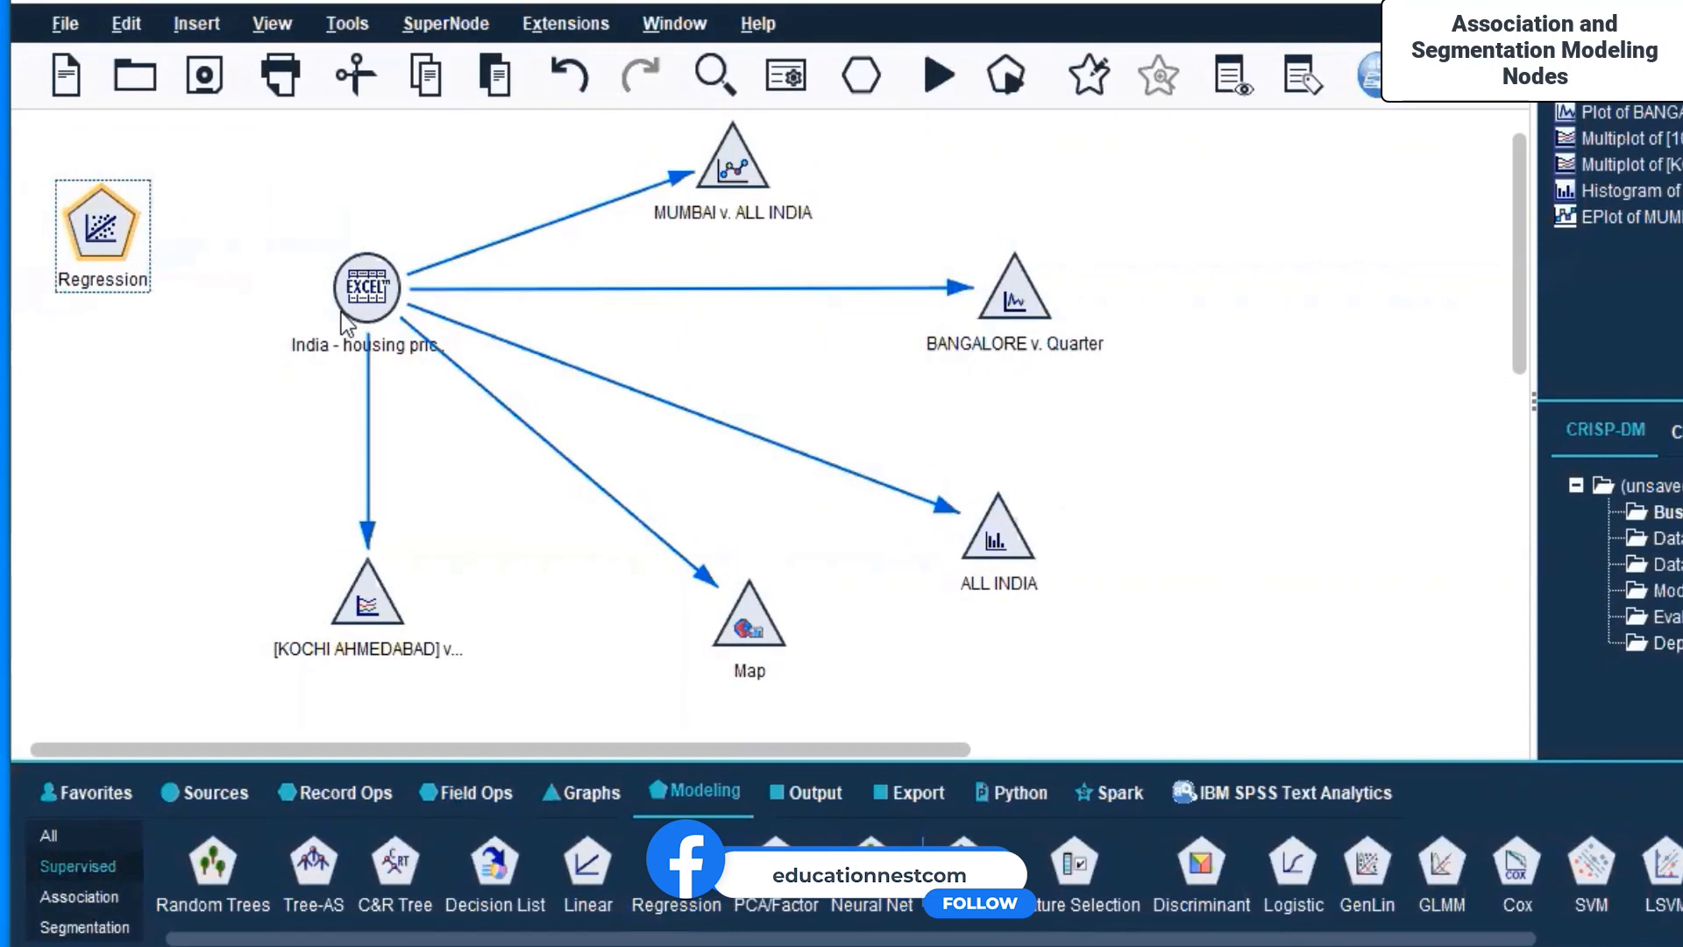
Step: Connect the India housing price Excel source to the Regression node
{"action": "right_click", "coordinate": [368, 294]}
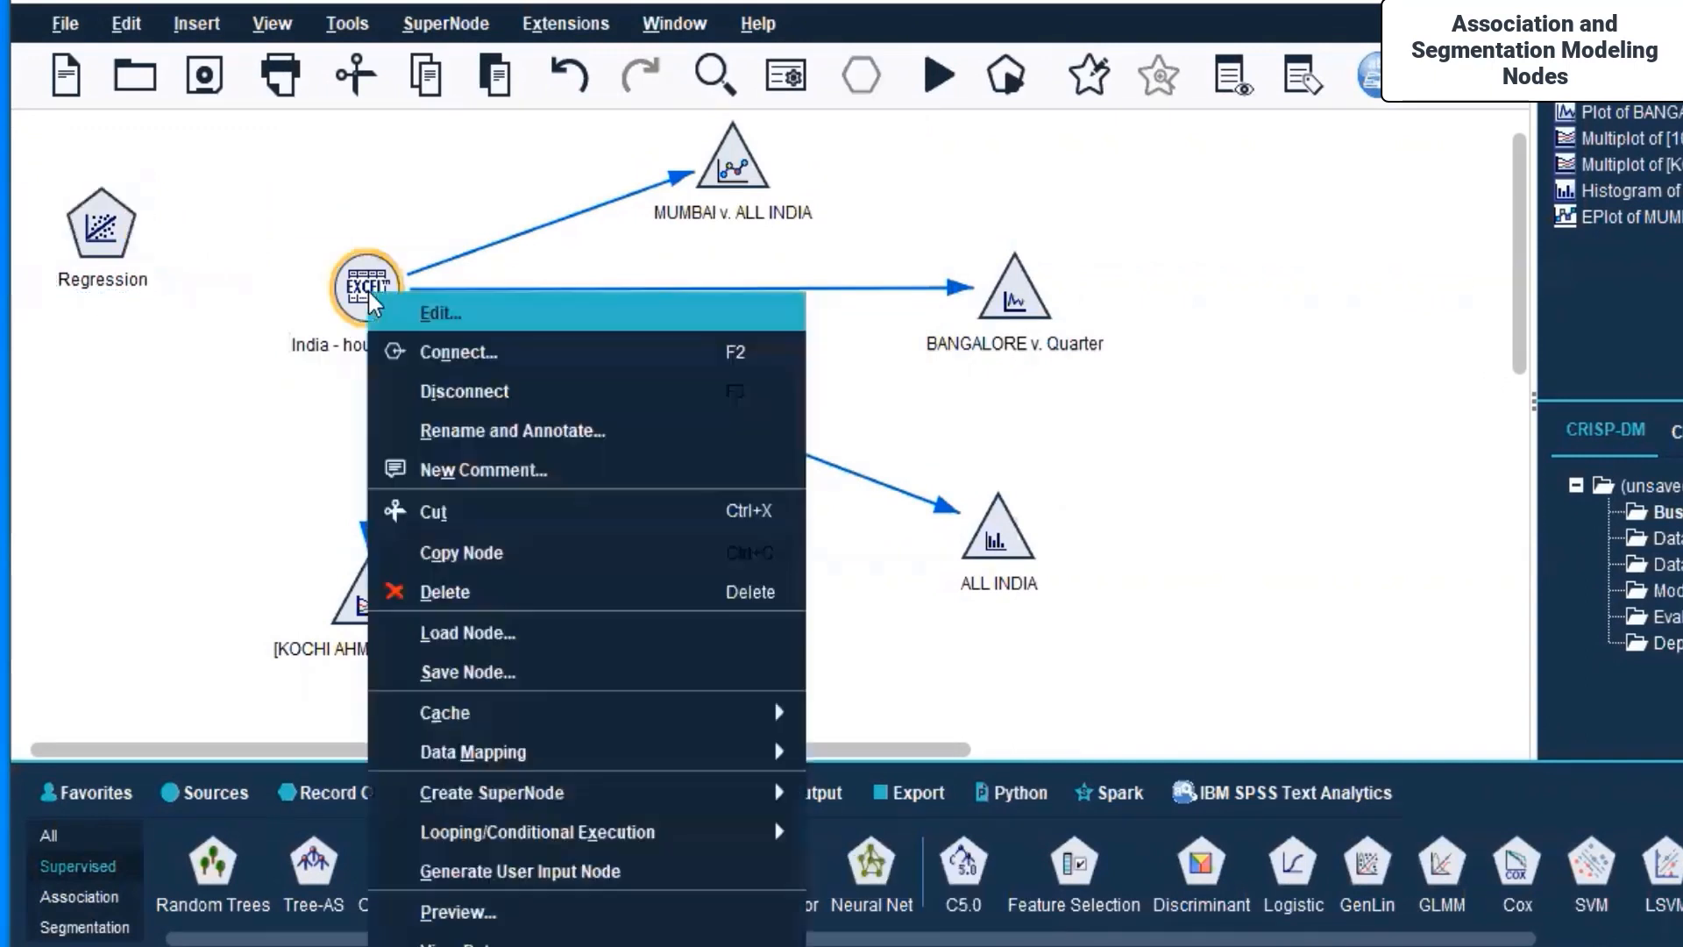
{"action": "left_click", "coordinate": [489, 361]}
{"action": "left_click", "coordinate": [126, 252]}
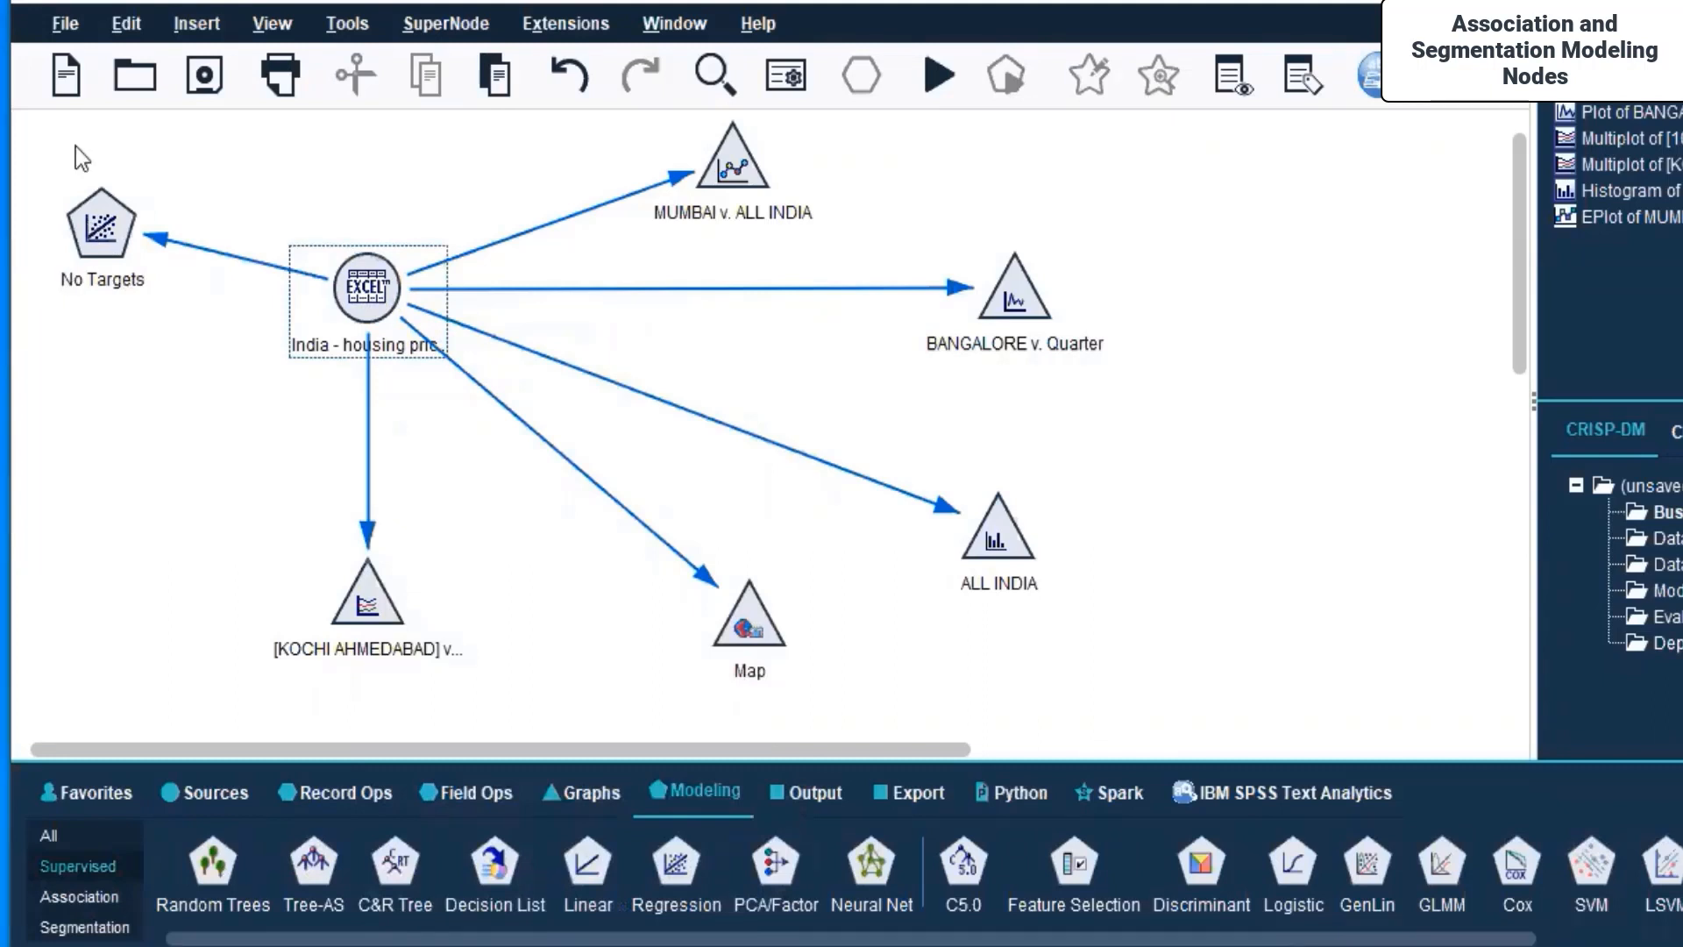
Step: Switch the Regression node to custom field assignments and set ALL INDIA as its target
{"action": "double_click", "coordinate": [97, 224]}
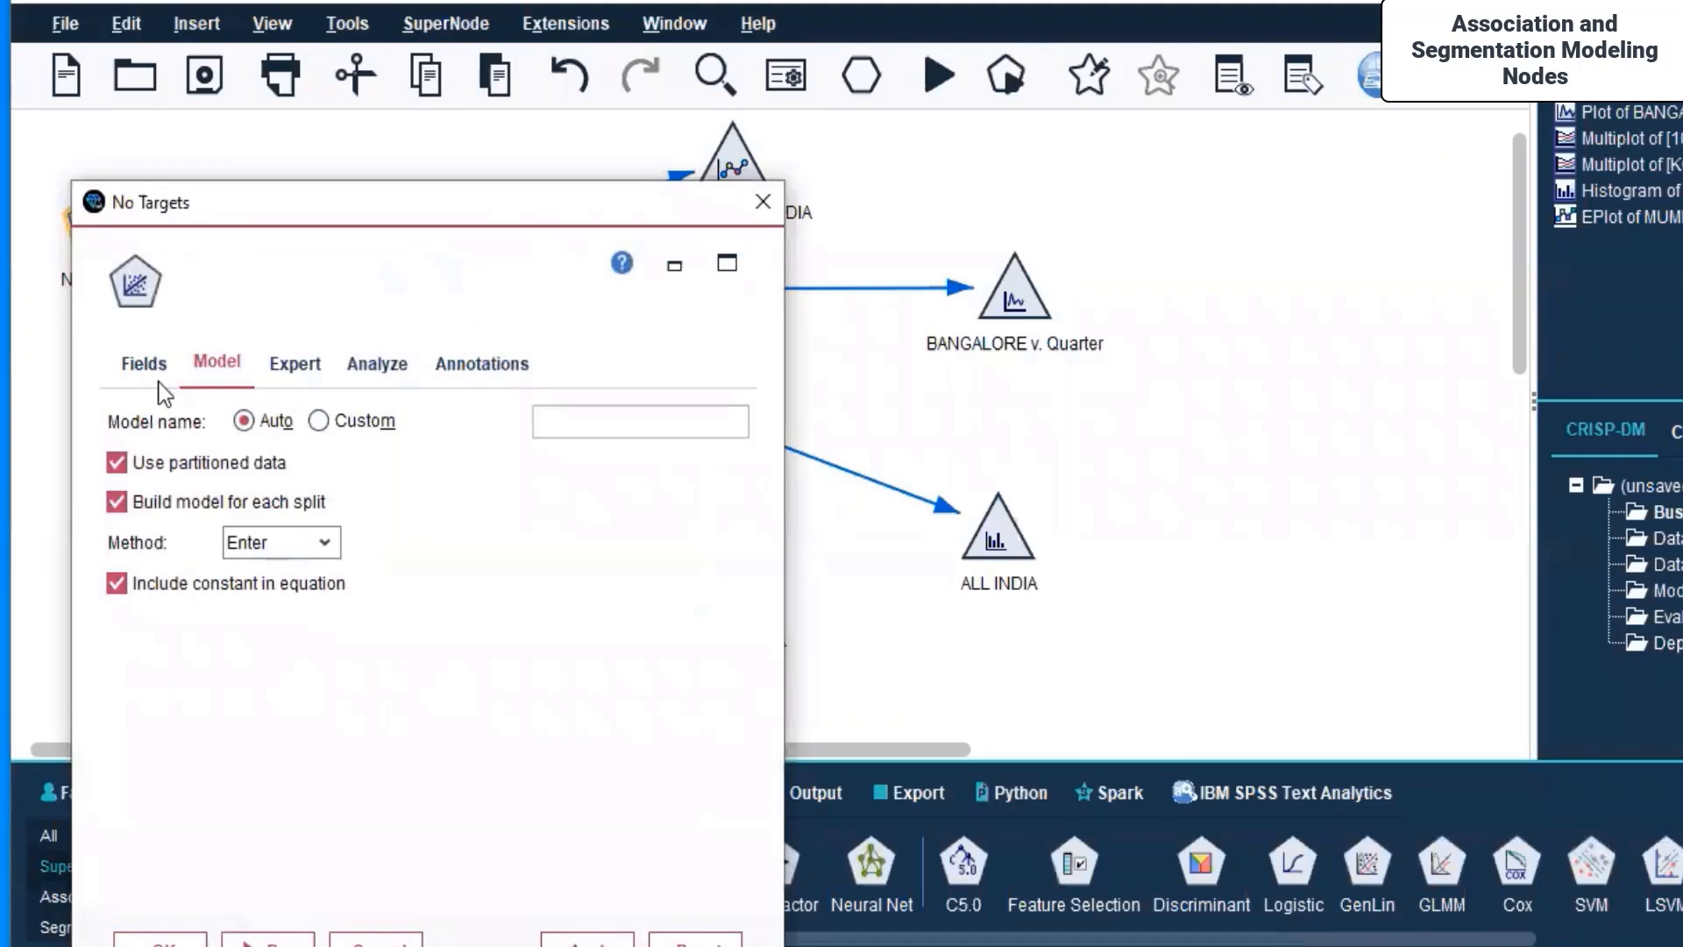
{"action": "left_click", "coordinate": [155, 375]}
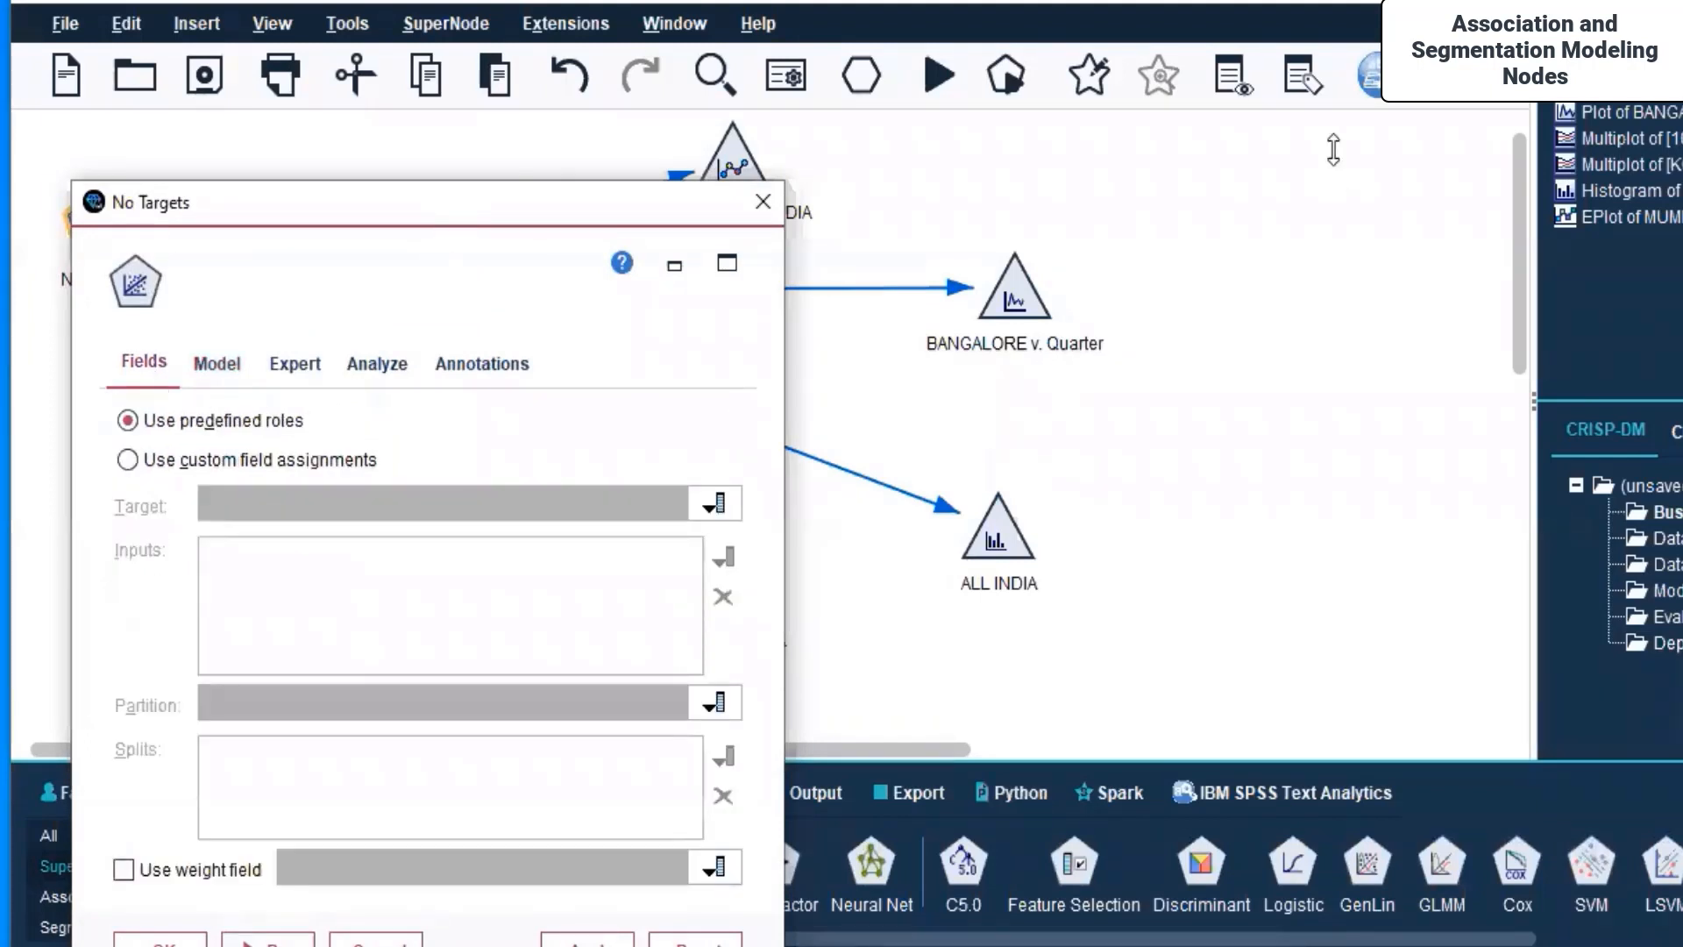
{"action": "left_click_drag", "start_coordinate": [445, 191], "coordinate": [1333, 150]}
{"action": "left_click", "coordinate": [1036, 422]}
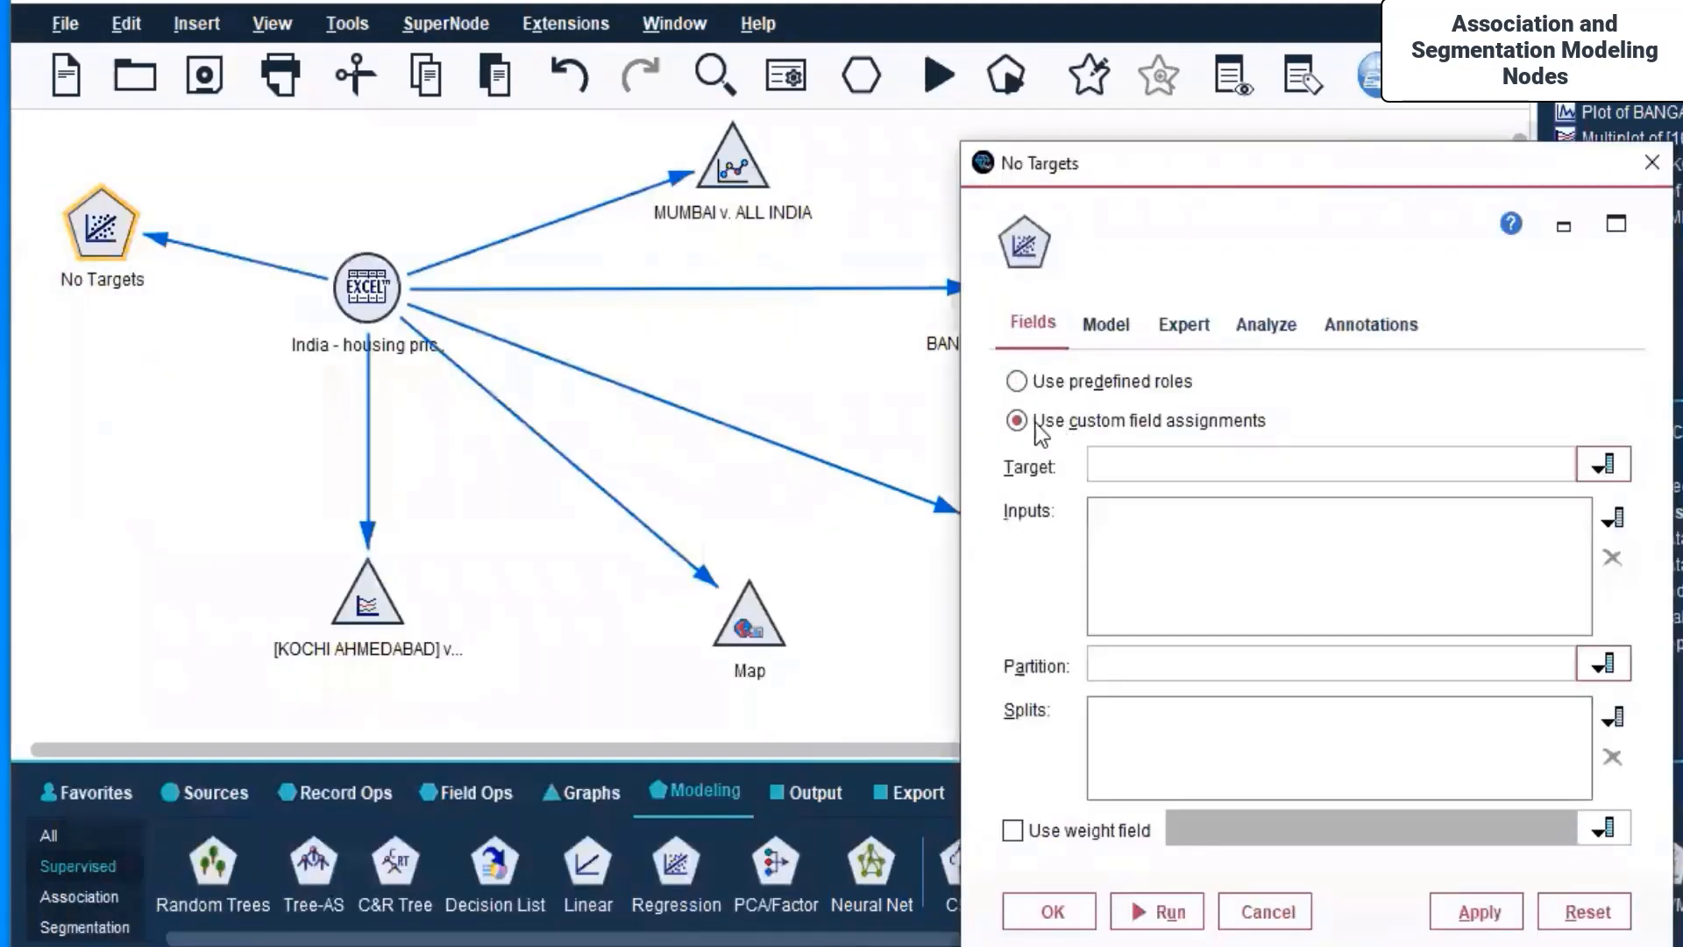
{"action": "left_click_drag", "start_coordinate": [1087, 156], "coordinate": [813, 62]}
{"action": "left_click", "coordinate": [1320, 371]}
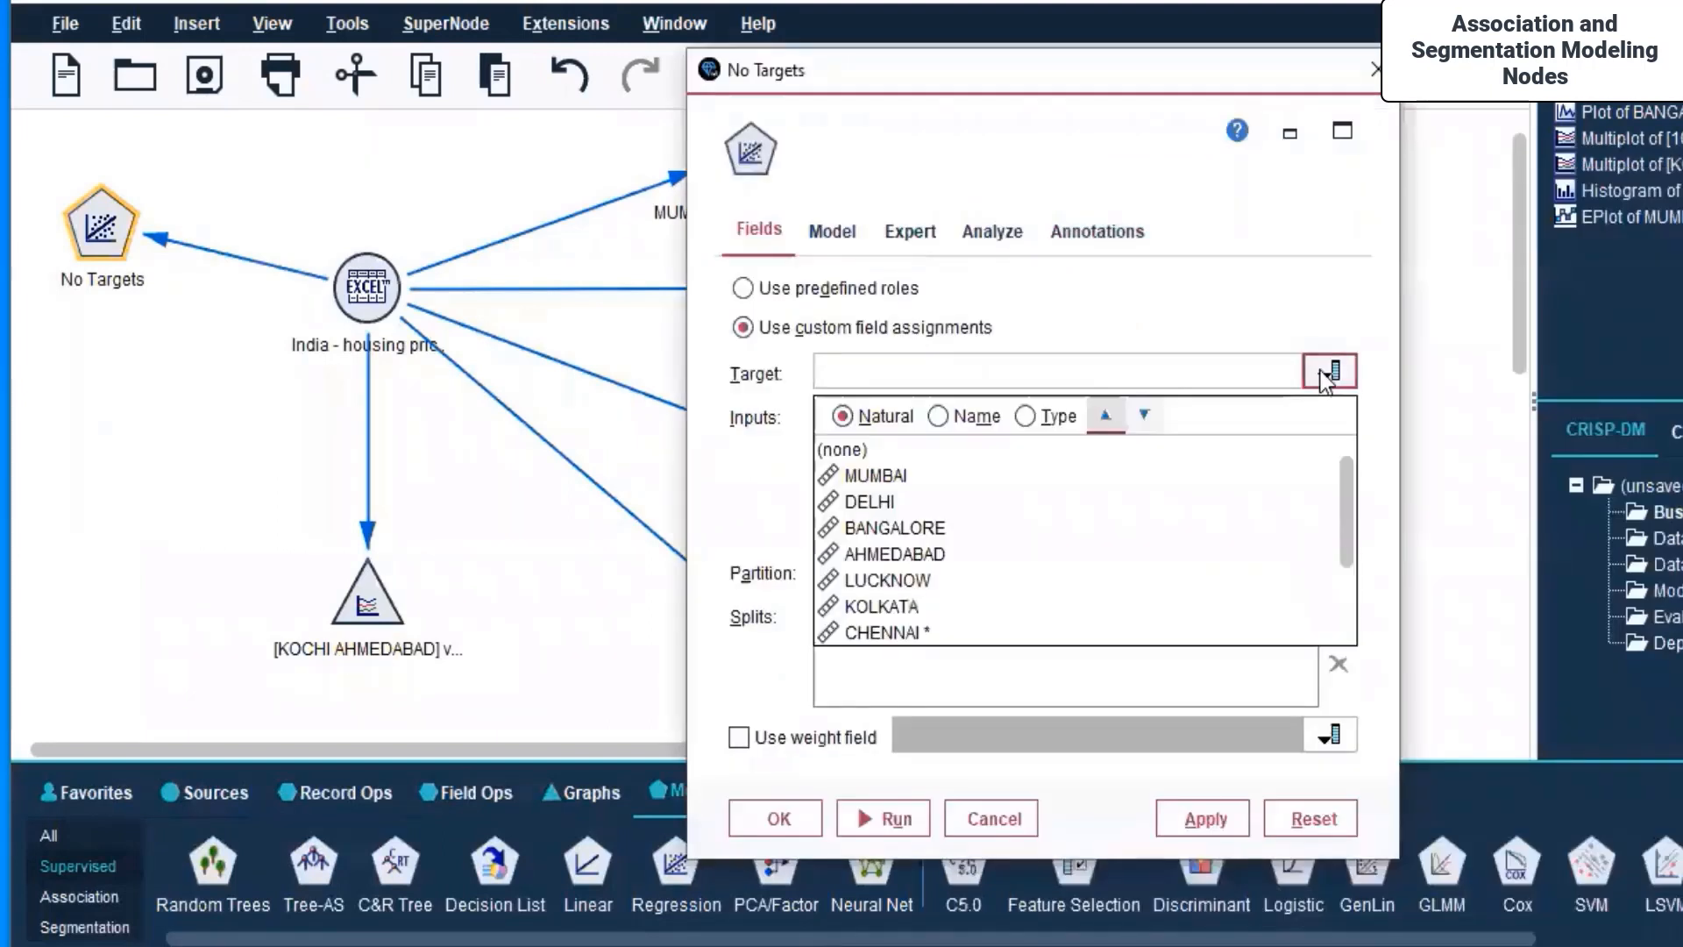
{"action": "scroll", "coordinate": [1035, 521], "scroll_direction": "down", "scroll_amount": 2}
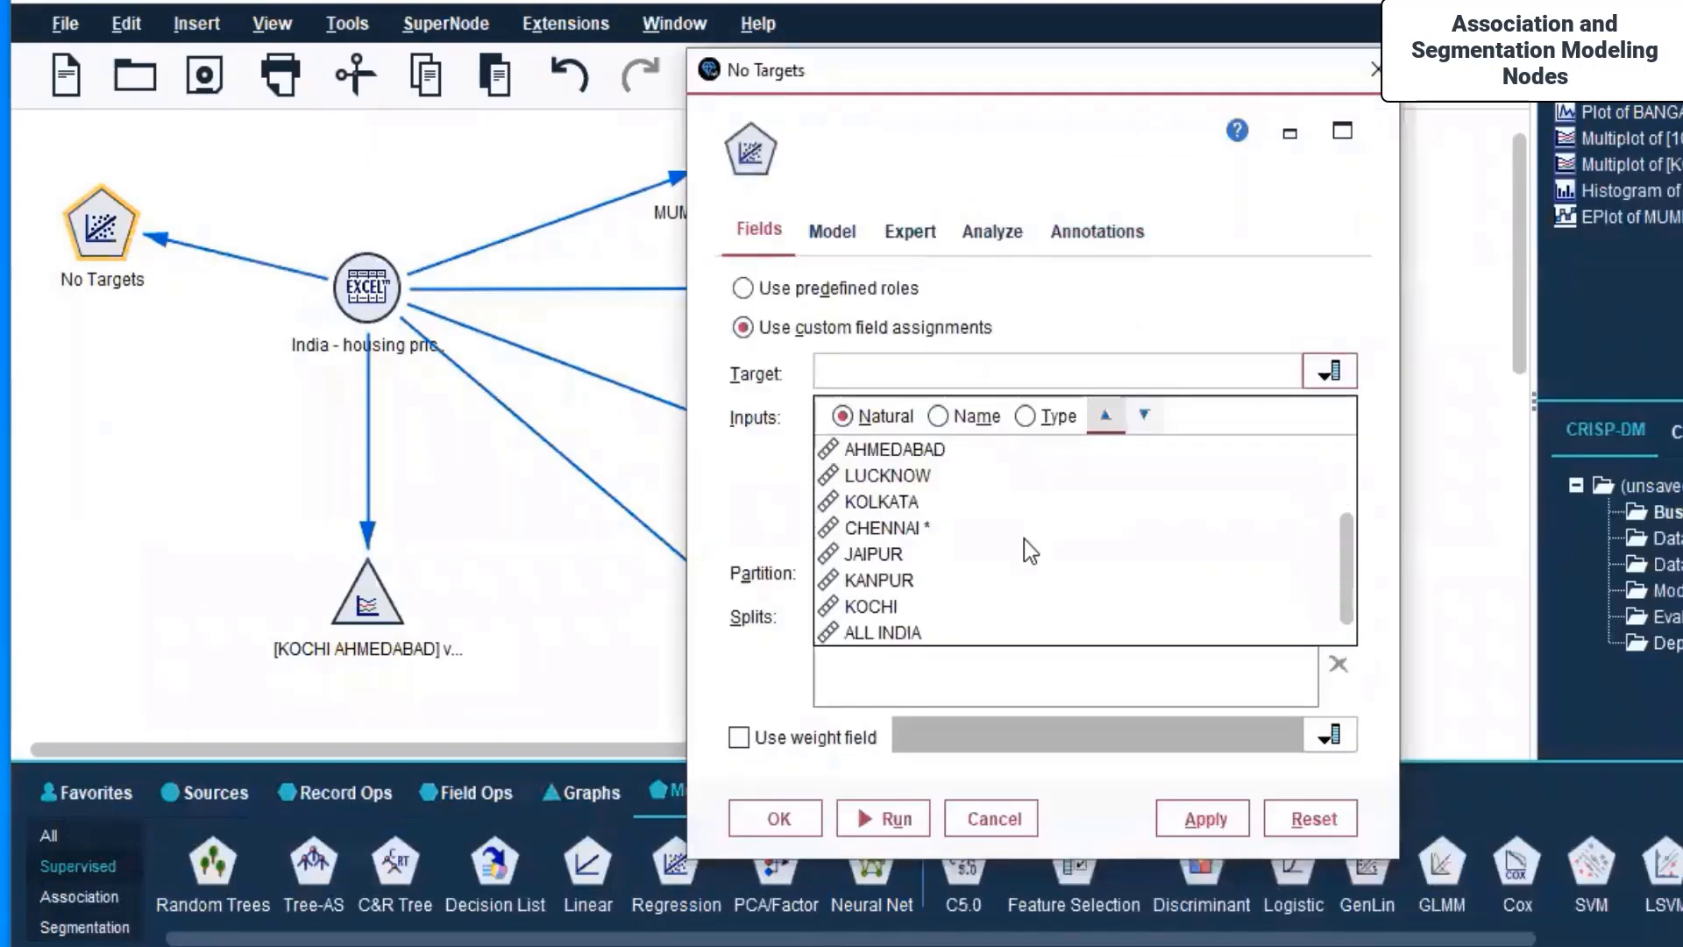
{"action": "left_click", "coordinate": [987, 629]}
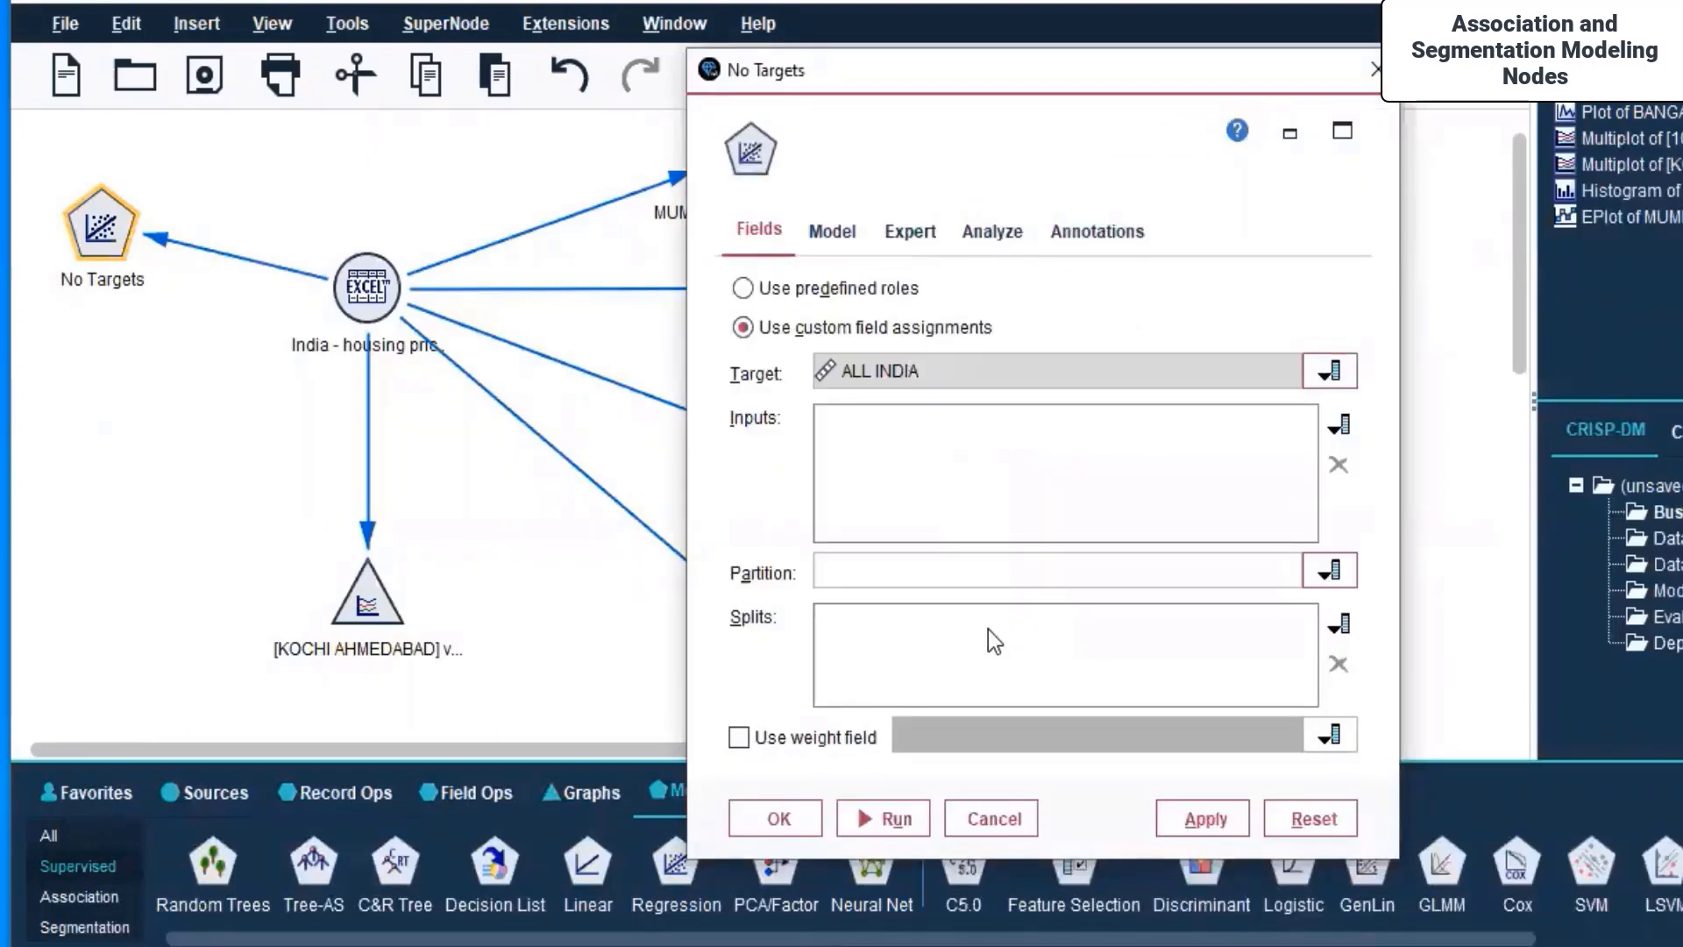
Step: Assign MUMBAI, DELHI, BANGALORE, AHMEDABAD, KANPUR and KOCHI as the regression inputs and apply the field settings
{"action": "left_click", "coordinate": [1338, 424]}
{"action": "left_click", "coordinate": [949, 414]}
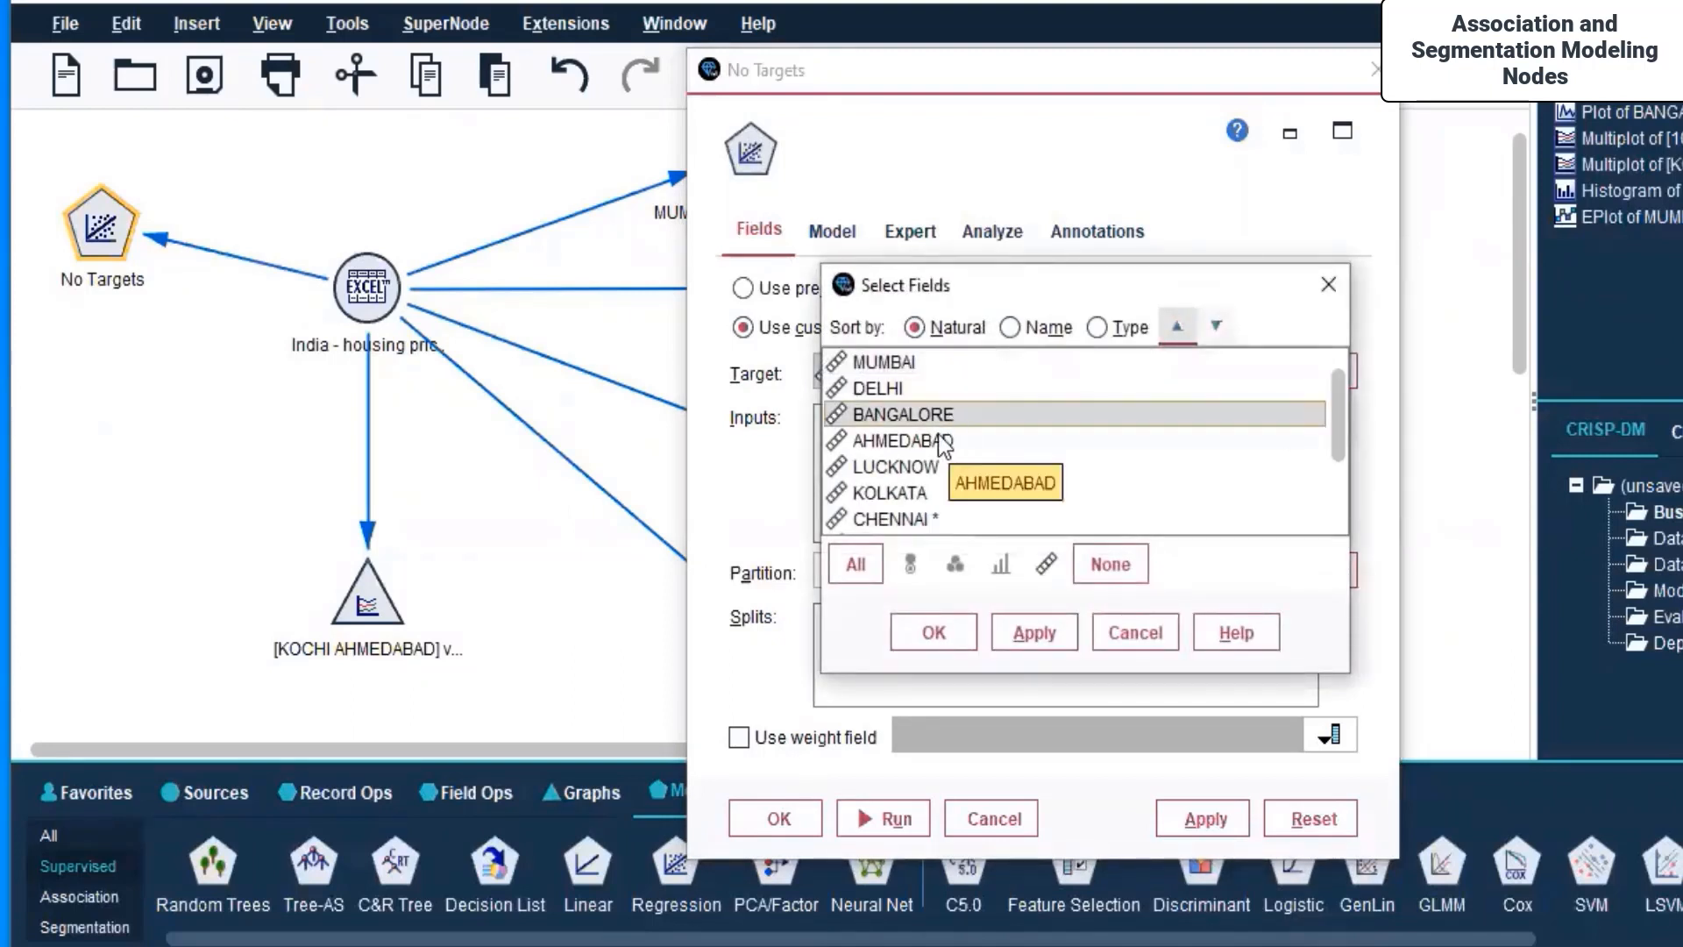
{"action": "left_click", "coordinate": [895, 386]}
{"action": "left_click", "coordinate": [894, 366], "text": "ctrl"}
{"action": "left_click", "coordinate": [890, 419], "text": "ctrl"}
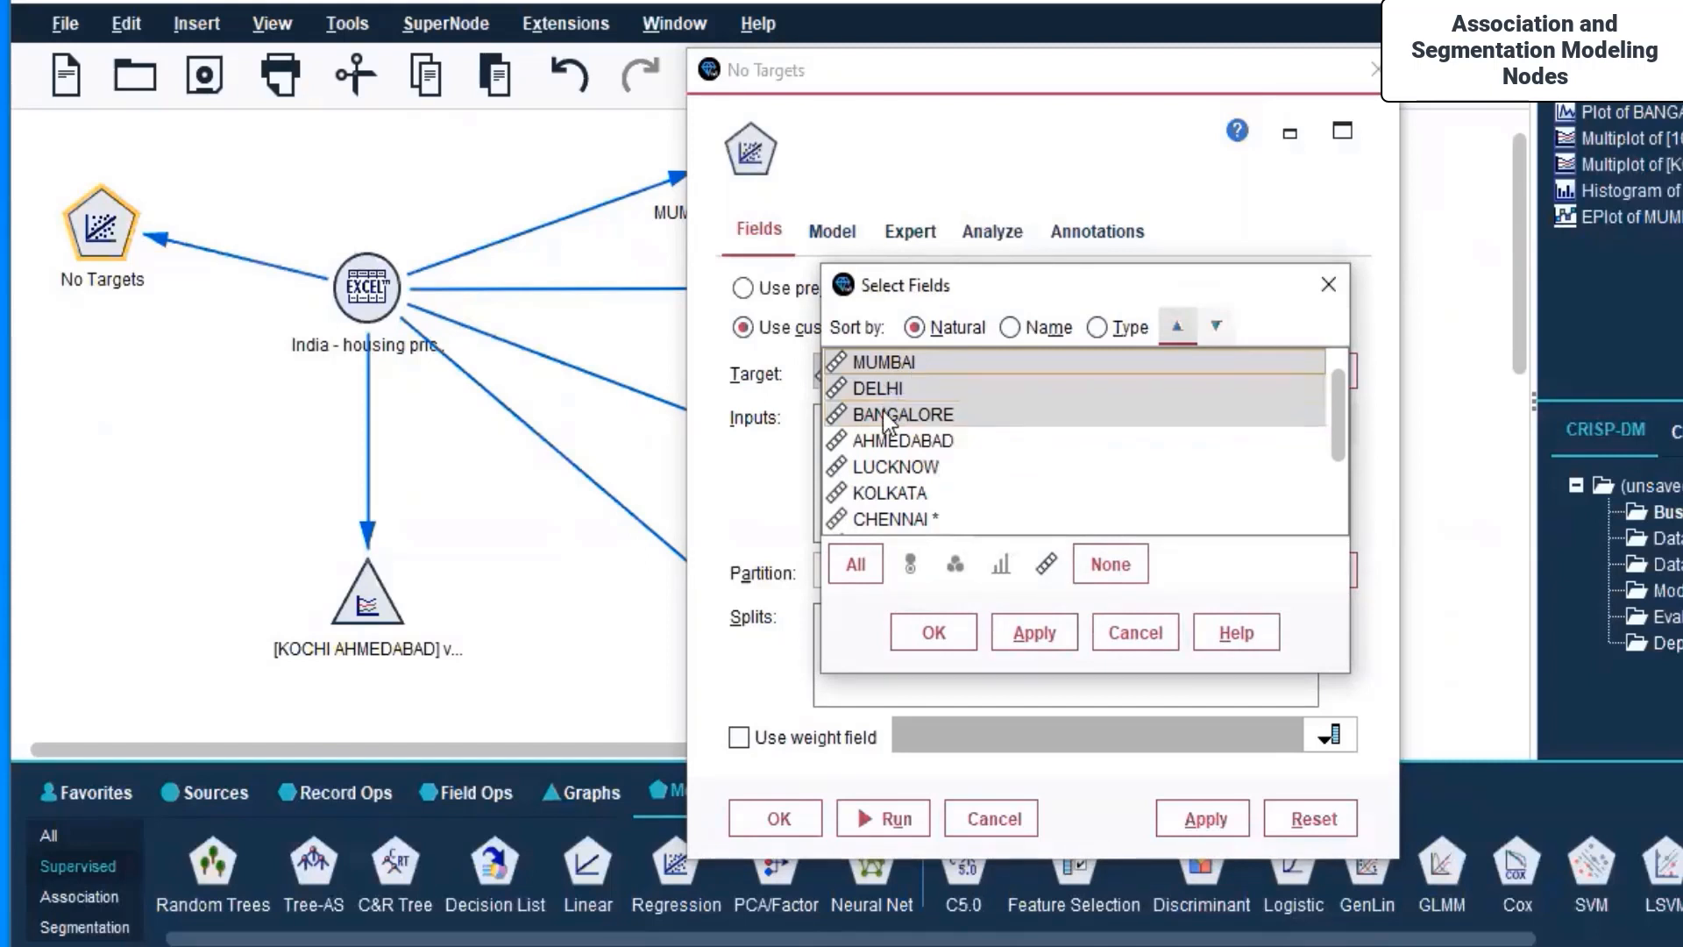
{"action": "left_click", "coordinate": [889, 440], "text": "ctrl"}
{"action": "scroll", "coordinate": [892, 443], "scroll_direction": "down", "scroll_amount": 1}
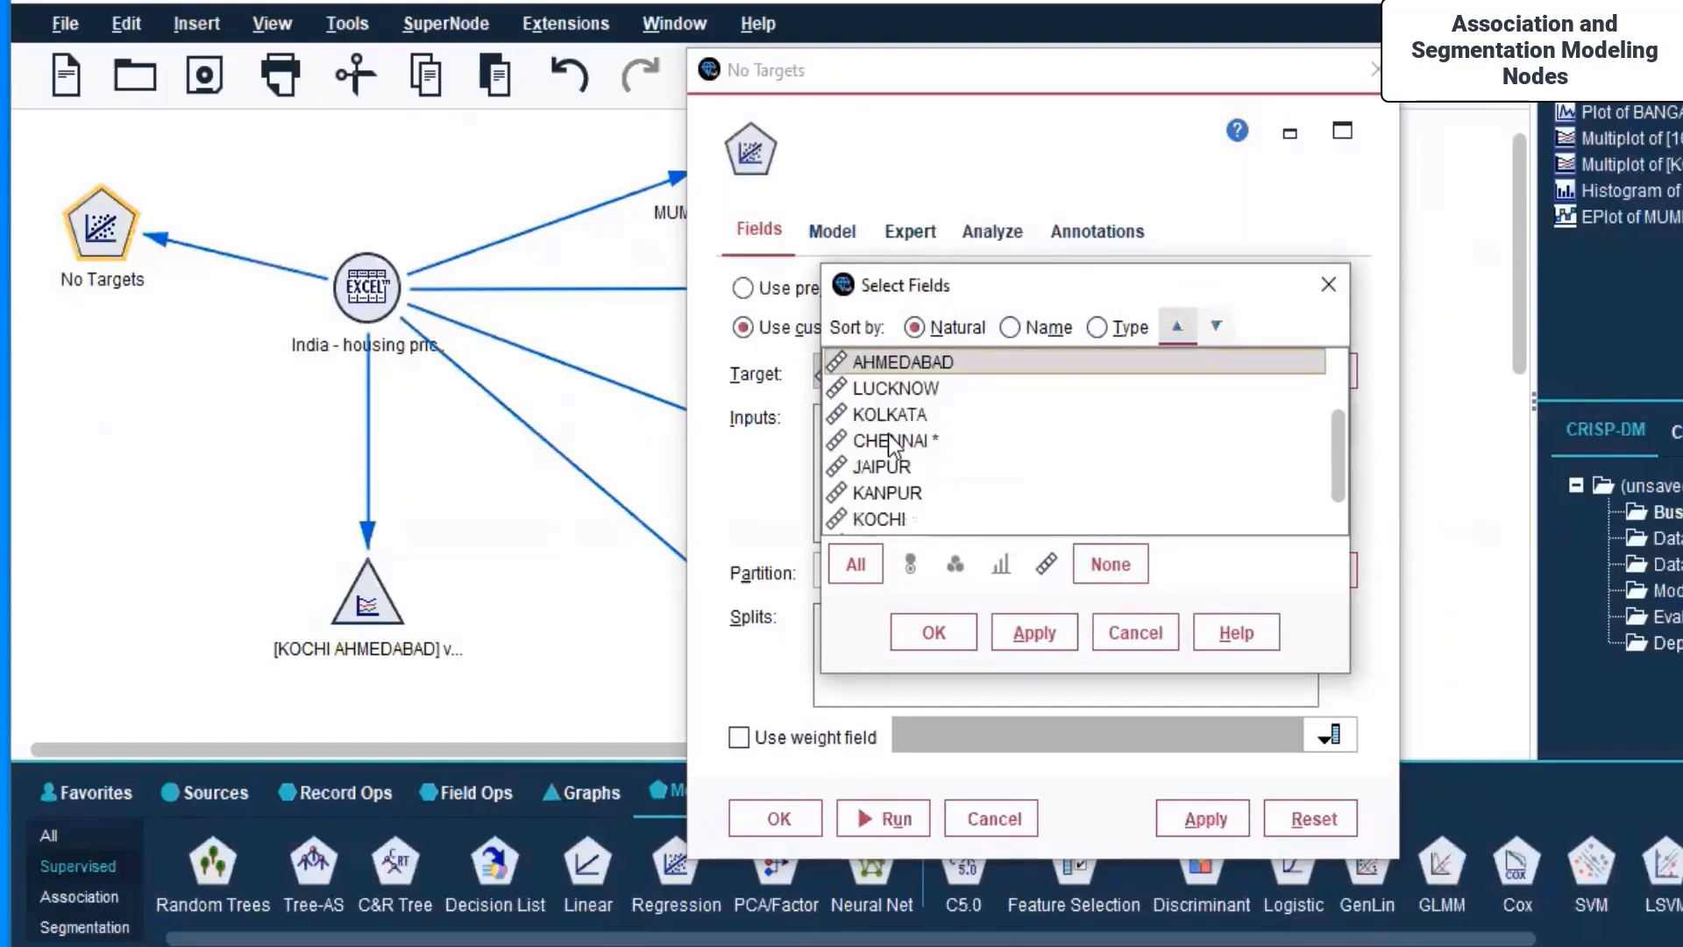
{"action": "scroll", "coordinate": [890, 443], "scroll_direction": "down", "scroll_amount": 1}
{"action": "left_click", "coordinate": [886, 469], "text": "ctrl"}
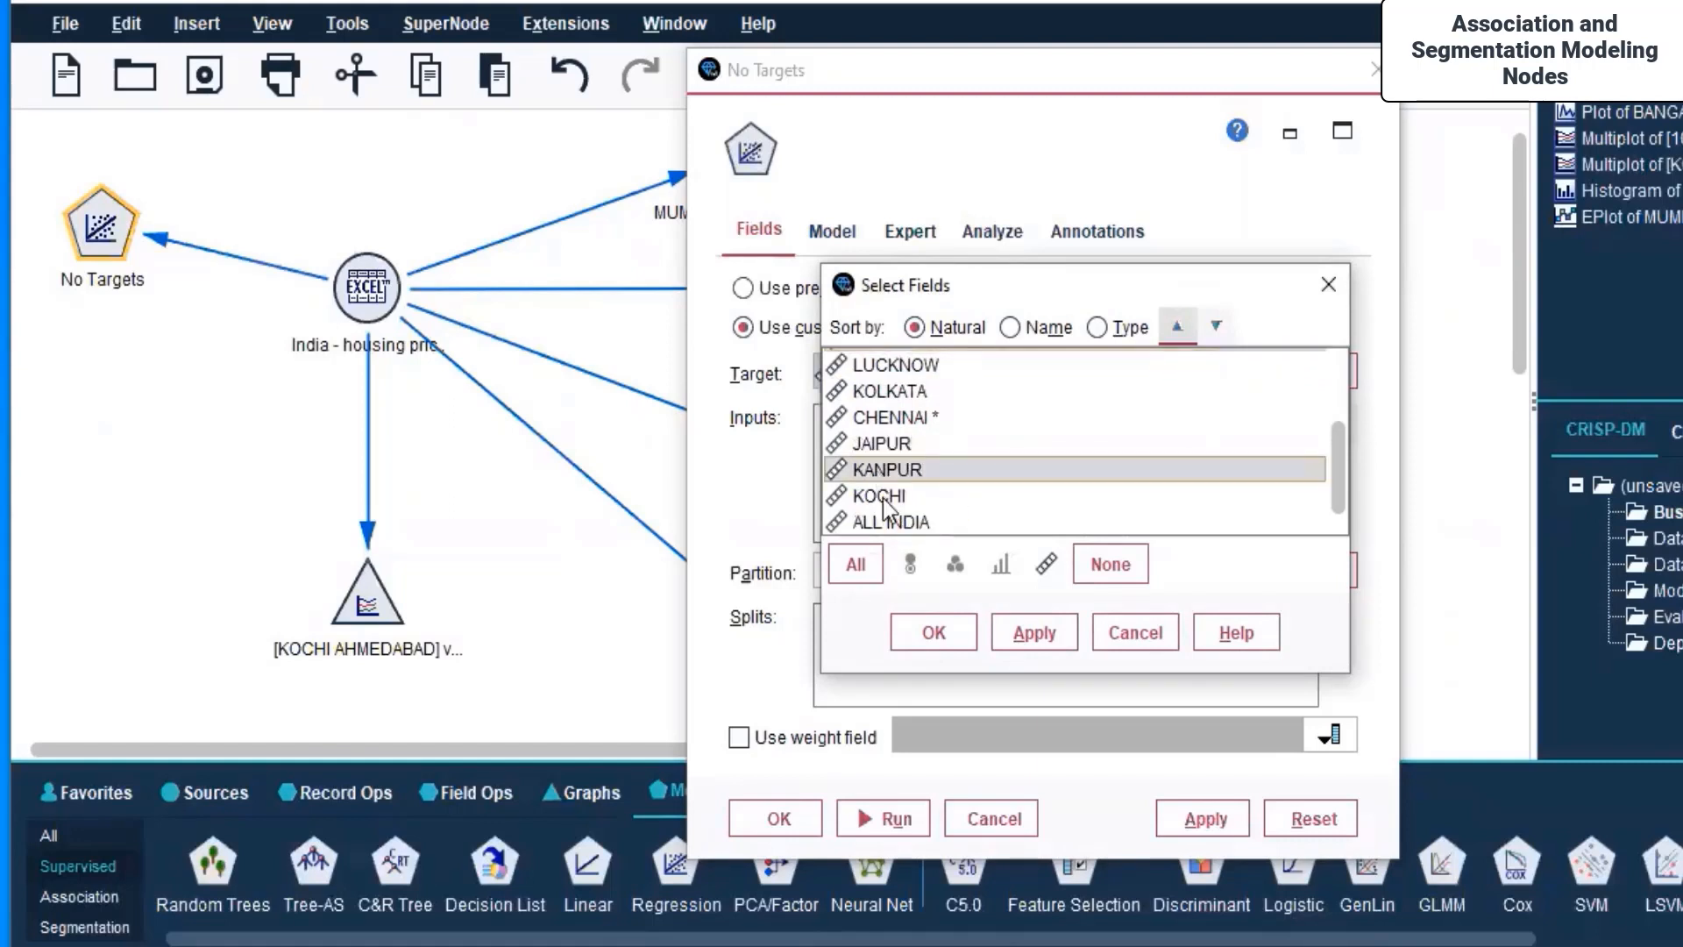
{"action": "left_click", "coordinate": [888, 498], "text": "ctrl"}
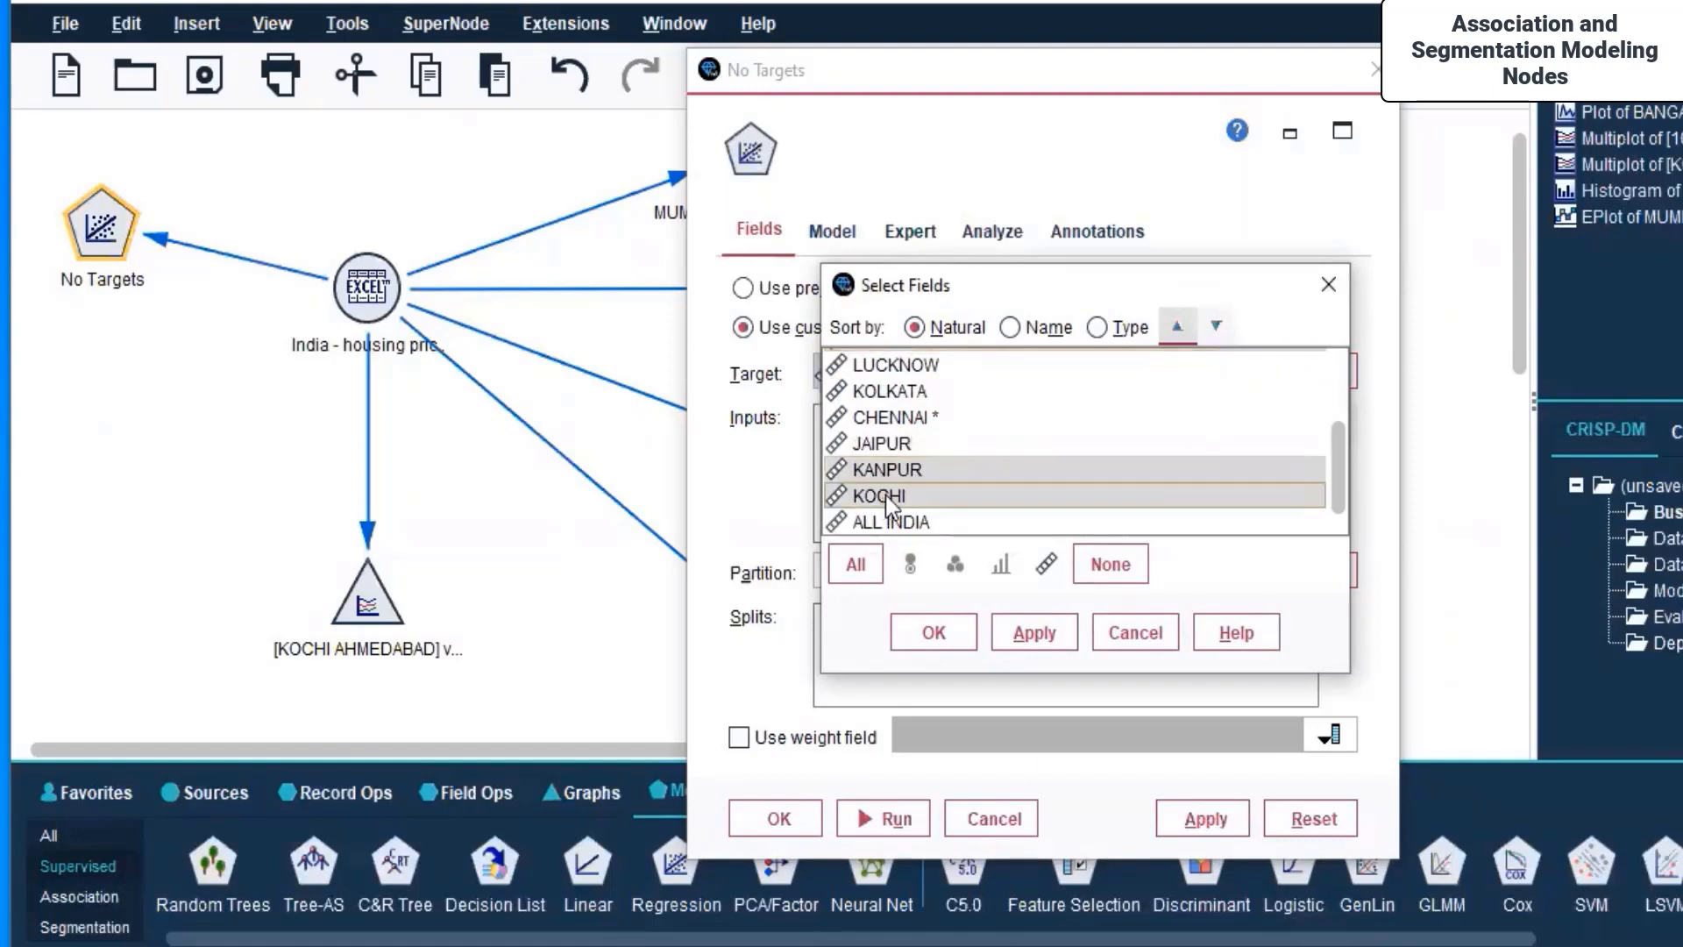
{"action": "left_click", "coordinate": [1037, 633]}
{"action": "left_click", "coordinate": [933, 632]}
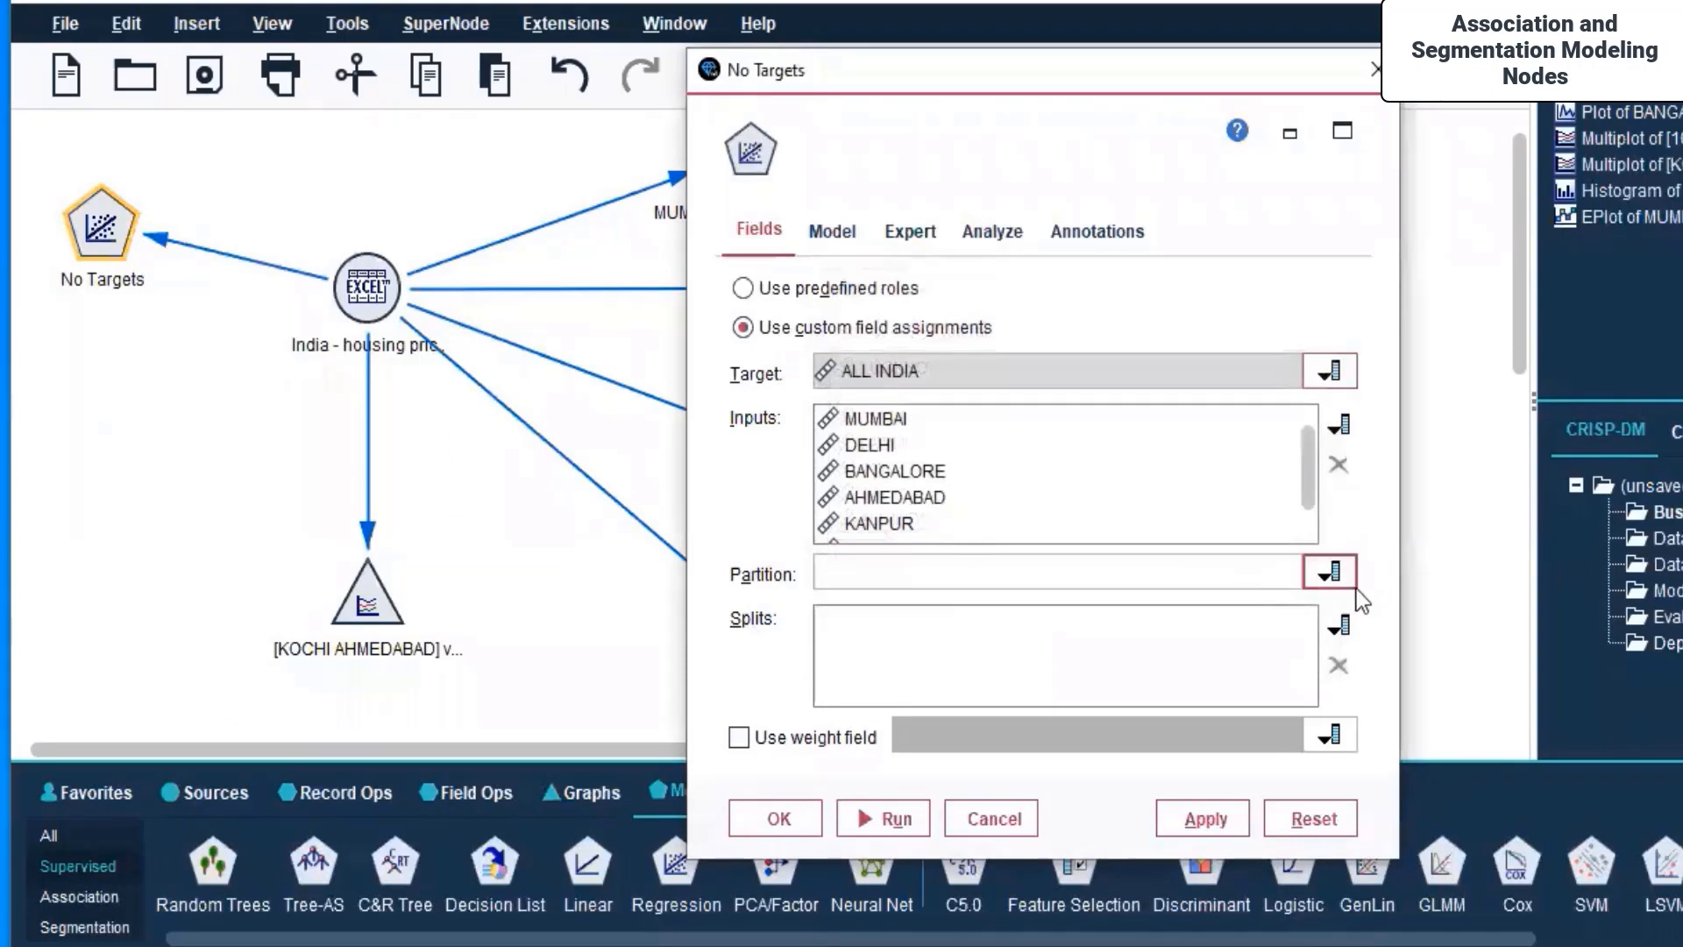
{"action": "left_click", "coordinate": [1224, 830]}
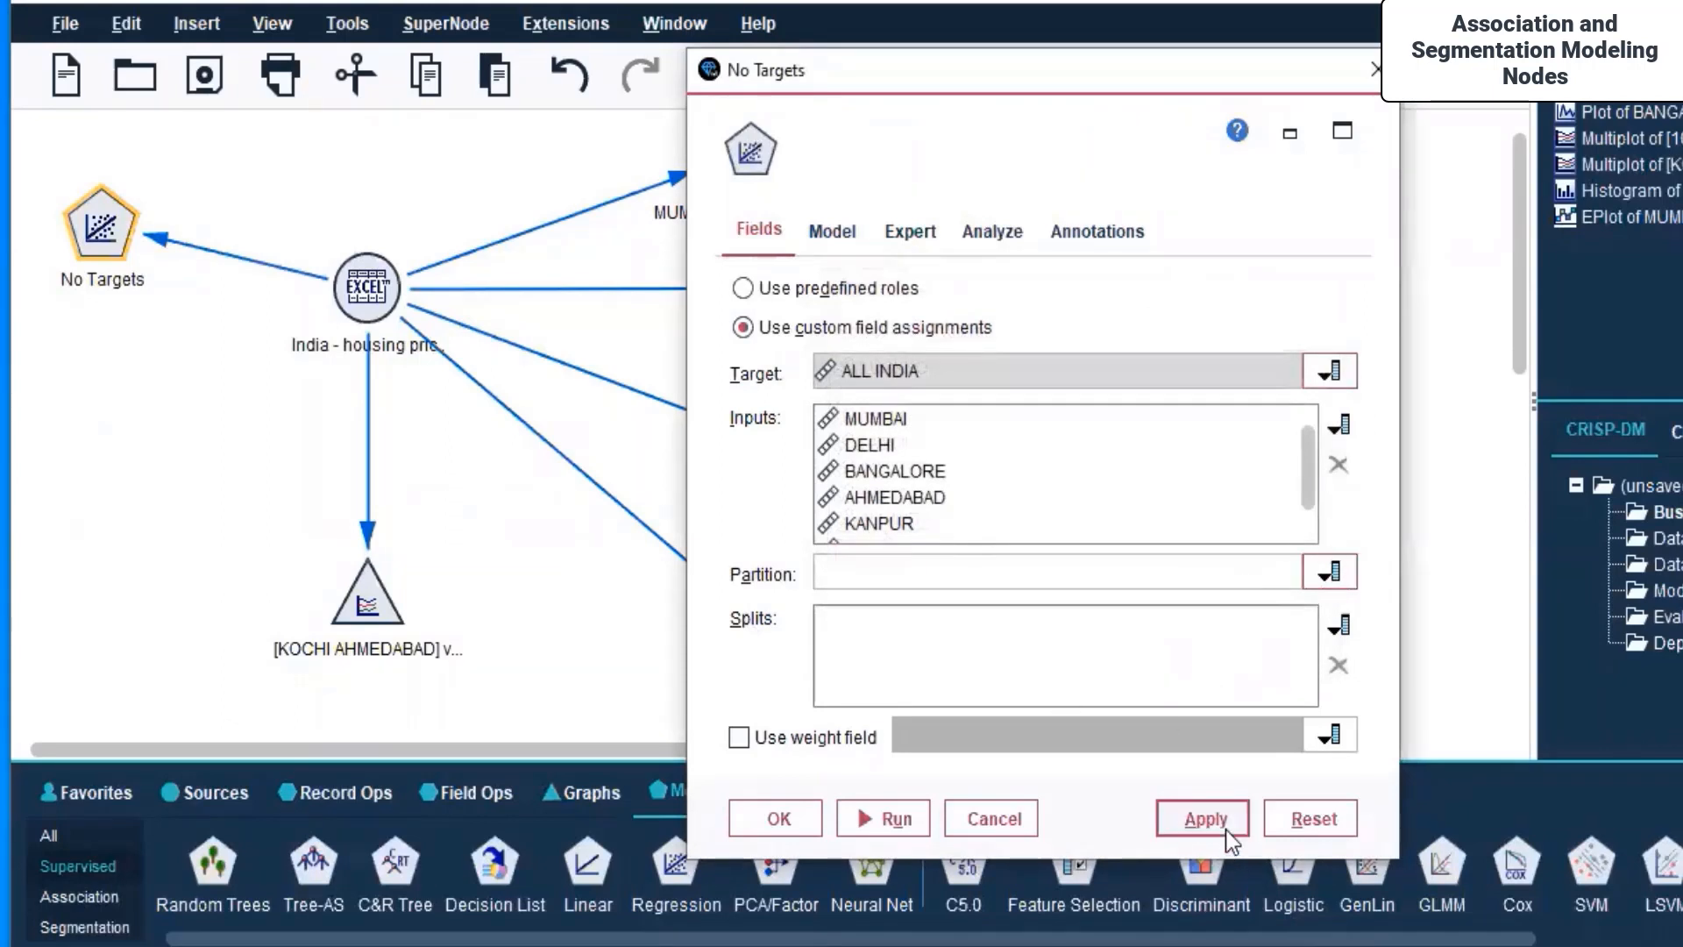
{"action": "left_click", "coordinate": [789, 815]}
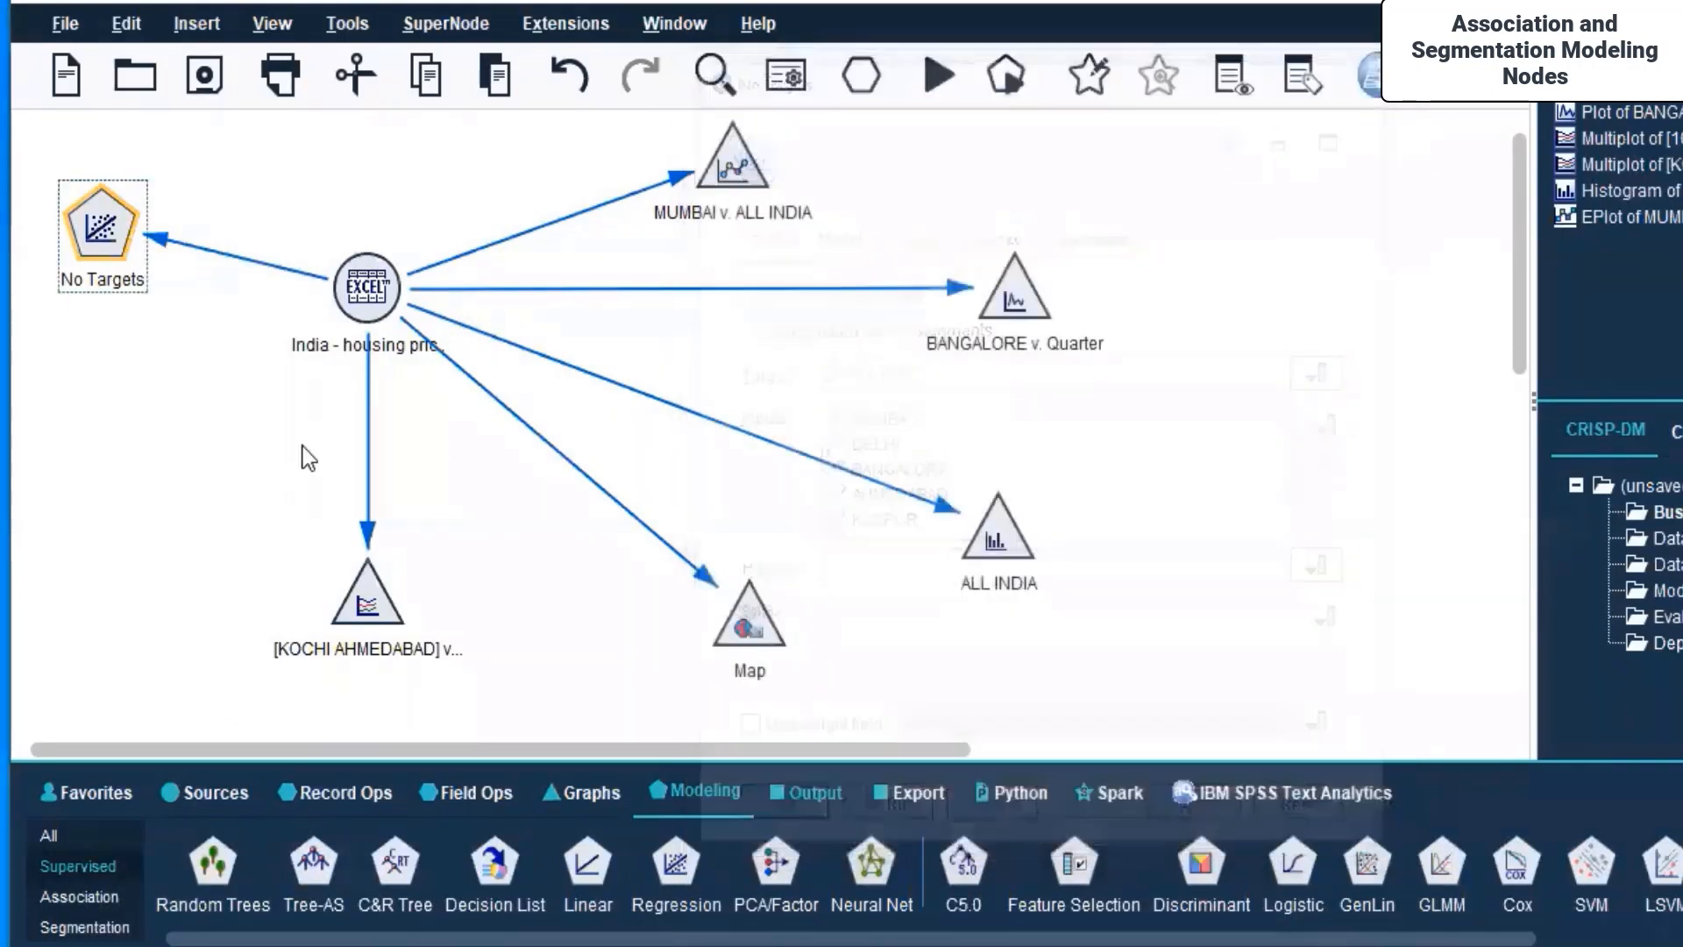
Step: Review the Regression node's Model, Expert, Analyze and Annotations settings and return to its field assignments
{"action": "double_click", "coordinate": [95, 242]}
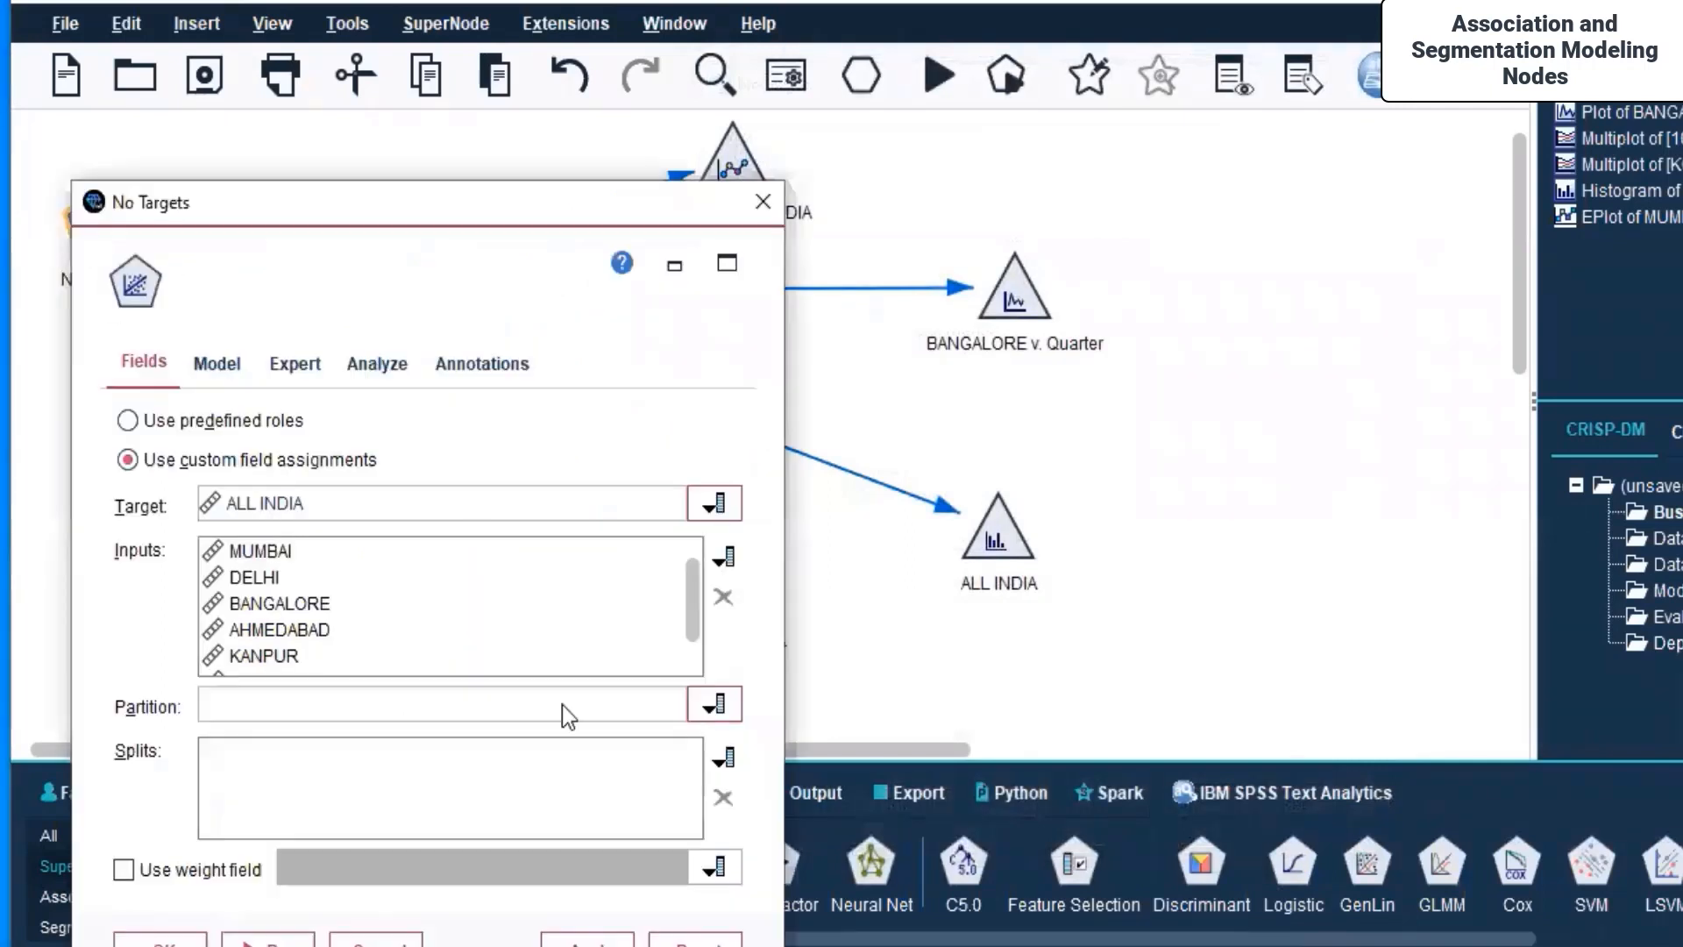
{"action": "left_click", "coordinate": [240, 359]}
{"action": "left_click", "coordinate": [299, 368]}
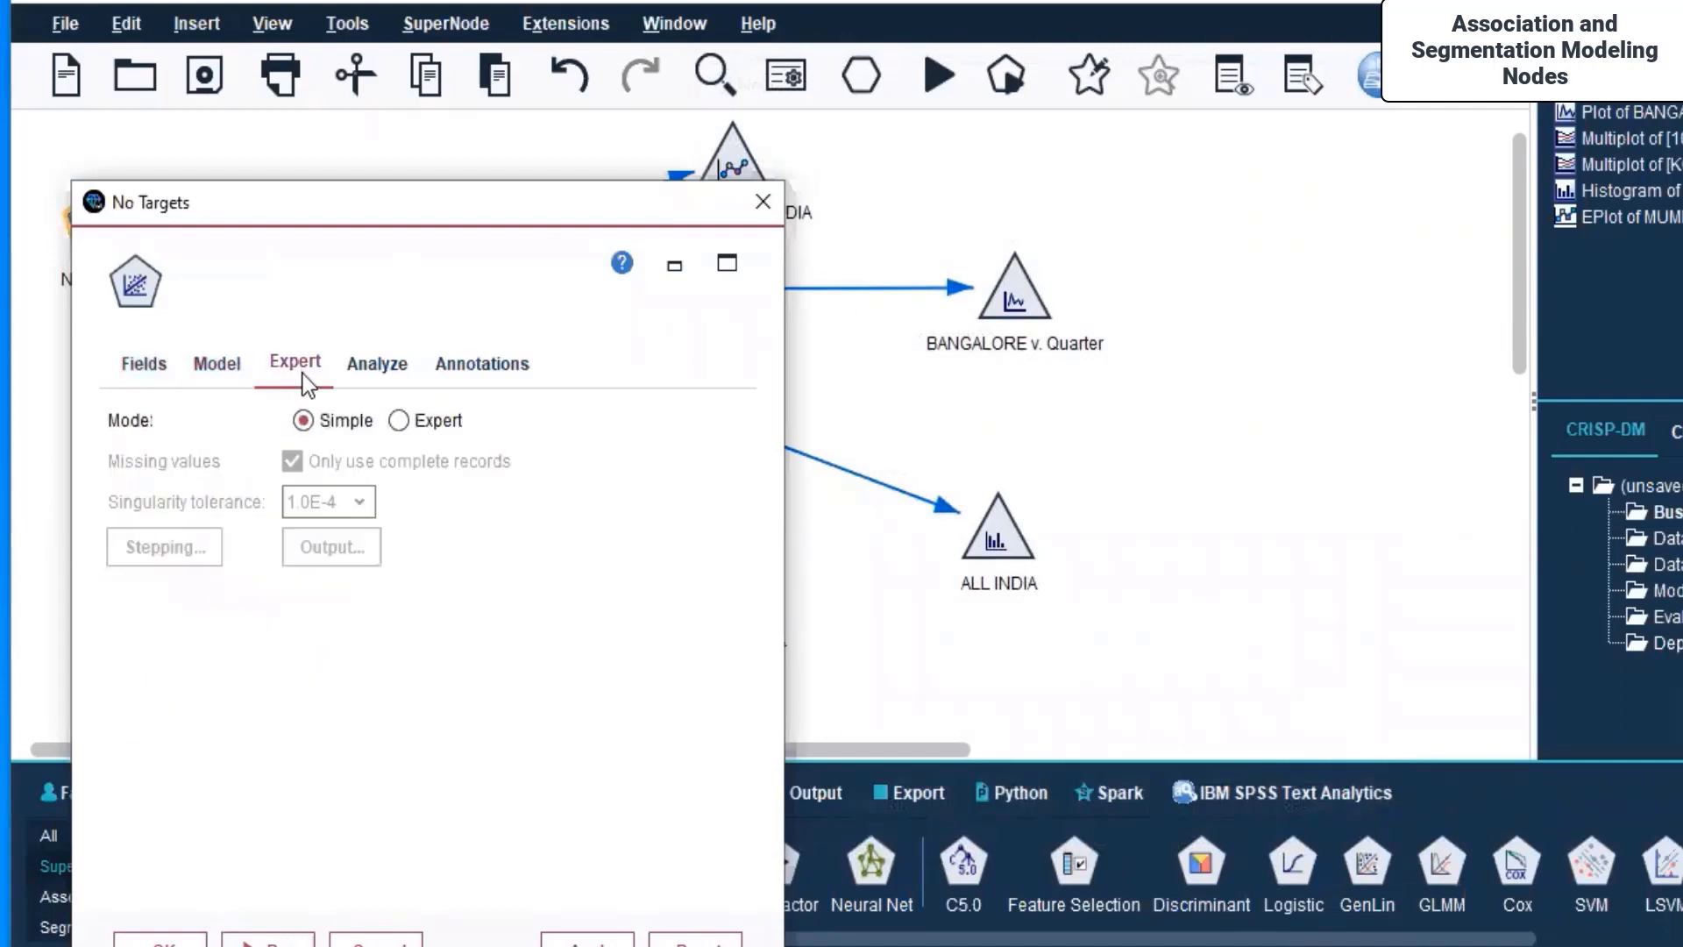
{"action": "left_click", "coordinate": [351, 368]}
{"action": "left_click", "coordinate": [498, 373]}
{"action": "left_click", "coordinate": [163, 375]}
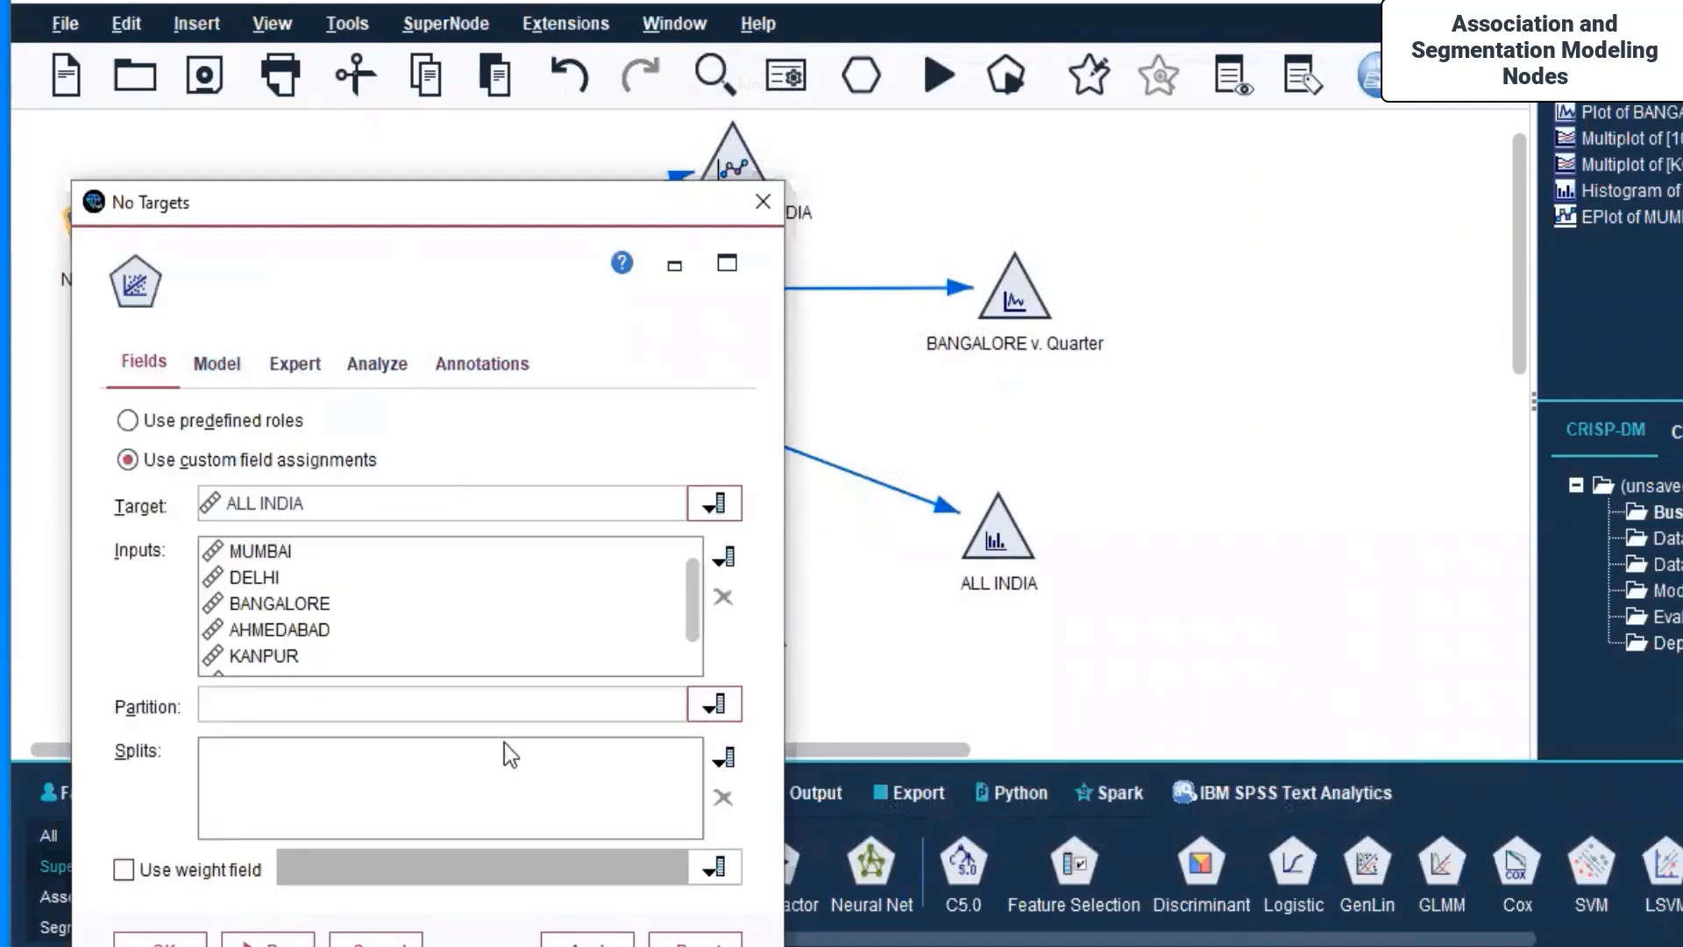
Step: Set the regression partition to (none), use Quarter as the split field, and run the Regression node
{"action": "left_click", "coordinate": [714, 706]}
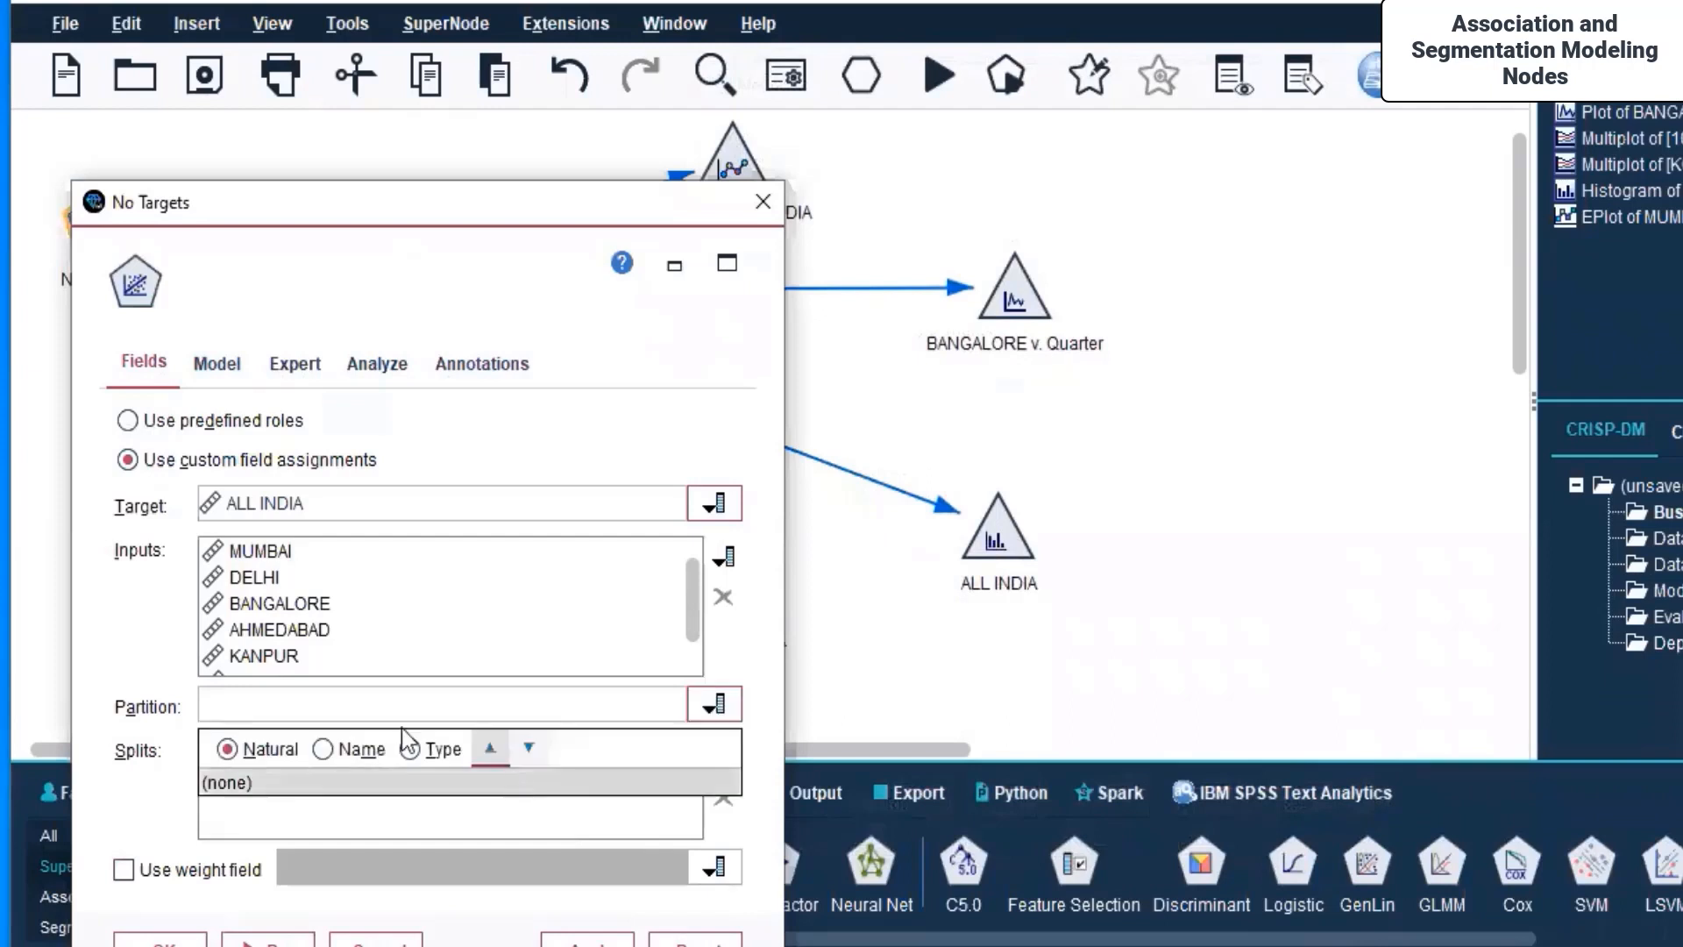
{"action": "left_click", "coordinate": [365, 784]}
{"action": "left_click", "coordinate": [728, 757]}
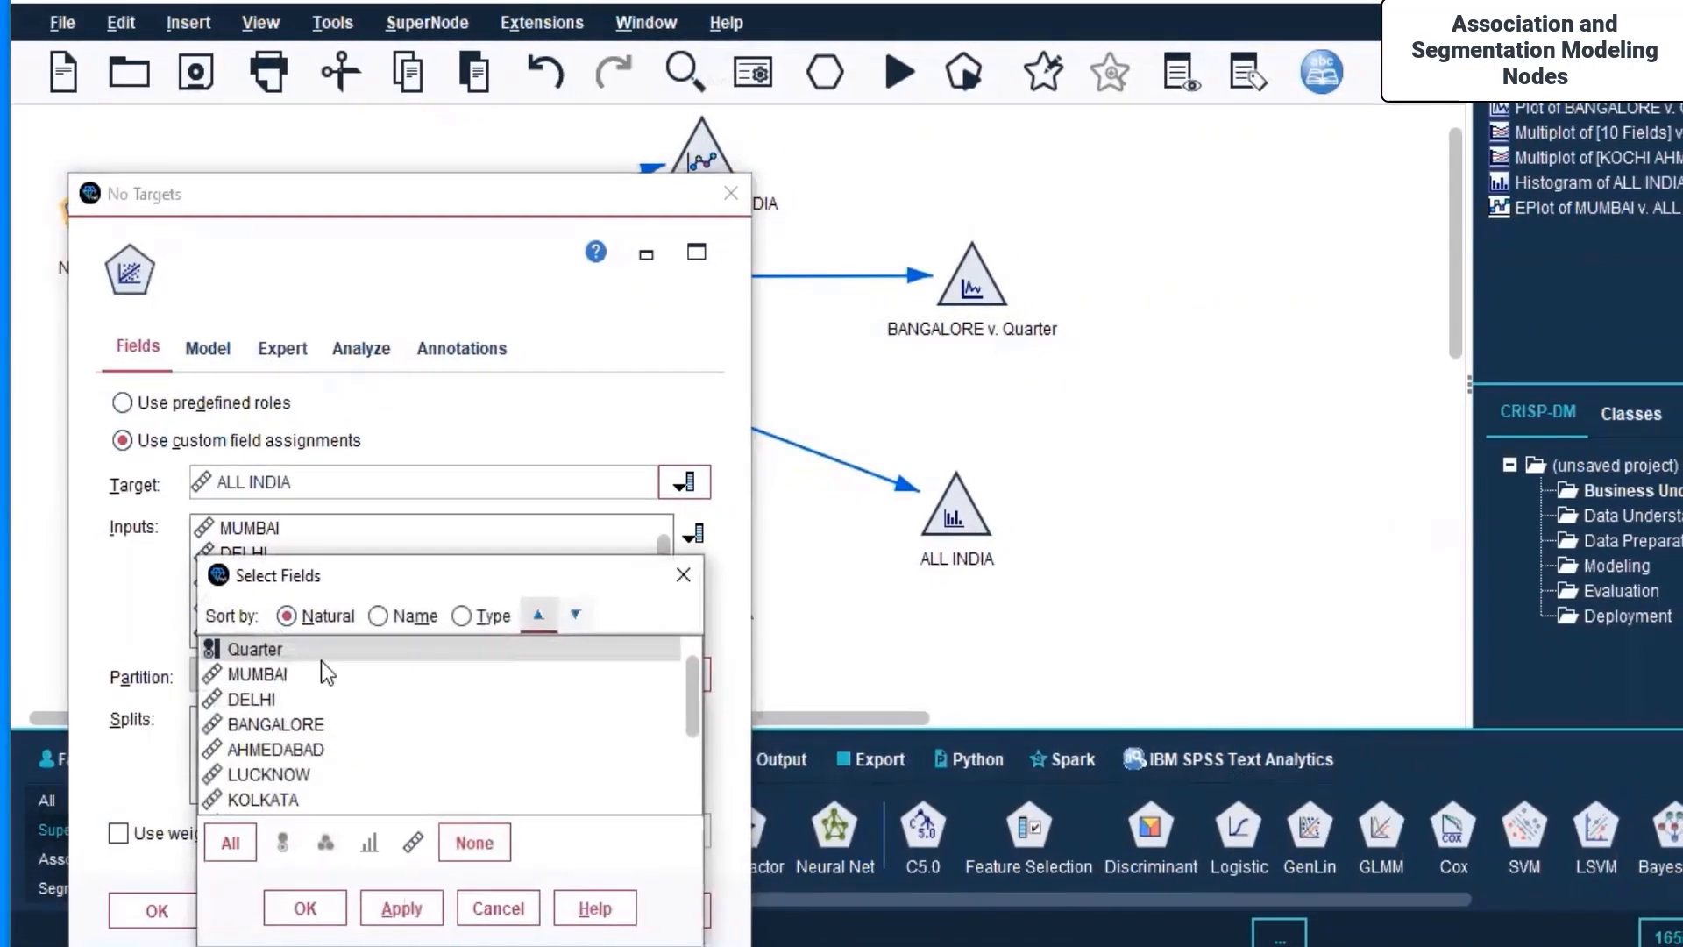
{"action": "left_click", "coordinate": [321, 652]}
{"action": "left_click", "coordinate": [324, 907]}
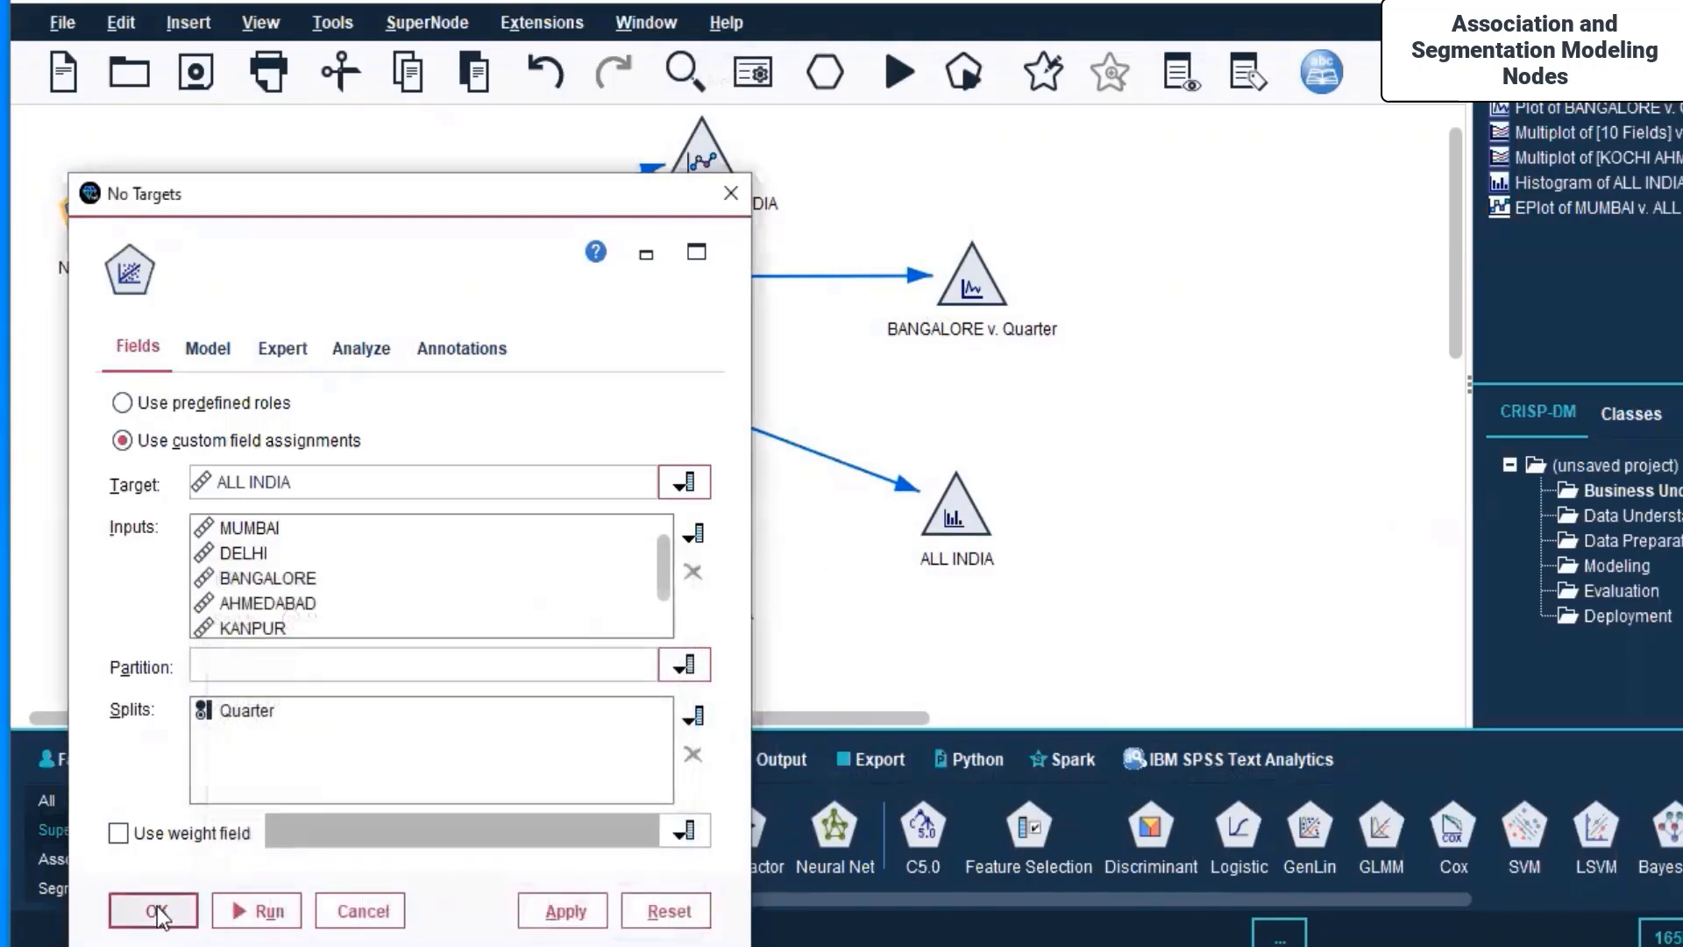
{"action": "left_click", "coordinate": [156, 915]}
{"action": "right_click", "coordinate": [102, 236]}
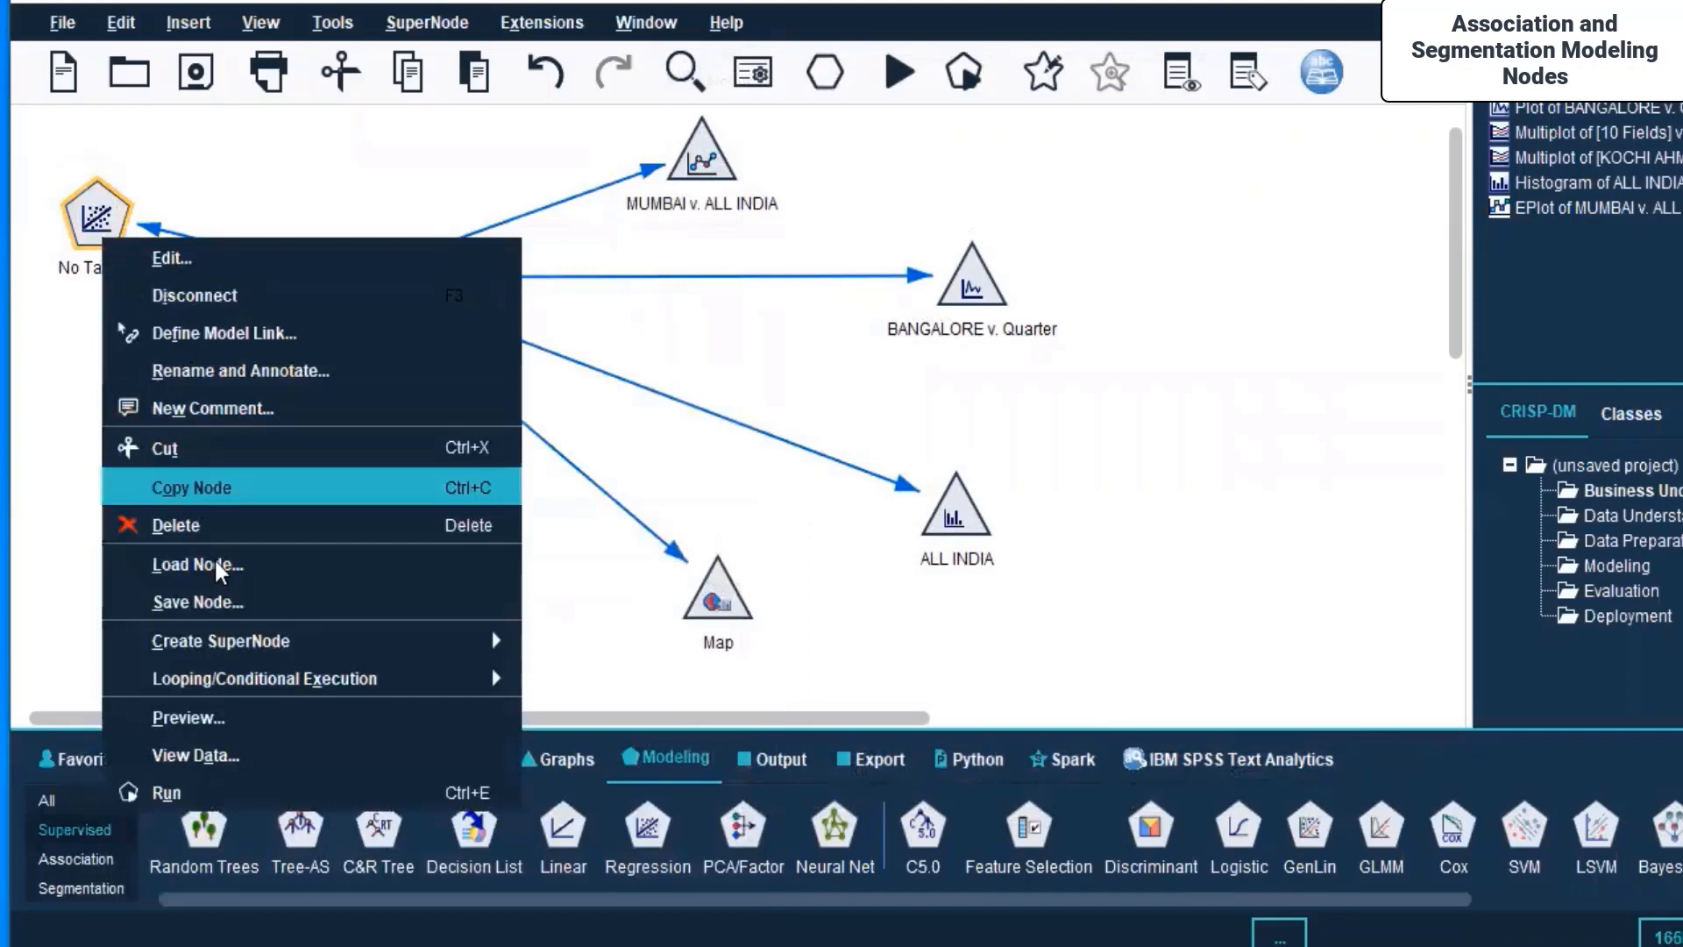
{"action": "left_click", "coordinate": [258, 786]}
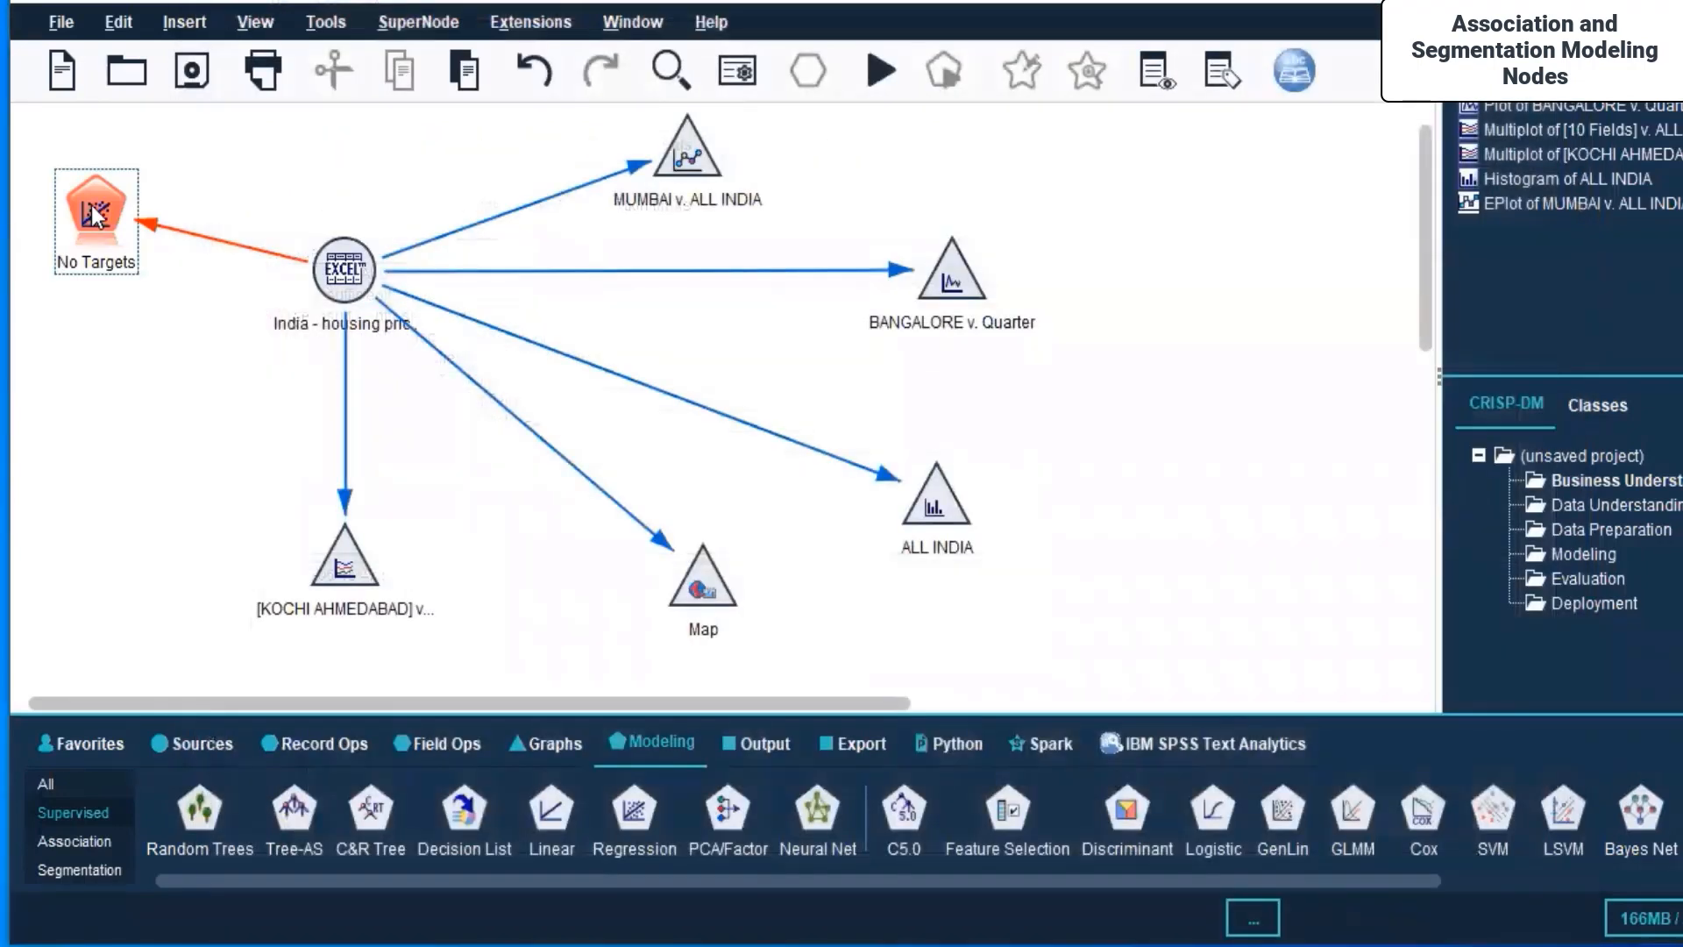
Step: Reopen the Regression node and check its input fields and model settings
{"action": "right_click", "coordinate": [94, 215]}
{"action": "left_click", "coordinate": [170, 210]}
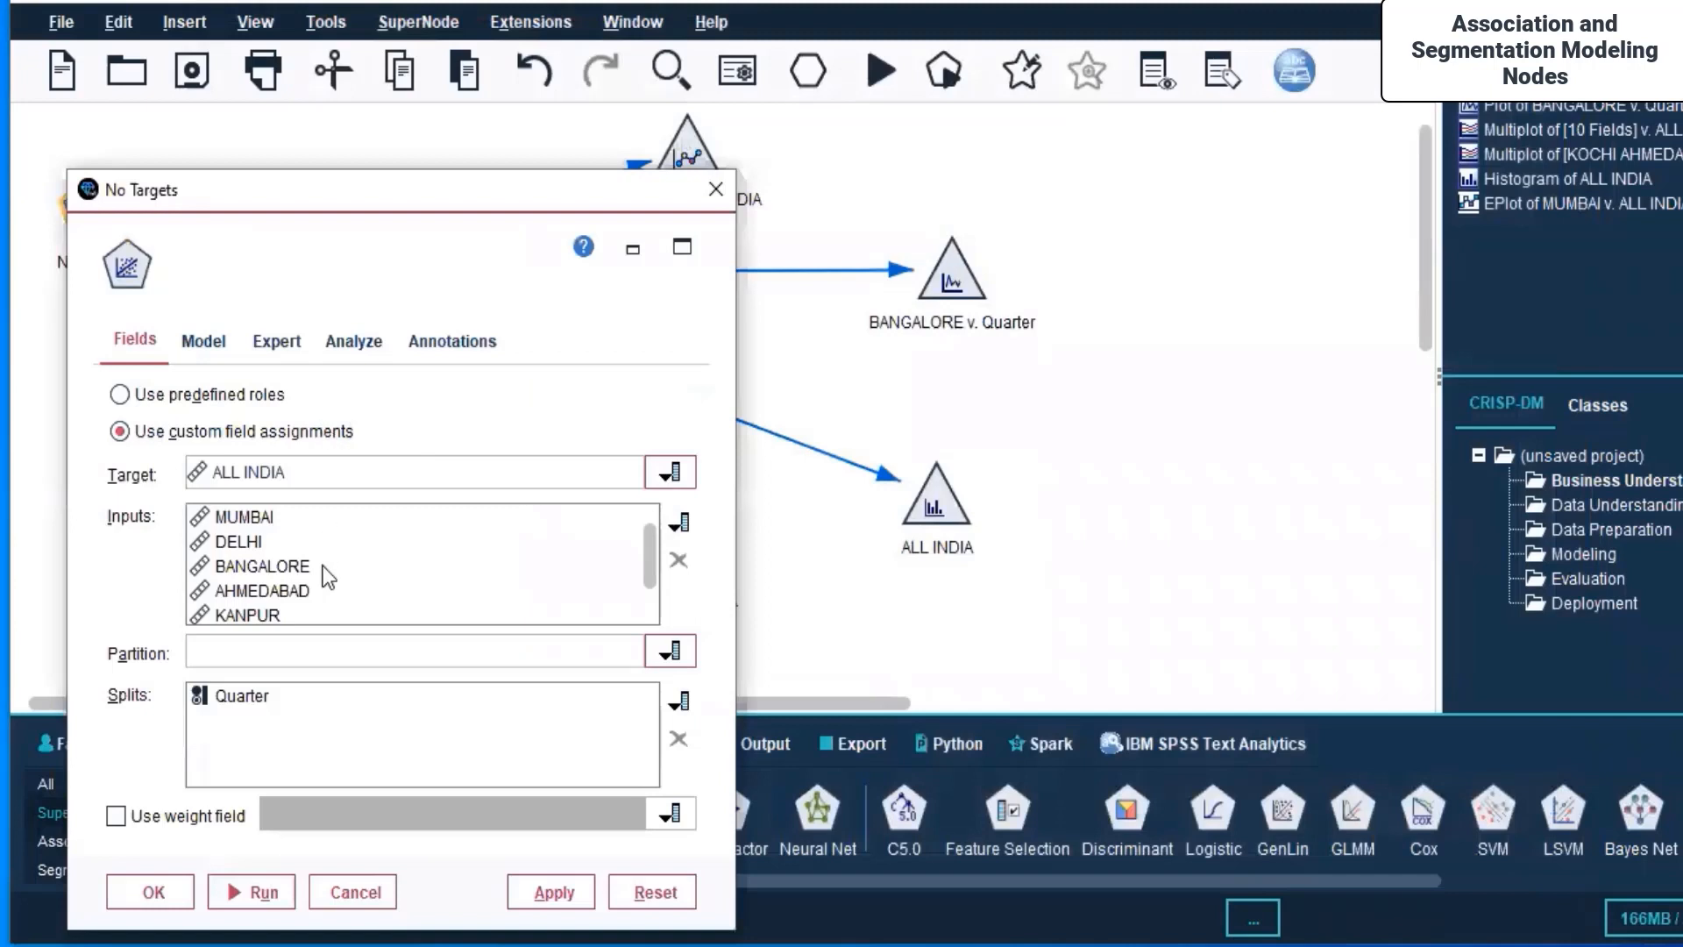
{"action": "left_click", "coordinate": [313, 519]}
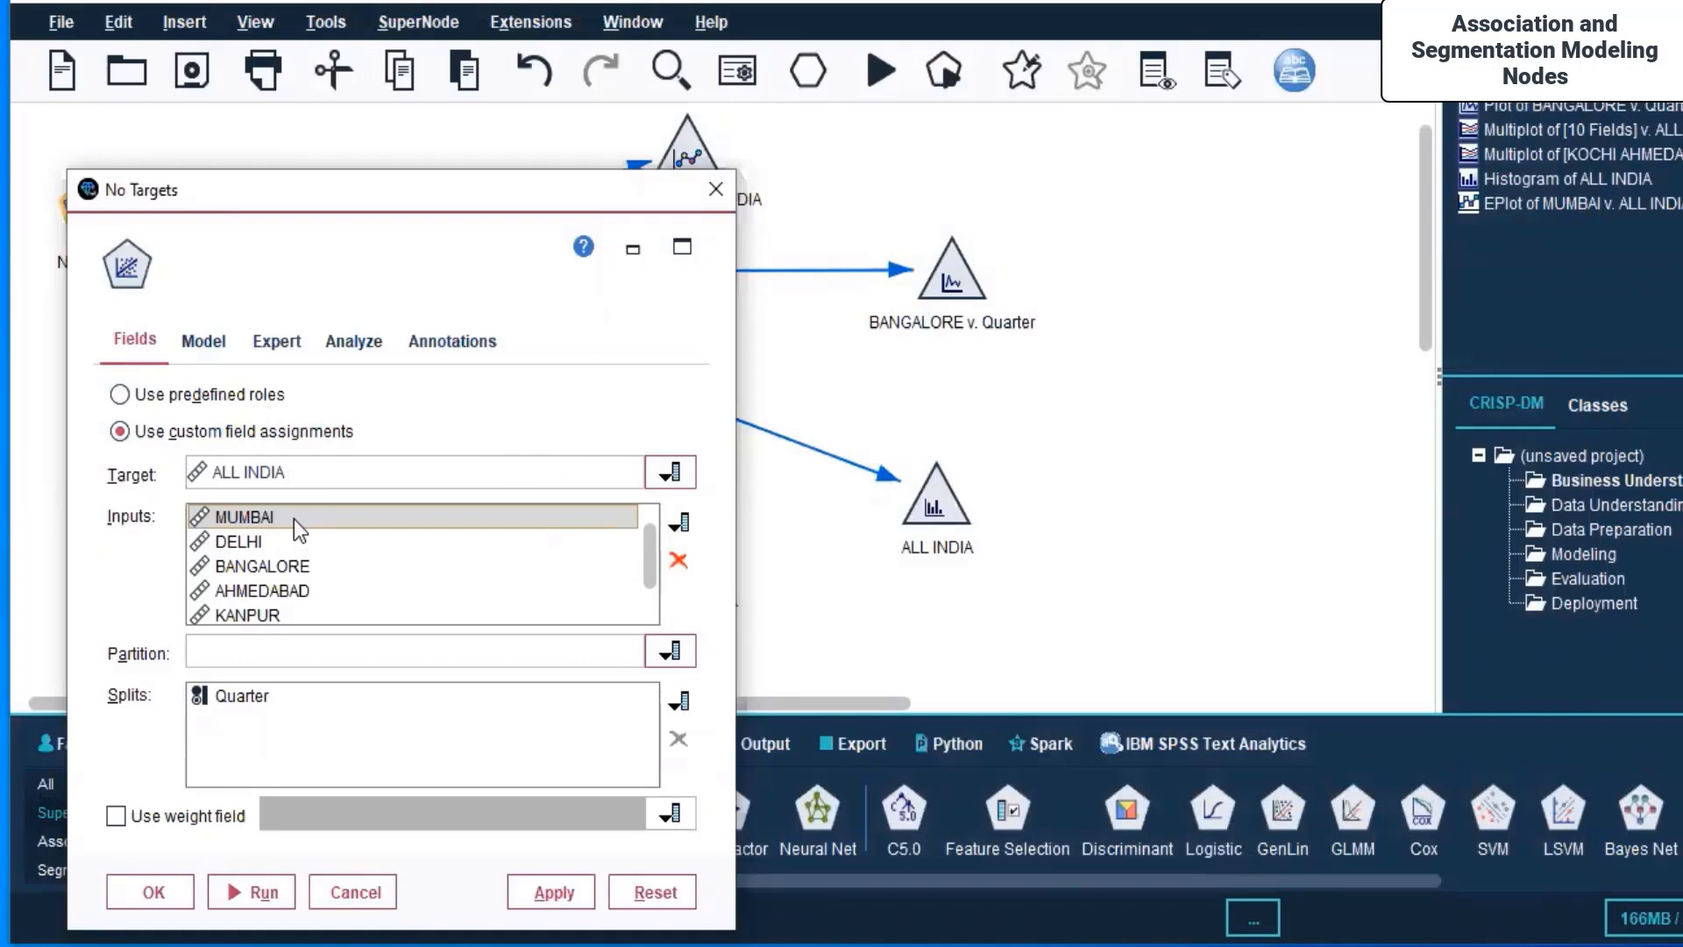
{"action": "left_click", "coordinate": [215, 344]}
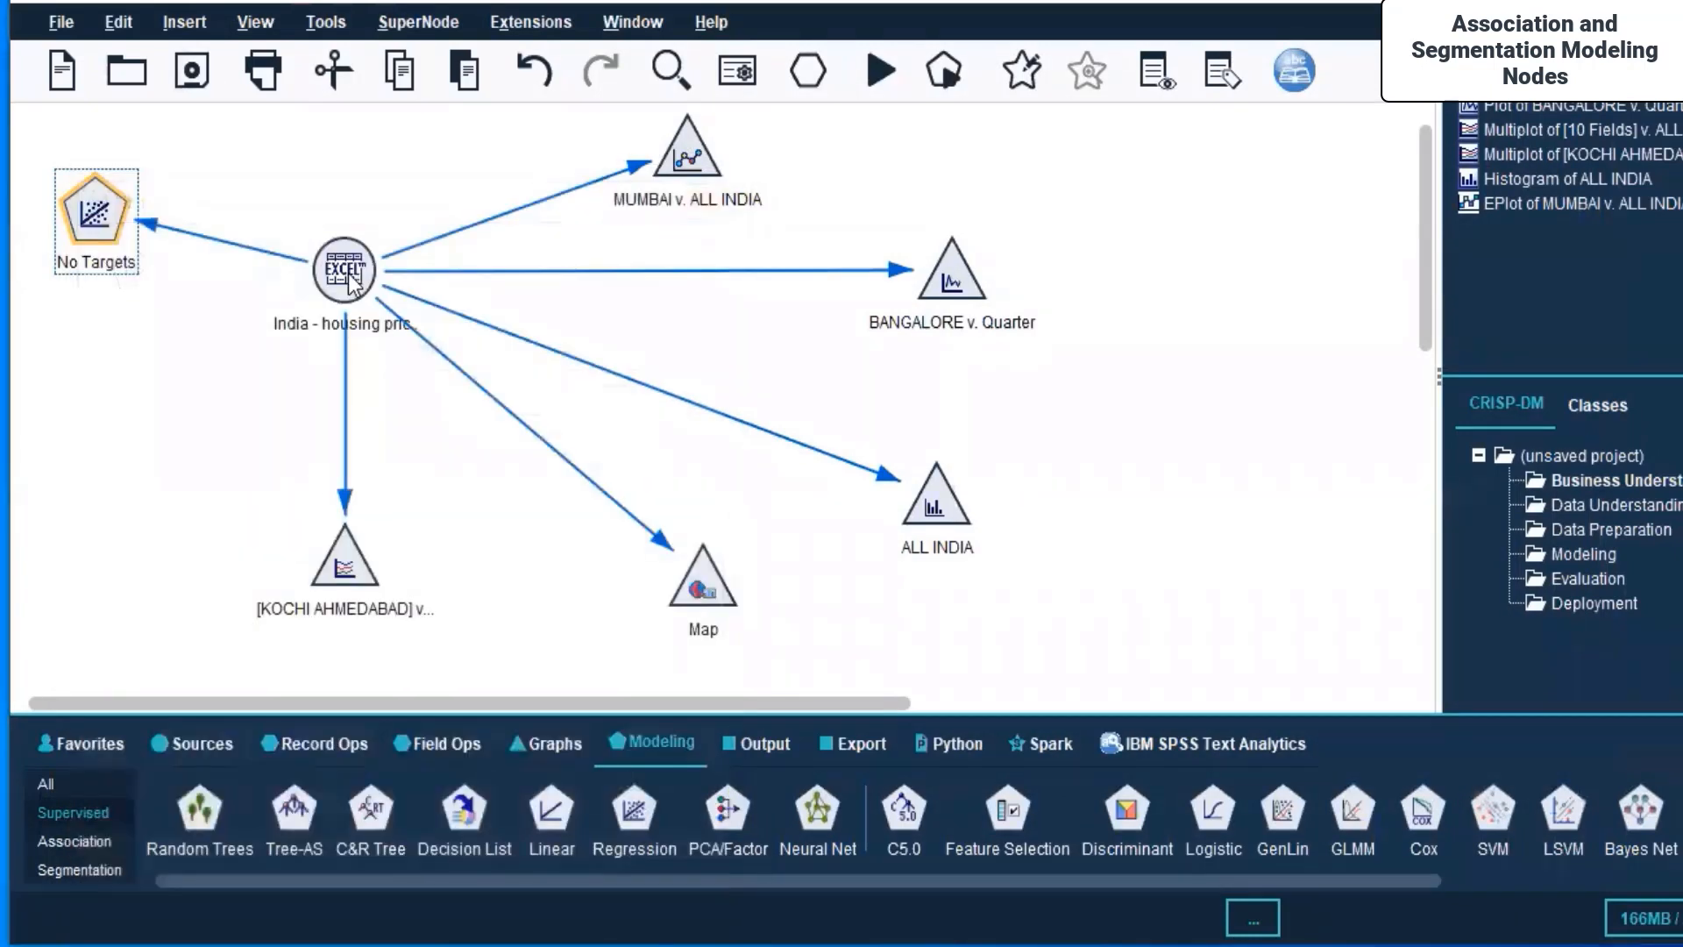
Step: Open the India - housing price index.xlsx source node and apply its existing data import settings
{"action": "right_click", "coordinate": [348, 274]}
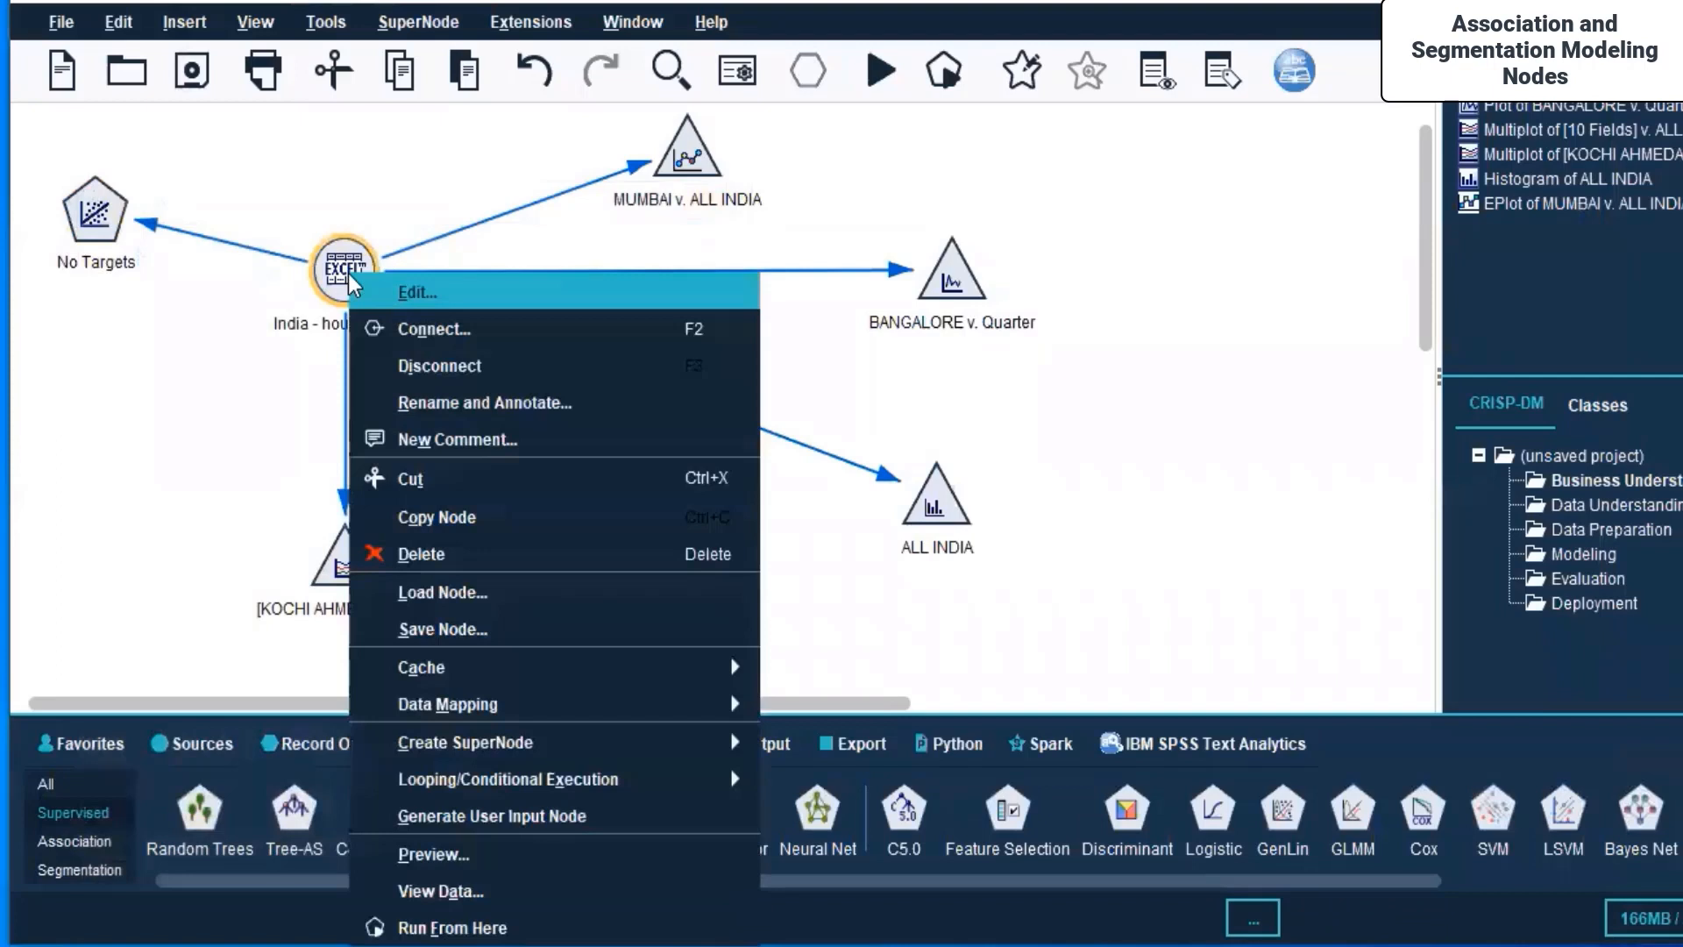
{"action": "left_click", "coordinate": [405, 303]}
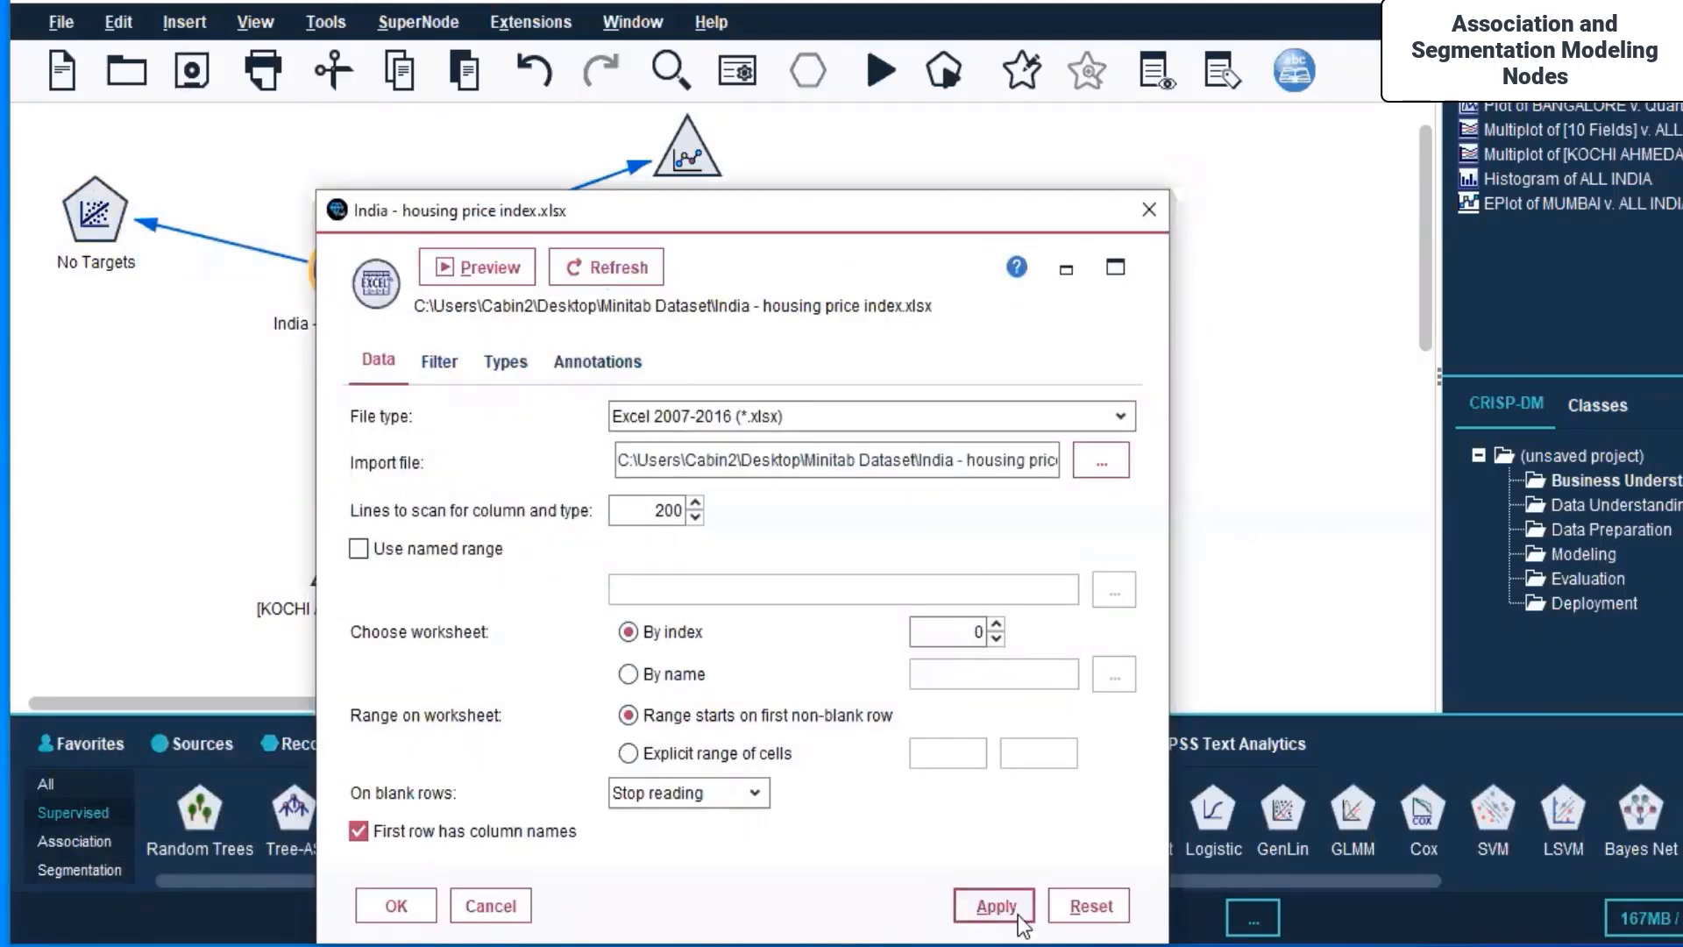
{"action": "left_click", "coordinate": [396, 905]}
Step: Run the Regression node again after reapplying the source settings
{"action": "left_click", "coordinate": [88, 193]}
{"action": "right_click", "coordinate": [87, 193]}
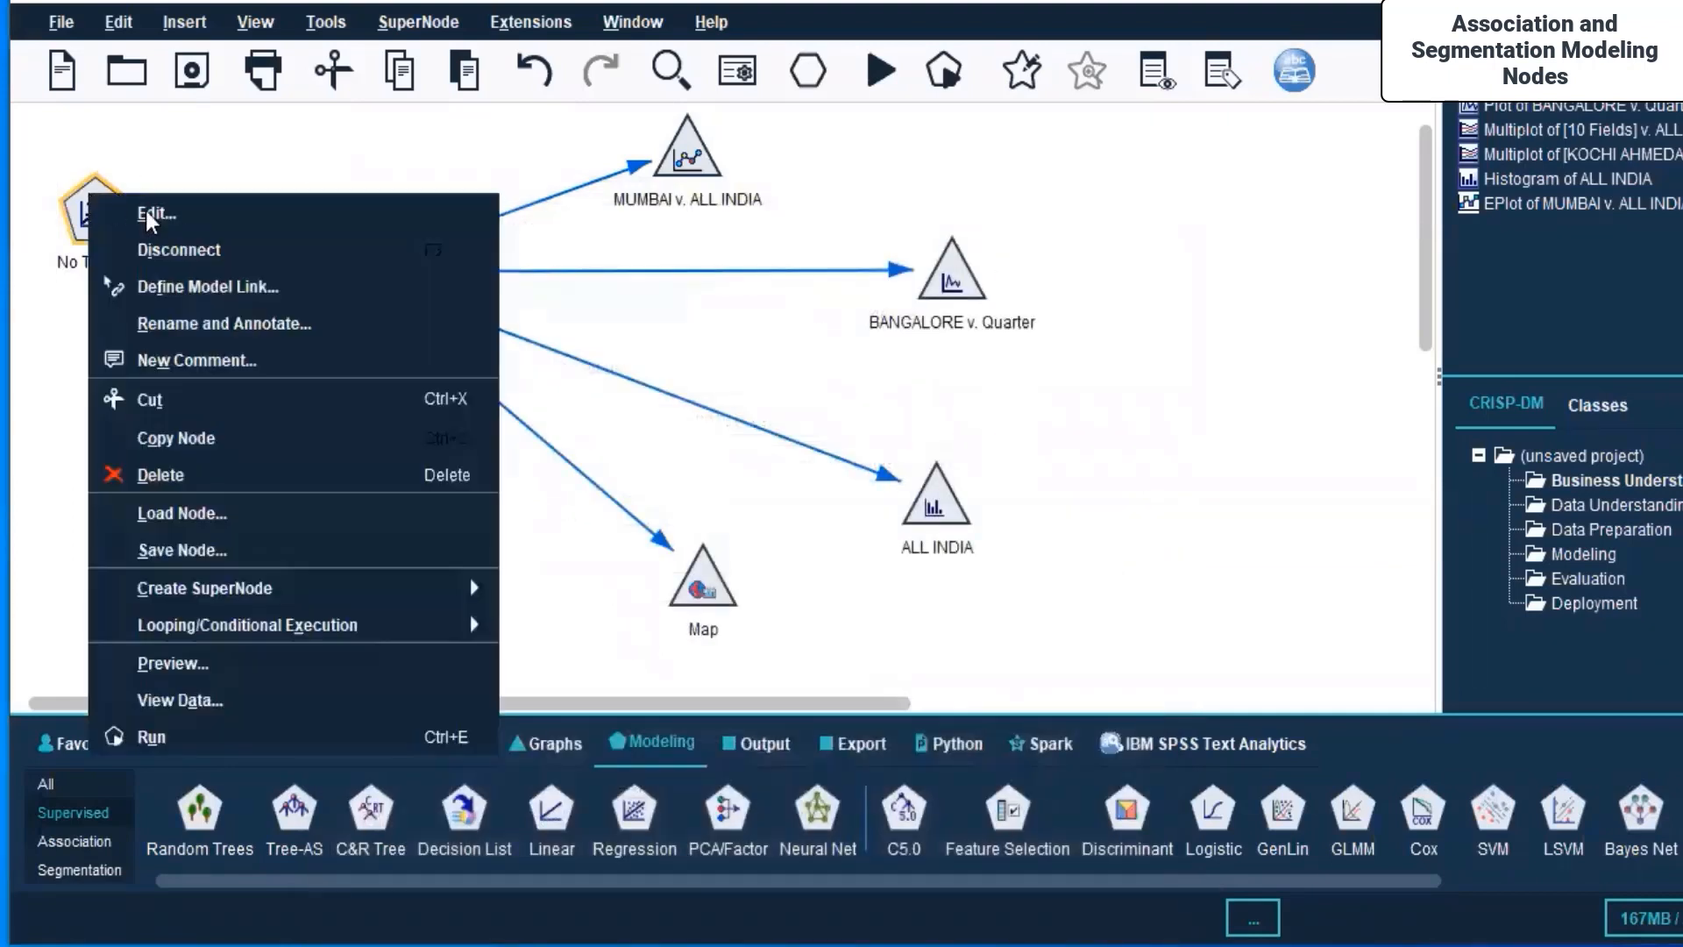
{"action": "left_click", "coordinate": [247, 741]}
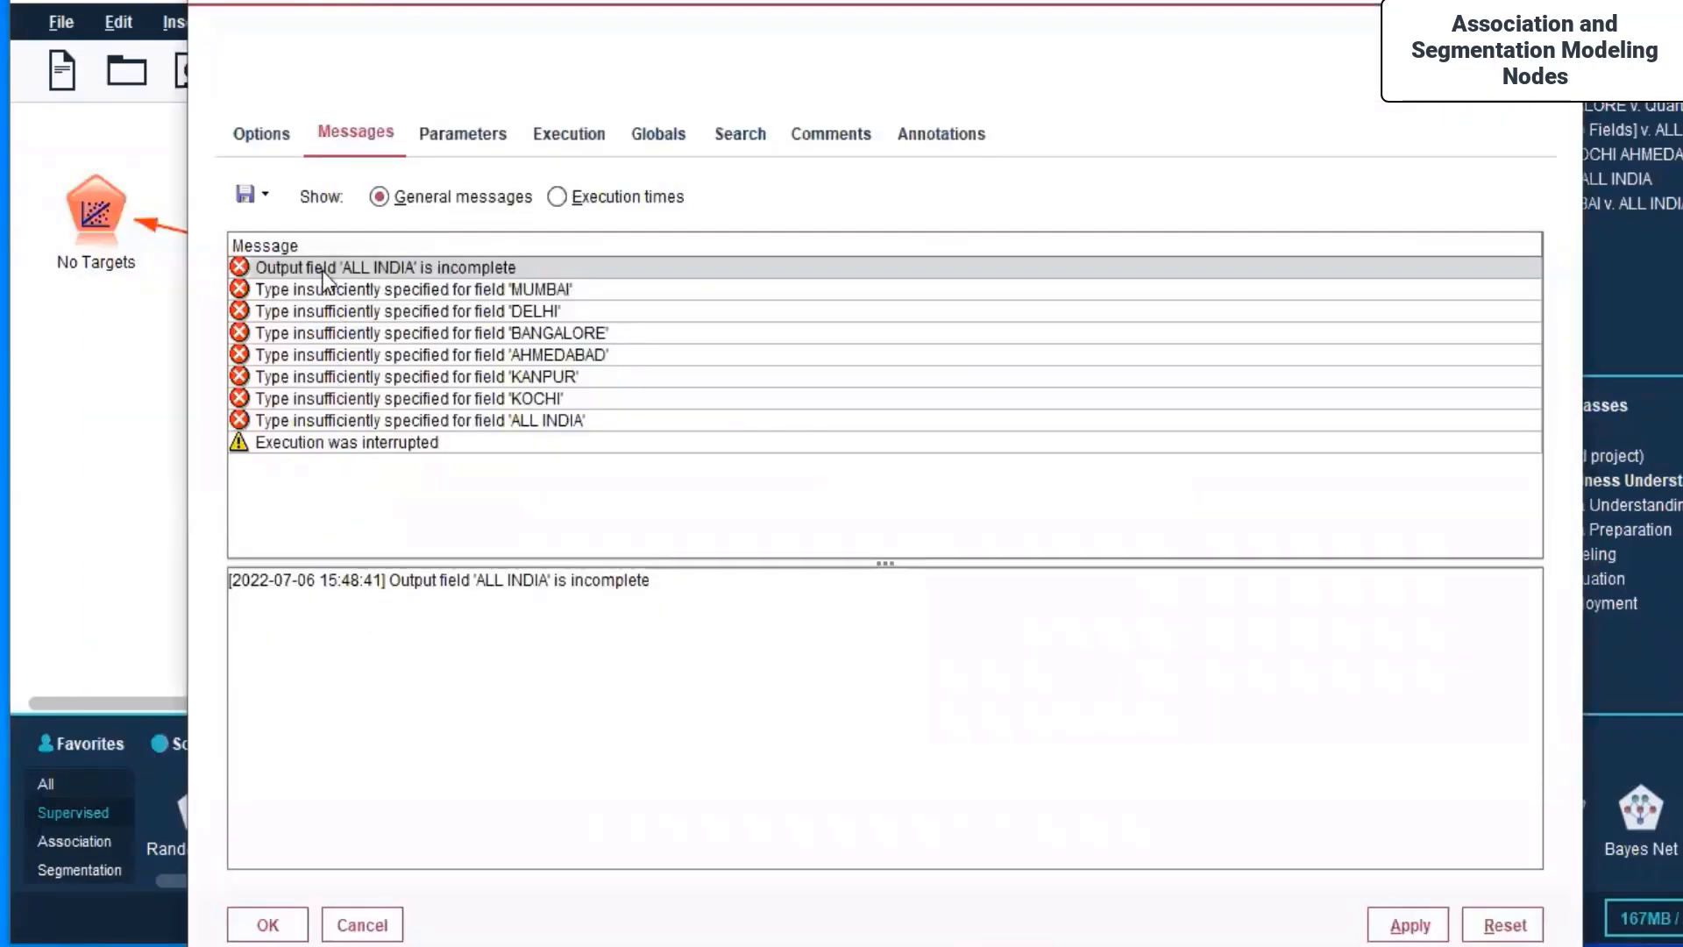
Step: Examine the execution messages in the Housing price index stream properties and look through the other property pages
{"action": "left_click", "coordinate": [261, 139]}
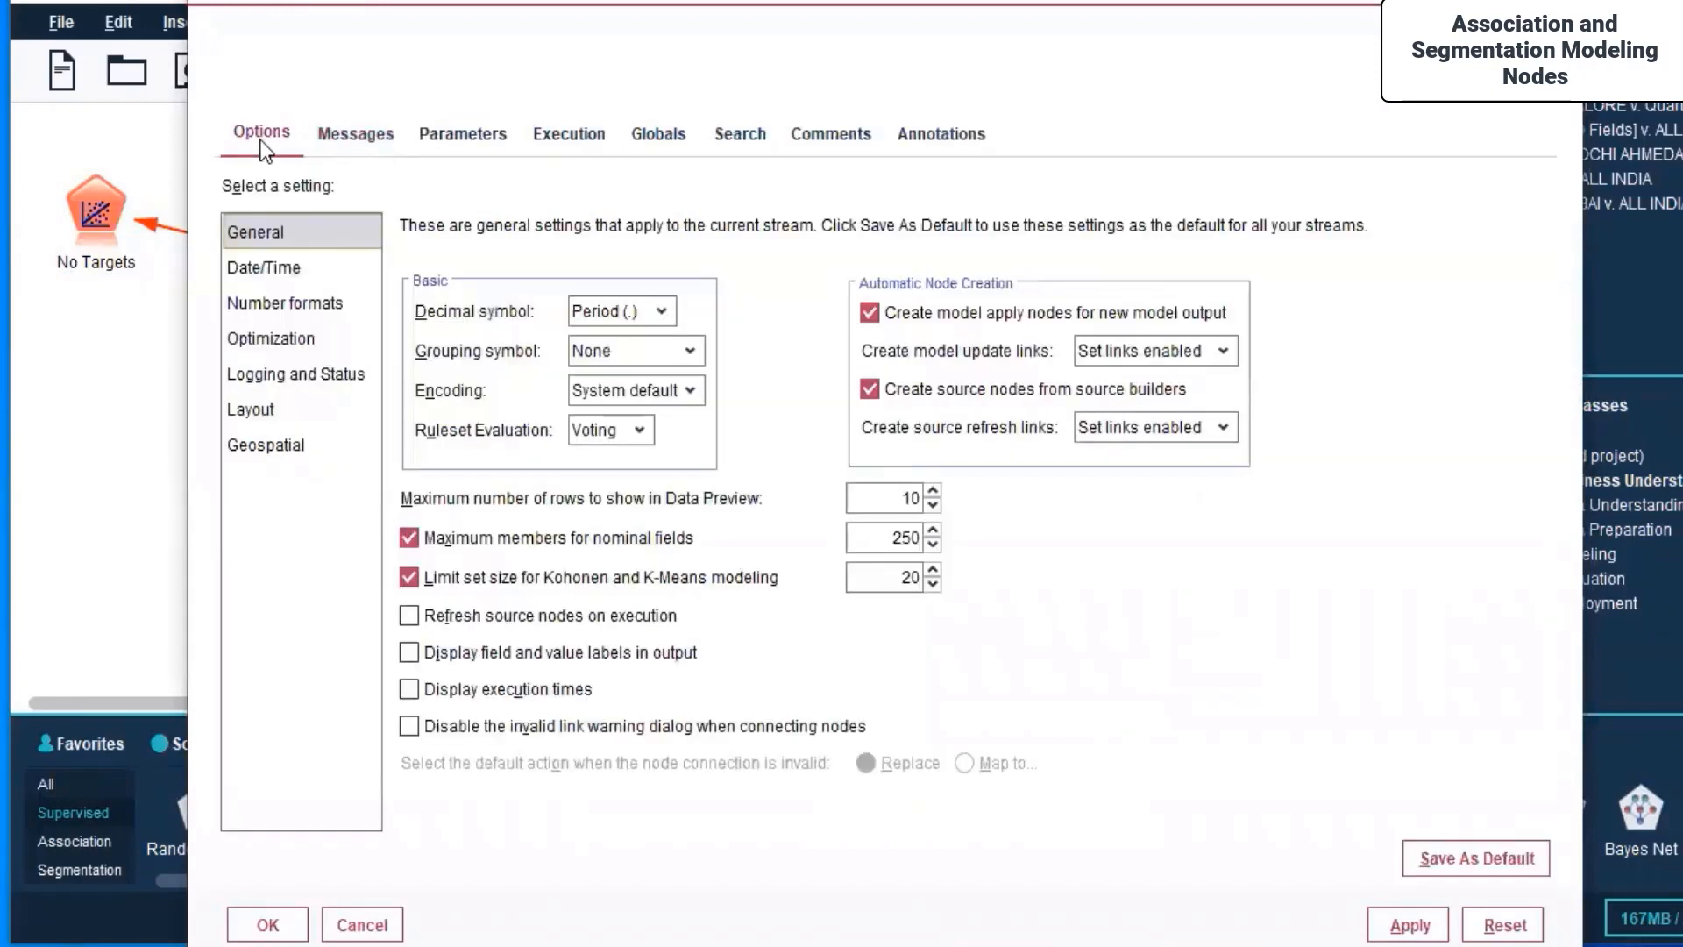
{"action": "left_click", "coordinate": [349, 135]}
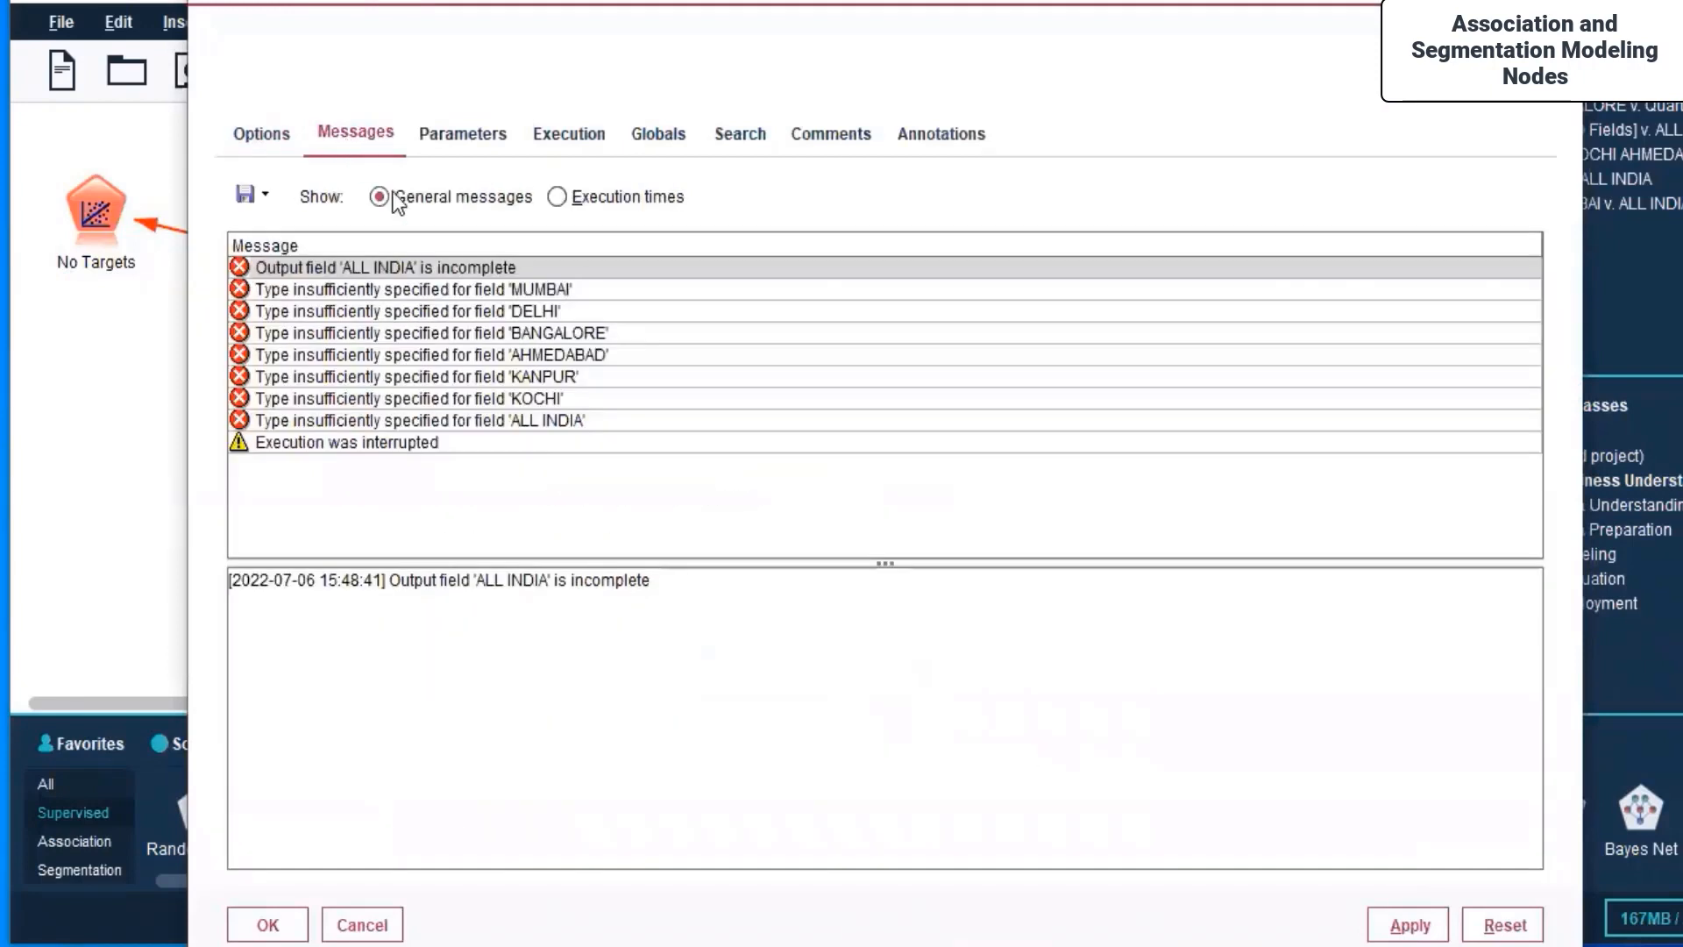
{"action": "left_click", "coordinate": [490, 292]}
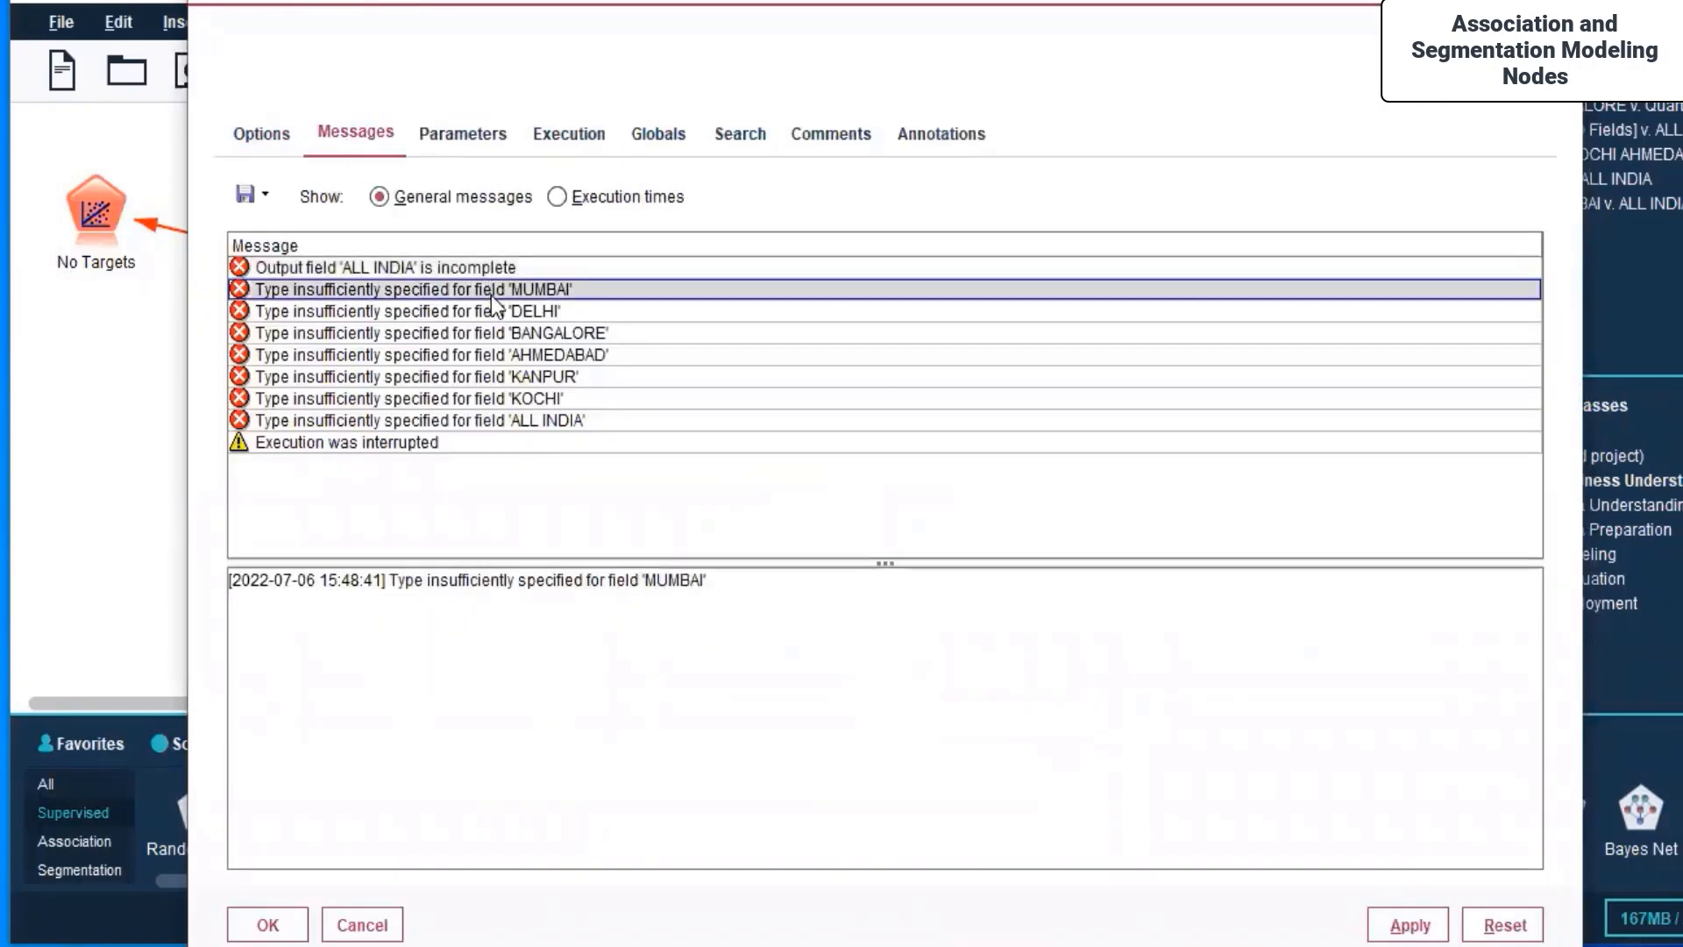
{"action": "left_click", "coordinate": [453, 140]}
{"action": "left_click", "coordinate": [561, 134]}
{"action": "left_click", "coordinate": [663, 135]}
{"action": "left_click", "coordinate": [742, 136]}
{"action": "left_click", "coordinate": [832, 136]}
{"action": "left_click", "coordinate": [934, 136]}
Step: Check the stream's option categories, including date/time, number formats, optimization, logging, layout and geospatial
{"action": "left_click", "coordinate": [279, 143]}
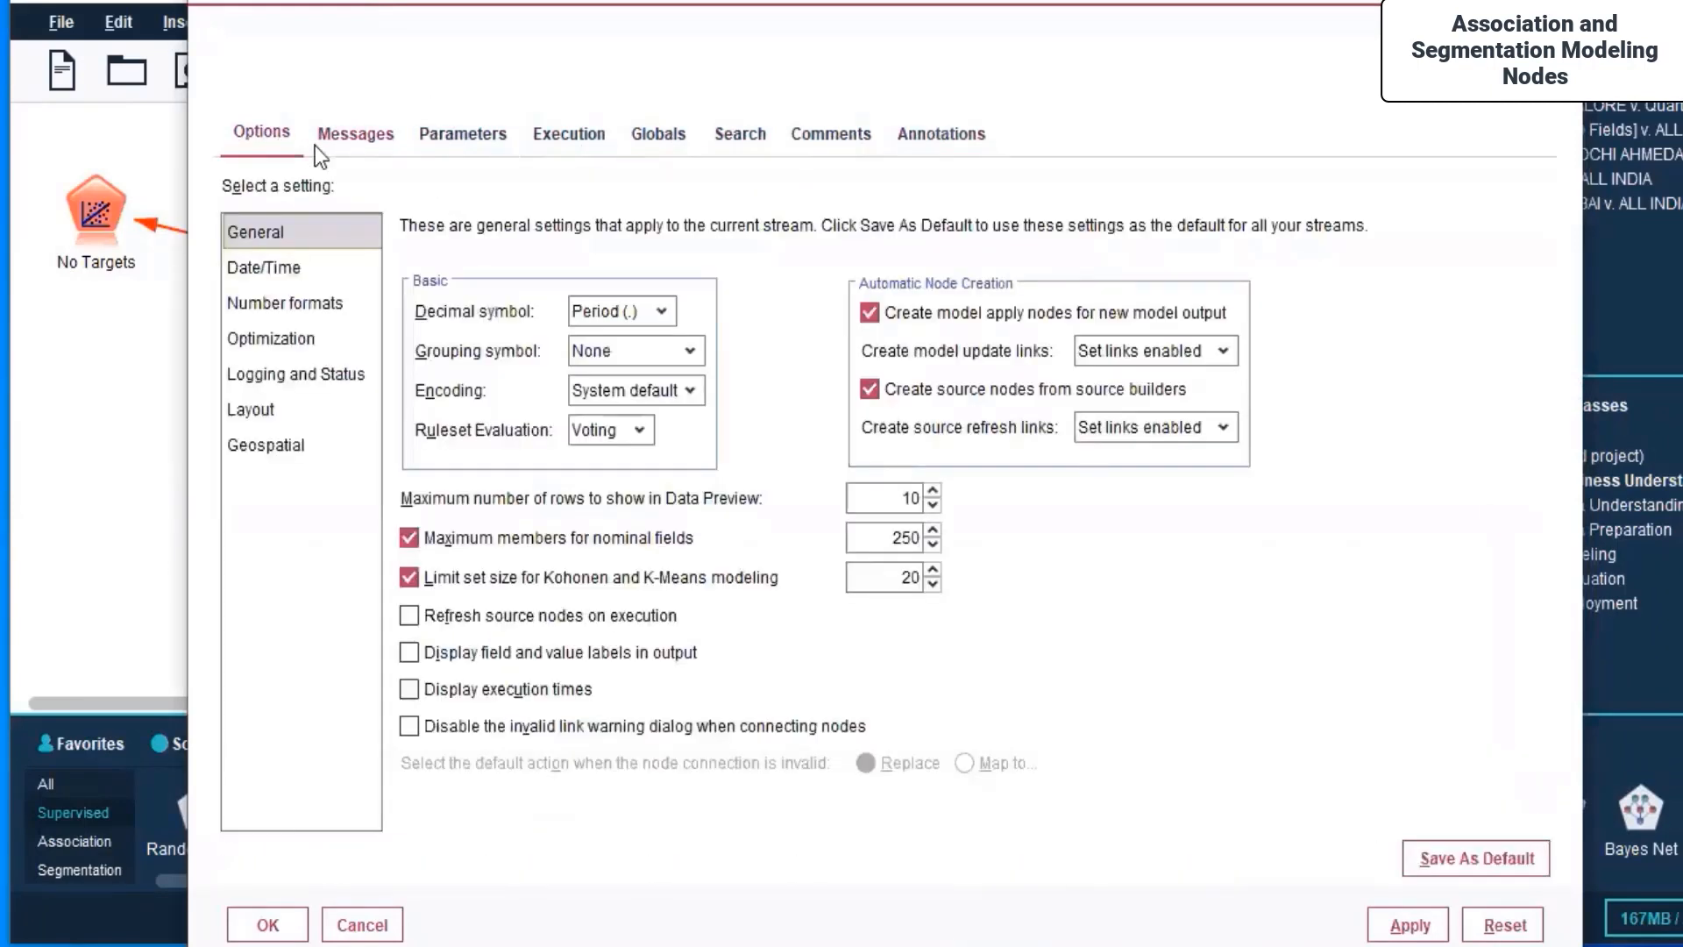
{"action": "left_click", "coordinate": [241, 267]}
{"action": "left_click", "coordinate": [261, 302]}
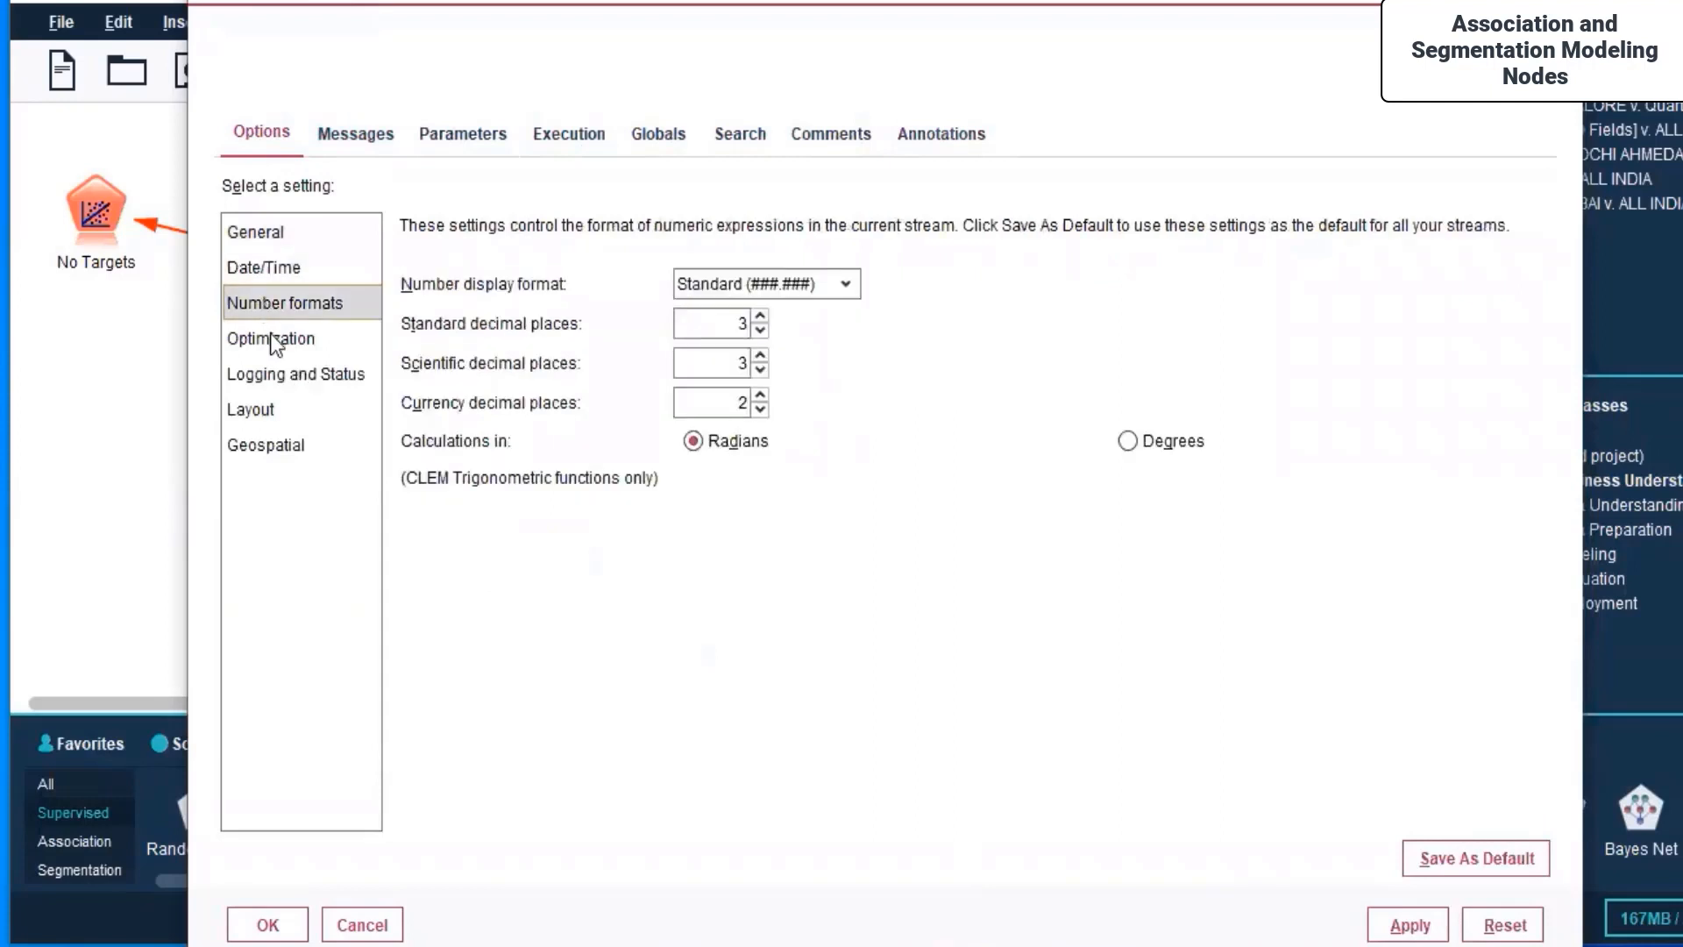
{"action": "left_click", "coordinate": [270, 338]}
{"action": "left_click", "coordinate": [283, 378]}
{"action": "left_click", "coordinate": [277, 419]}
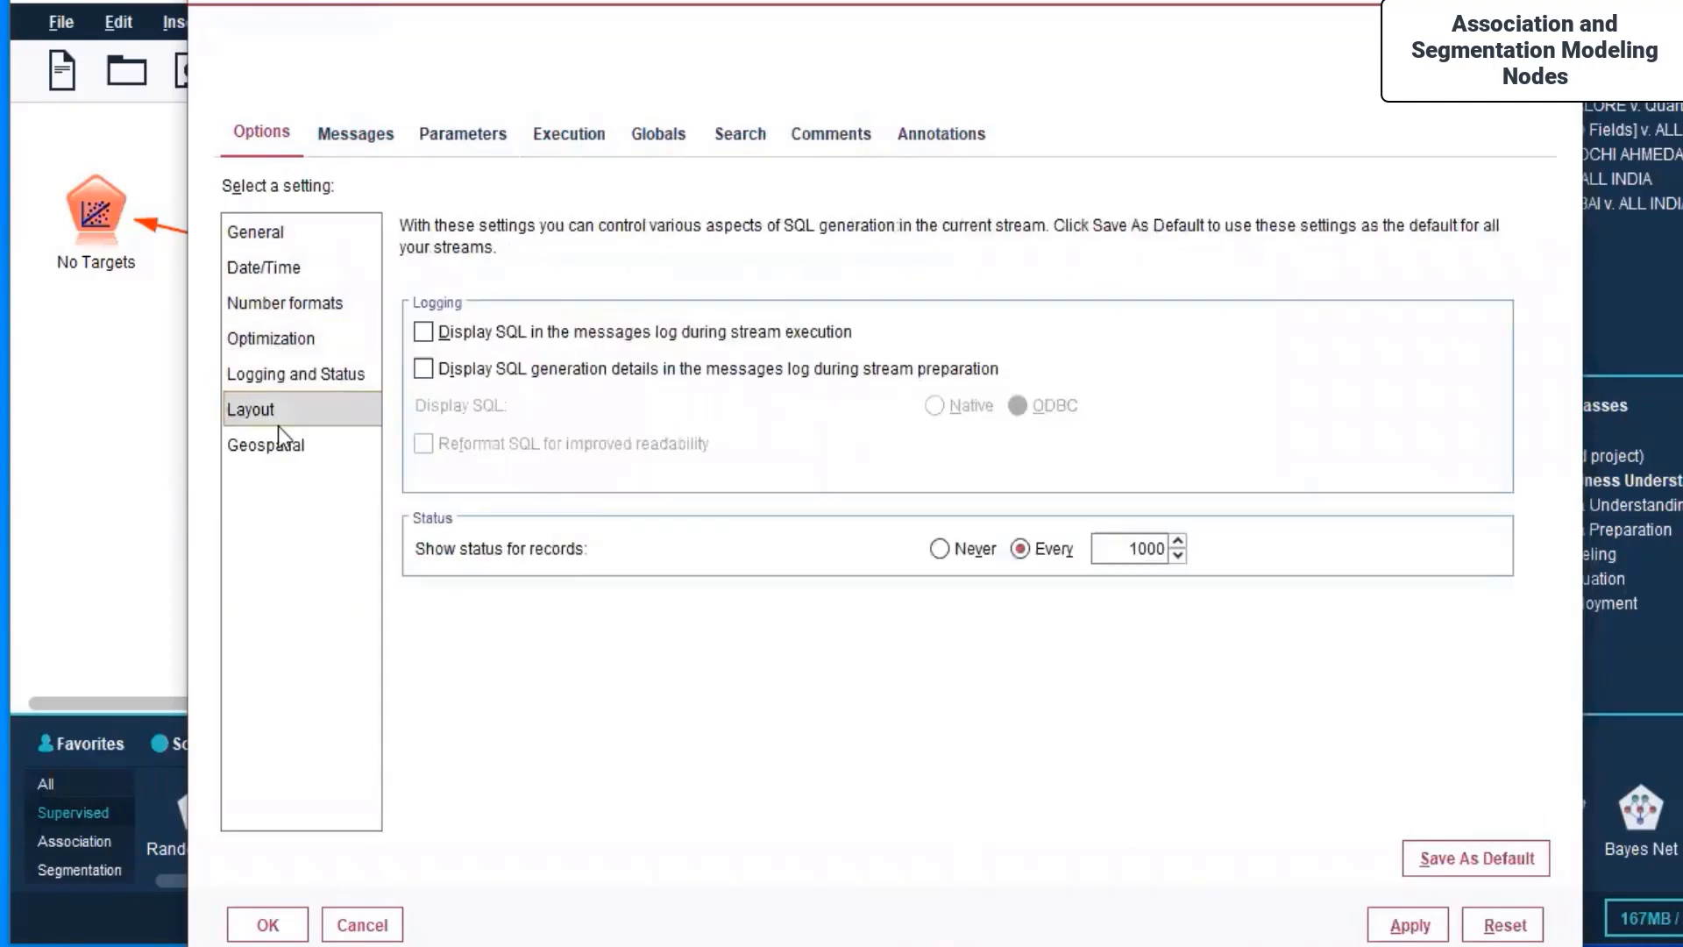
{"action": "left_click", "coordinate": [276, 447]}
Step: Reread the field type messages for the interrupted execution and close the stream properties
{"action": "left_click", "coordinate": [344, 140]}
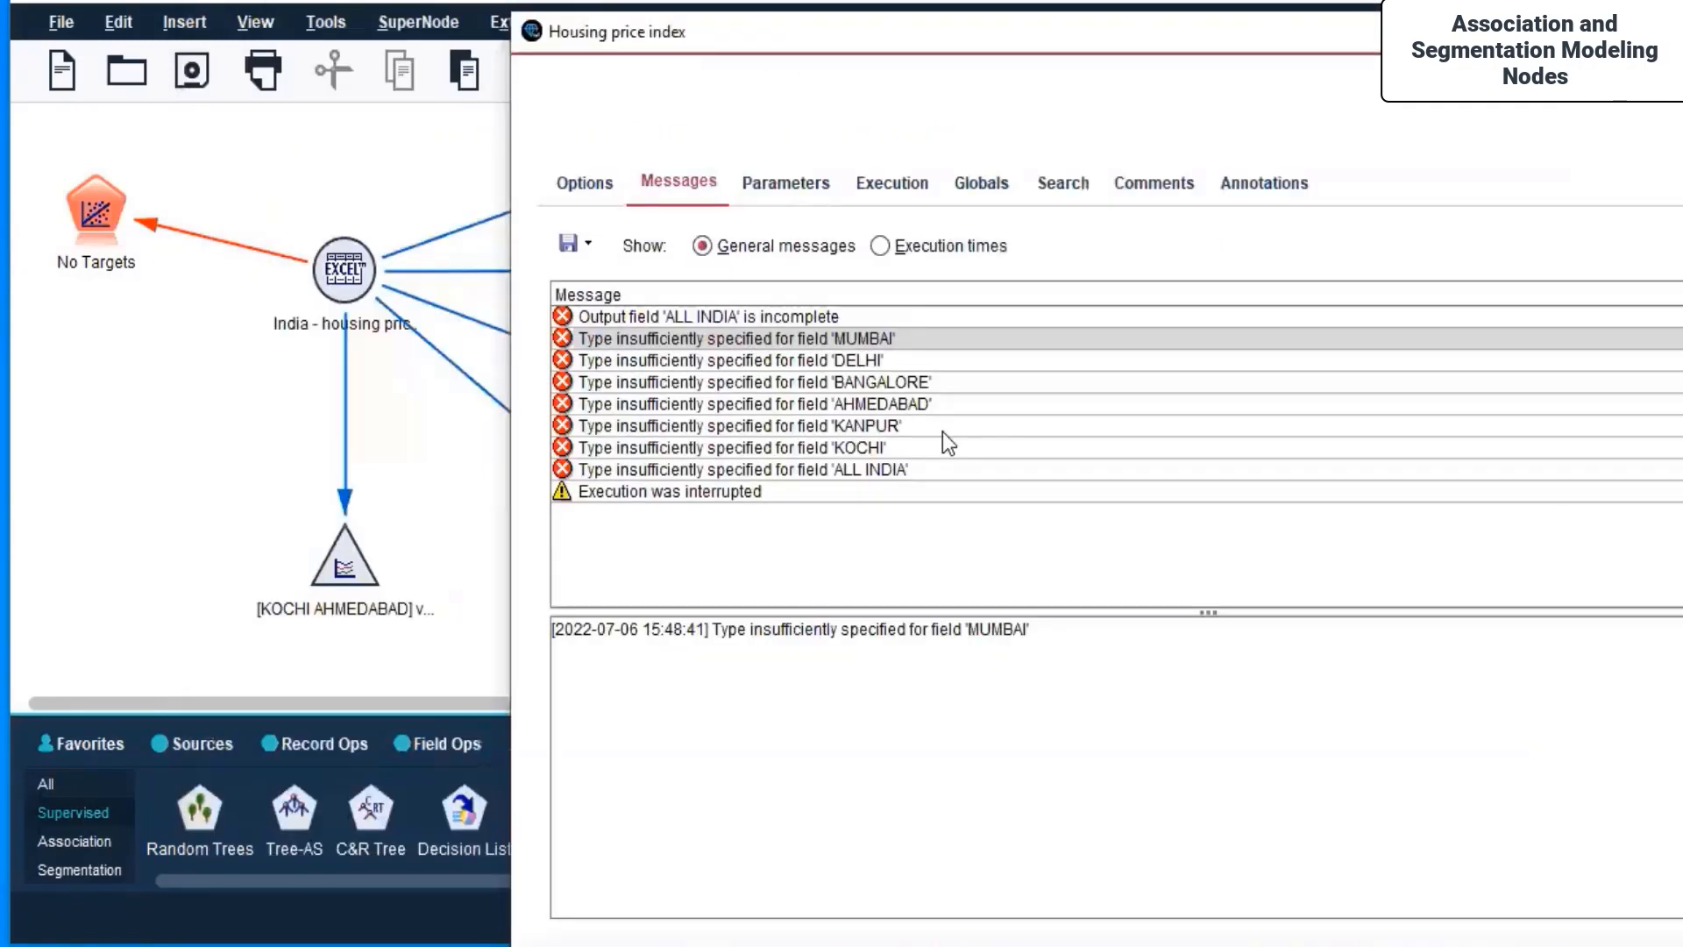
{"action": "left_click", "coordinate": [406, 334]}
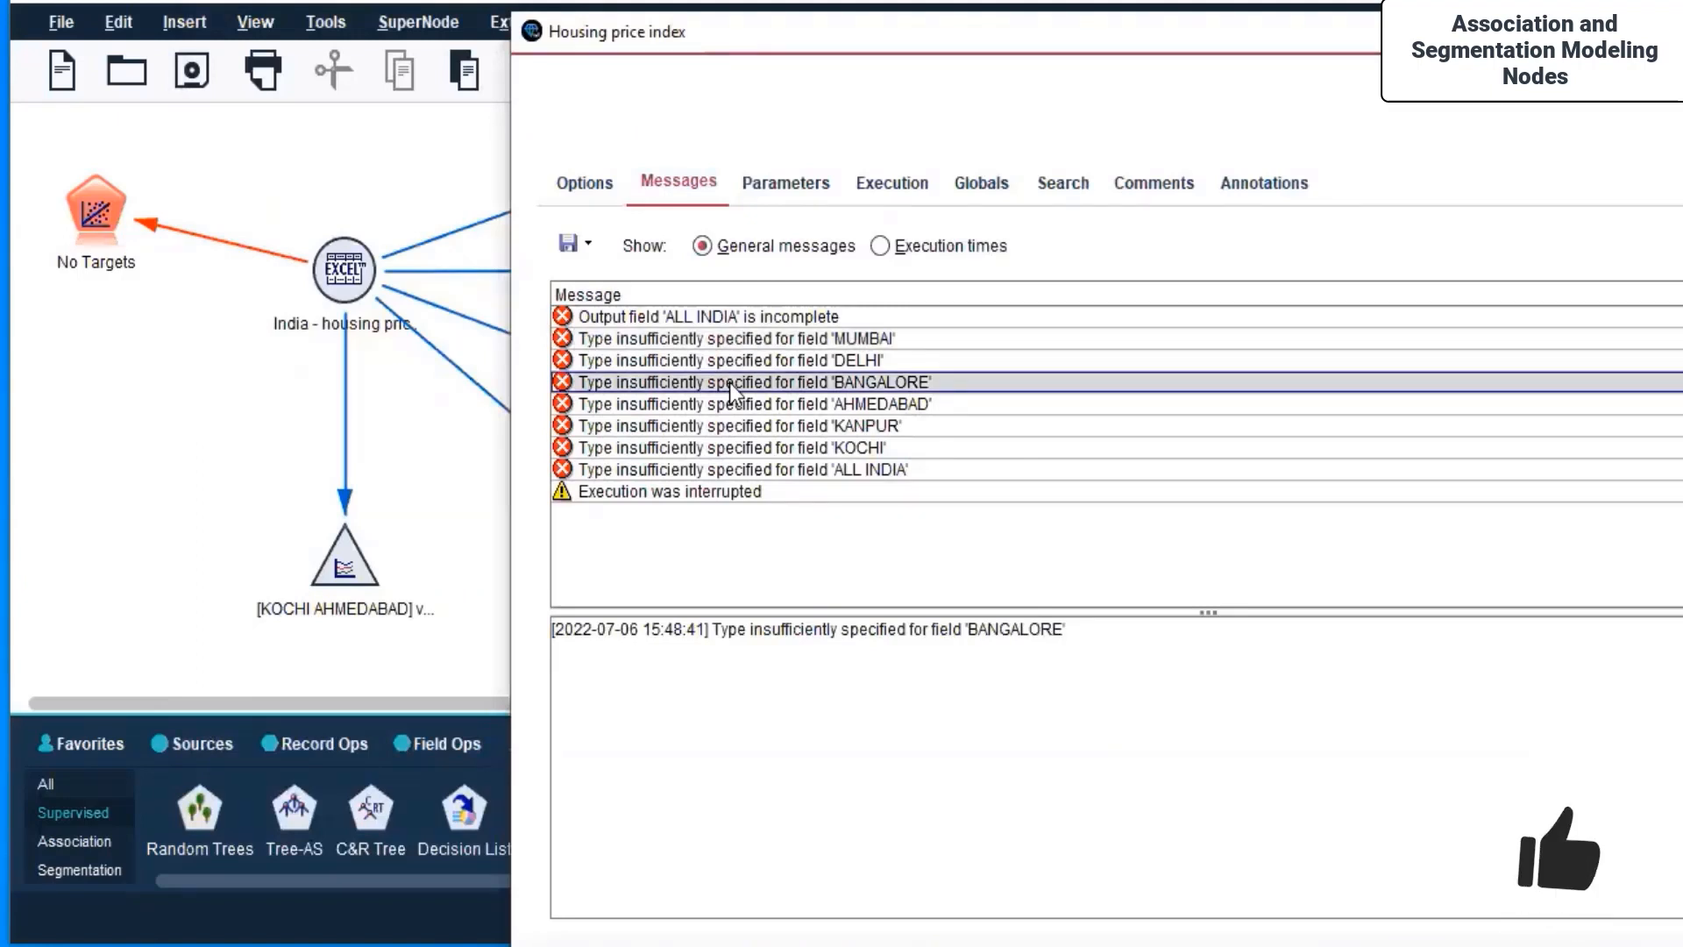
{"action": "left_click_drag", "start_coordinate": [629, 44], "coordinate": [436, 44]}
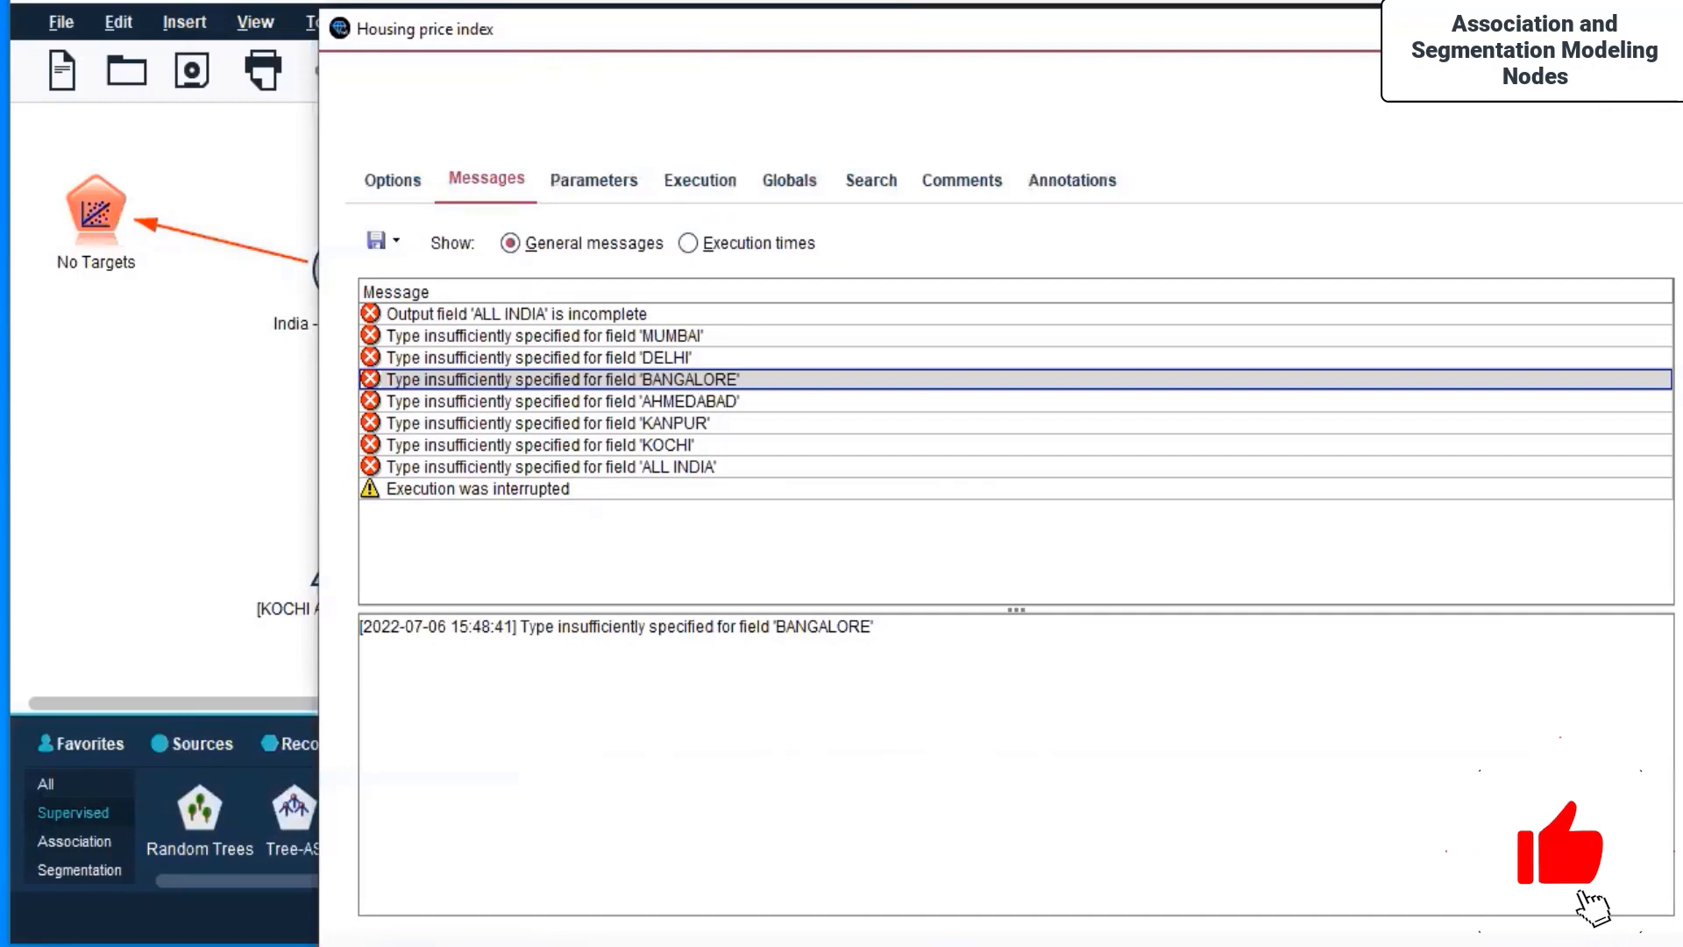
{"action": "left_click", "coordinate": [1678, 31]}
Step: Reopen the Regression node's field assignments and enable a weight field using CHENNAI *
{"action": "right_click", "coordinate": [81, 216]}
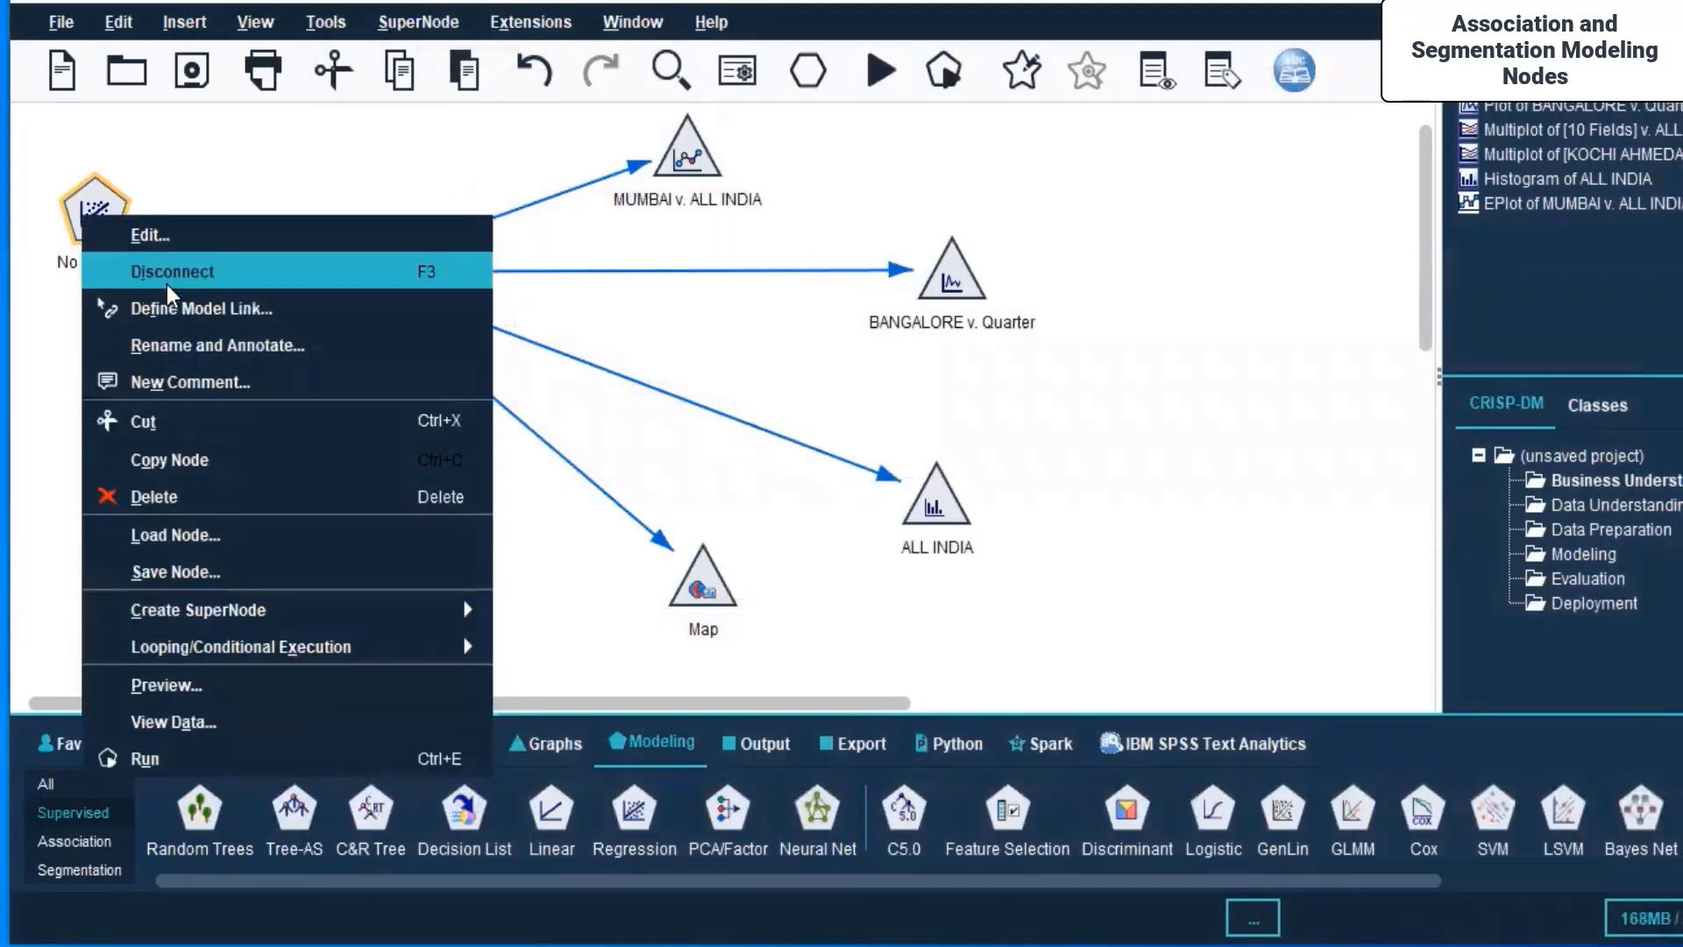
{"action": "left_click", "coordinate": [144, 236]}
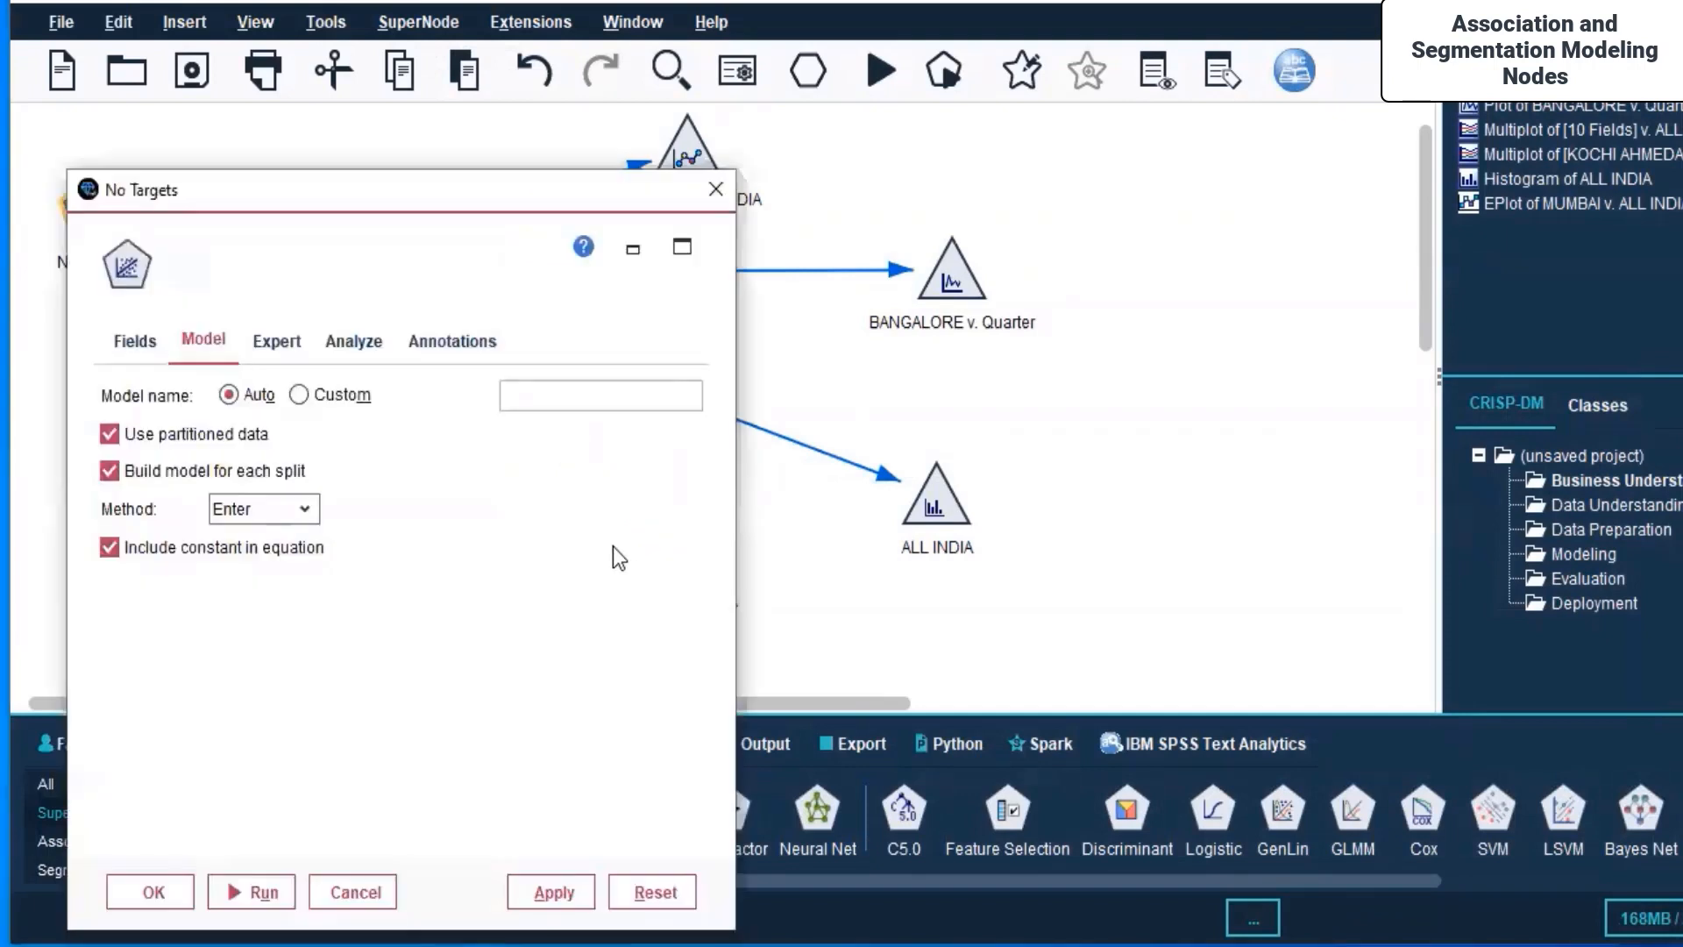
{"action": "left_click", "coordinate": [156, 350]}
{"action": "left_click", "coordinate": [115, 815]}
{"action": "left_click", "coordinate": [657, 815]}
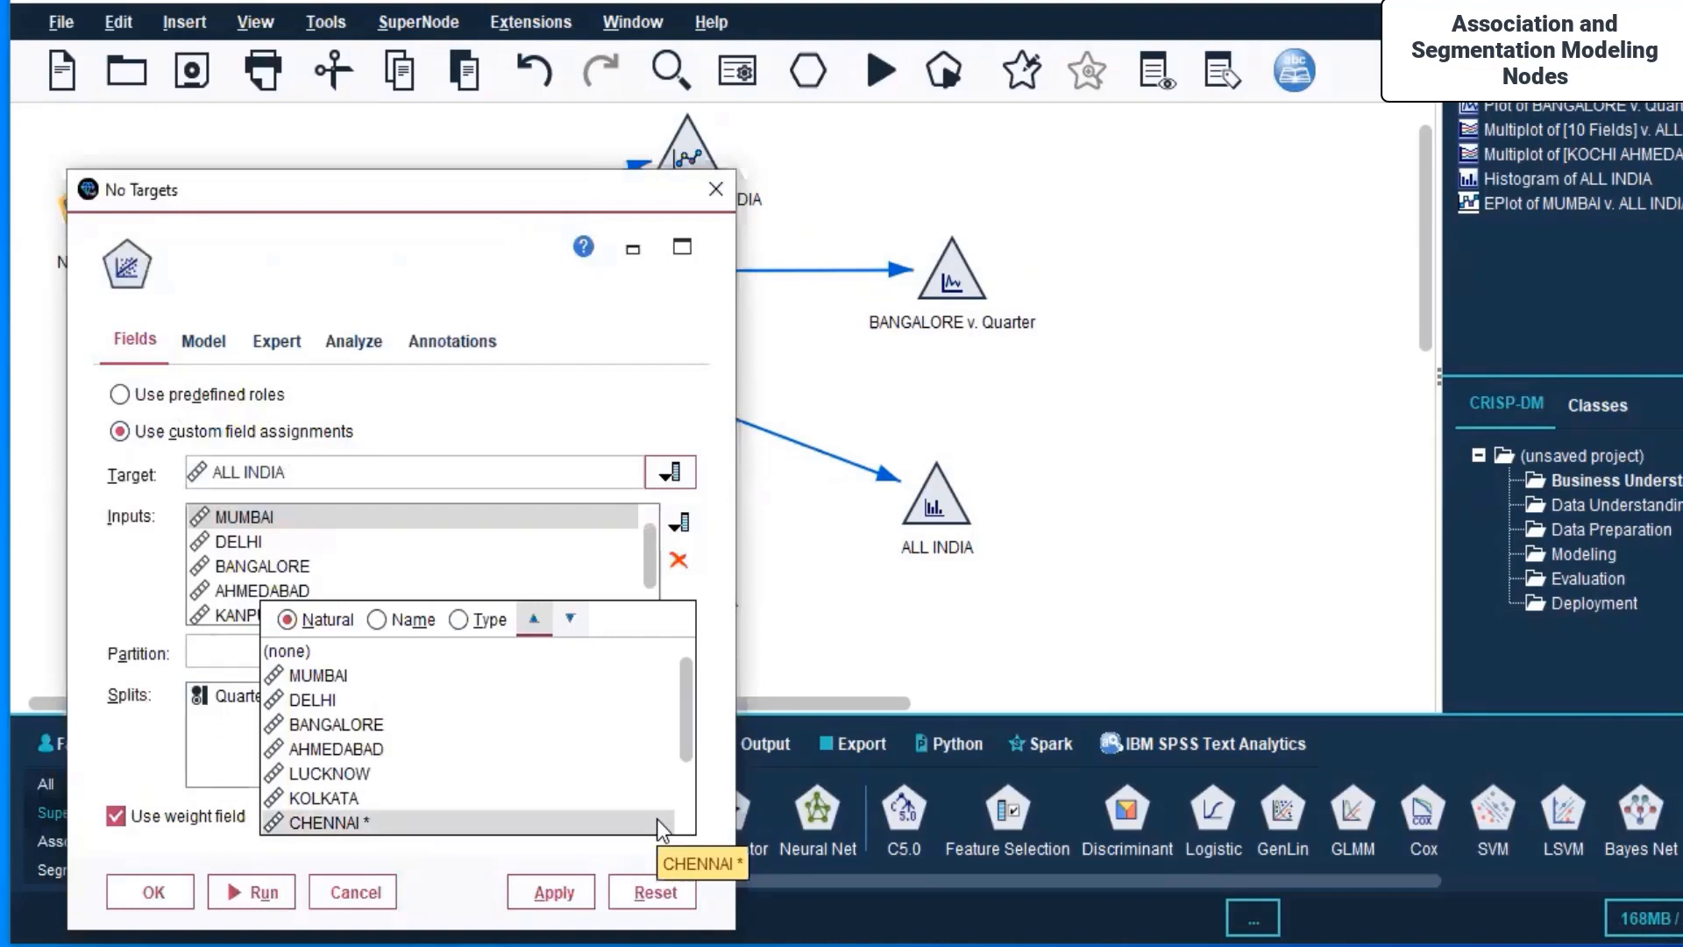
{"action": "left_click", "coordinate": [655, 819]}
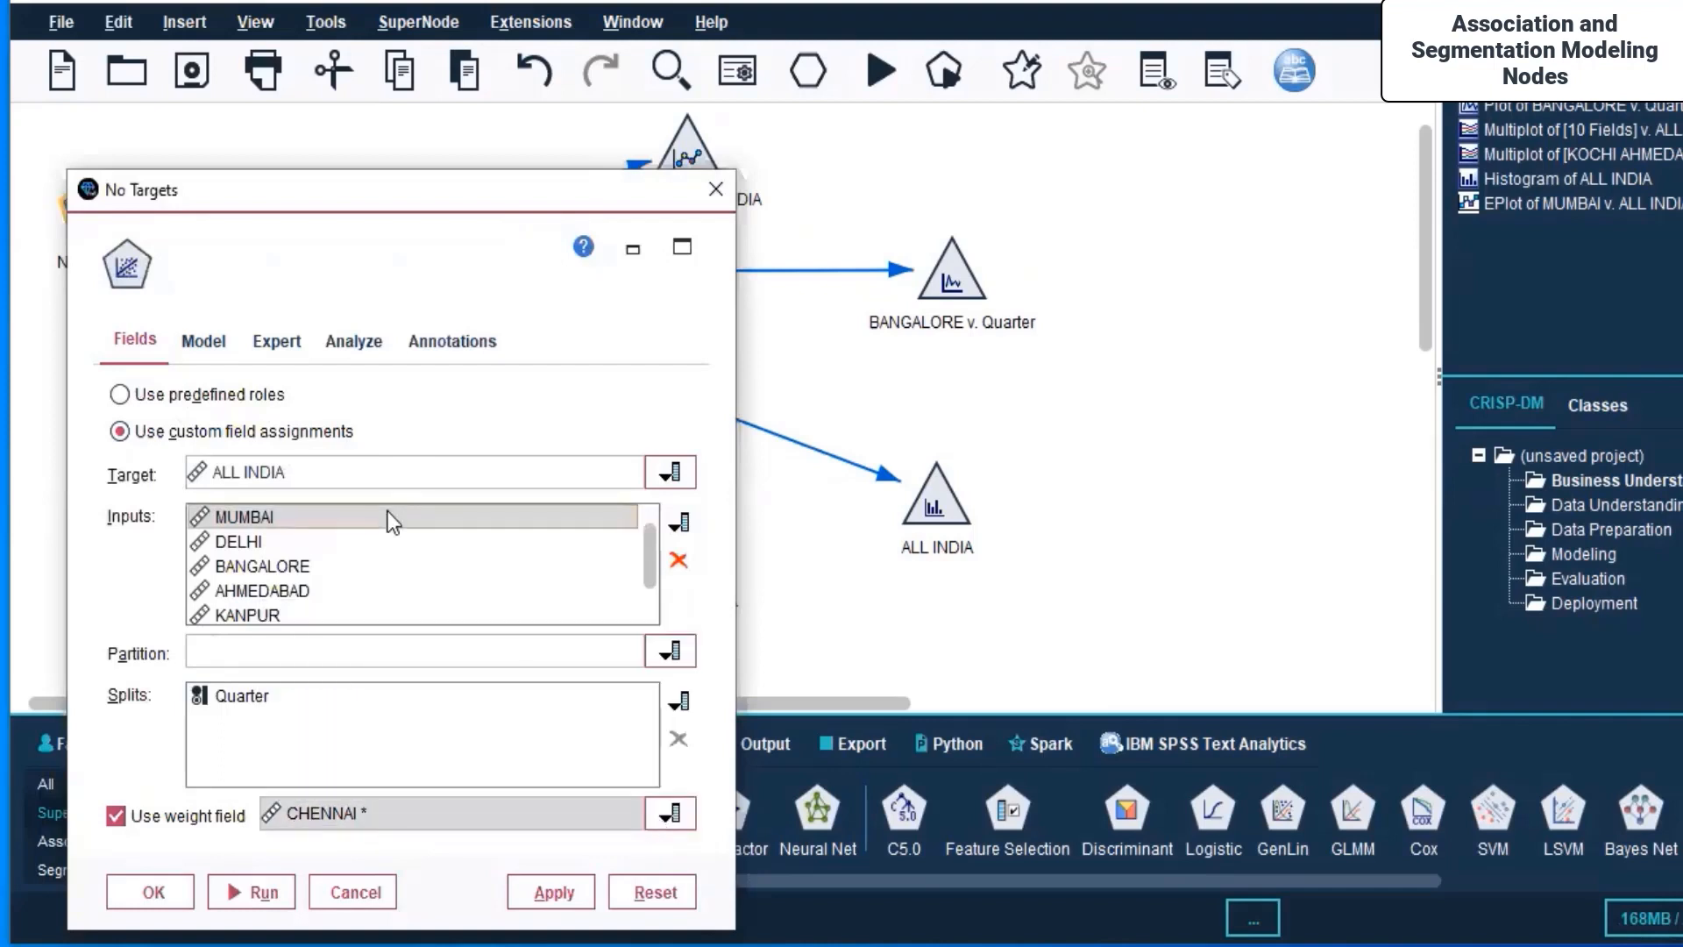
Step: Review the input choices sorted by type and the remaining model settings, and confirm the Regression node's settings
{"action": "left_click", "coordinate": [673, 522]}
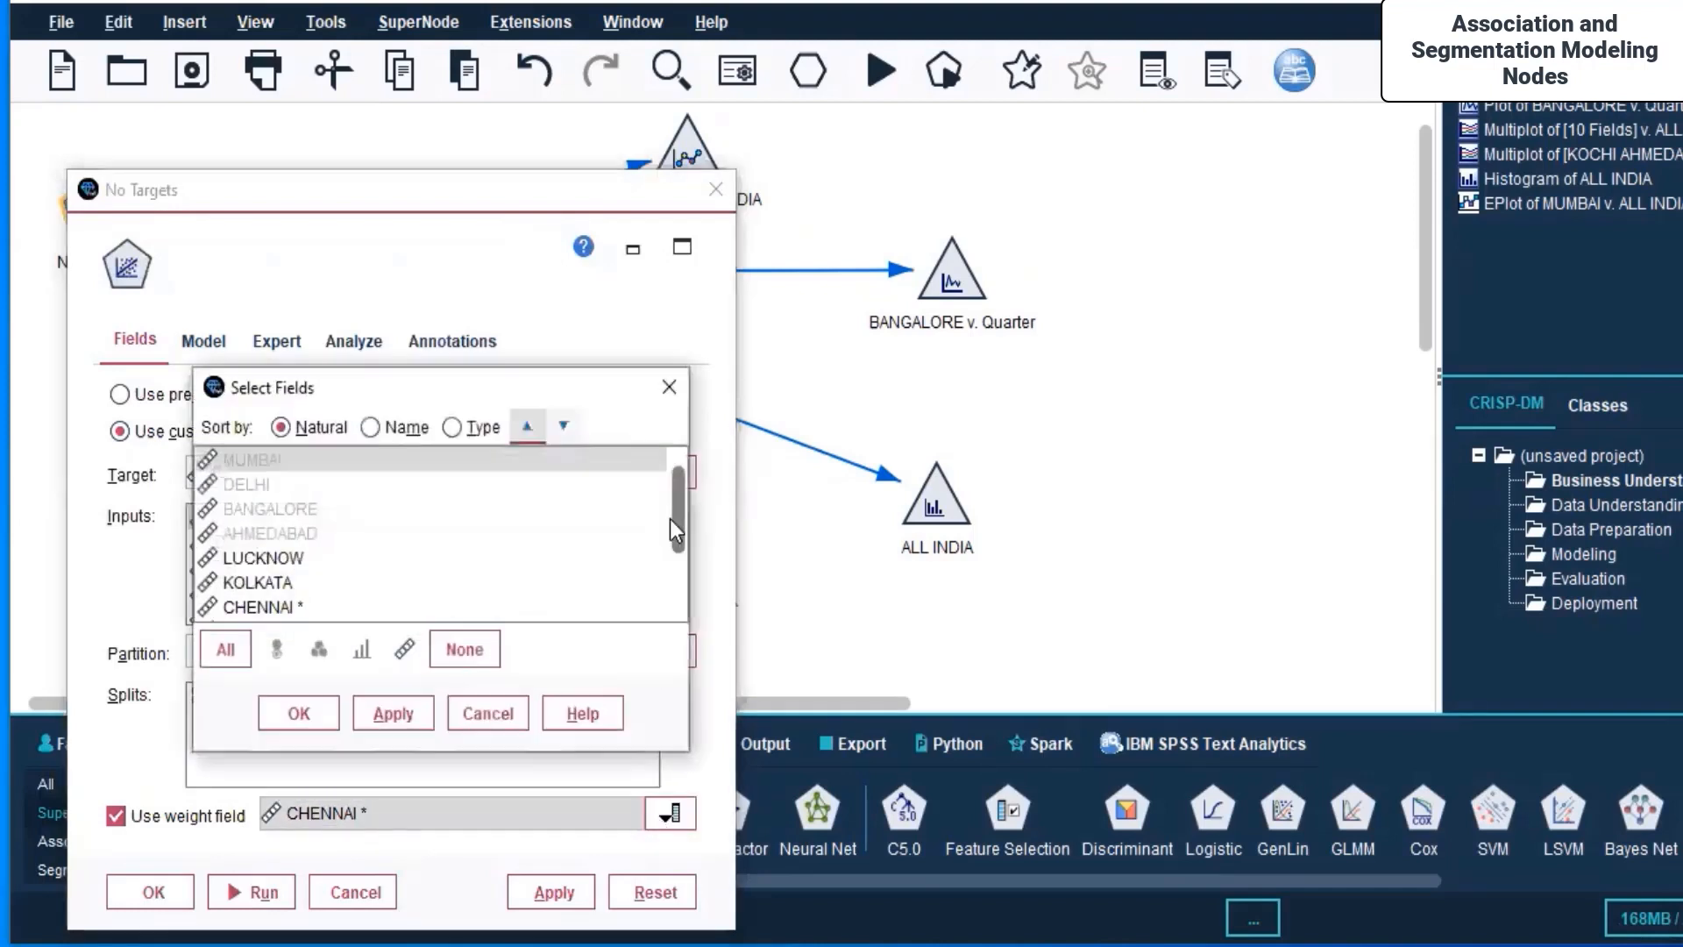
{"action": "left_click", "coordinate": [456, 428]}
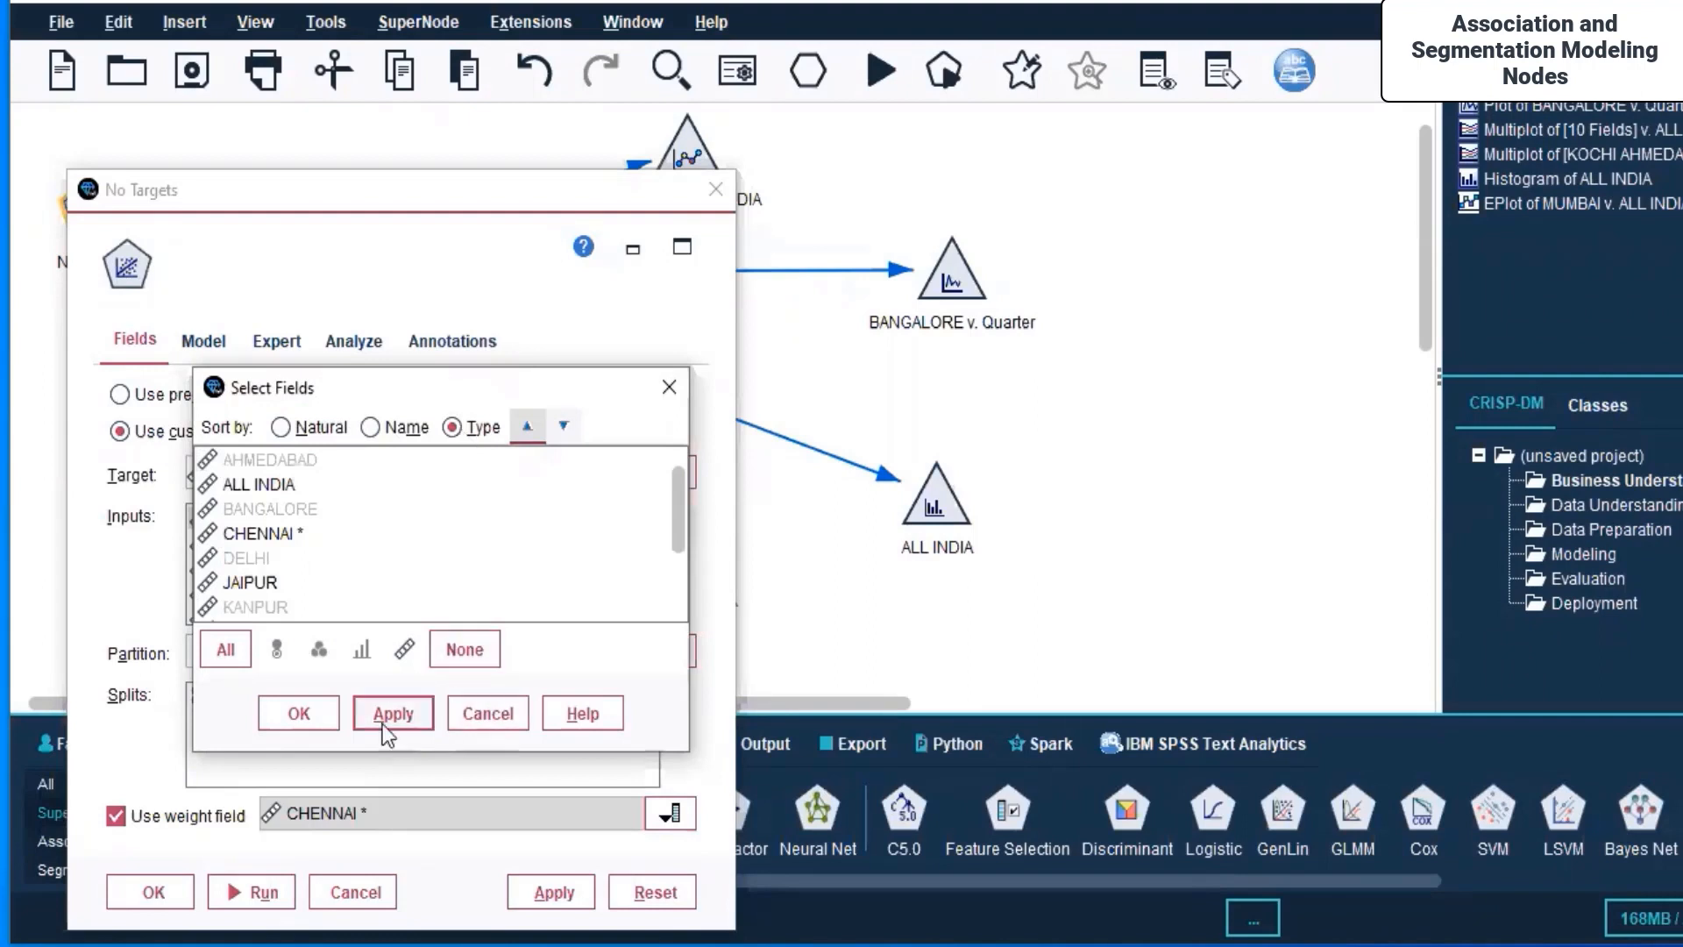
{"action": "left_click", "coordinate": [299, 712]}
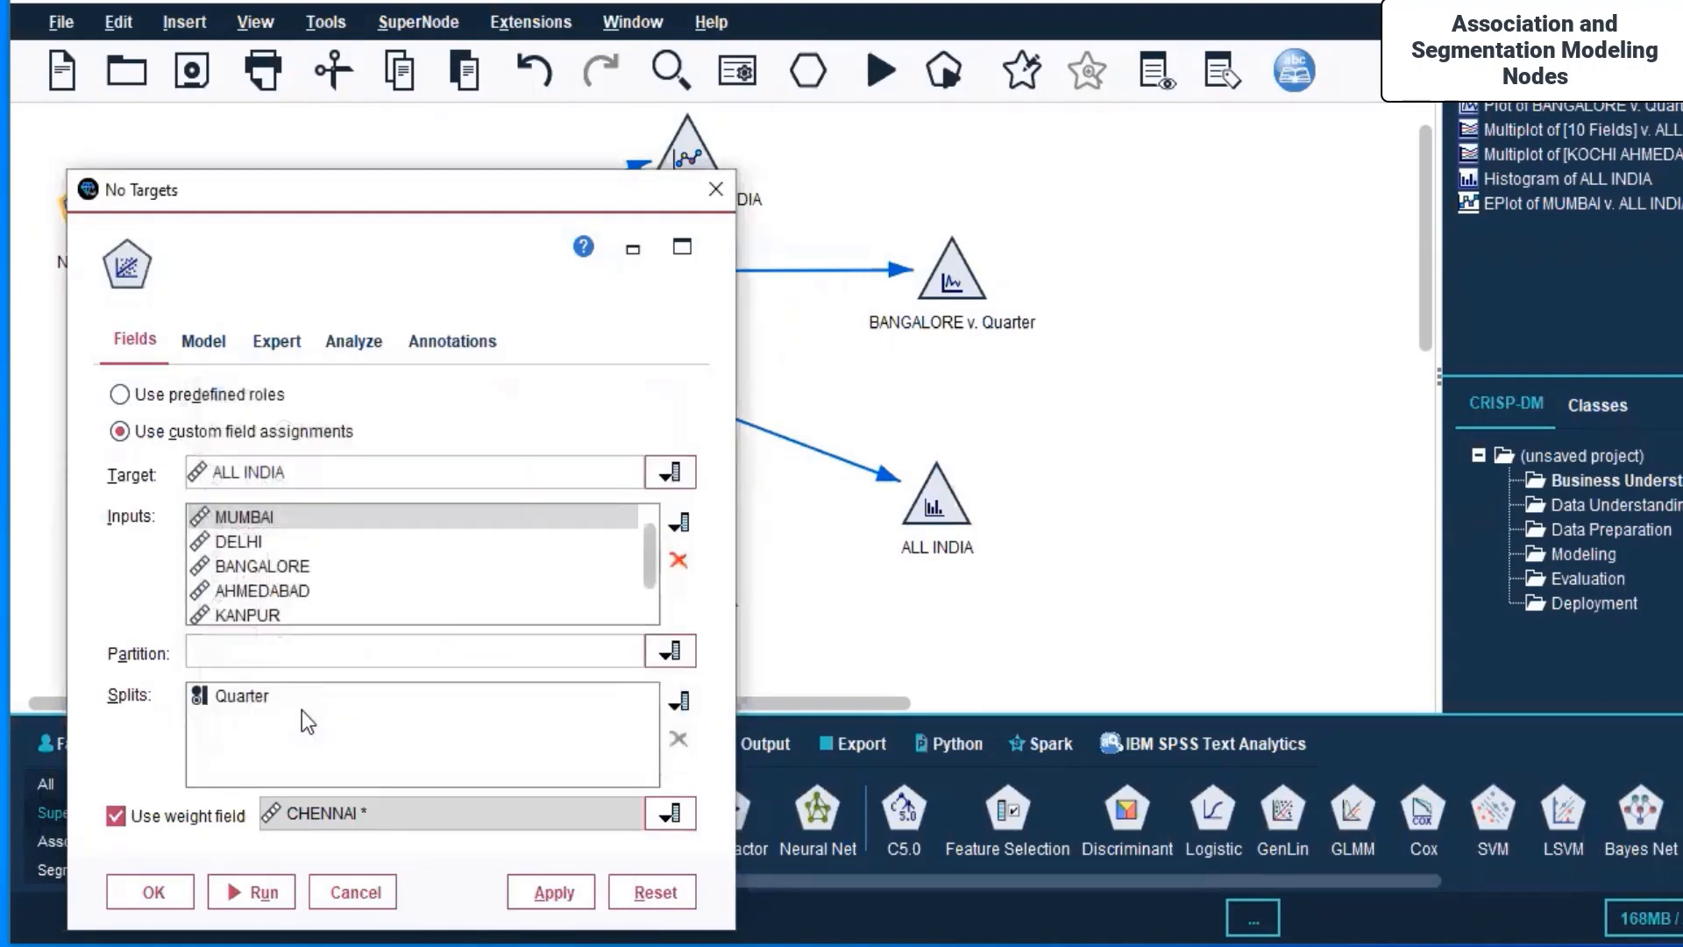
{"action": "left_click", "coordinate": [203, 341]}
{"action": "left_click", "coordinate": [276, 341]}
{"action": "left_click", "coordinate": [354, 341]}
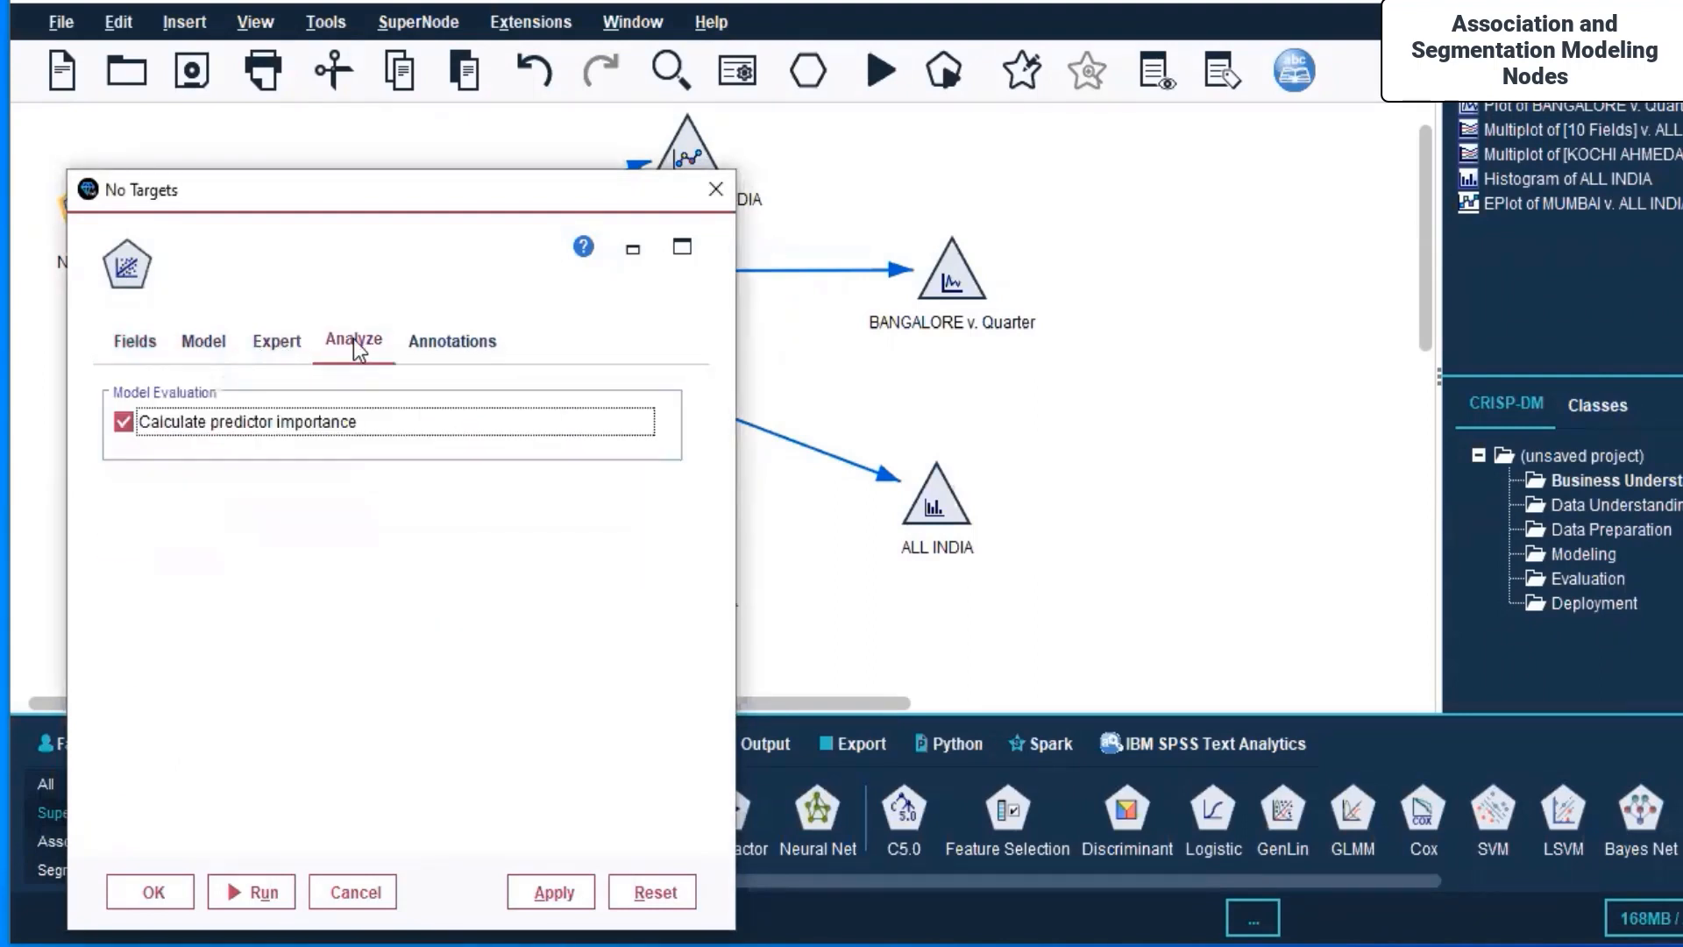
{"action": "left_click", "coordinate": [466, 341]}
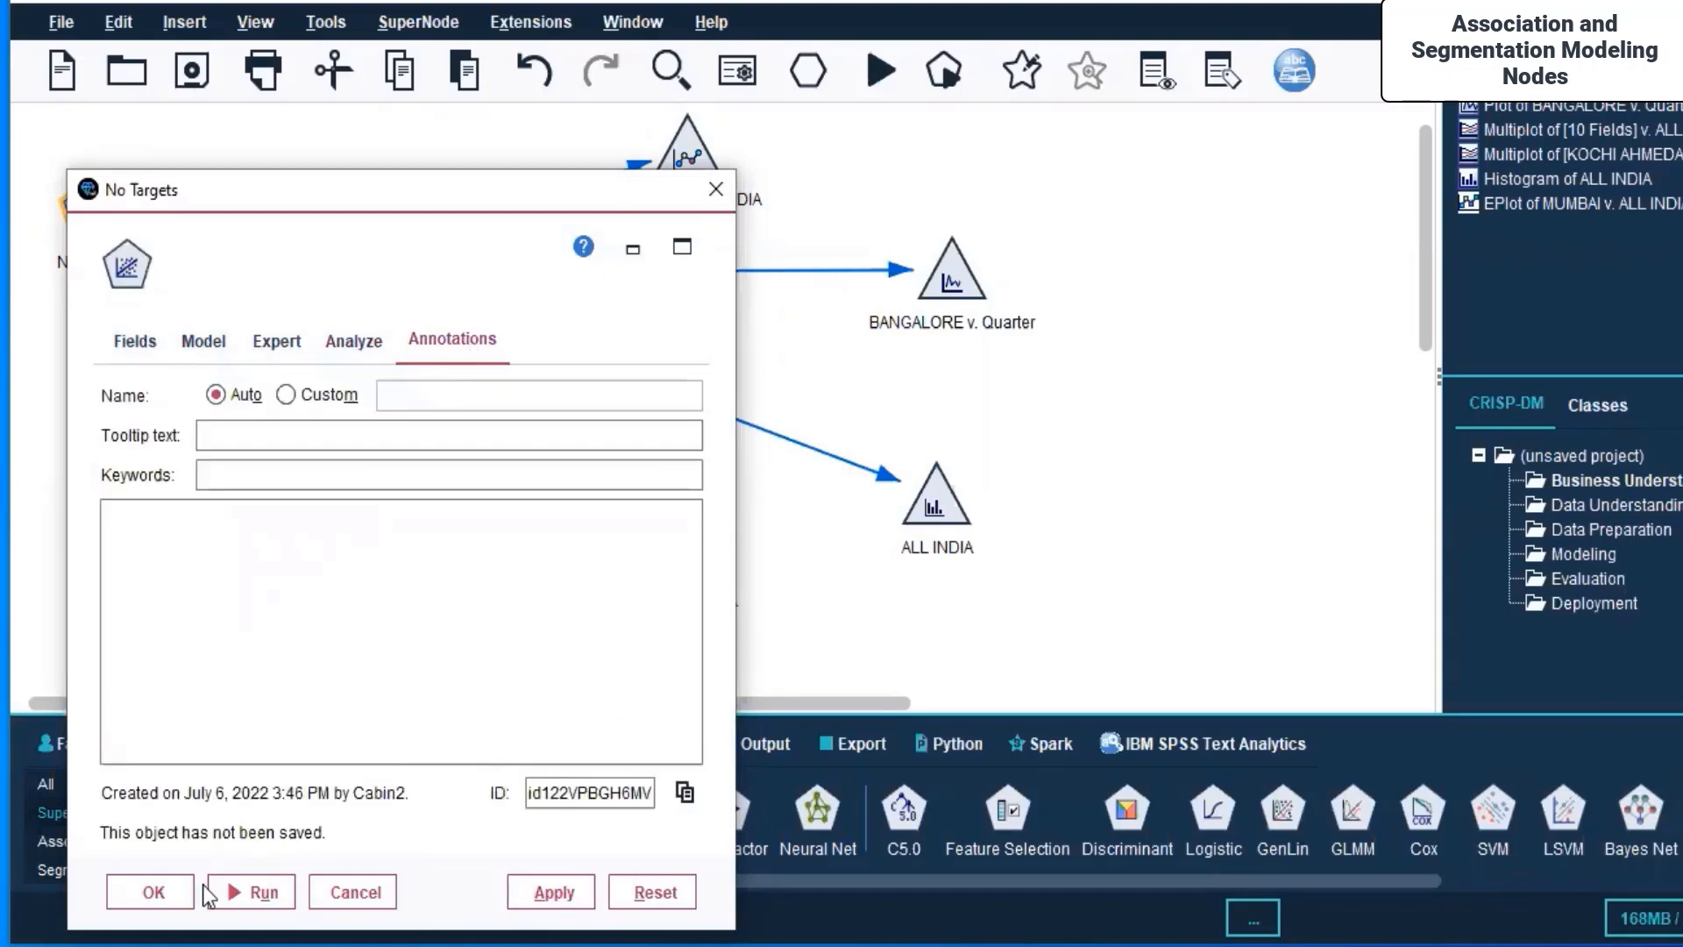
{"action": "left_click", "coordinate": [154, 892]}
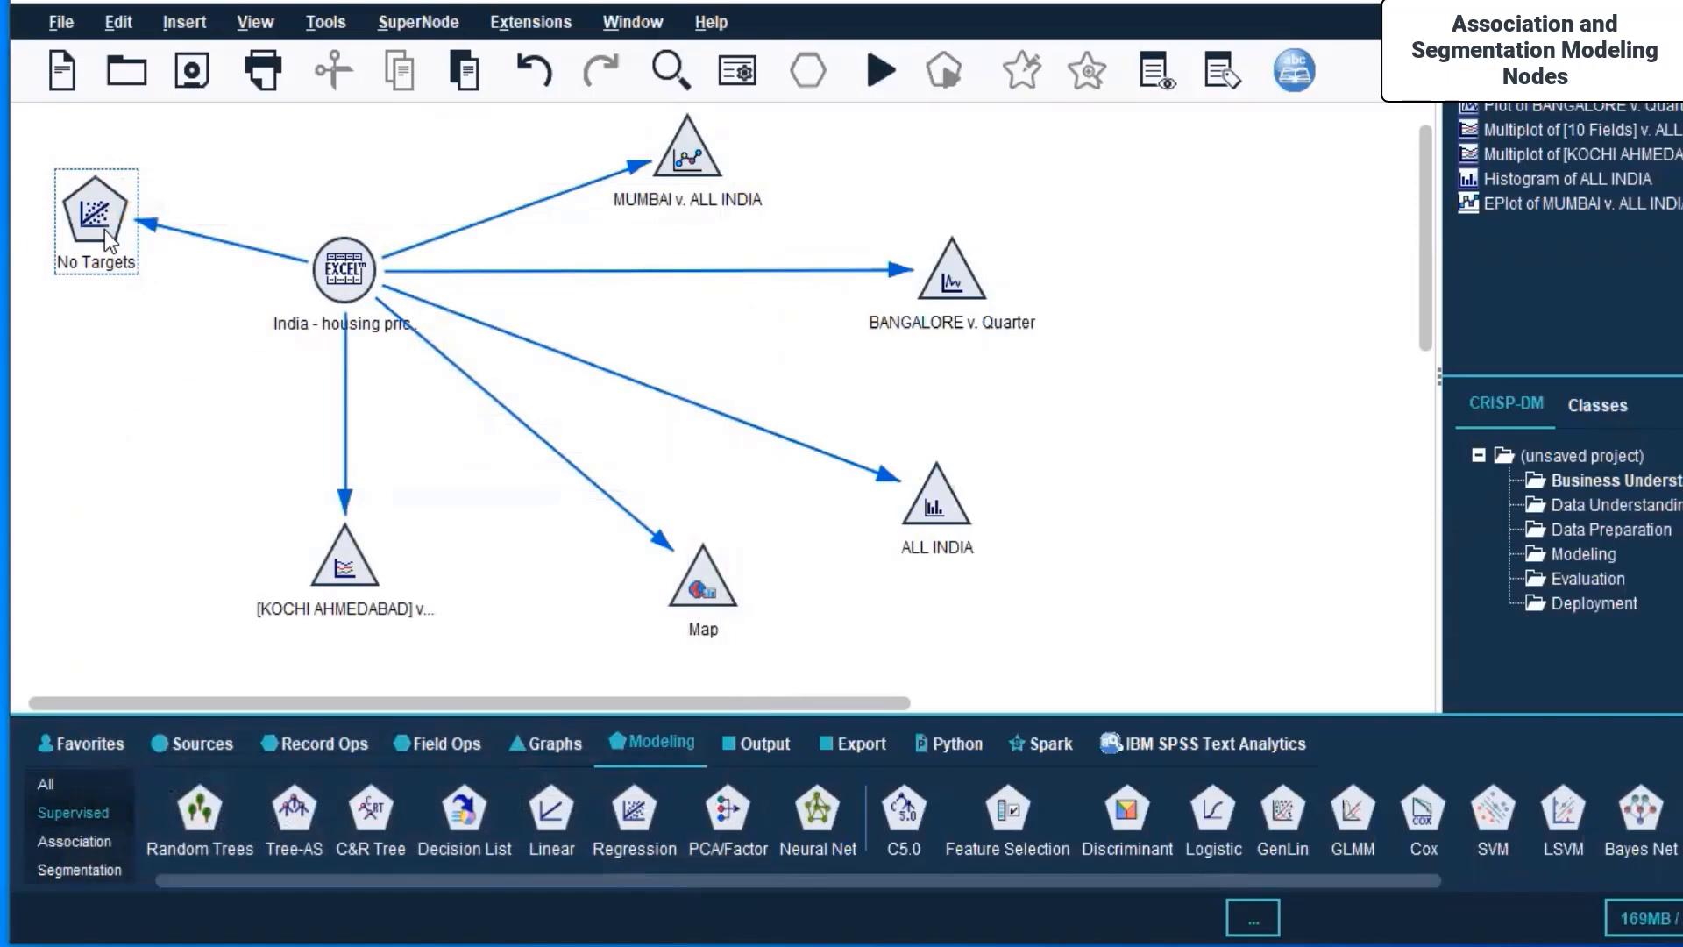
Step: Check the field filter of the India - housing price index.xlsx source node and close the node
{"action": "right_click", "coordinate": [332, 275]}
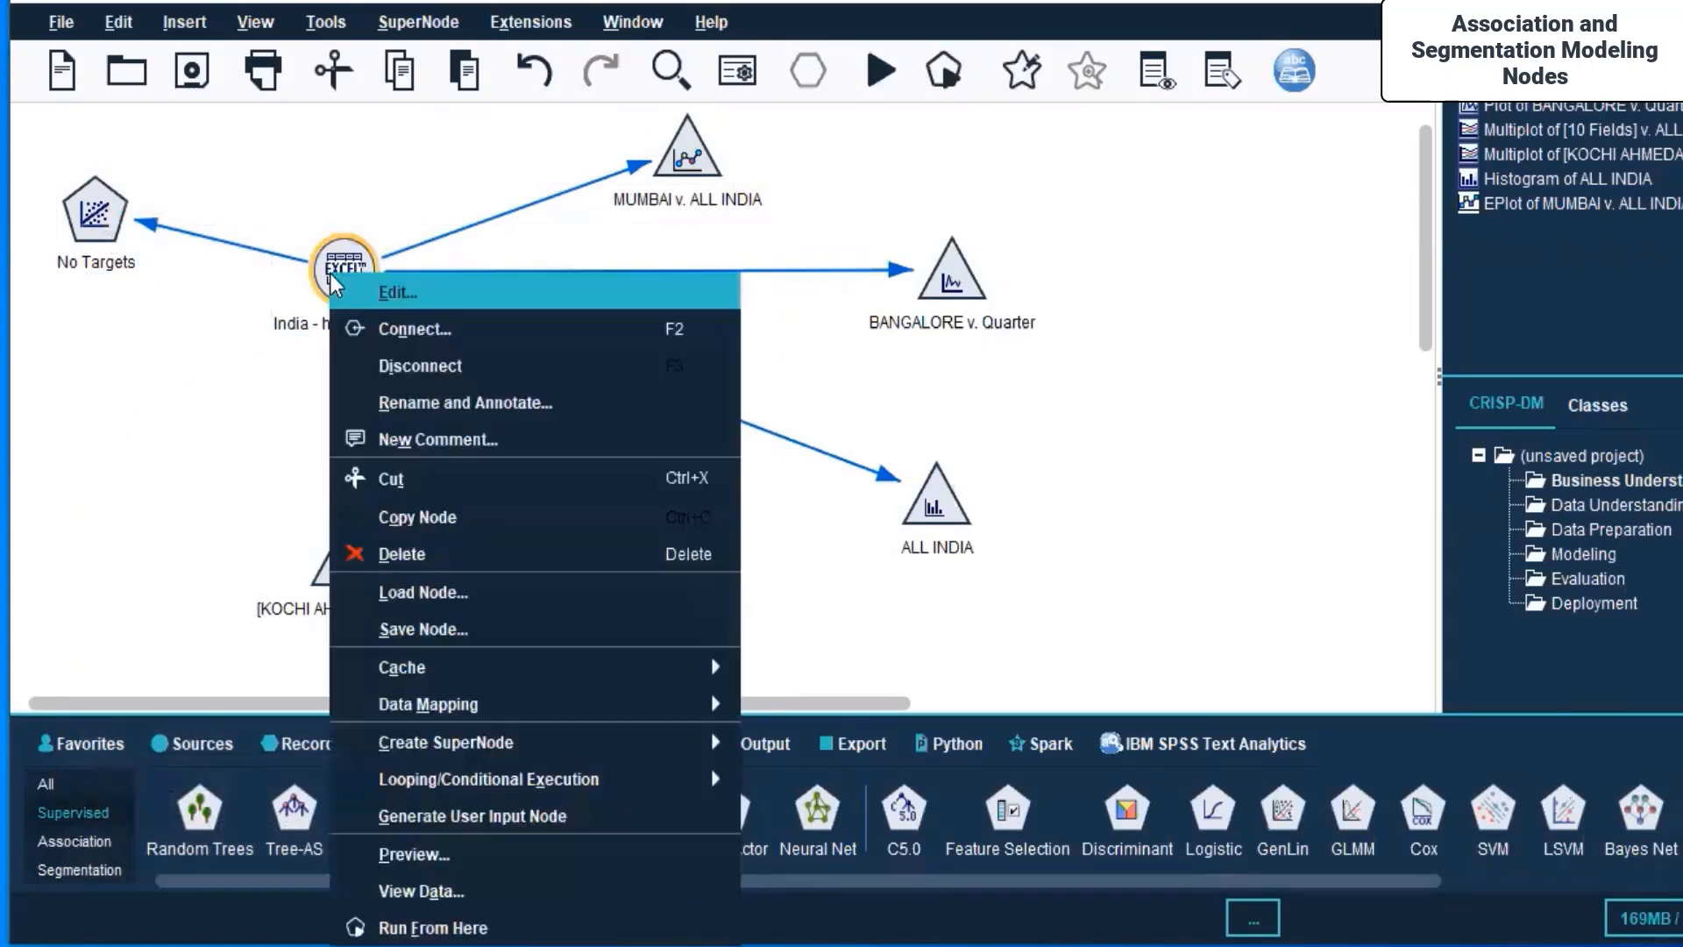
{"action": "left_click", "coordinate": [423, 296]}
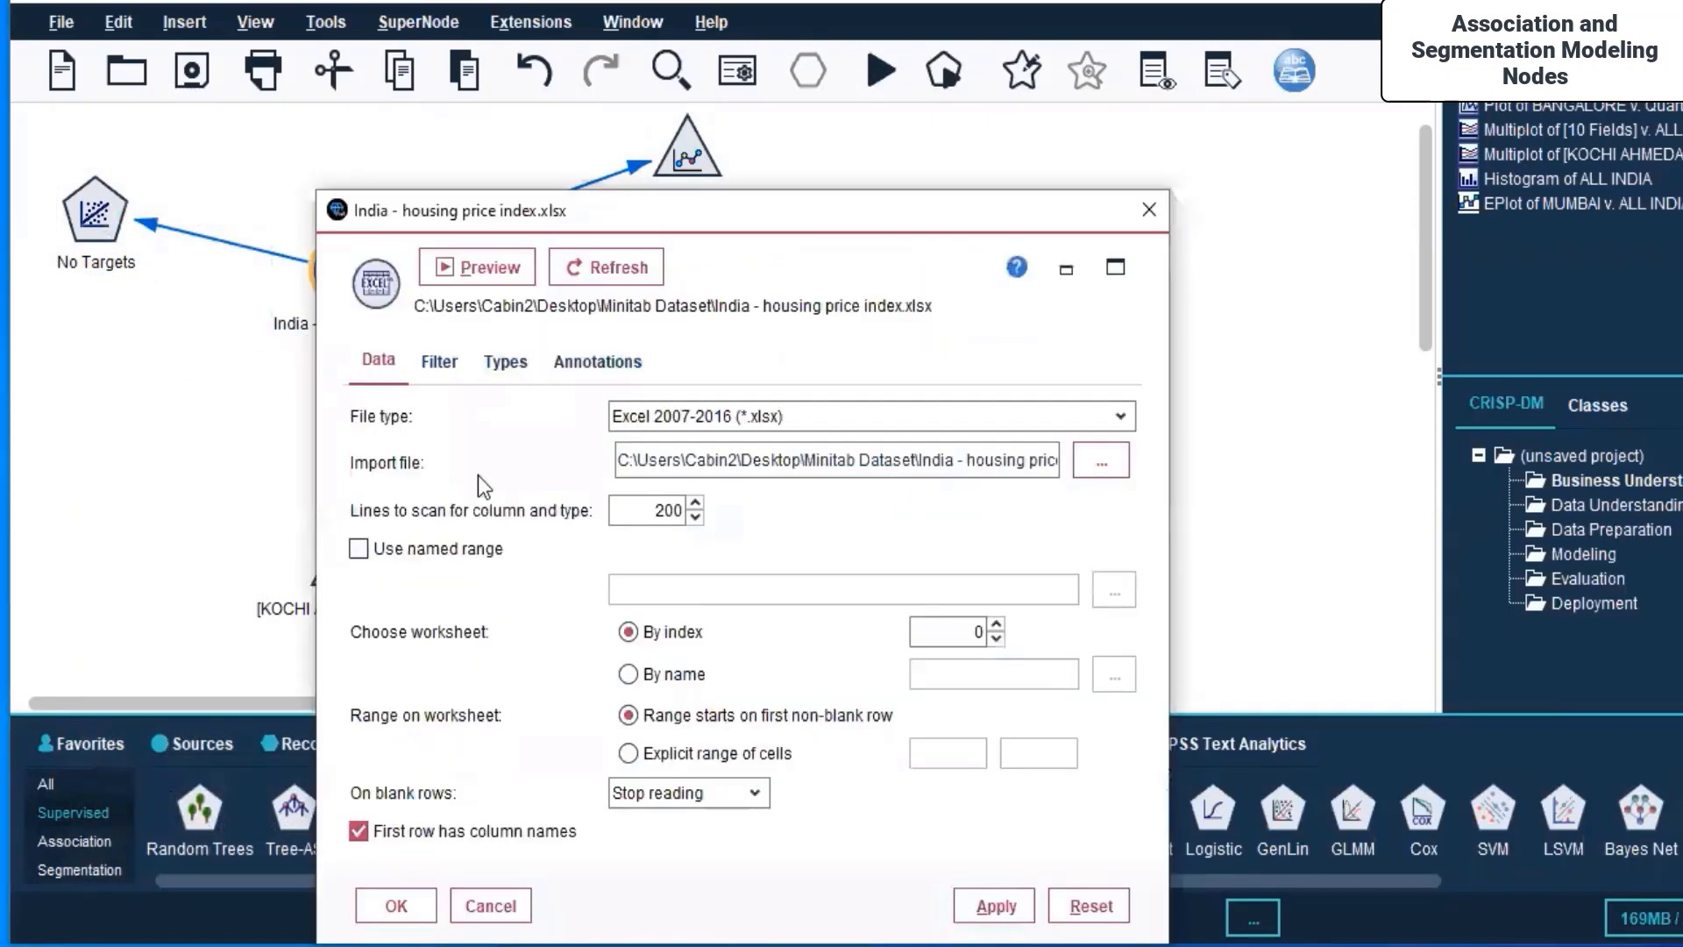
{"action": "left_click", "coordinate": [430, 359]}
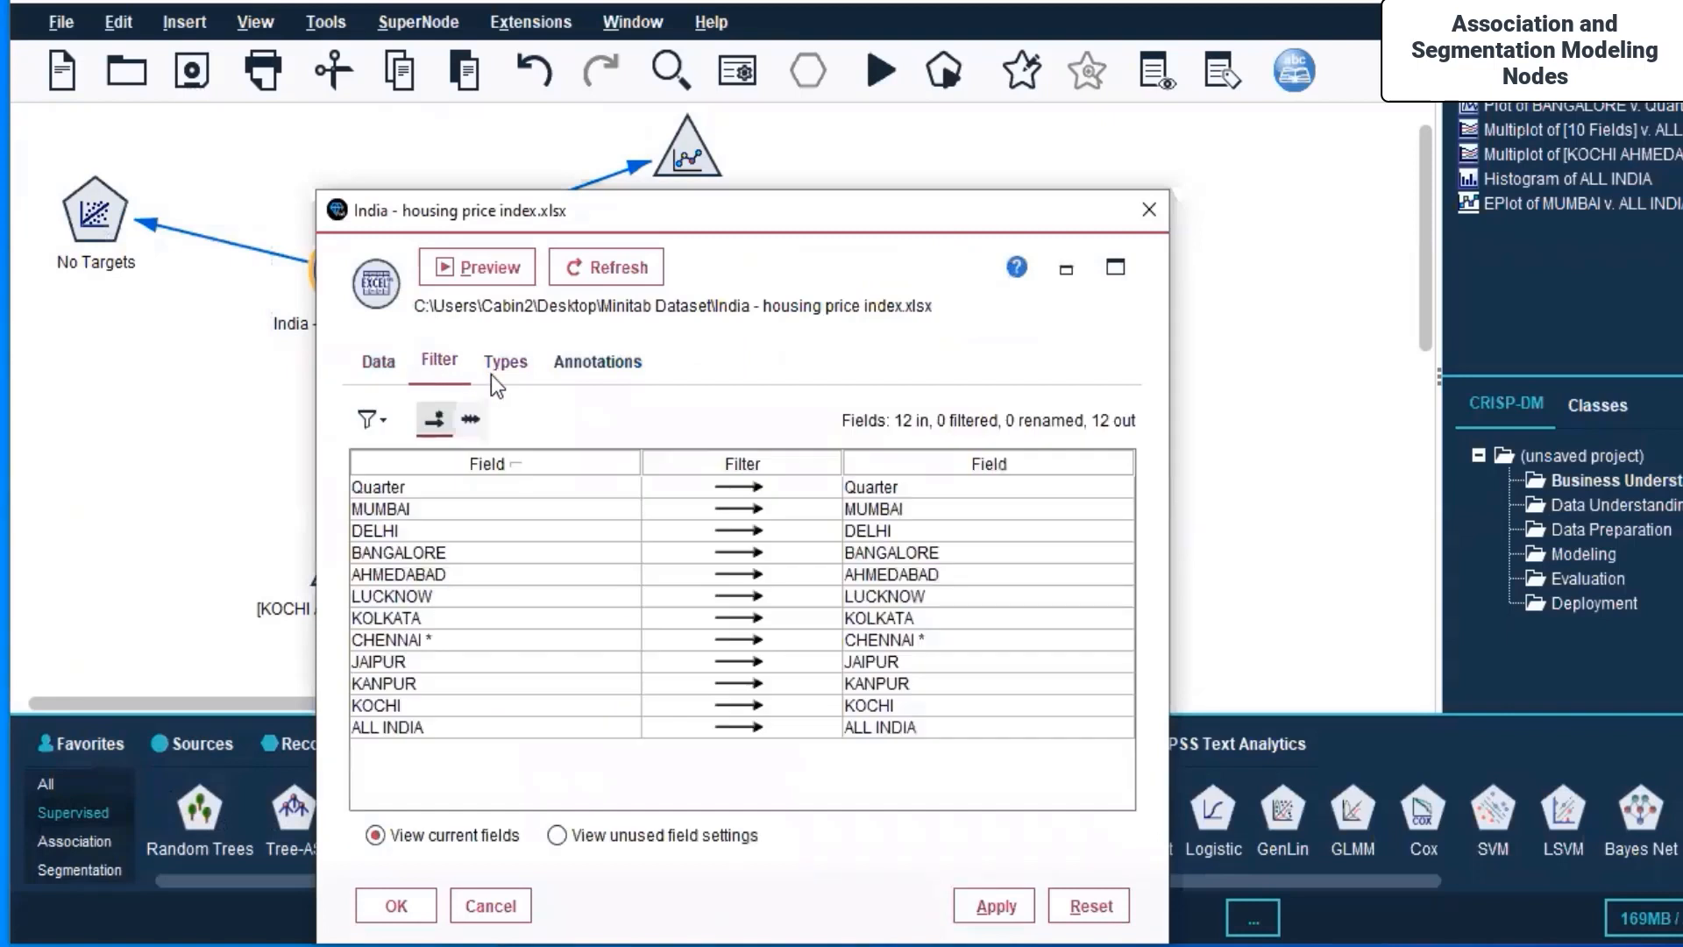
{"action": "left_click", "coordinate": [1149, 209]}
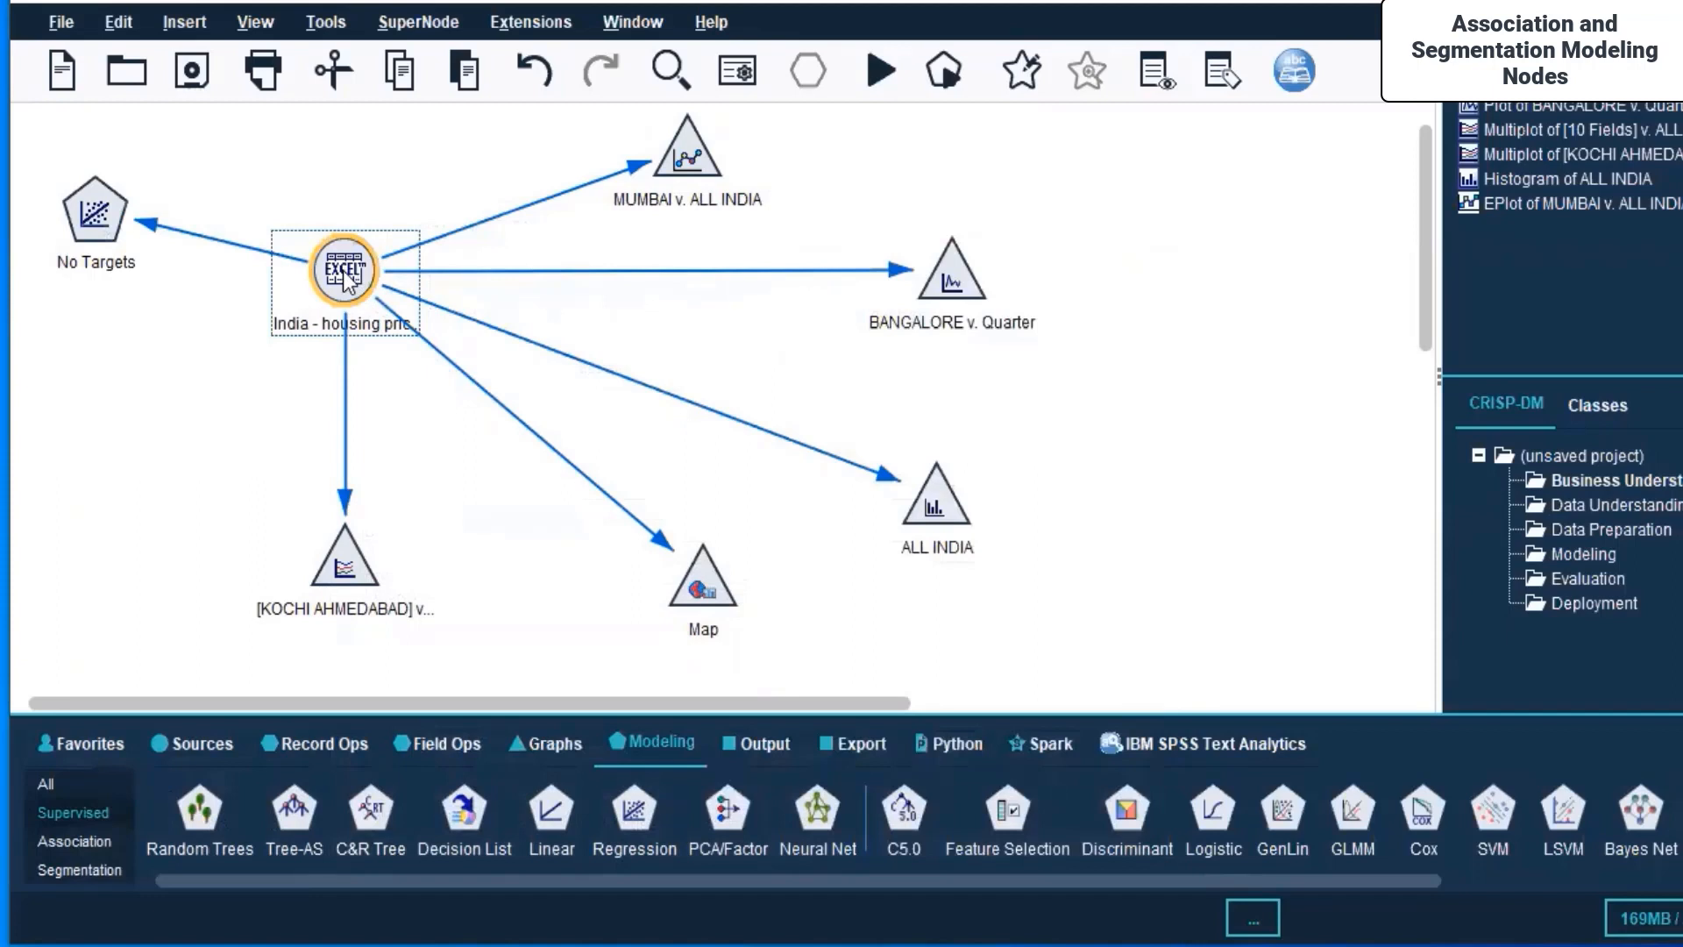
Step: Reopen the Excel source node's field type definitions and set the MUMBAI measurement to <Default>
{"action": "right_click", "coordinate": [346, 277]}
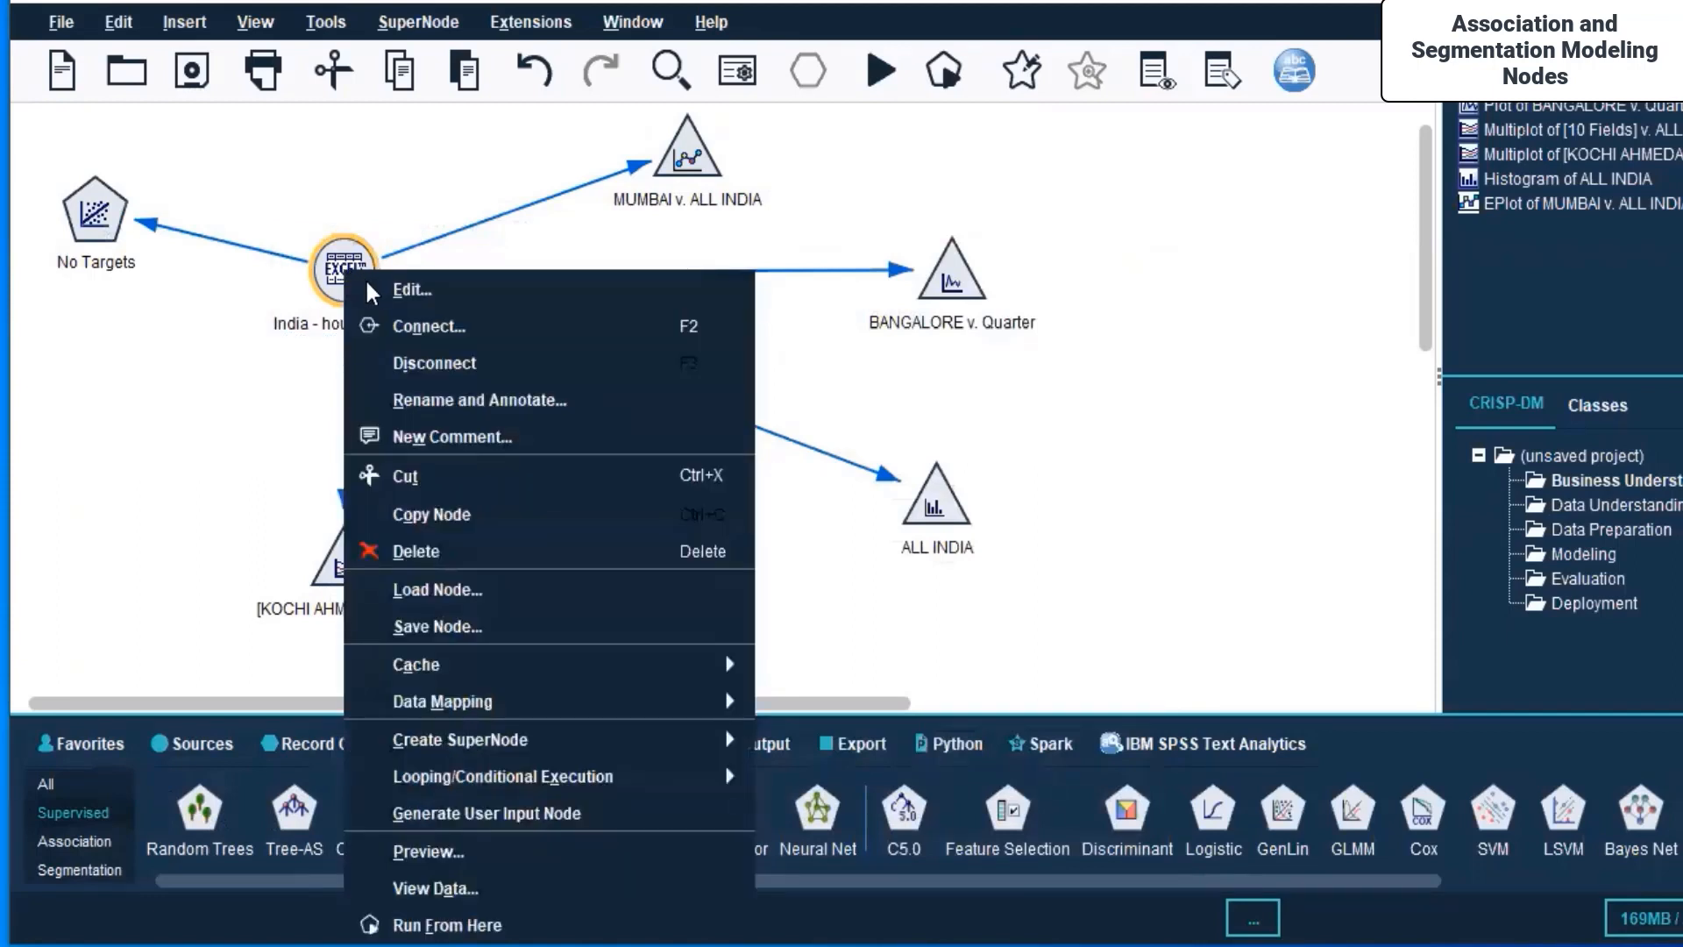
{"action": "left_click", "coordinate": [367, 288]}
{"action": "left_click", "coordinate": [377, 358]}
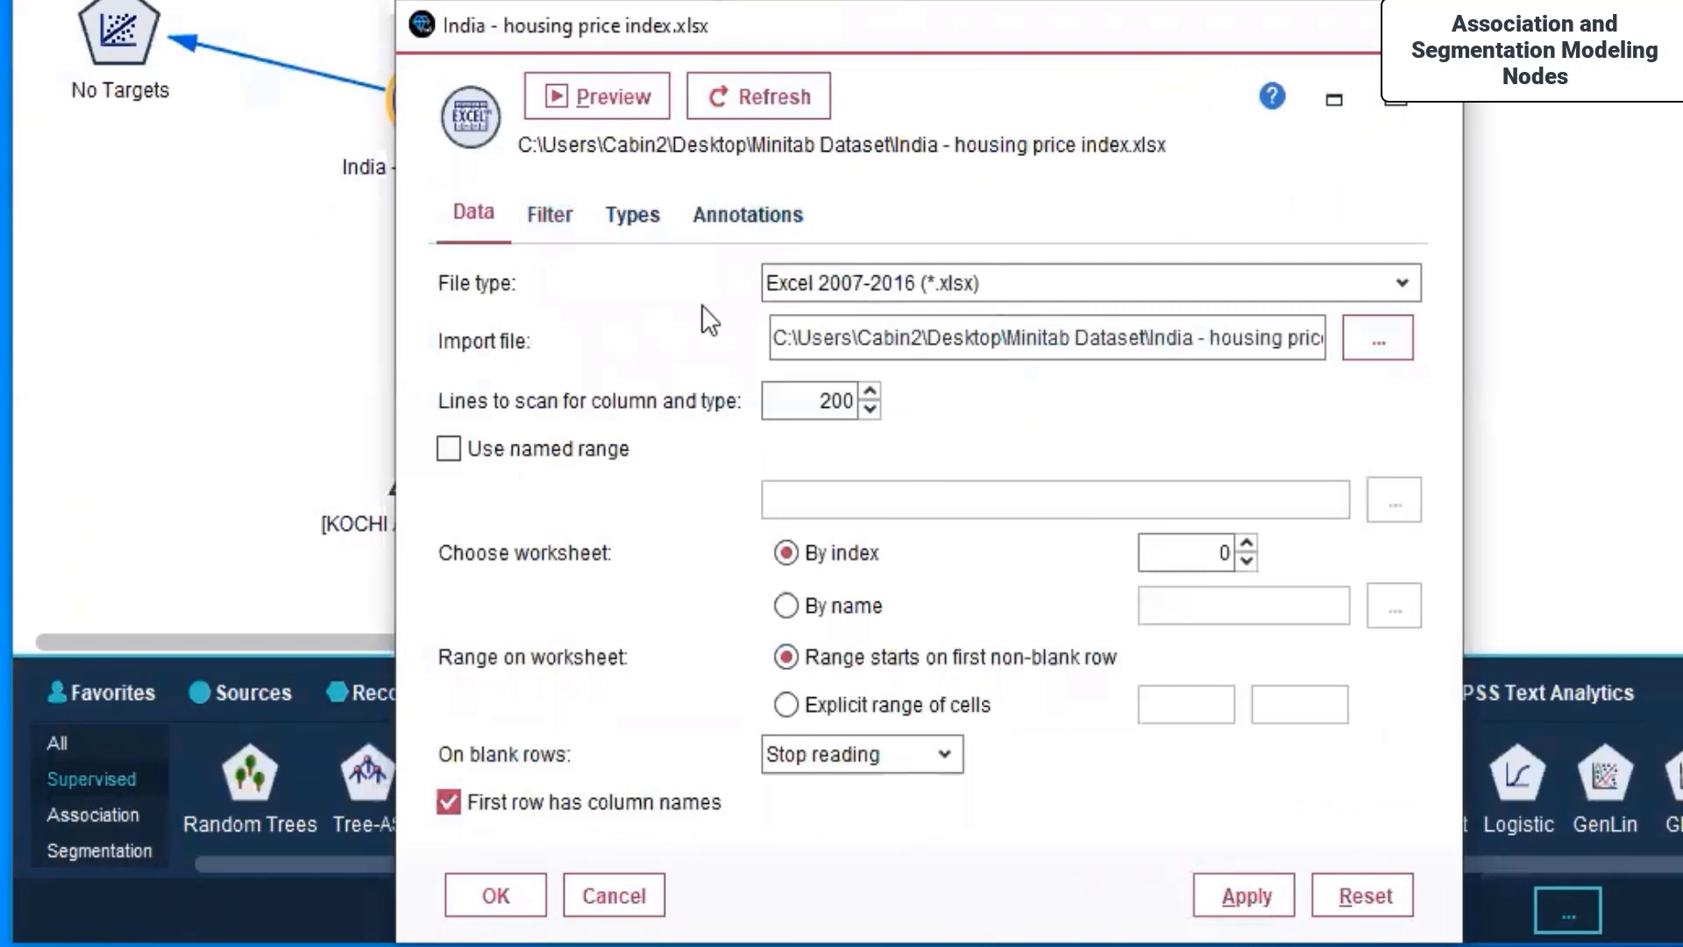
{"action": "left_click", "coordinate": [547, 215]}
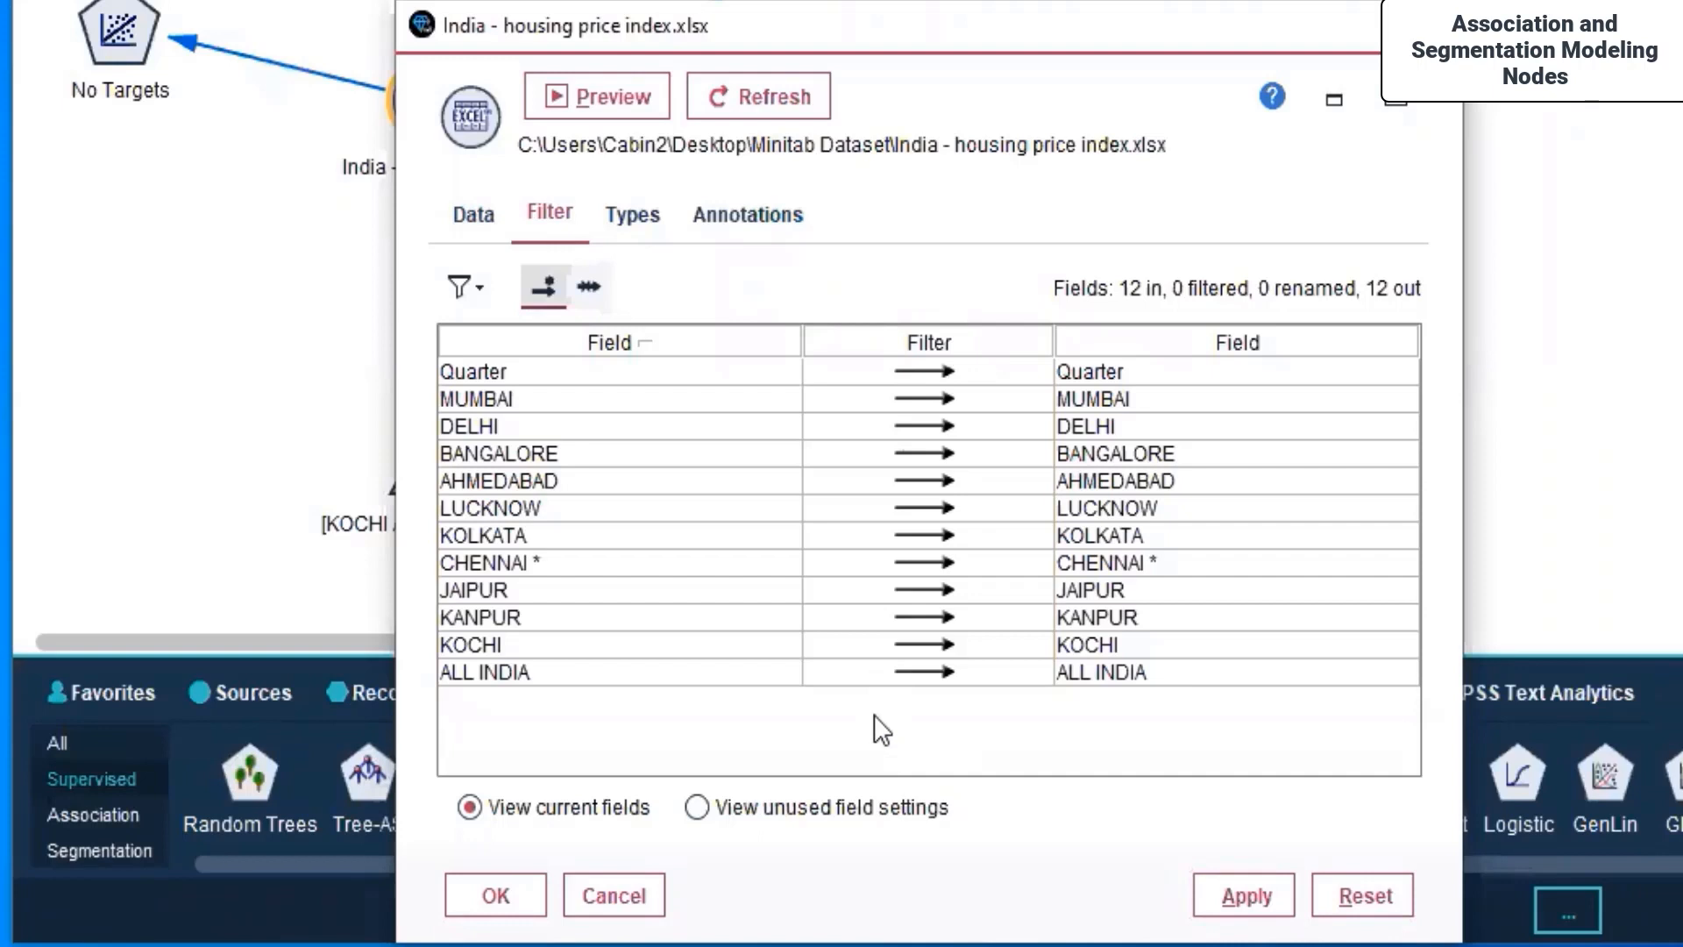
{"action": "left_click", "coordinate": [613, 218]}
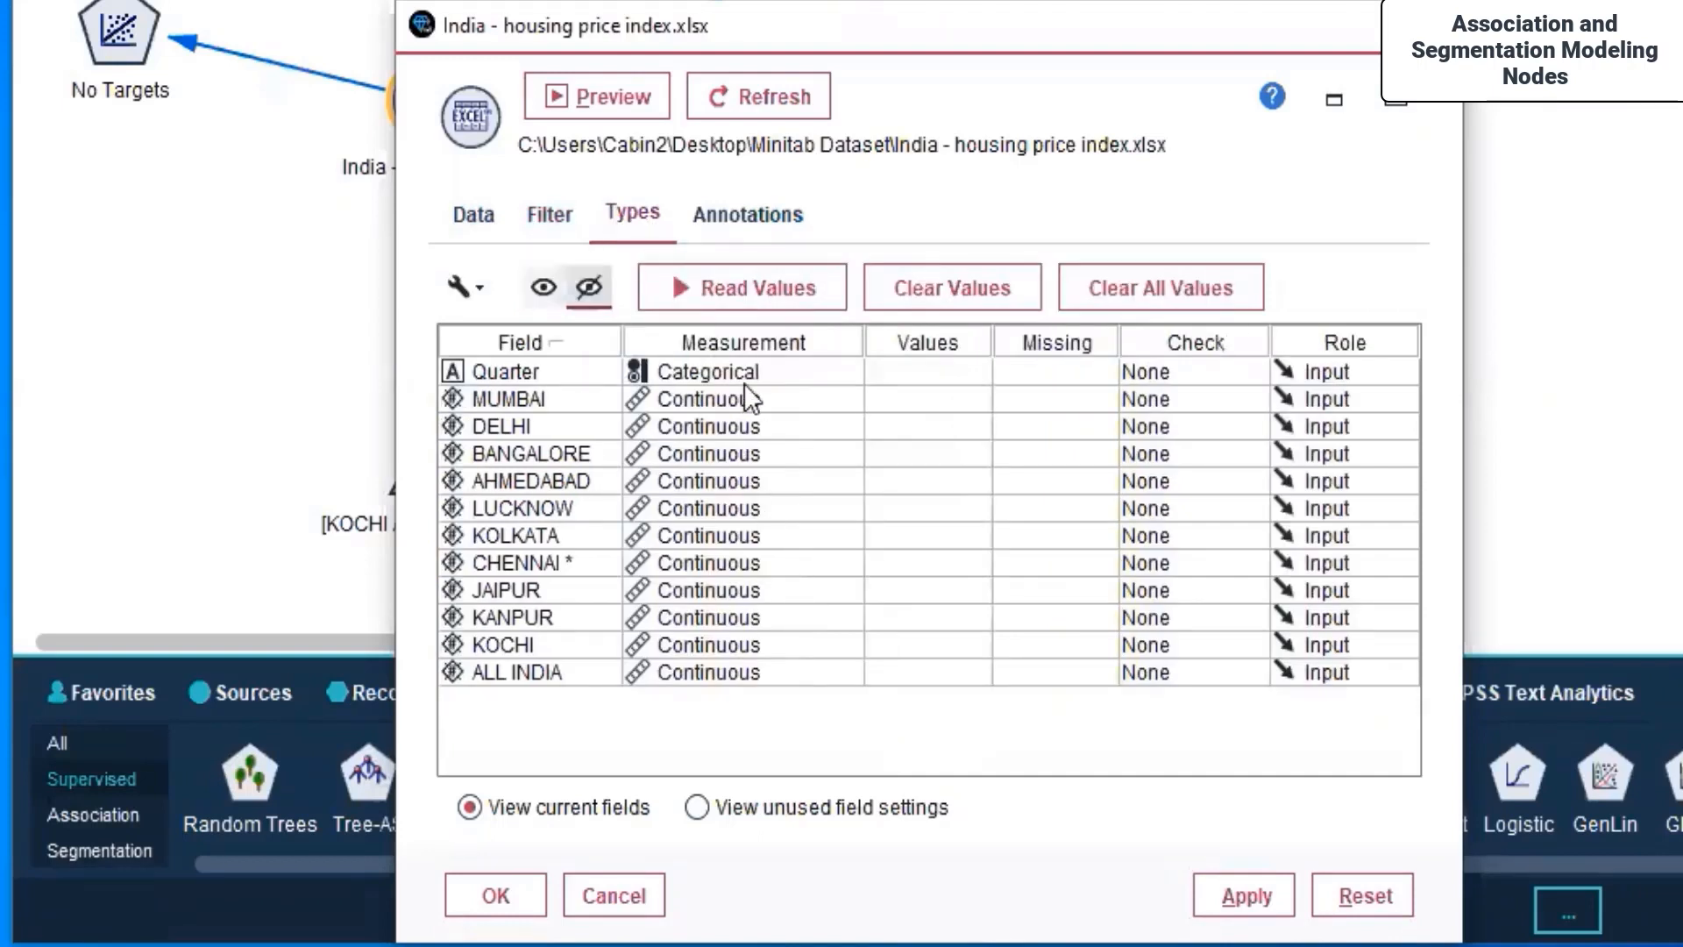
{"action": "left_click", "coordinate": [774, 390]}
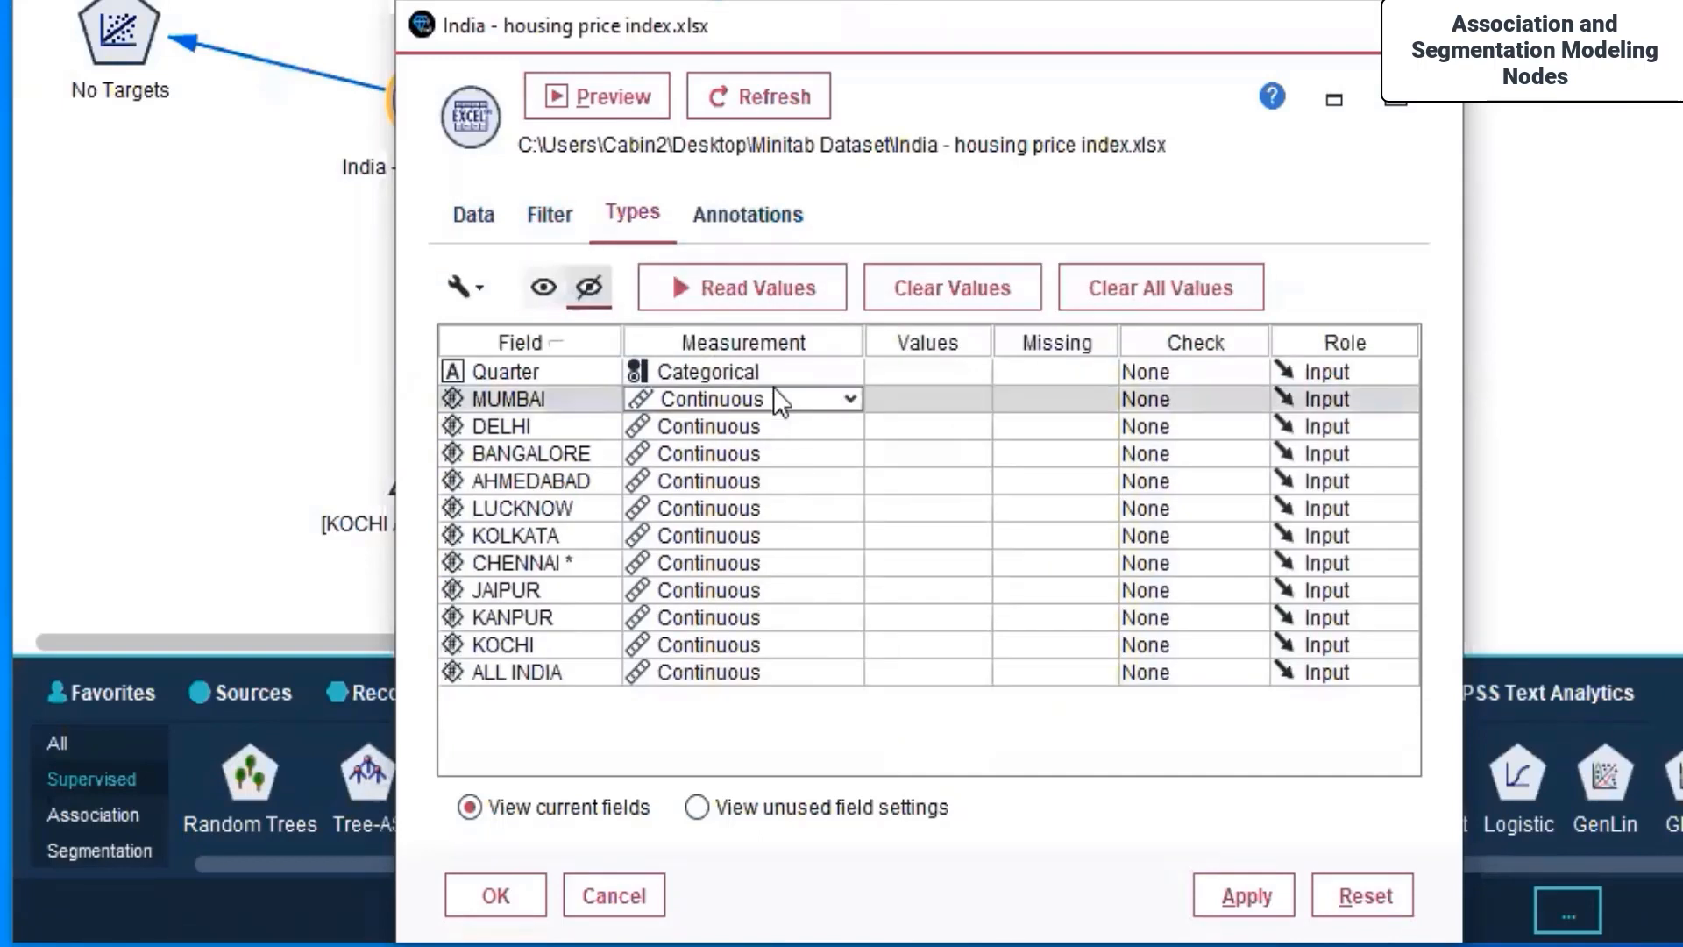
{"action": "left_click", "coordinate": [847, 402]}
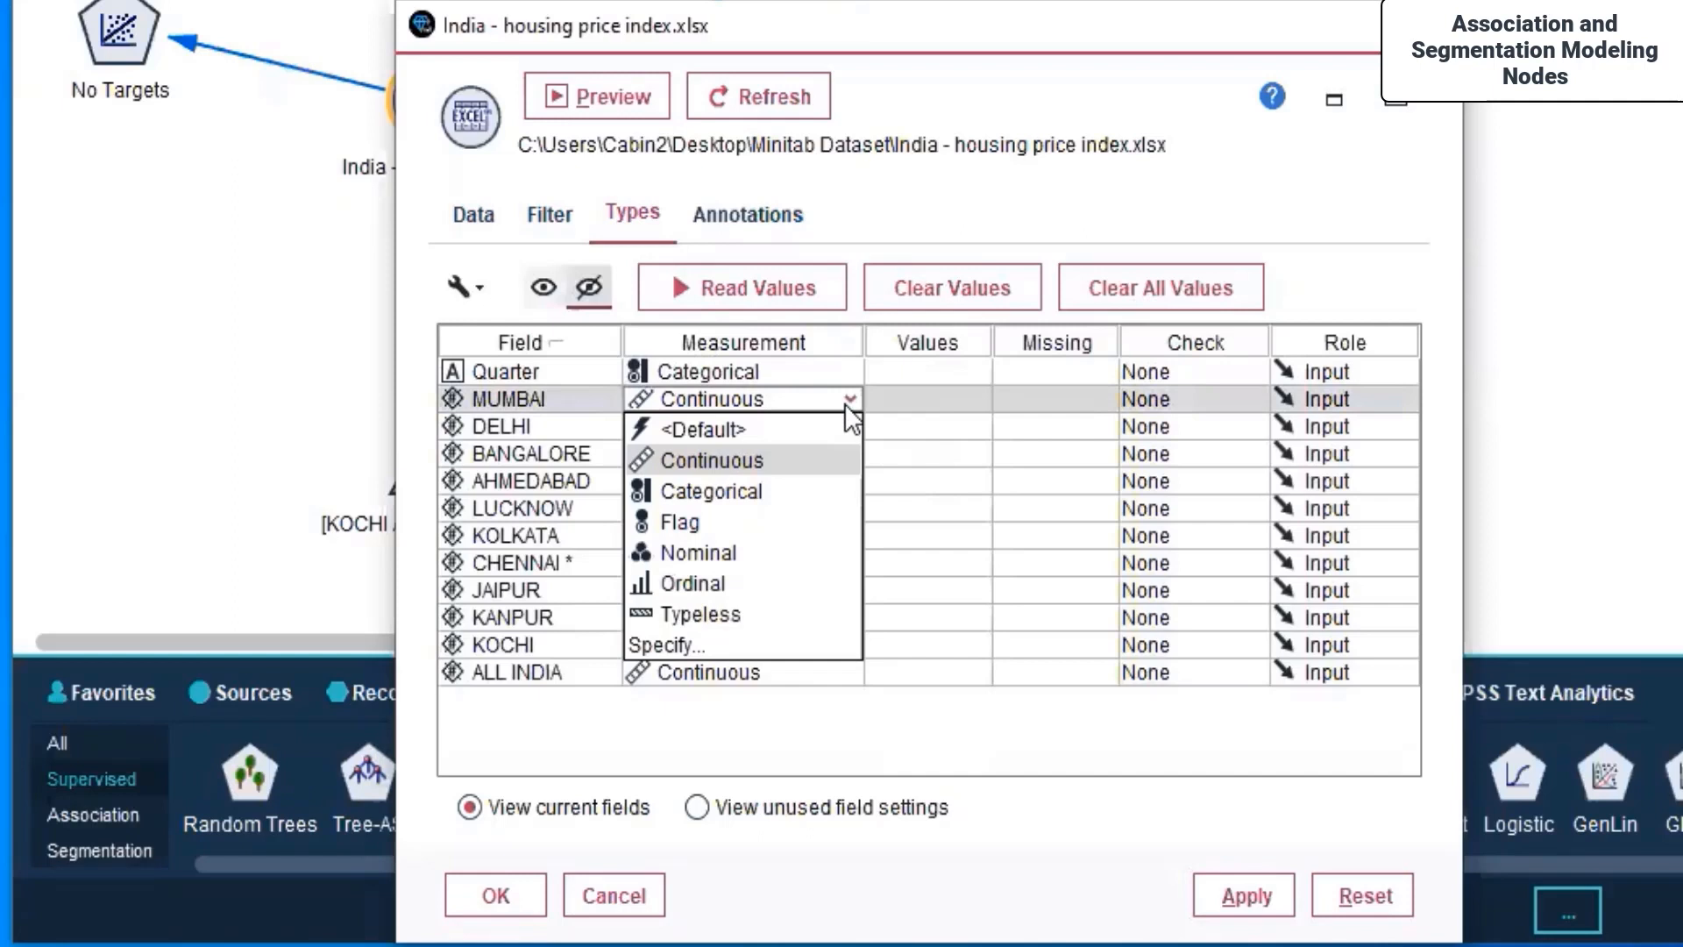
{"action": "left_click", "coordinate": [706, 430]}
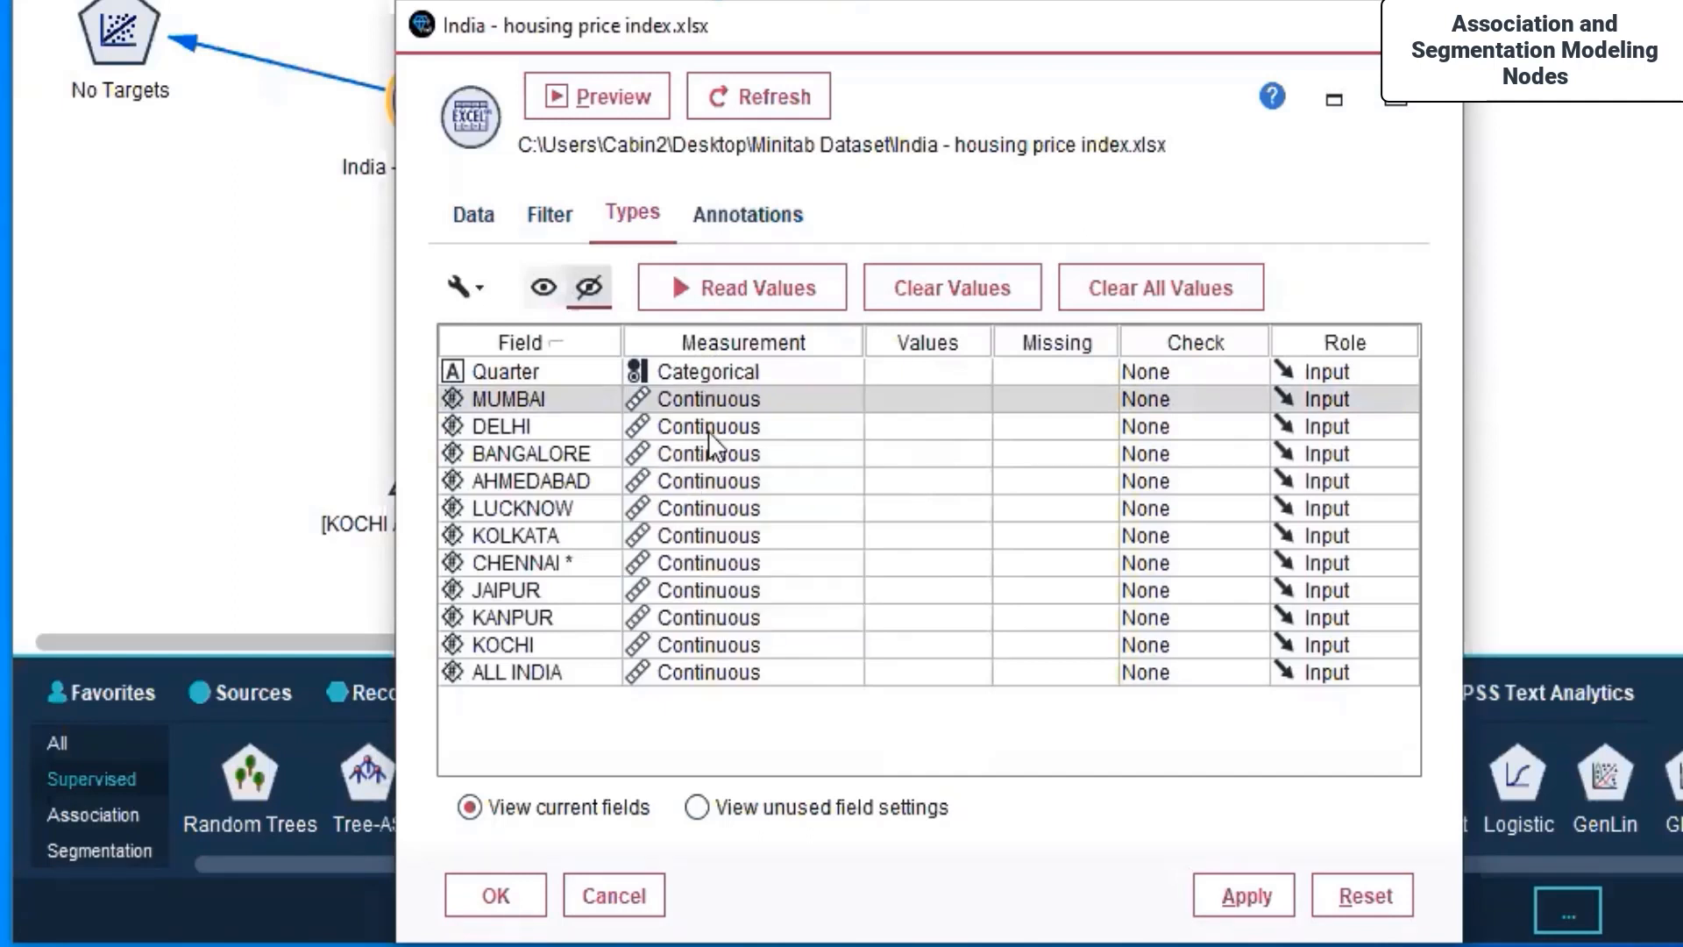
Step: Set the measurement of the DELHI, BANGALORE, AHMEDABAD and LUCKNOW fields to <Default>
{"action": "left_click", "coordinate": [709, 431]}
{"action": "left_click", "coordinate": [714, 446]}
{"action": "left_click", "coordinate": [714, 454]}
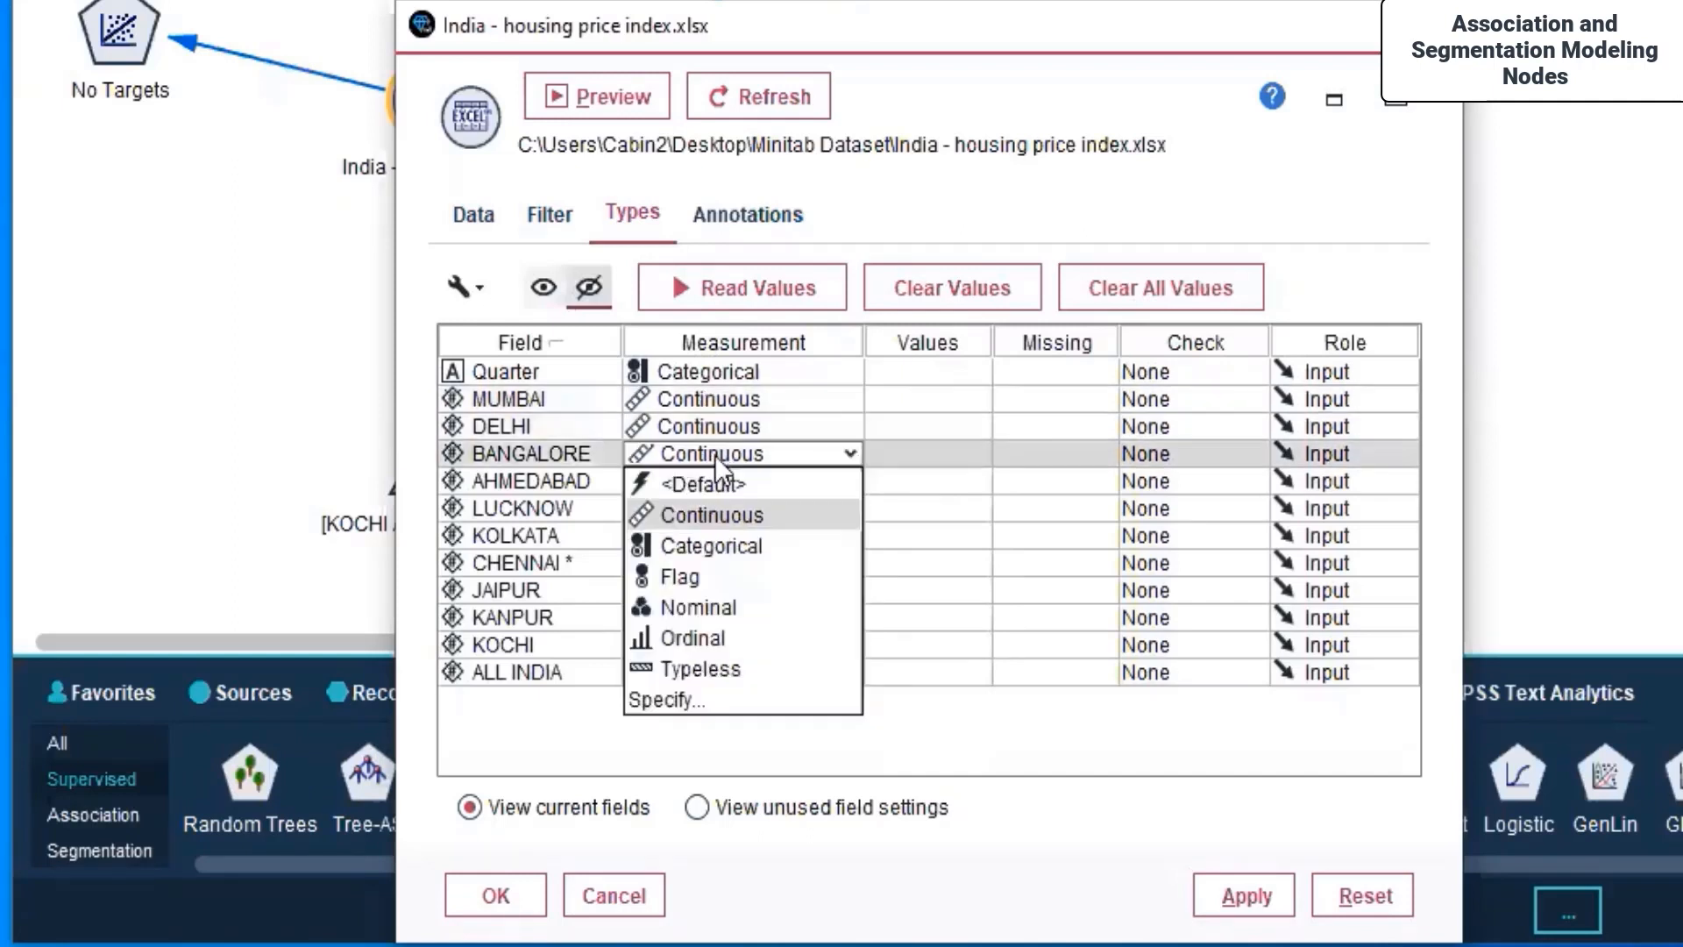
{"action": "left_click", "coordinate": [724, 479]}
{"action": "left_click", "coordinate": [718, 486]}
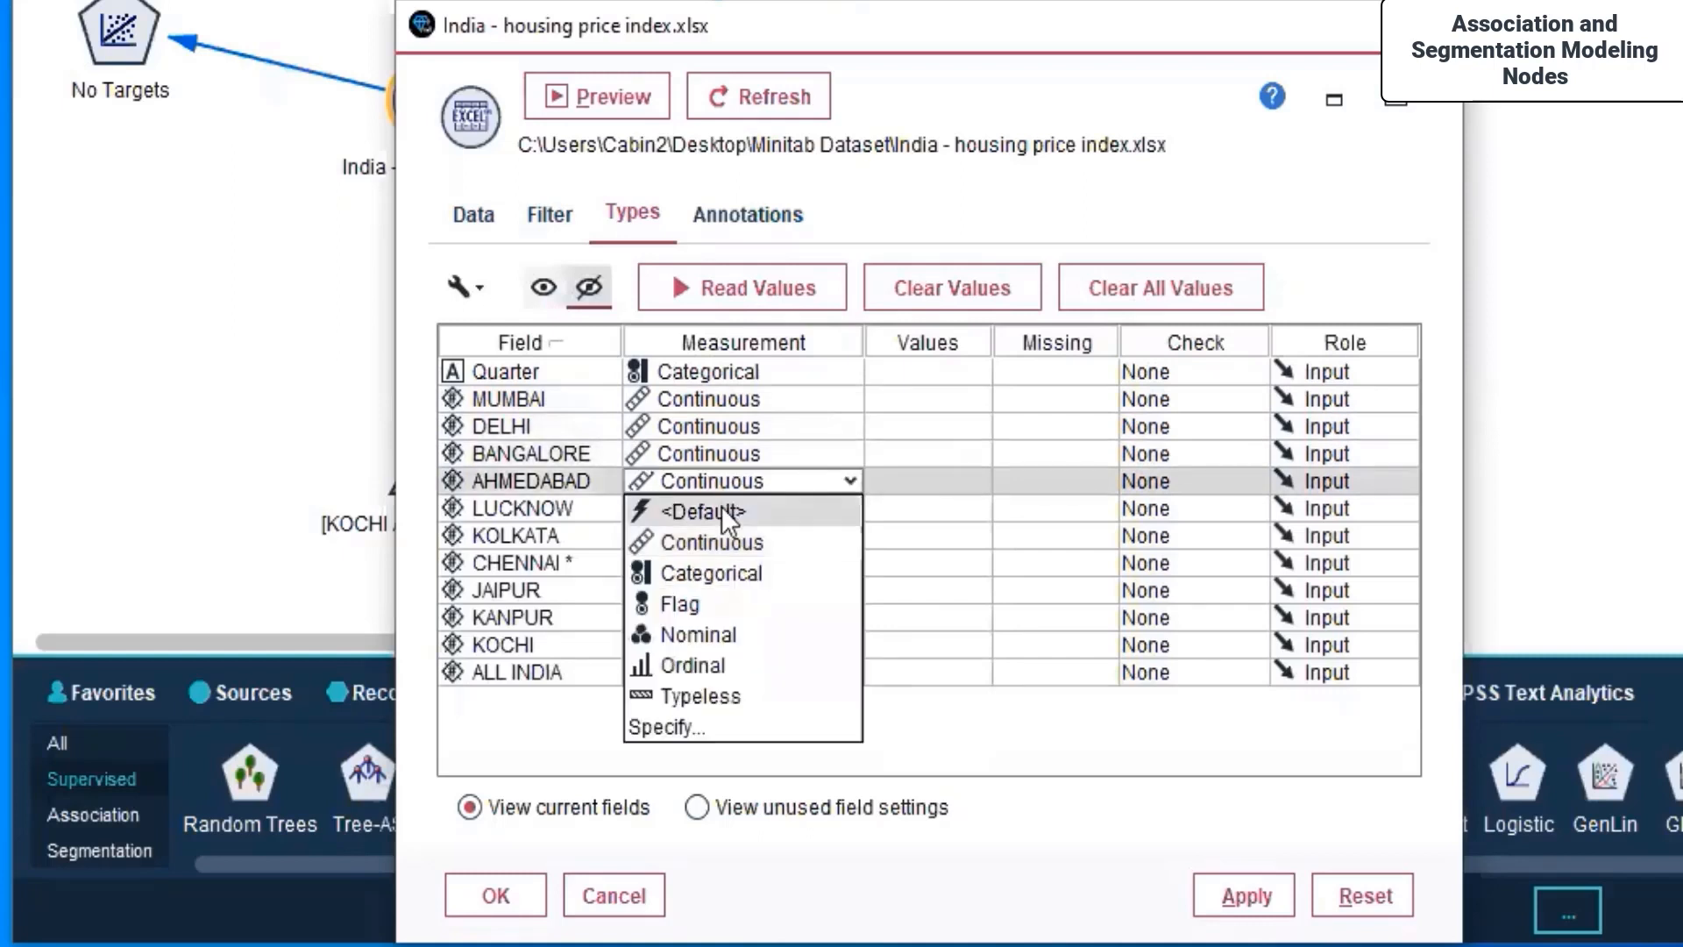
{"action": "left_click", "coordinate": [722, 508]}
{"action": "left_click", "coordinate": [714, 508]}
{"action": "left_click", "coordinate": [714, 538]}
Step: Set the measurement of the KOLKATA, CHENNAI * and JAIPUR fields to <Default>
{"action": "left_click", "coordinate": [714, 536]}
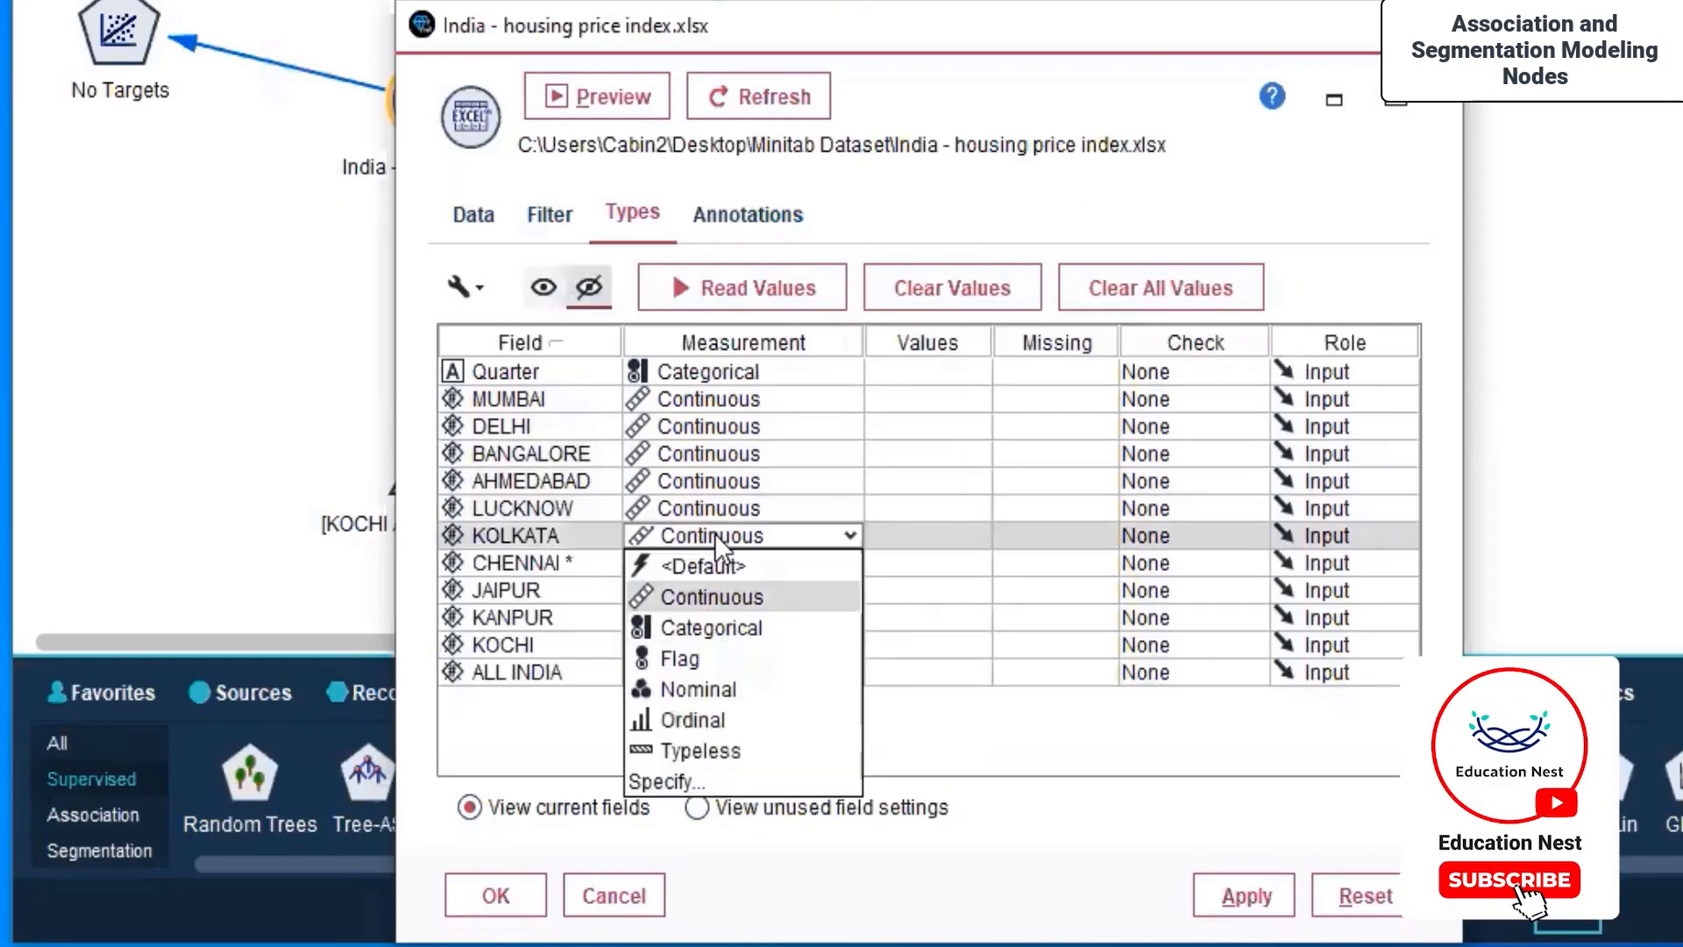
{"action": "left_click", "coordinate": [714, 566]}
{"action": "left_click", "coordinate": [713, 567]}
{"action": "left_click", "coordinate": [718, 588]}
{"action": "left_click", "coordinate": [713, 590]}
{"action": "left_click", "coordinate": [711, 621]}
Step: Set the measurement of the KOCHI, ALL INDIA and Quarter fields to <Default>
{"action": "left_click", "coordinate": [714, 639]}
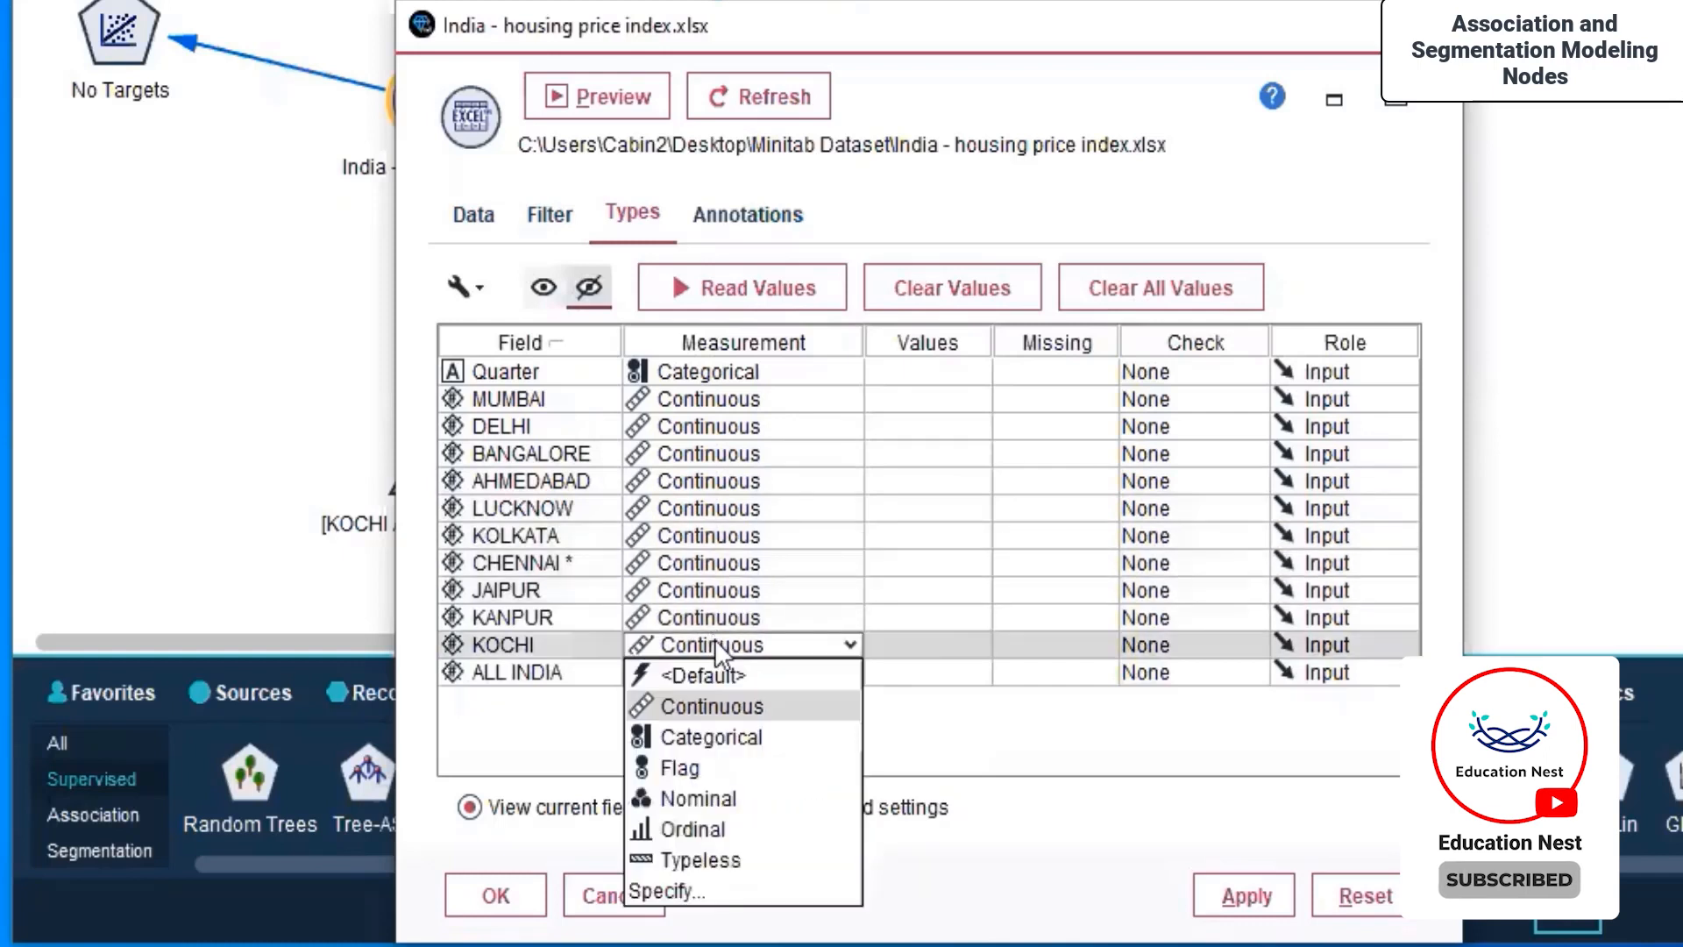
{"action": "left_click", "coordinate": [712, 673]}
{"action": "left_click", "coordinate": [713, 669]}
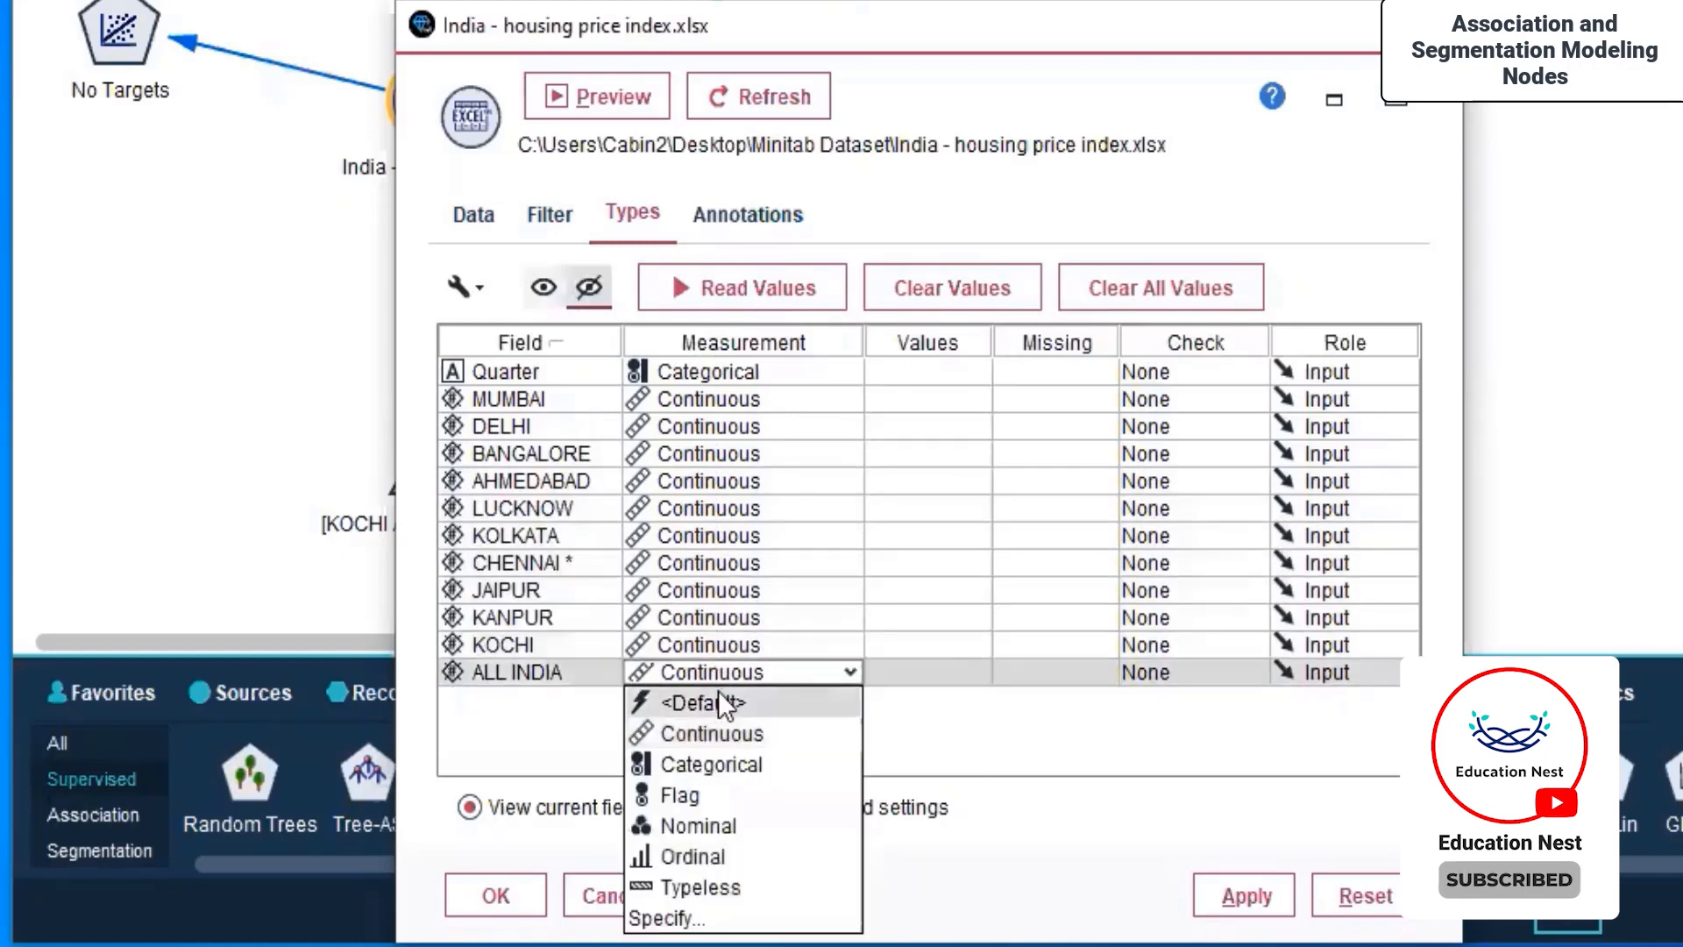
{"action": "left_click", "coordinate": [718, 691]}
{"action": "left_click", "coordinate": [676, 370]}
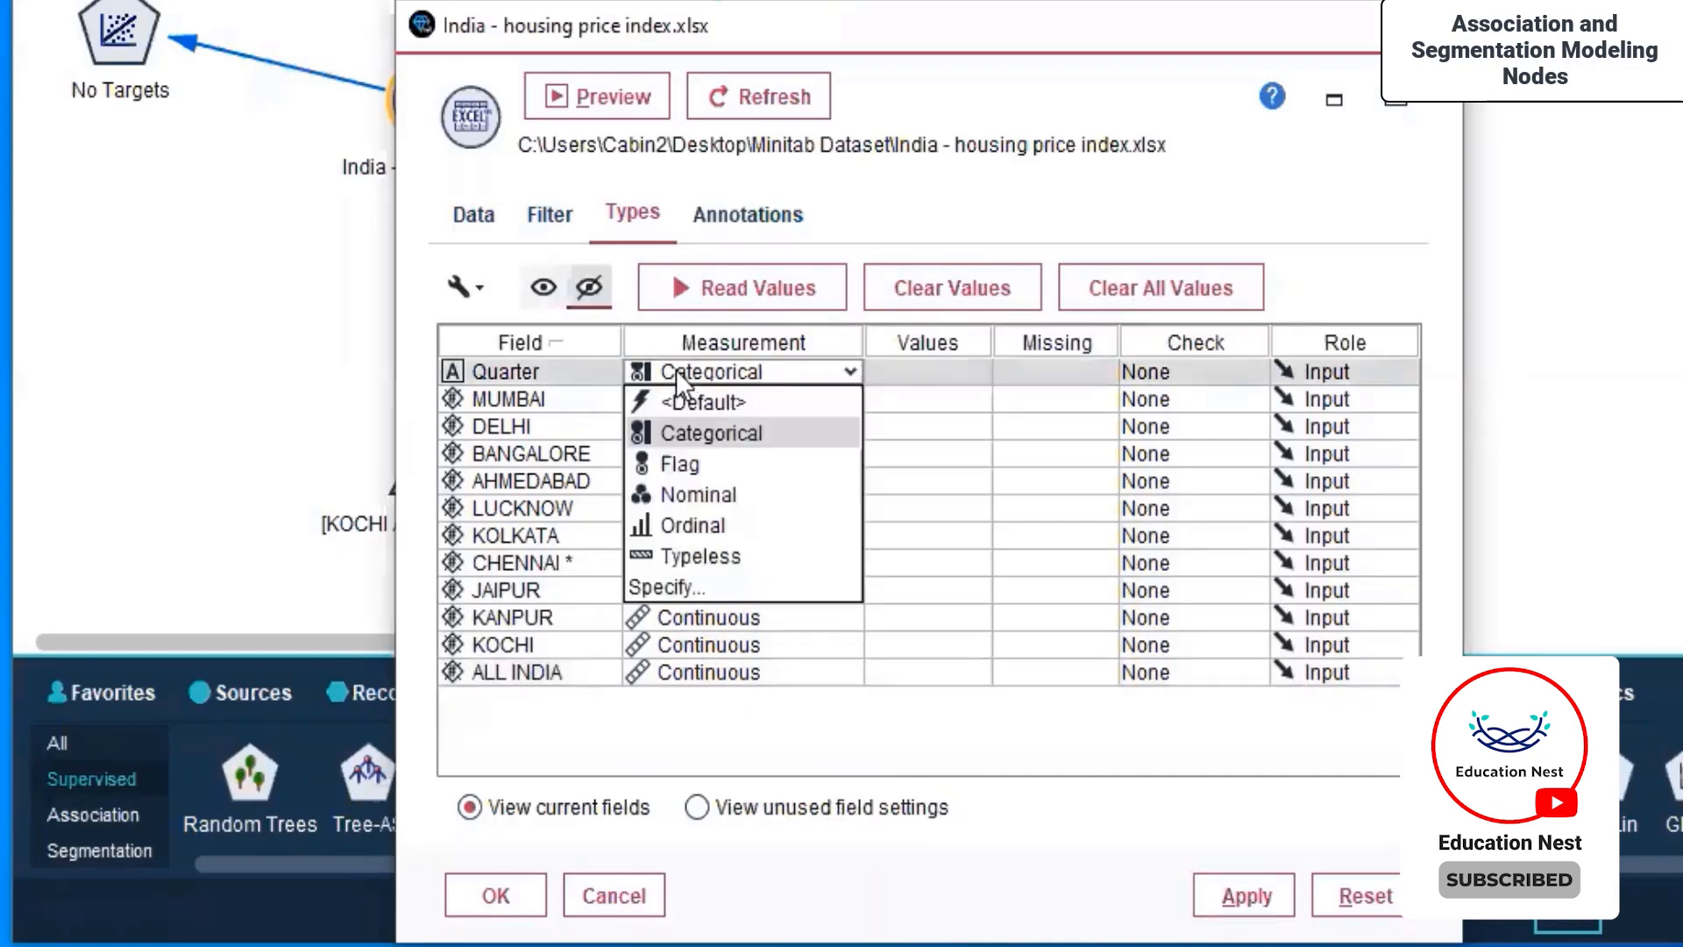
{"action": "left_click", "coordinate": [685, 403]}
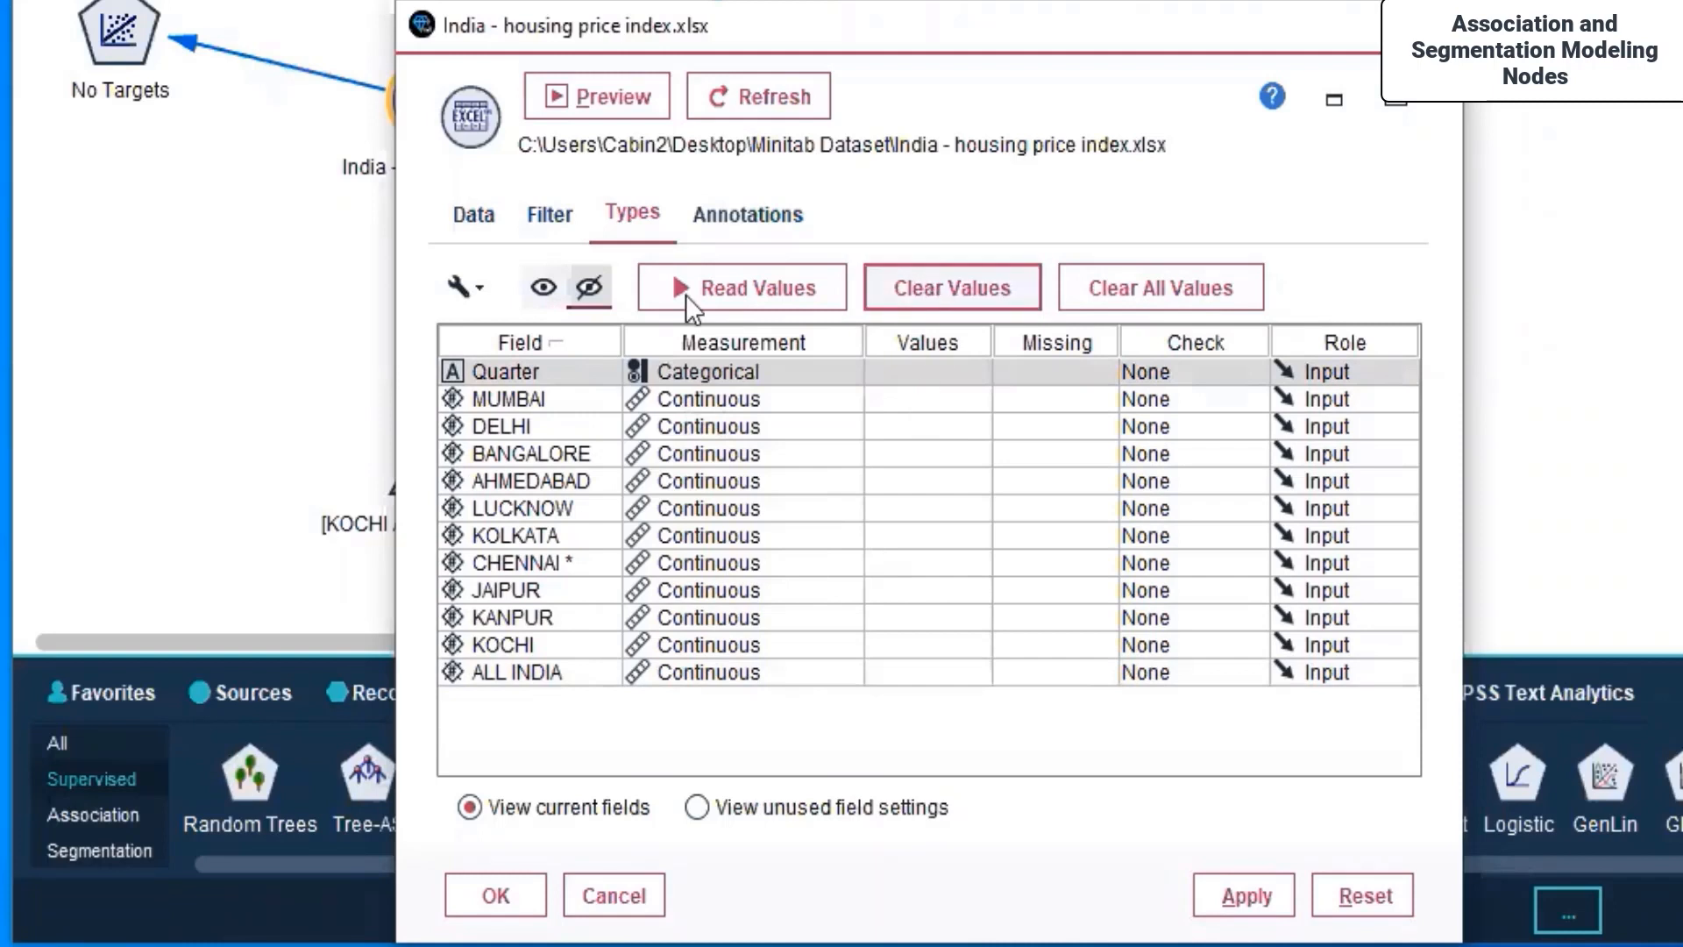
Step: Read the values for all fields of the Excel source, then apply the type definitions and close the node
{"action": "left_click", "coordinate": [750, 294]}
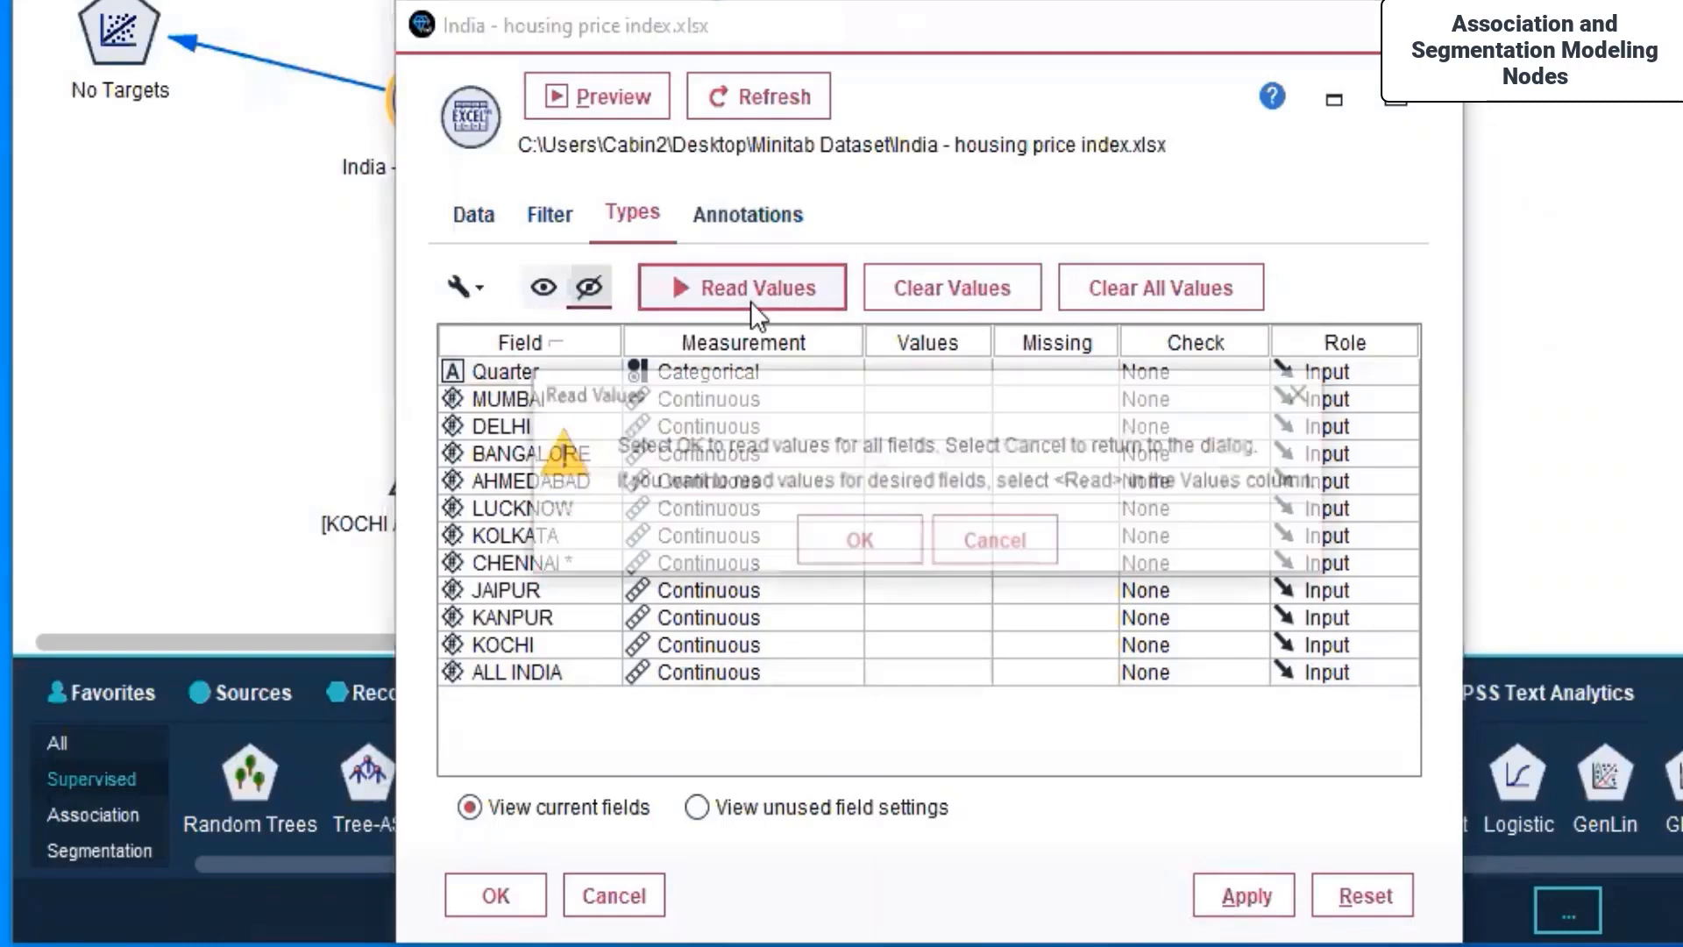
{"action": "left_click", "coordinate": [894, 535]}
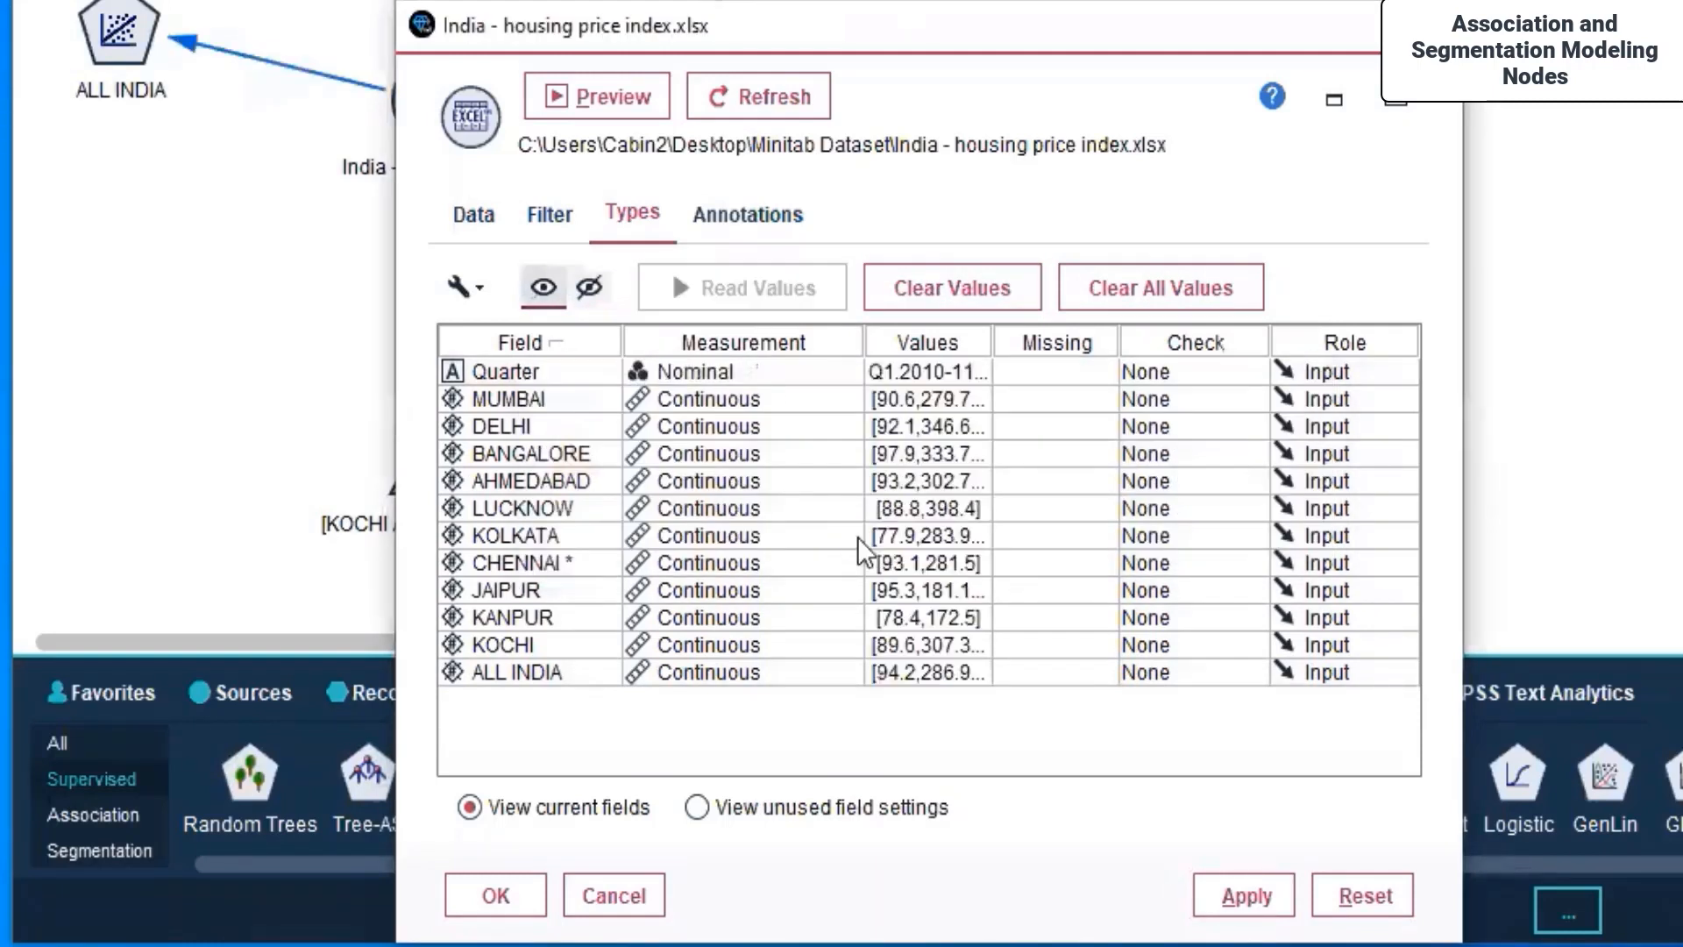
{"action": "left_click", "coordinate": [1277, 891]}
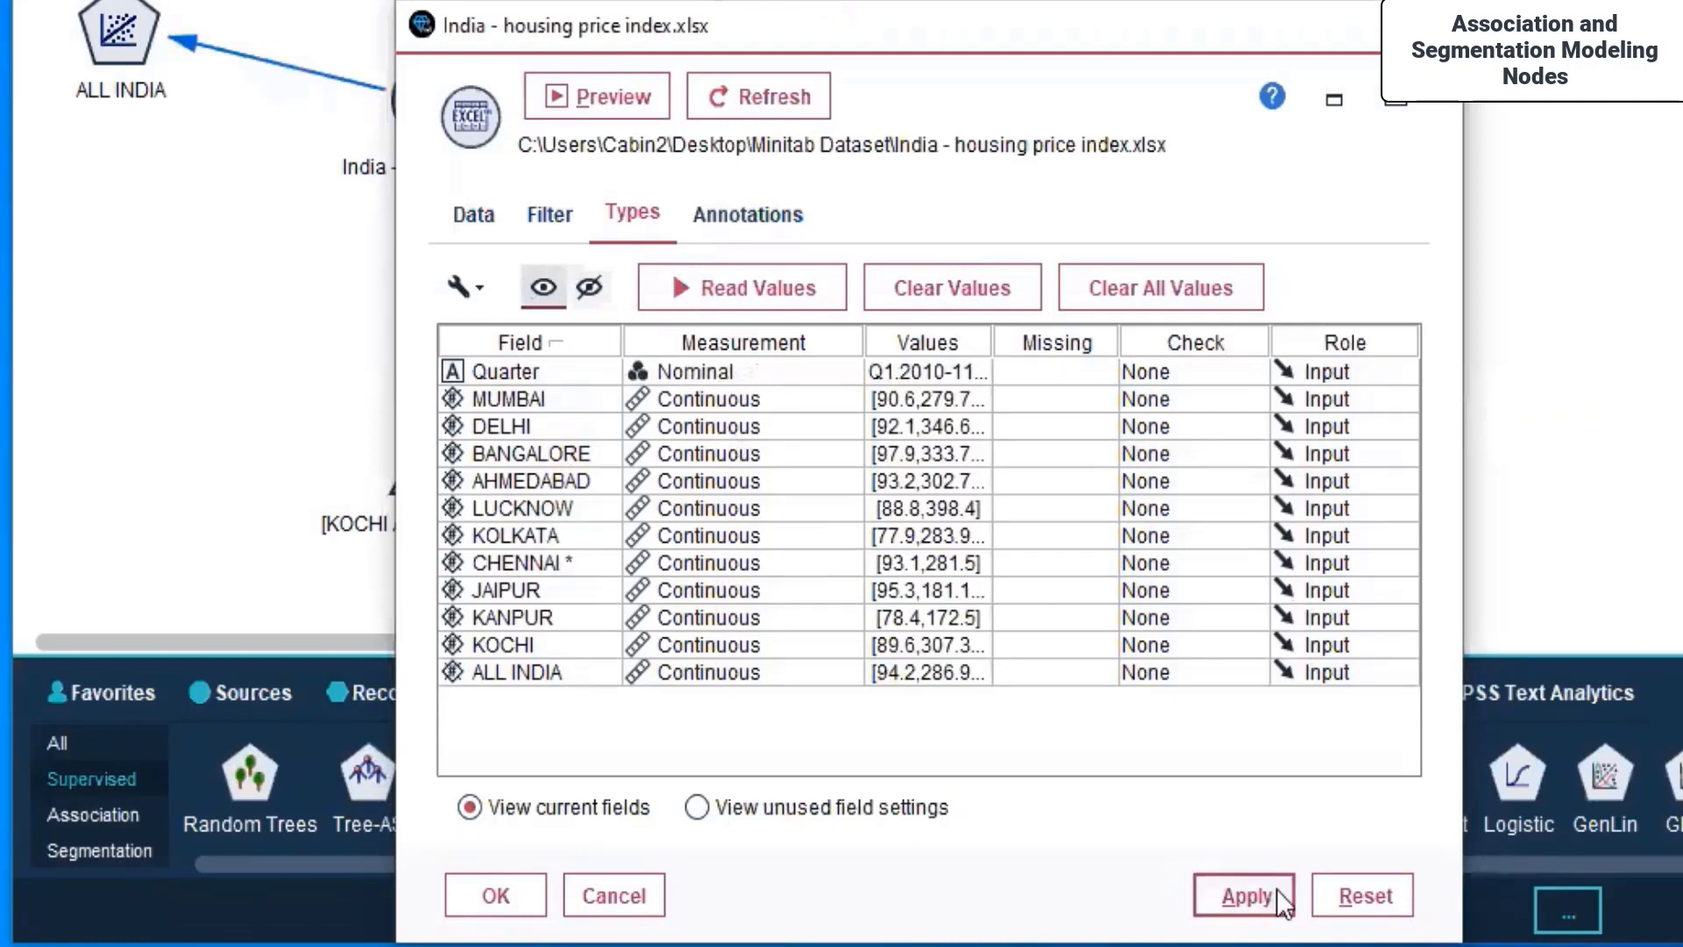
{"action": "left_click", "coordinate": [465, 892]}
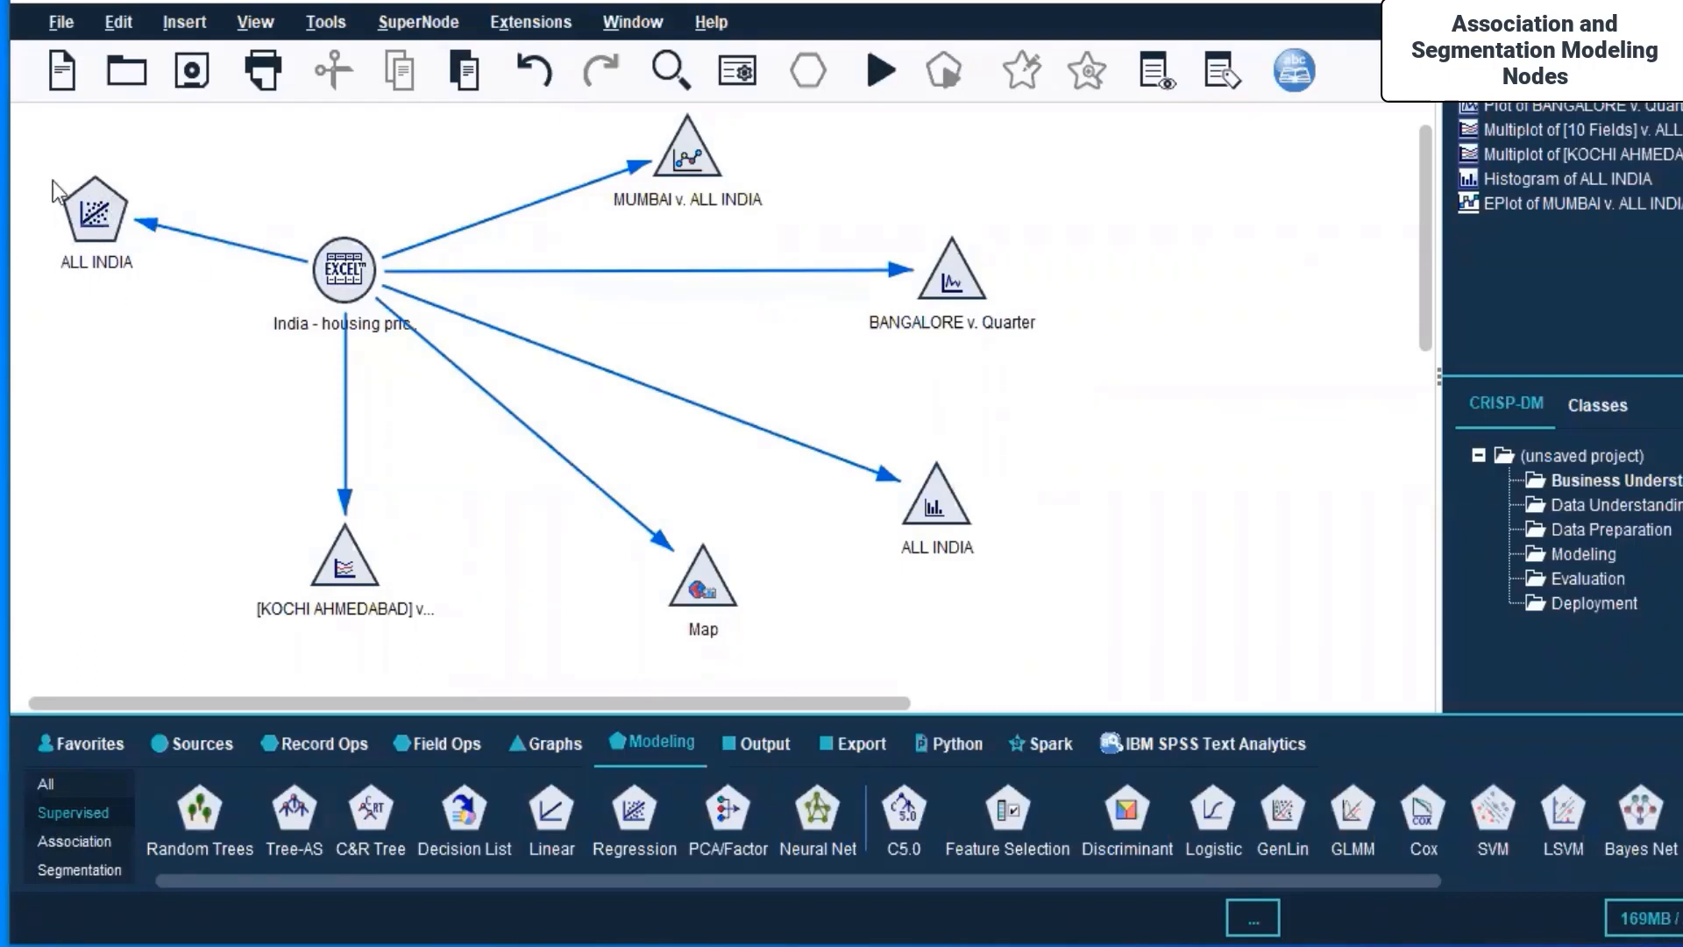
Step: Run the ALL INDIA regression node to build its model
{"action": "right_click", "coordinate": [97, 221]}
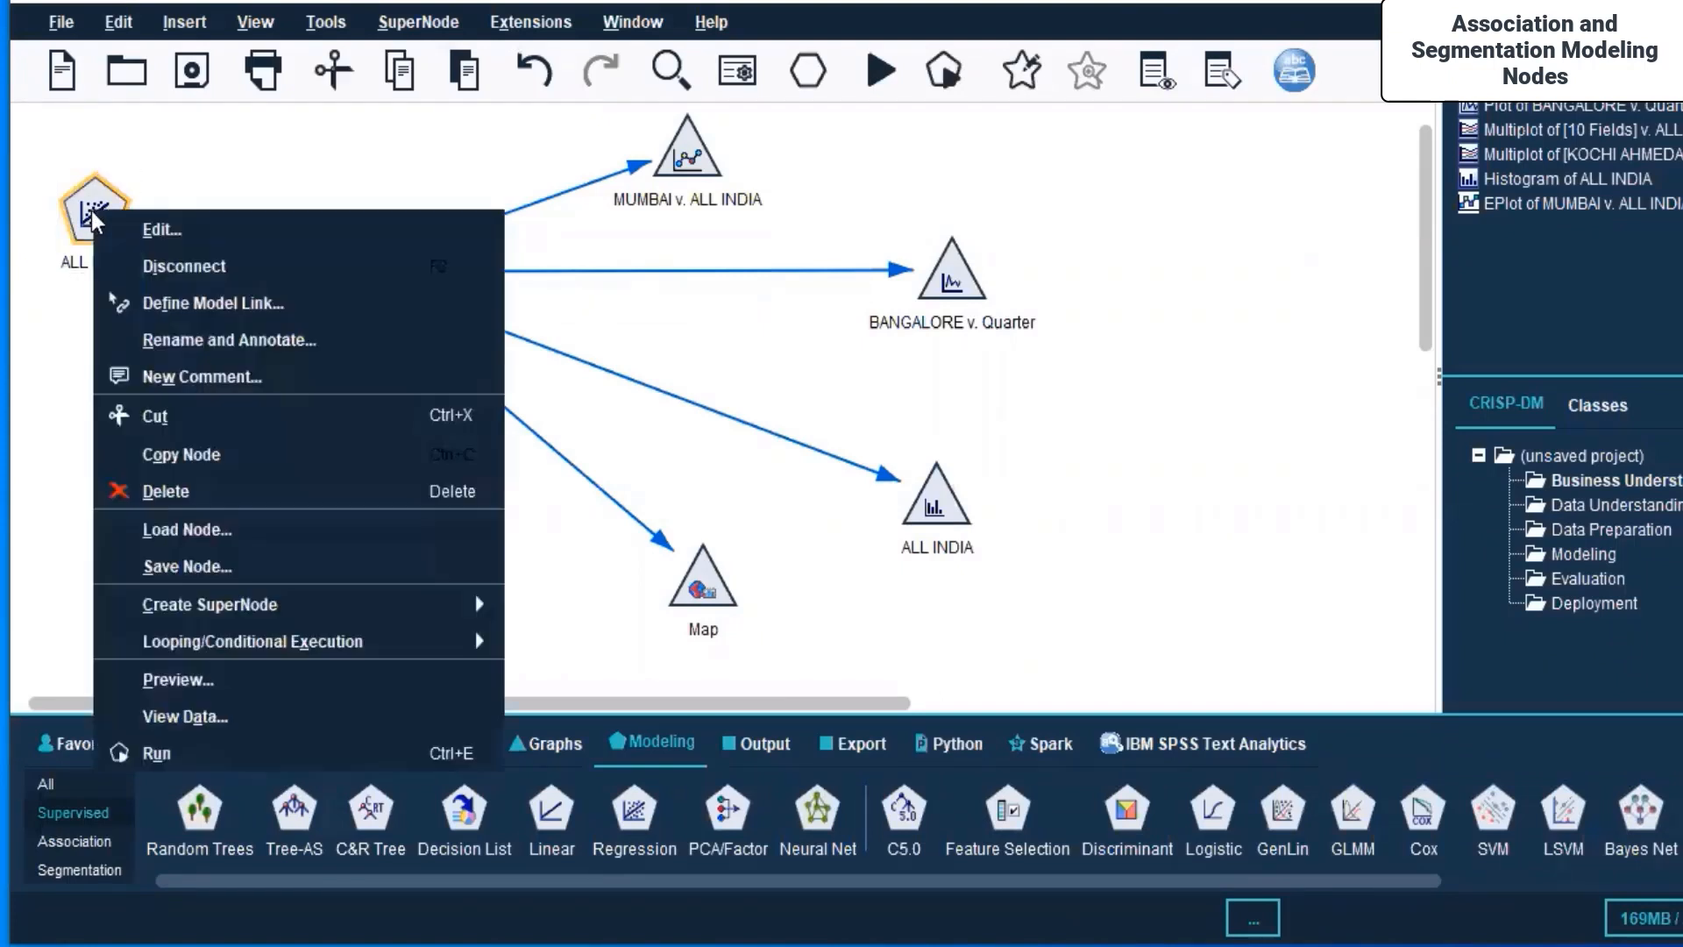
{"action": "left_click", "coordinate": [157, 753]}
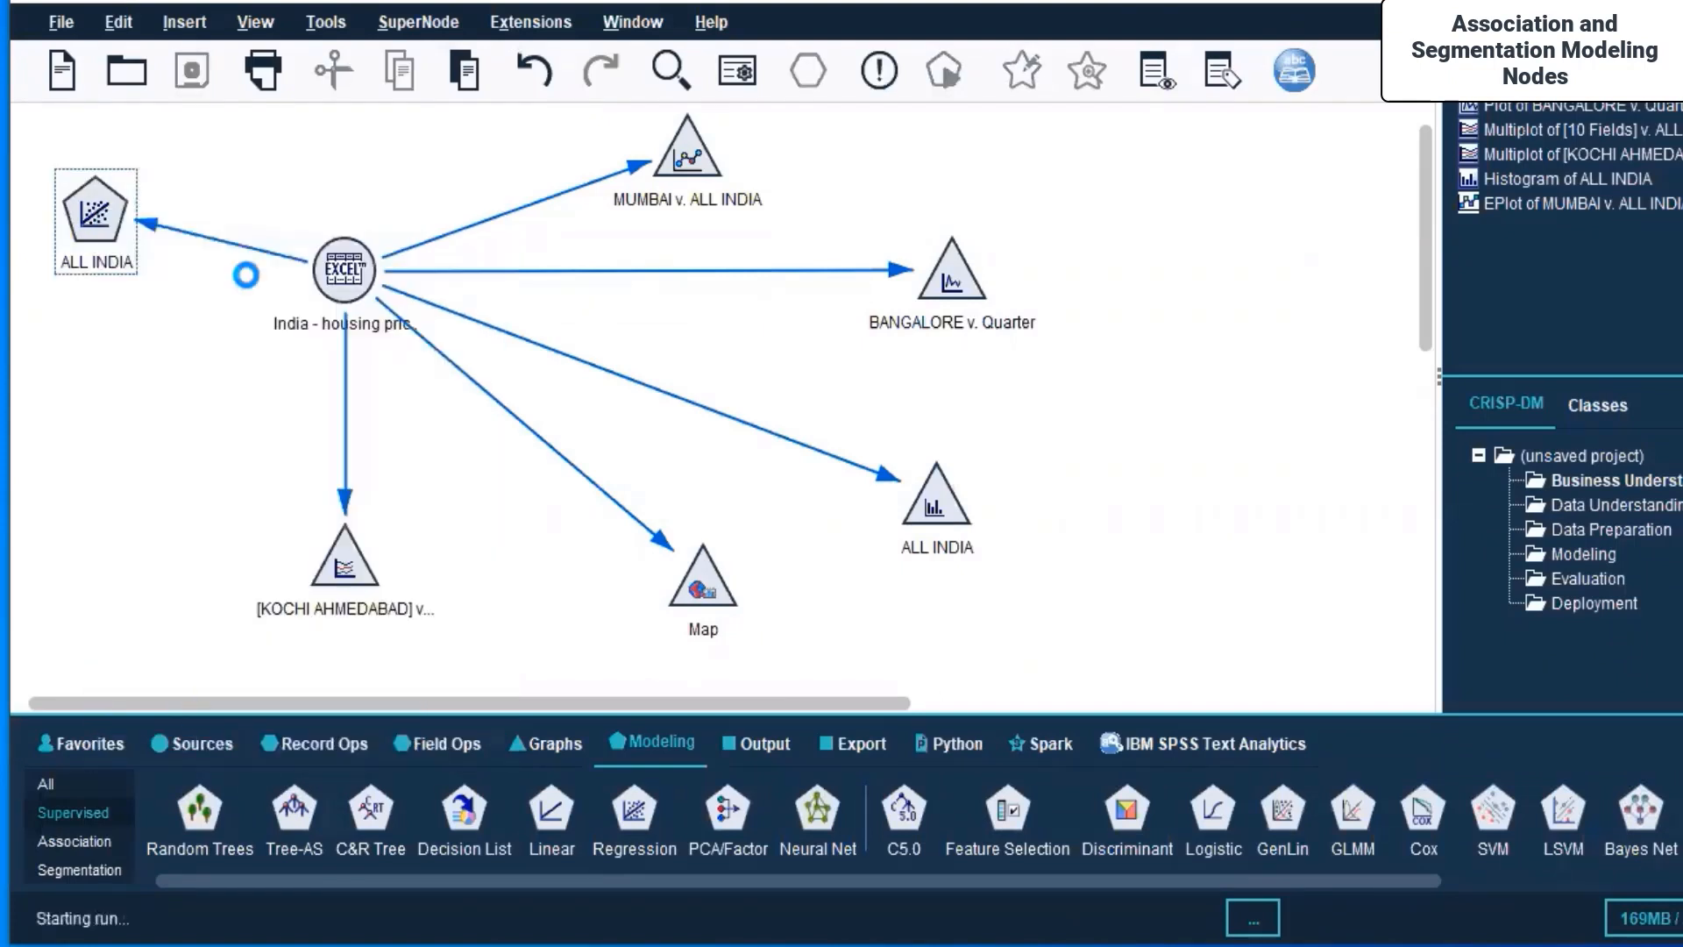
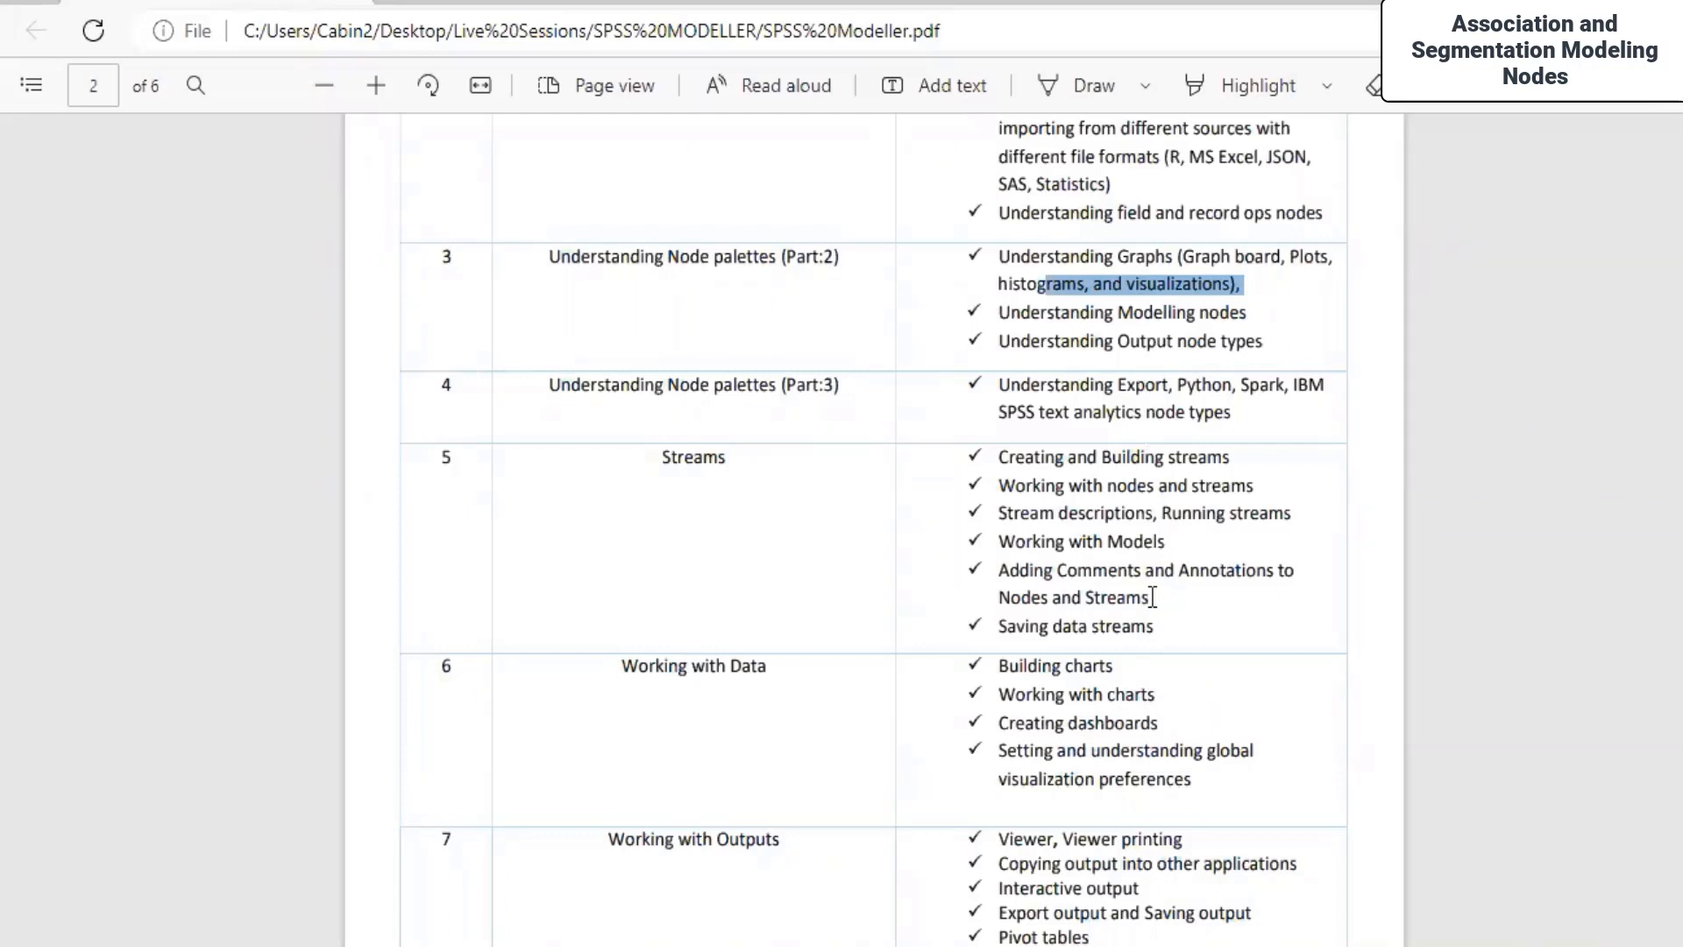
{"action": "scroll", "coordinate": [1075, 337], "scroll_direction": "up", "scroll_amount": 5}
{"action": "mouse_move", "coordinate": [1134, 376]}
{"action": "left_mouse_down"}
{"action": "mouse_move", "coordinate": [981, 379]}
{"action": "mouse_move", "coordinate": [1119, 391]}
{"action": "left_mouse_up"}
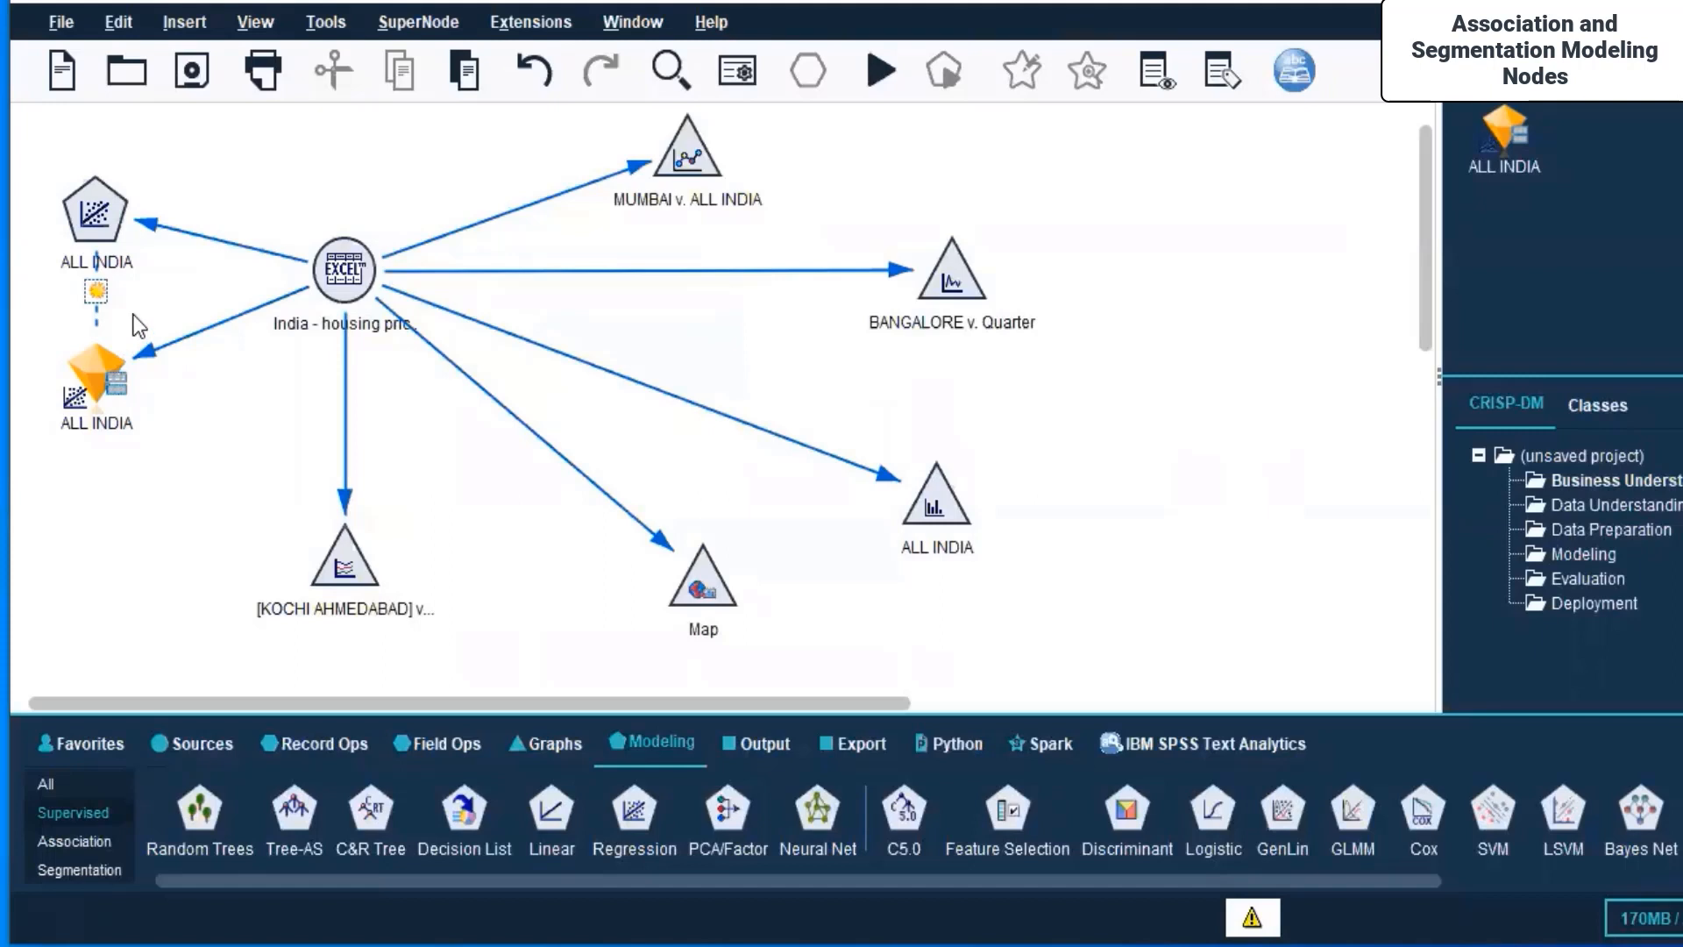
Step: Open the generated ALL INDIA model nugget and preview its output records
{"action": "double_click", "coordinate": [98, 370]}
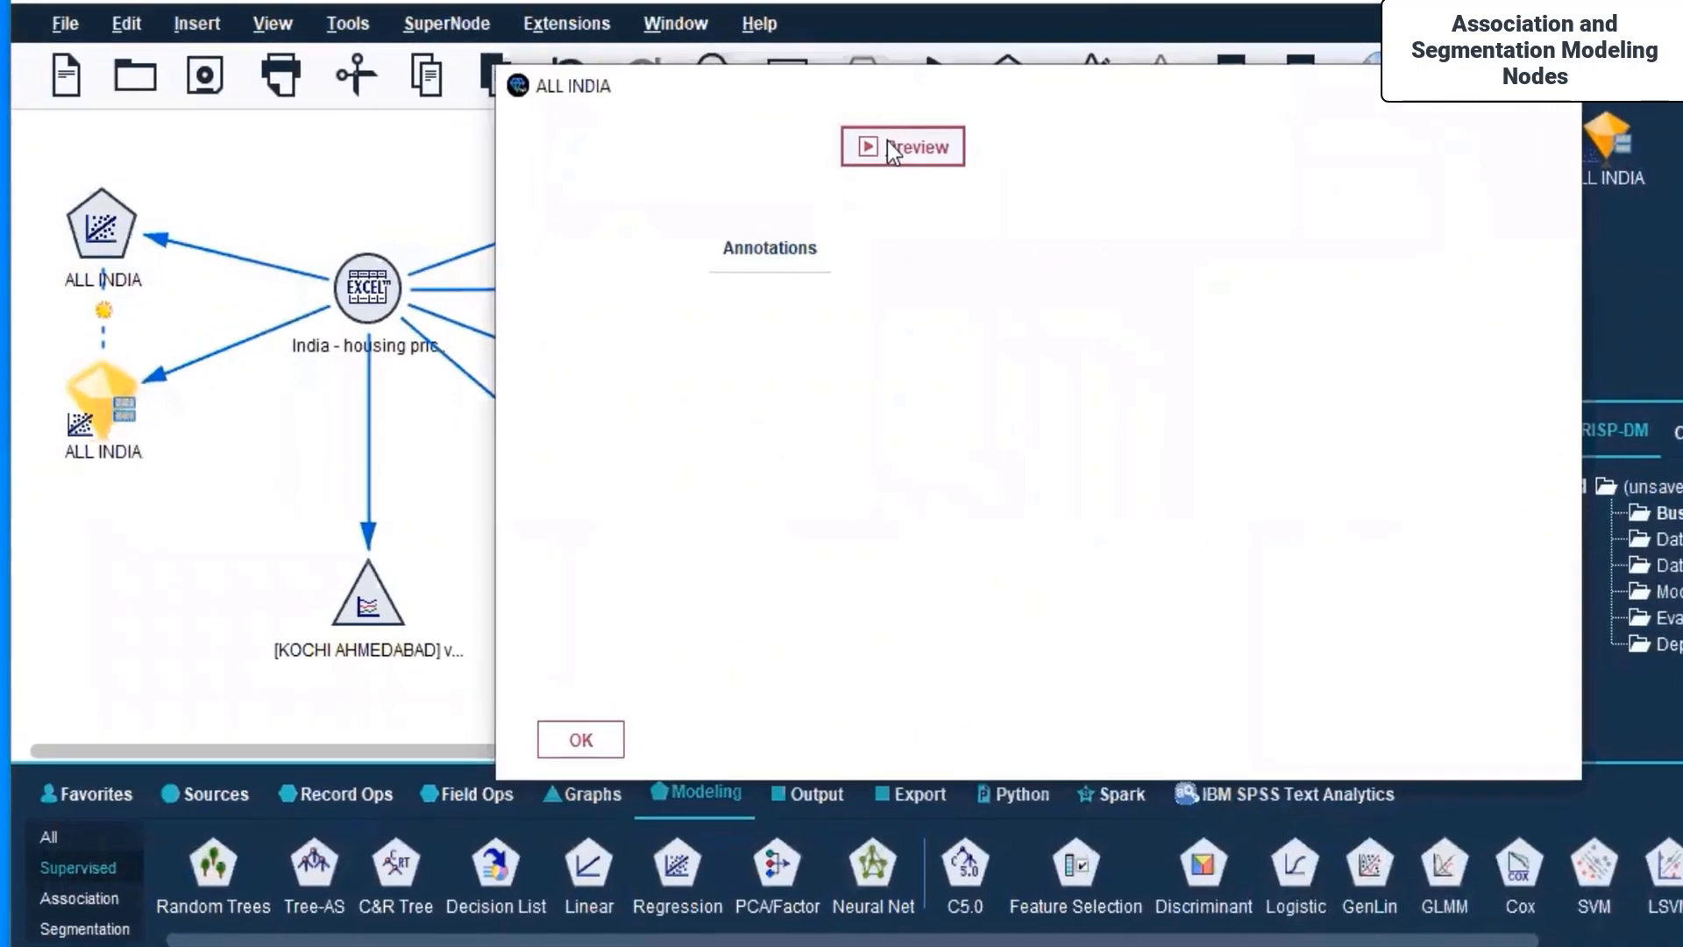
{"action": "left_click", "coordinate": [887, 140]}
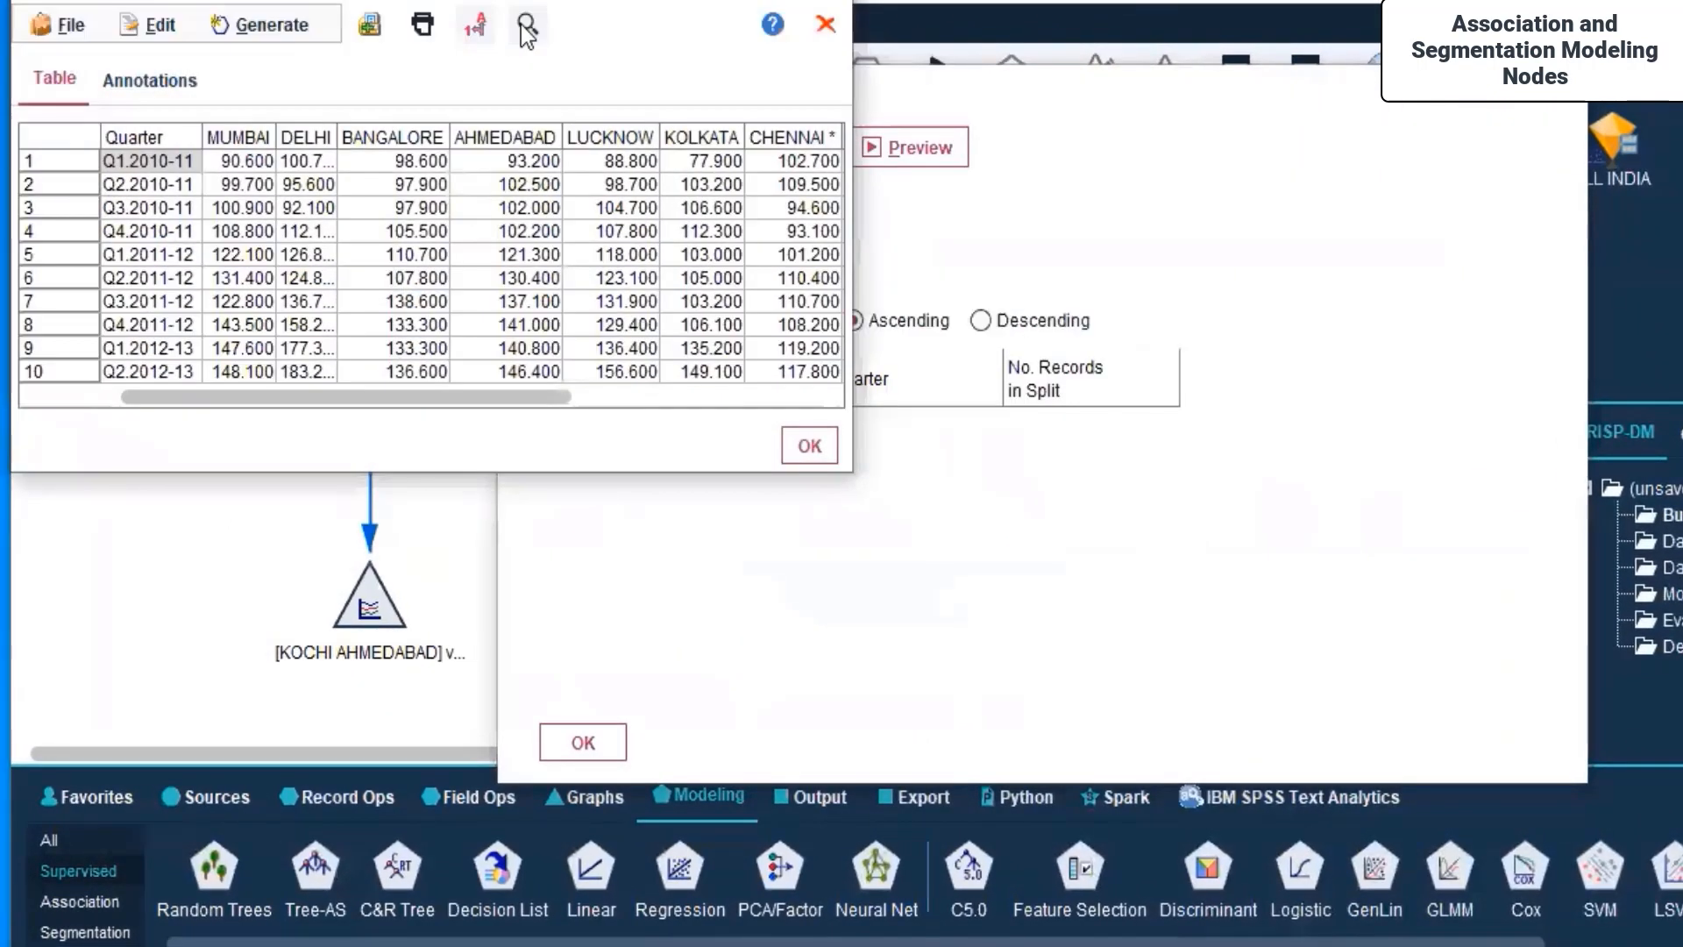
{"action": "left_click", "coordinate": [824, 90]}
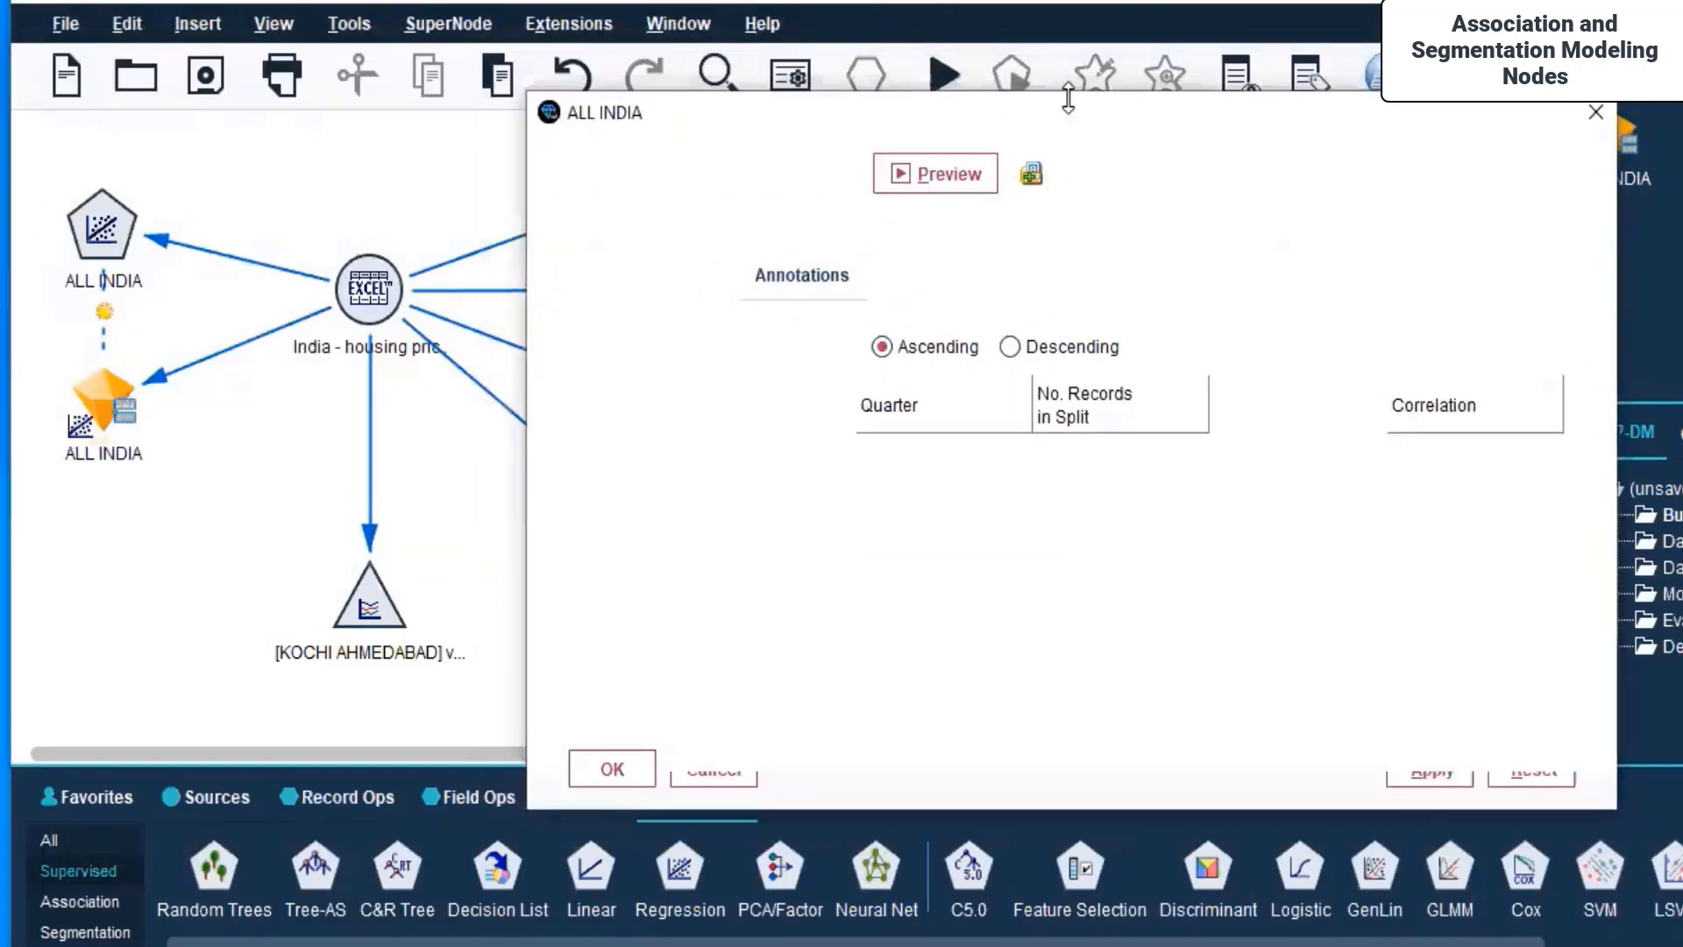
Step: Preview the model's records again in an enlarged window, check the annotations and the $E-ALL INDIA column, and close the model nugget
{"action": "left_click", "coordinate": [928, 174]}
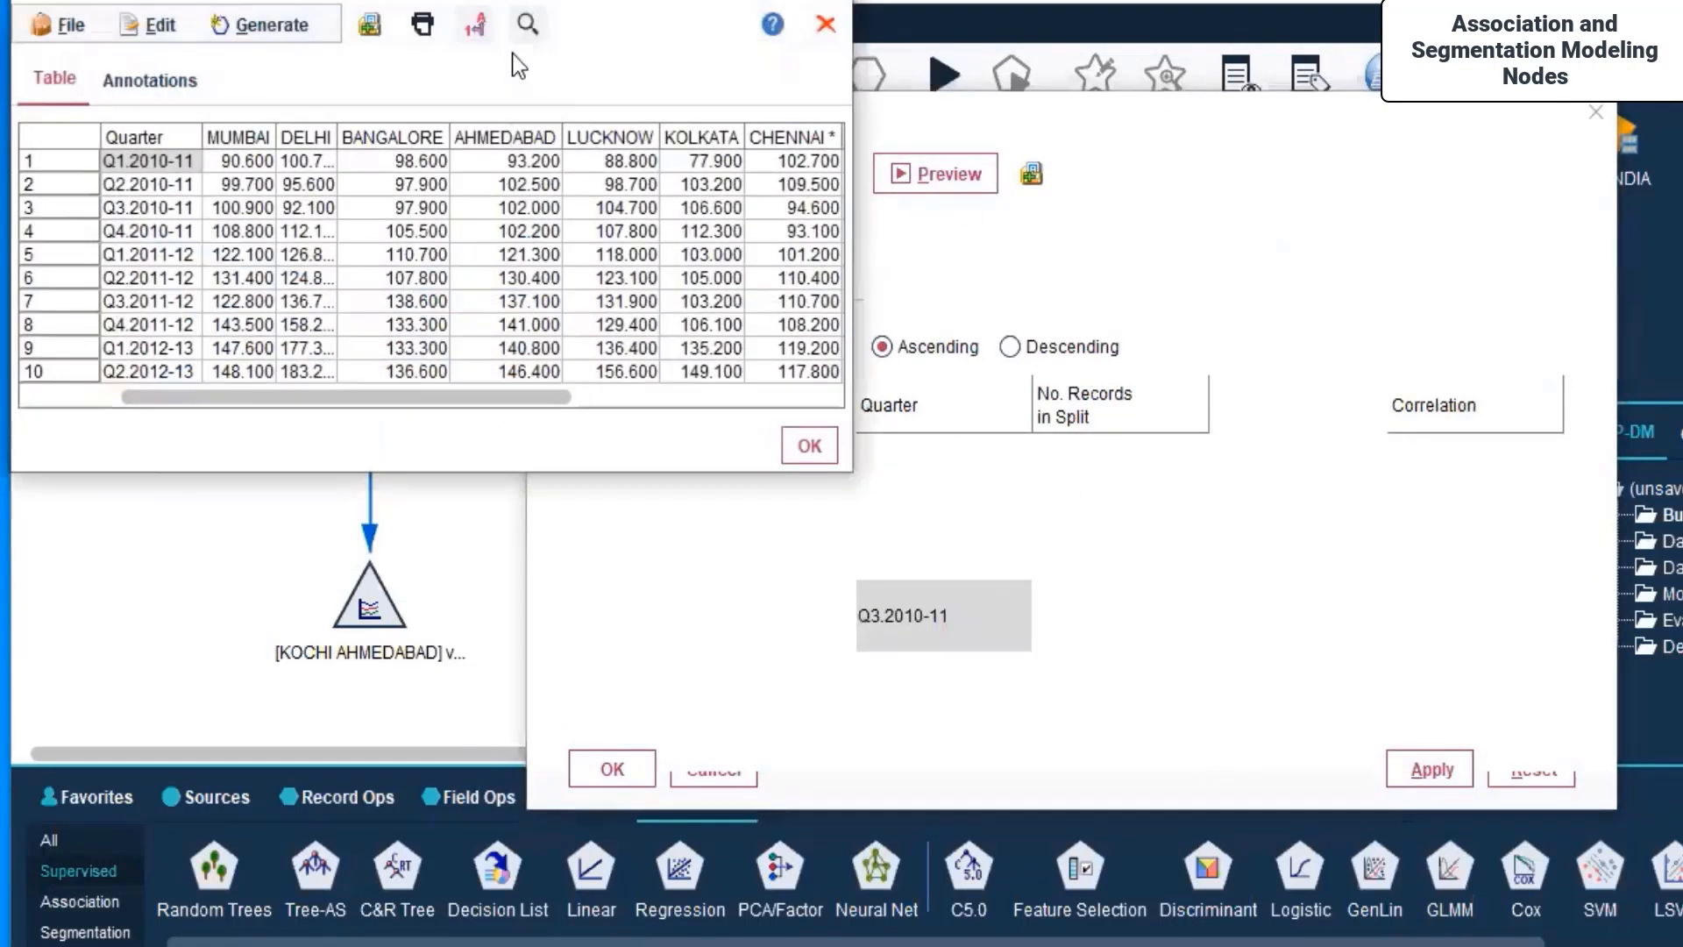
{"action": "left_click_drag", "start_coordinate": [578, 543], "coordinate": [579, 844]}
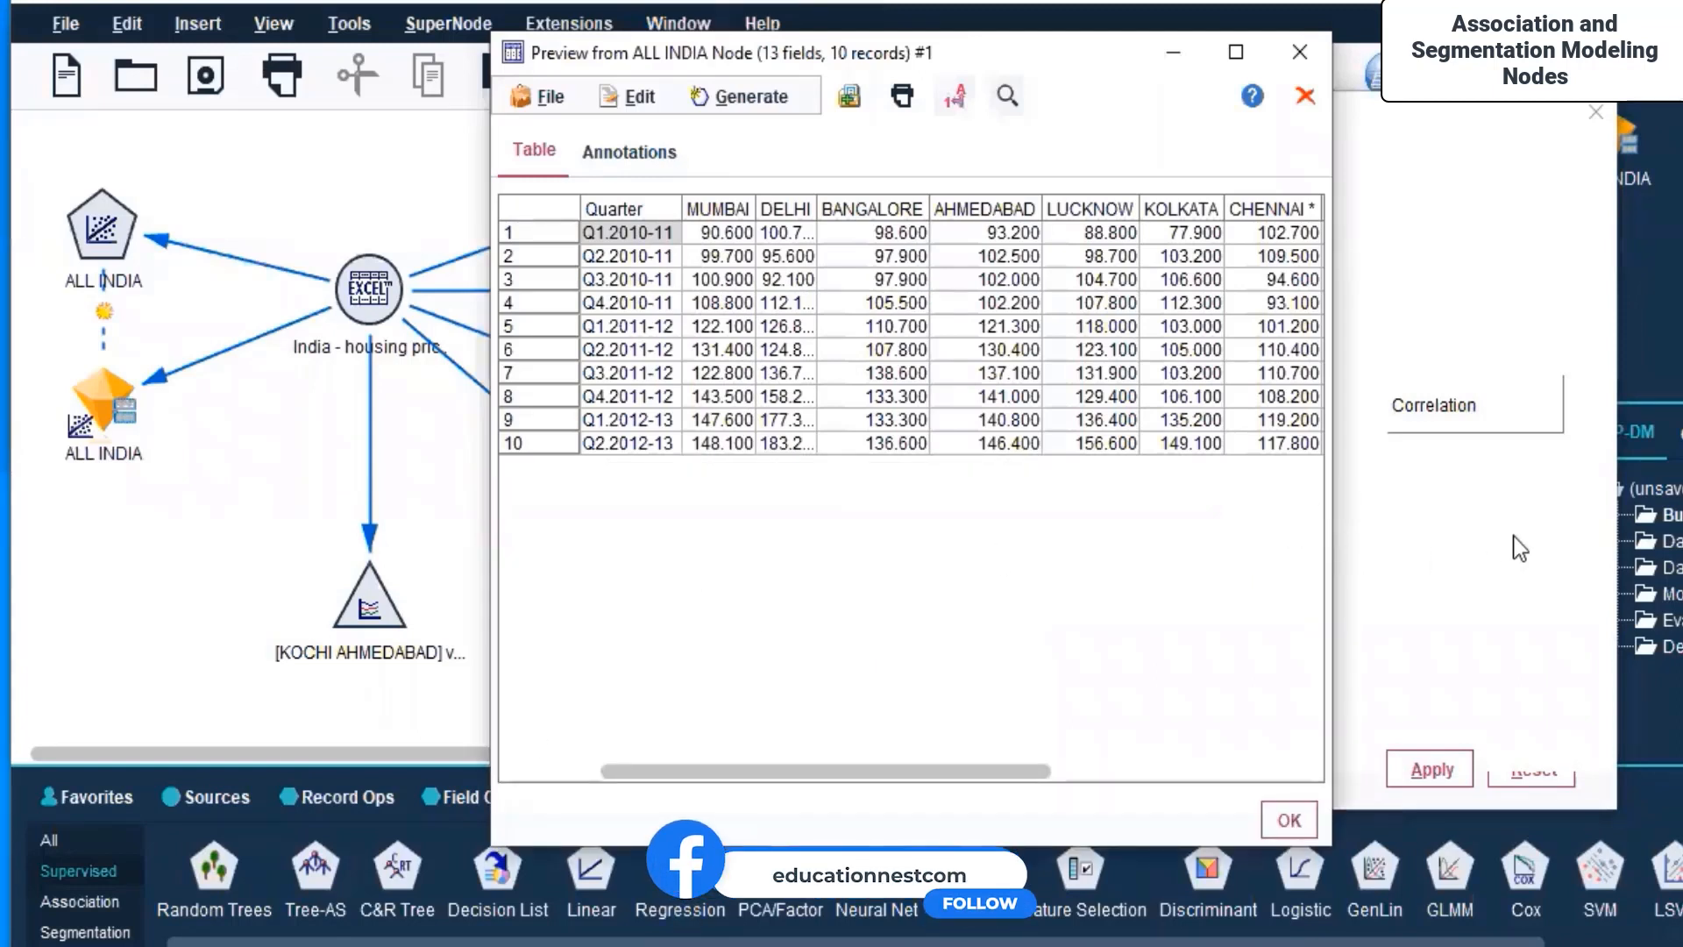
{"action": "left_click", "coordinate": [625, 151]}
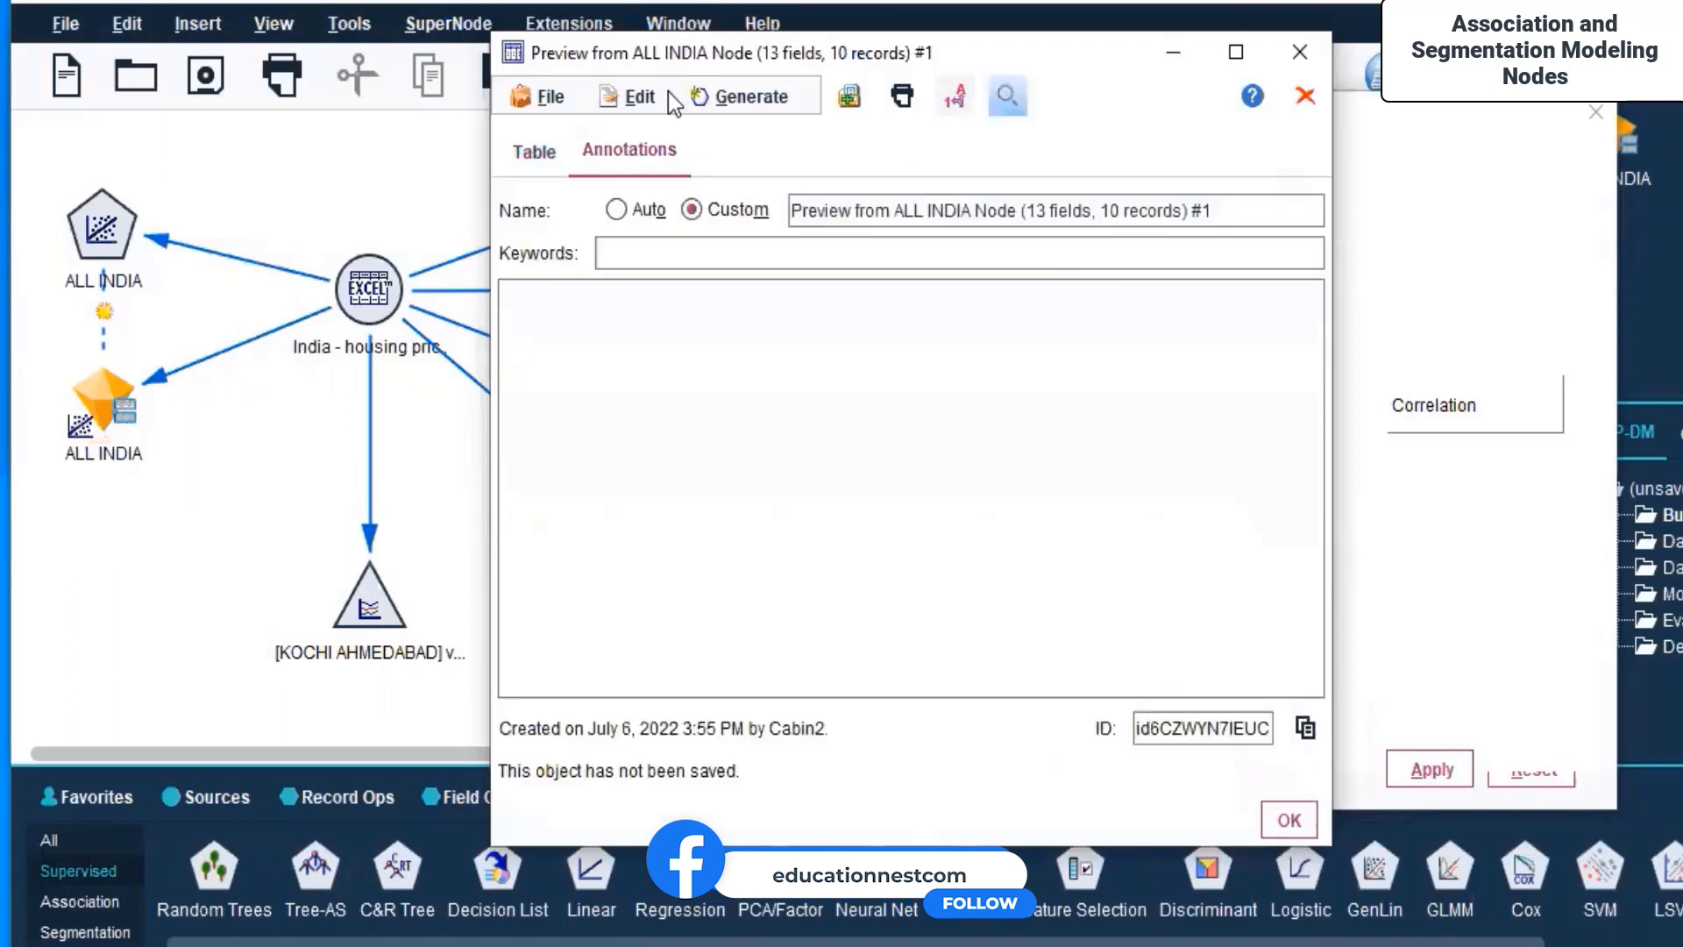
{"action": "left_click", "coordinate": [536, 150]}
{"action": "left_click_drag", "start_coordinate": [879, 778], "coordinate": [1266, 805]}
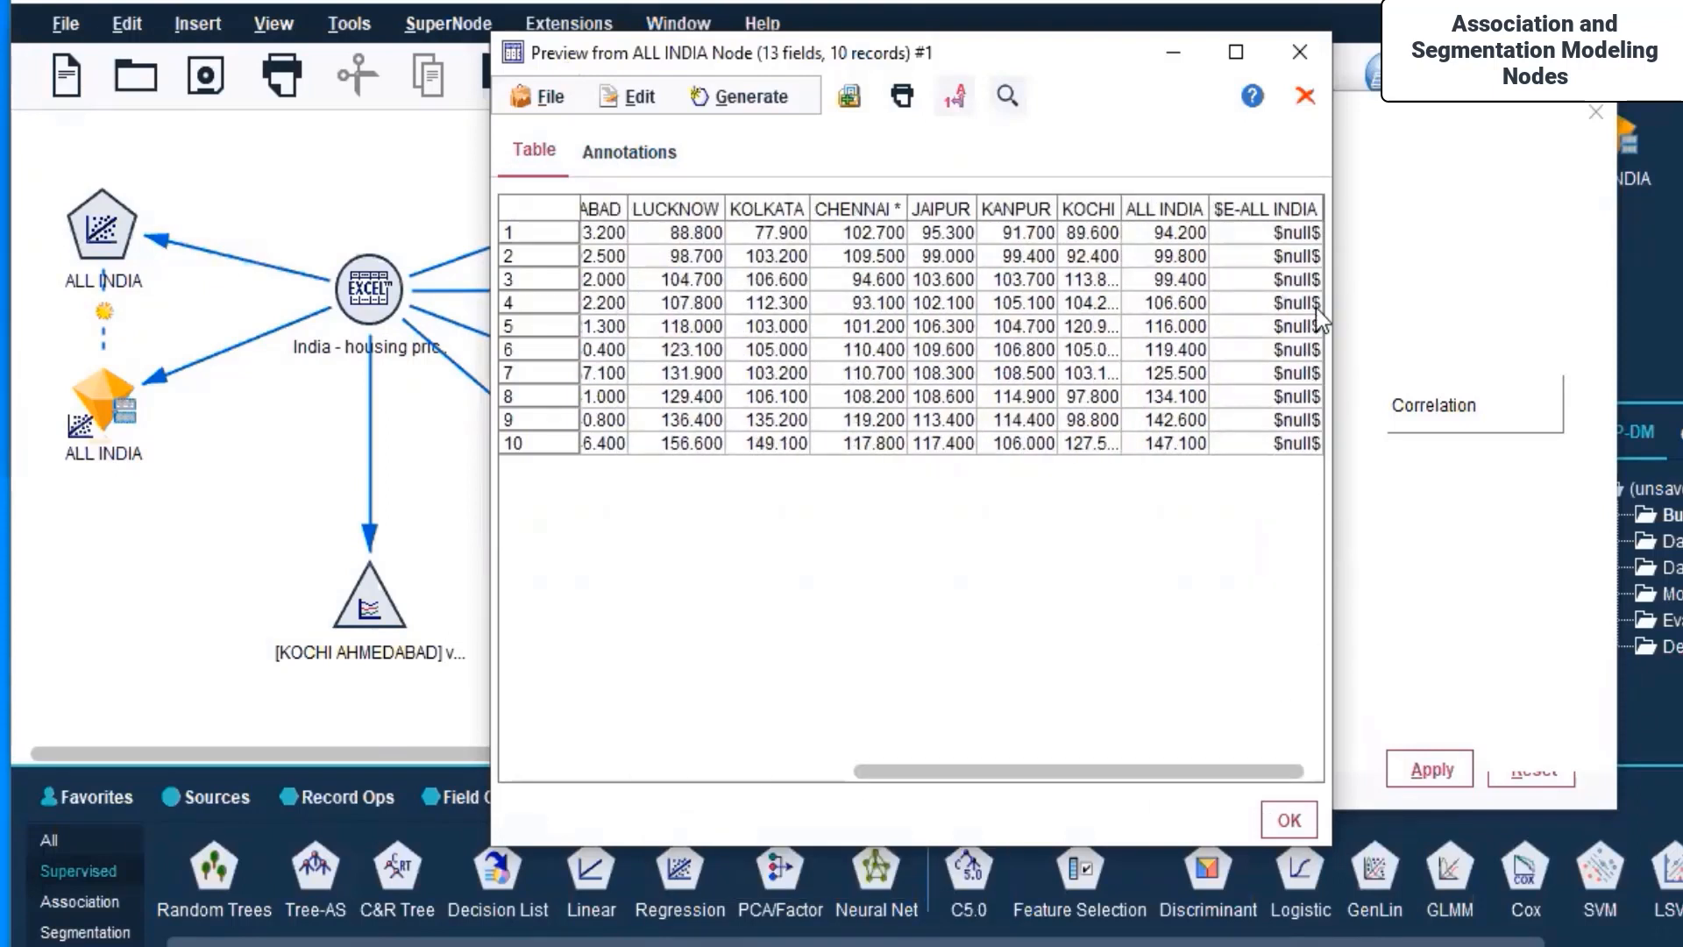
{"action": "left_click", "coordinate": [1288, 822]}
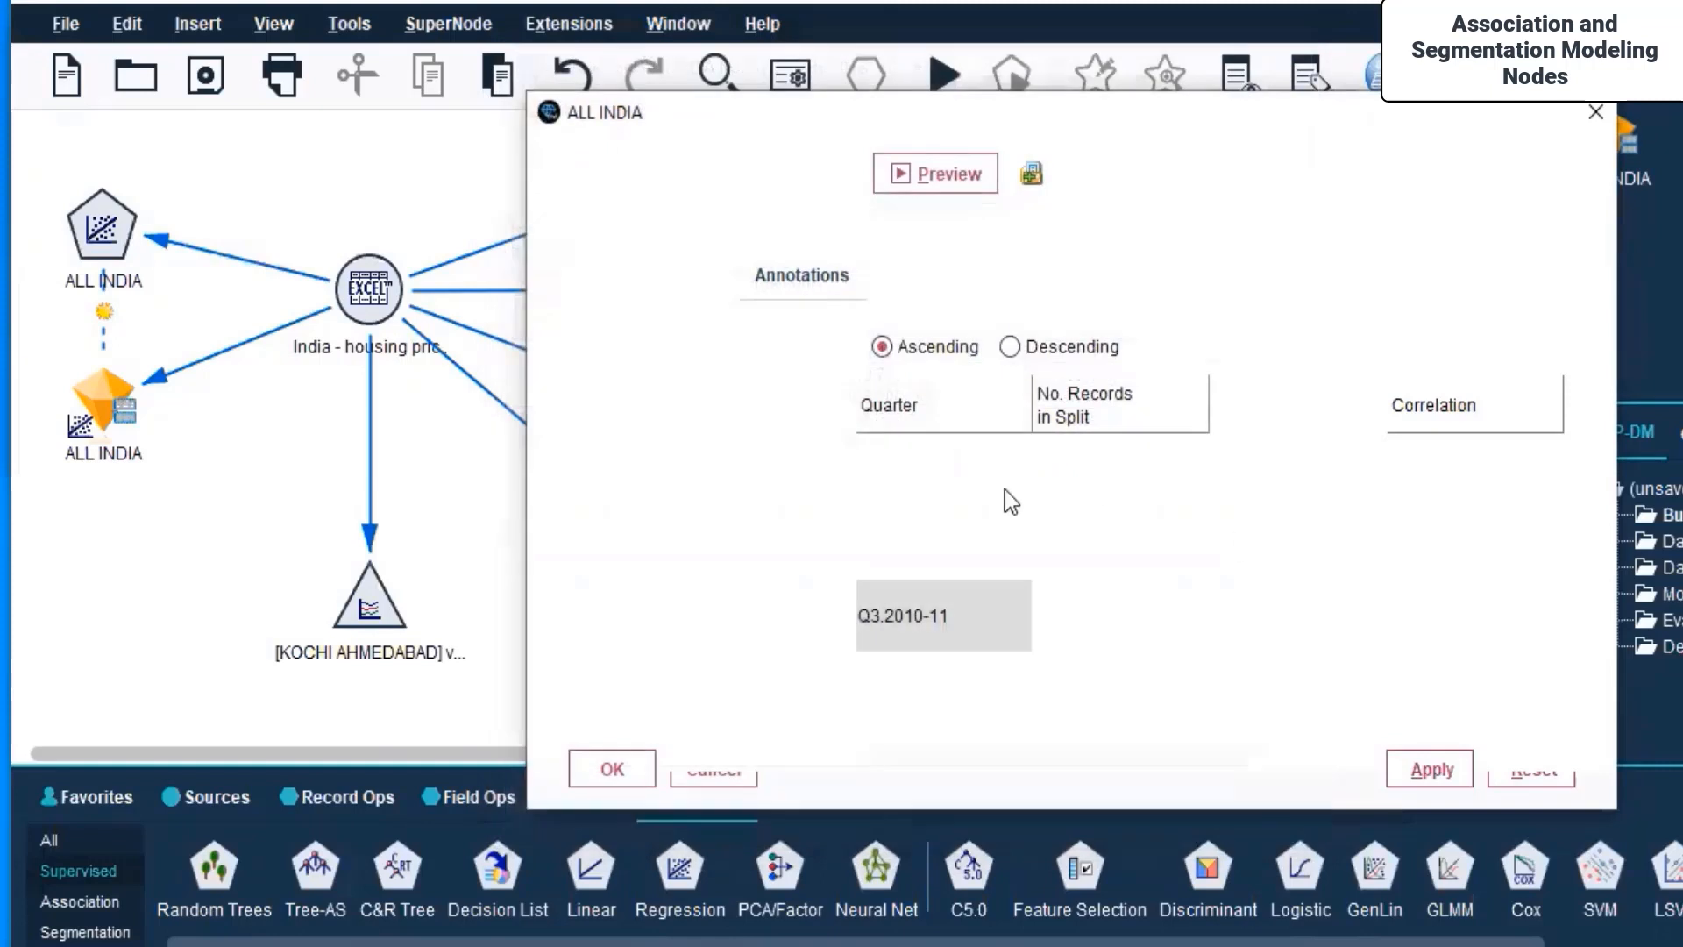
{"action": "left_click", "coordinate": [1445, 770]}
{"action": "left_click", "coordinate": [612, 769]}
{"action": "left_click", "coordinate": [84, 375]}
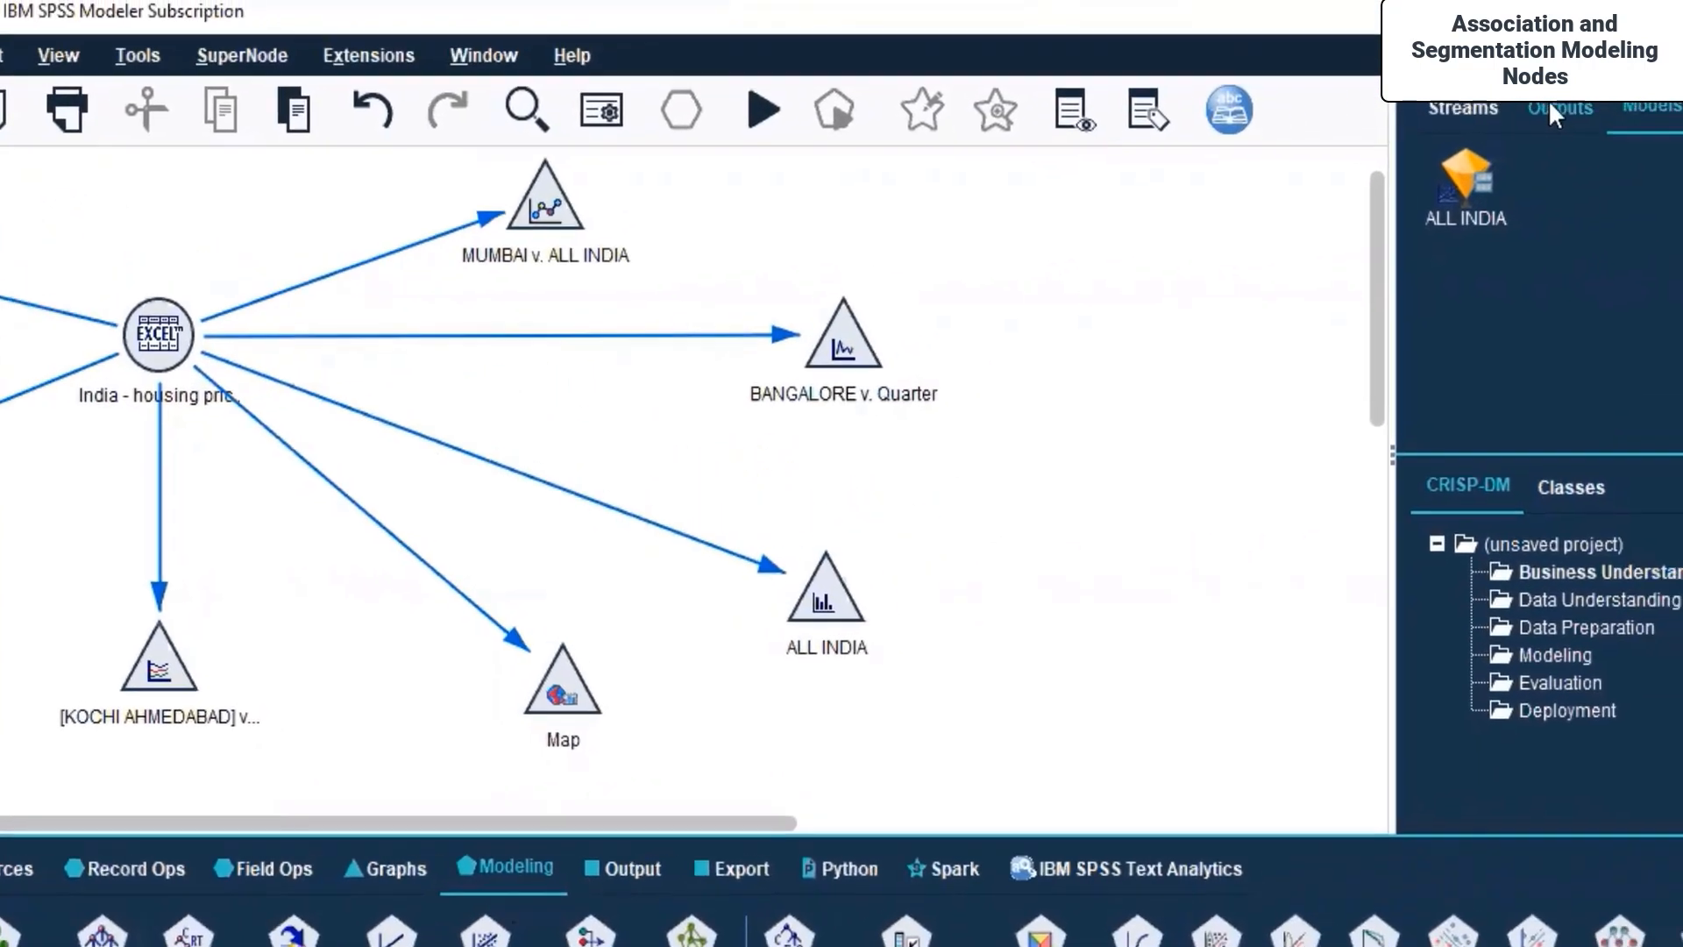
Step: Reopen both saved previews from the ALL INDIA node in the session outputs and examine their field columns
{"action": "left_click", "coordinate": [1490, 125]}
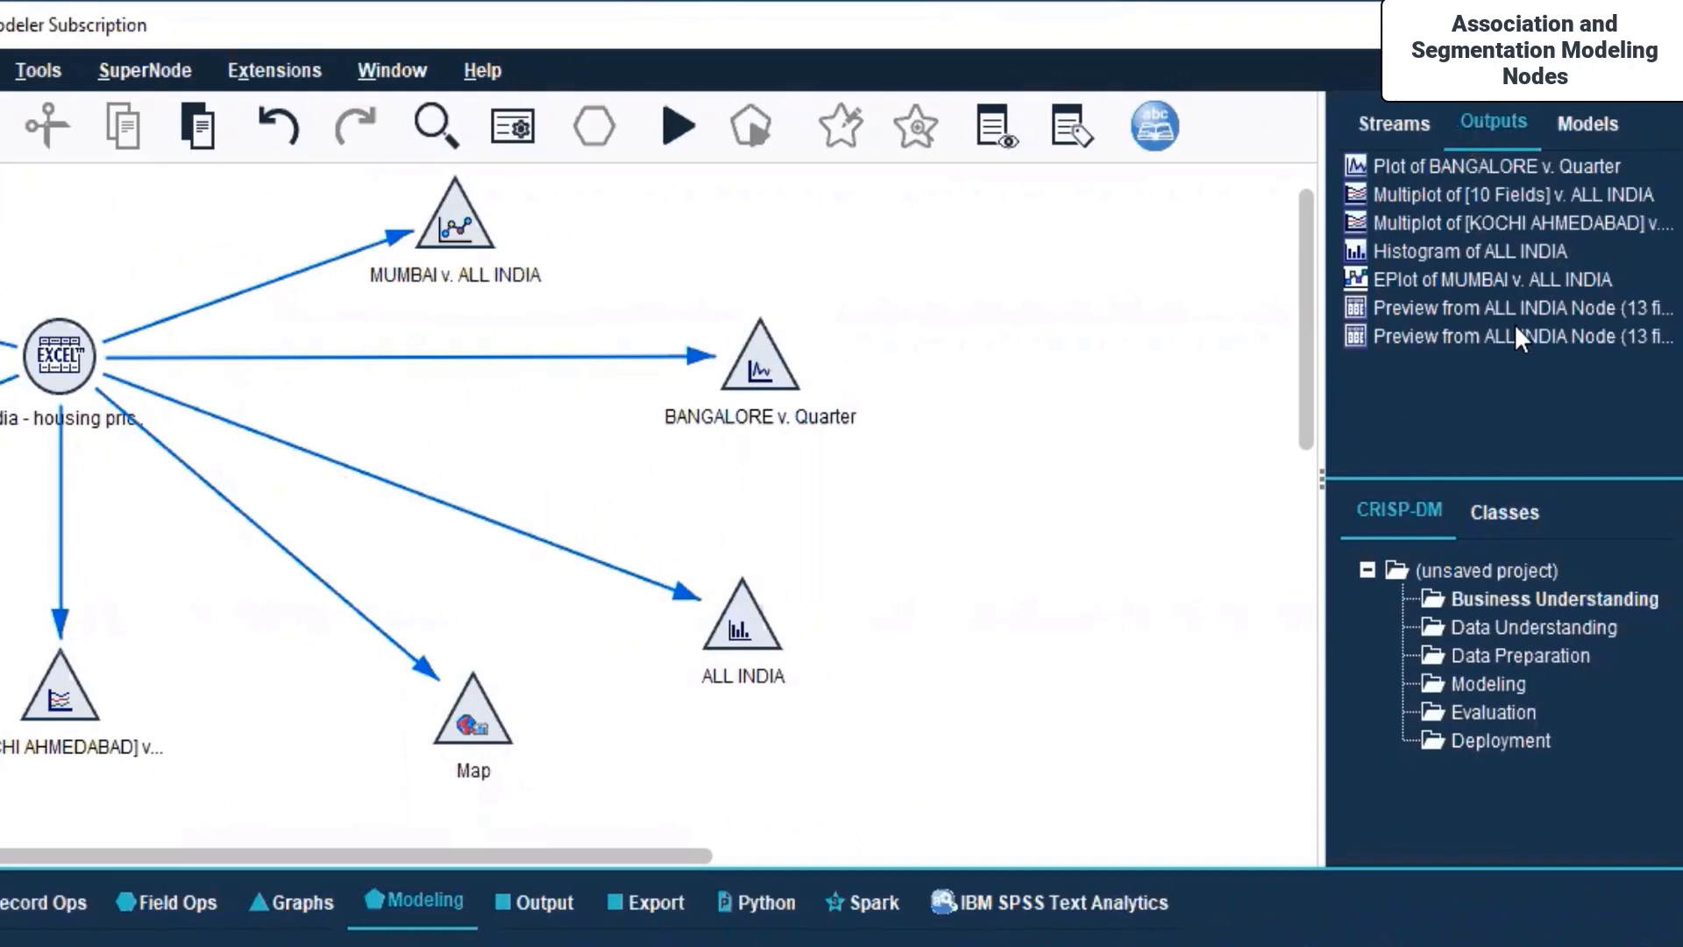
{"action": "left_click", "coordinate": [1446, 304]}
{"action": "double_click", "coordinate": [1445, 301]}
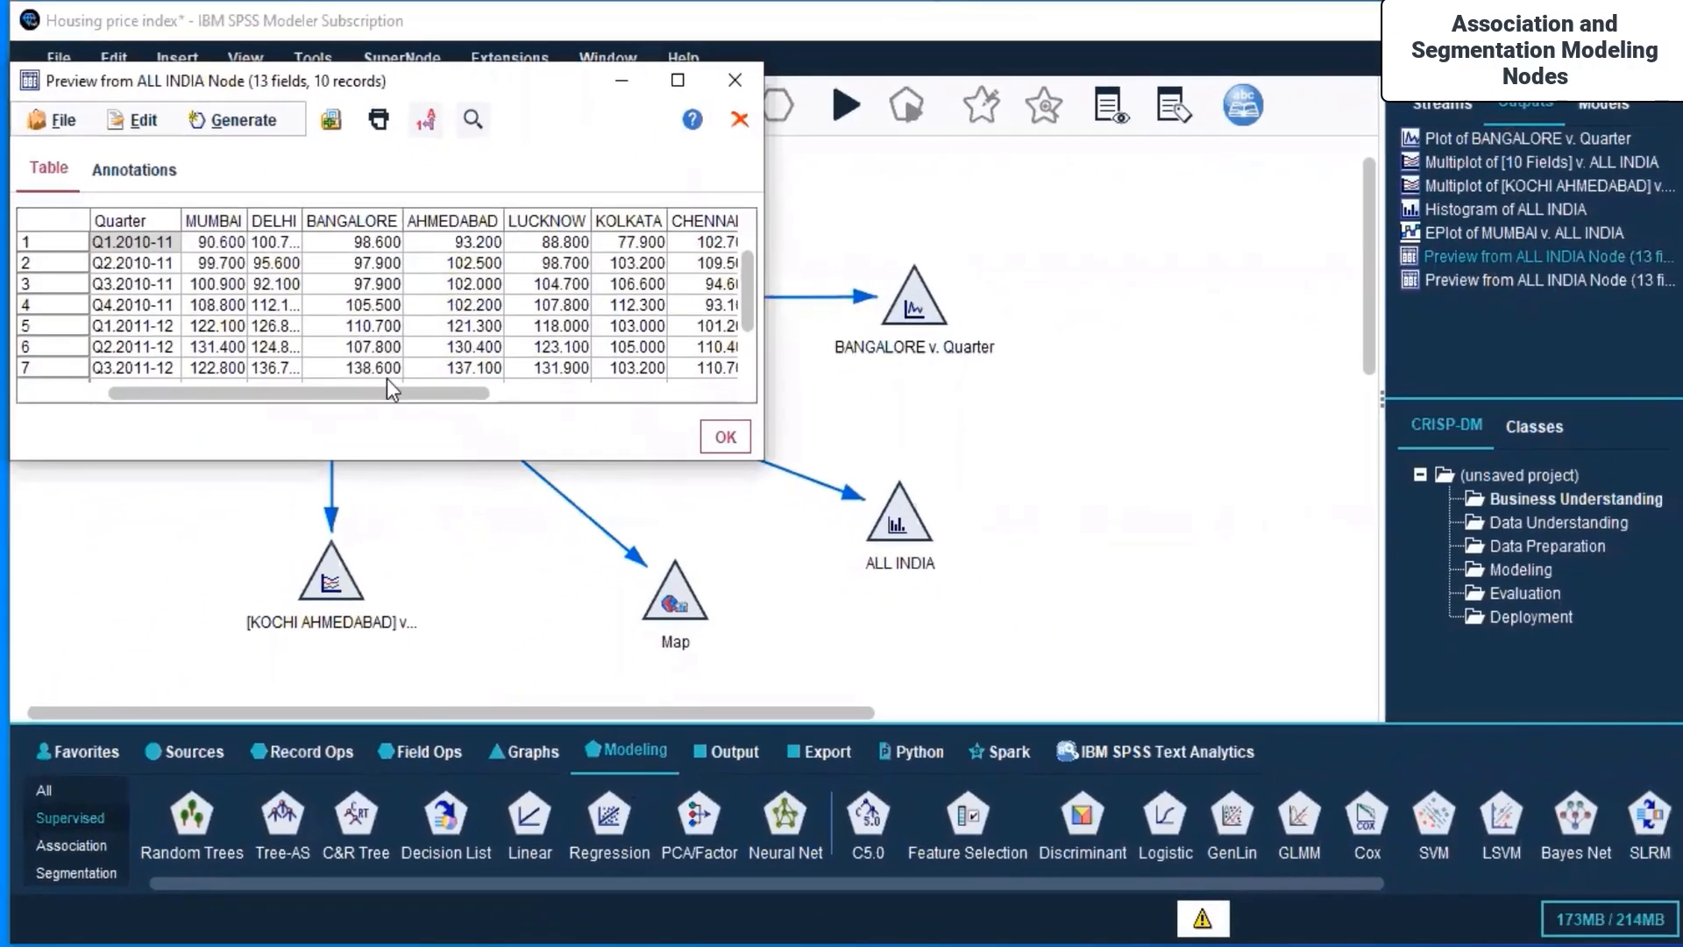
{"action": "left_click_drag", "start_coordinate": [390, 393], "coordinate": [197, 340]}
{"action": "left_click", "coordinate": [734, 80]}
{"action": "double_click", "coordinate": [1490, 279]}
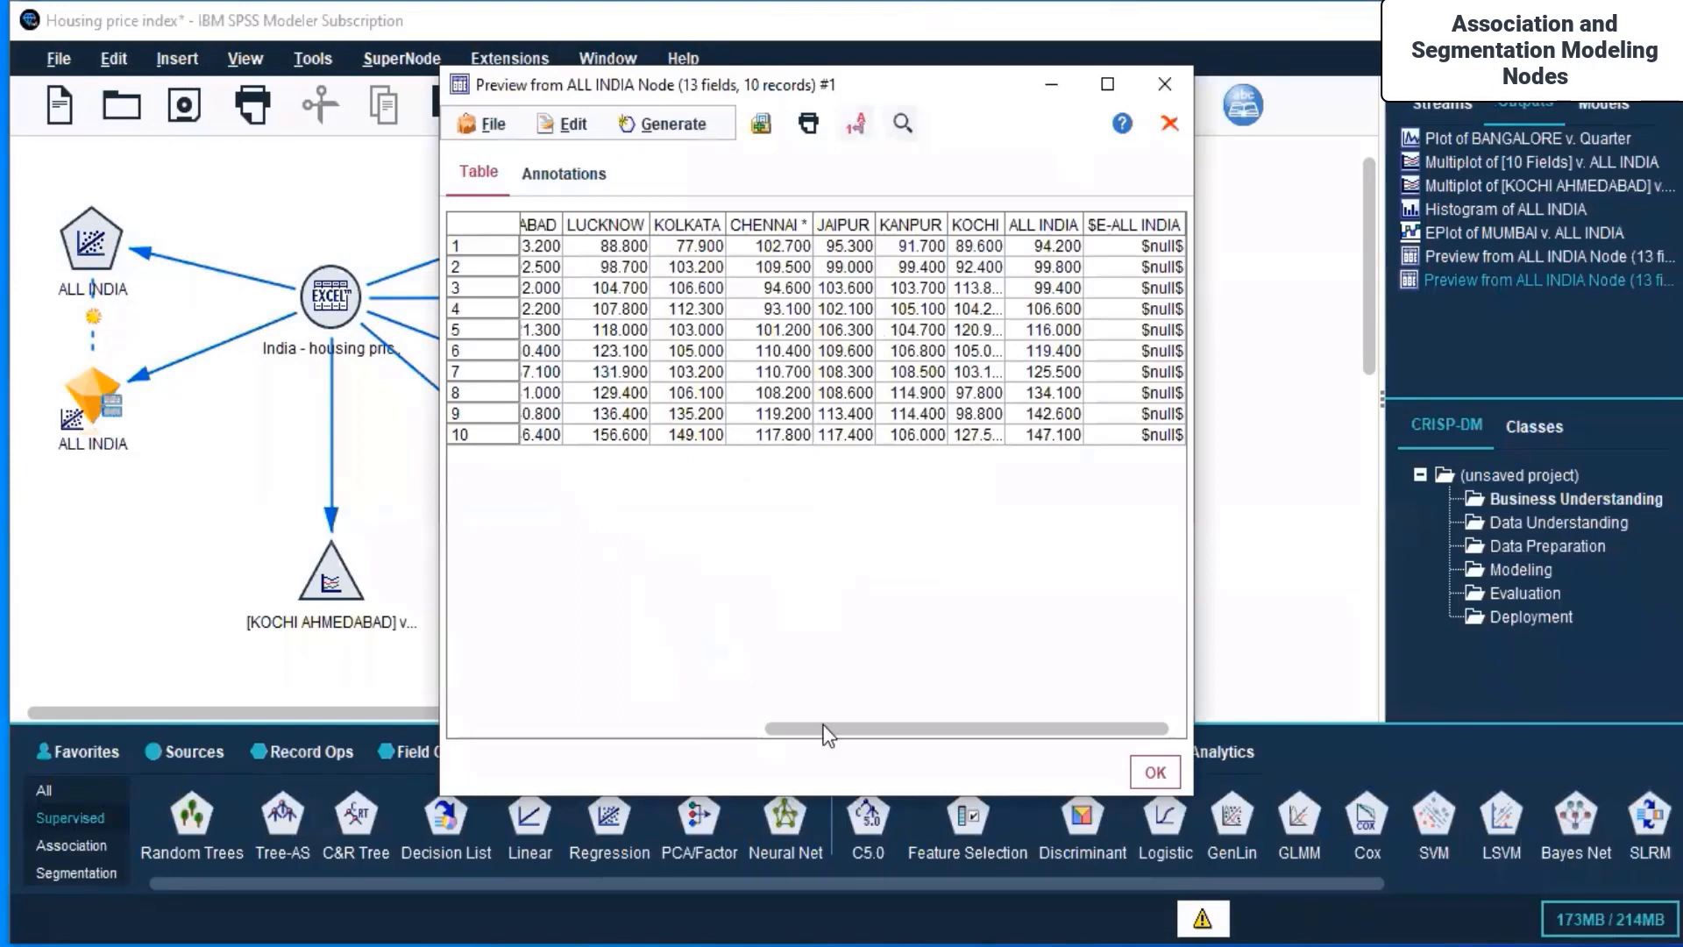
{"action": "left_click_drag", "start_coordinate": [874, 727], "coordinate": [525, 735]}
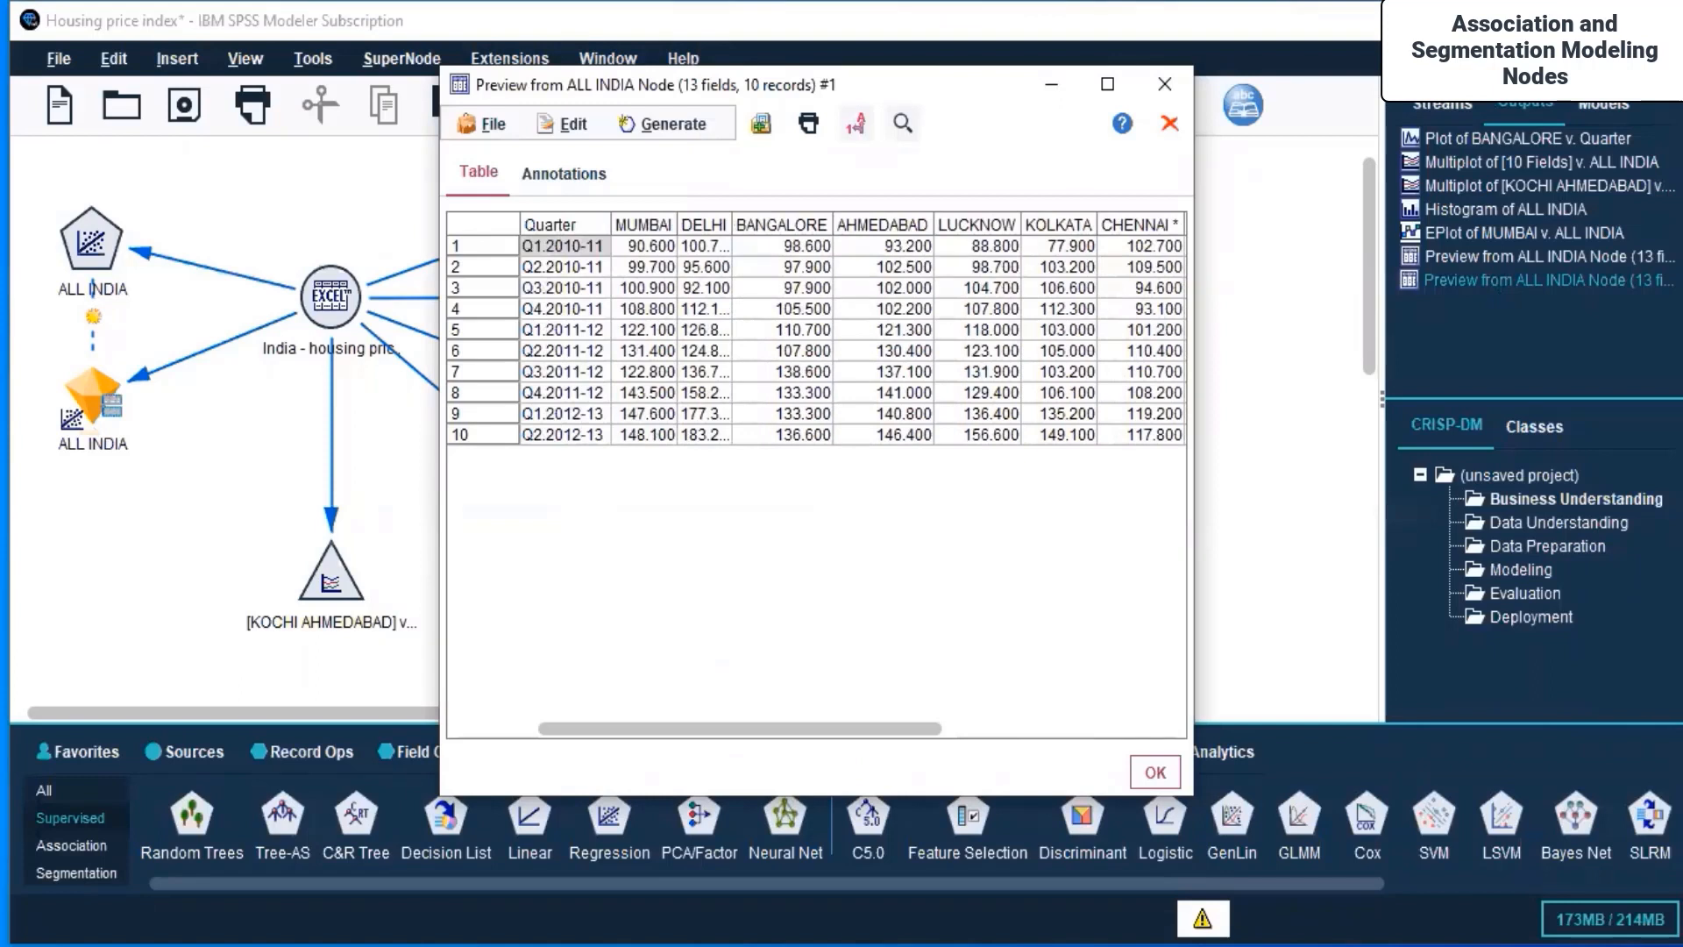
Step: Delete the second preview from the ALL INDIA node from the session outputs
{"action": "right_click", "coordinate": [1526, 279]}
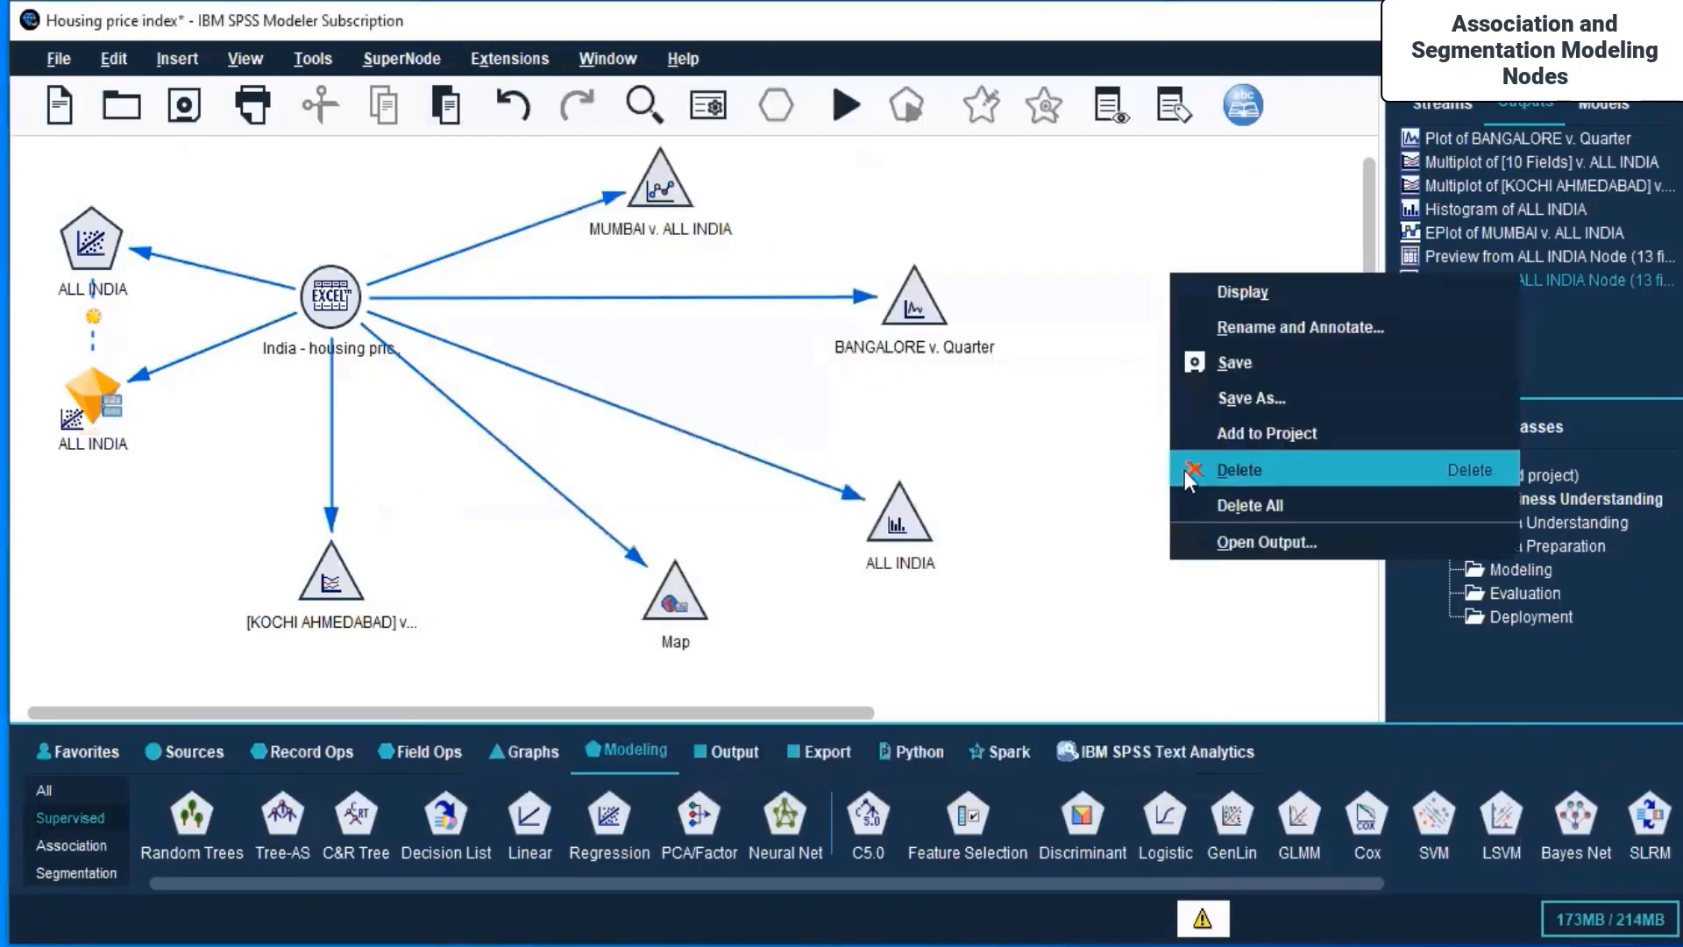
{"action": "left_click", "coordinate": [1179, 470]}
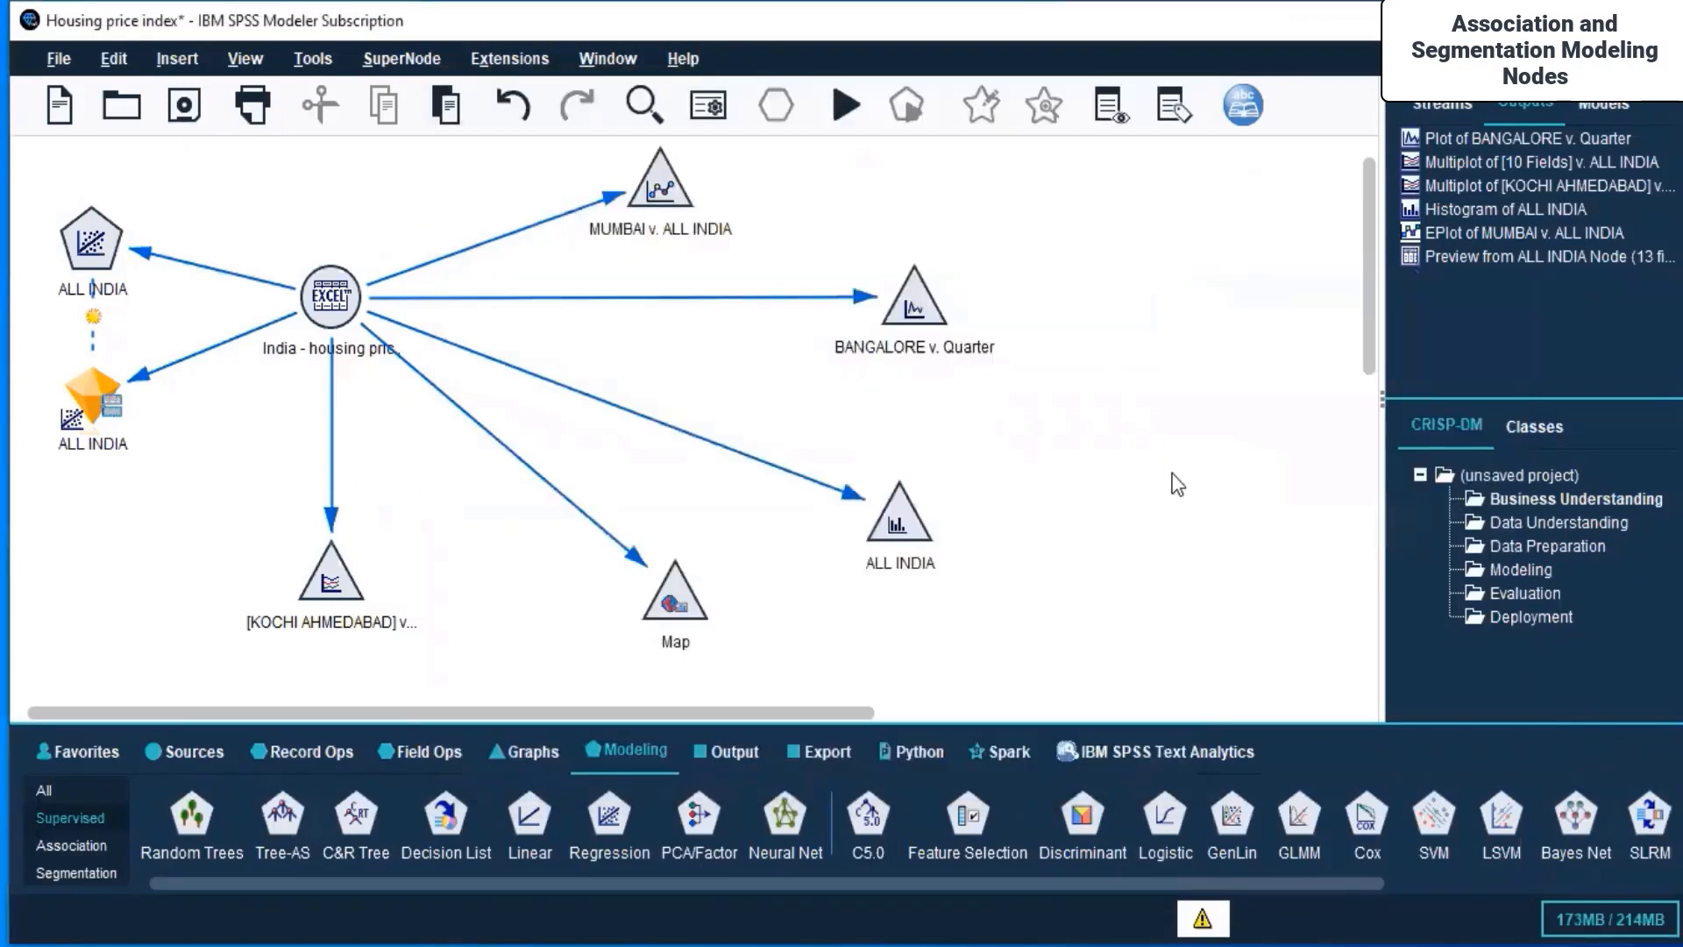
Step: Add another copy of the generated ALL INDIA model to the stream beneath the existing nugget and open it
{"action": "right_click", "coordinate": [103, 400]}
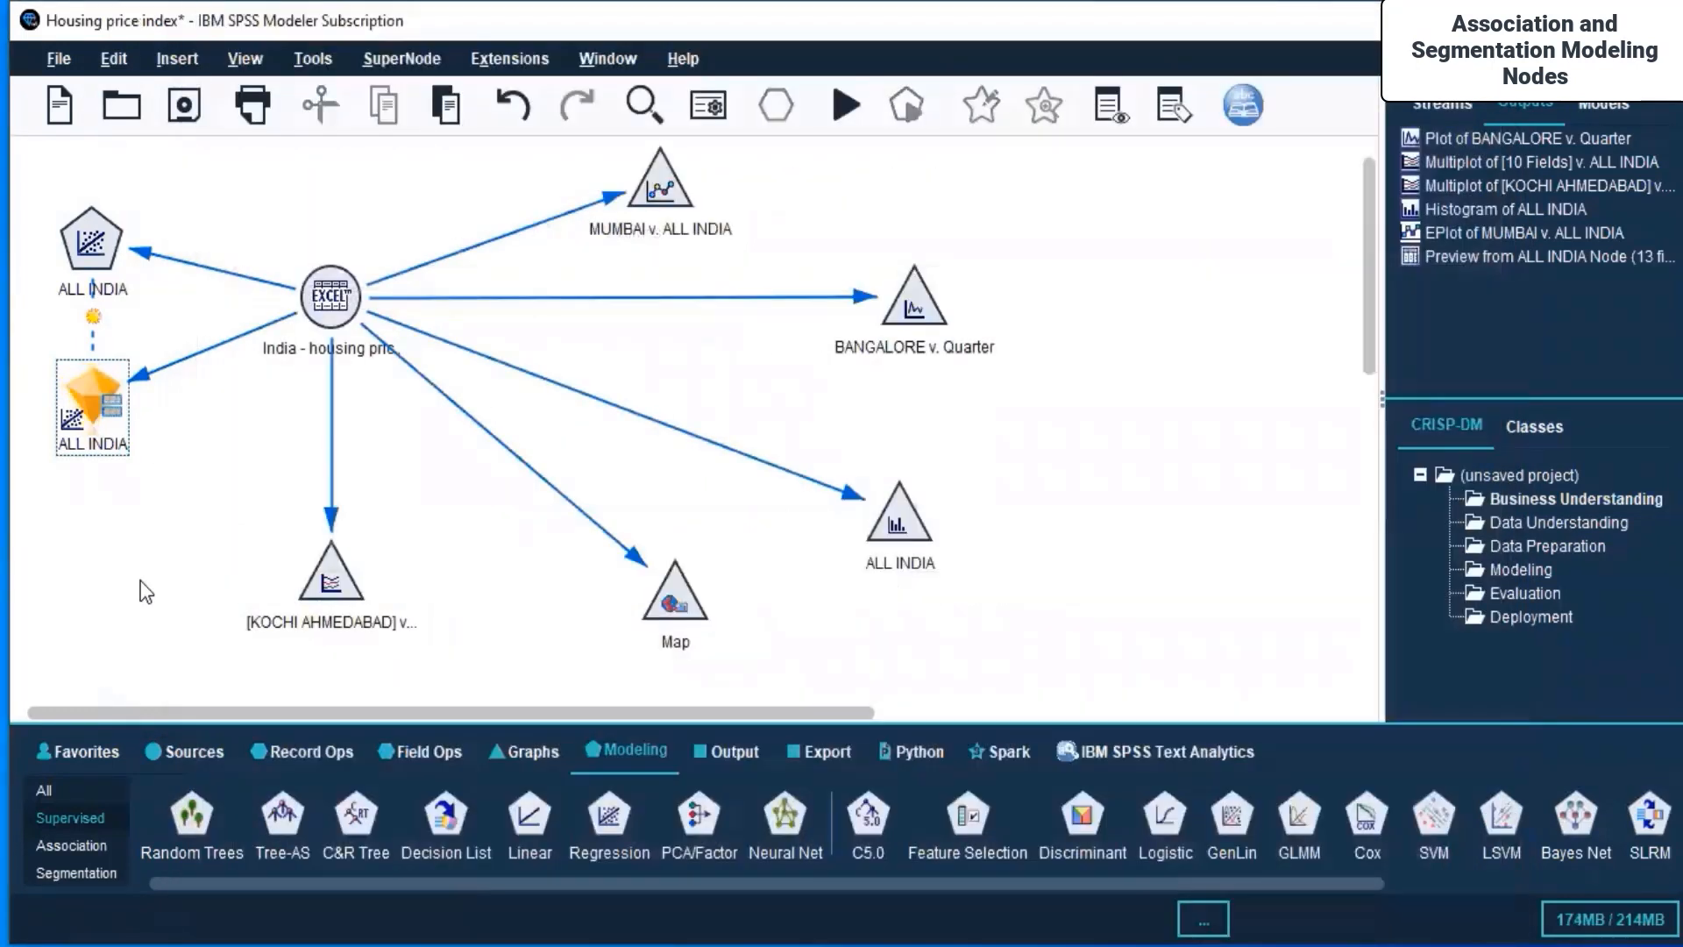
{"action": "left_click", "coordinate": [1604, 107]}
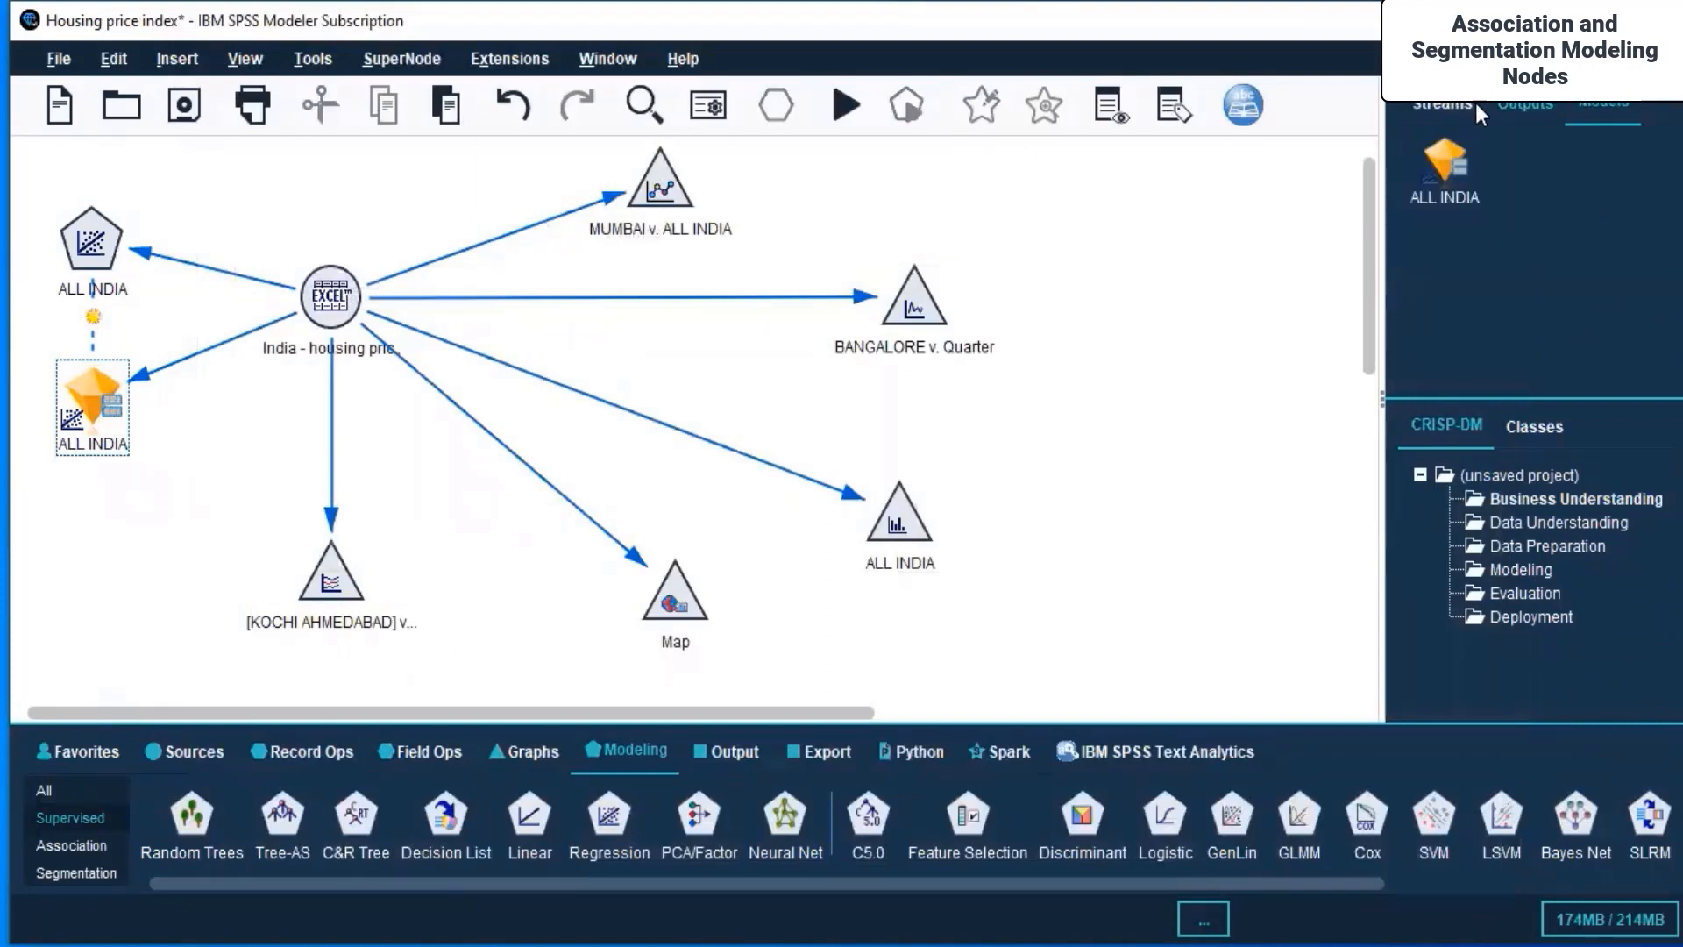
{"action": "left_click_drag", "start_coordinate": [1444, 162], "coordinate": [87, 561]}
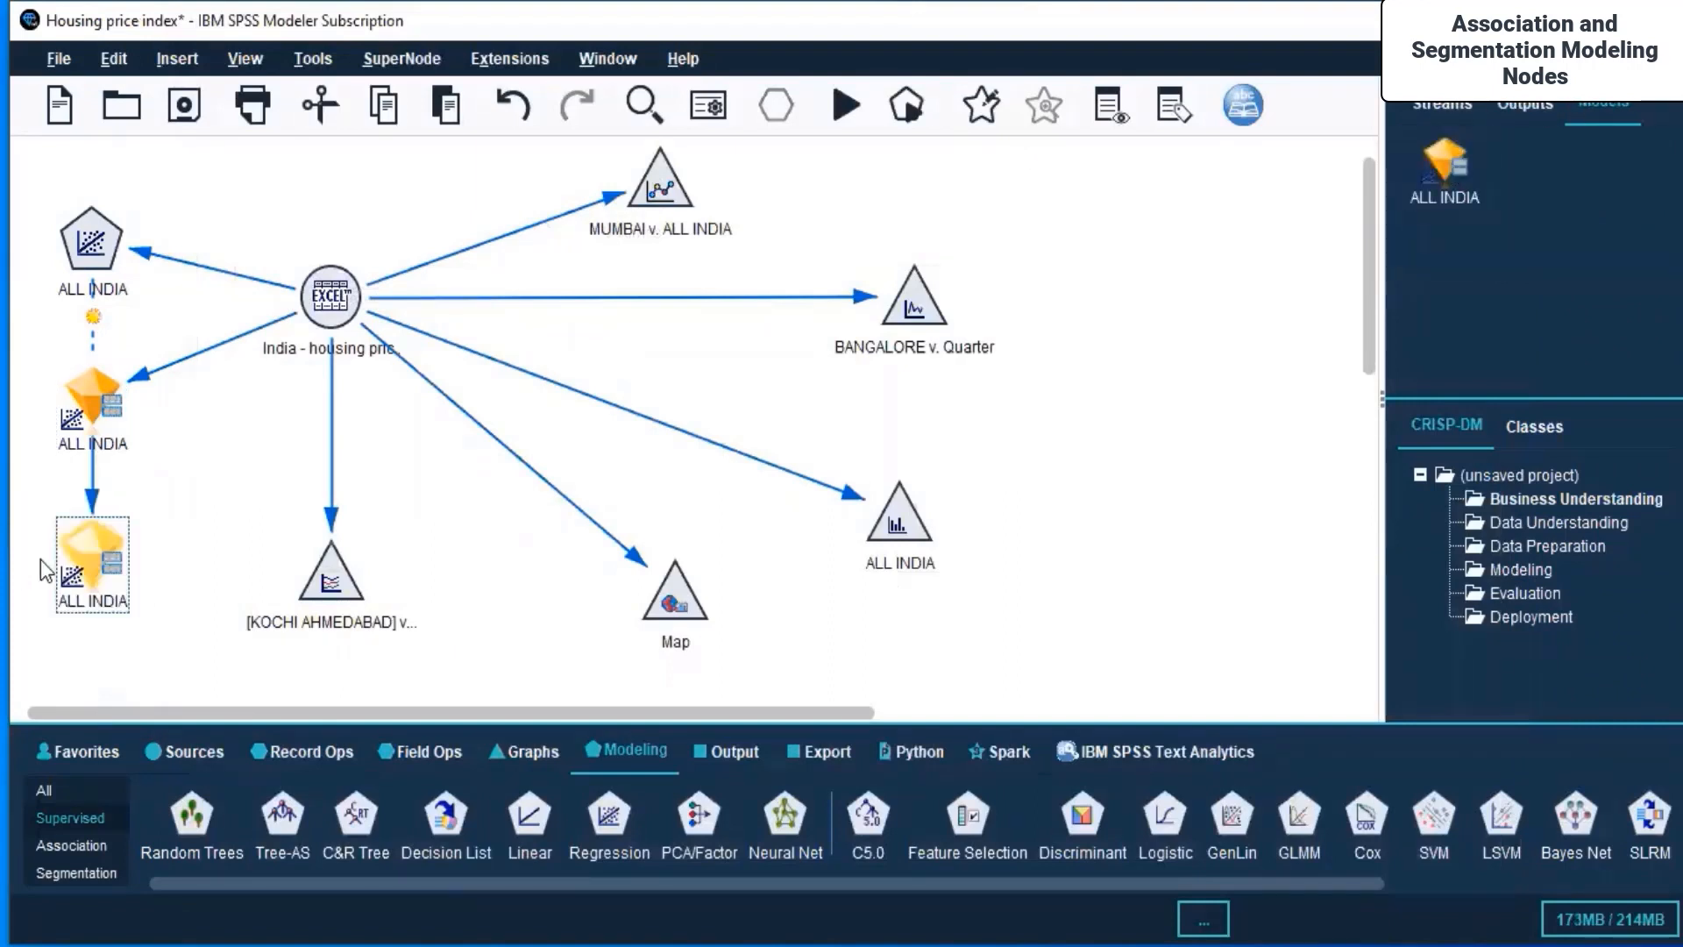
{"action": "double_click", "coordinate": [93, 554]}
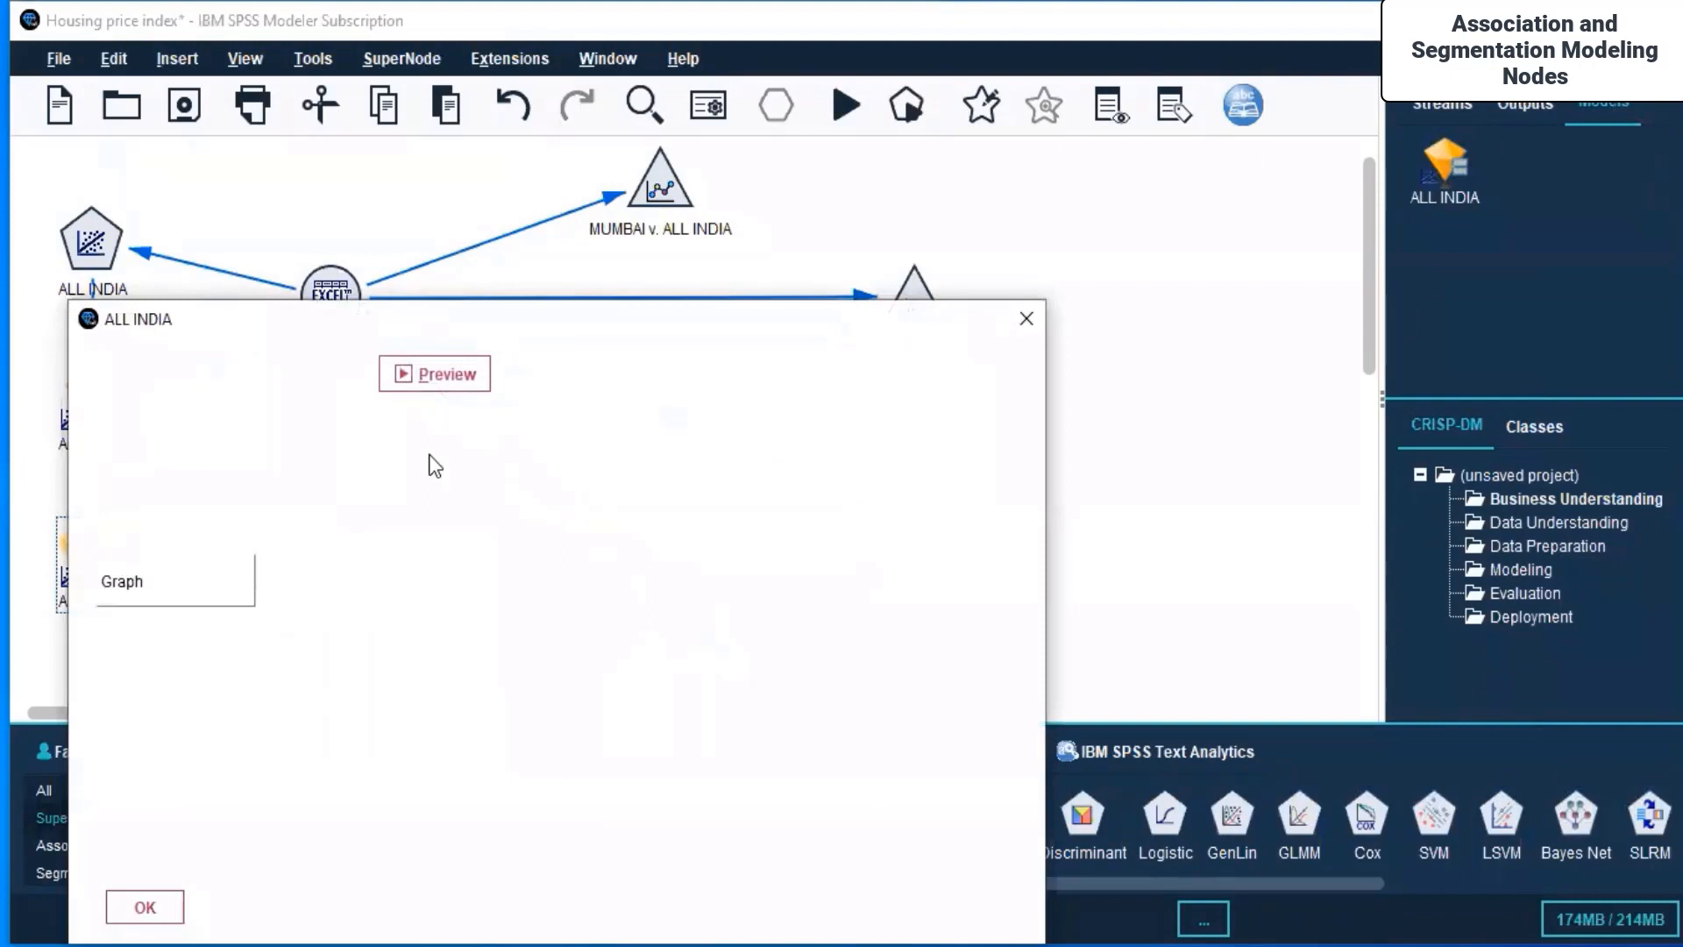
{"action": "left_click_drag", "start_coordinate": [533, 319], "coordinate": [811, 125]}
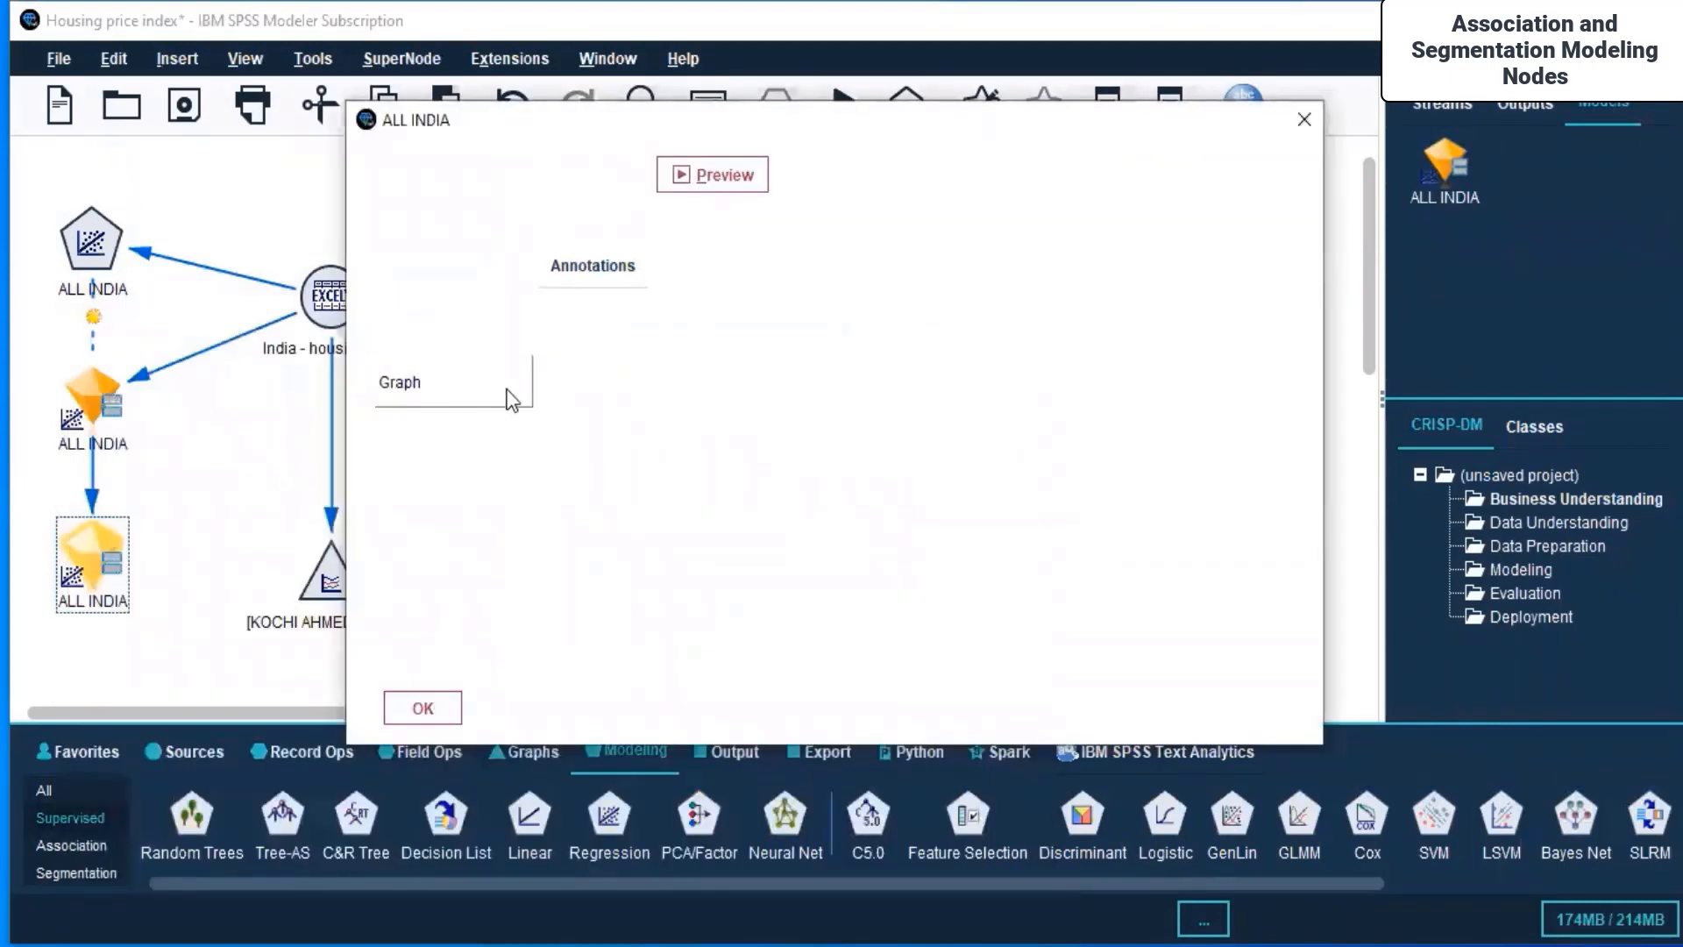
Step: Preview the records of the second ALL INDIA model nugget, then close the preview and the nugget
{"action": "left_click", "coordinate": [717, 175]}
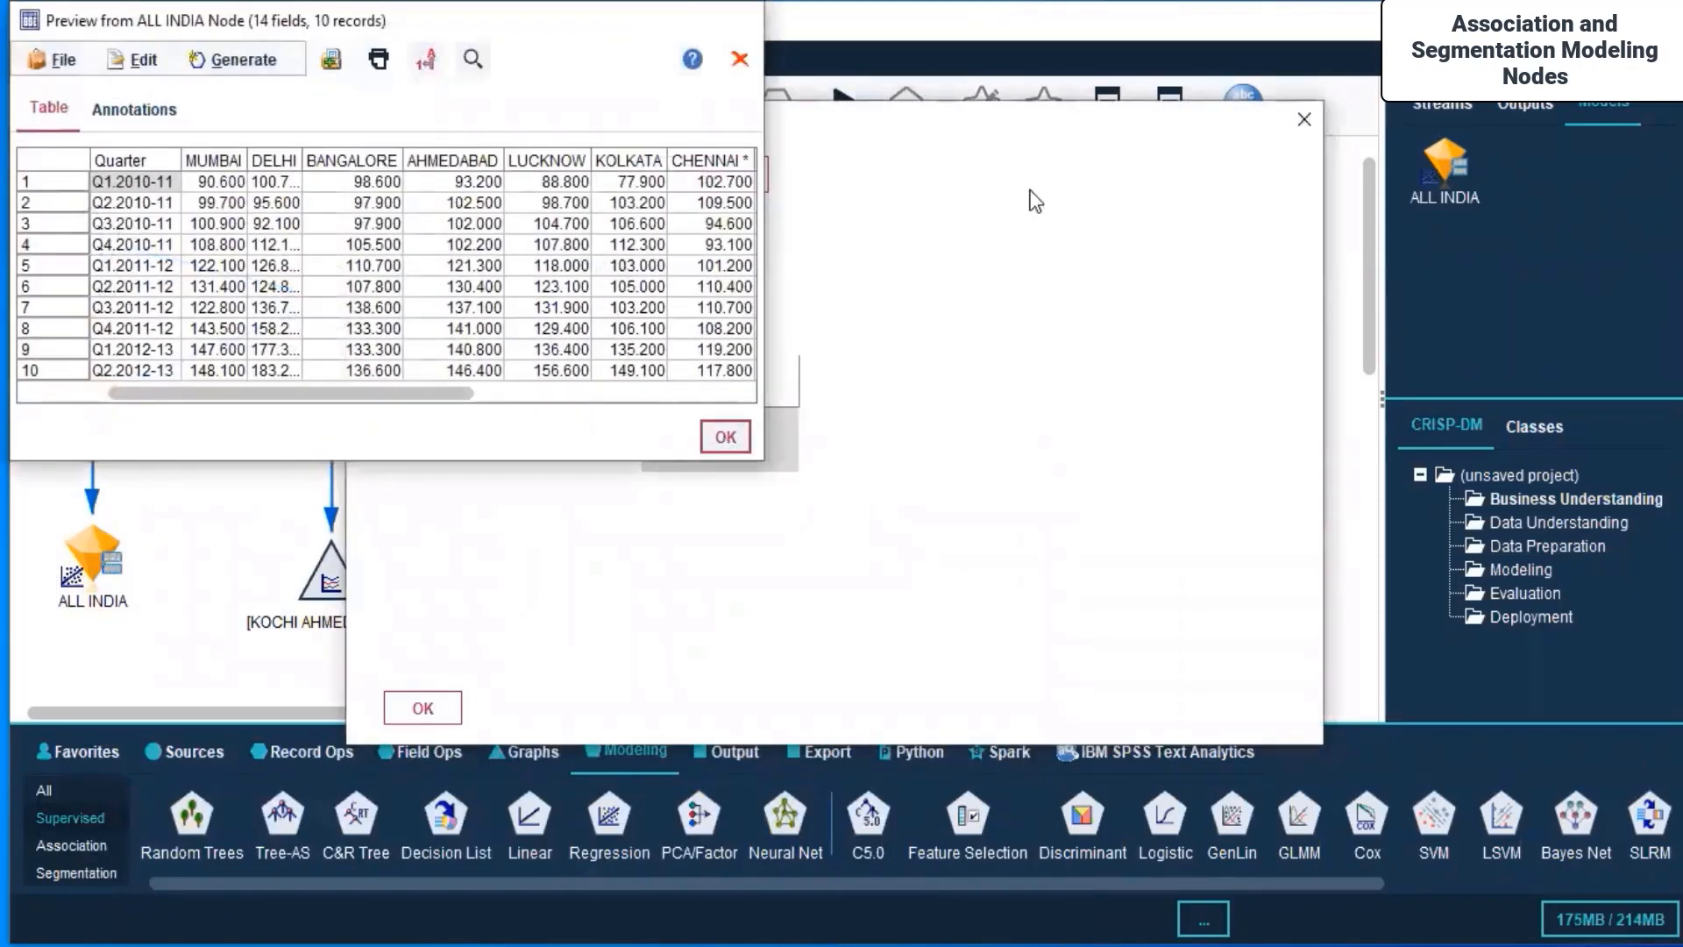
{"action": "left_click", "coordinate": [724, 437]}
{"action": "left_click", "coordinate": [1304, 119]}
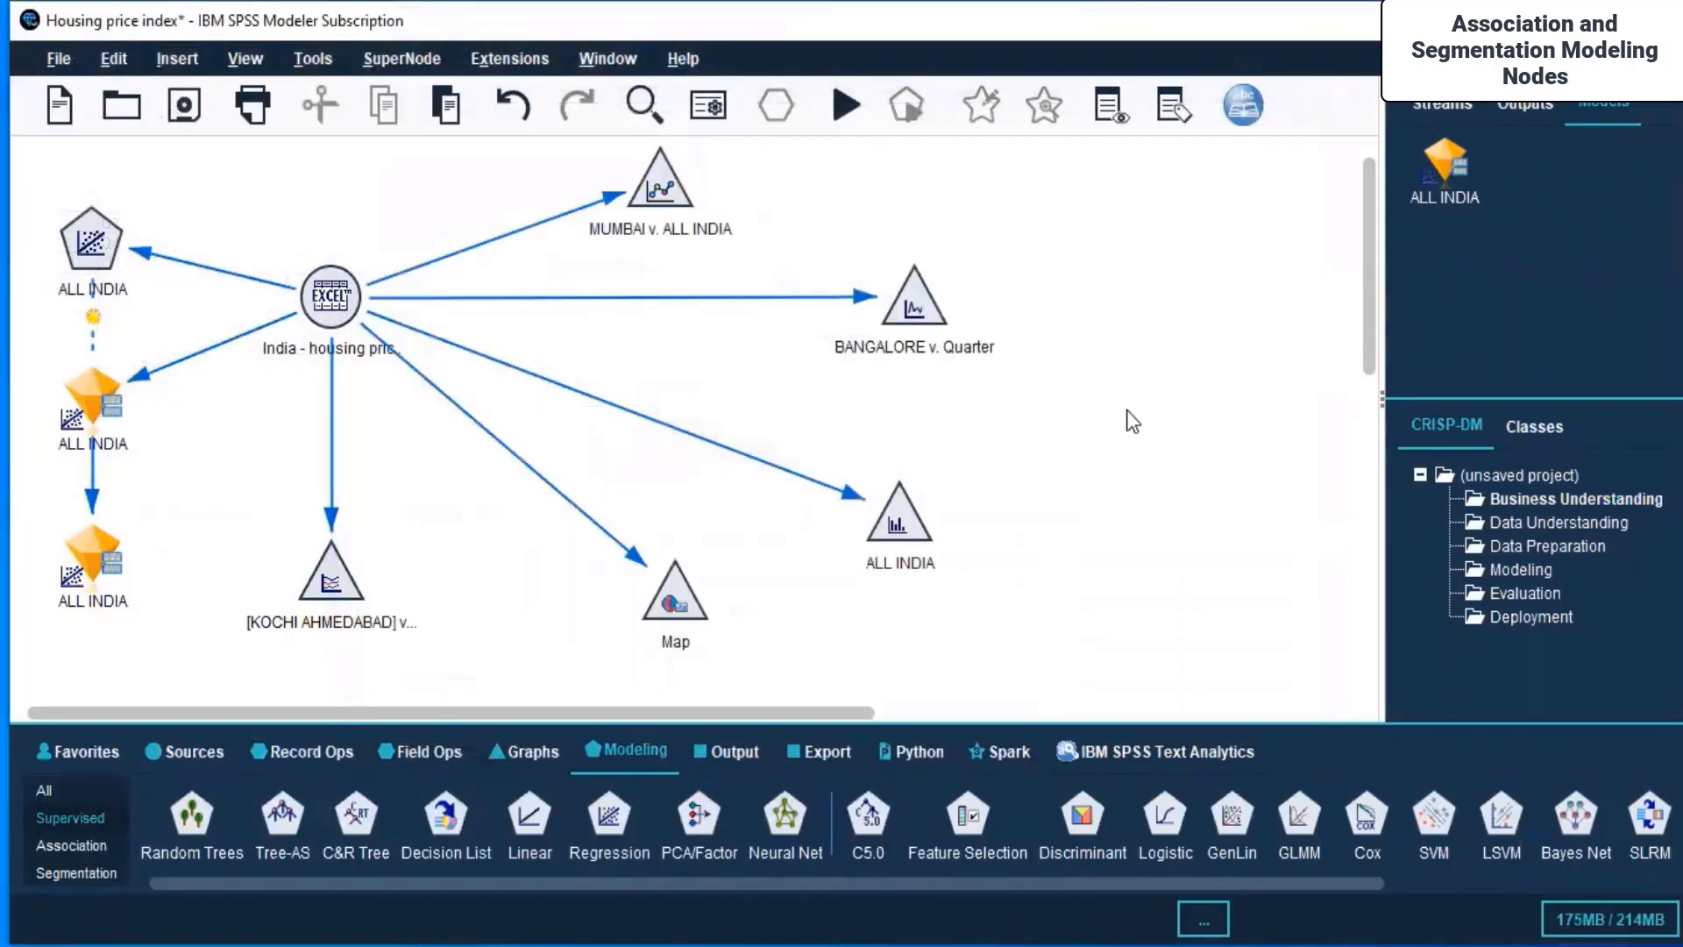
Step: Delete the lower ALL INDIA model nugget from the stream
{"action": "left_click", "coordinate": [91, 536]}
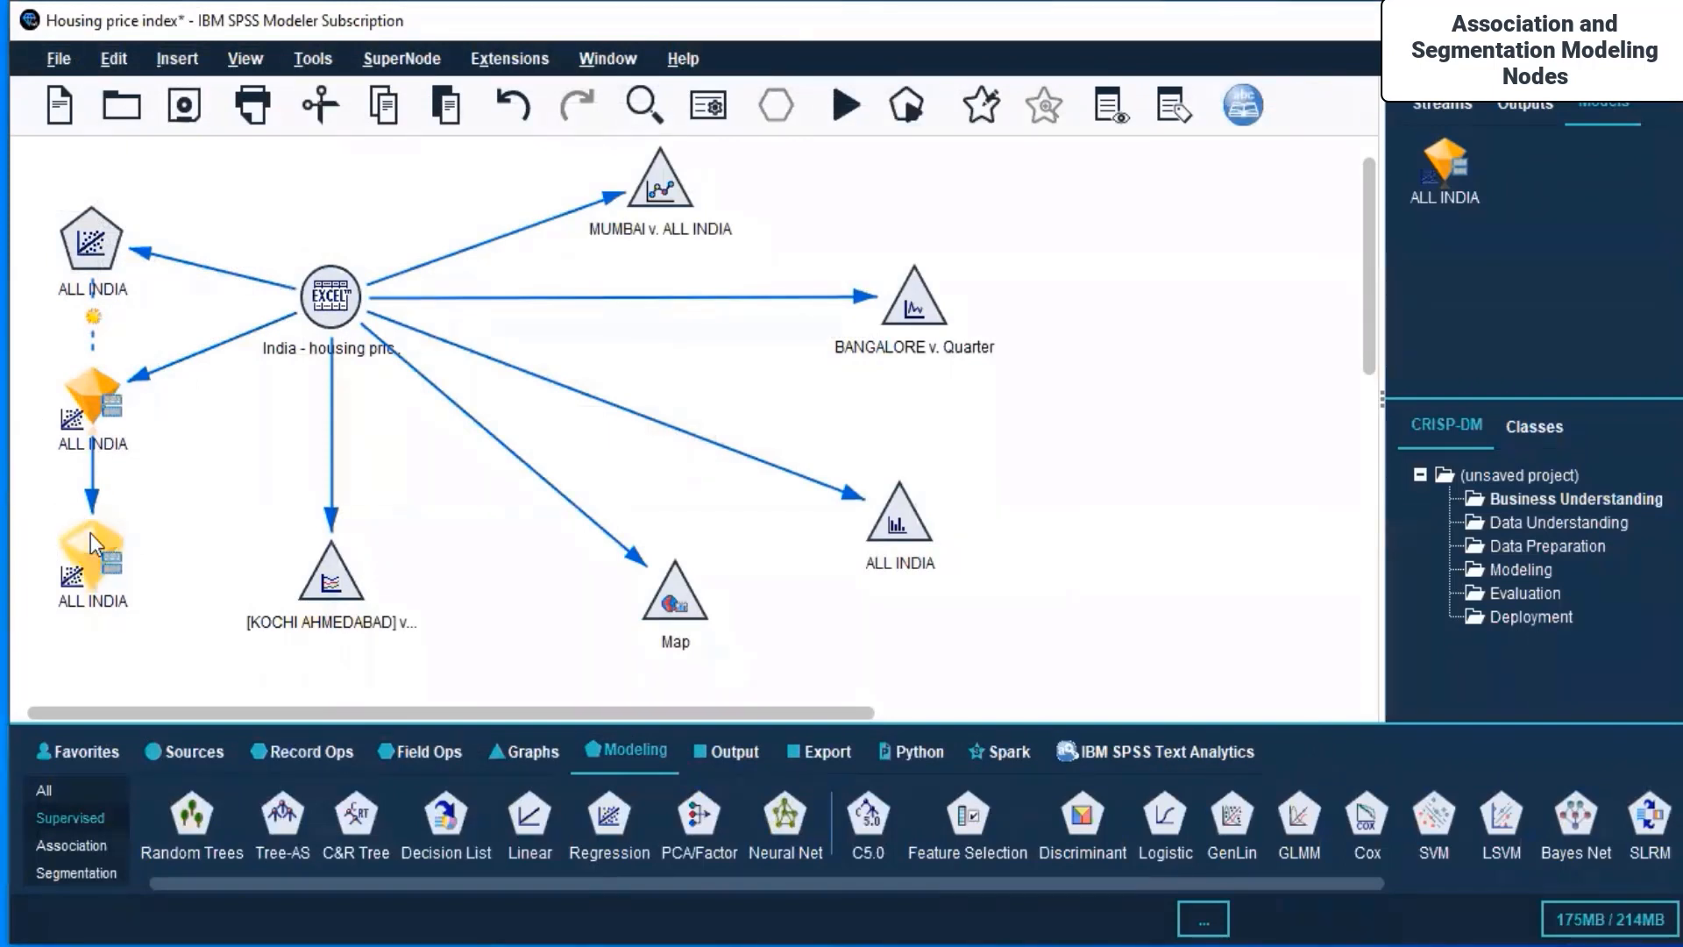
{"action": "right_click", "coordinate": [91, 533]}
{"action": "left_click", "coordinate": [158, 335]}
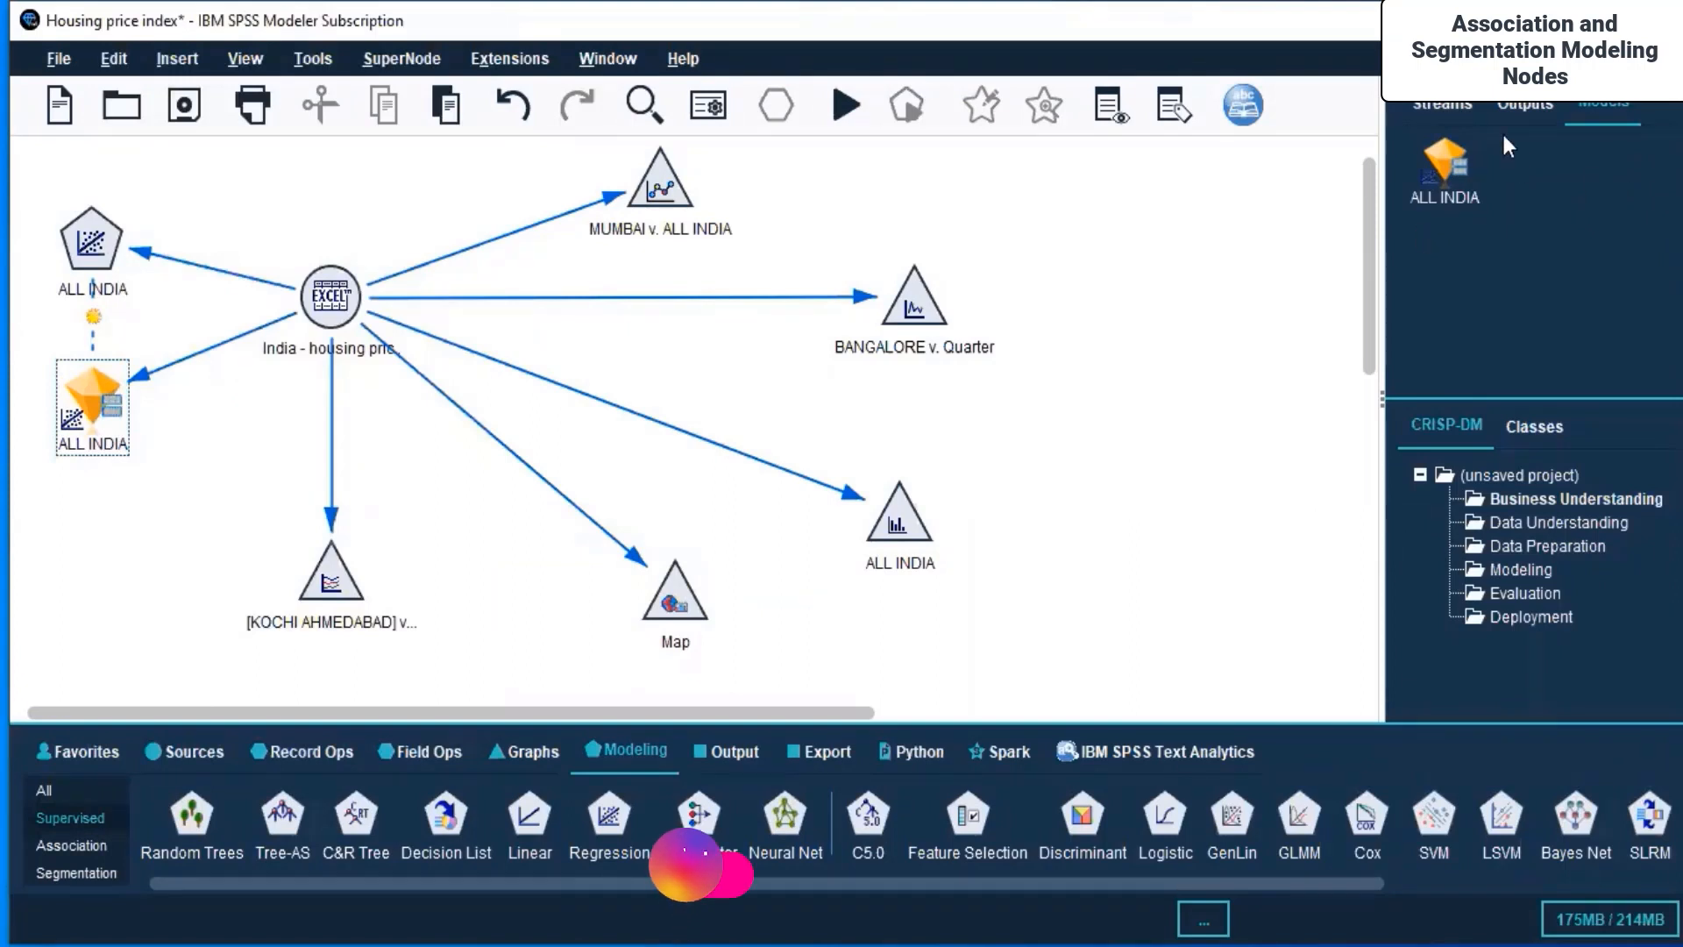
{"action": "left_click", "coordinate": [1513, 102]}
{"action": "left_click", "coordinate": [1448, 100]}
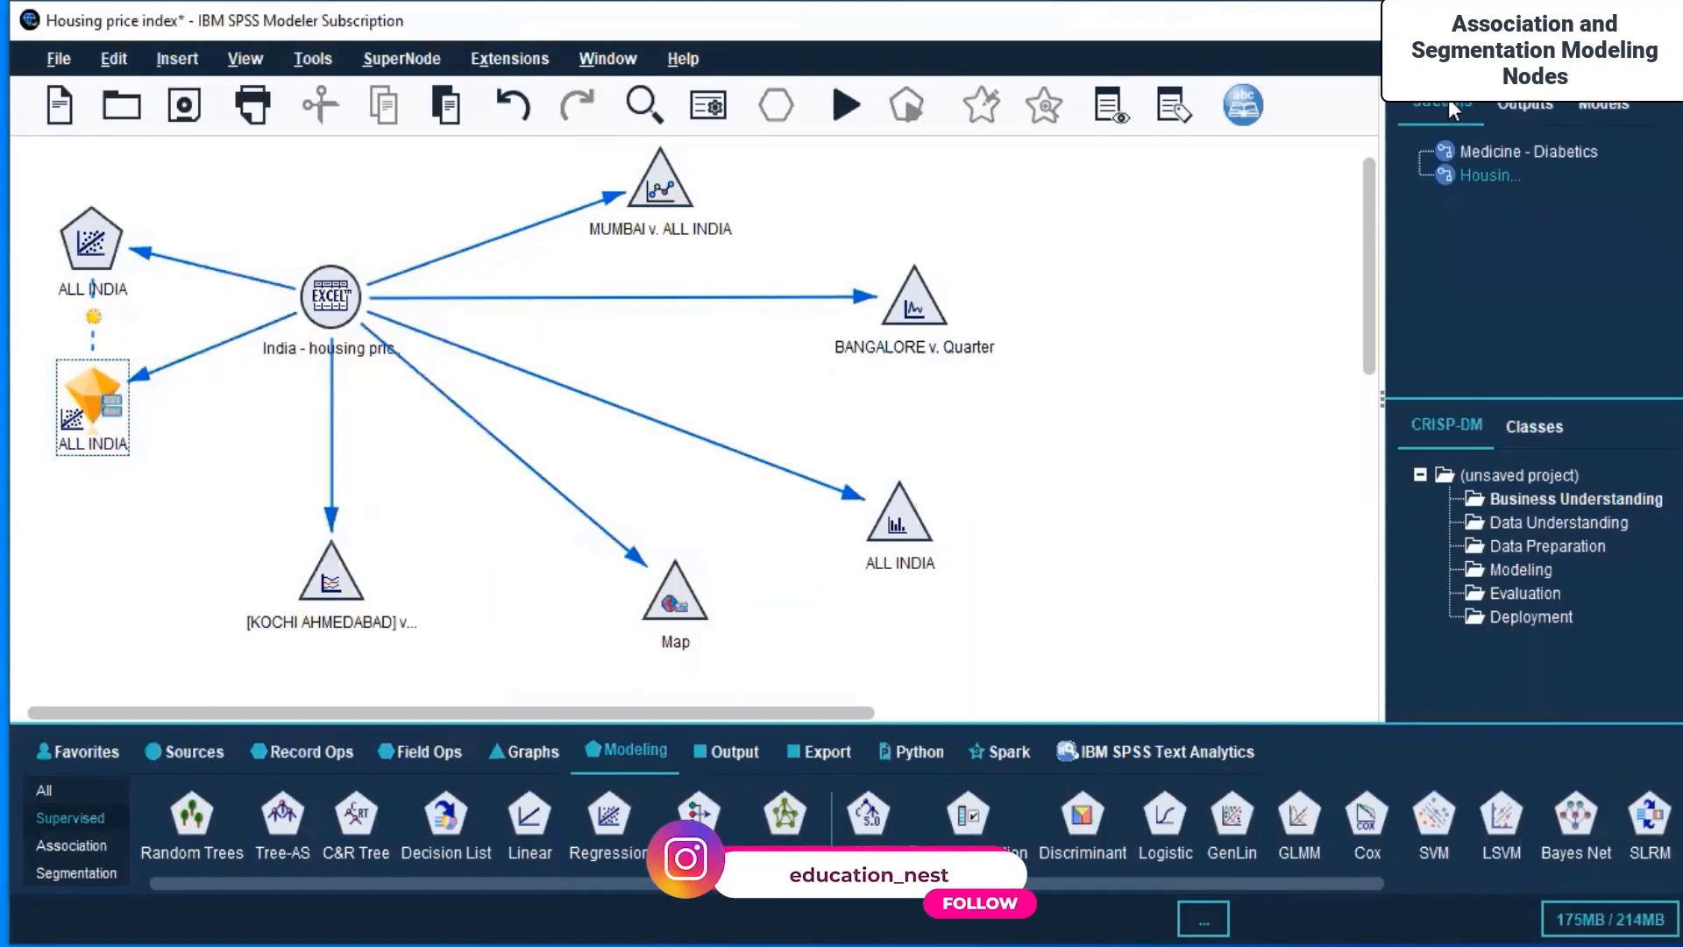
{"action": "left_click", "coordinate": [1578, 103]}
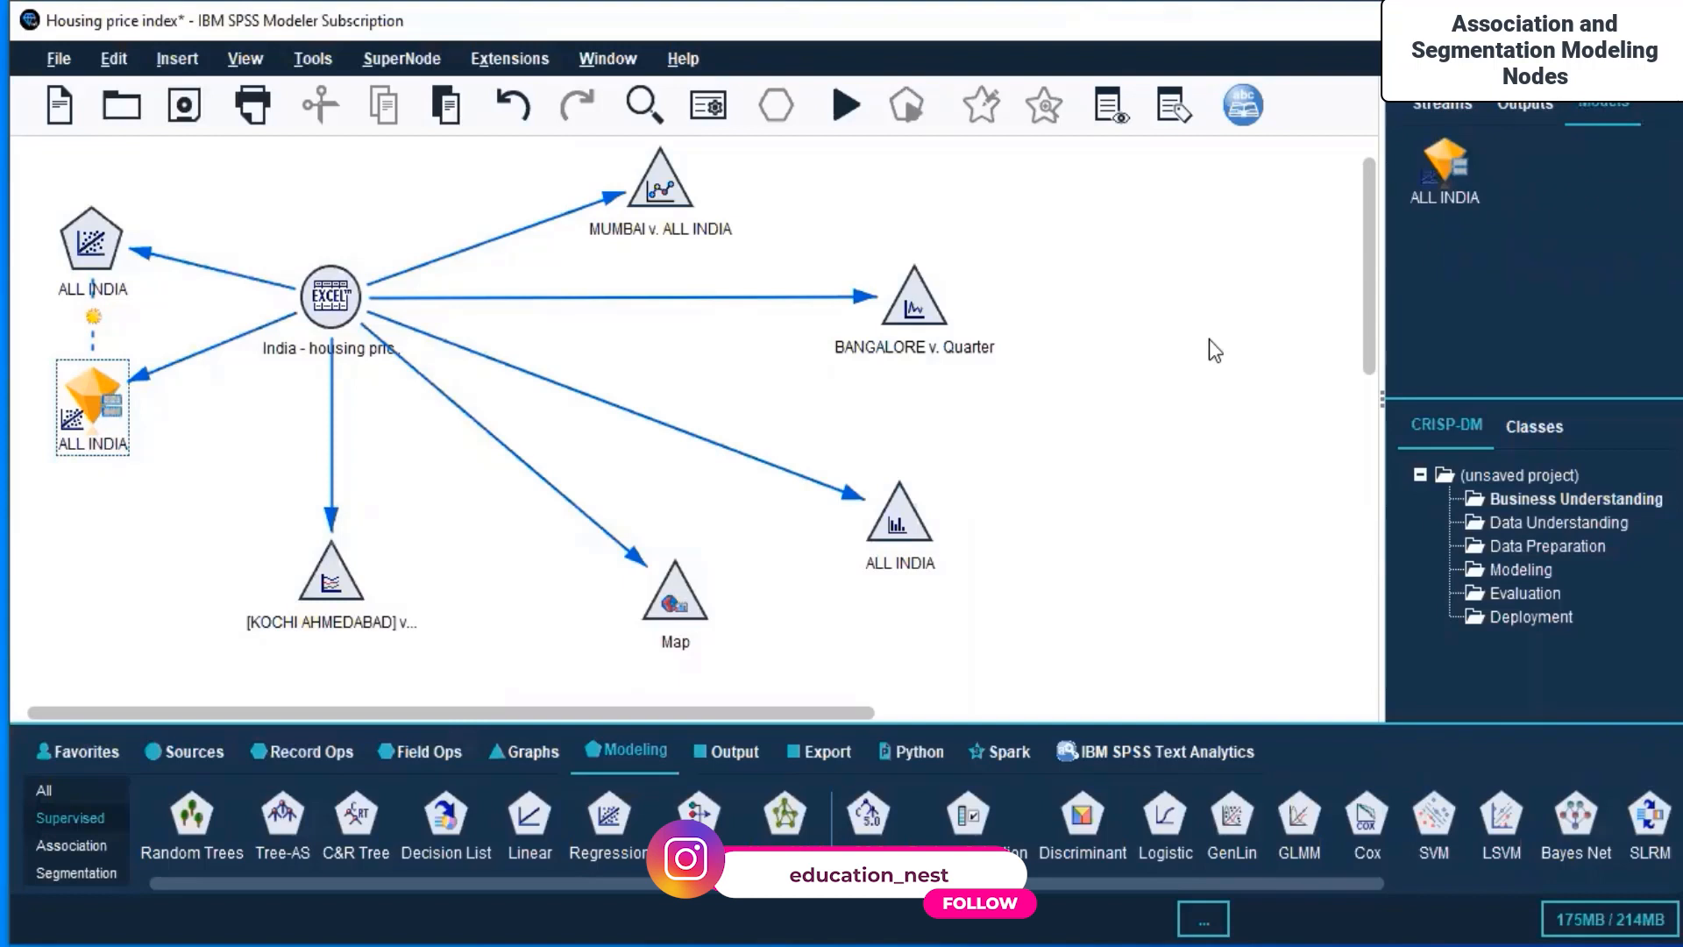
{"action": "left_click", "coordinate": [57, 817]}
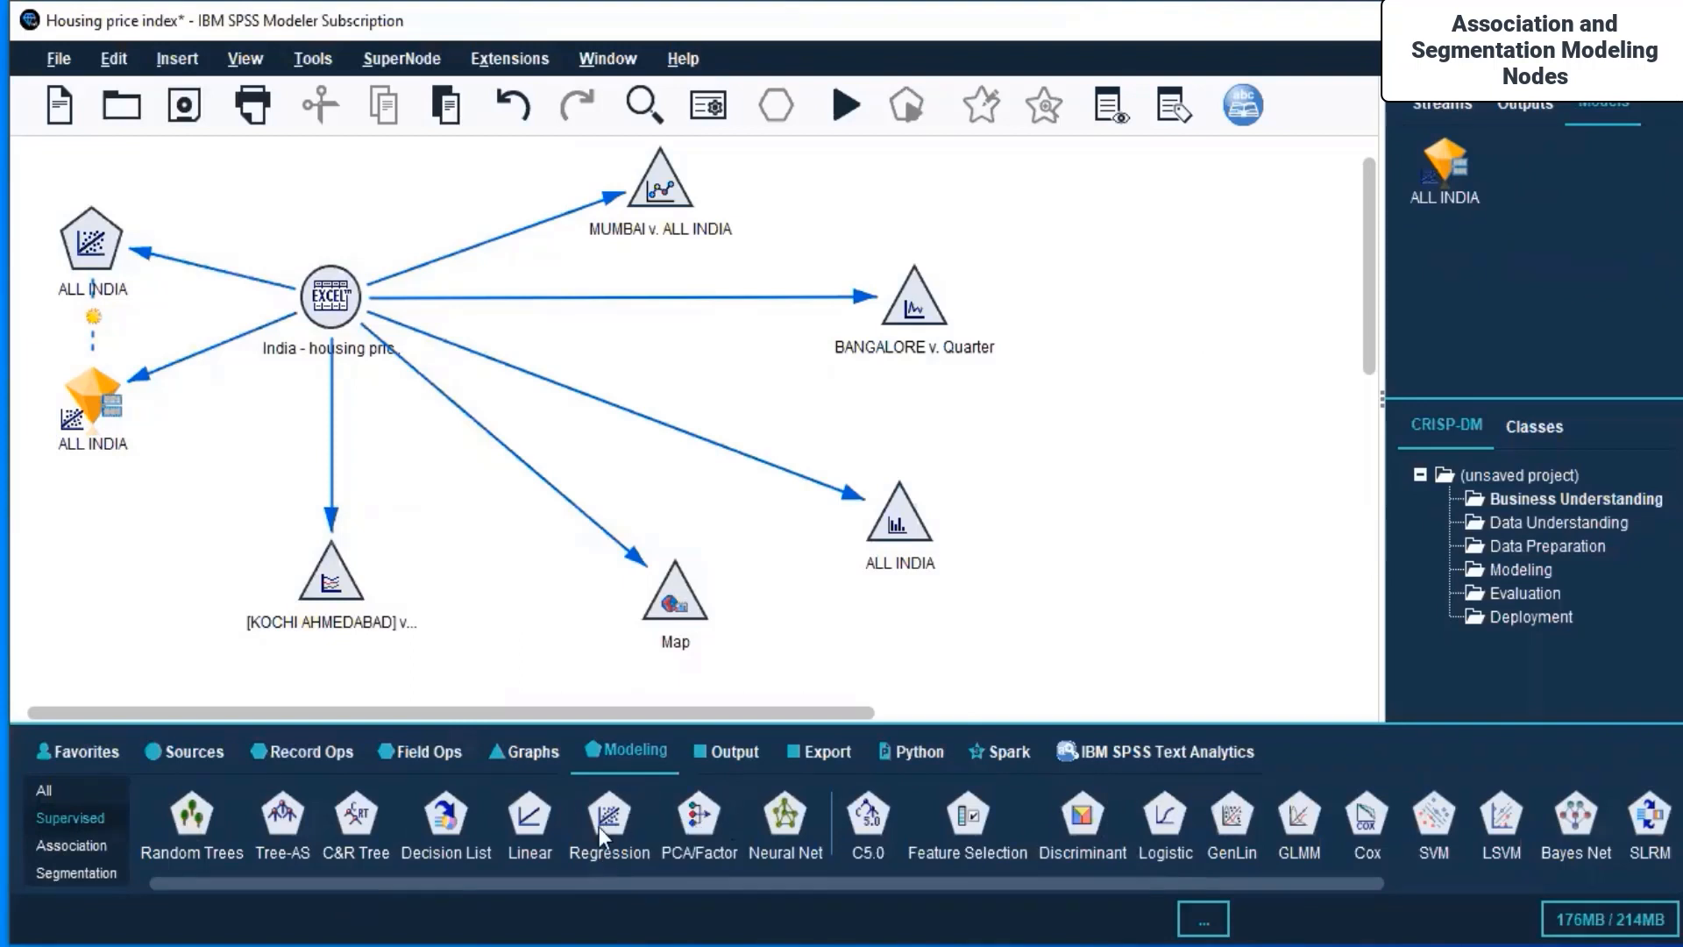
{"action": "left_click", "coordinate": [60, 845]}
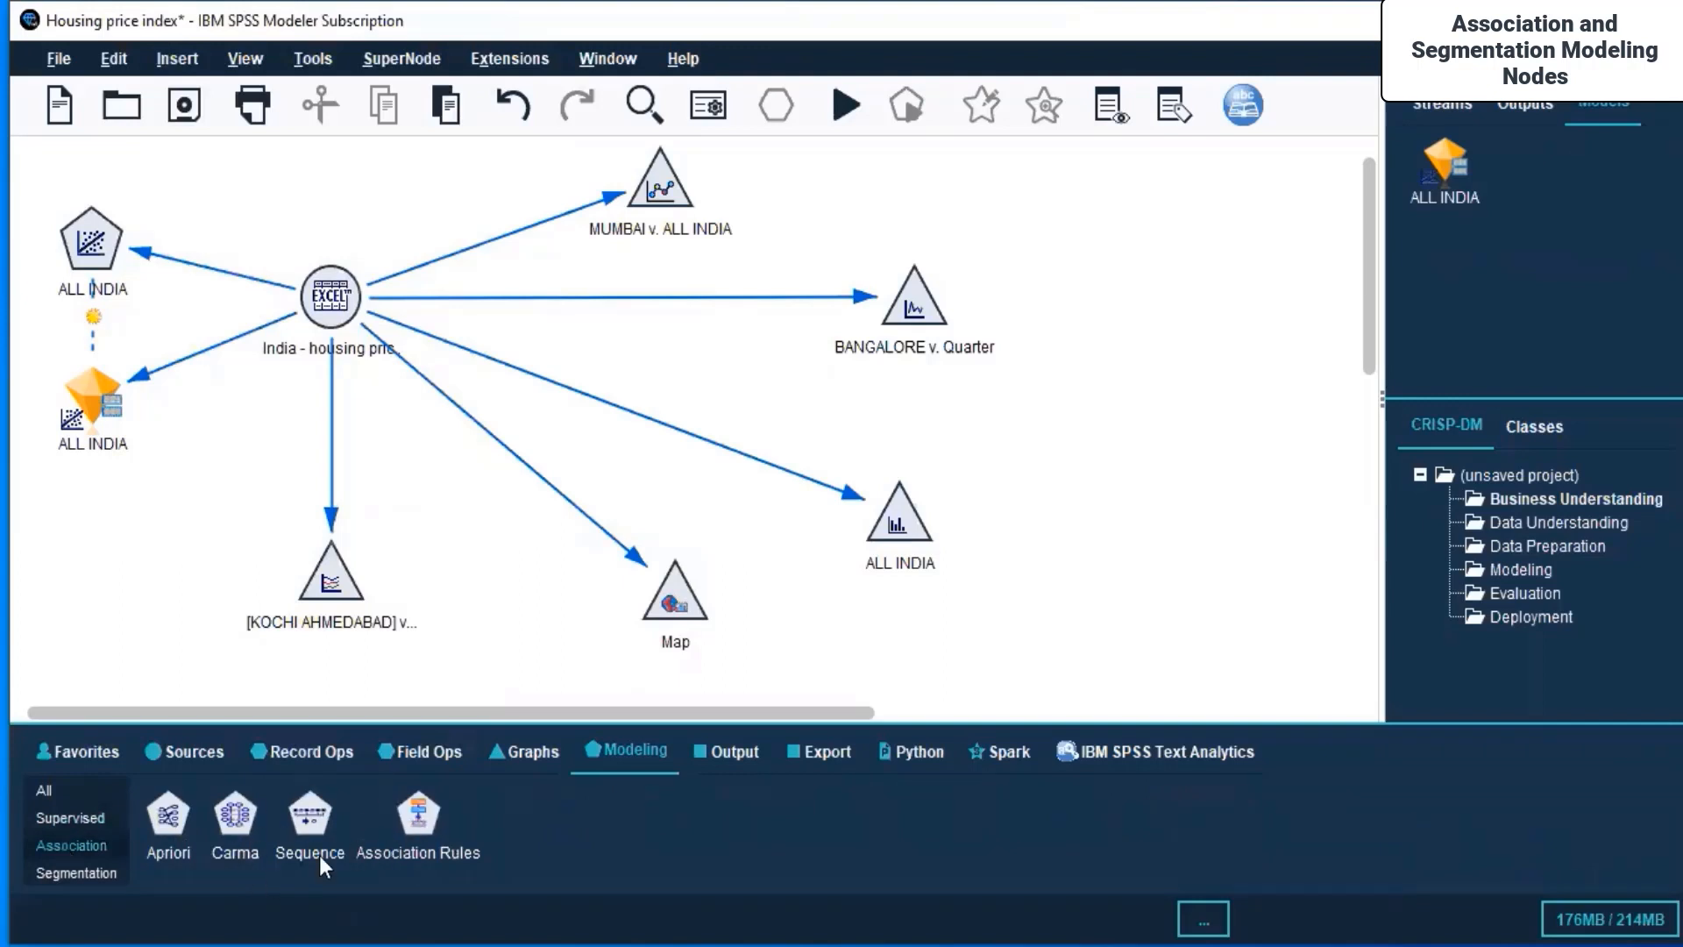
Step: Add a K-Means segmentation node above the Excel source node and connect the source to it
{"action": "left_click", "coordinate": [100, 870]}
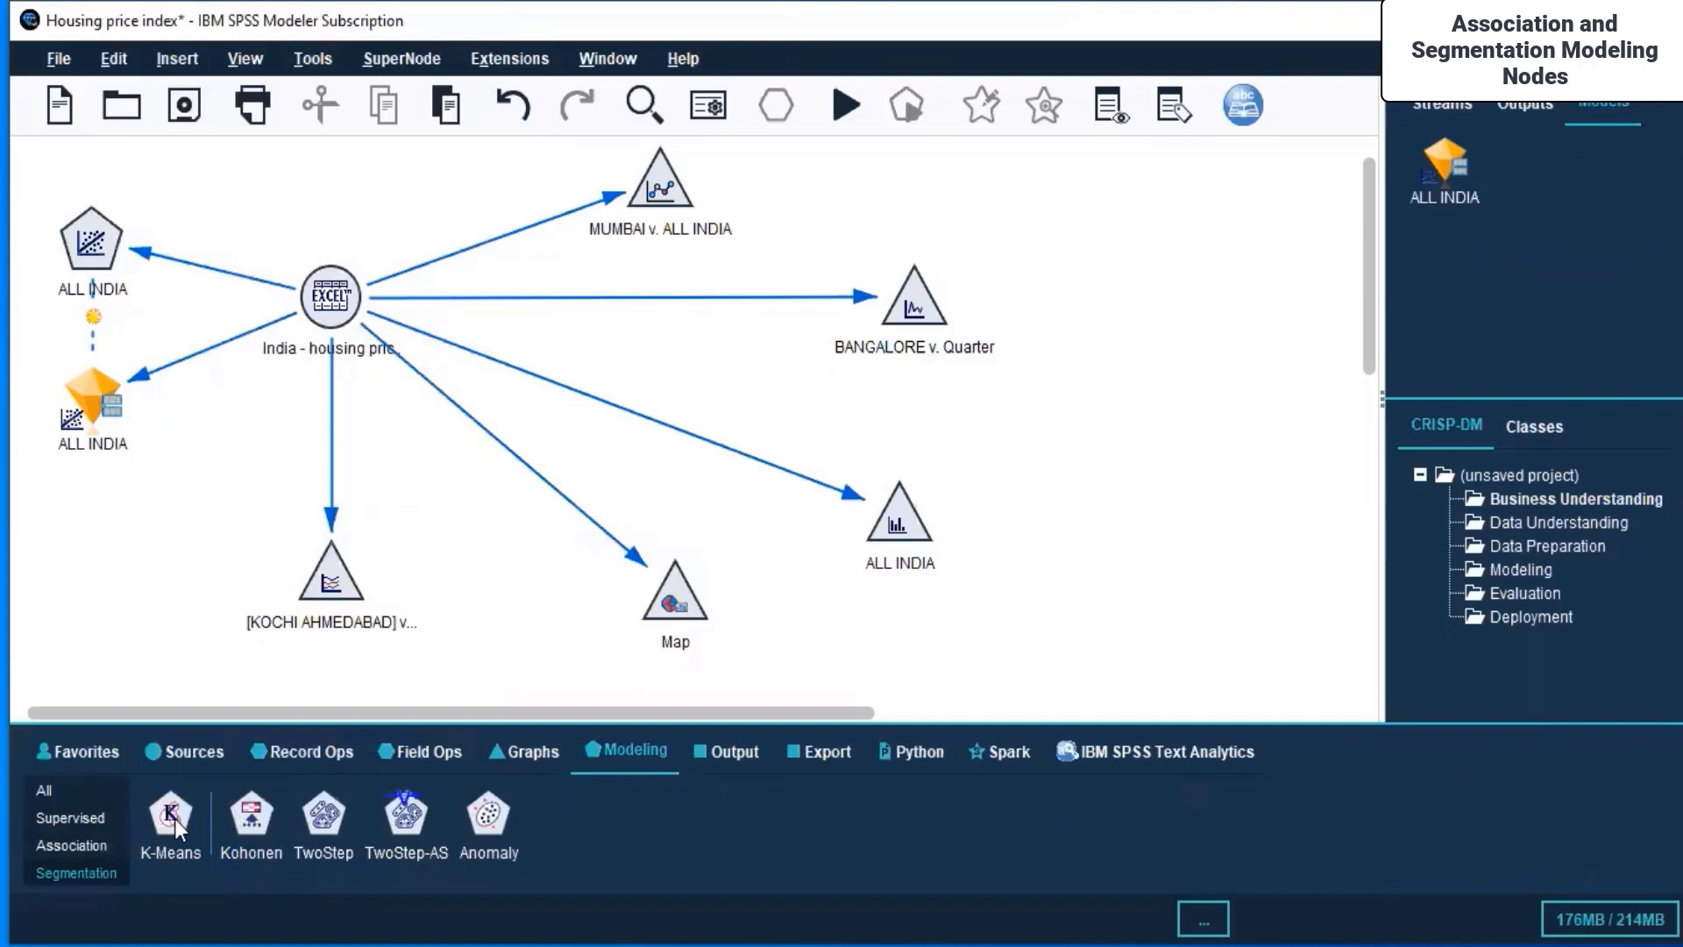
{"action": "left_click_drag", "start_coordinate": [176, 819], "coordinate": [331, 185]}
{"action": "left_click", "coordinate": [328, 321]}
{"action": "right_click", "coordinate": [328, 321]}
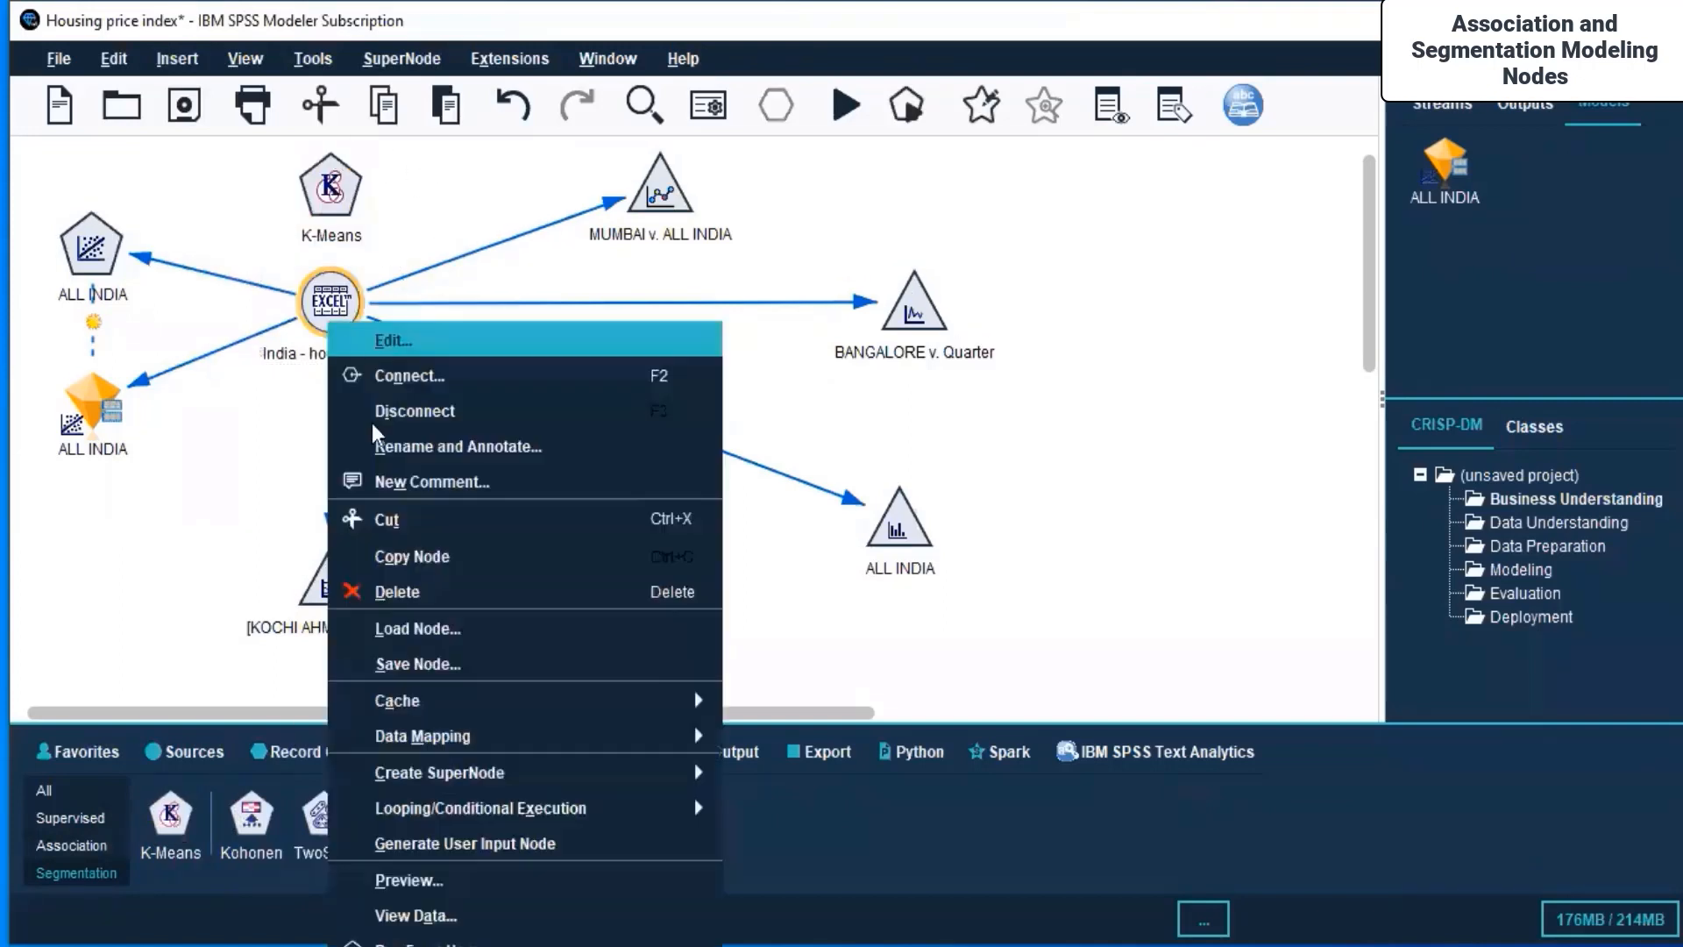
{"action": "left_click", "coordinate": [385, 375]}
{"action": "left_click", "coordinate": [332, 180]}
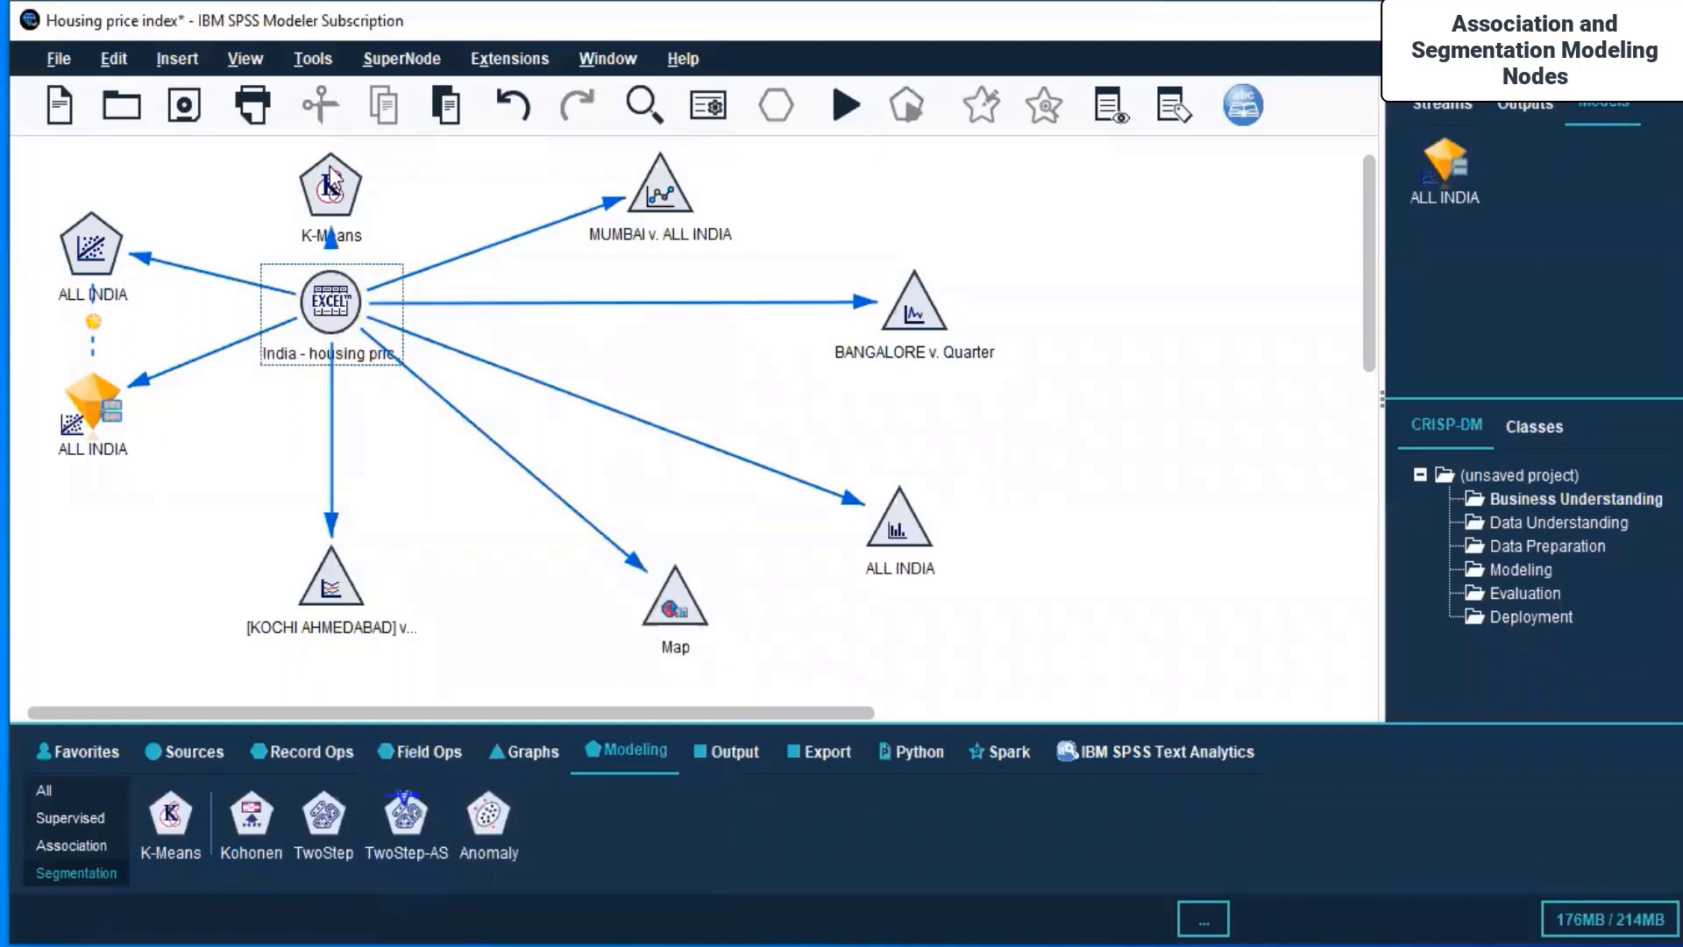
Step: Switch the K-Means node to custom field assignments and add MUMBAI, DELHI and BANGALORE as inputs
{"action": "double_click", "coordinate": [330, 180]}
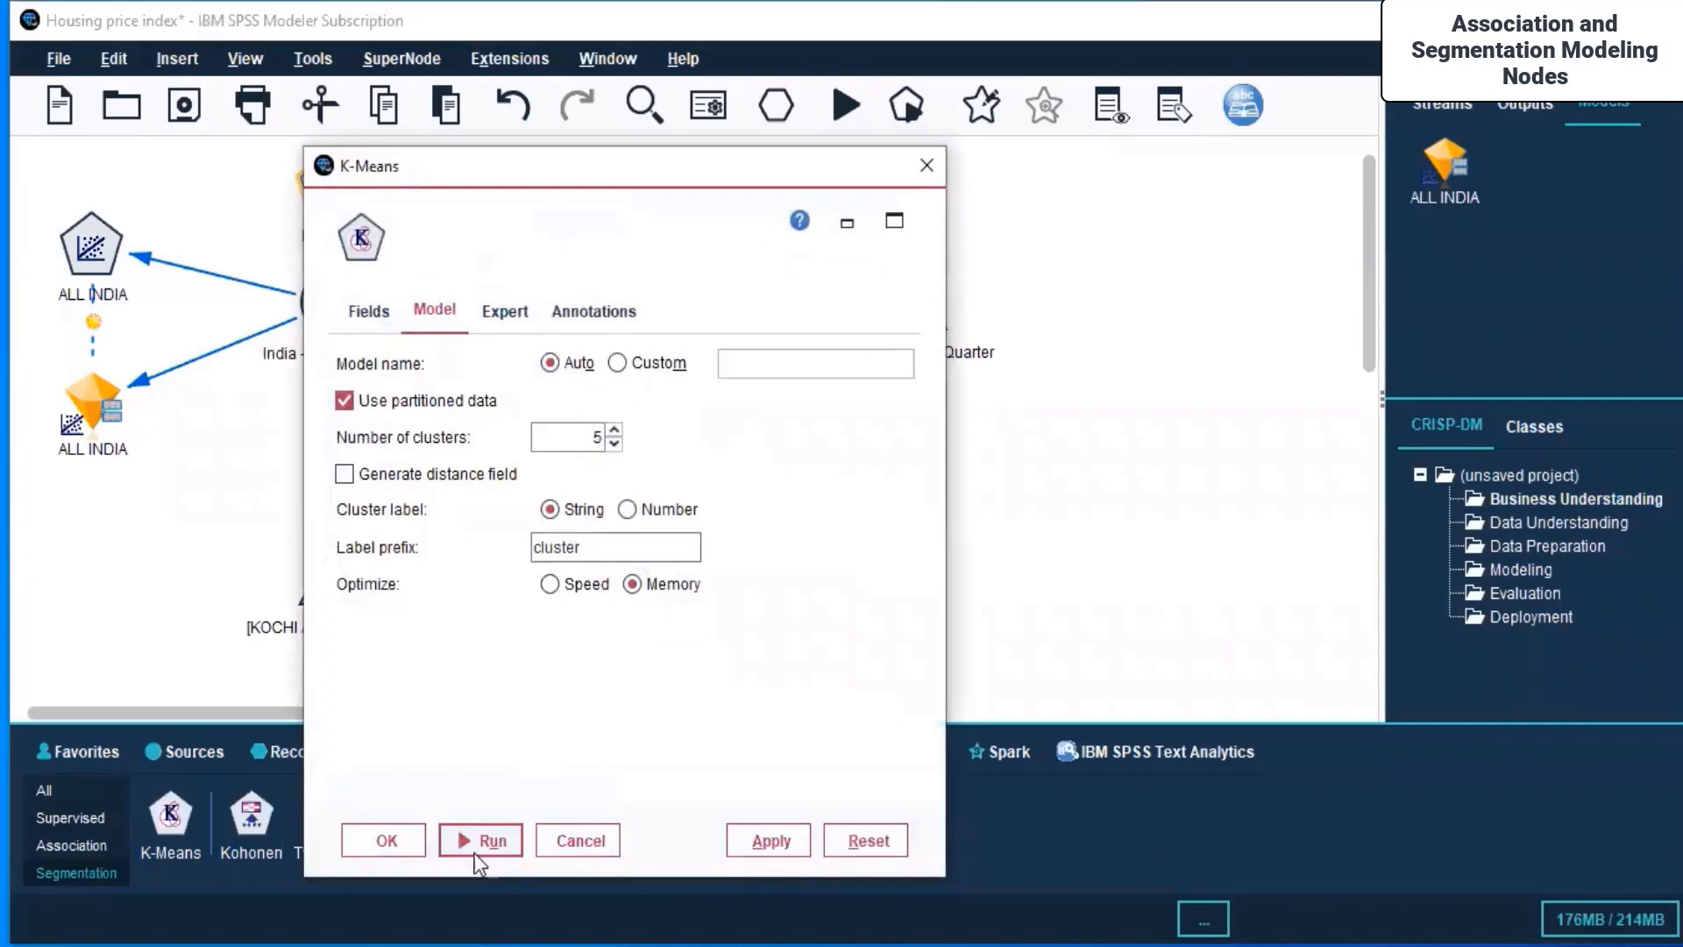
{"action": "left_click", "coordinate": [361, 313]}
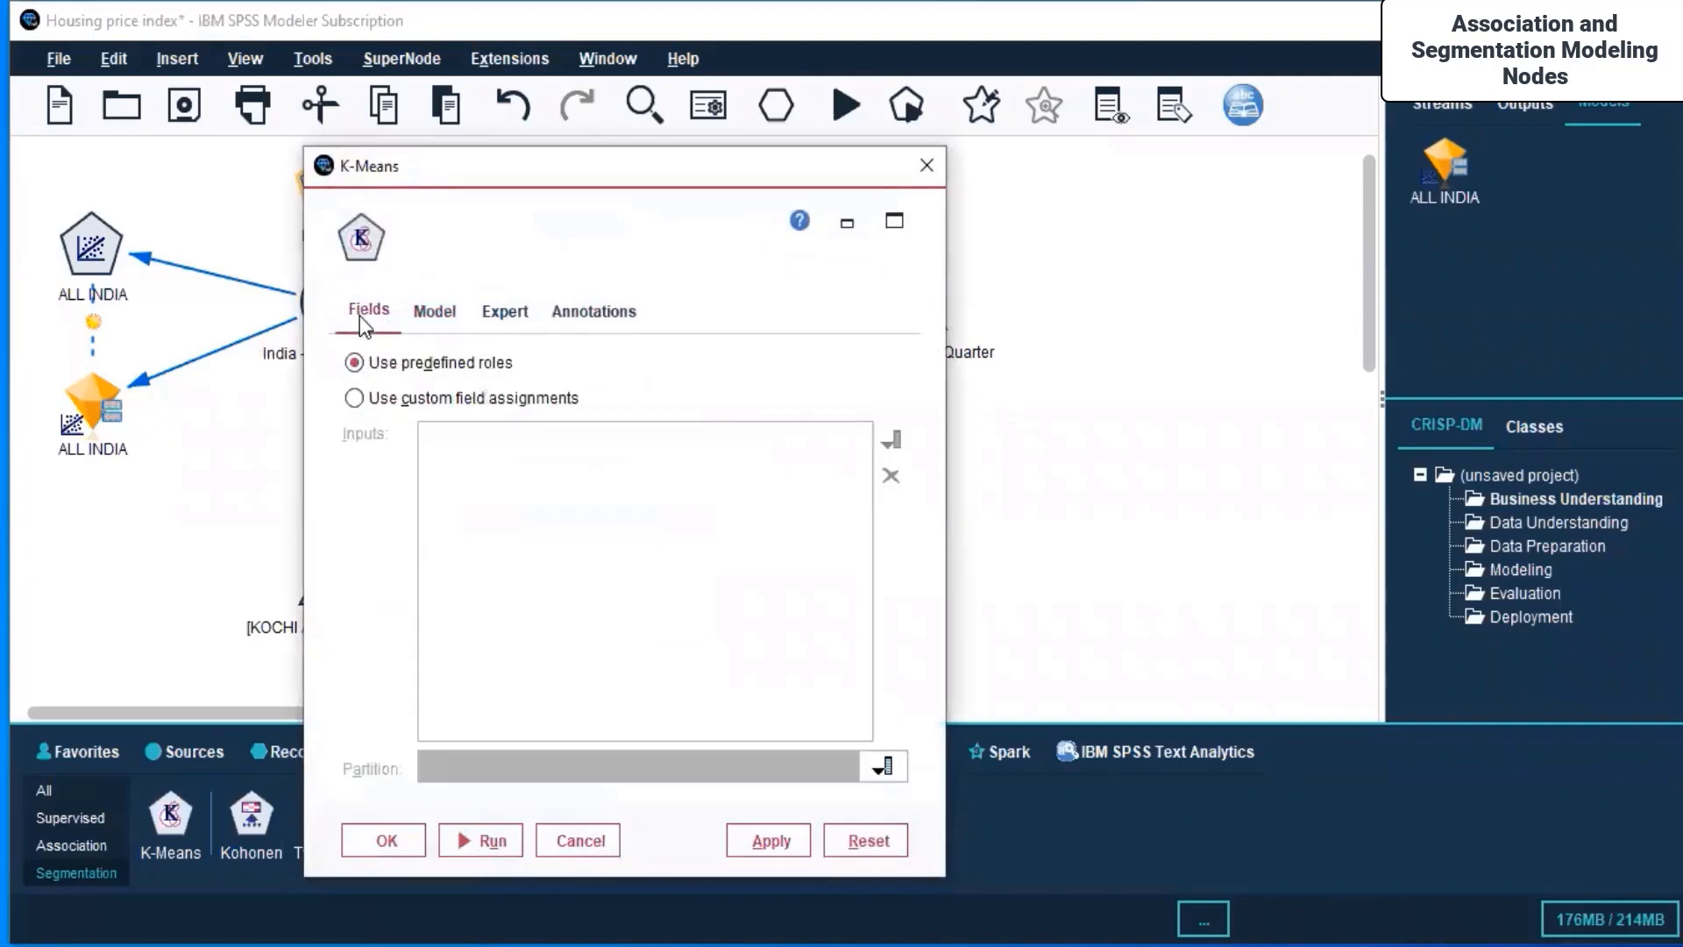
{"action": "left_click", "coordinate": [424, 401]}
{"action": "left_click", "coordinate": [891, 438]}
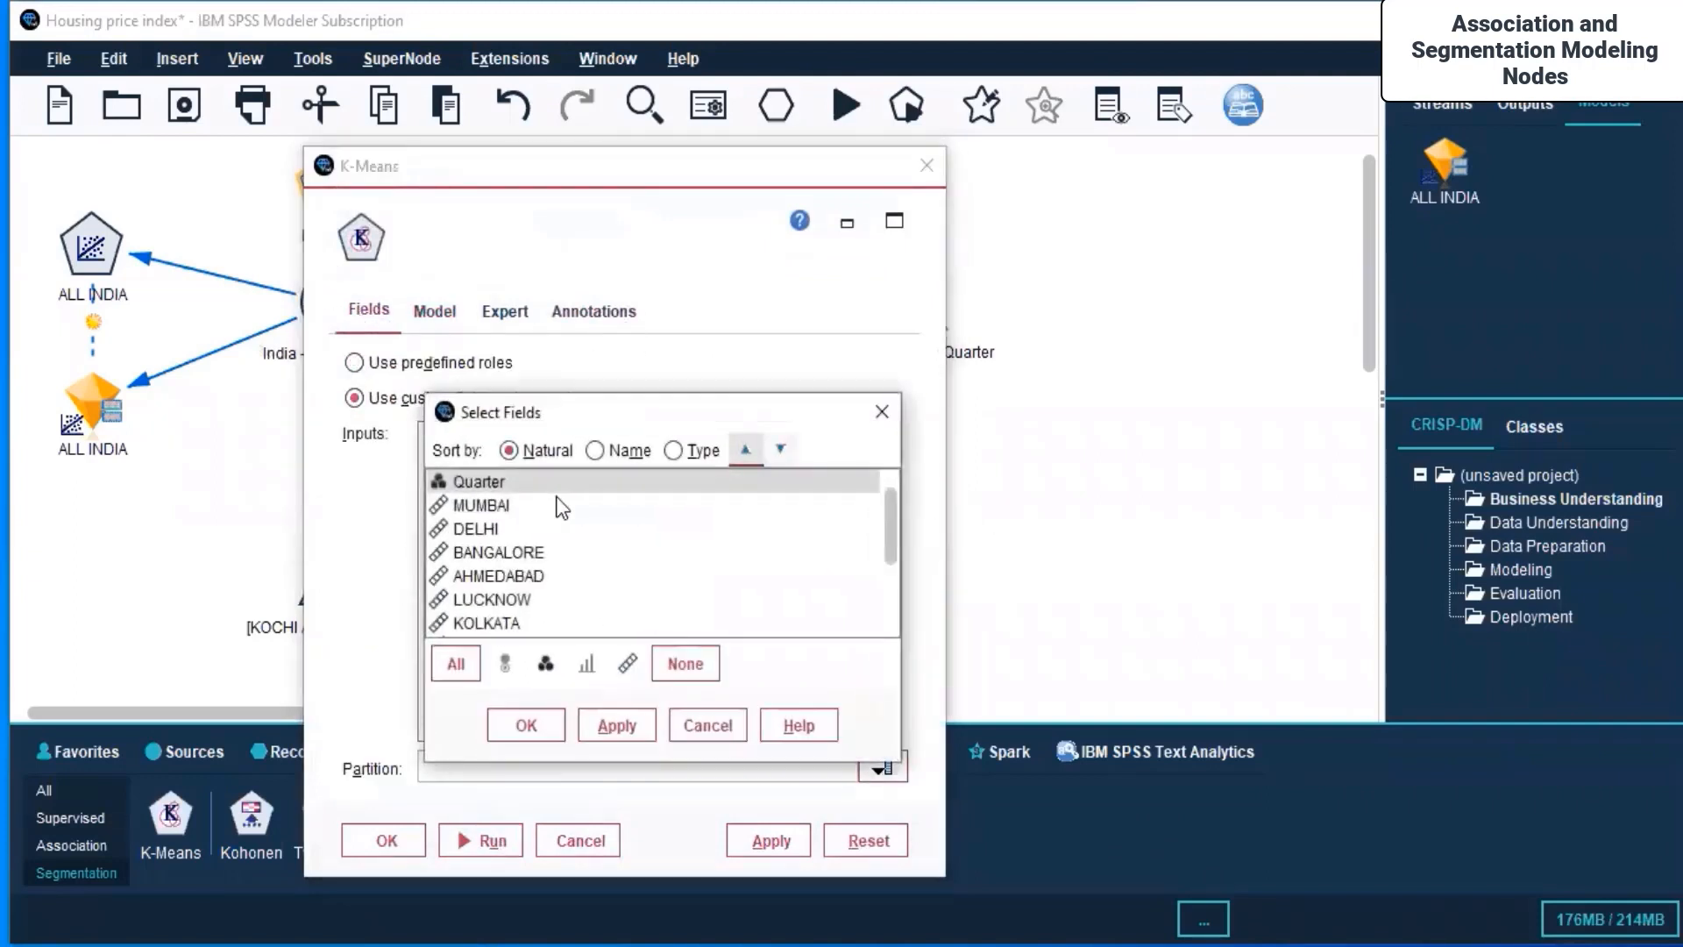
{"action": "left_click", "coordinate": [481, 513]}
{"action": "left_click_drag", "start_coordinate": [479, 517], "coordinate": [491, 554]}
{"action": "left_click", "coordinate": [631, 724]}
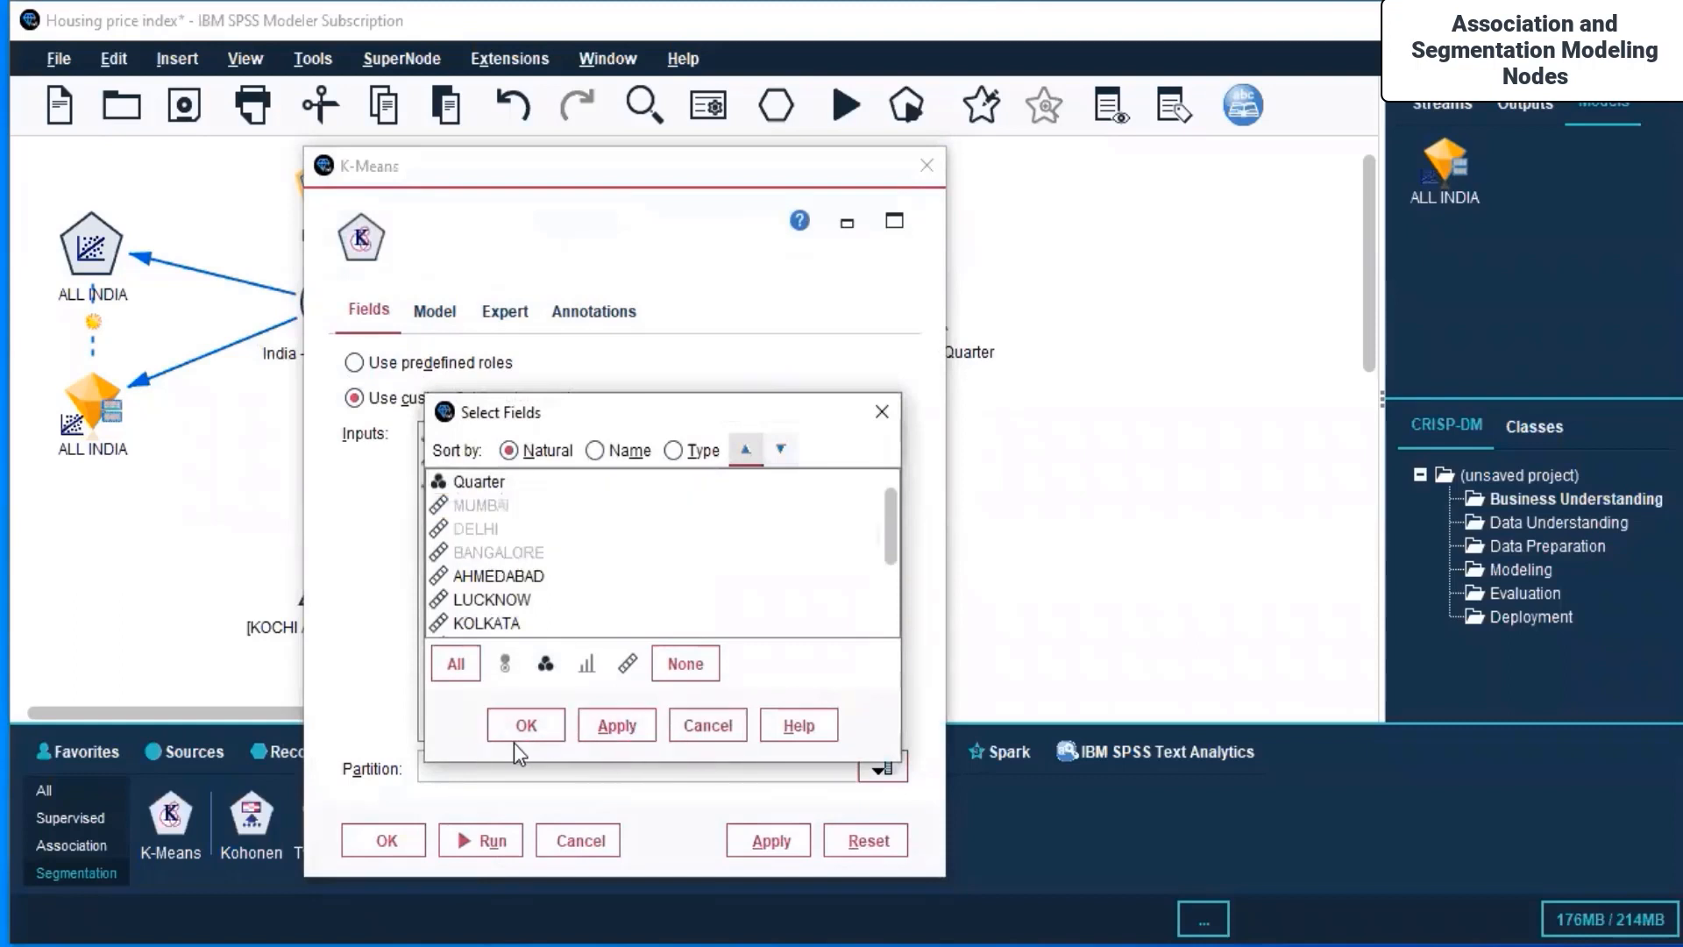
{"action": "left_click", "coordinate": [522, 725]}
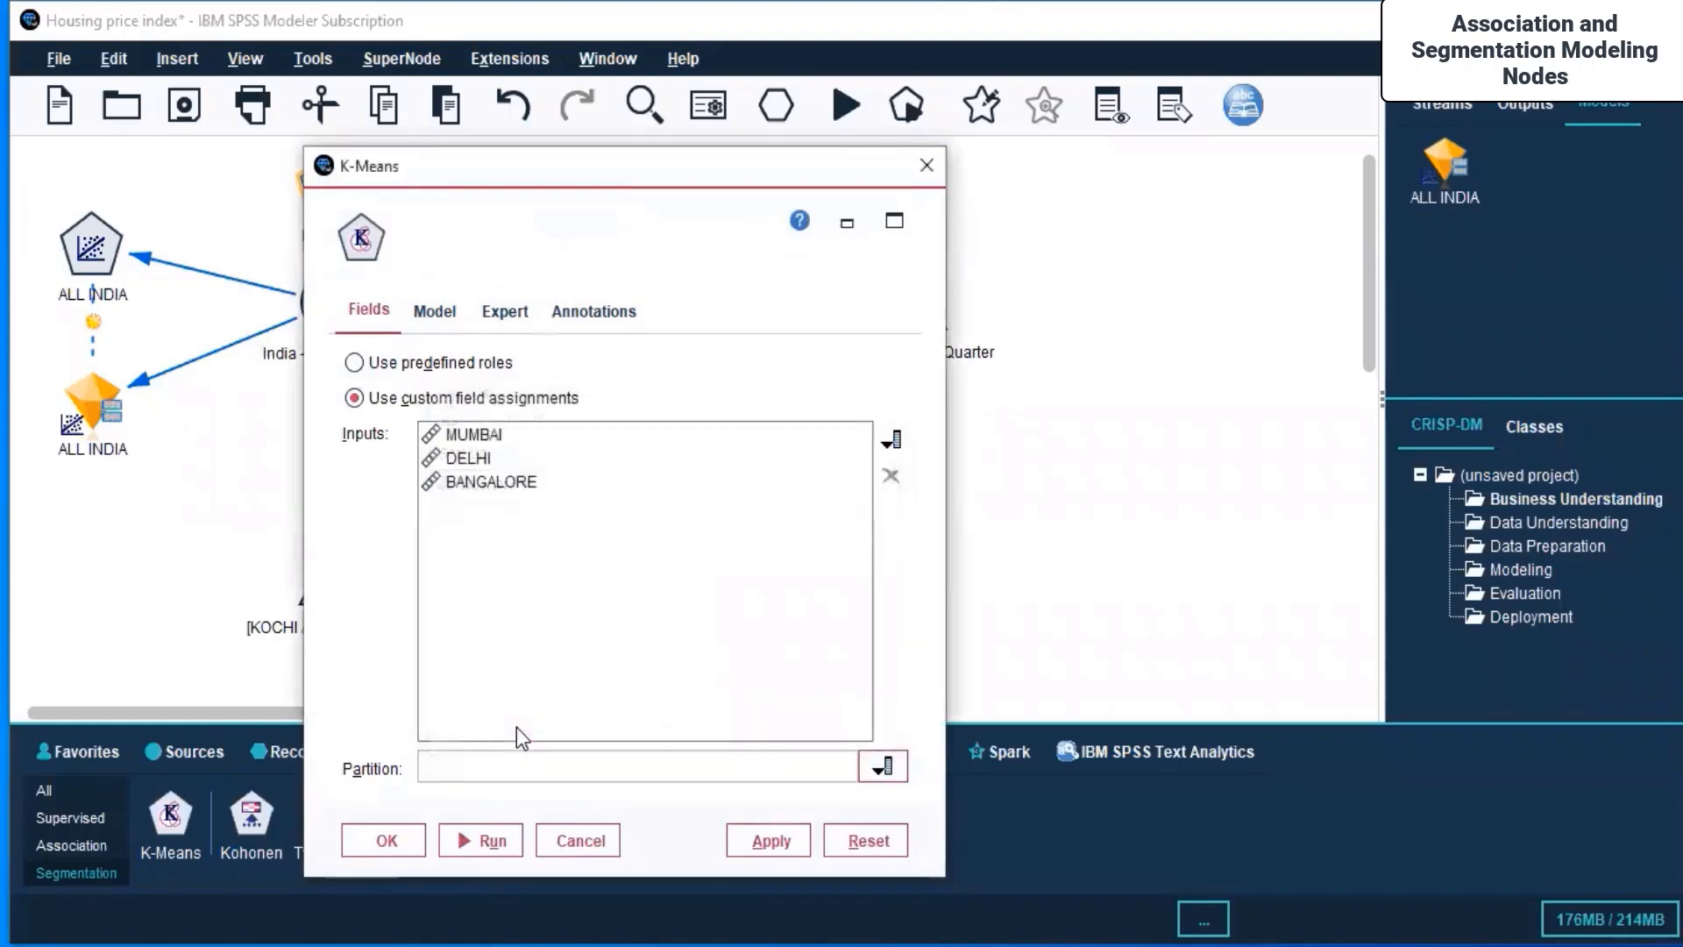
Step: Review the K-Means node's expert, annotation and model options, recheck its inputs, and accept the node settings
{"action": "left_click", "coordinate": [514, 326]}
{"action": "left_click", "coordinate": [603, 320]}
{"action": "left_click", "coordinate": [433, 313]}
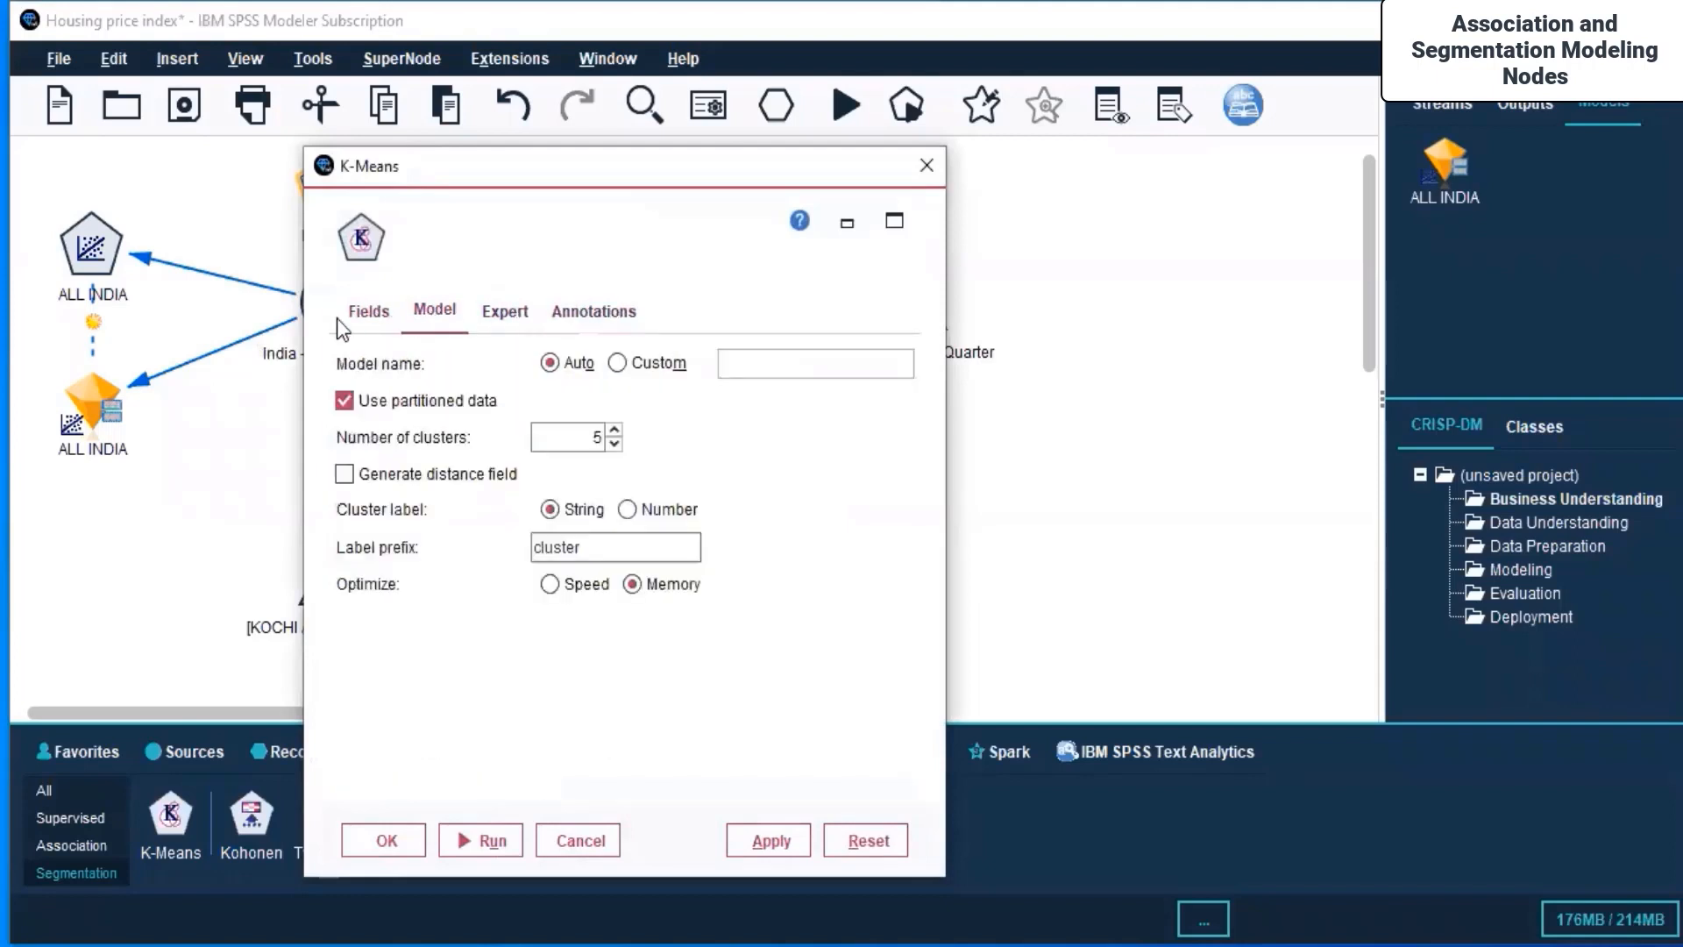
{"action": "left_click", "coordinate": [377, 313]}
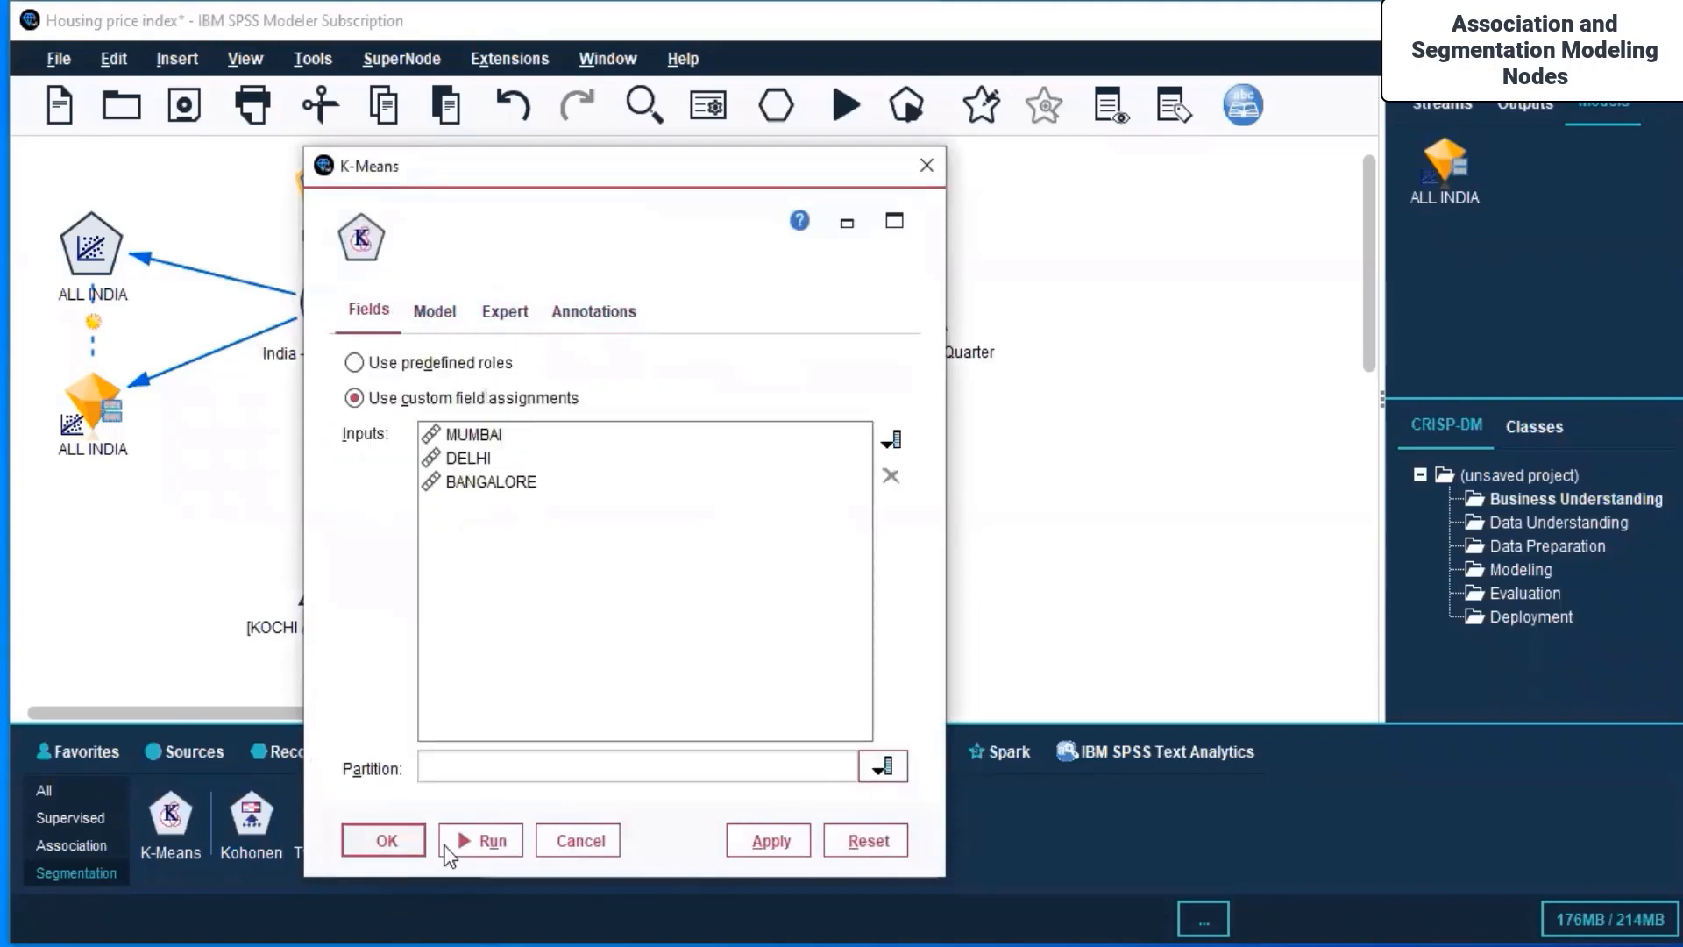
{"action": "left_click", "coordinate": [398, 837]}
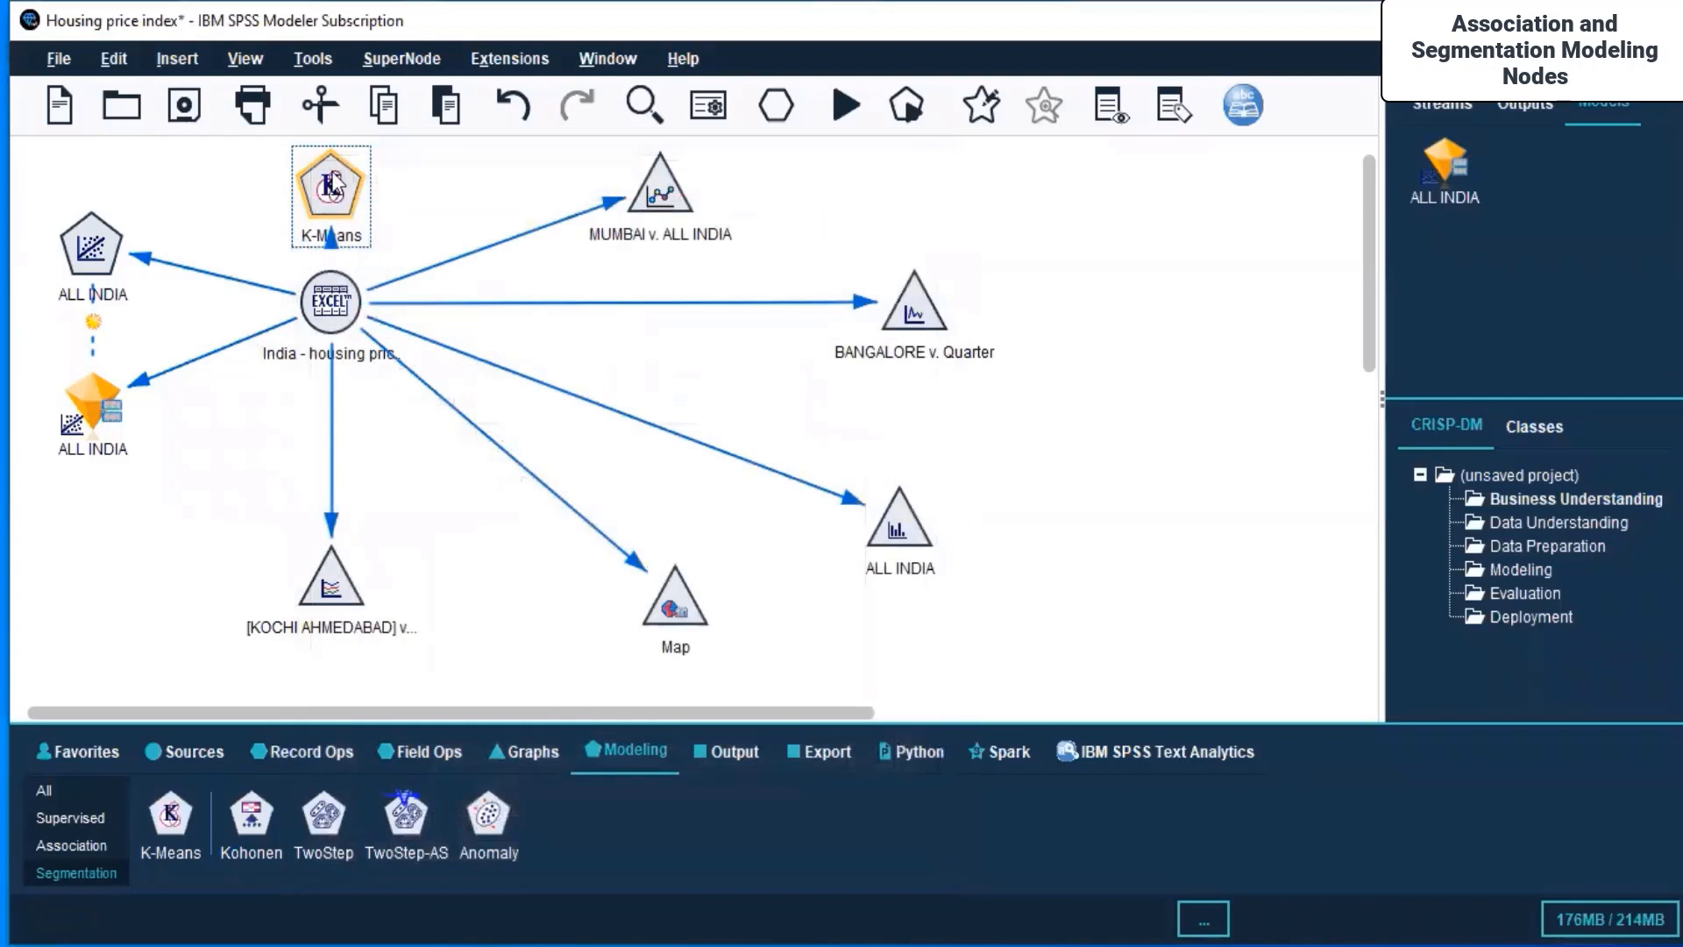
Step: Run the K-Means node and move the generated model nugget beside it, above the ALL INDIA regression node
{"action": "right_click", "coordinate": [332, 303]}
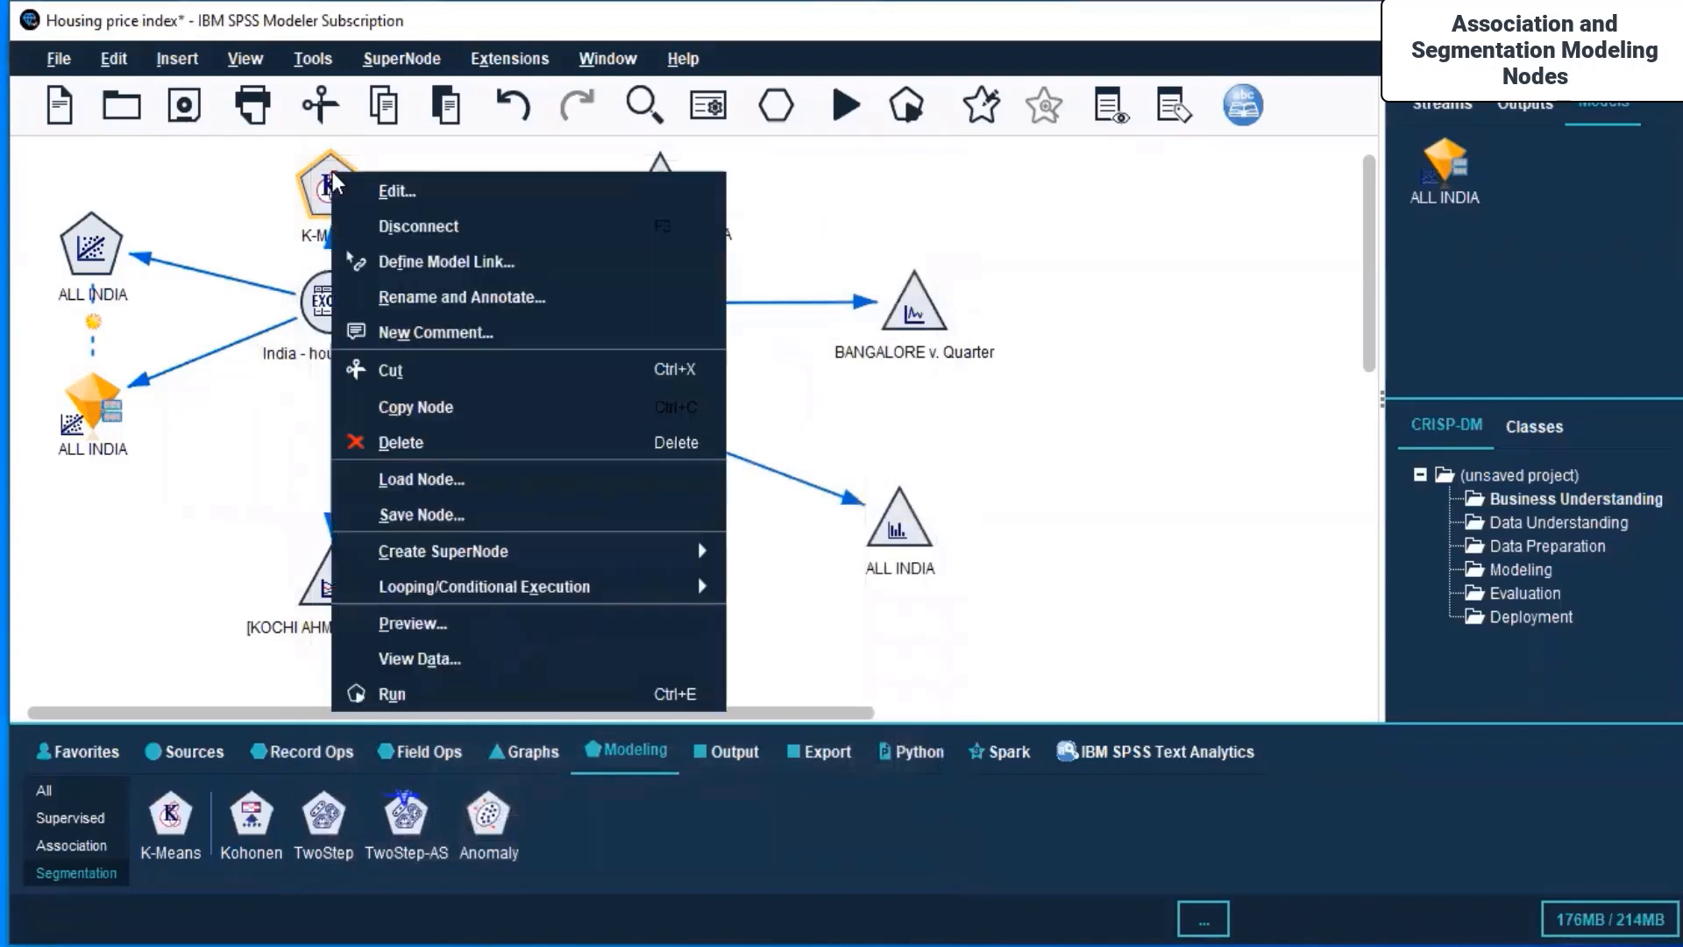
{"action": "left_click", "coordinate": [388, 694]}
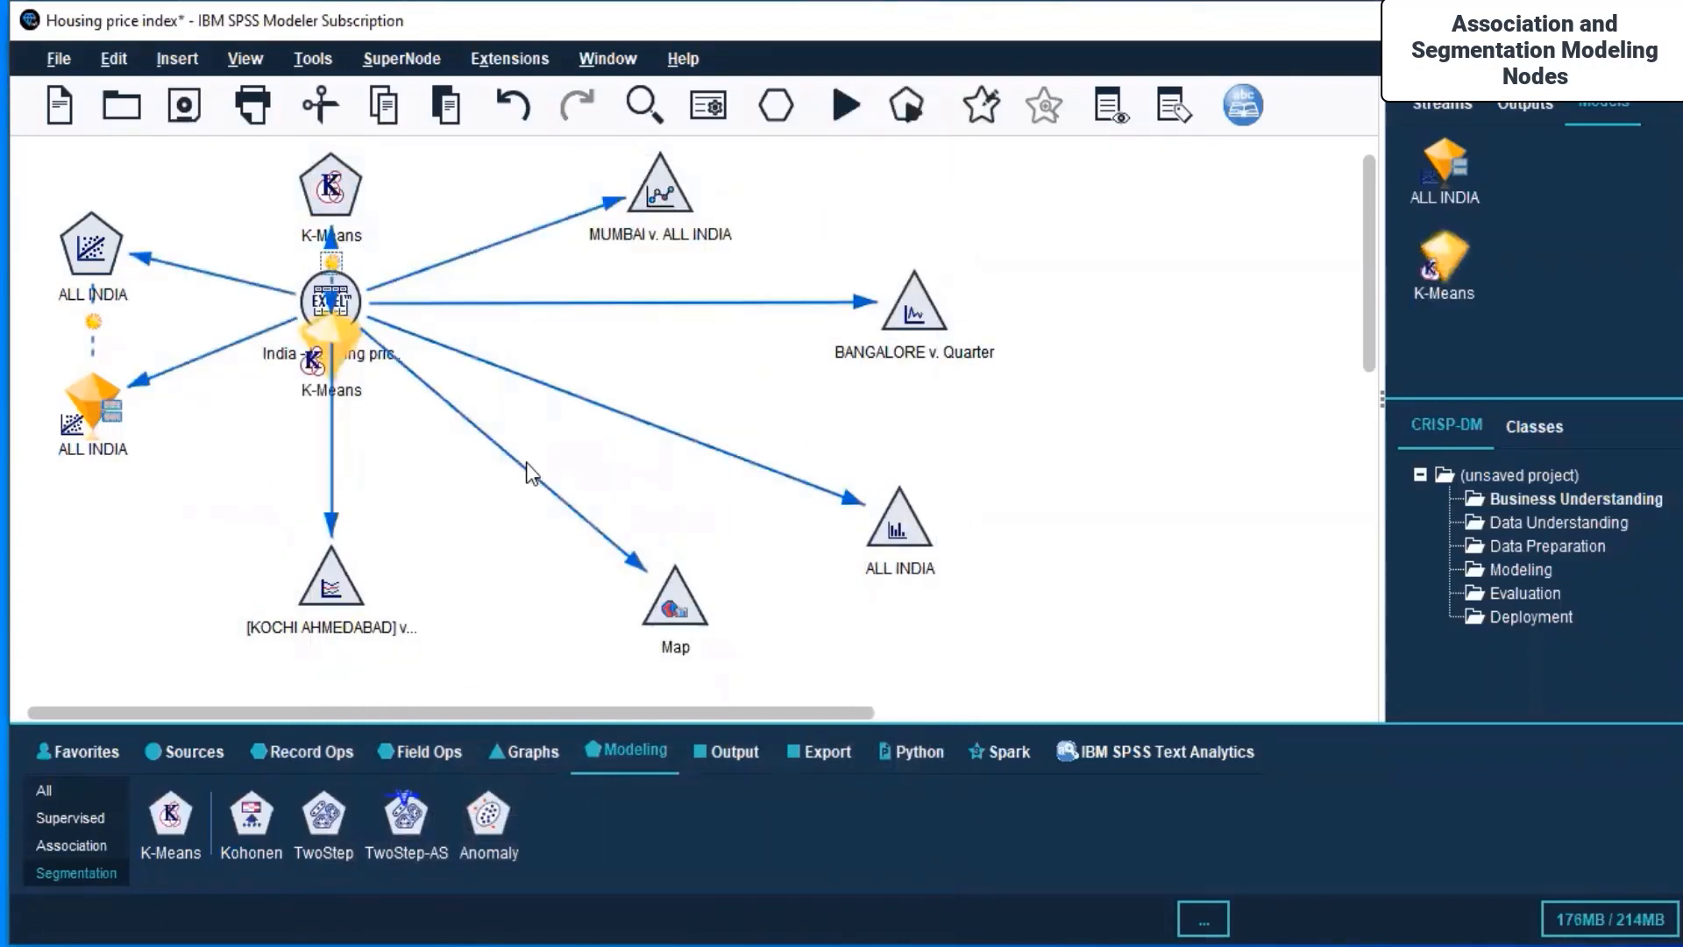
{"action": "left_click_drag", "start_coordinate": [312, 345], "coordinate": [162, 173]}
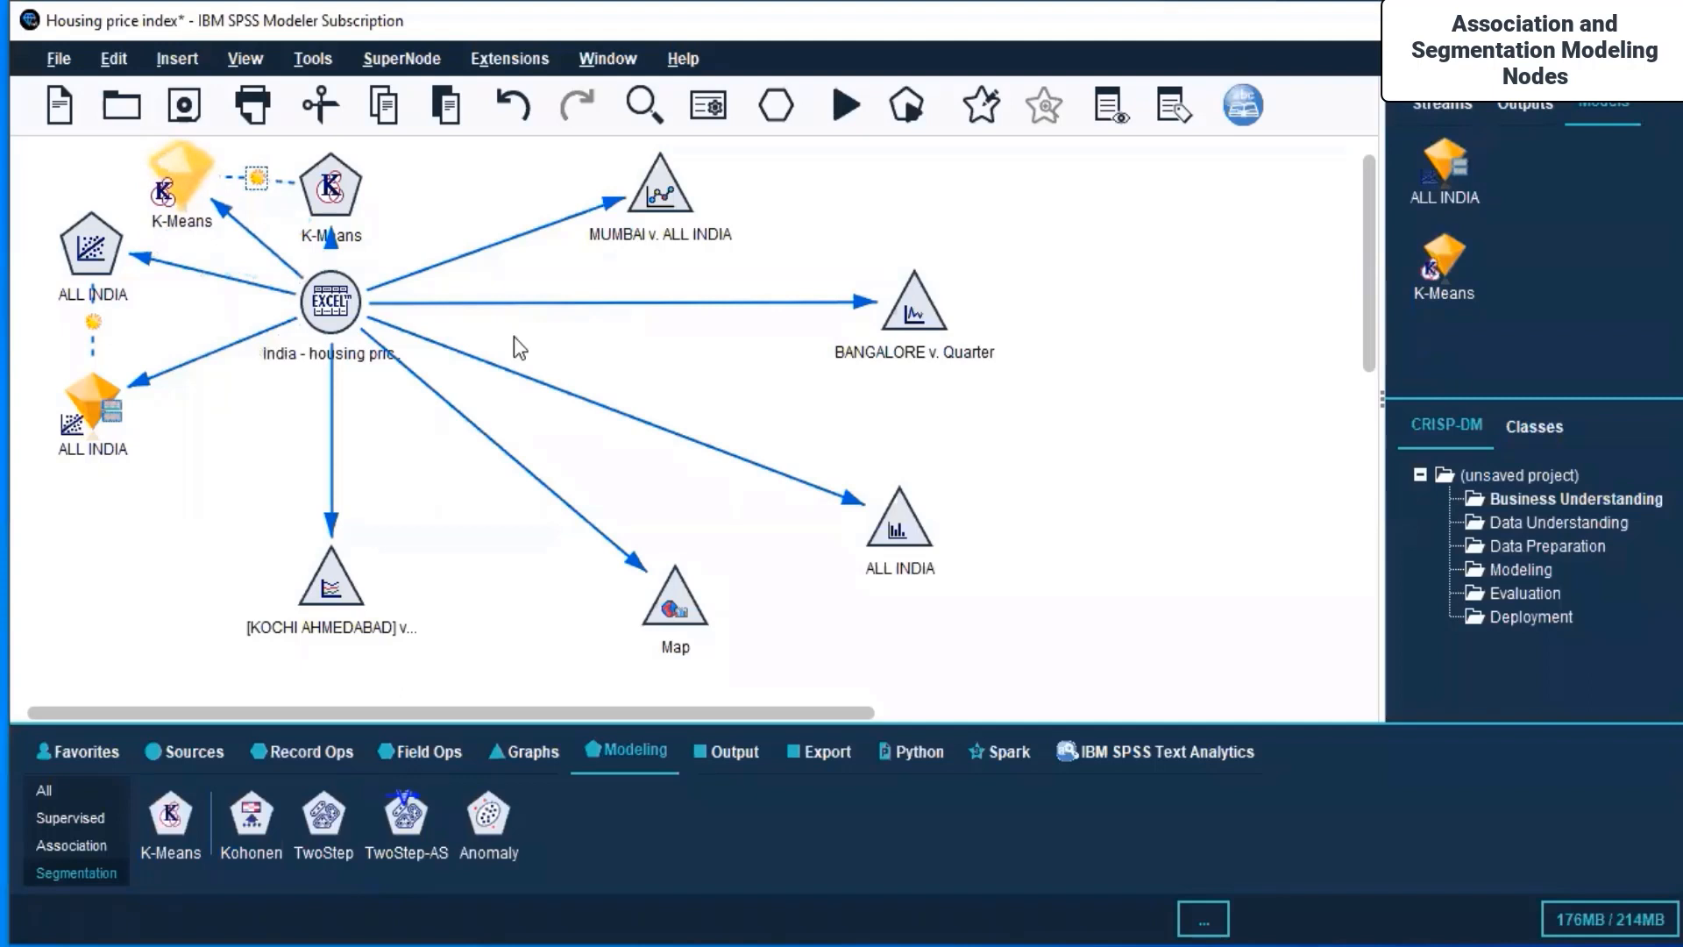
Step: Open the generated K-Means model, switch its main view to Clusters, and examine each cluster's size and input means
{"action": "left_click", "coordinate": [186, 171]}
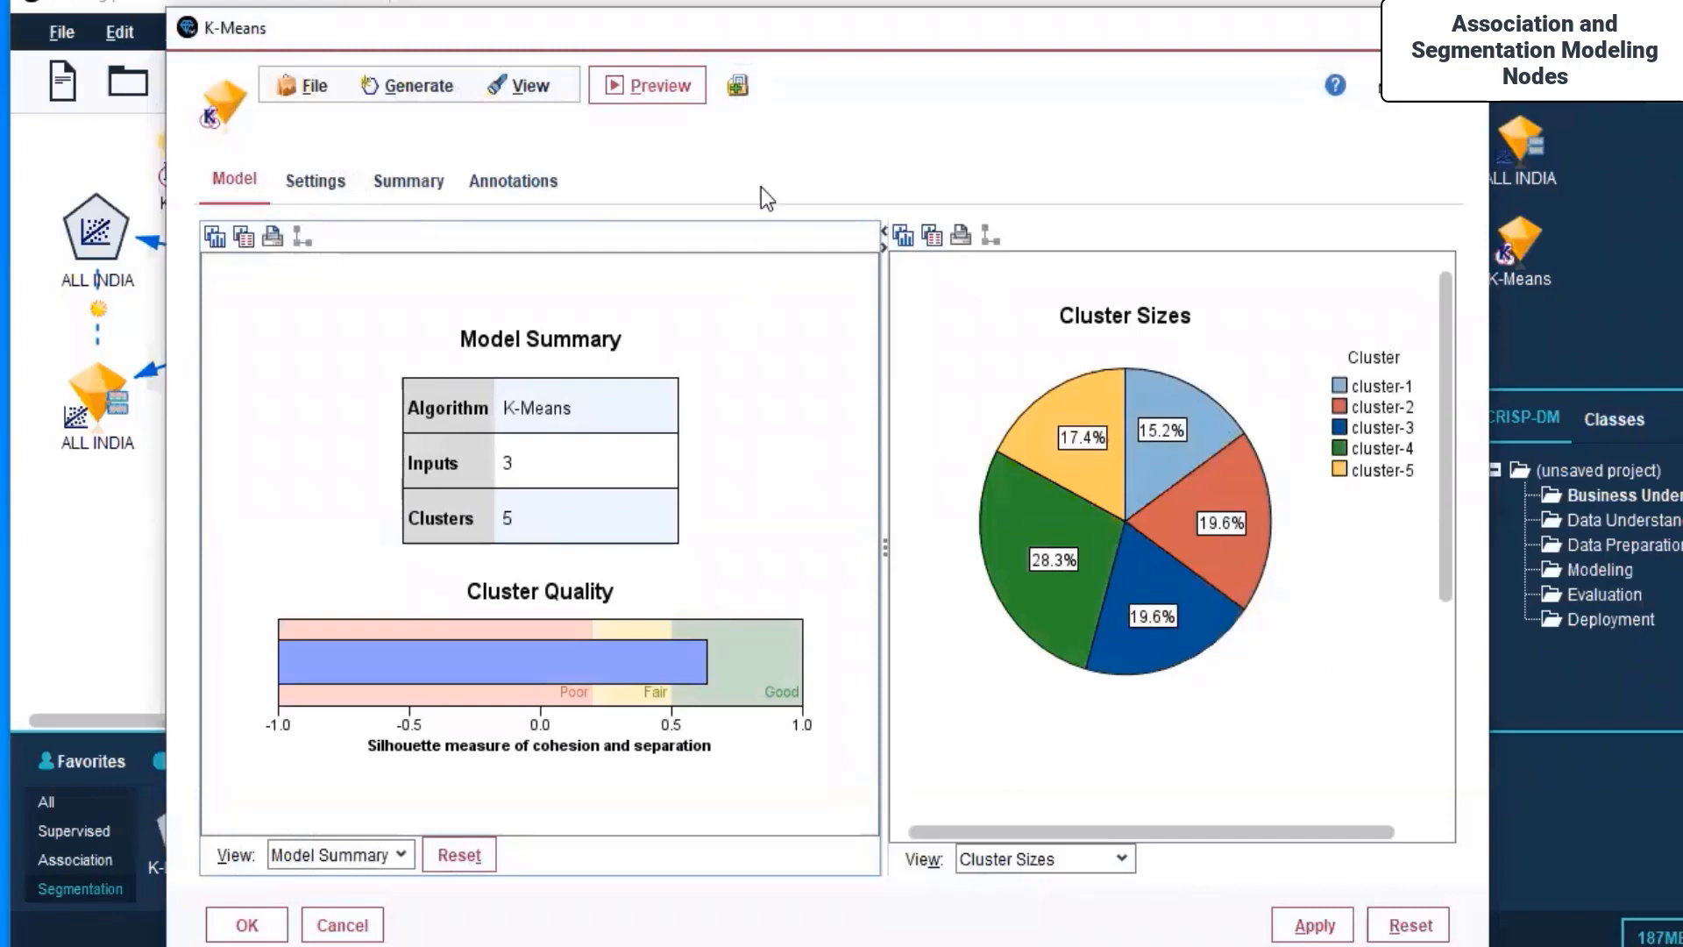
{"action": "left_click_drag", "start_coordinate": [766, 35], "coordinate": [834, 17]}
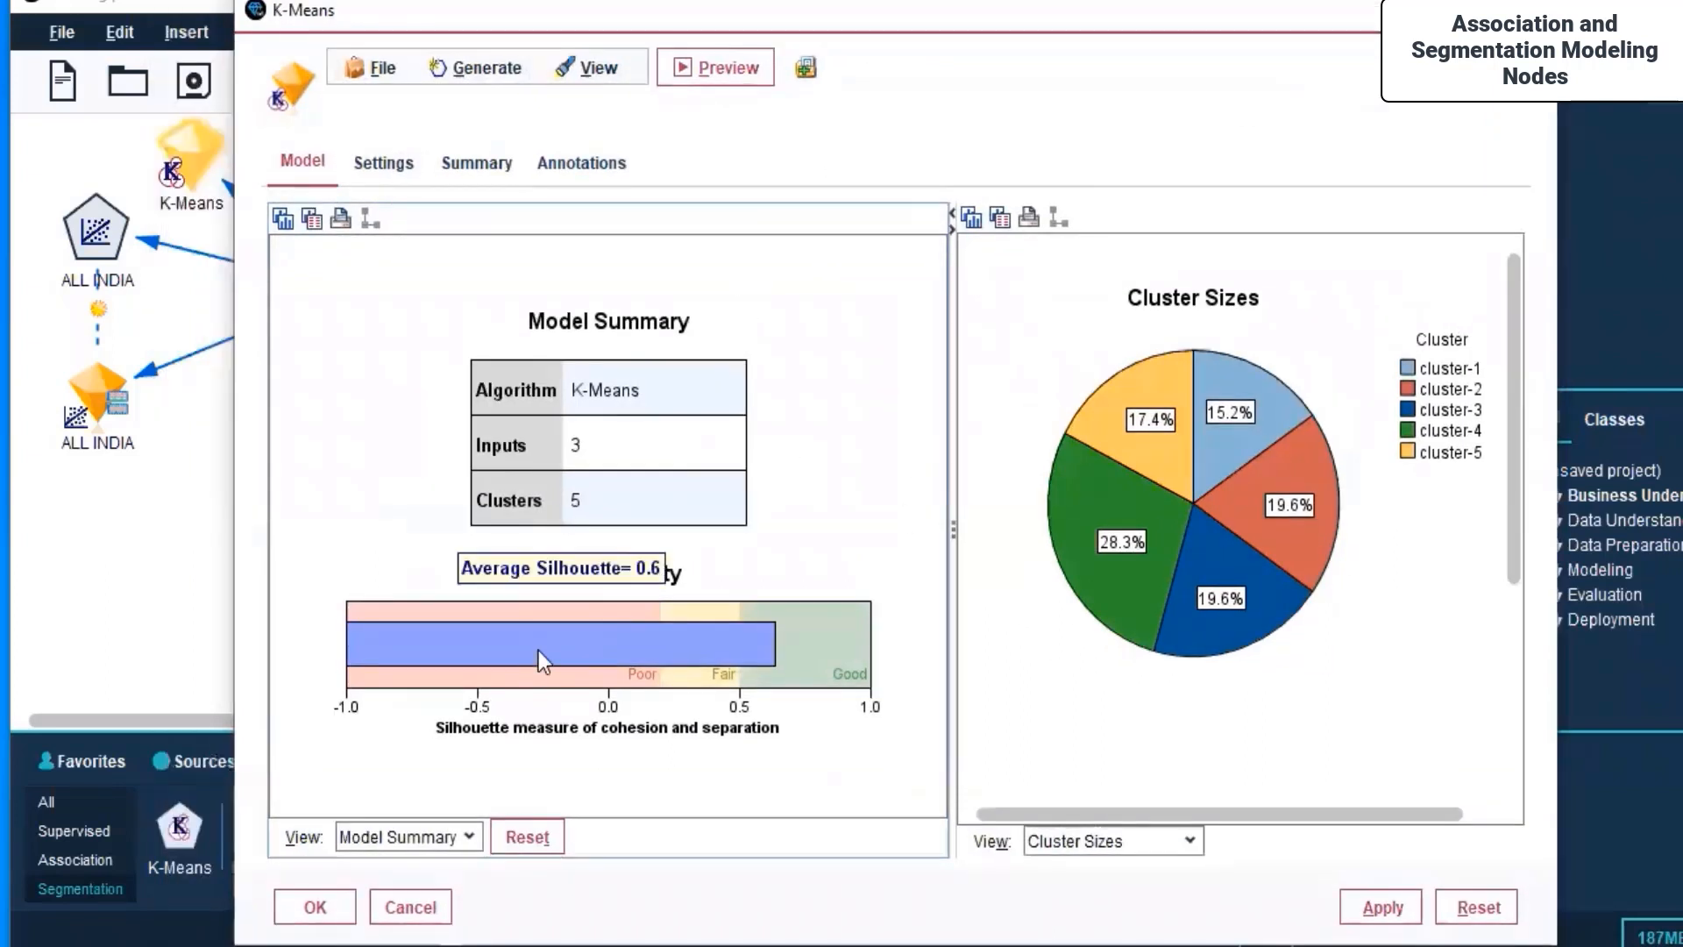
{"action": "left_click", "coordinate": [472, 843]}
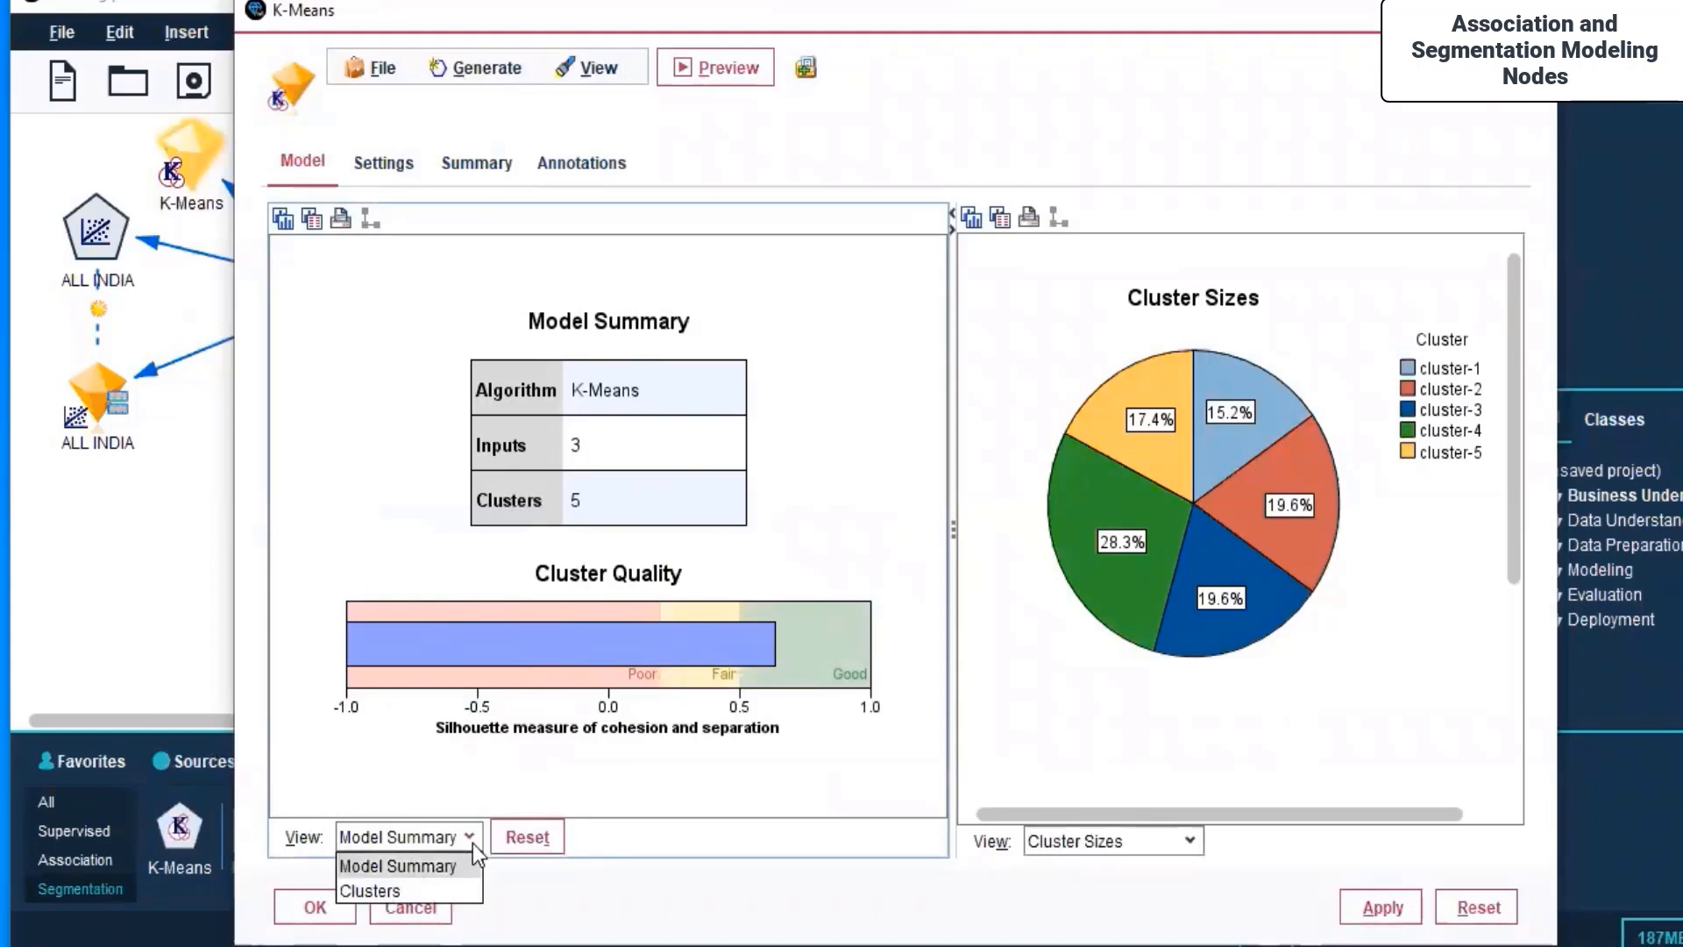
{"action": "left_click", "coordinate": [439, 887]}
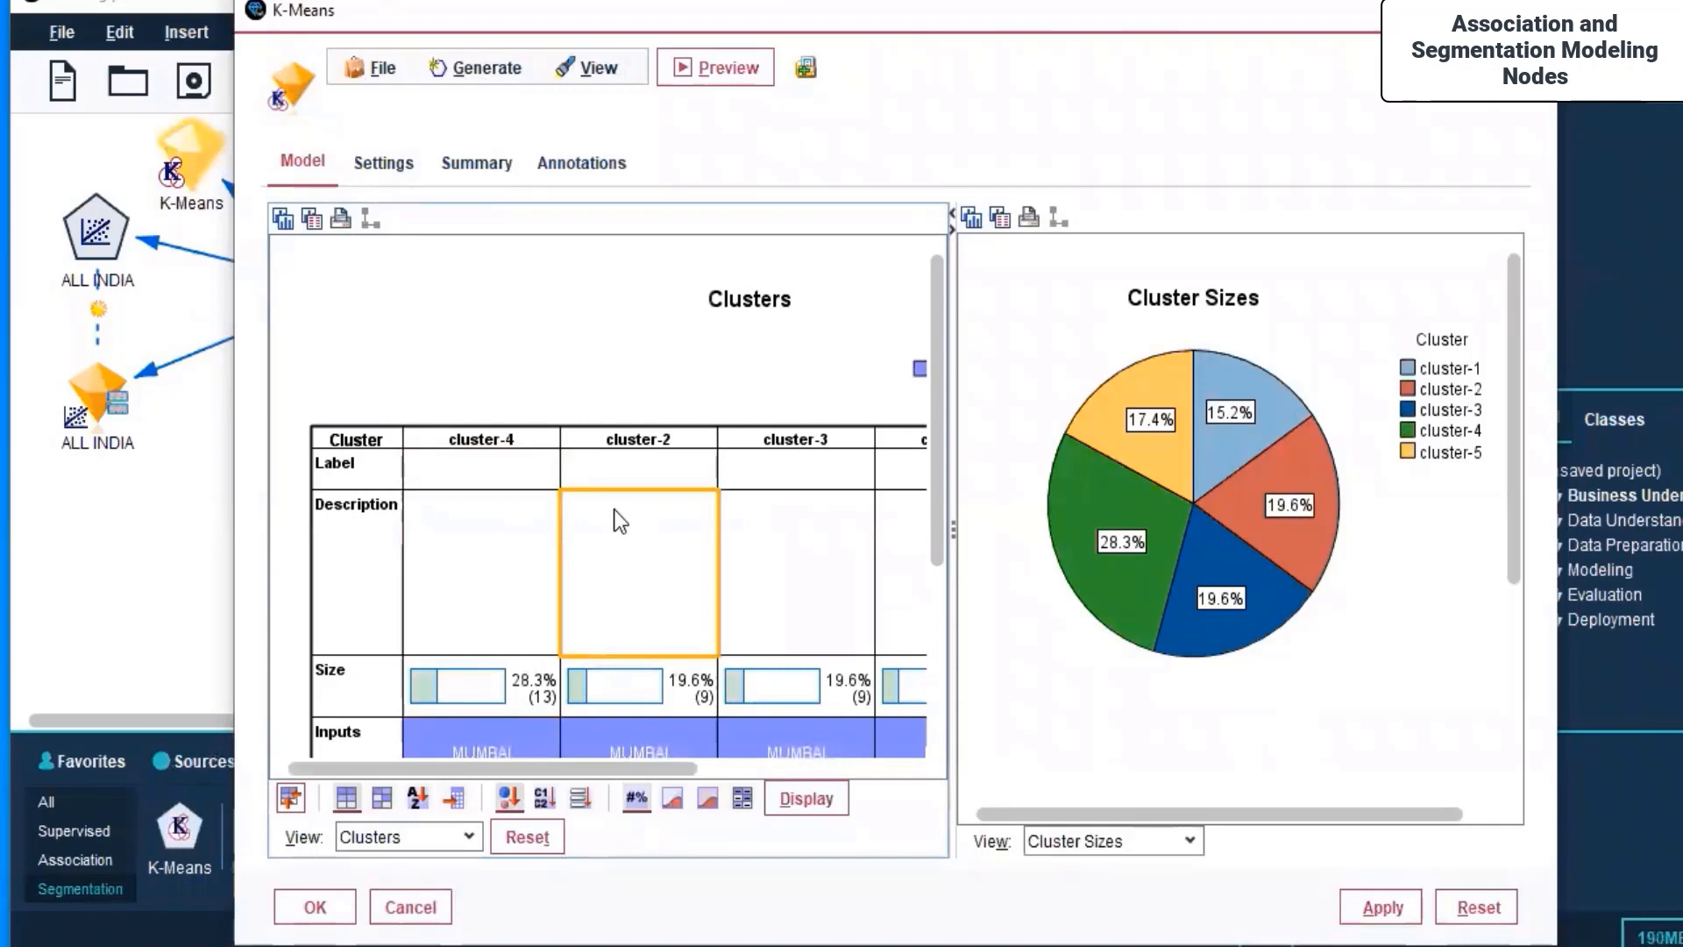
{"action": "scroll", "coordinate": [582, 596], "scroll_direction": "down", "scroll_amount": 3}
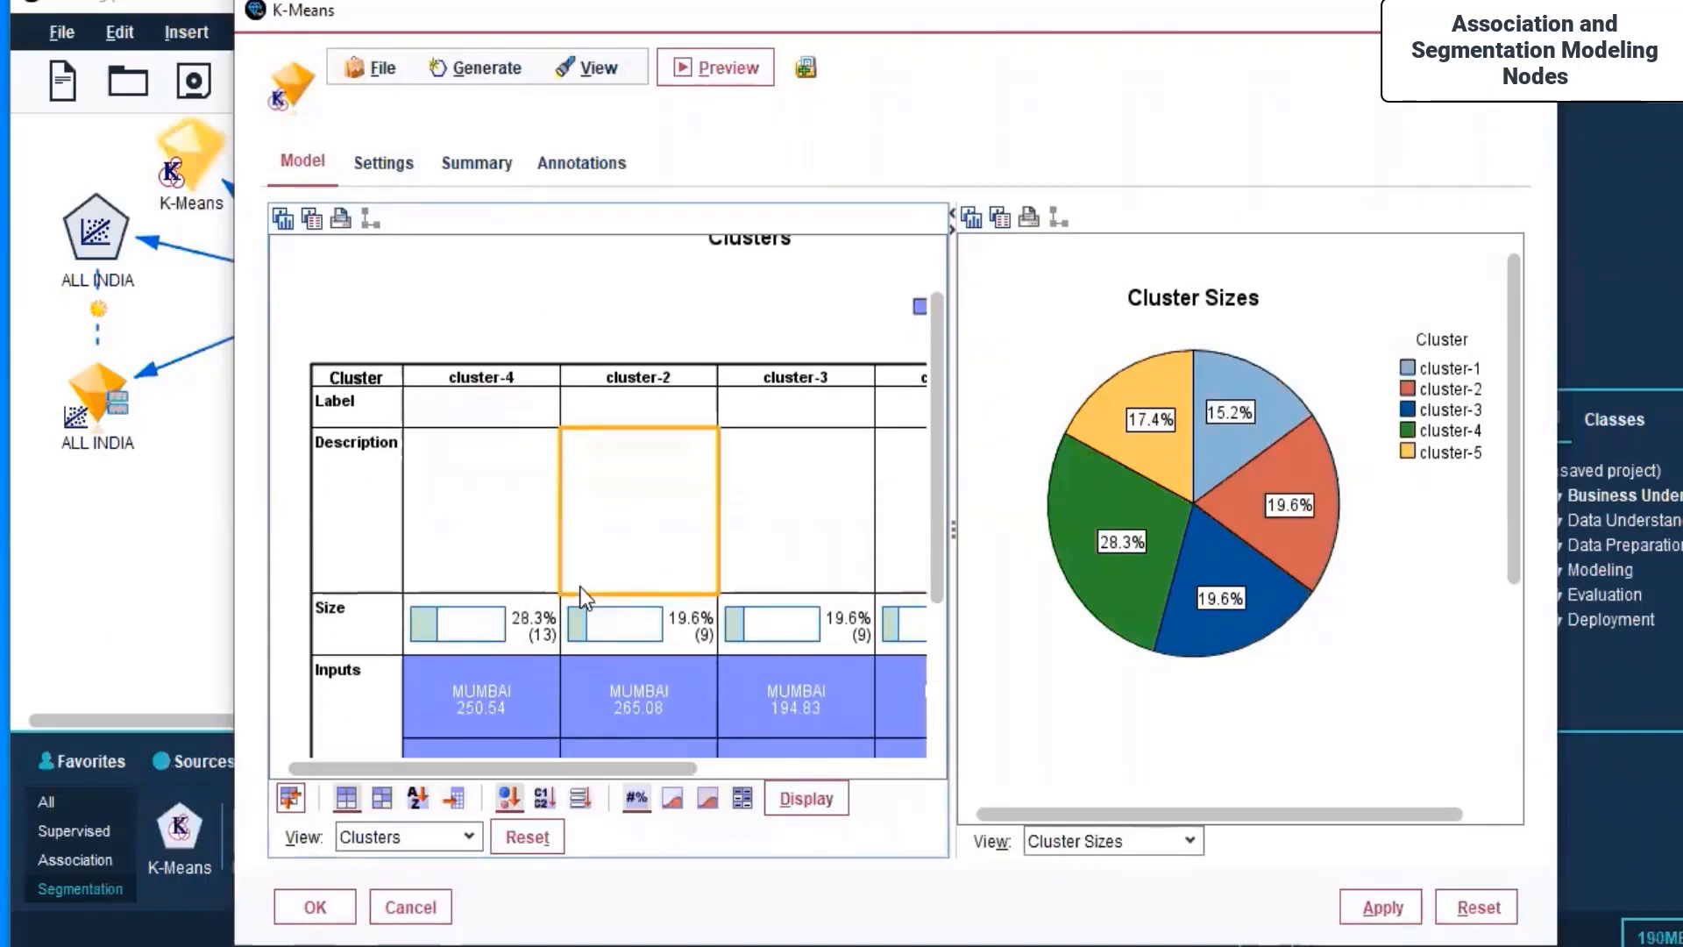
{"action": "scroll", "coordinate": [580, 596], "scroll_direction": "down", "scroll_amount": 1}
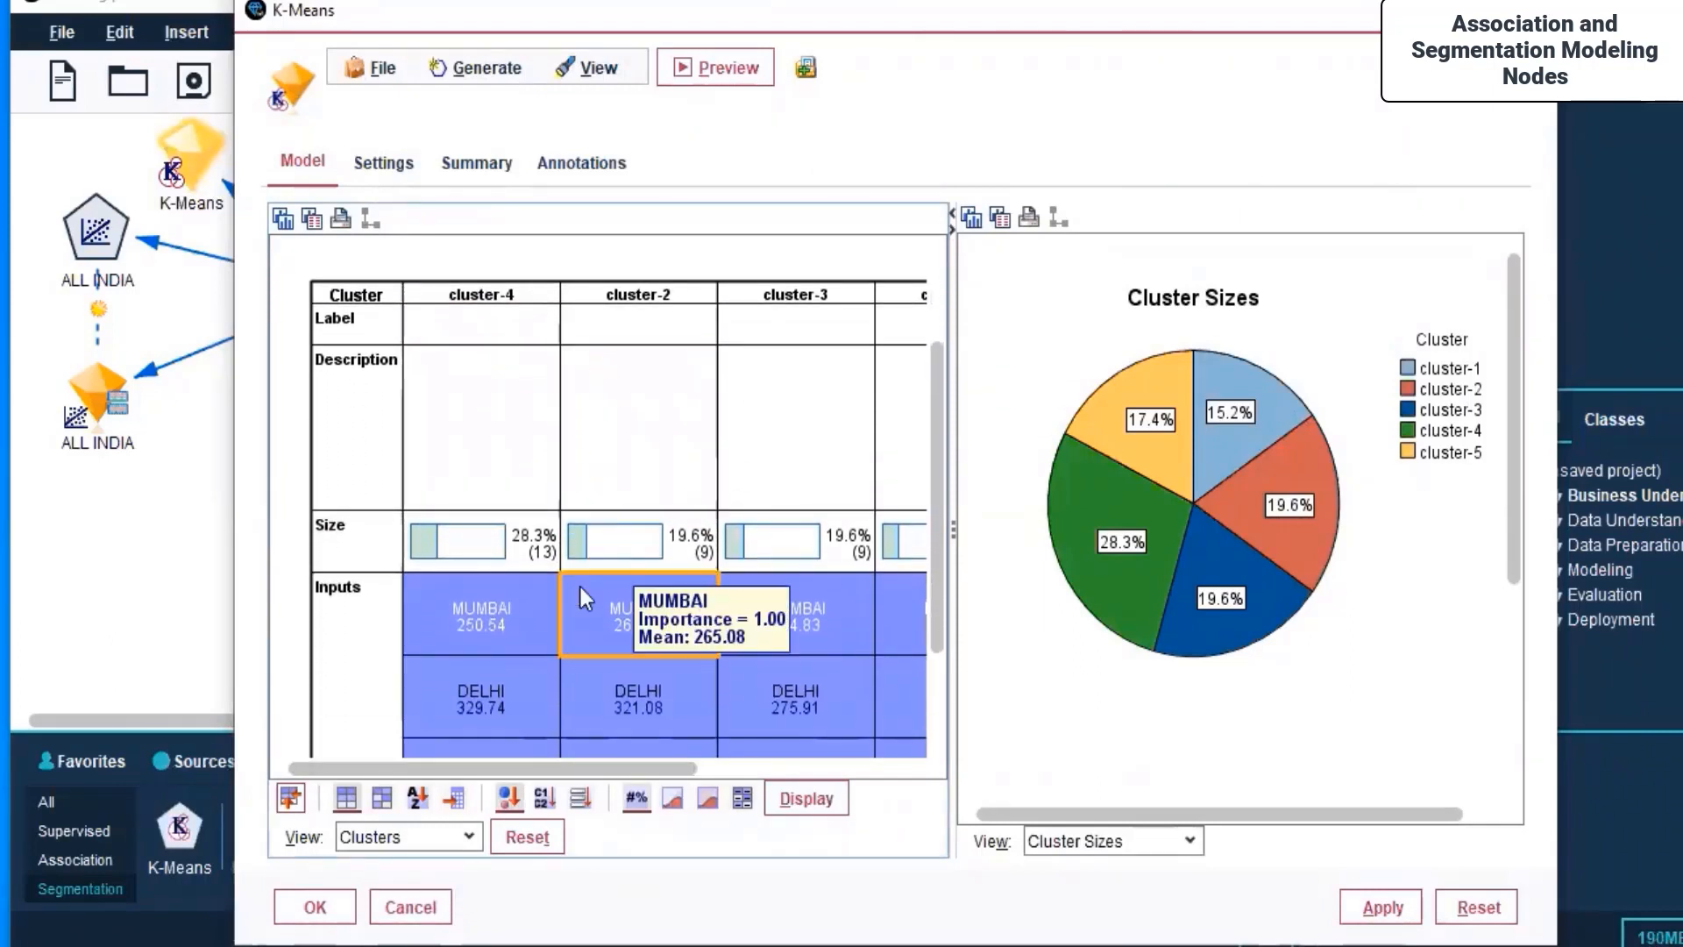
{"action": "scroll", "coordinate": [601, 613], "scroll_direction": "down", "scroll_amount": 1}
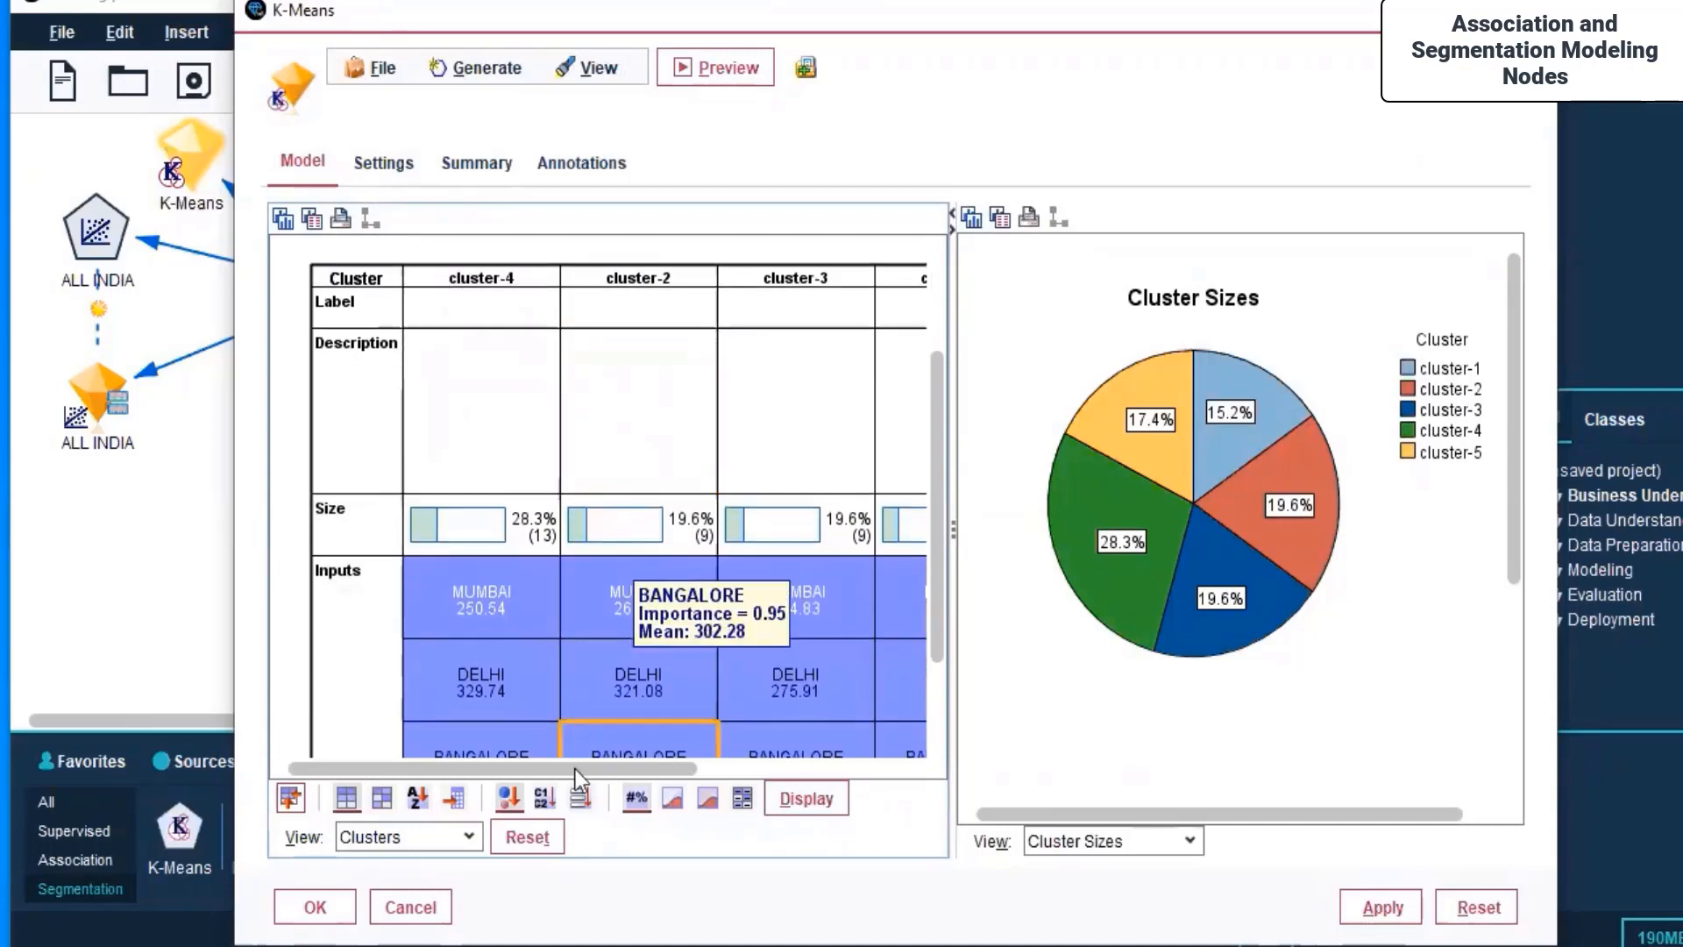
{"action": "left_click_drag", "start_coordinate": [585, 770], "coordinate": [422, 777]}
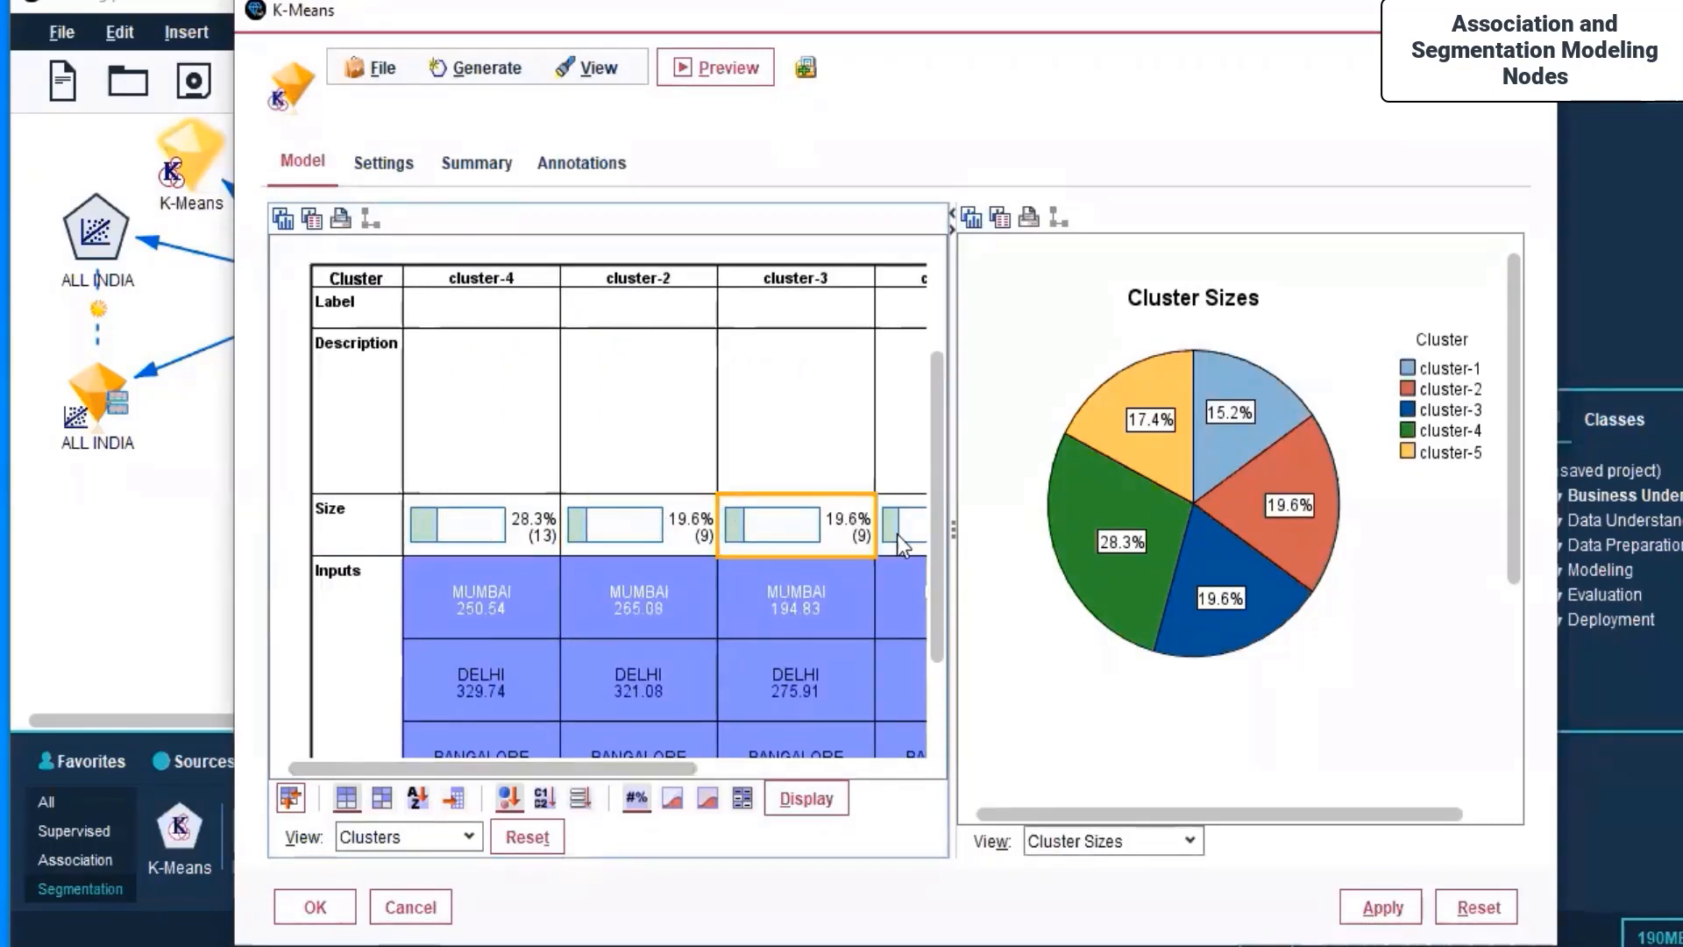
Step: Examine the slices of the Cluster Sizes chart and its available views, followed by the K-Means model's settings and summary
{"action": "mouse_move", "coordinate": [1155, 526]}
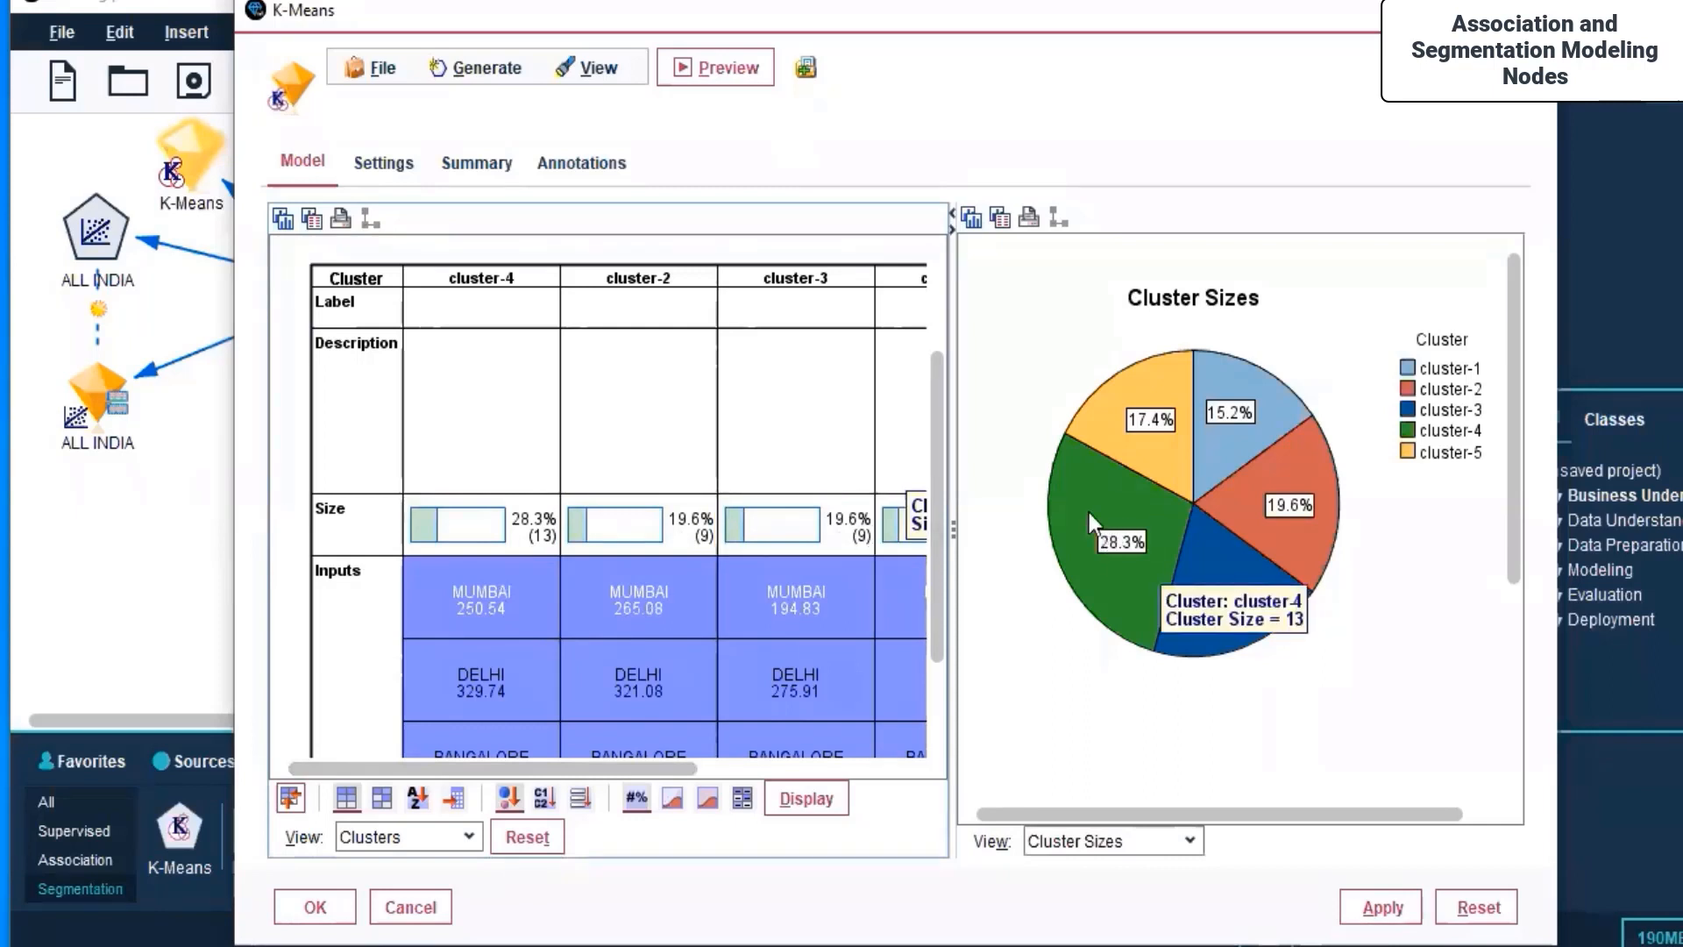
{"action": "mouse_move", "coordinate": [1152, 388]}
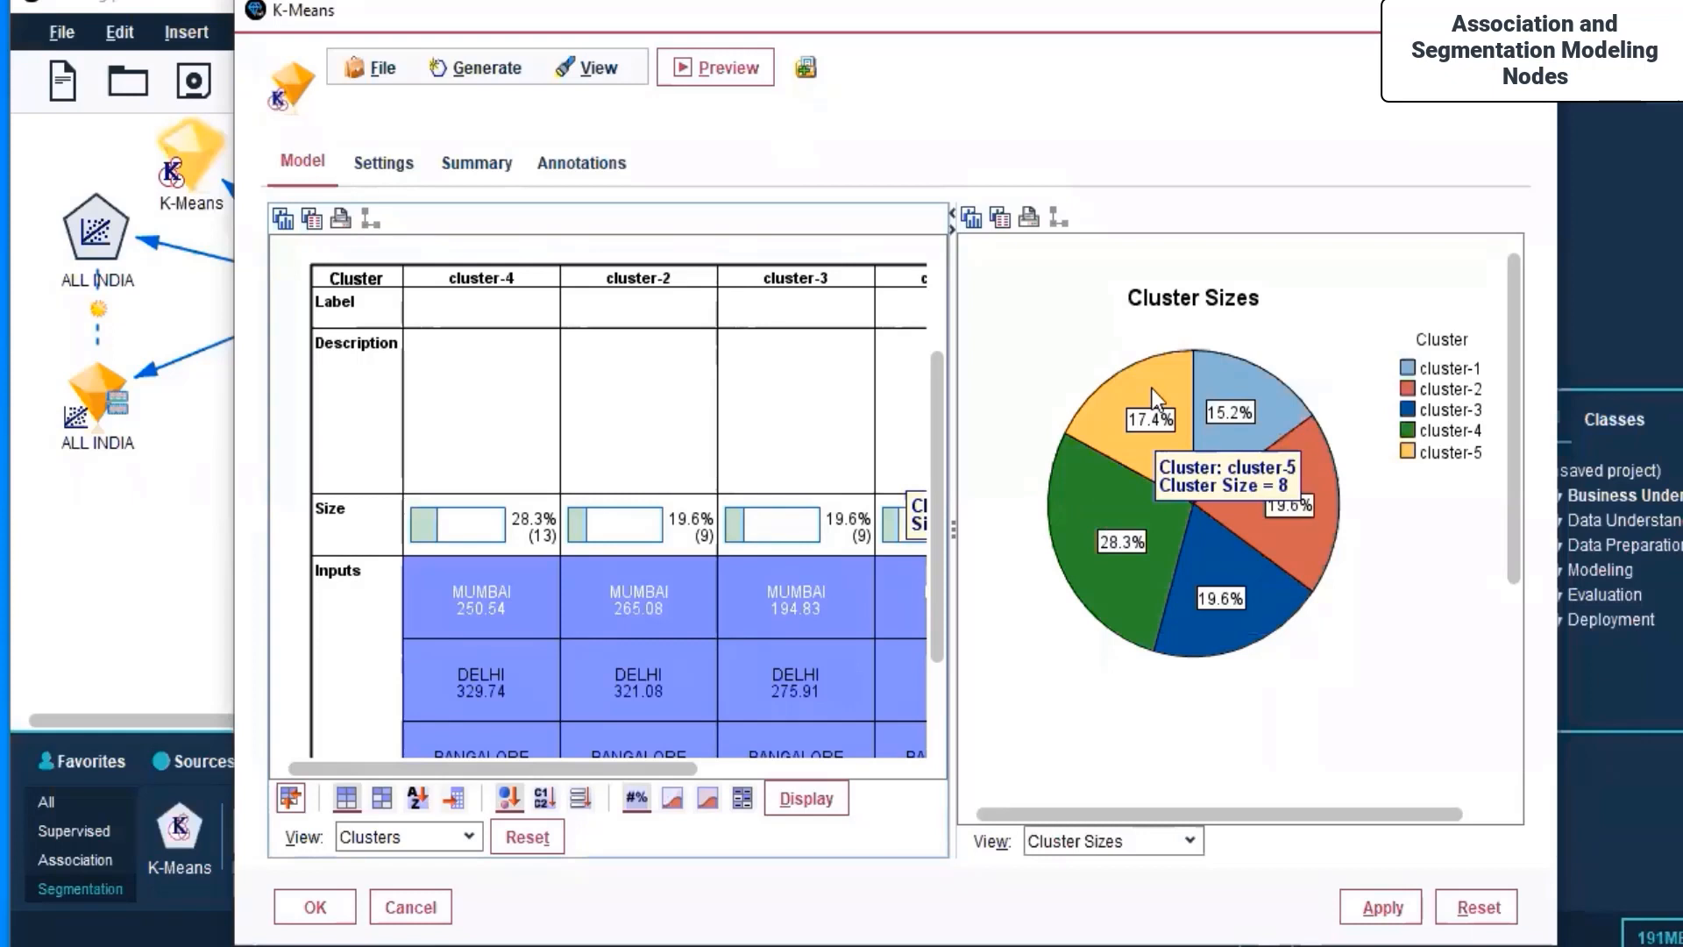
{"action": "left_click", "coordinate": [1191, 842]}
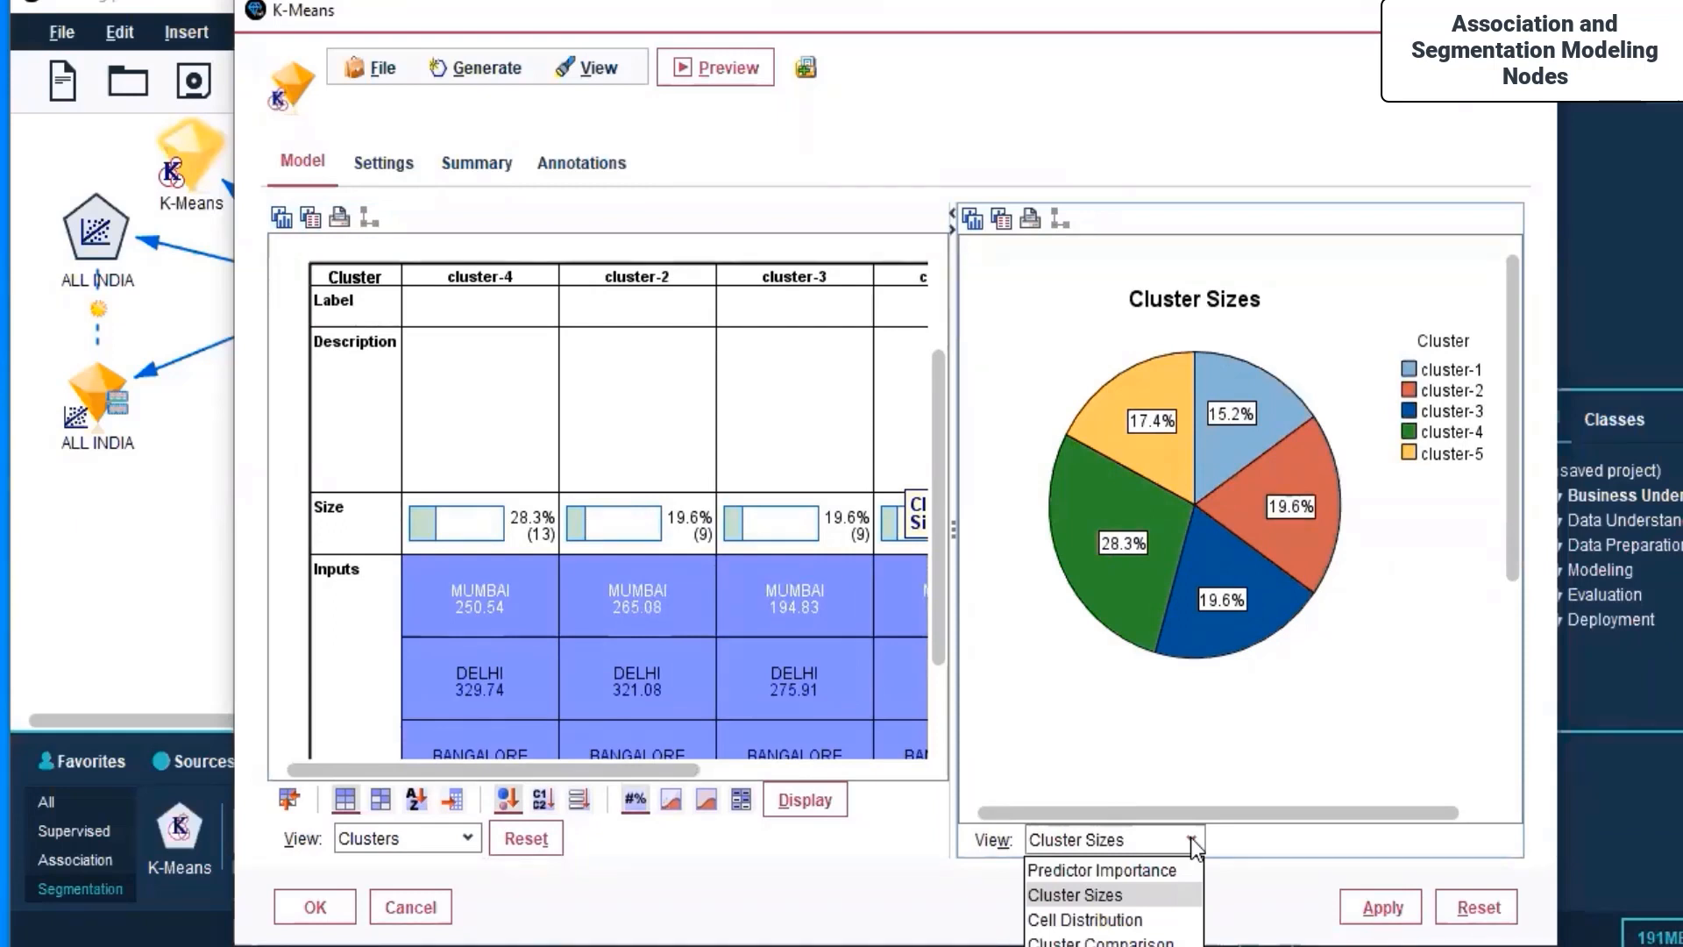
{"action": "left_click", "coordinate": [382, 171]}
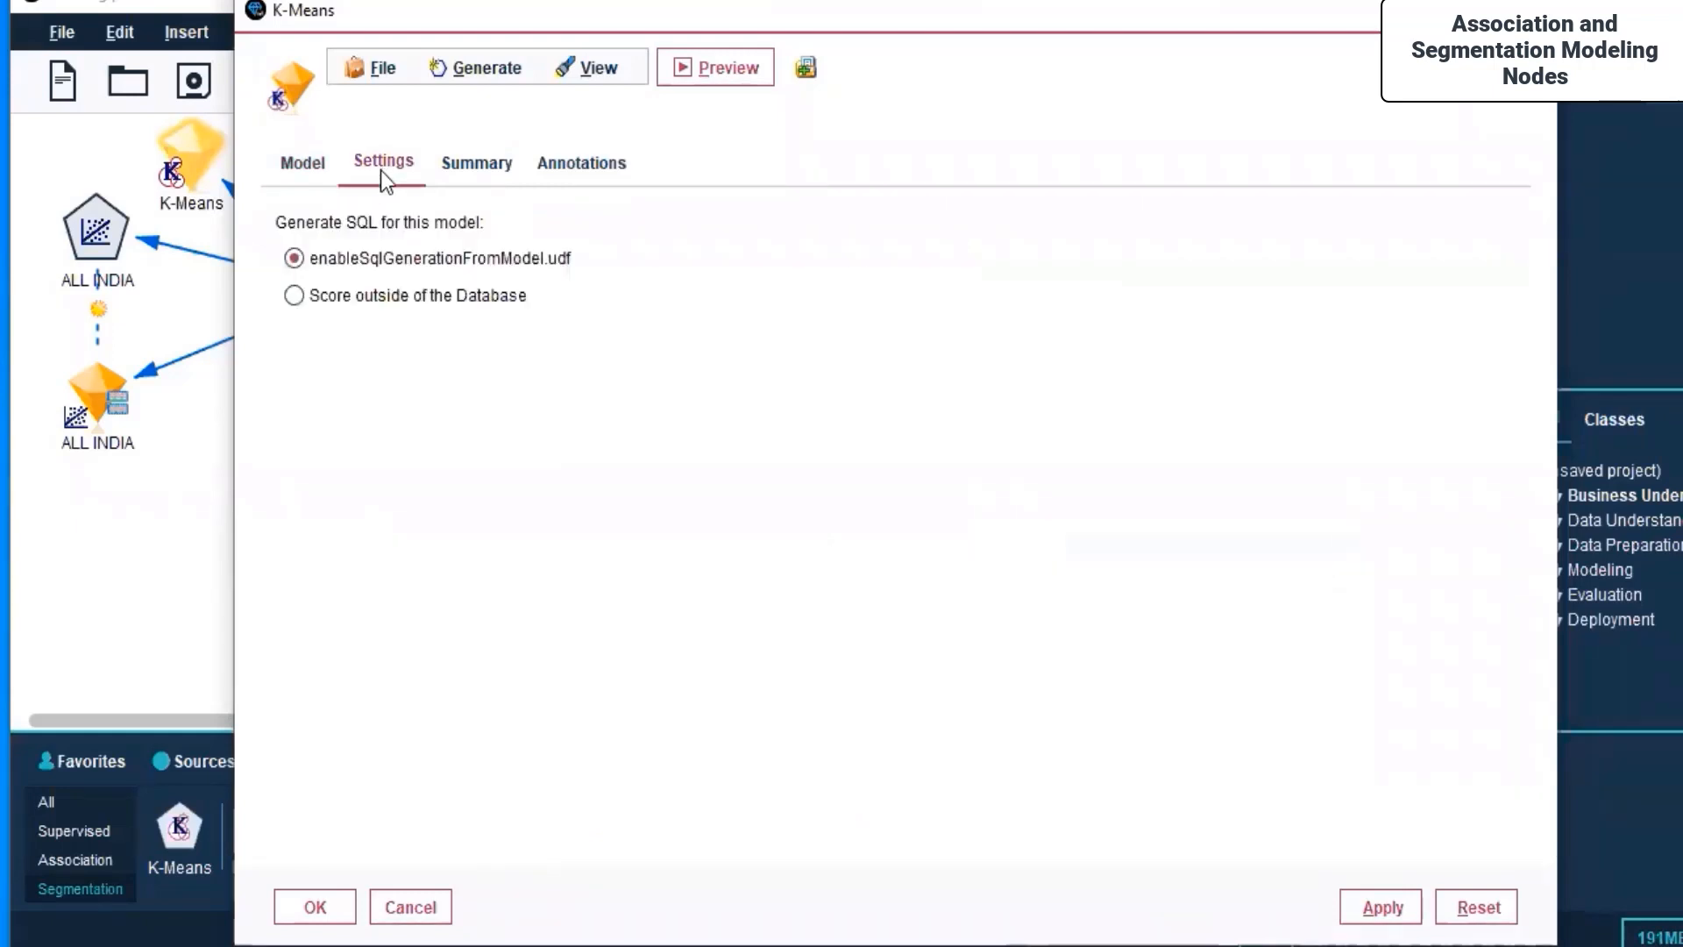
{"action": "left_click", "coordinate": [476, 165]}
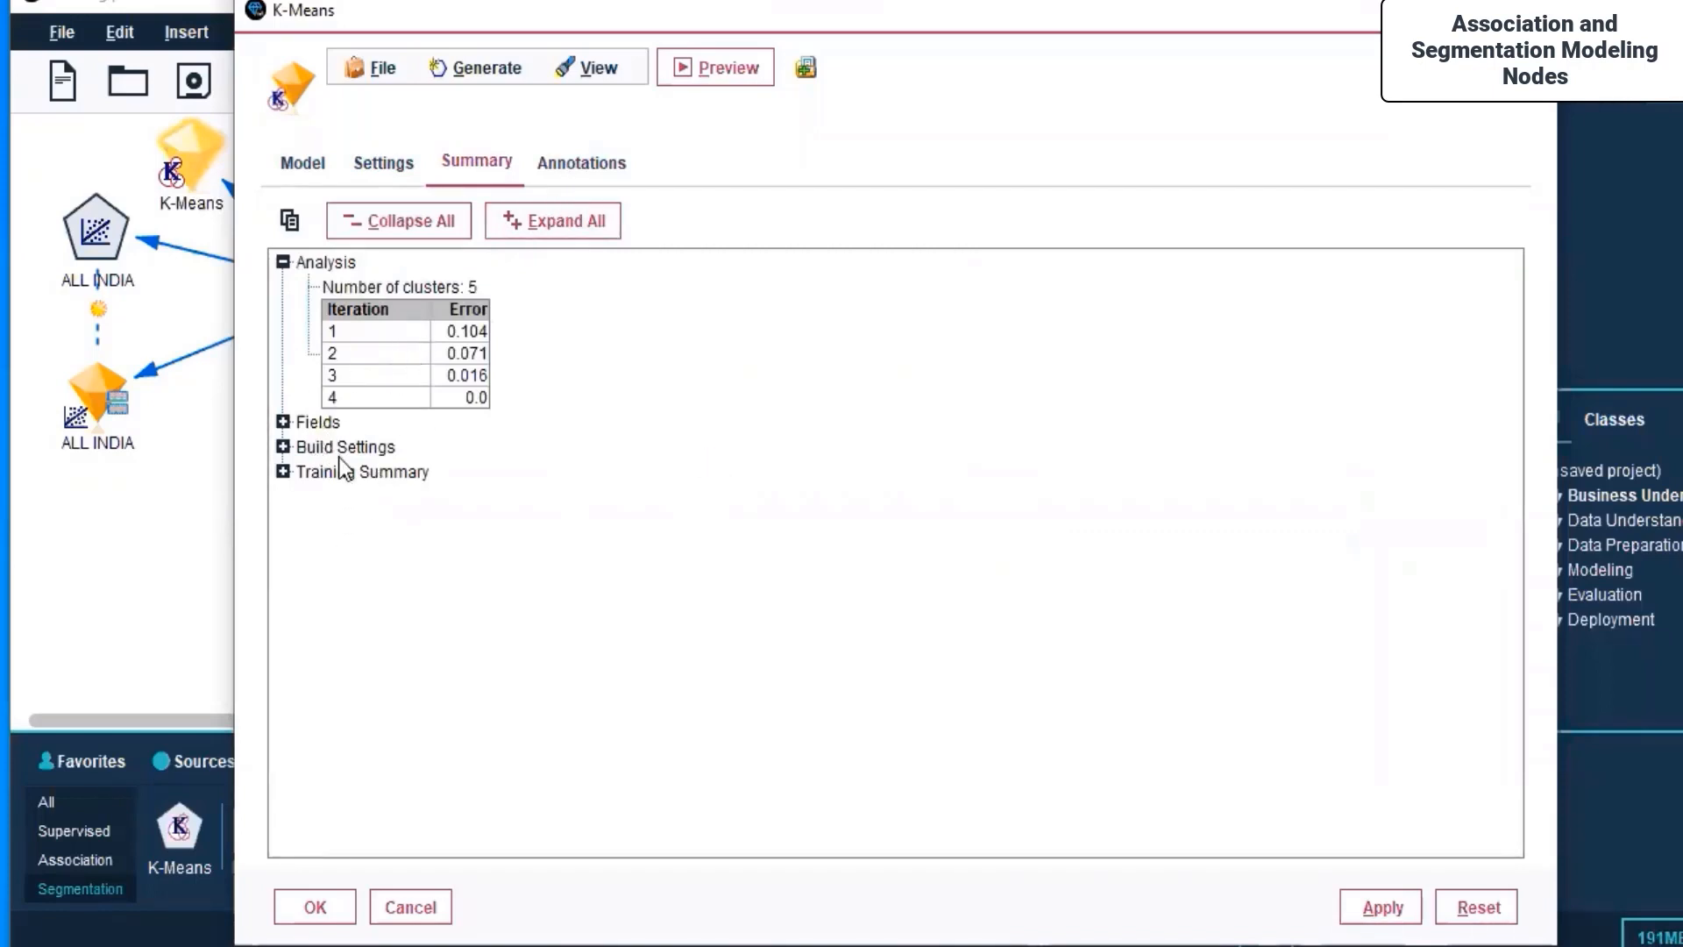
Step: Check the K-Means model's annotations, and compare the cluster inputs sorted by within-cluster importance, by name and by data order
{"action": "left_click", "coordinate": [580, 163]}
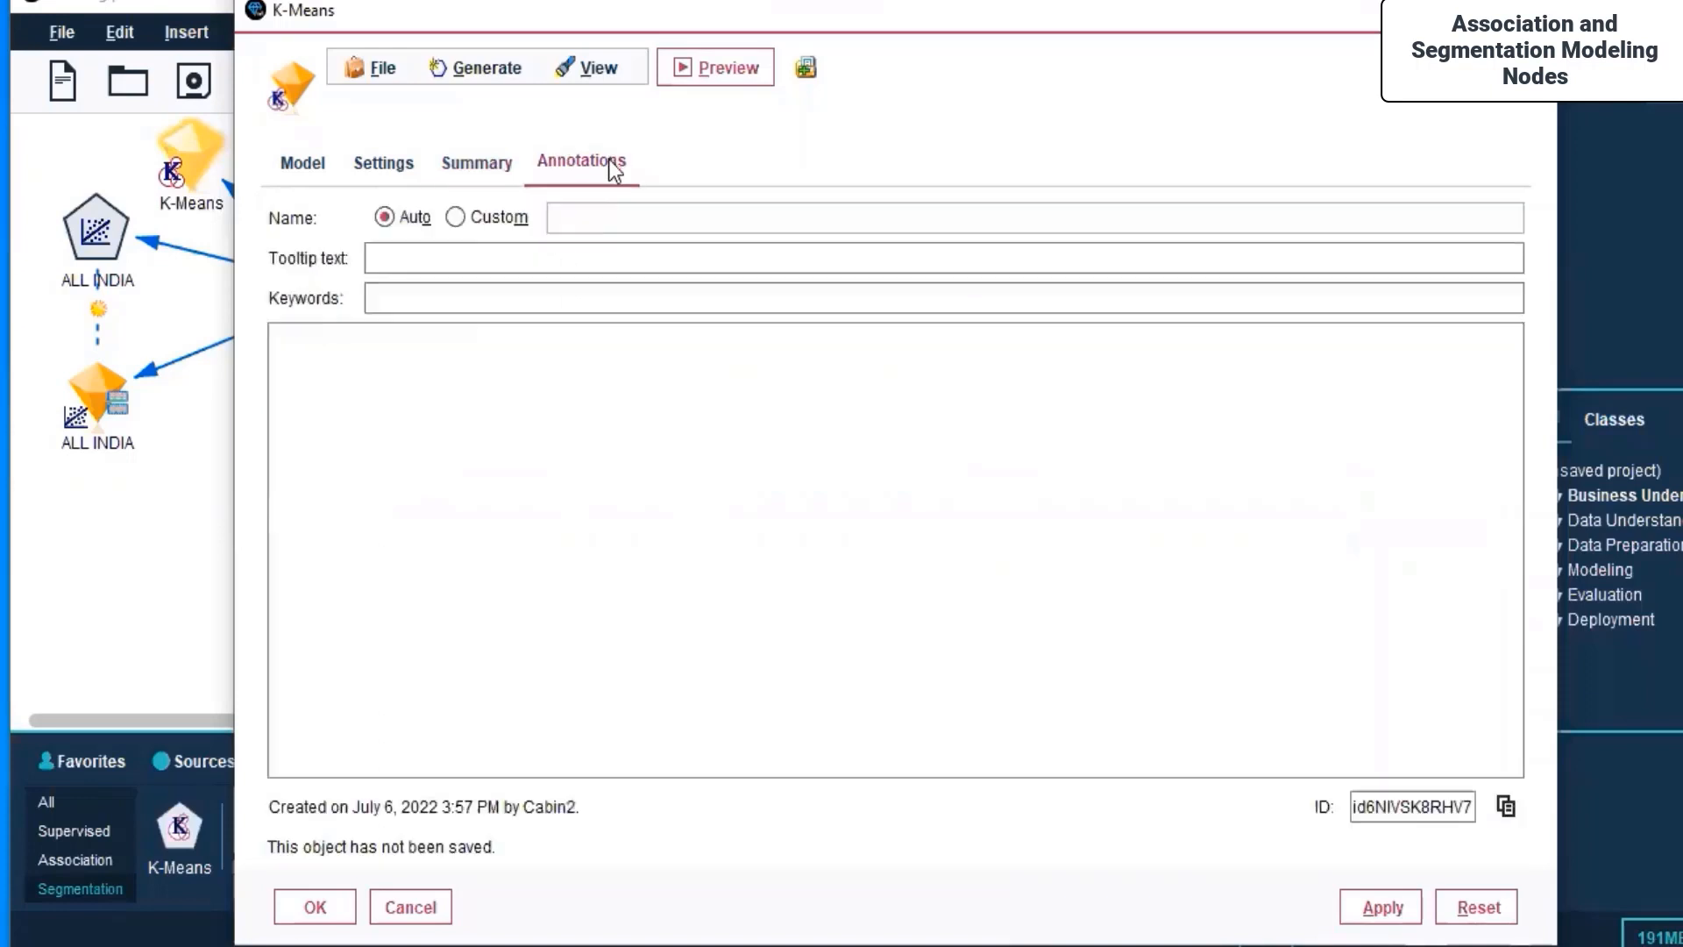
{"action": "left_click", "coordinate": [306, 161]}
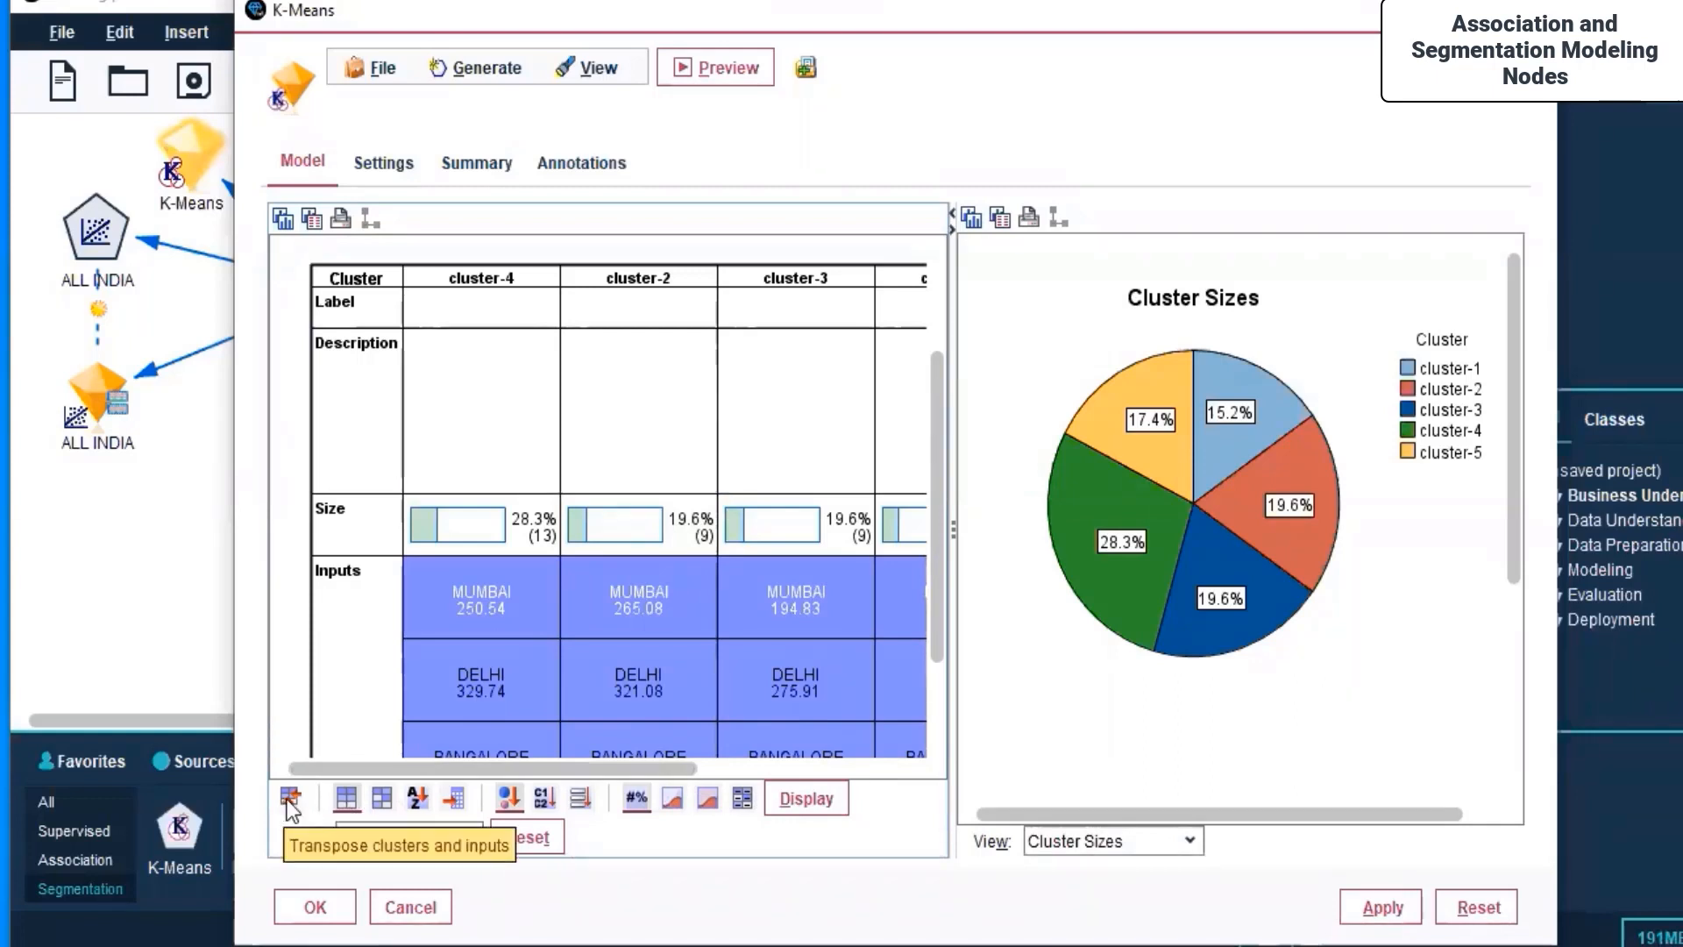
{"action": "left_click", "coordinate": [377, 798]}
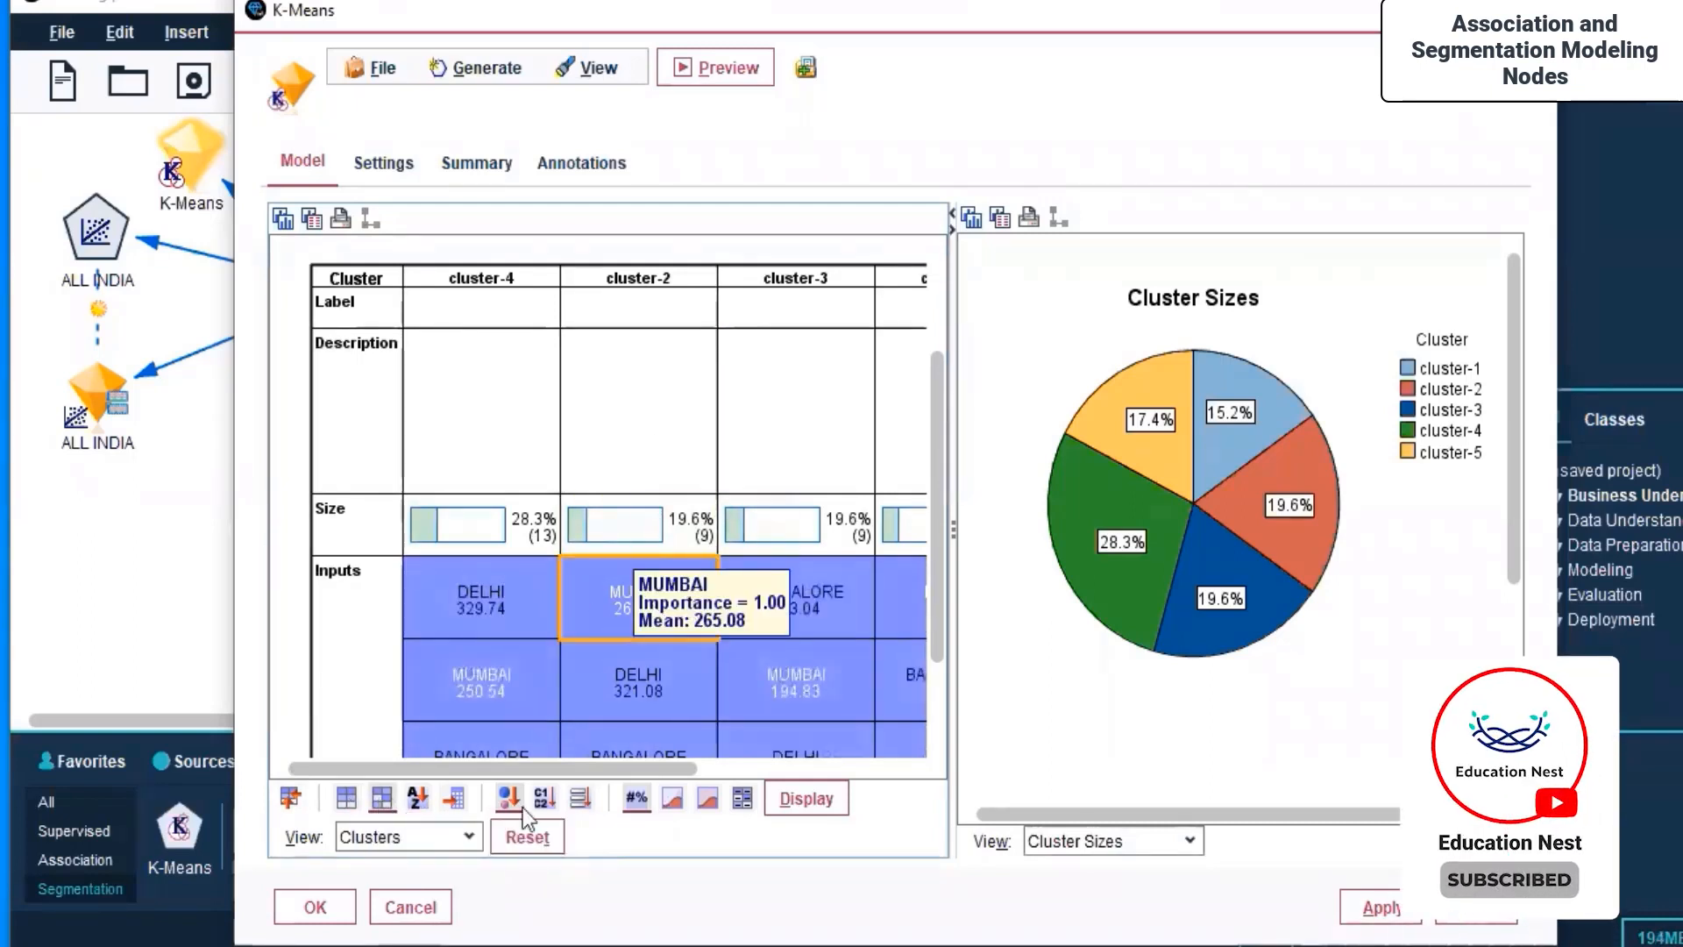
{"action": "left_click", "coordinate": [416, 799]}
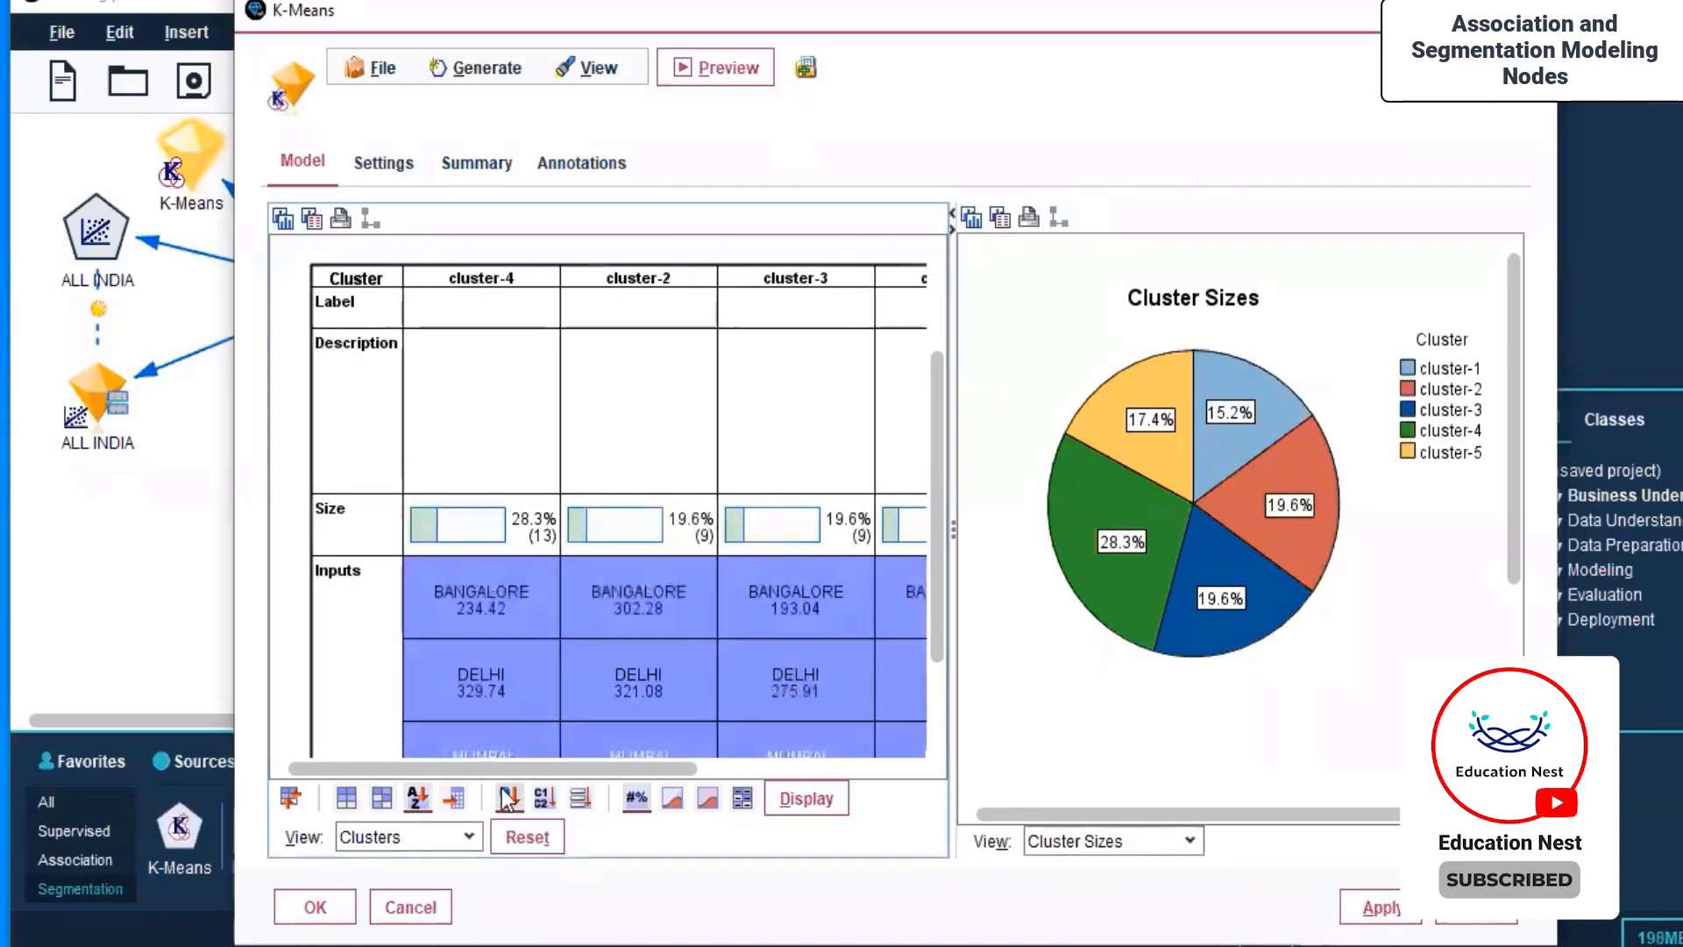
{"action": "left_click", "coordinate": [456, 799]}
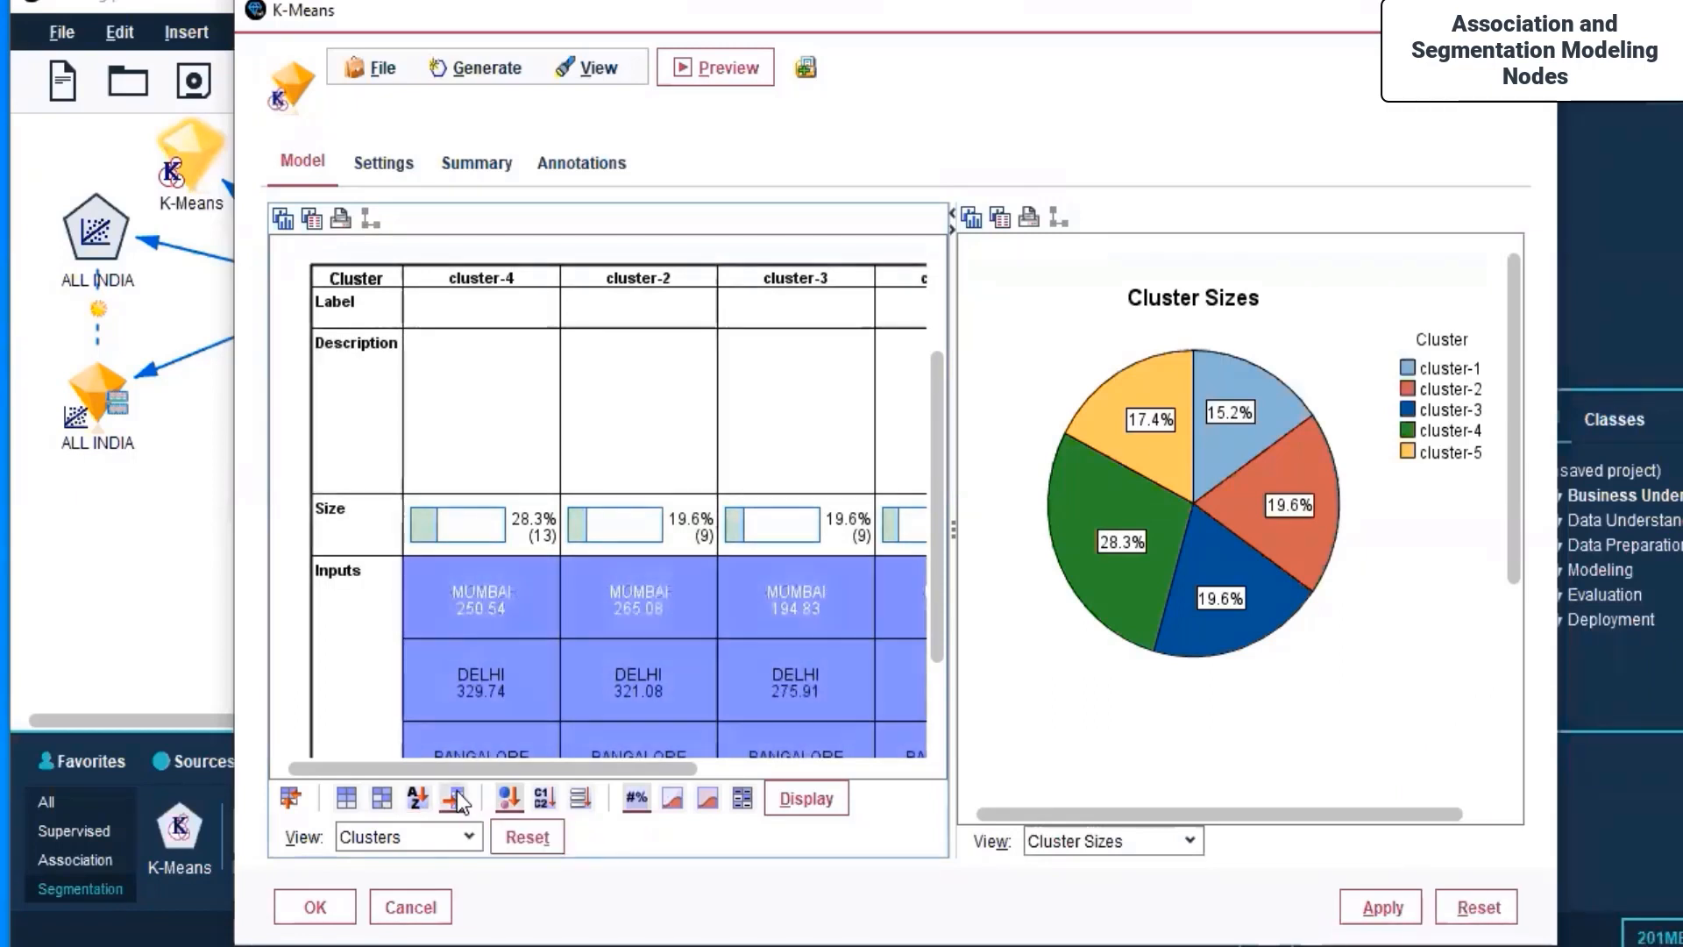
{"action": "left_click_drag", "start_coordinate": [638, 761], "coordinate": [822, 766]}
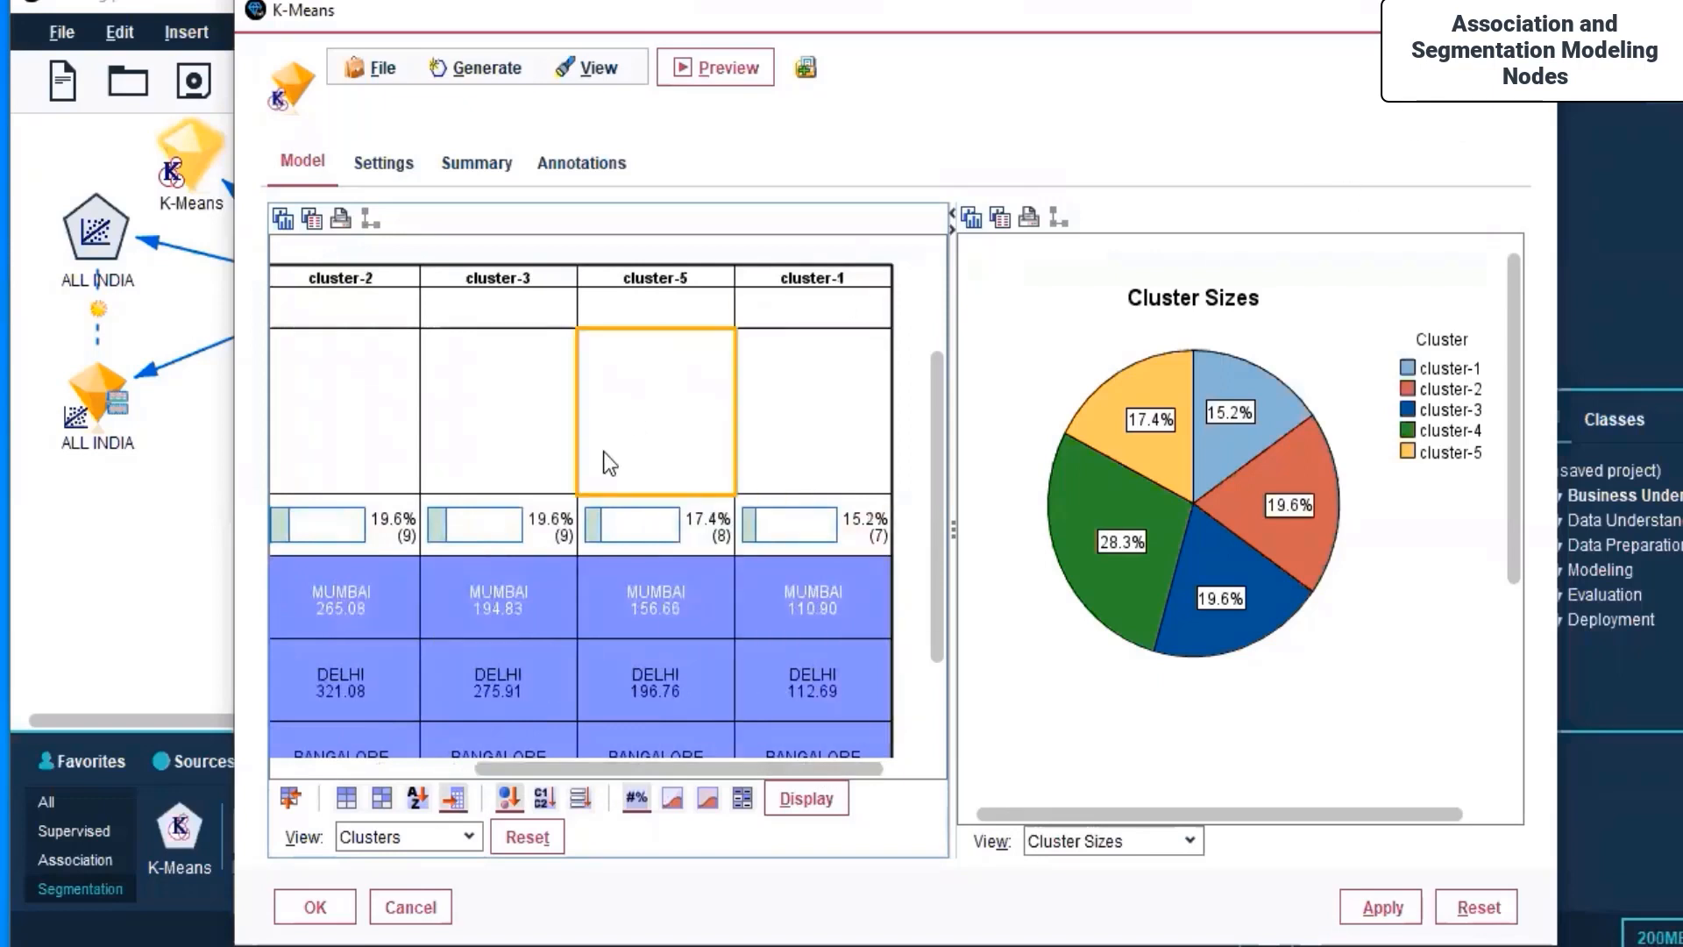
Step: Compare the cluster cells as absolute distributions, relative distributions and basic information, and accept the K-Means model window
{"action": "left_click", "coordinate": [673, 798]}
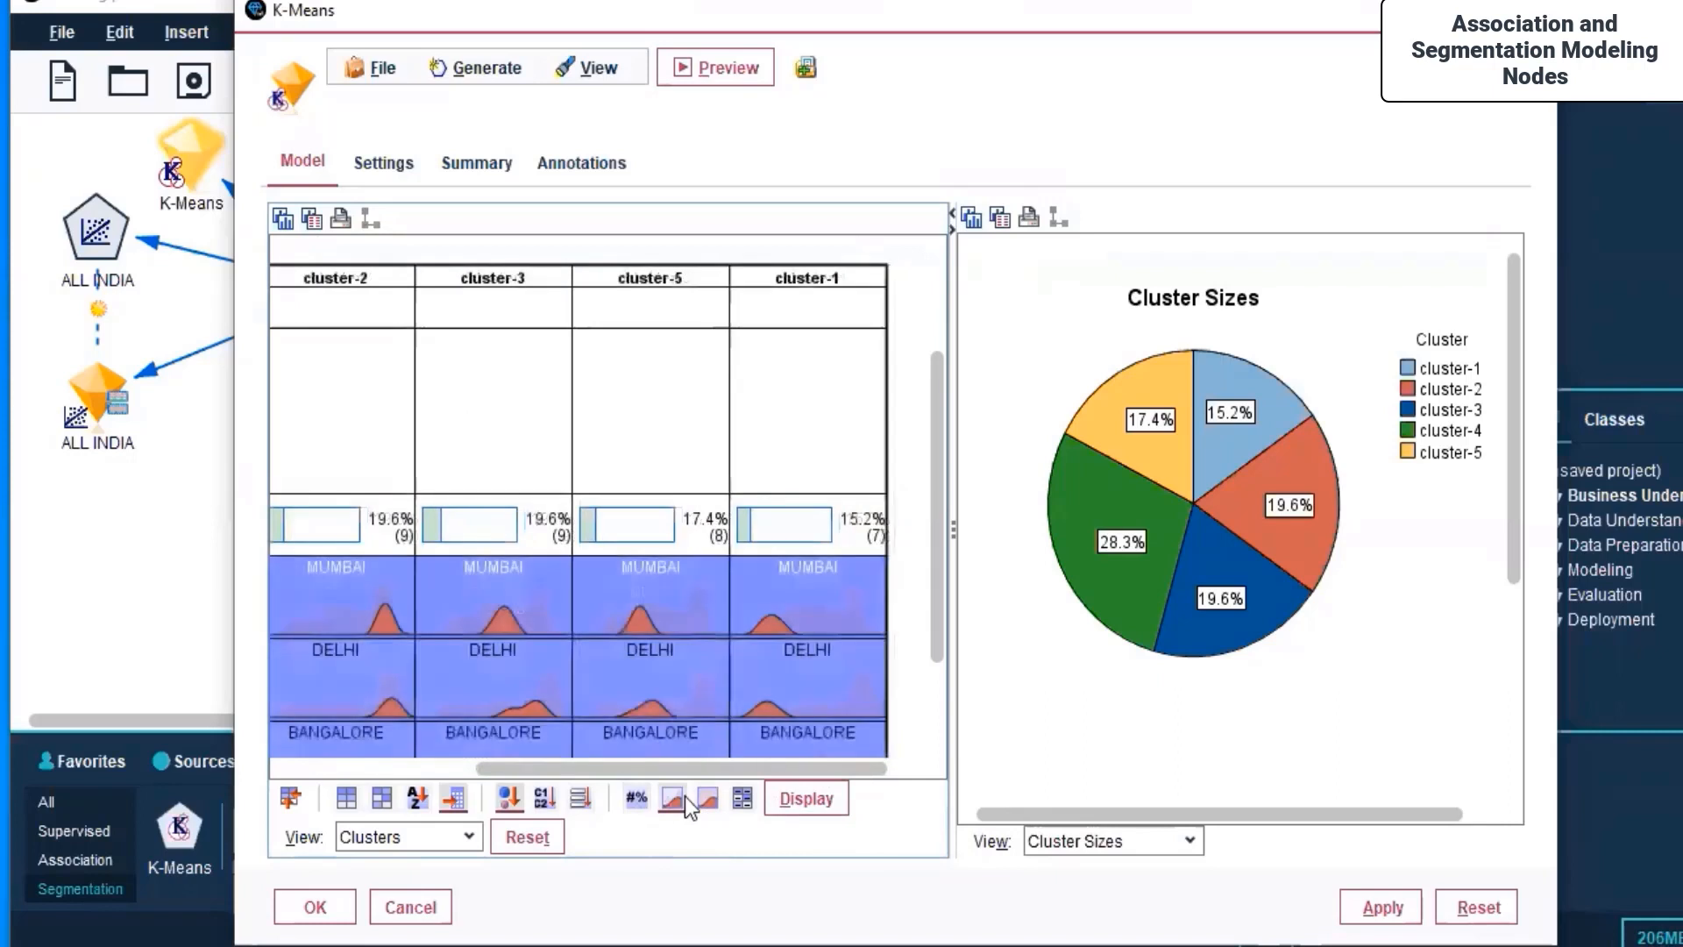
{"action": "left_click_drag", "start_coordinate": [602, 768], "coordinate": [449, 770]}
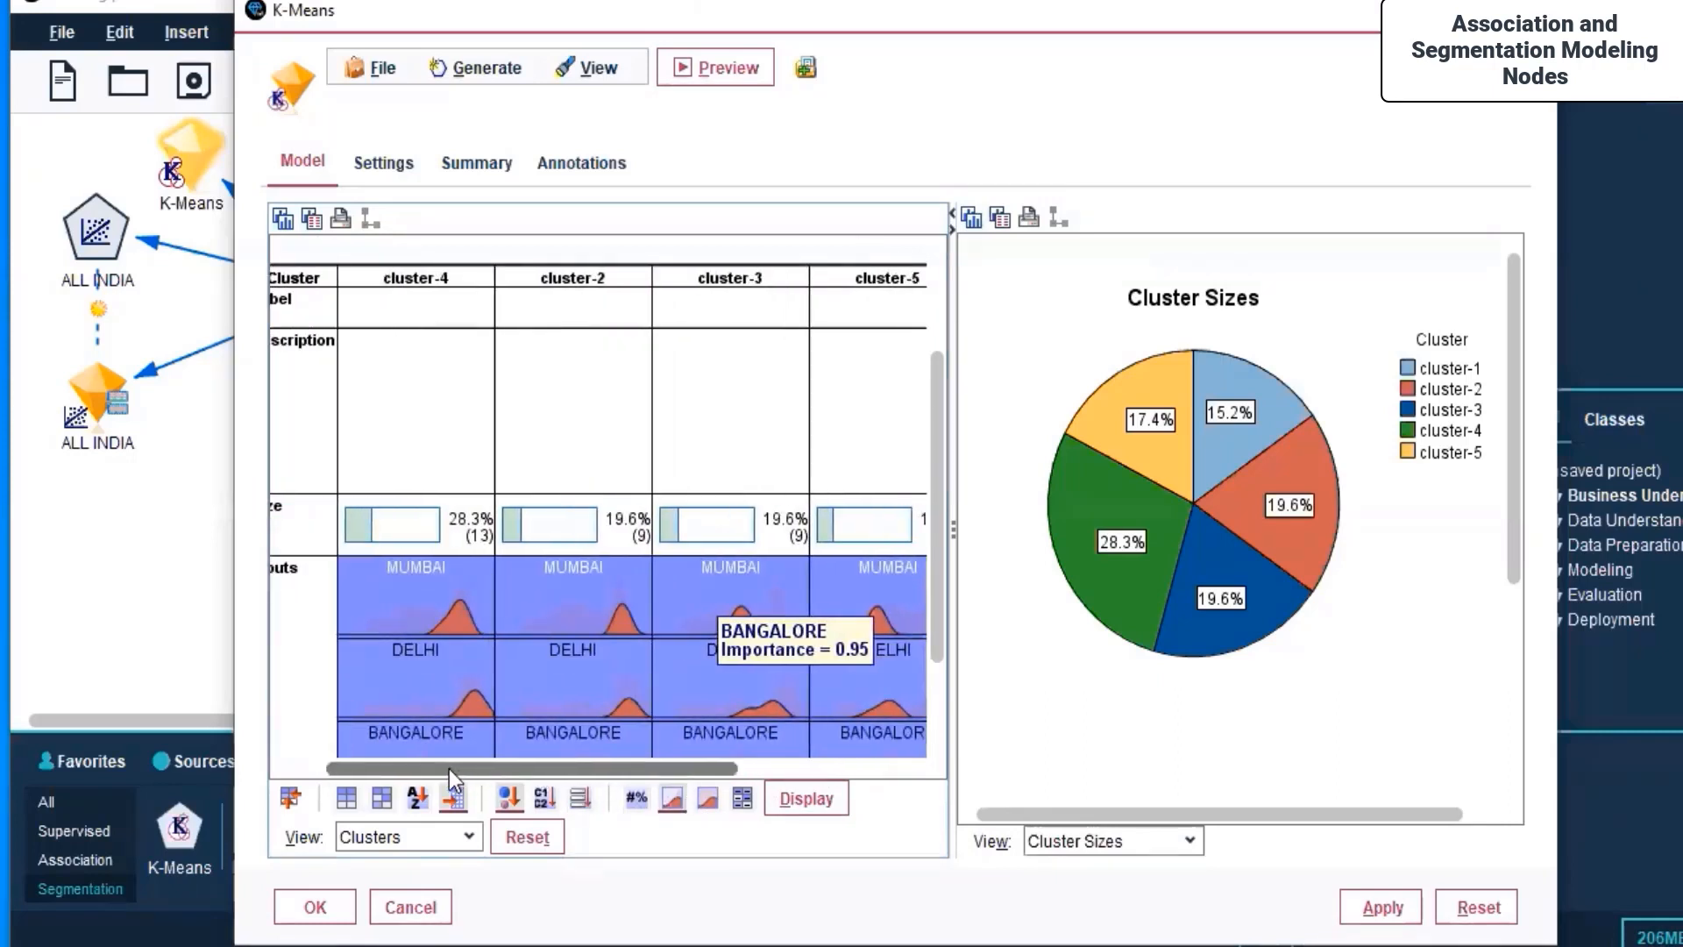
{"action": "left_click", "coordinate": [708, 801]}
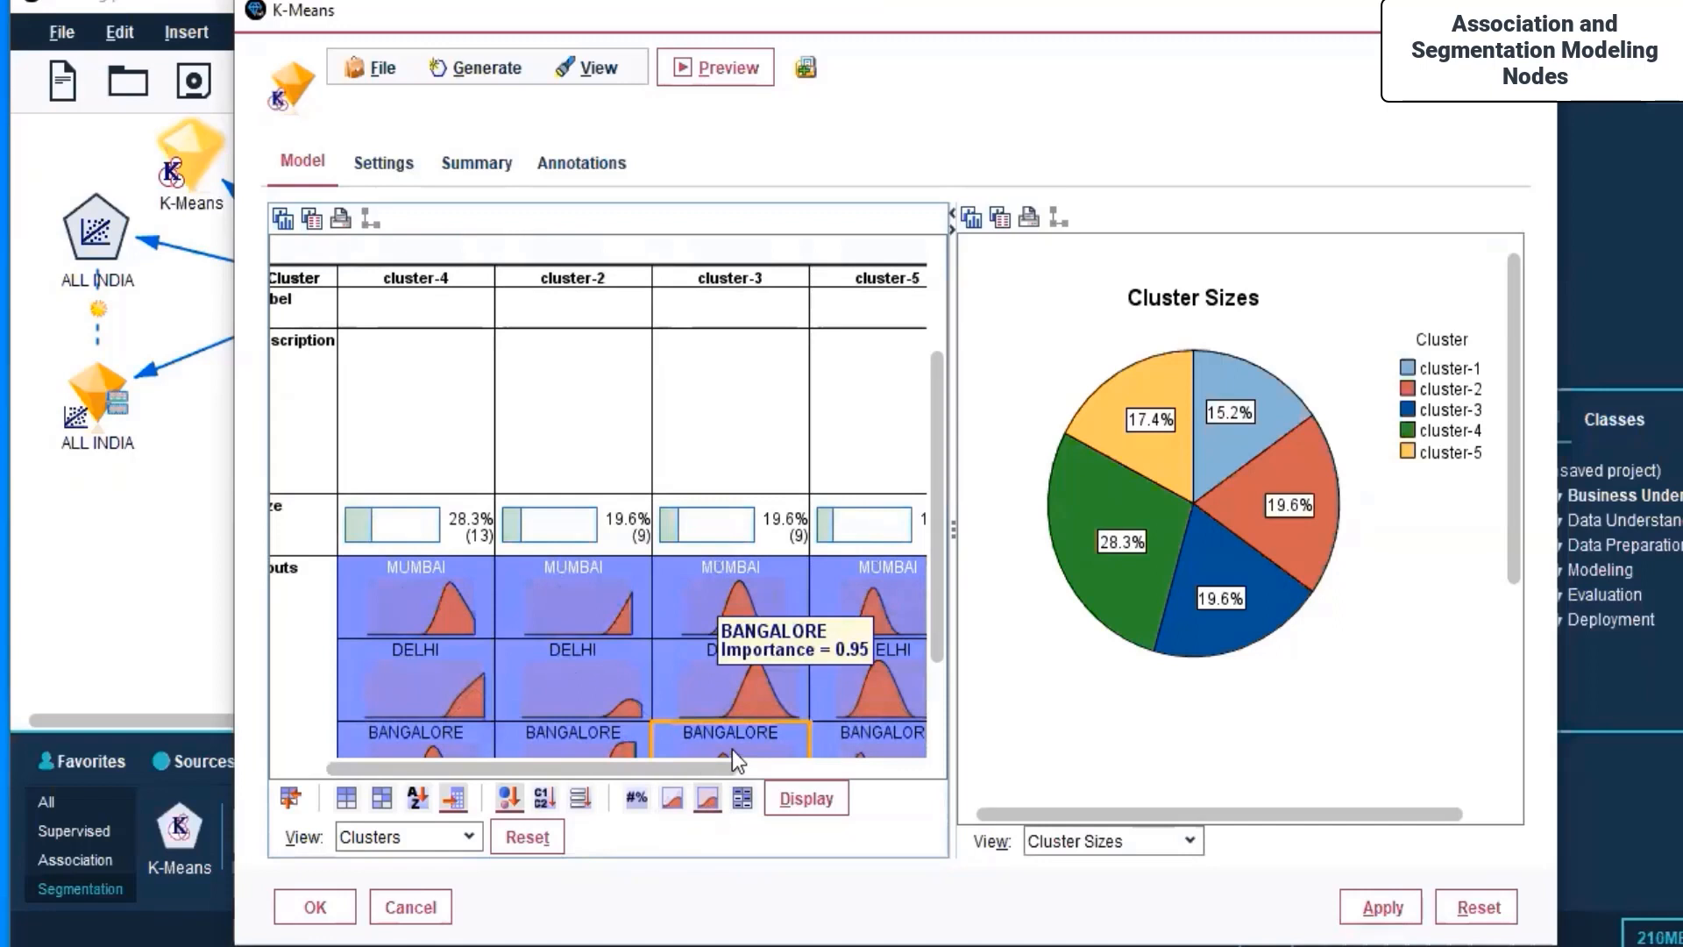
{"action": "scroll", "coordinate": [527, 639], "scroll_direction": "down", "scroll_amount": 1}
{"action": "scroll", "coordinate": [528, 639], "scroll_direction": "down", "scroll_amount": 5}
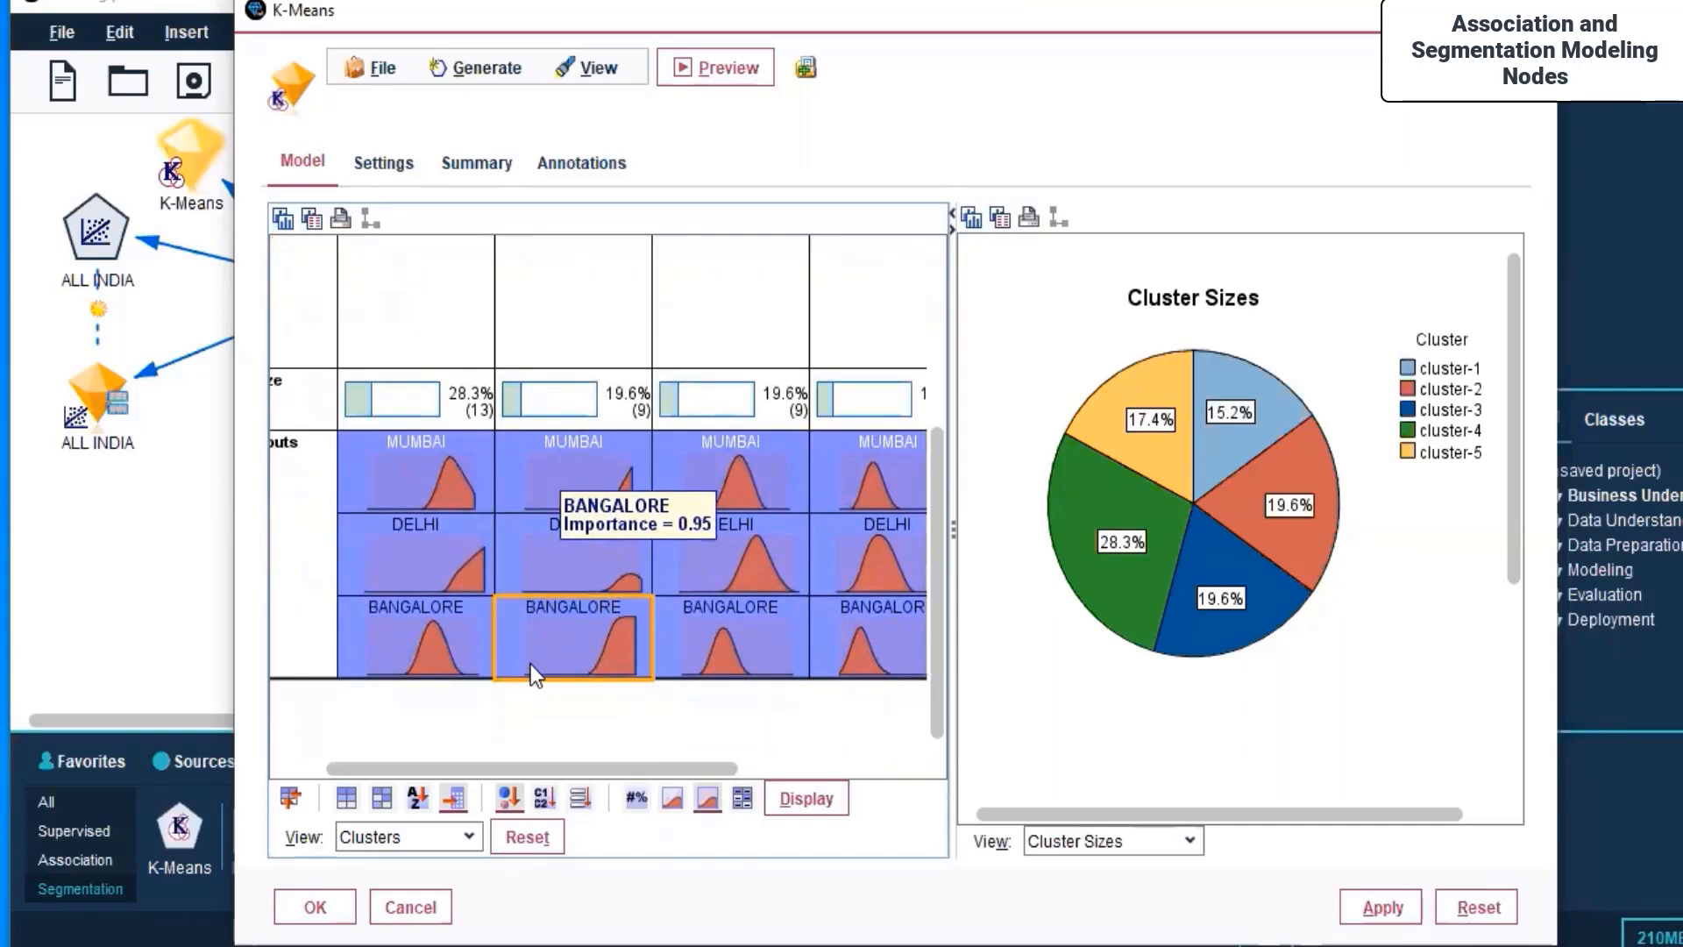
{"action": "left_click", "coordinate": [742, 798]}
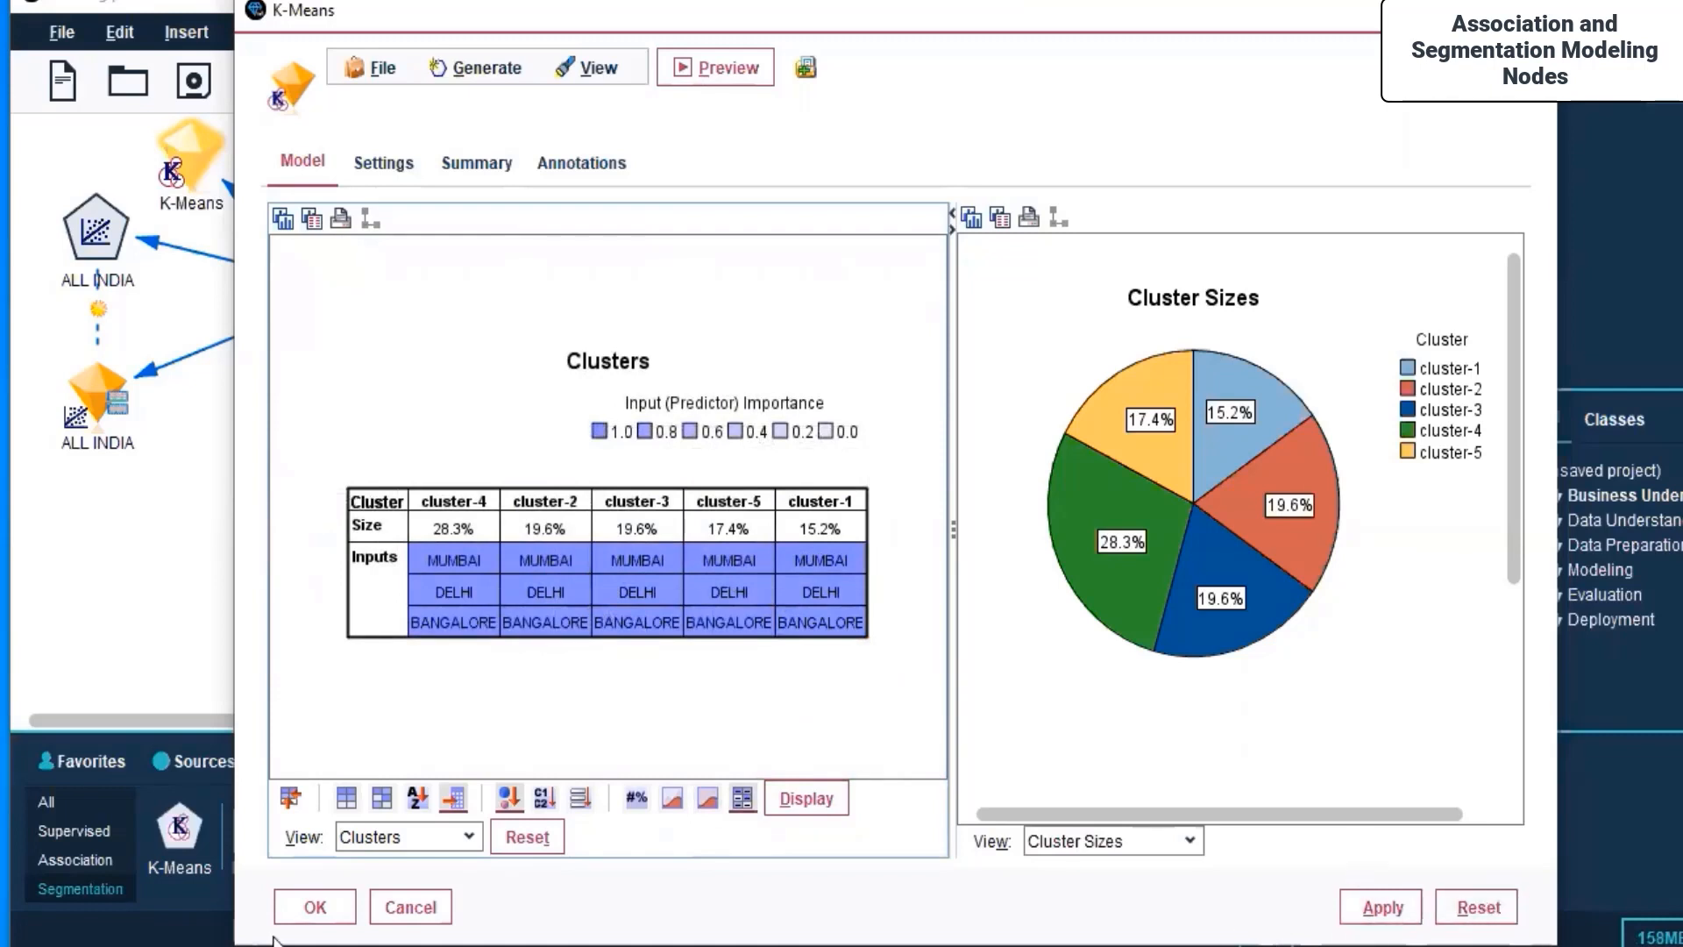
{"action": "left_click", "coordinate": [307, 919]}
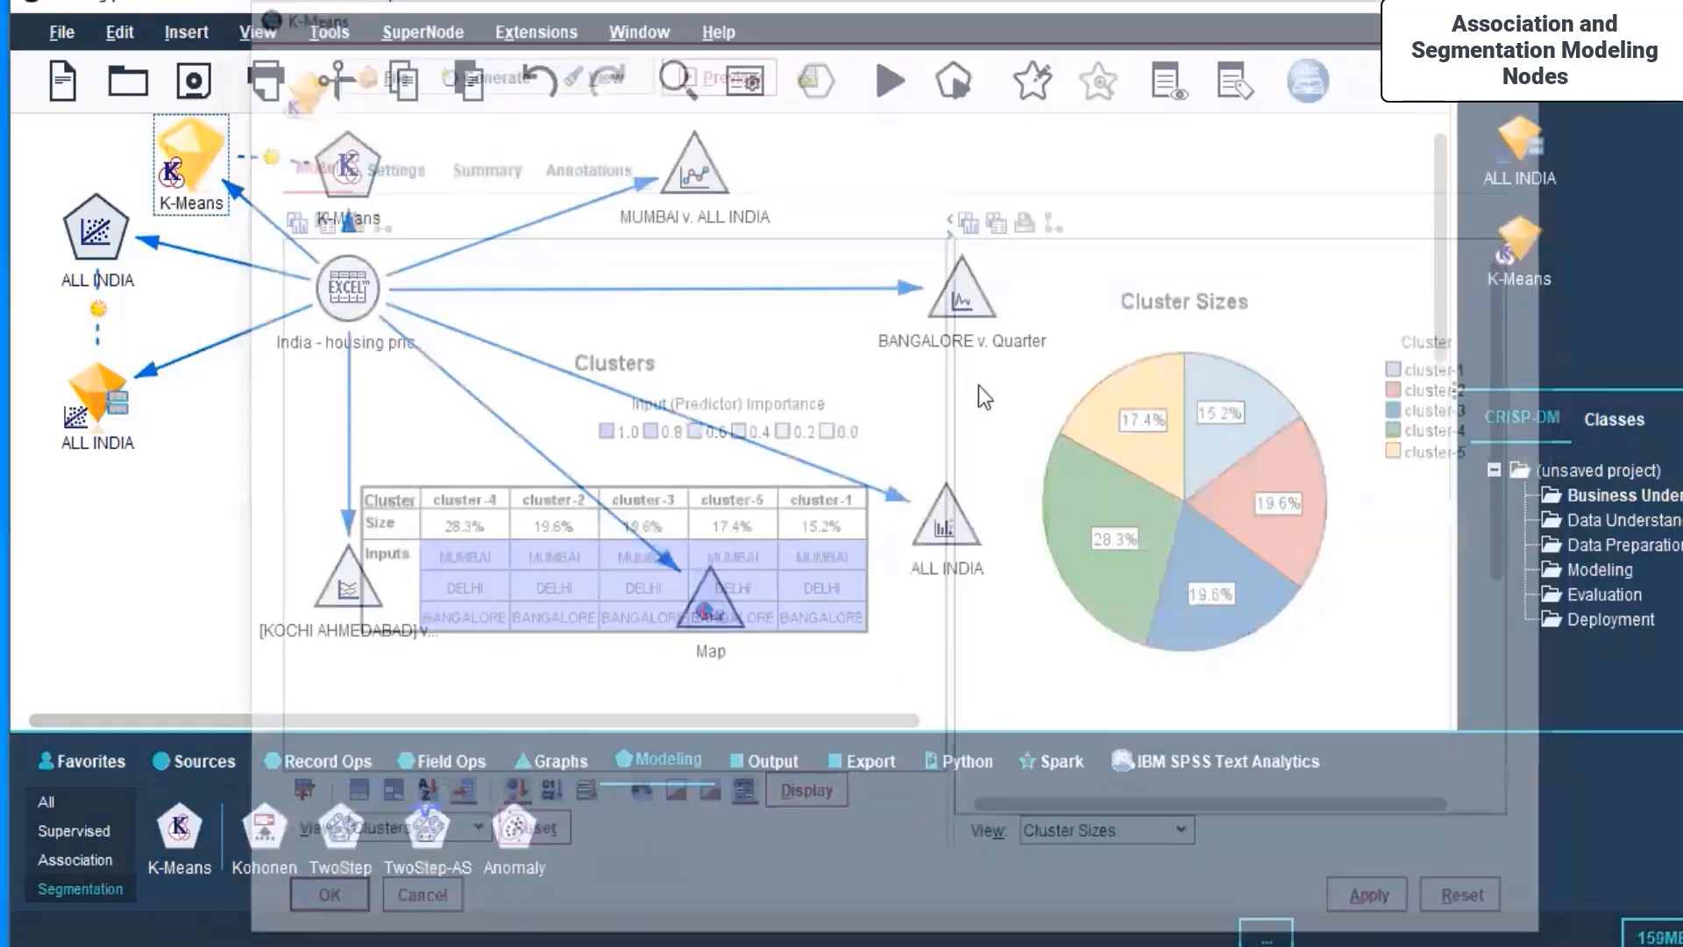